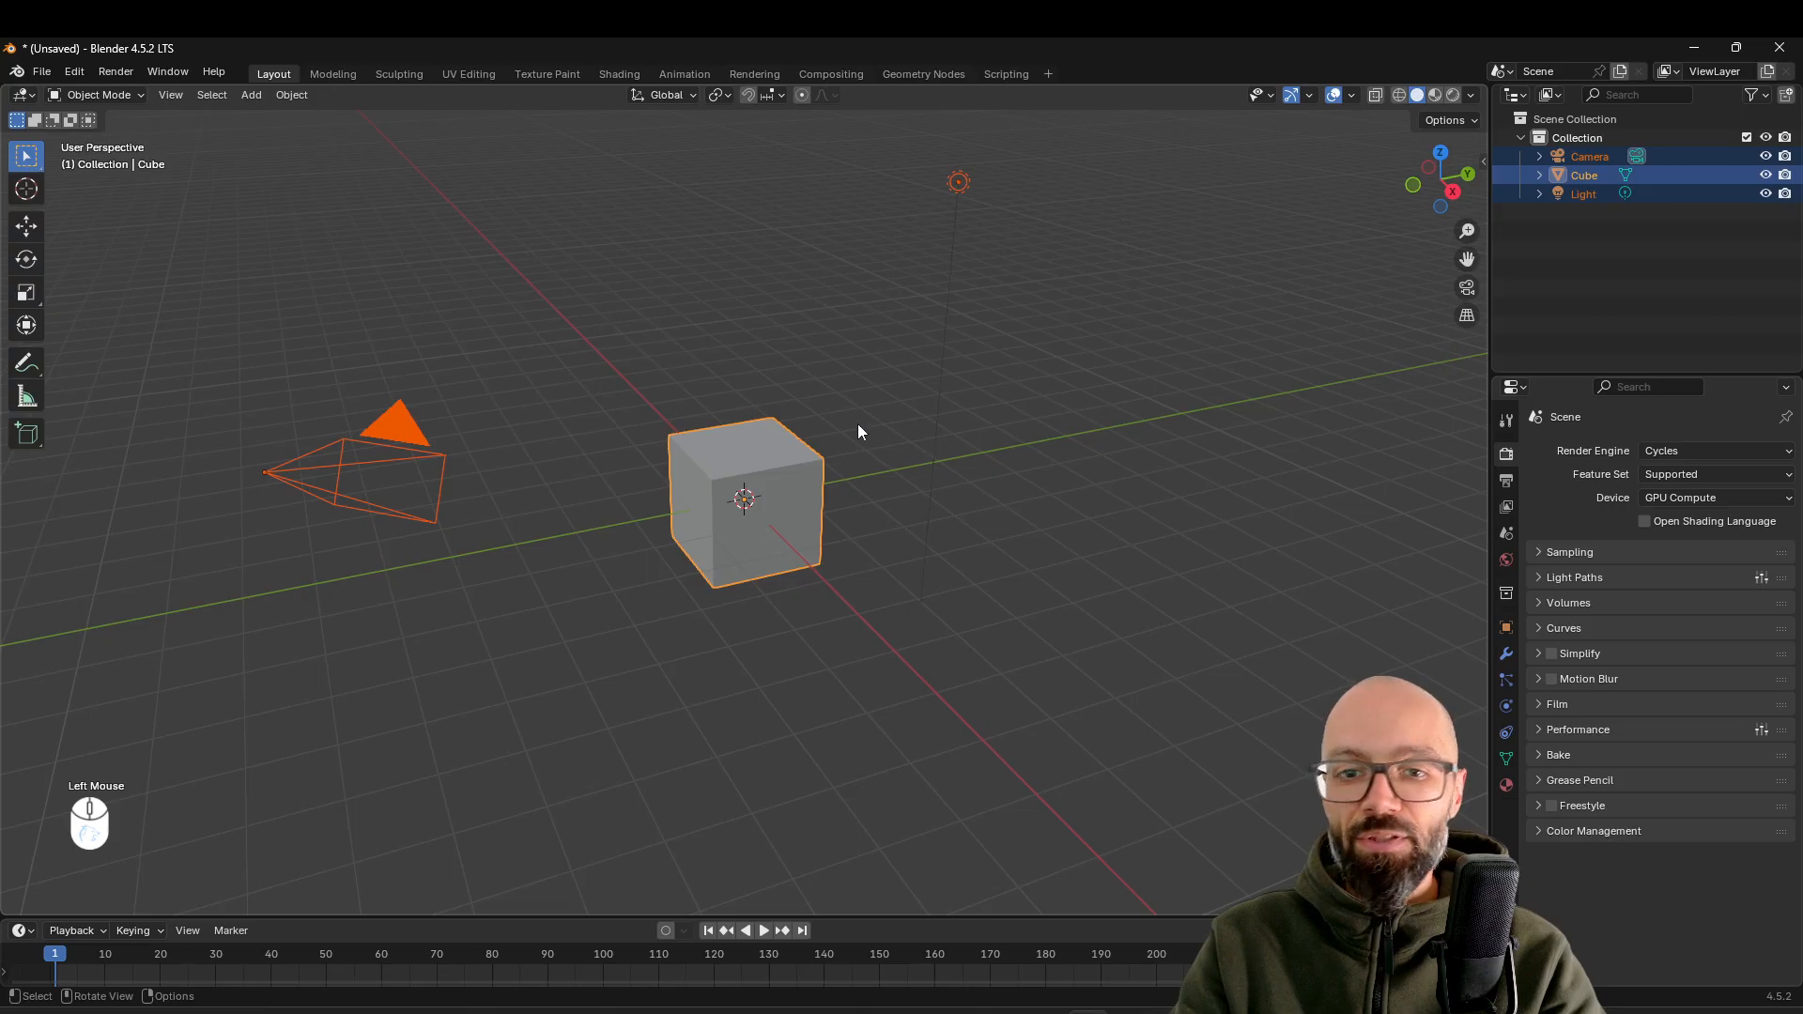
# Delete the default camera, cube and light, and add a mesh cylinder to the scene
pyautogui.press('Delete')
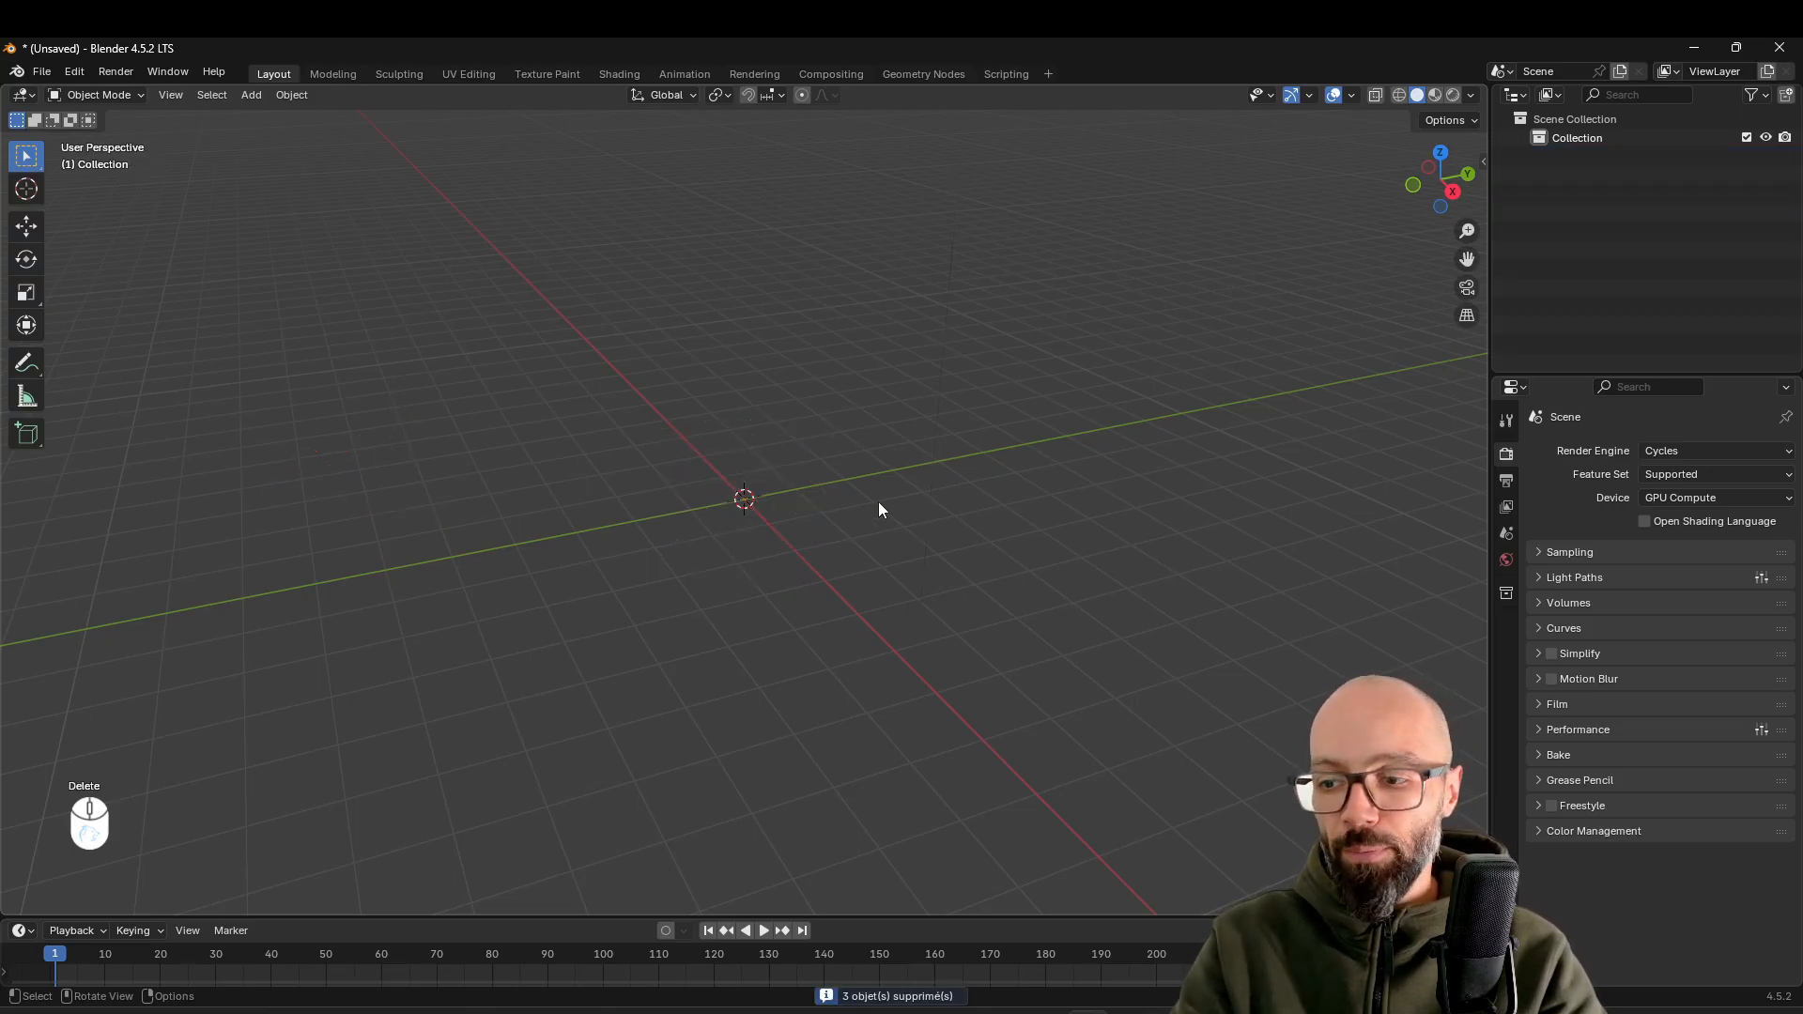
pyautogui.hotkey('shift', 'a')
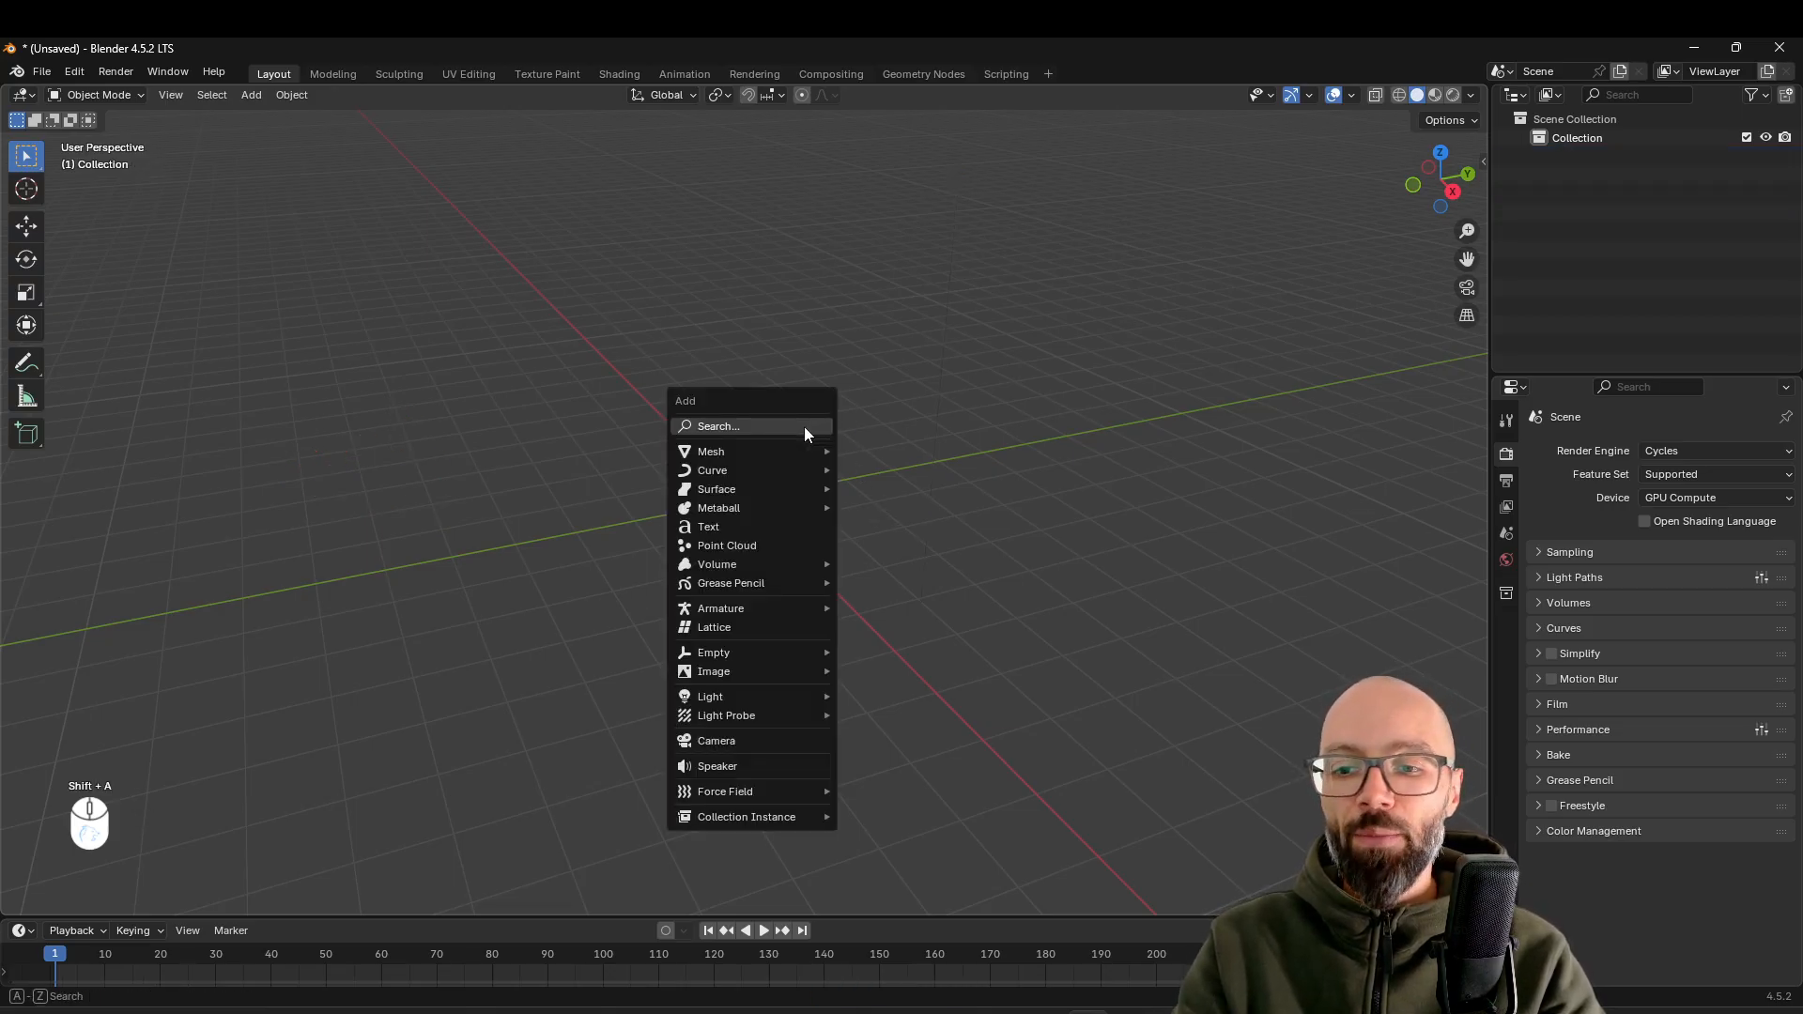
pyautogui.moveTo(761, 455)
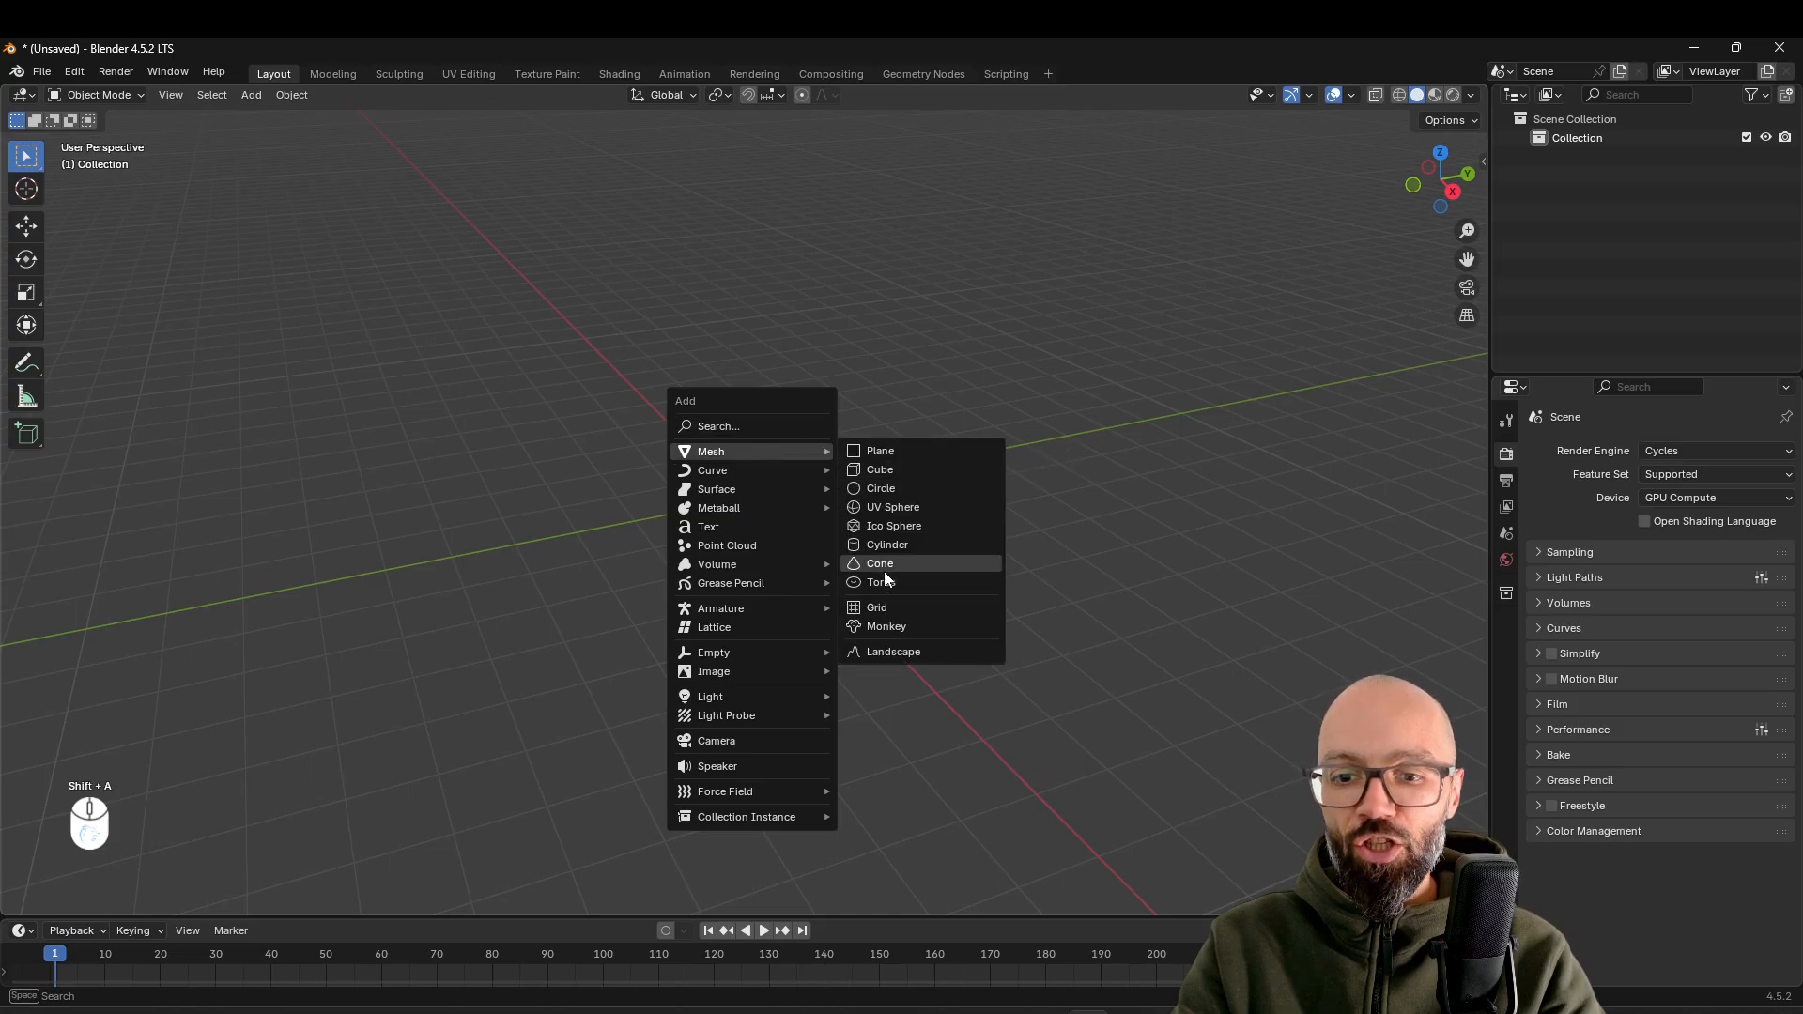
pyautogui.click(887, 545)
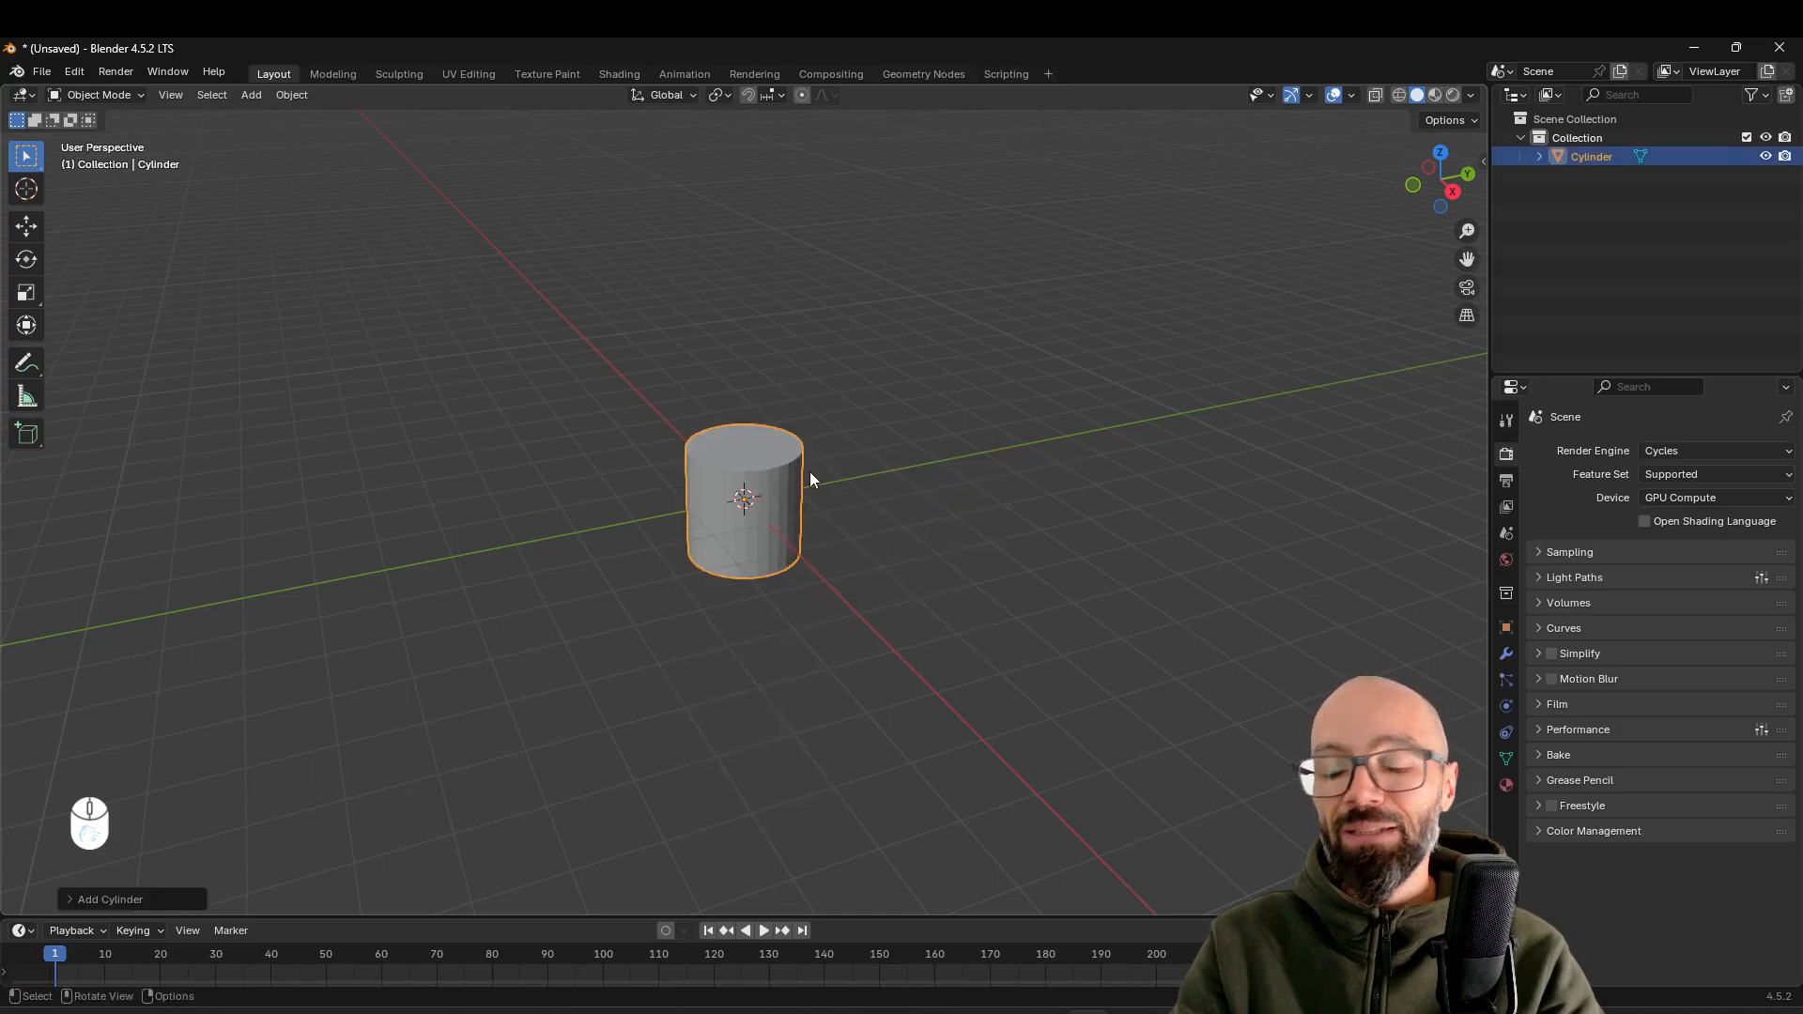
# Set the new cylinder's vertex count to 24
pyautogui.scroll(2, 765, 476)
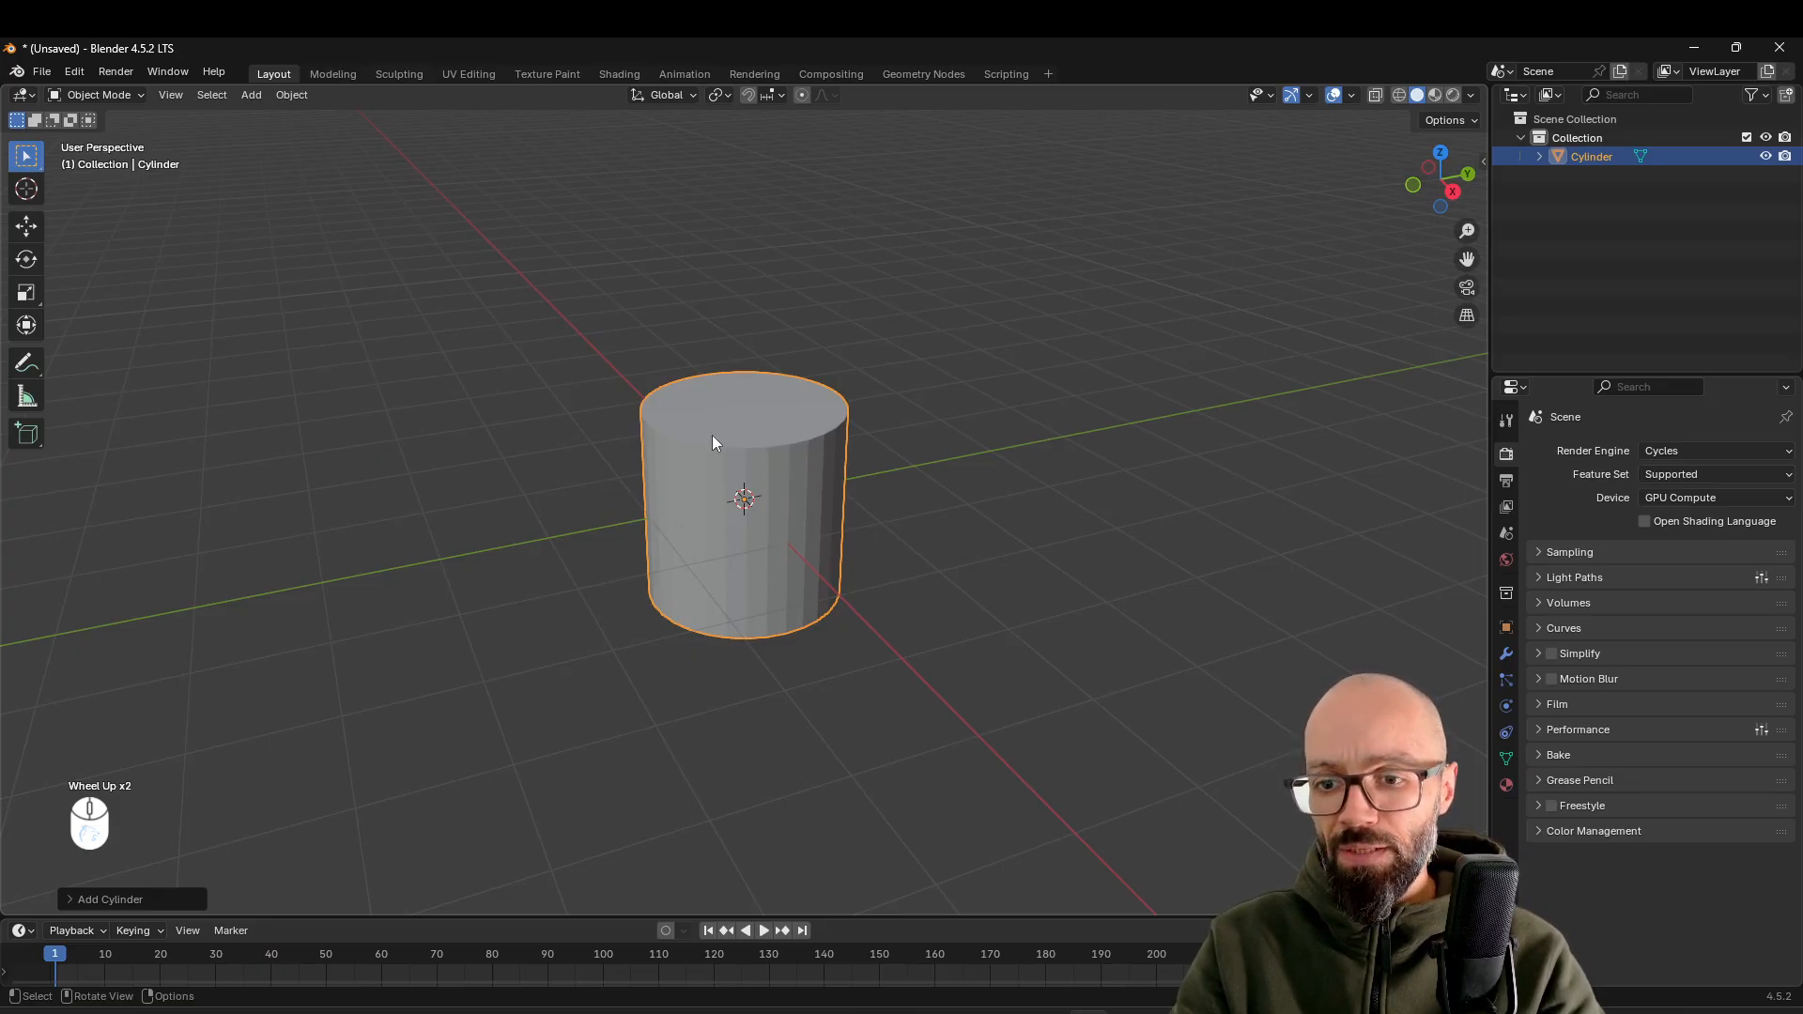
pyautogui.moveTo(724, 431); pyautogui.dragTo(841, 489, button='middle')
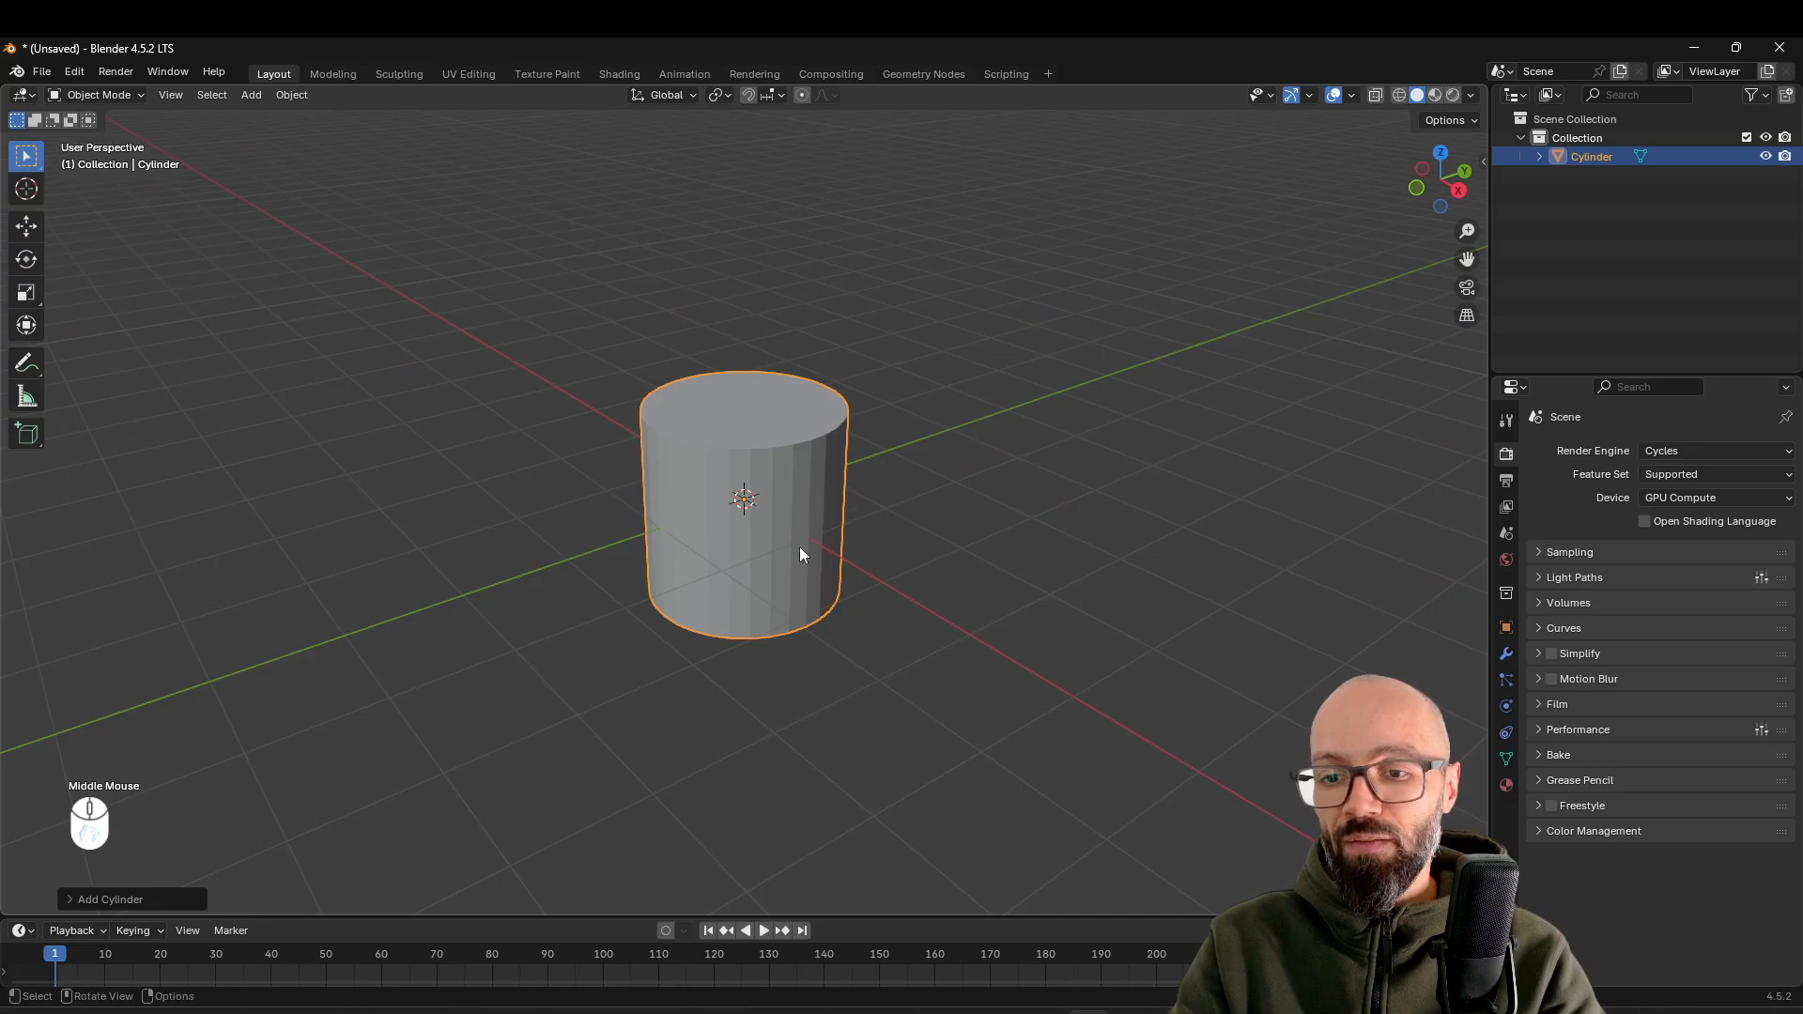
pyautogui.click(72, 899)
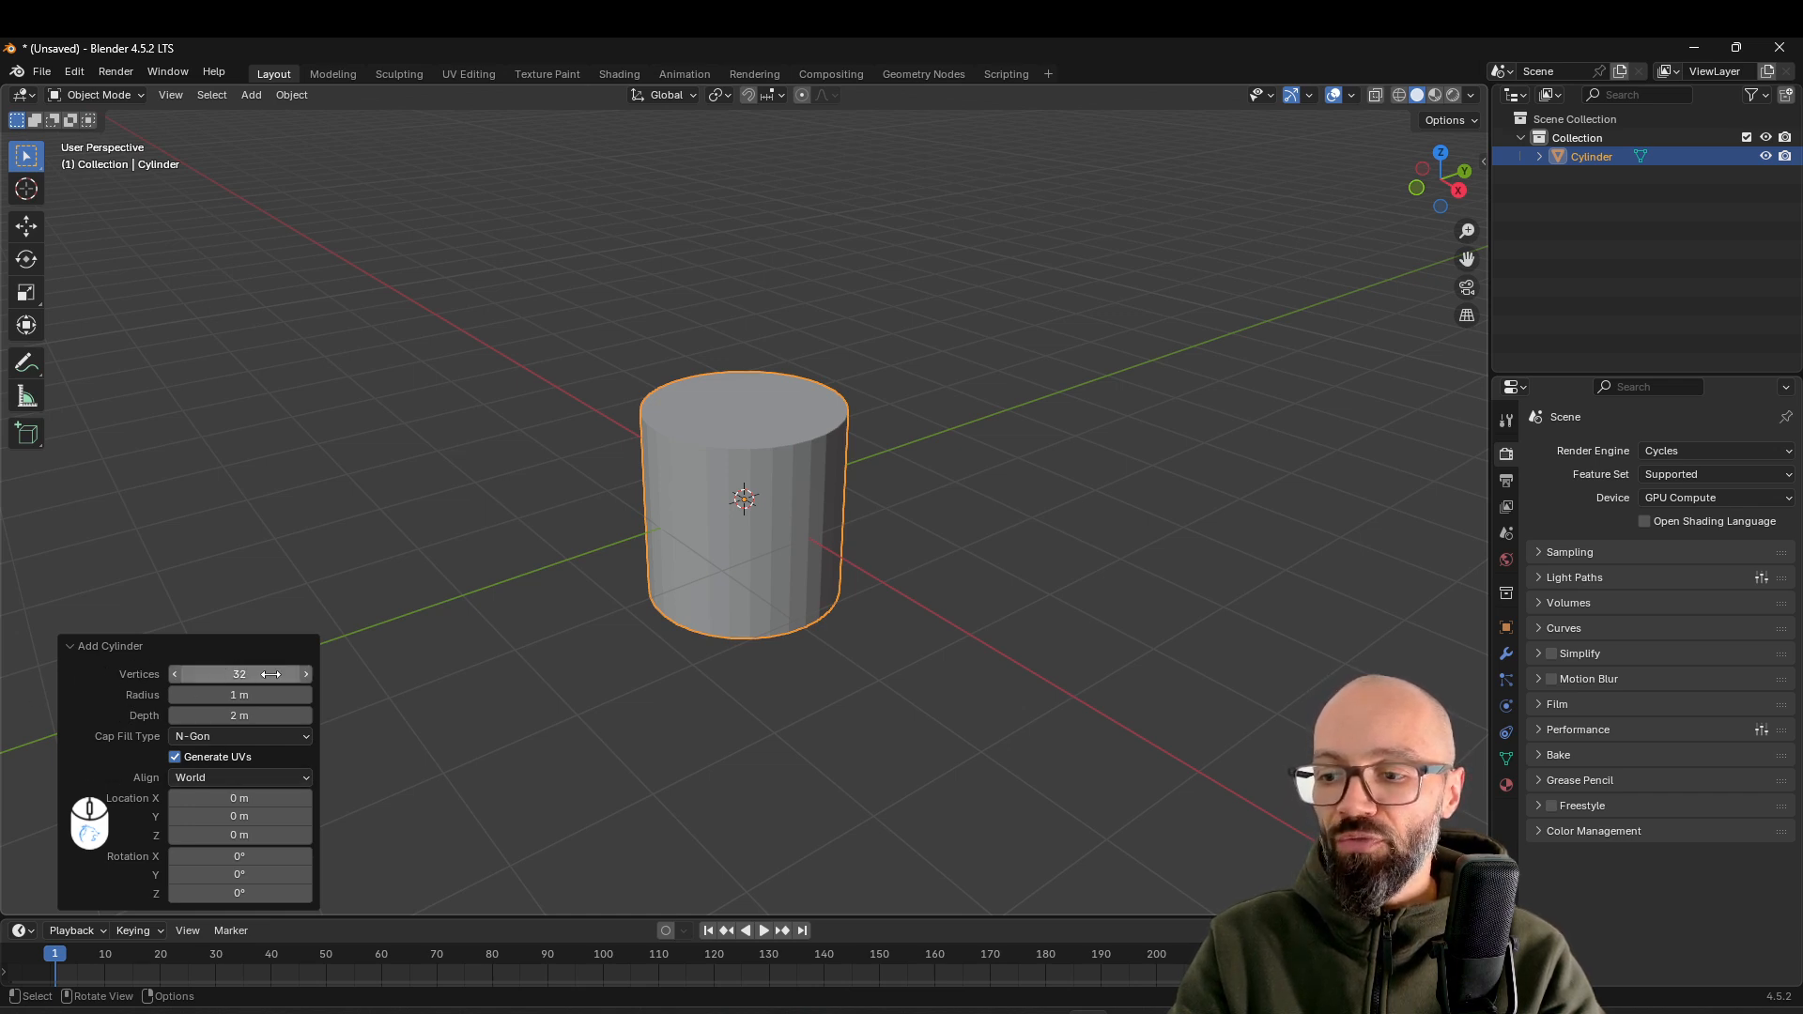
pyautogui.moveTo(261, 674)
pyautogui.mouseDown()
pyautogui.moveTo(240, 675)
pyautogui.moveTo(264, 674)
pyautogui.mouseUp()
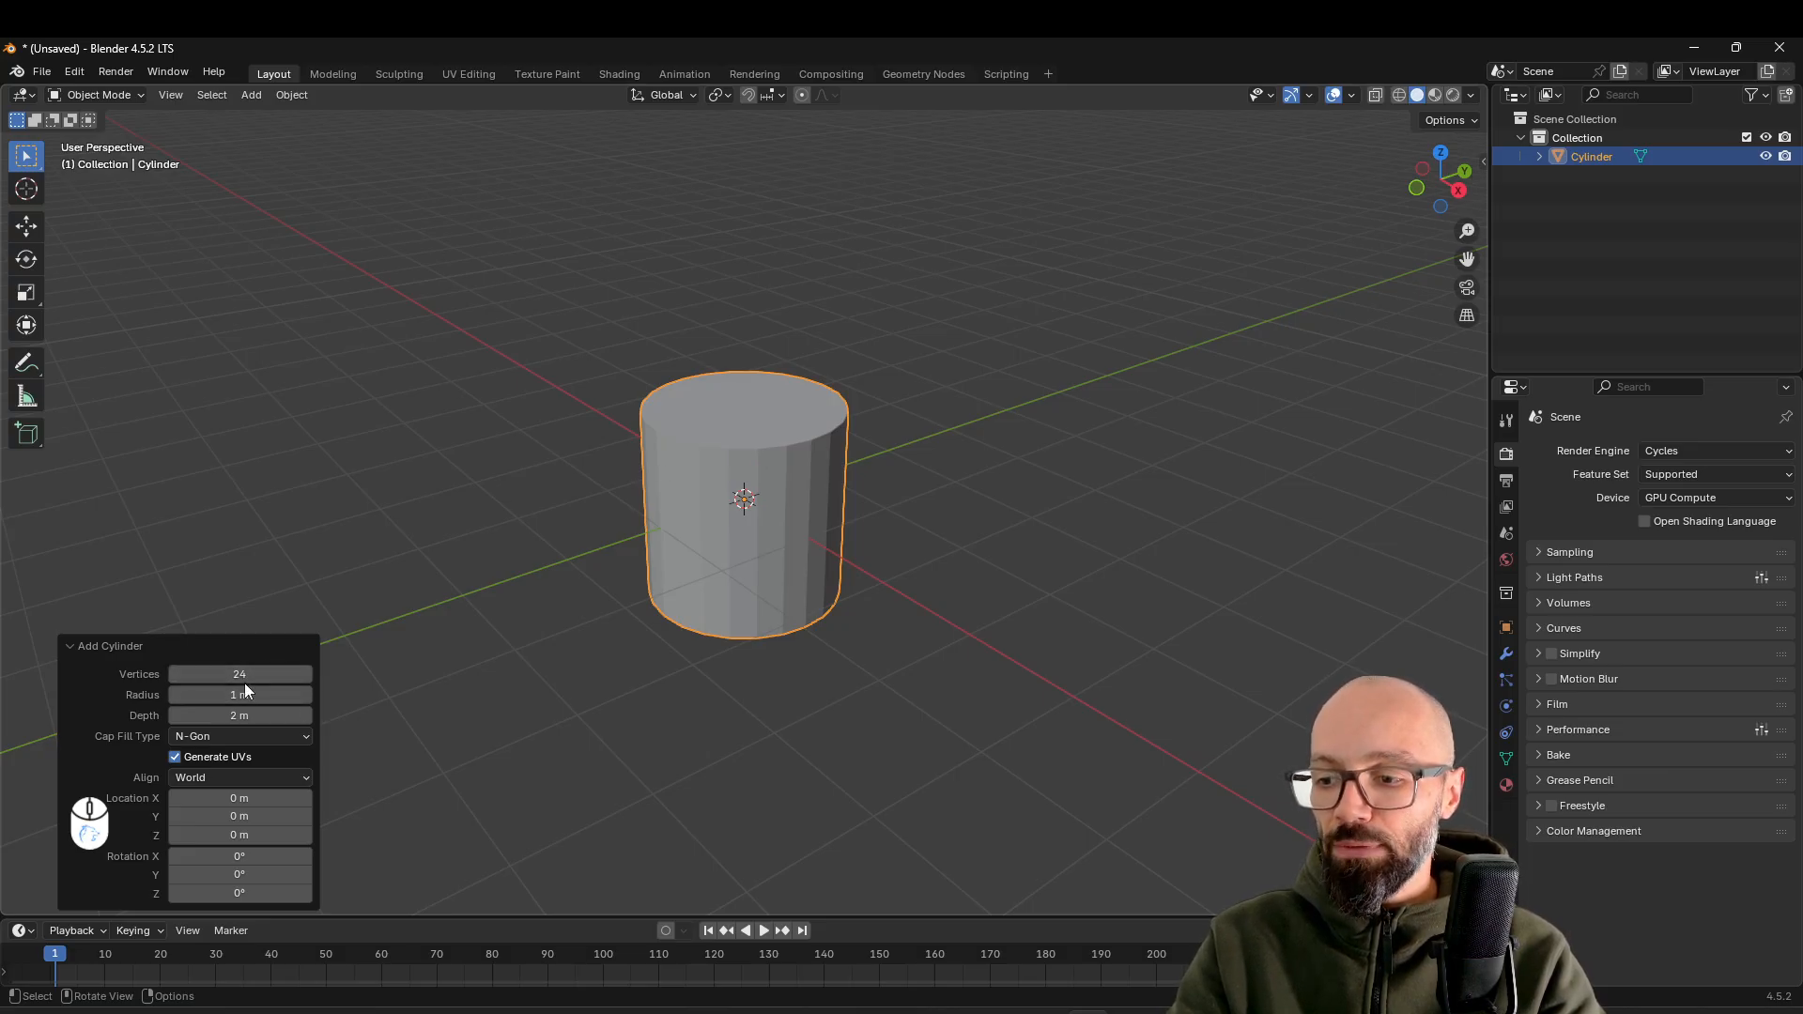
# Set the cylinder's Z location to 1 m and apply its location, rotation and scale
pyautogui.click(235, 835)
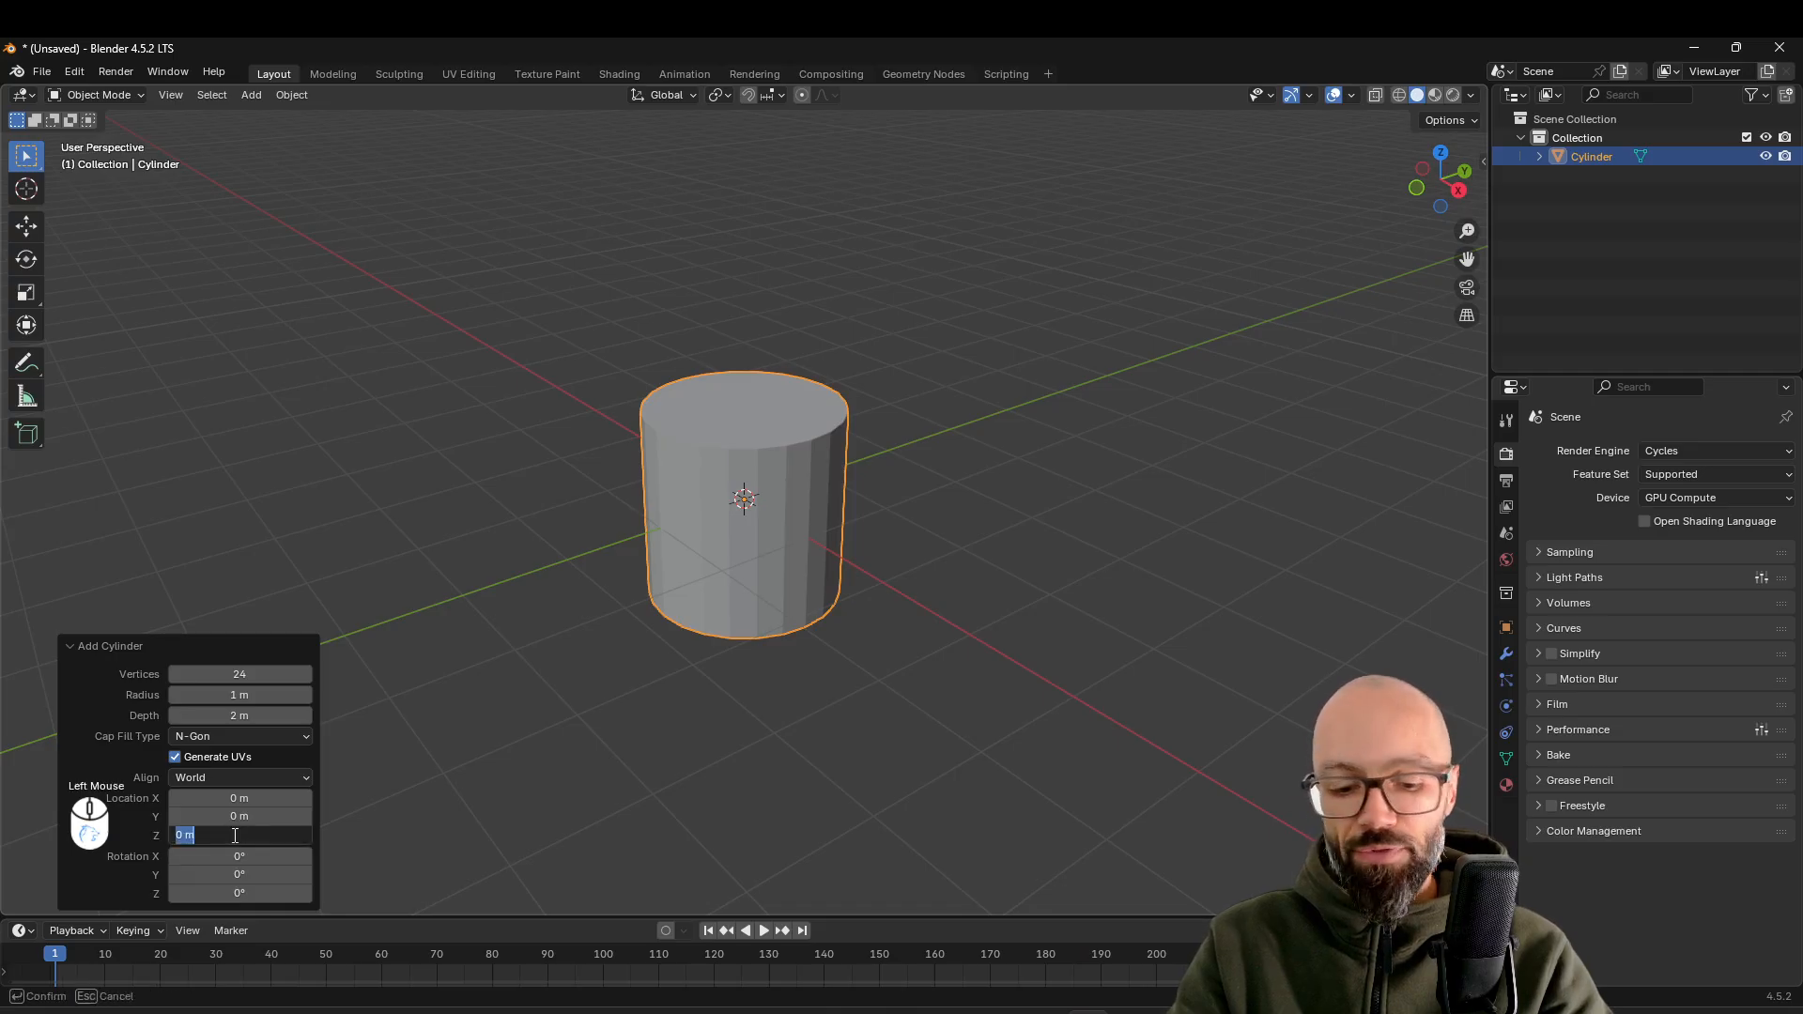
pyautogui.write('1')
pyautogui.press('Return')
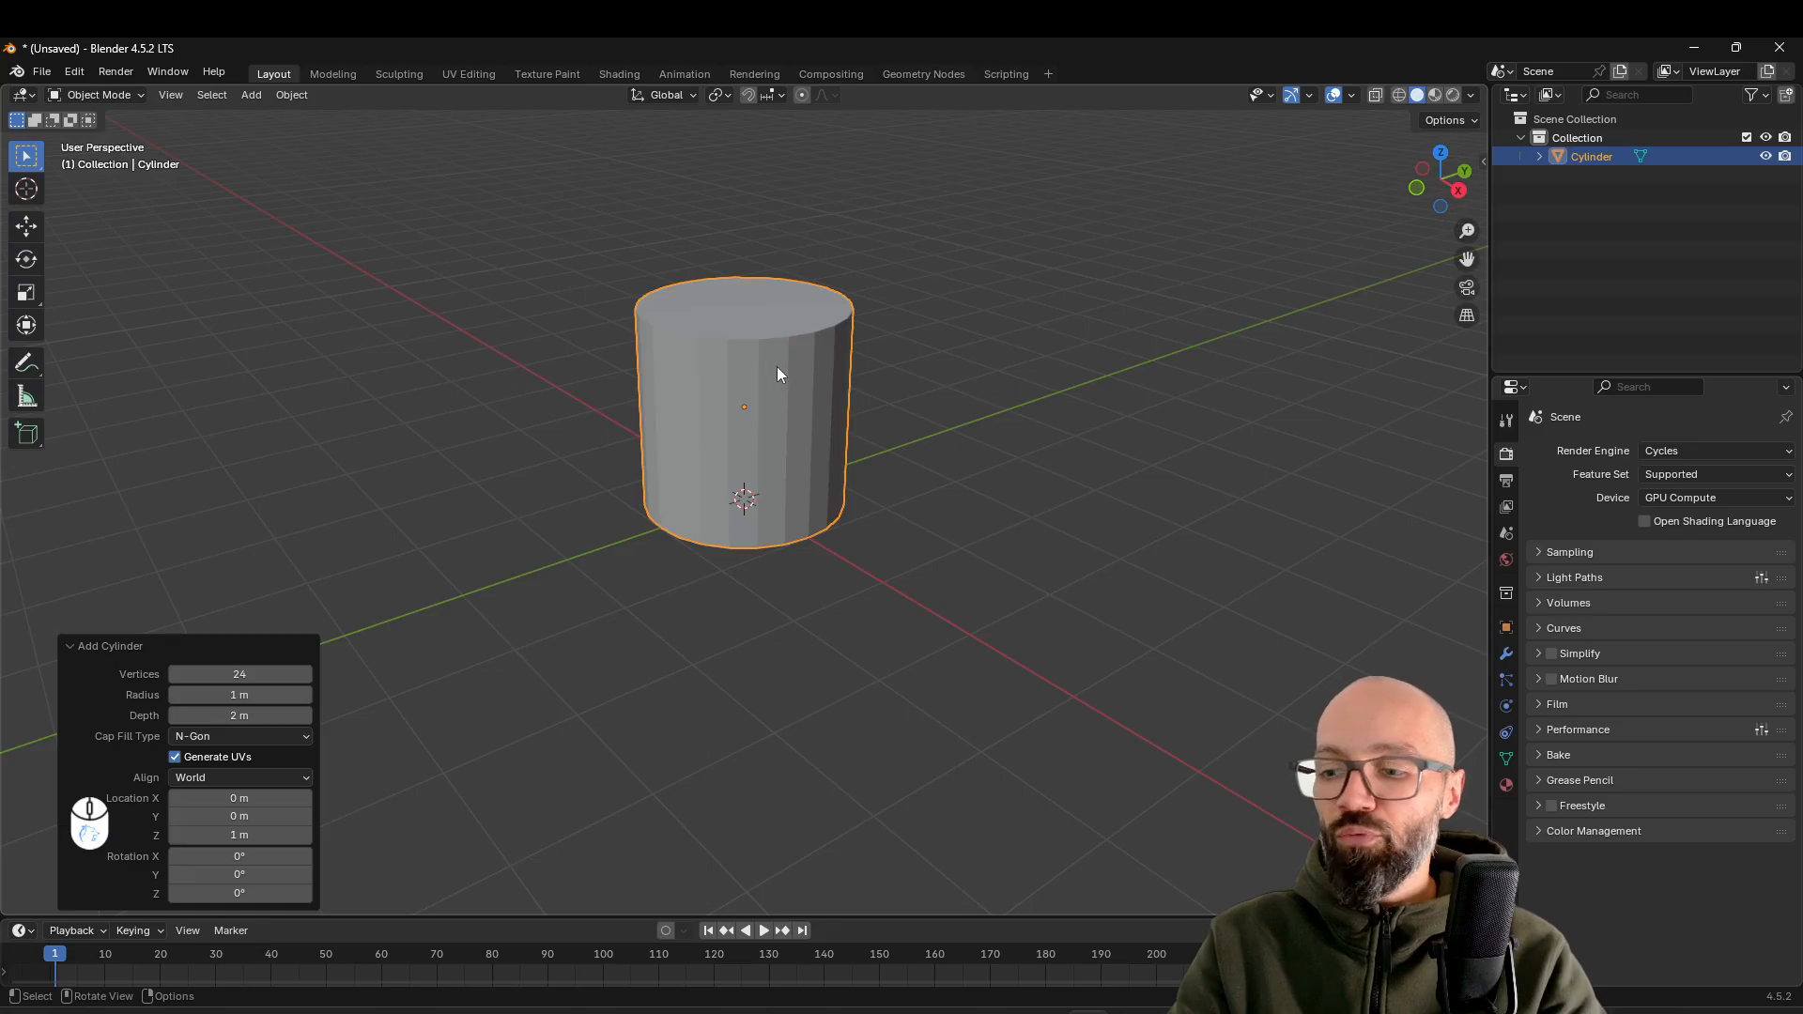
pyautogui.hotkey('ctrl', 'a')
pyautogui.click(707, 421)
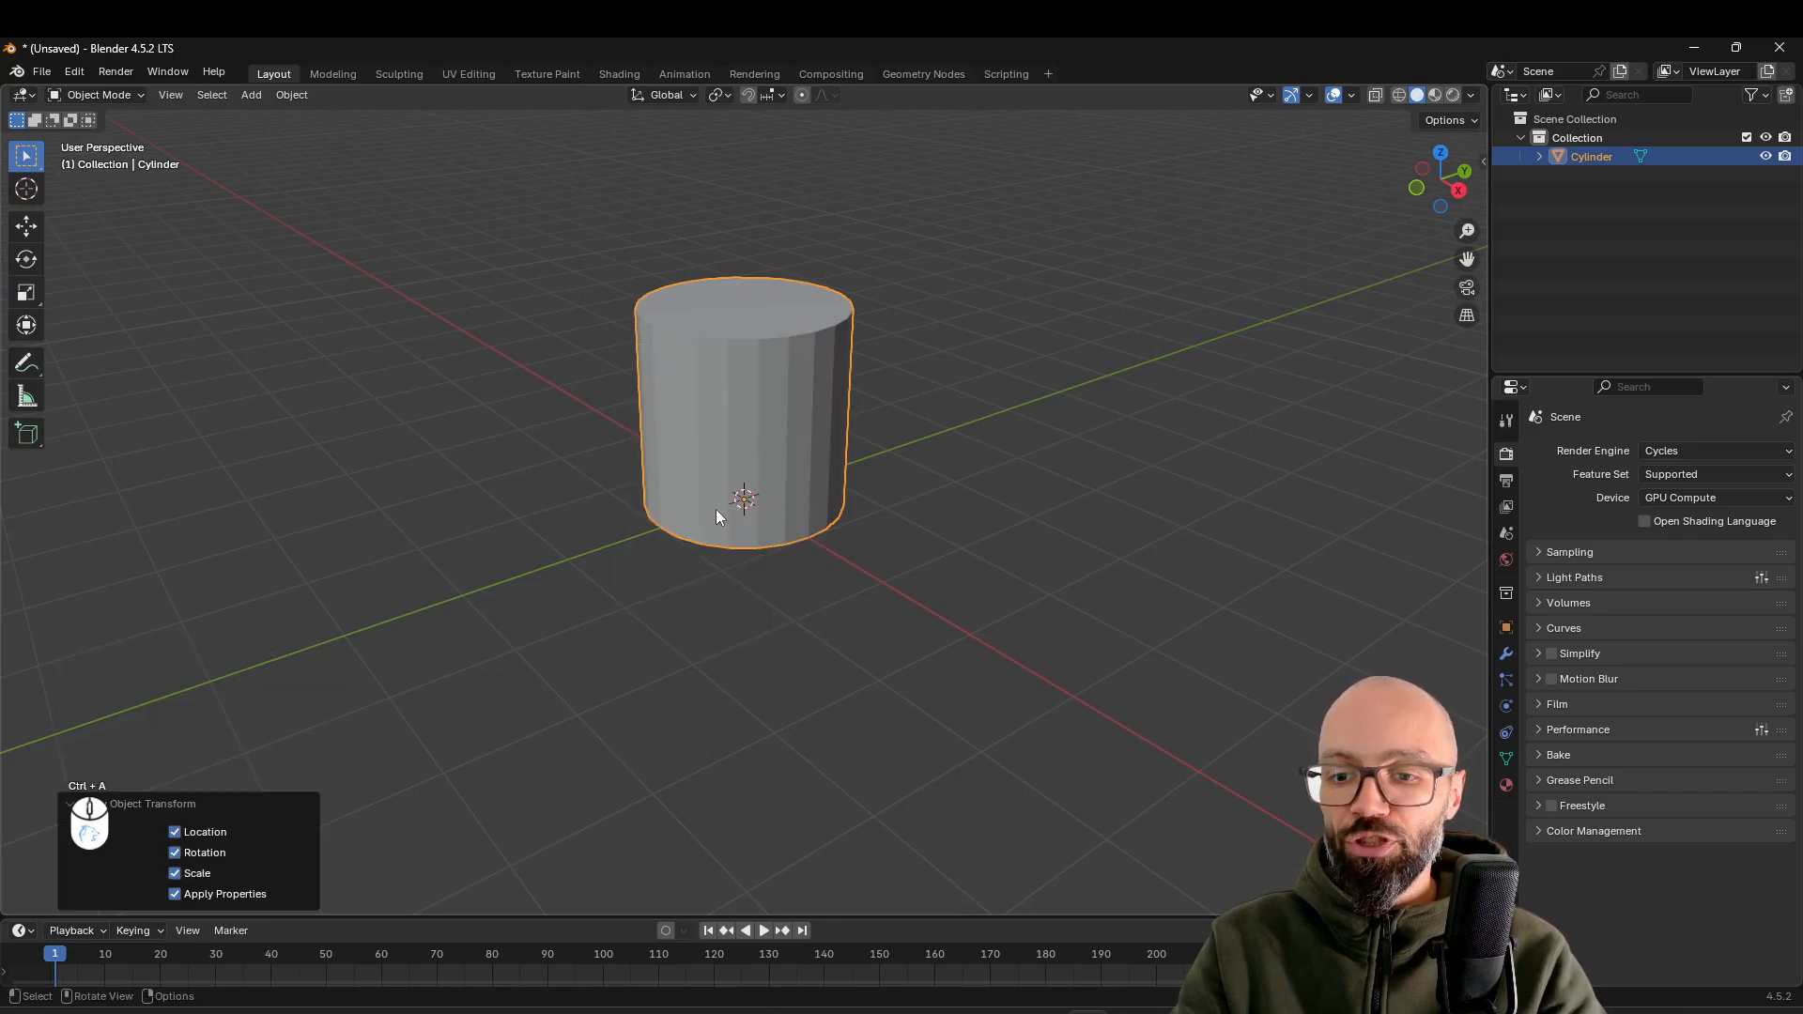
# Scale the cylinder along the Z axis by a factor of 4.5
pyautogui.scroll(-2, 696, 466)
pyautogui.keyDown('shift'); pyautogui.moveTo(736, 455); pyautogui.dragTo(732, 589, button='middle'); pyautogui.keyUp('shift')
pyautogui.keyDown('shift'); pyautogui.moveTo(732, 589); pyautogui.dragTo(780, 584, button='middle'); pyautogui.keyUp('shift')
pyautogui.moveTo(780, 584); pyautogui.dragTo(831, 516, button='middle')
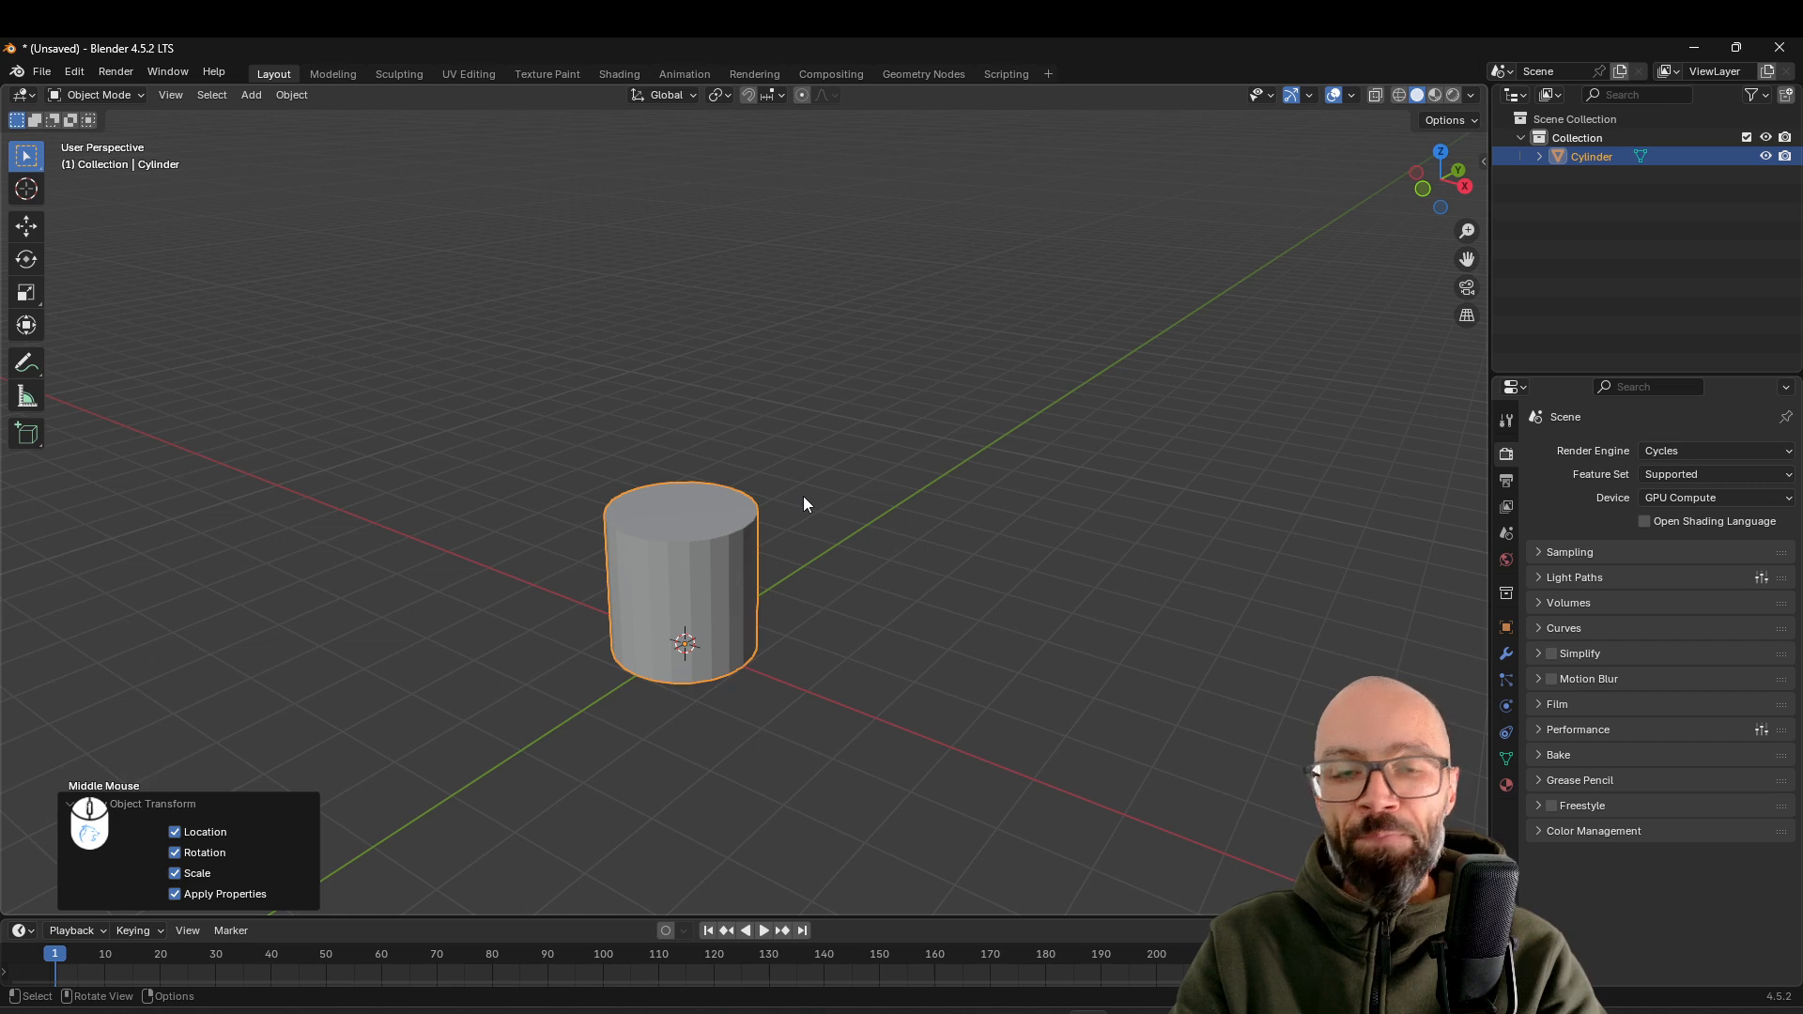
pyautogui.scroll(-2, 845, 543)
pyautogui.scroll(-2, 846, 543)
pyautogui.keyDown('shift'); pyautogui.moveTo(836, 551); pyautogui.dragTo(813, 600, button='middle'); pyautogui.keyUp('shift')
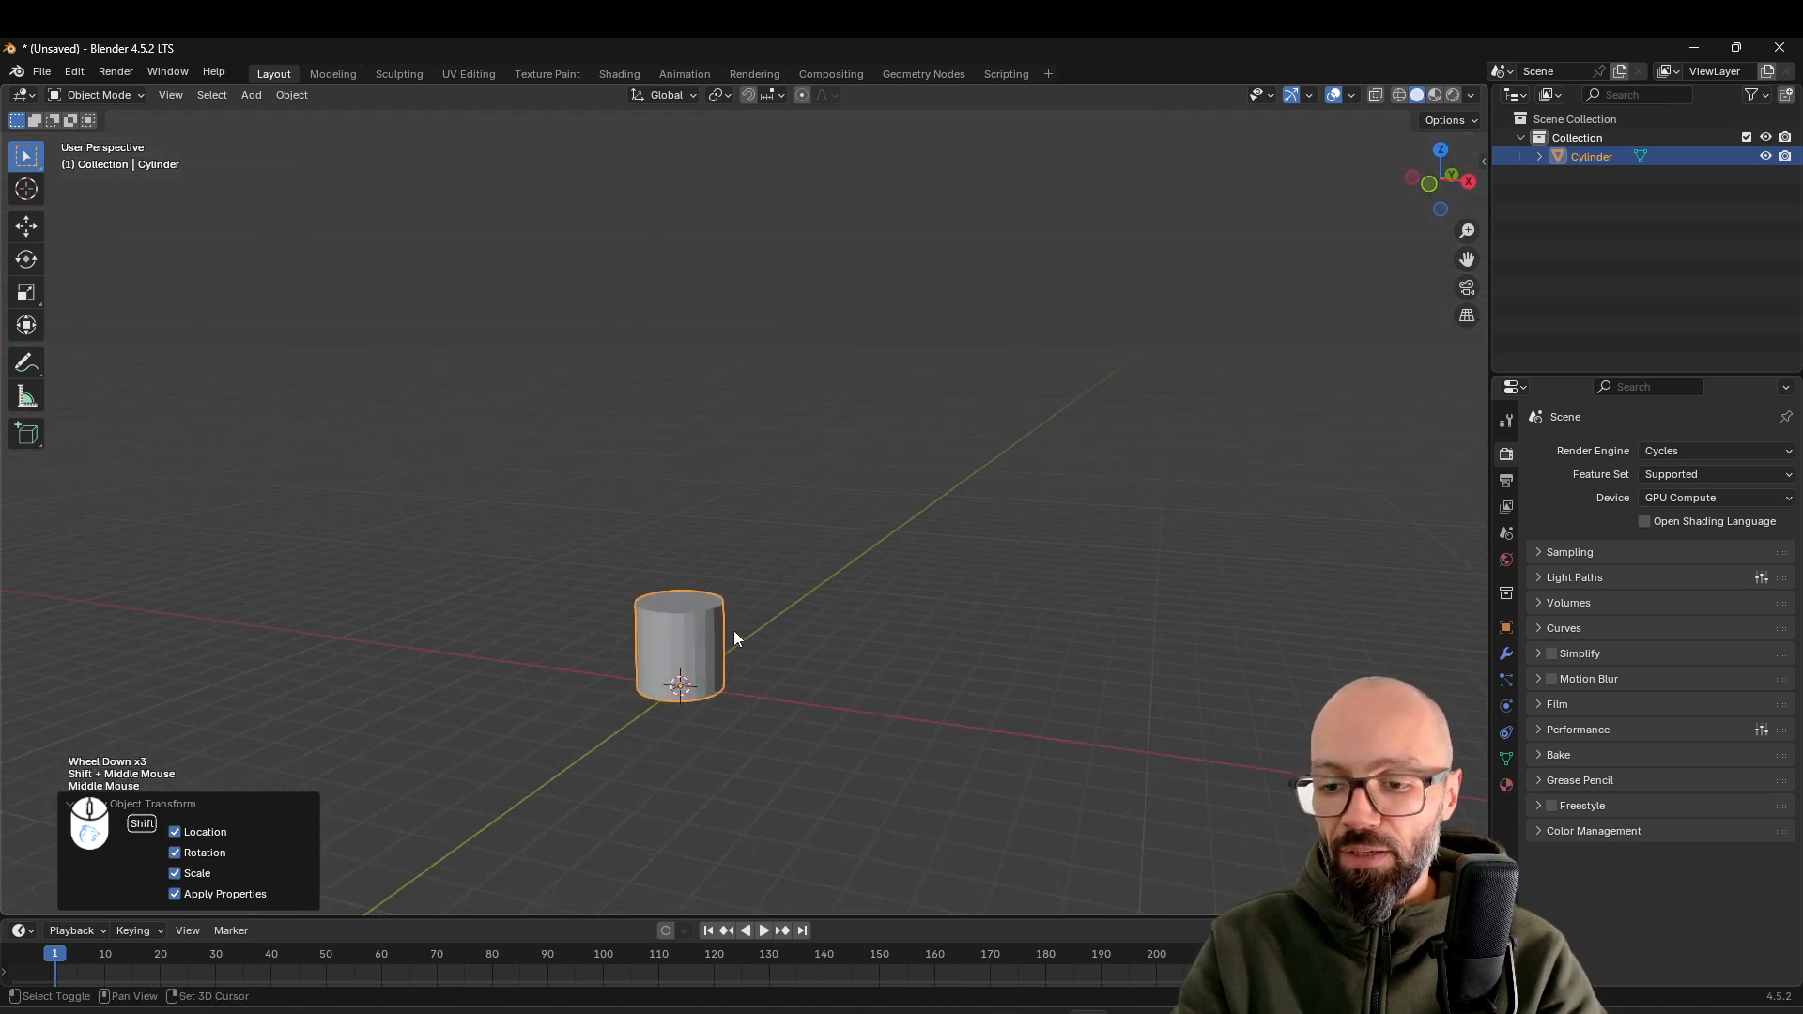
pyautogui.press('s')
pyautogui.press('z')
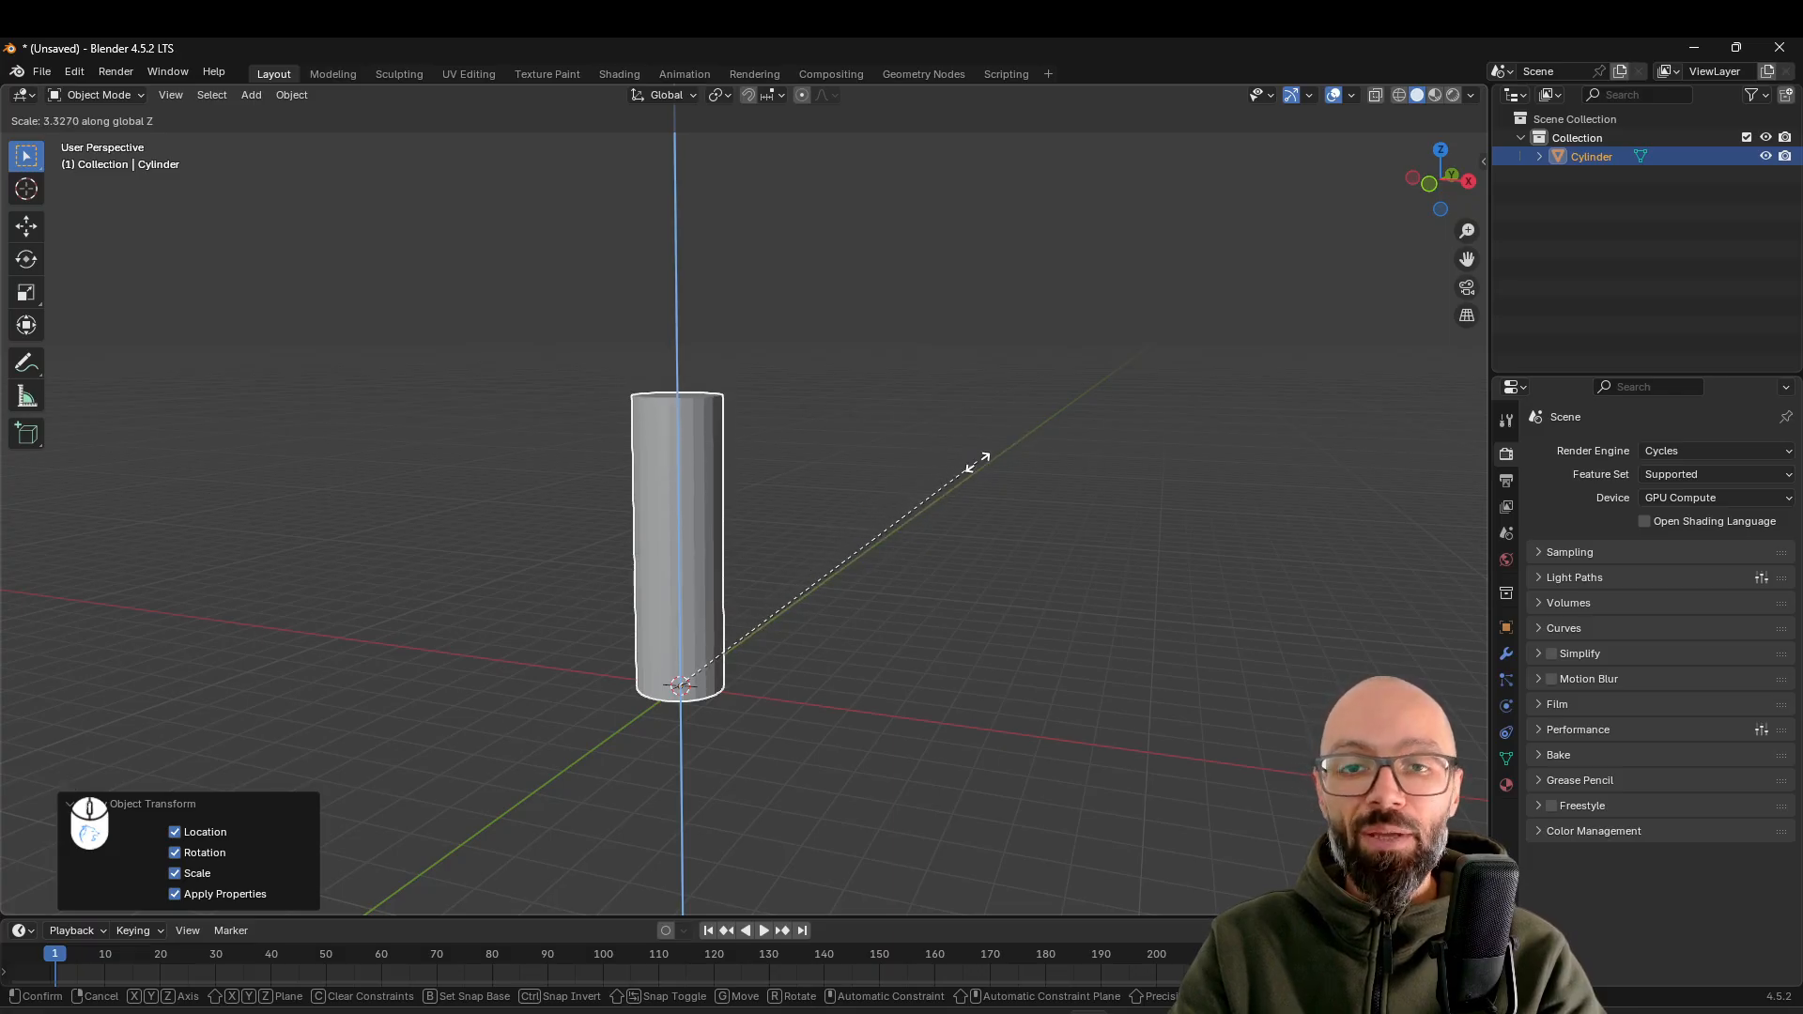
pyautogui.click(1094, 395)
pyautogui.moveTo(1093, 395); pyautogui.dragTo(952, 446, button='middle')
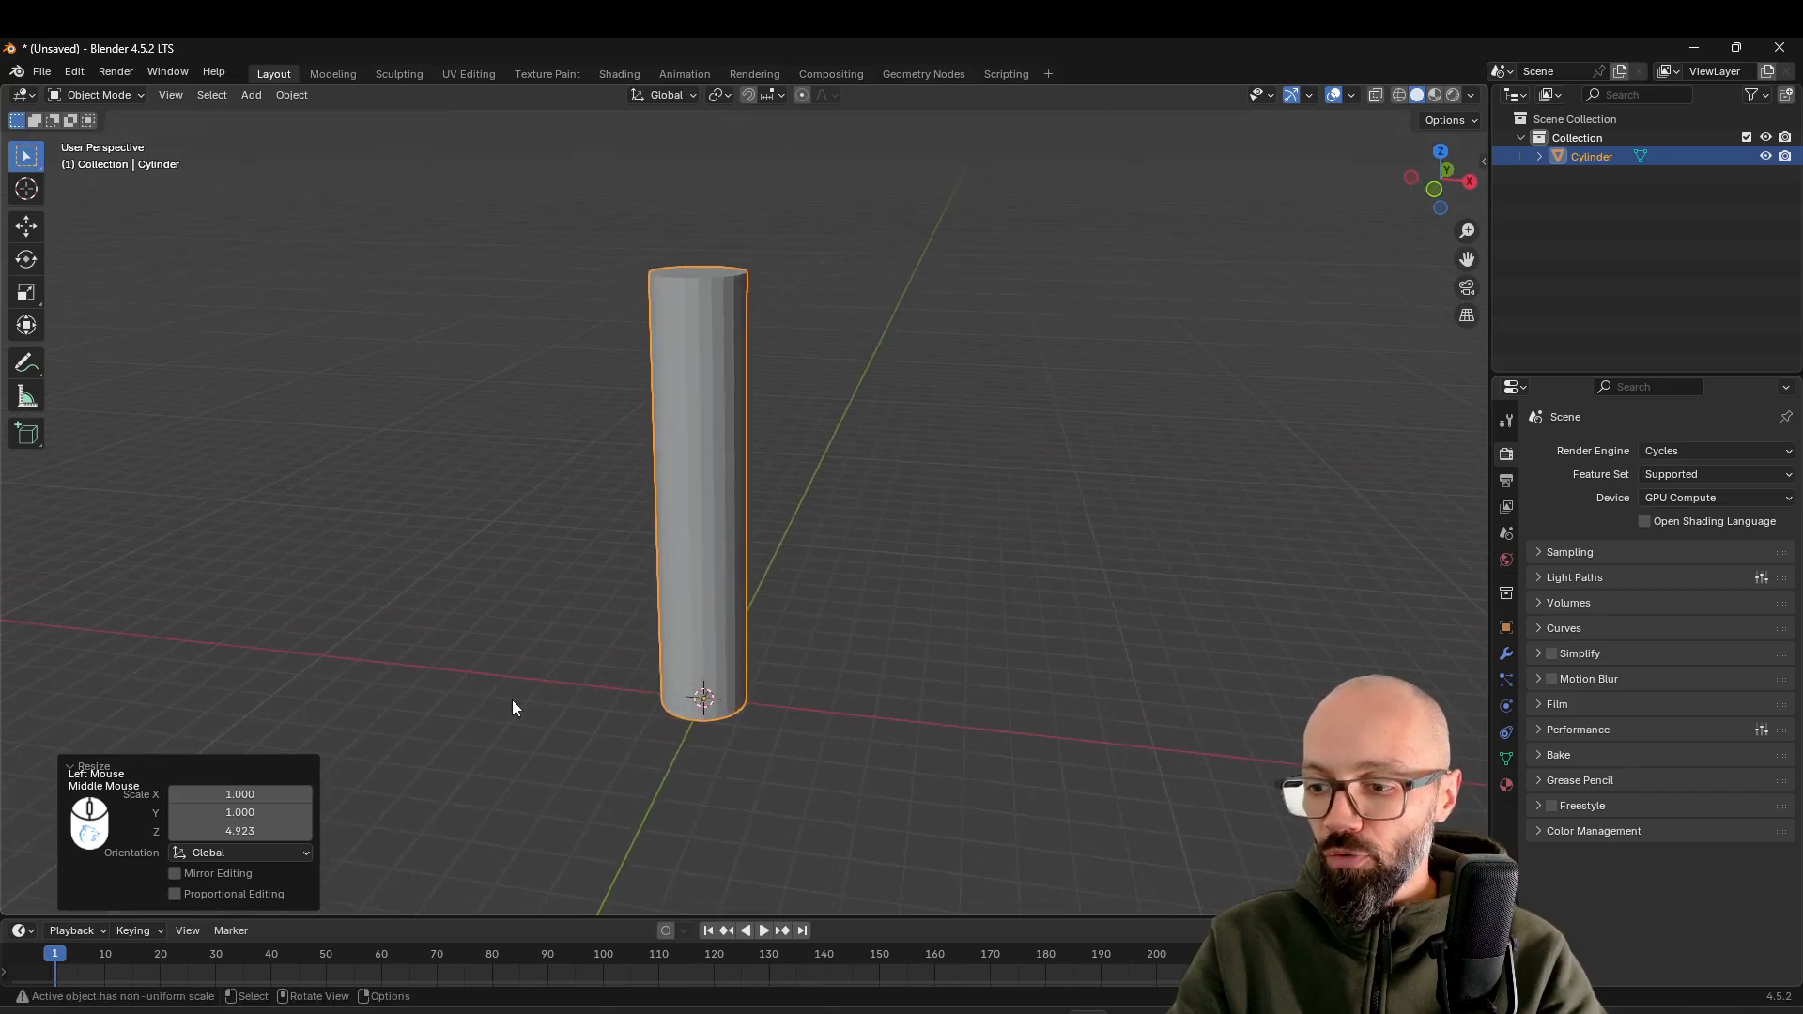
pyautogui.click(247, 832)
pyautogui.write('4.5')
pyautogui.press('Return')
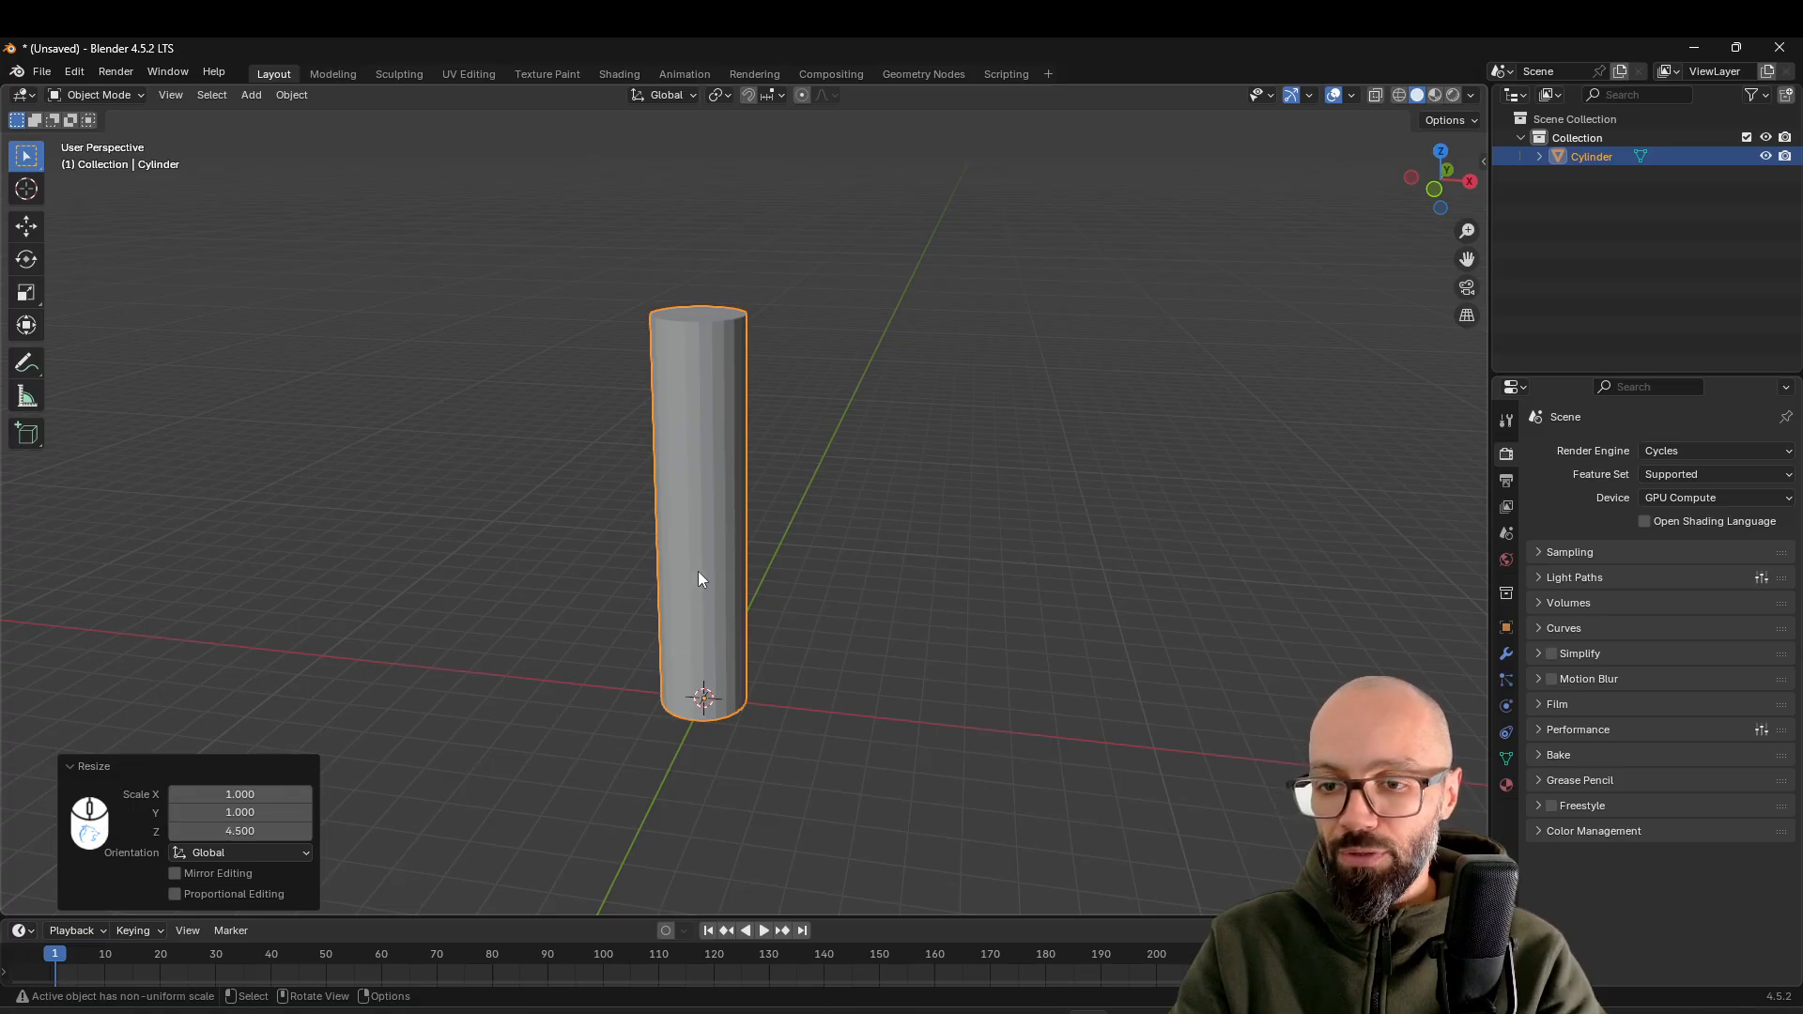
# Set the cylinder's X and Y scale to 0.7 and apply its location, rotation and scale
pyautogui.moveTo(576, 693); pyautogui.dragTo(620, 688, button='middle')
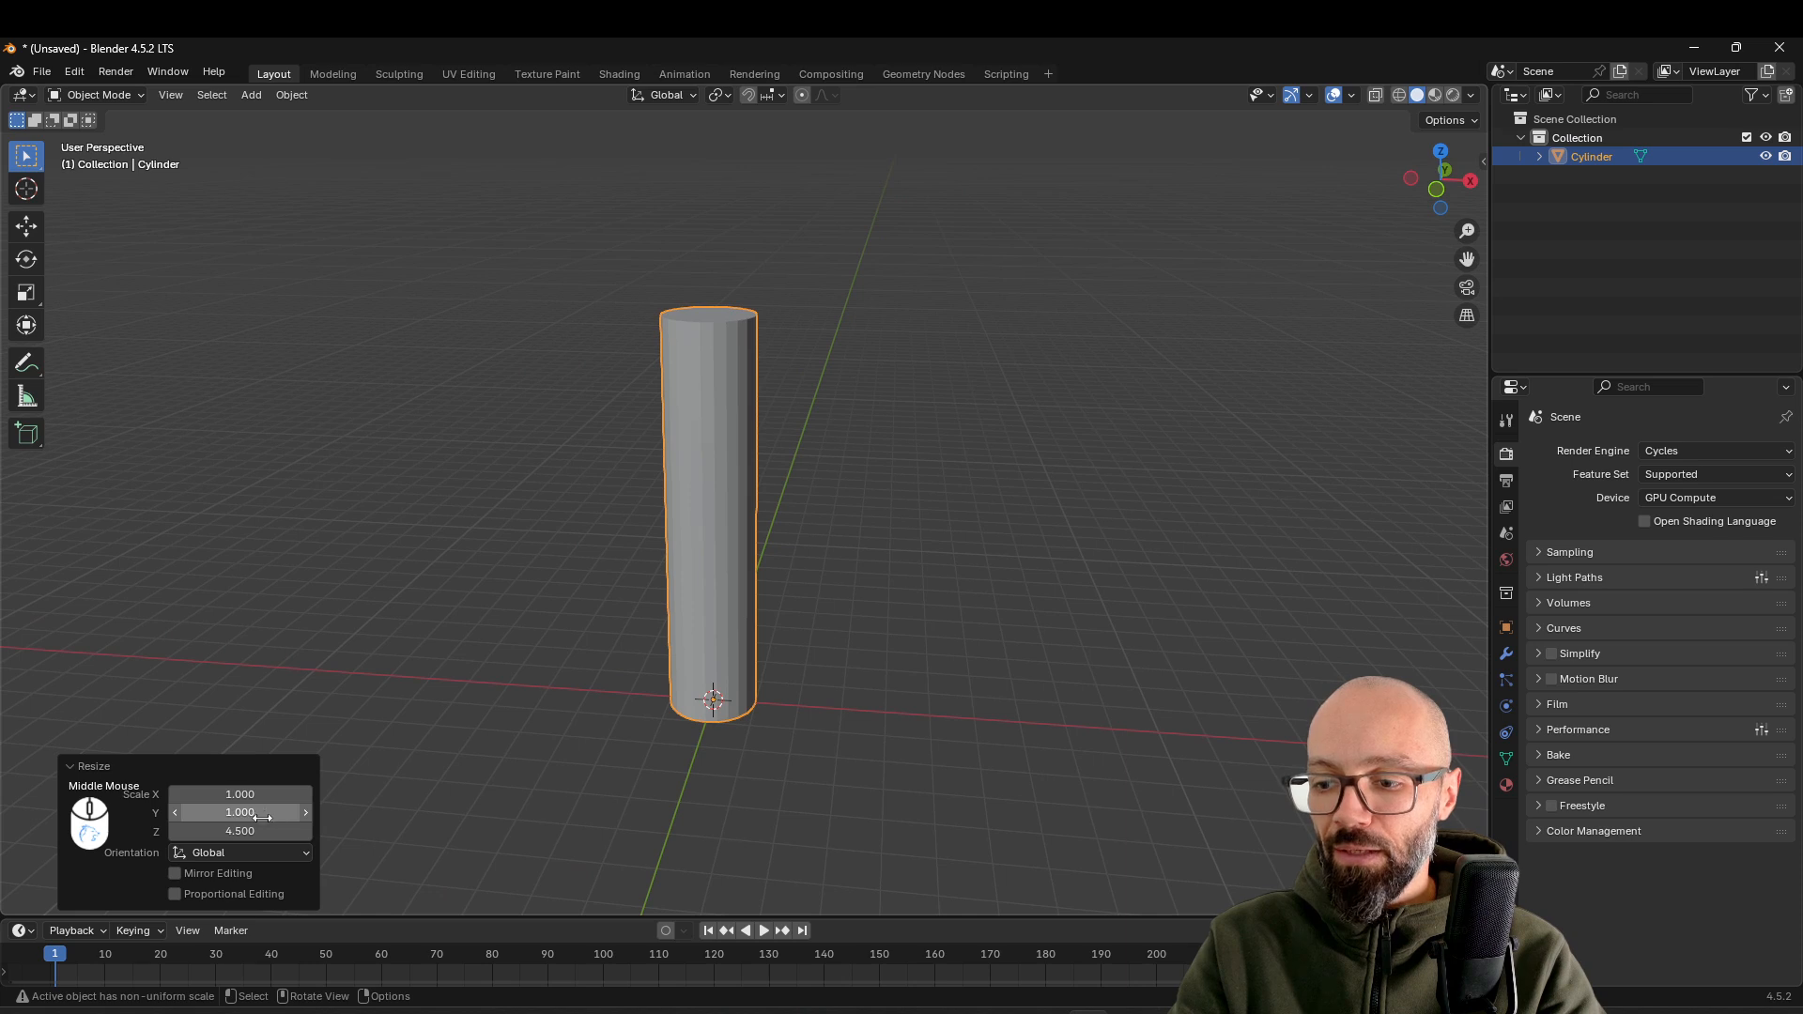
pyautogui.moveTo(250, 793); pyautogui.dragTo(251, 813)
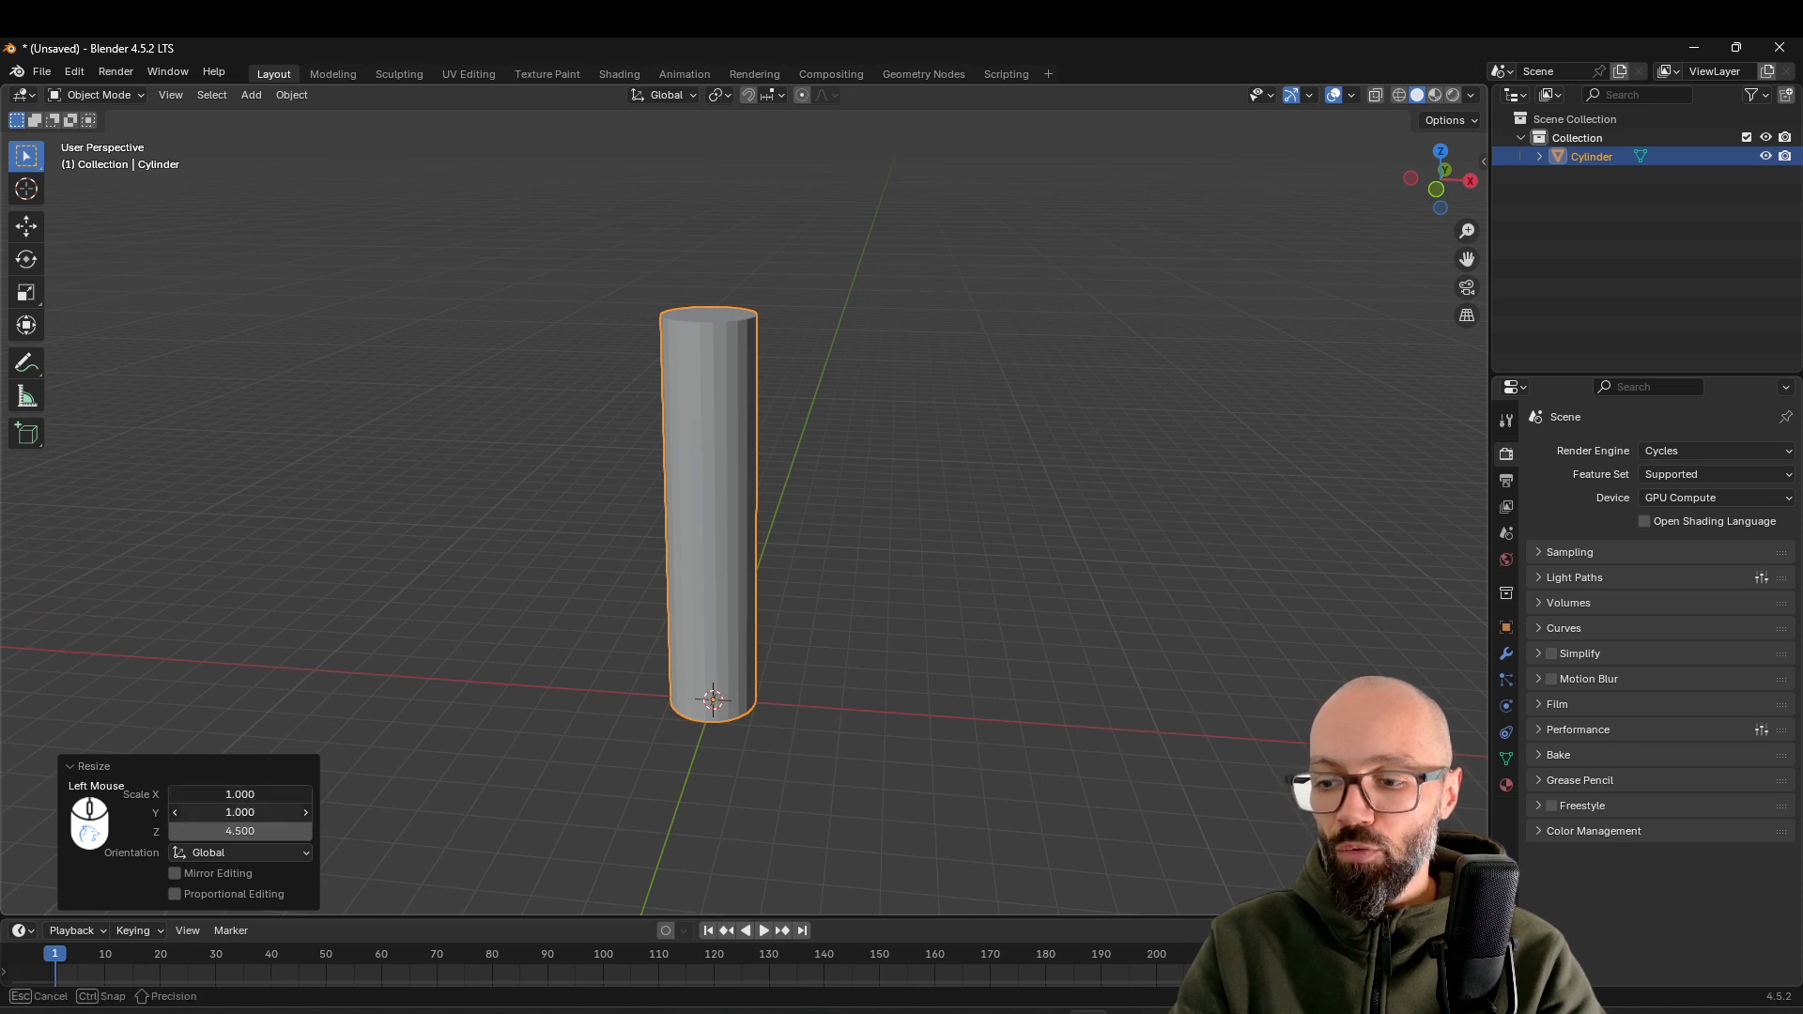
pyautogui.write('.7')
pyautogui.press('Return')
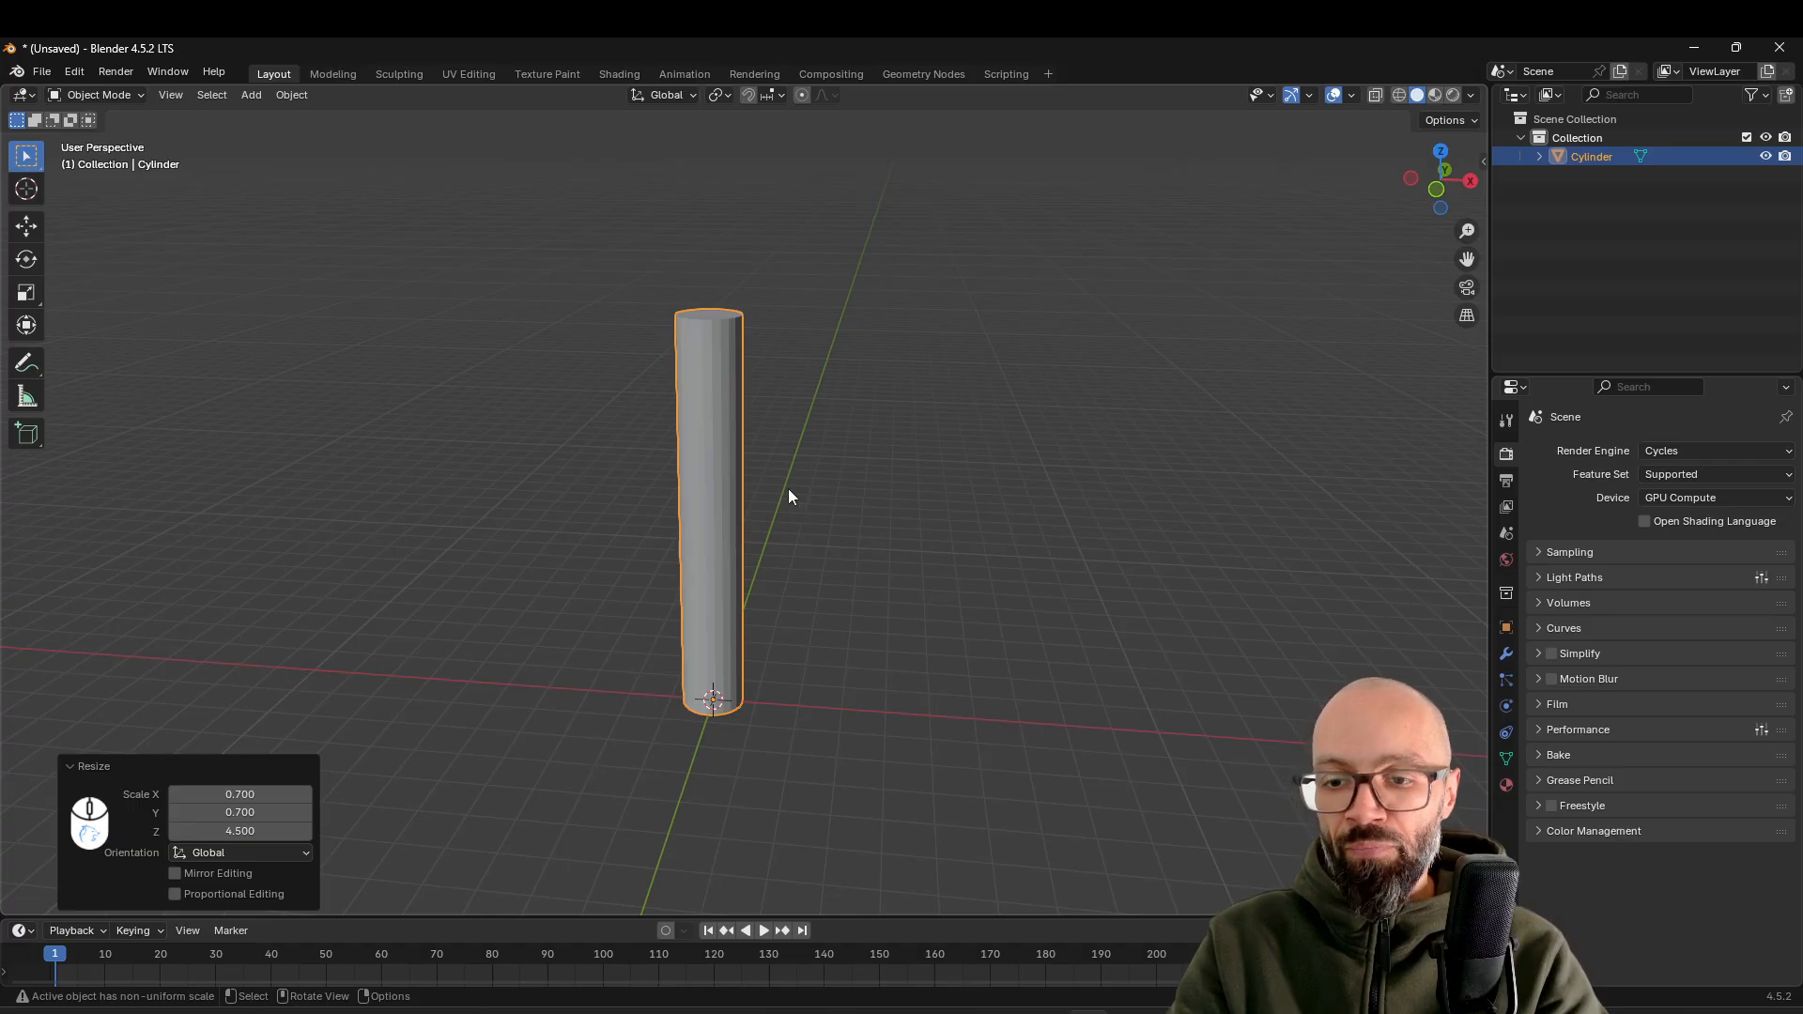
pyautogui.hotkey('ctrl', 'a')
pyautogui.click(779, 453)
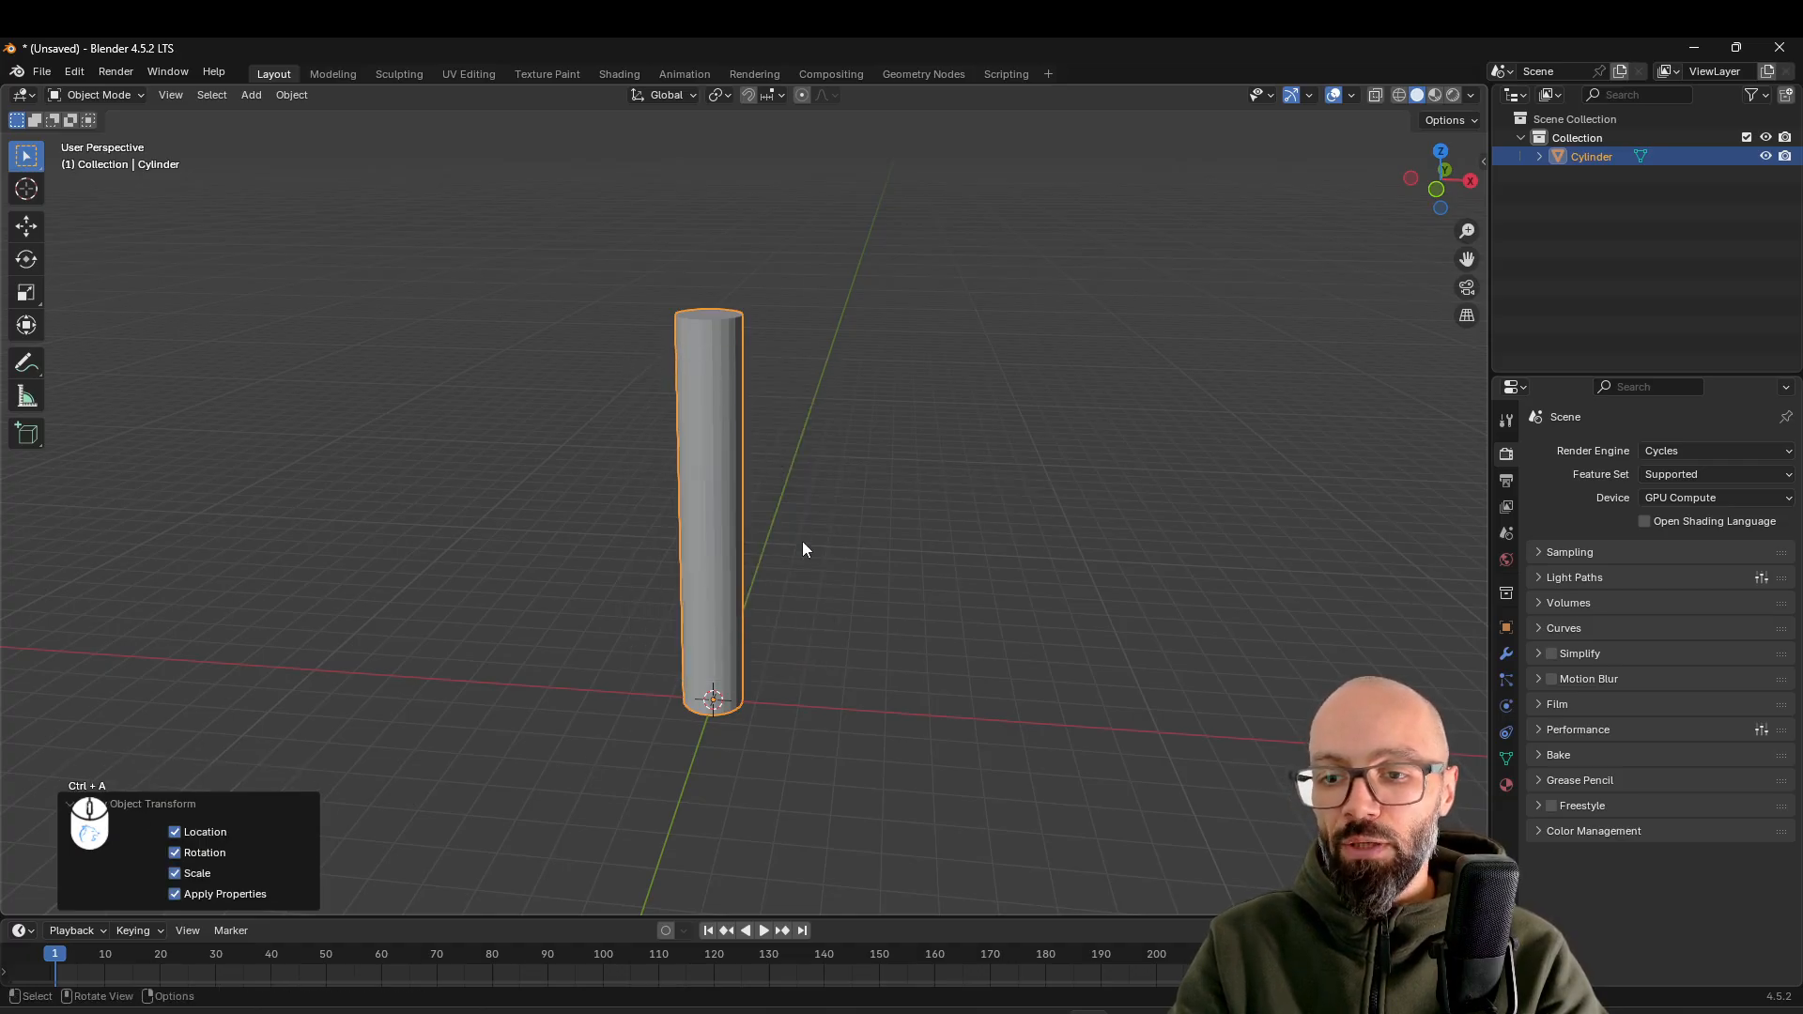
# In Edit Mode, add one horizontal loop cut around the cylinder and slide it close to the base, factor about 0.89
pyautogui.scroll(2, 658, 610)
pyautogui.moveTo(867, 547)
pyautogui.mouseDown(button='middle')
pyautogui.moveTo(804, 574)
pyautogui.moveTo(859, 577)
pyautogui.moveTo(848, 544)
pyautogui.mouseUp(button='middle')
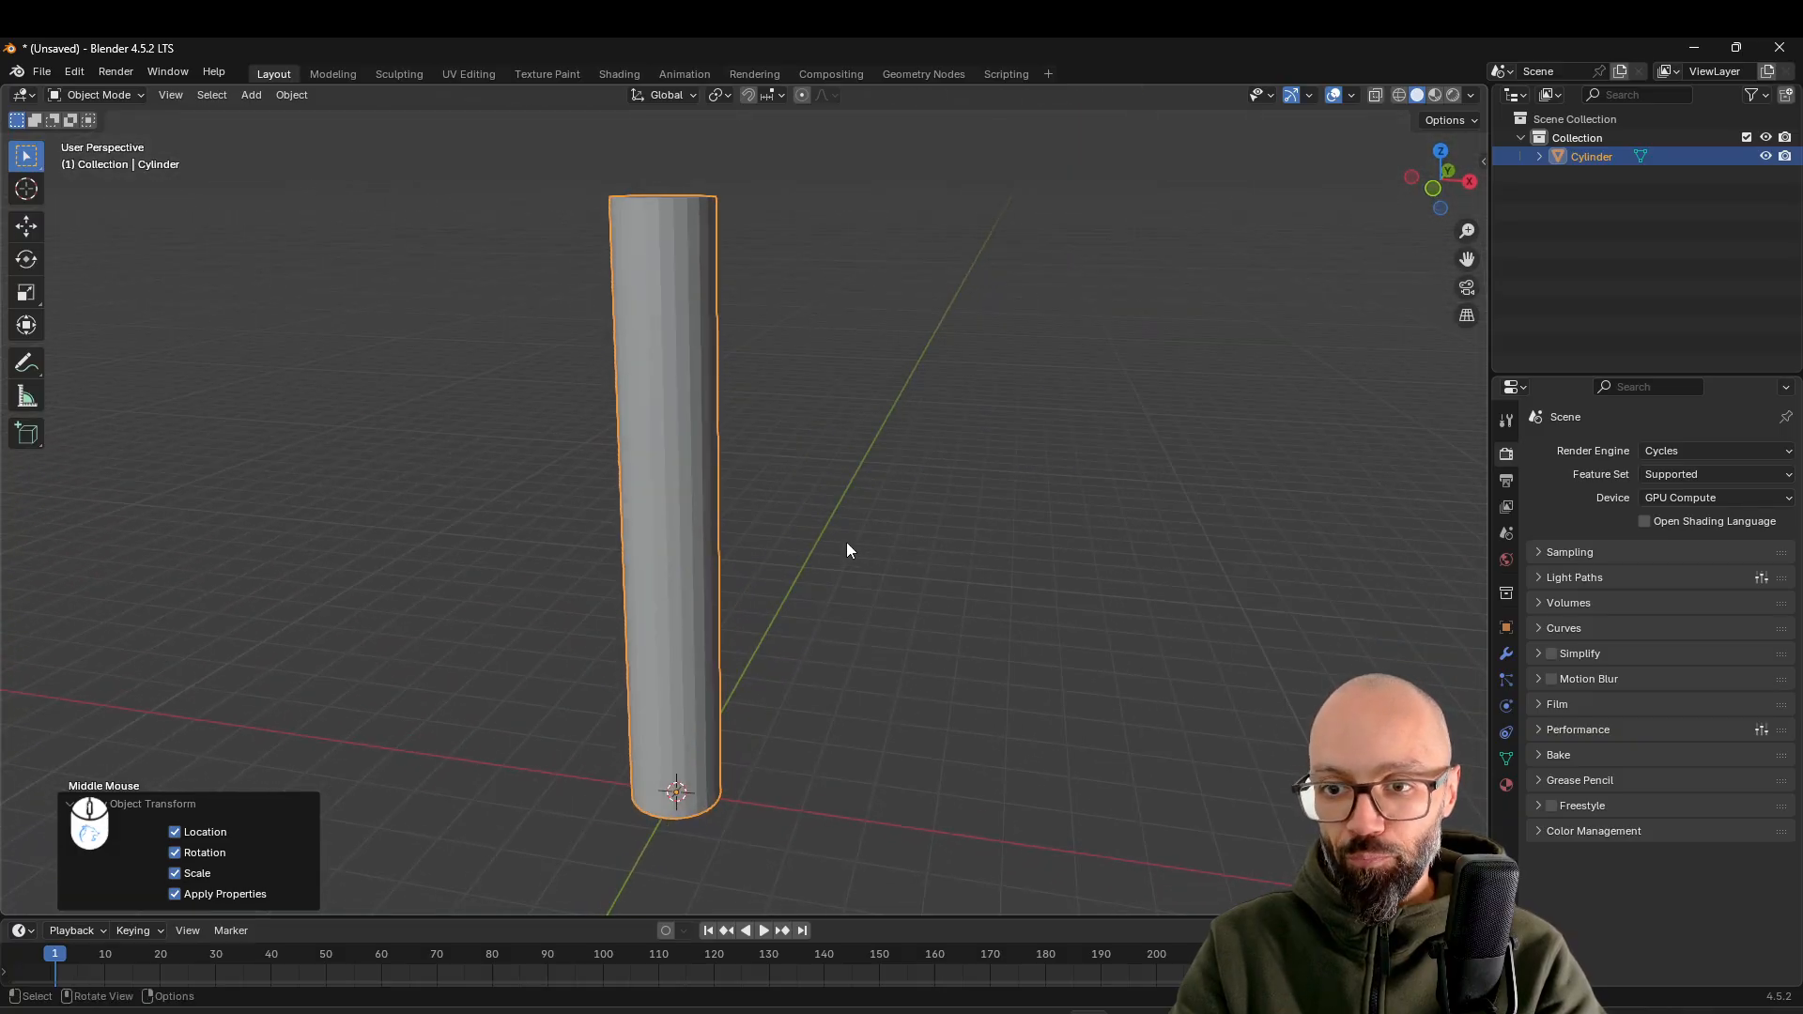
pyautogui.moveTo(837, 539); pyautogui.dragTo(909, 536, button='middle')
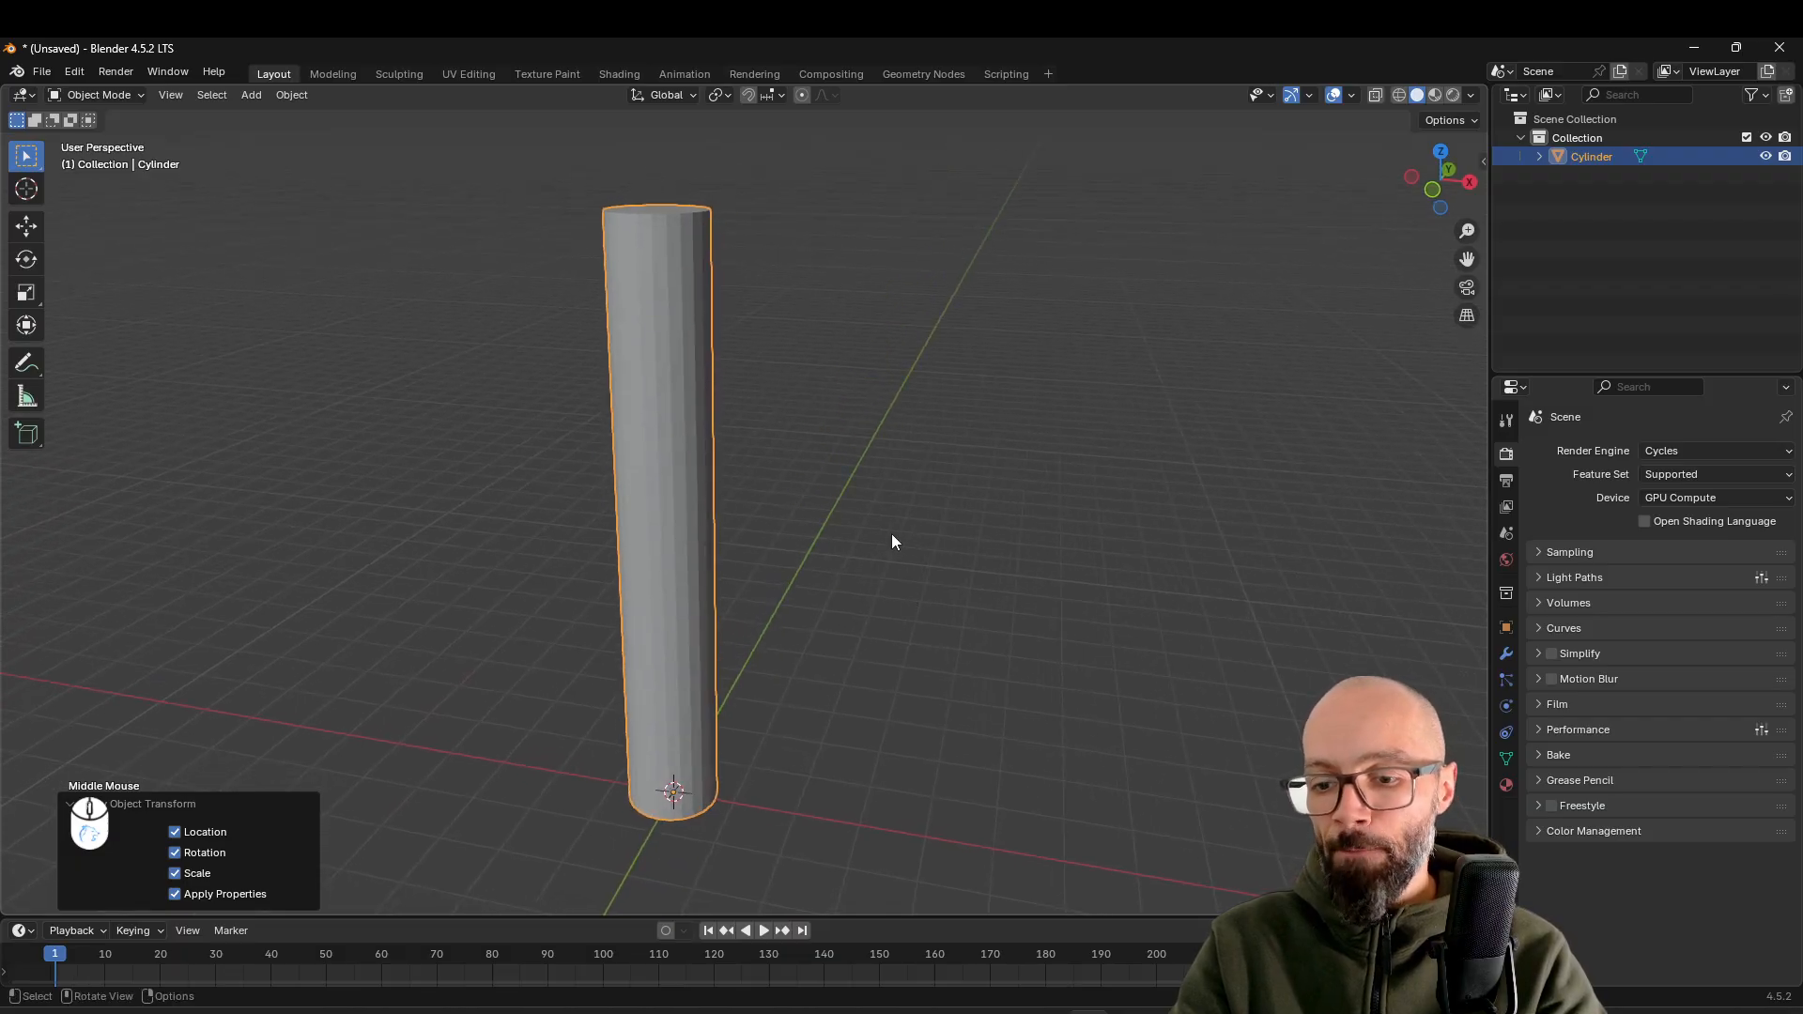
pyautogui.keyDown('shift'); pyautogui.moveTo(793, 709); pyautogui.dragTo(819, 676, button='middle'); pyautogui.keyUp('shift')
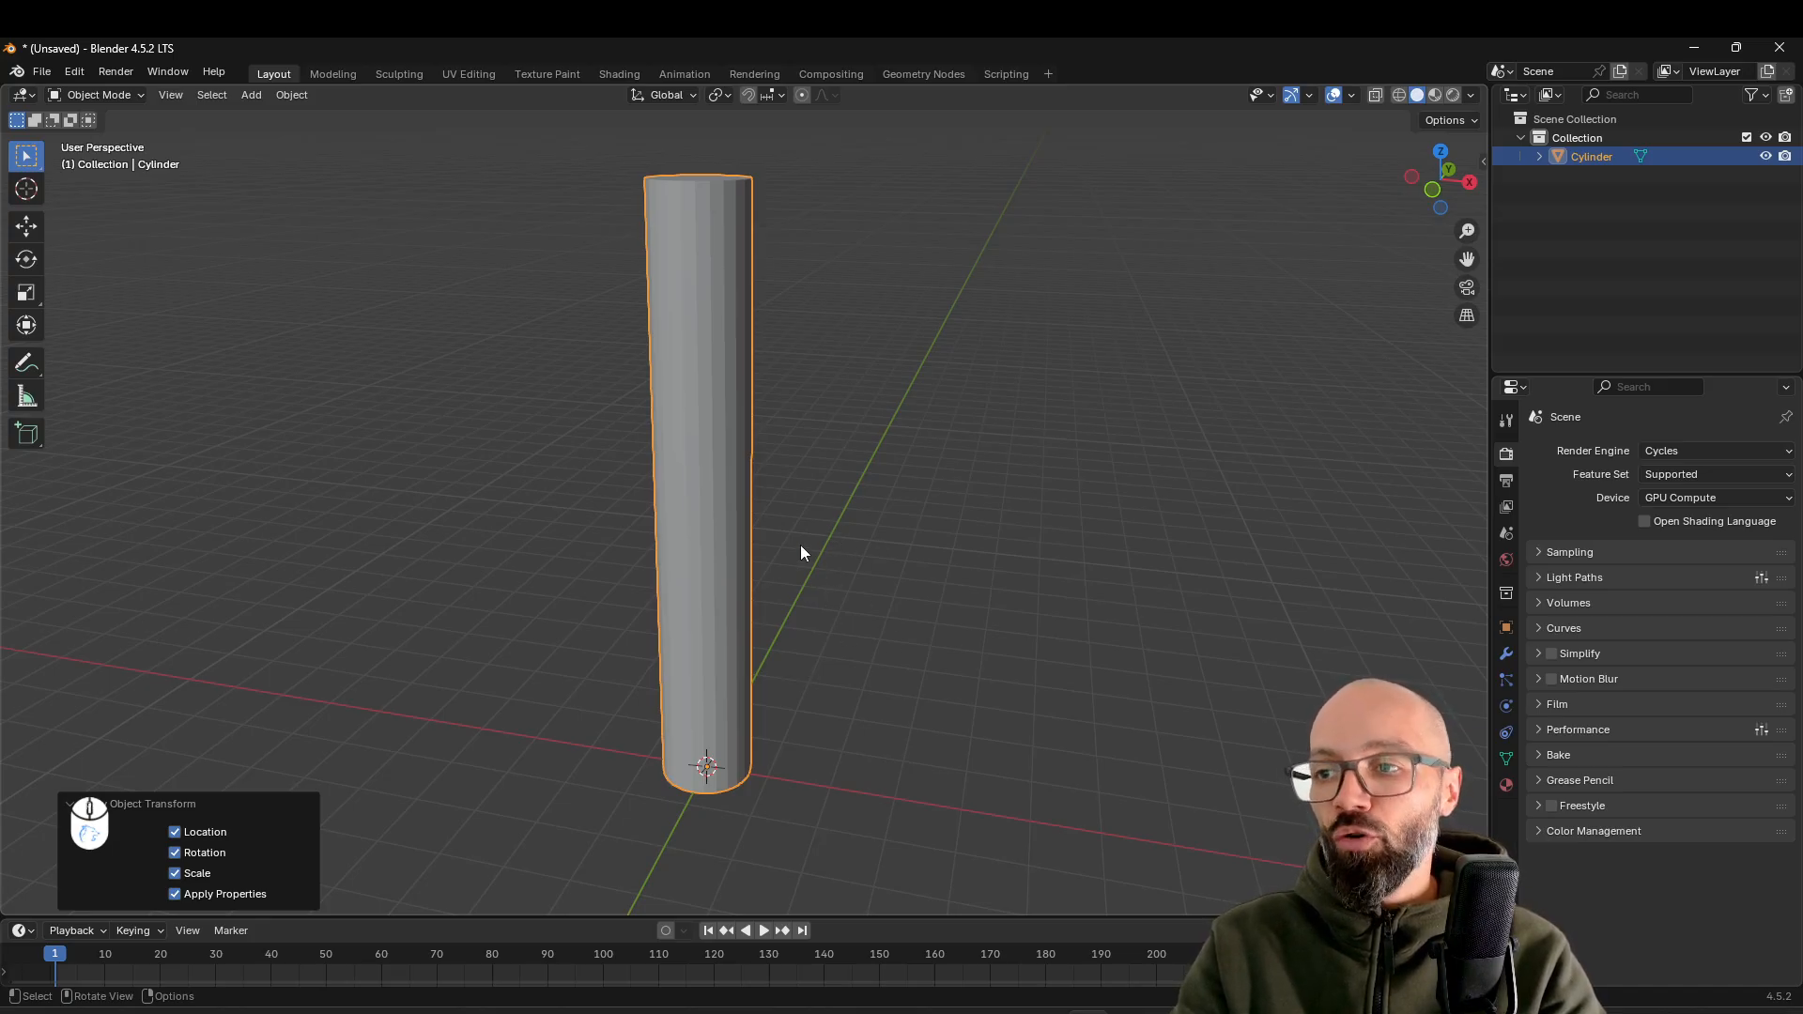
pyautogui.press('Tab')
pyautogui.keyDown('shift'); pyautogui.moveTo(789, 688); pyautogui.dragTo(794, 578, button='middle'); pyautogui.keyUp('shift')
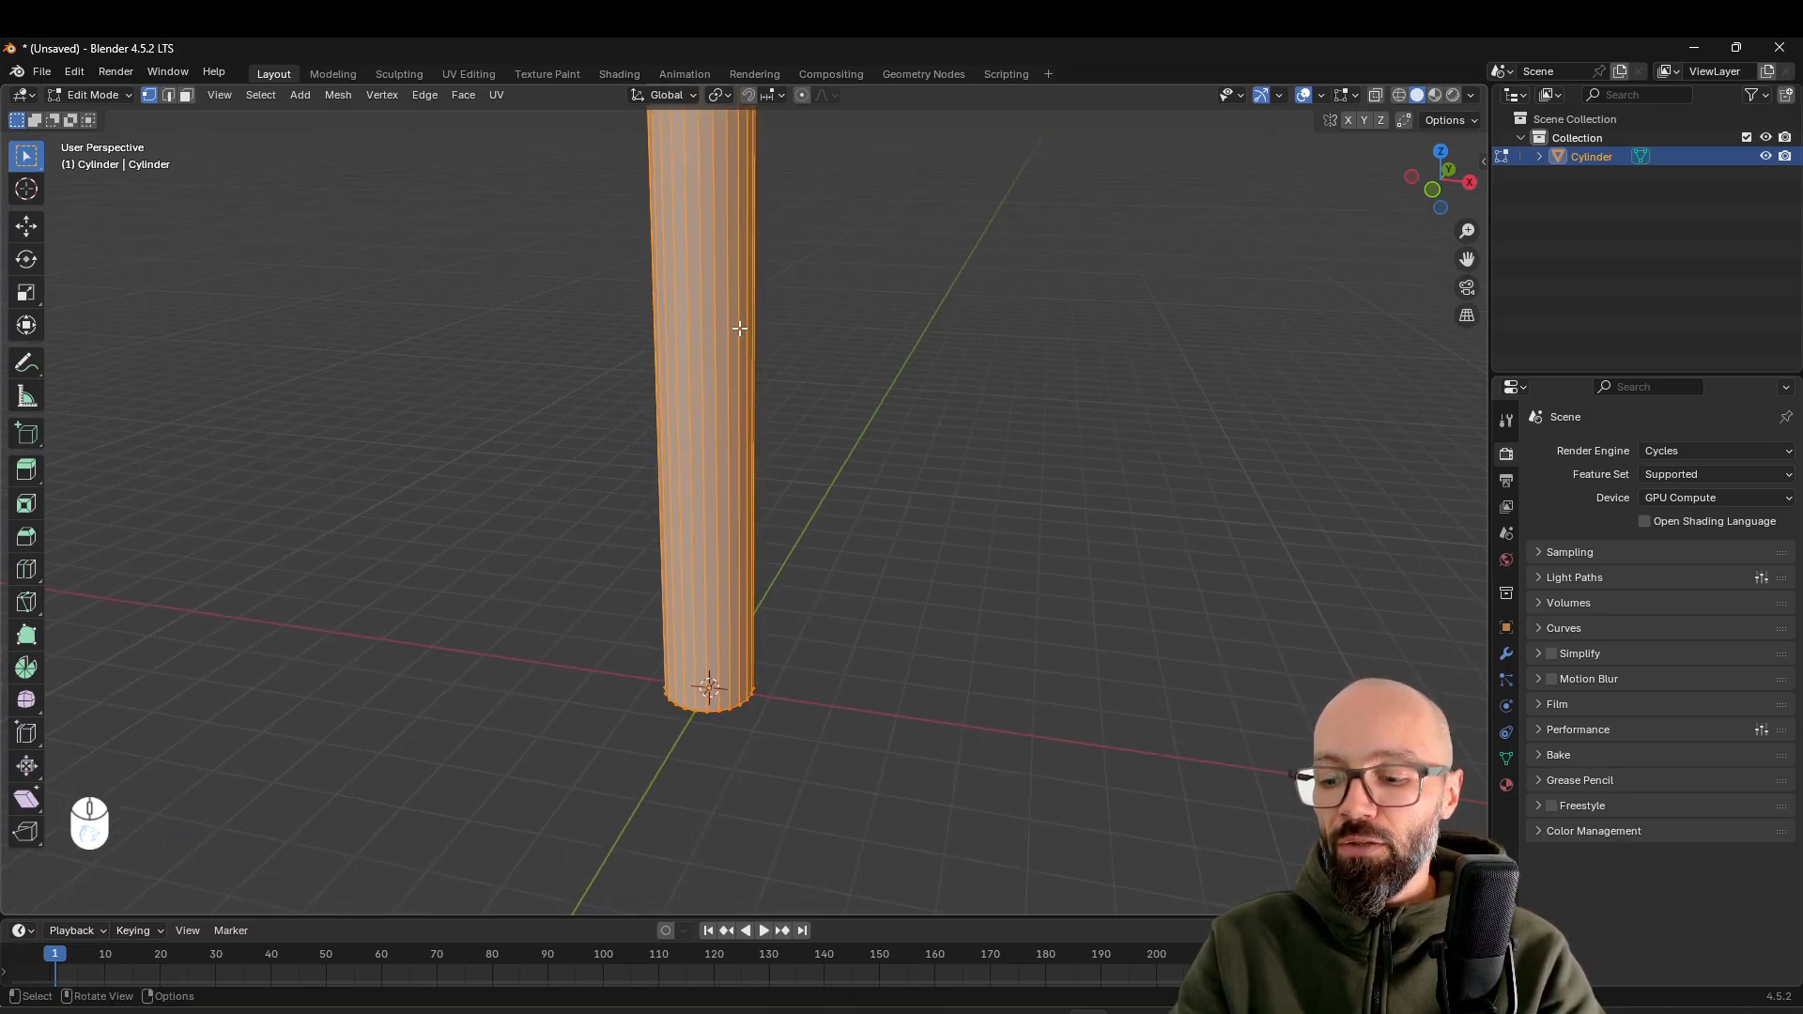
pyautogui.hotkey('ctrl', 'r')
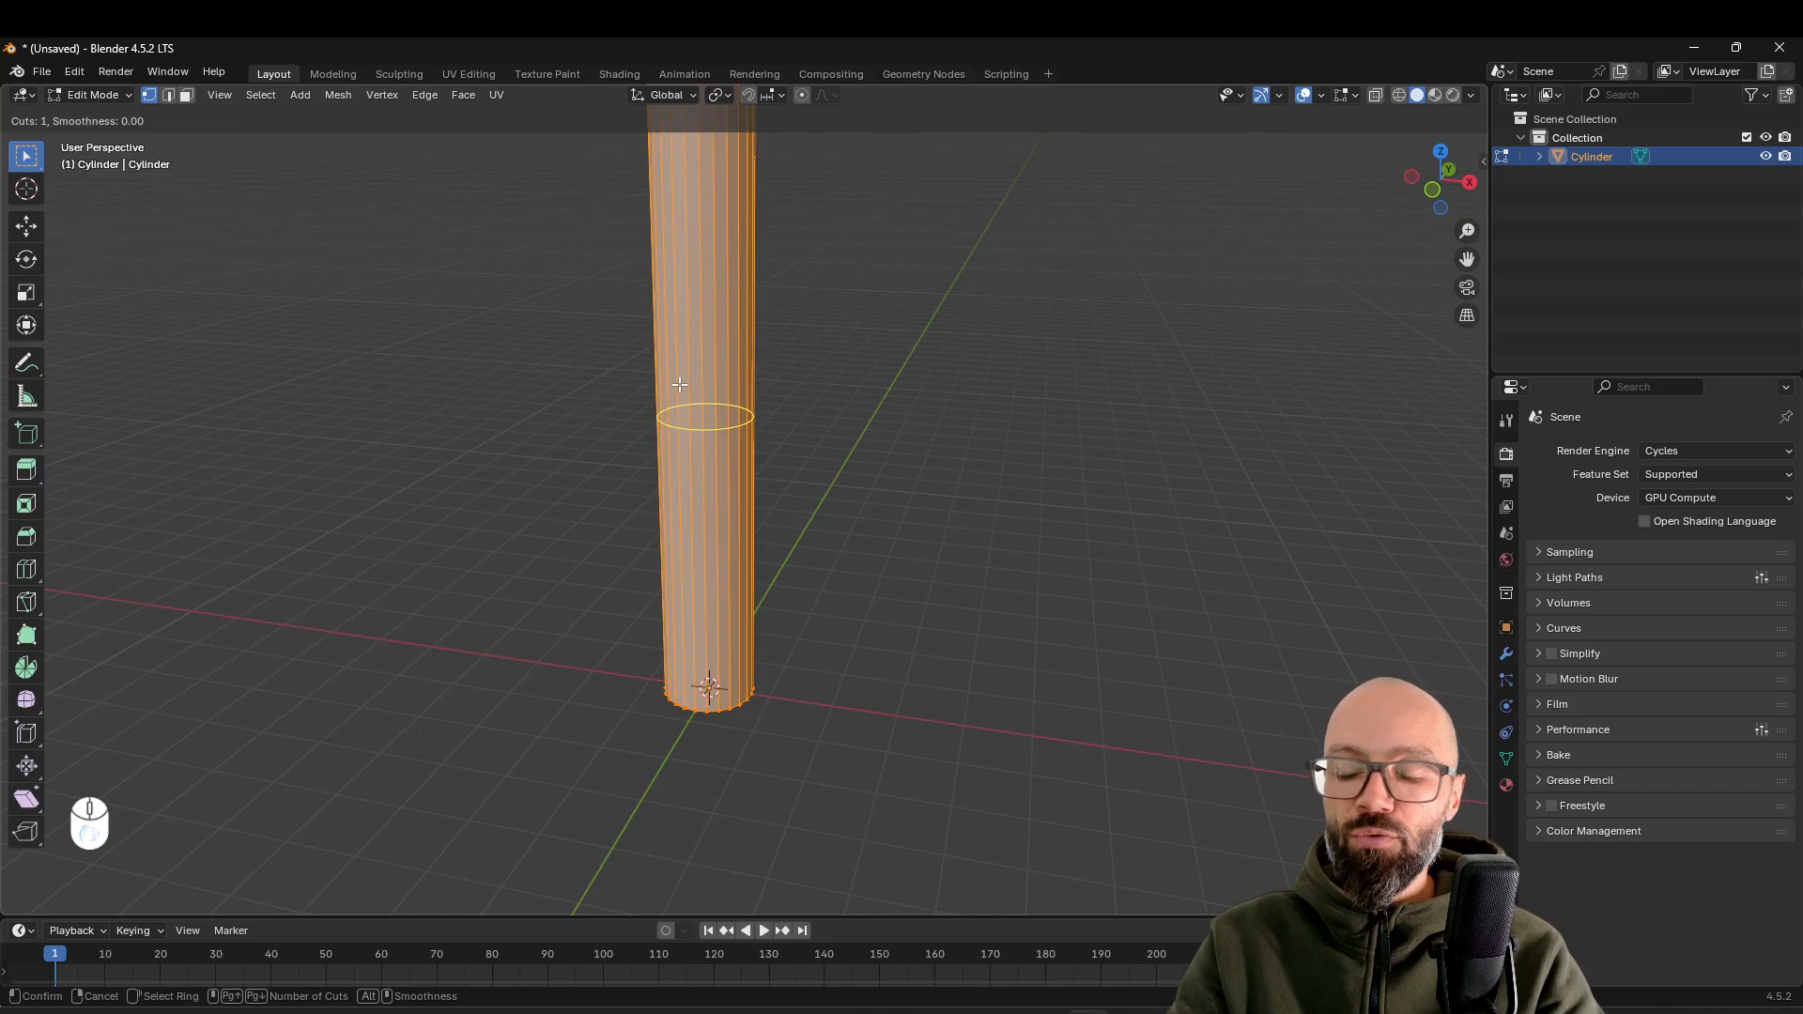
pyautogui.click(740, 423)
pyautogui.moveTo(736, 512); pyautogui.dragTo(731, 706)
pyautogui.moveTo(731, 706); pyautogui.dragTo(668, 673, button='middle')
pyautogui.scroll(2, 664, 656)
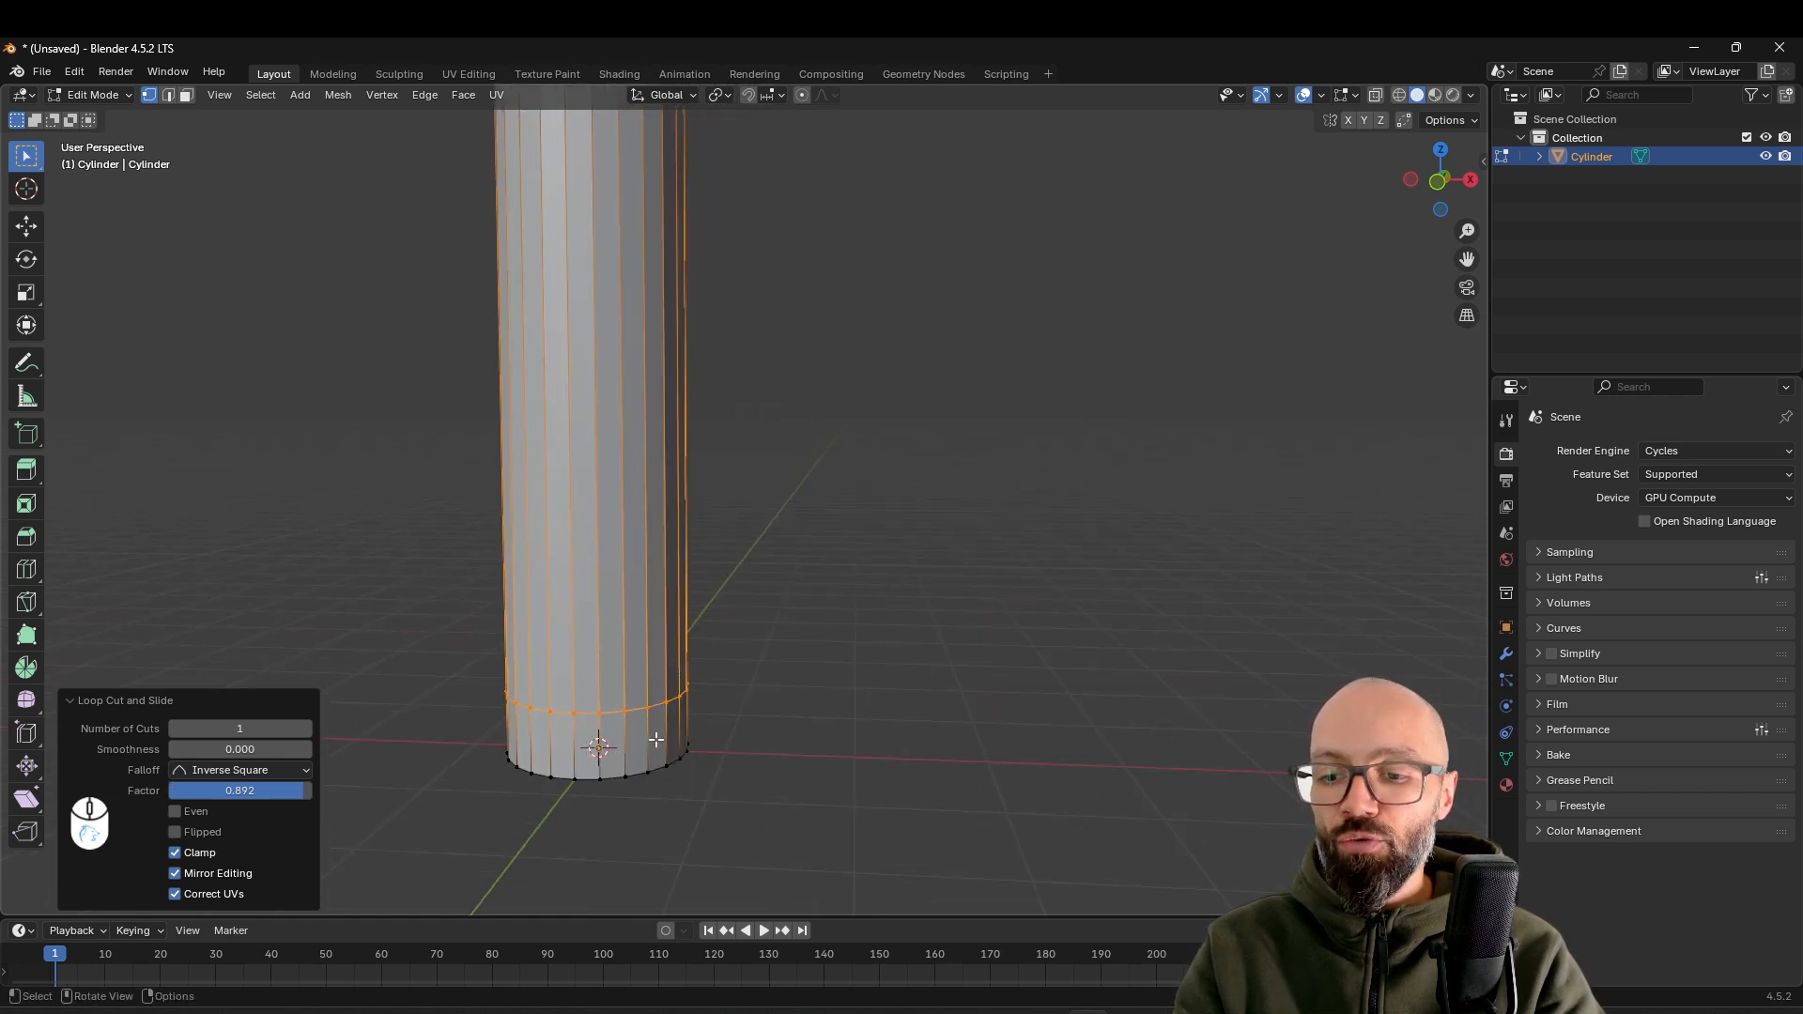
# Select the ring of faces below the loop cut at the cylinder's base and extrude it in place with no offset
pyautogui.press('3')
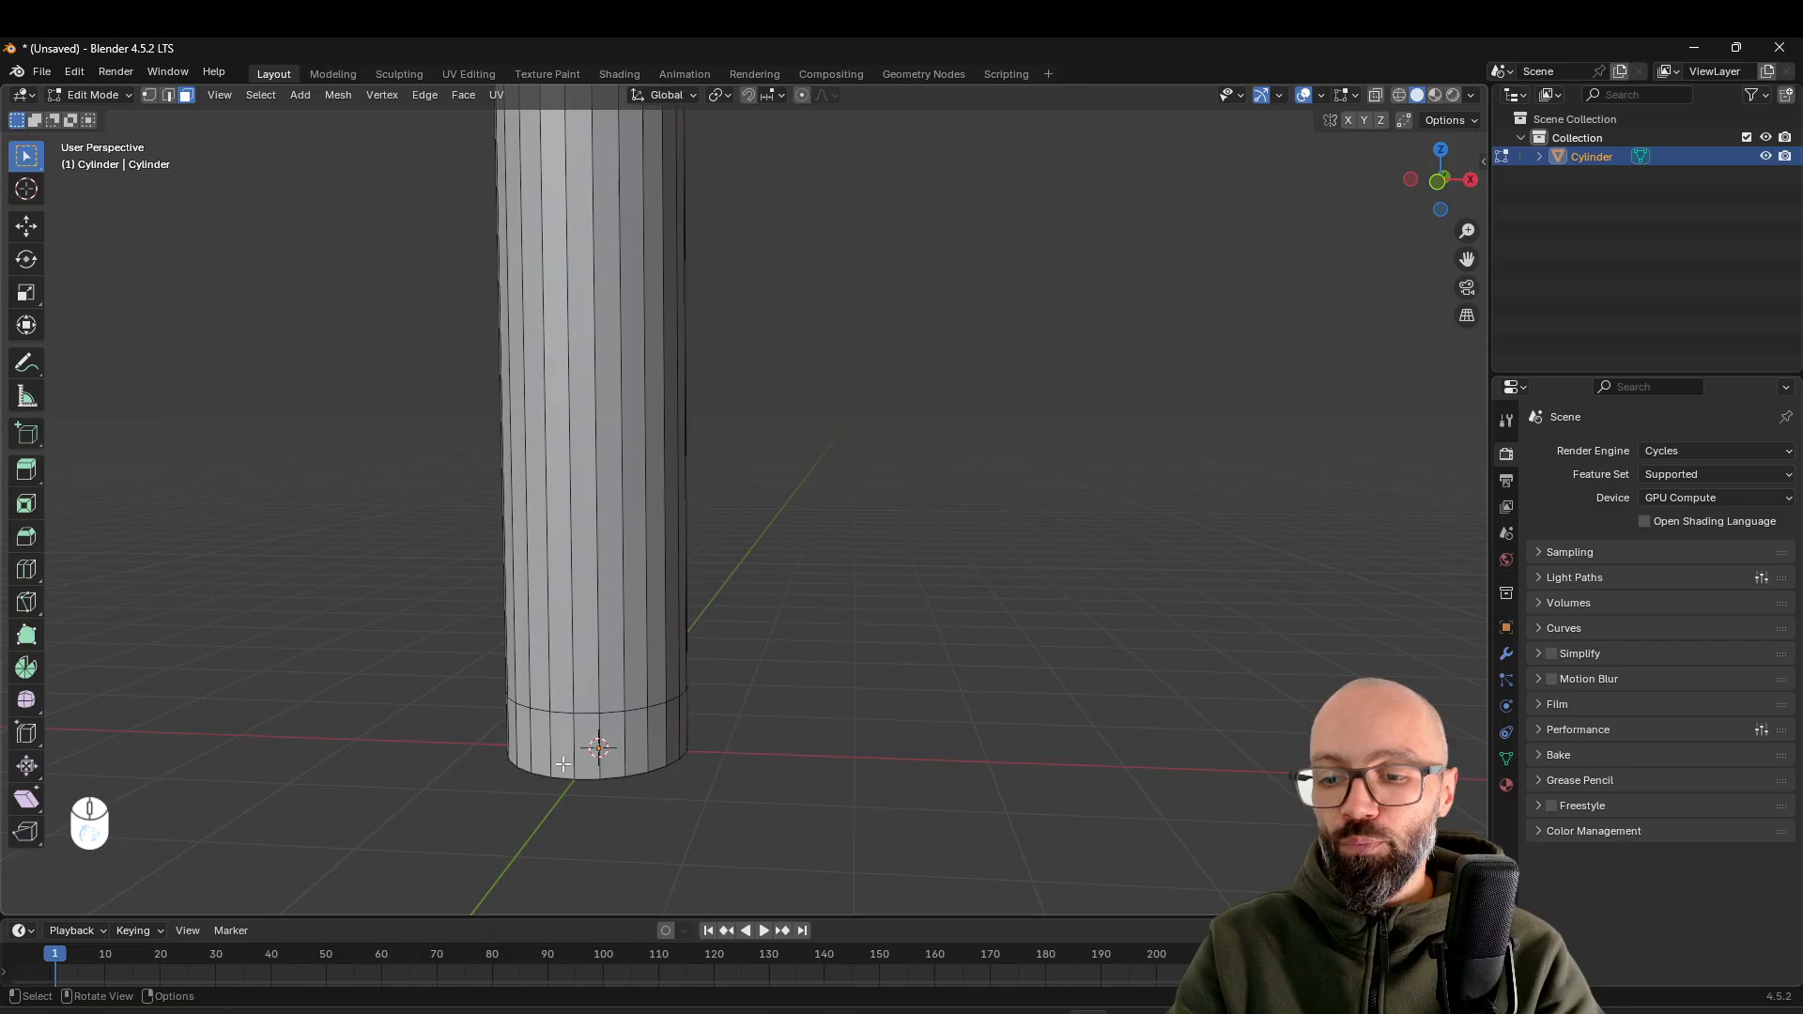
pyautogui.press('alt')
pyautogui.keyDown('alt'); pyautogui.click(649, 736); pyautogui.keyUp('alt')
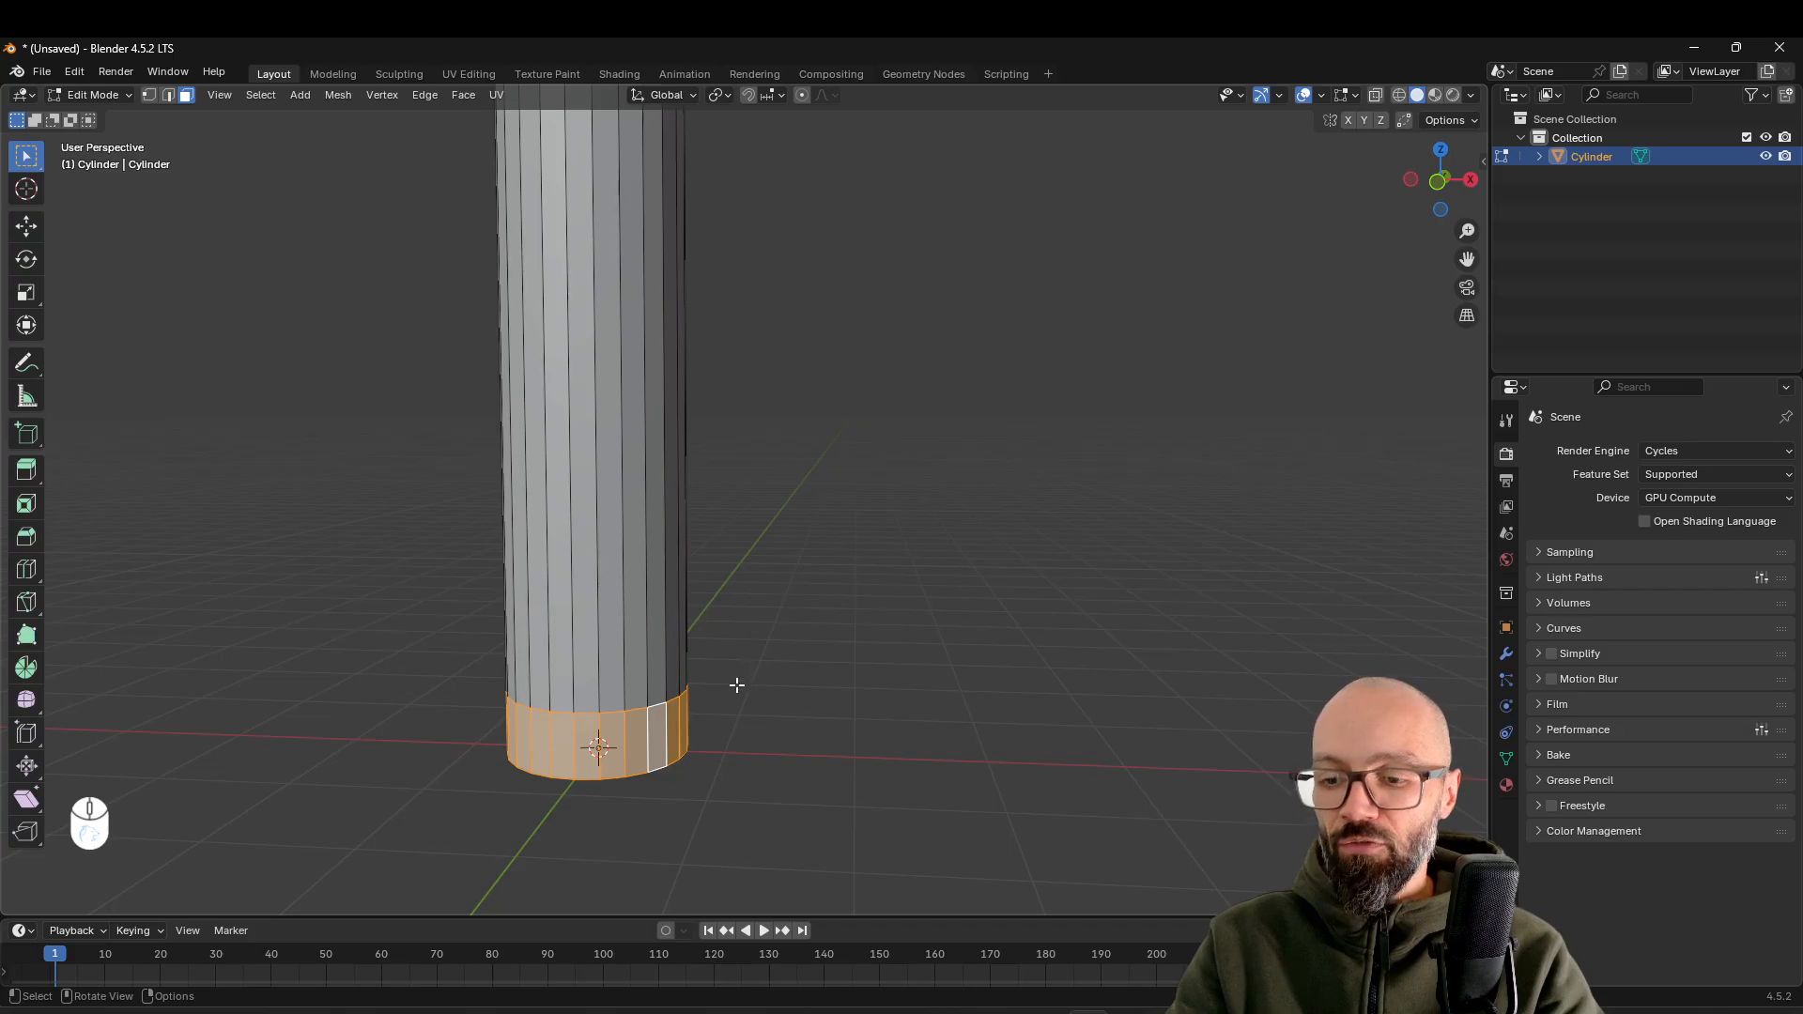
pyautogui.scroll(-2, 689, 709)
pyautogui.moveTo(689, 709); pyautogui.dragTo(688, 654, button='middle')
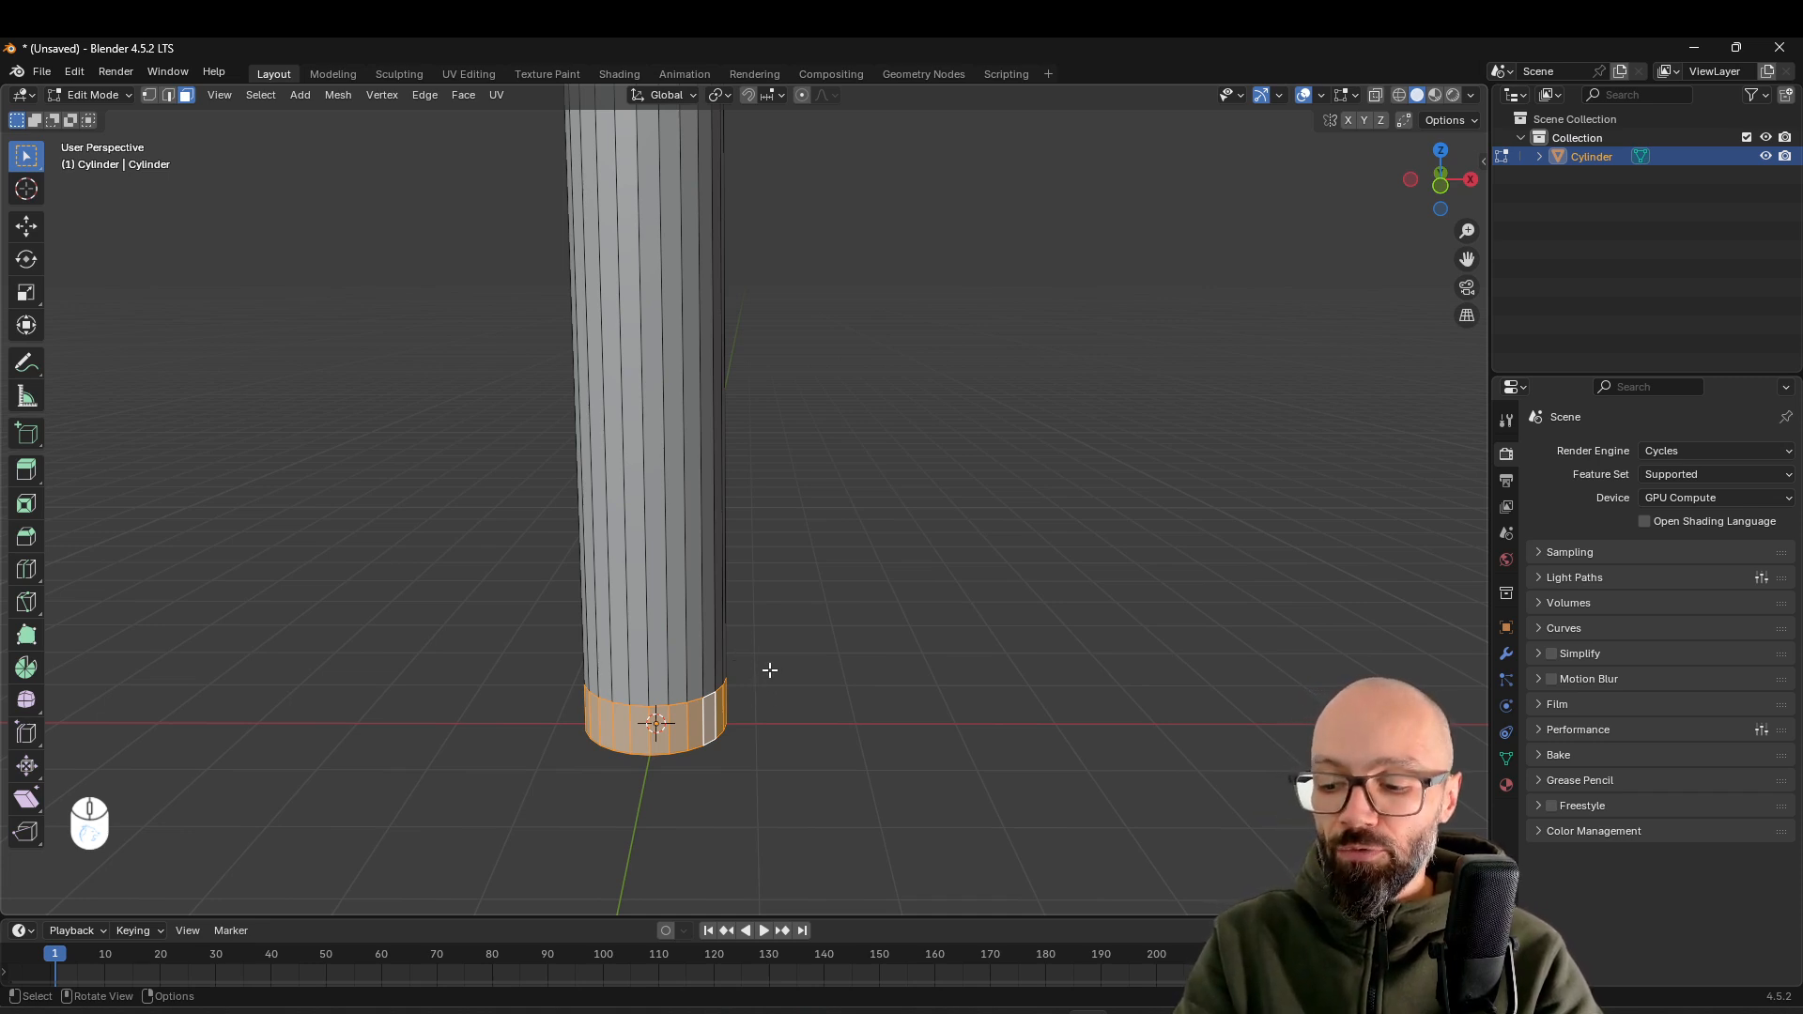
pyautogui.press('e')
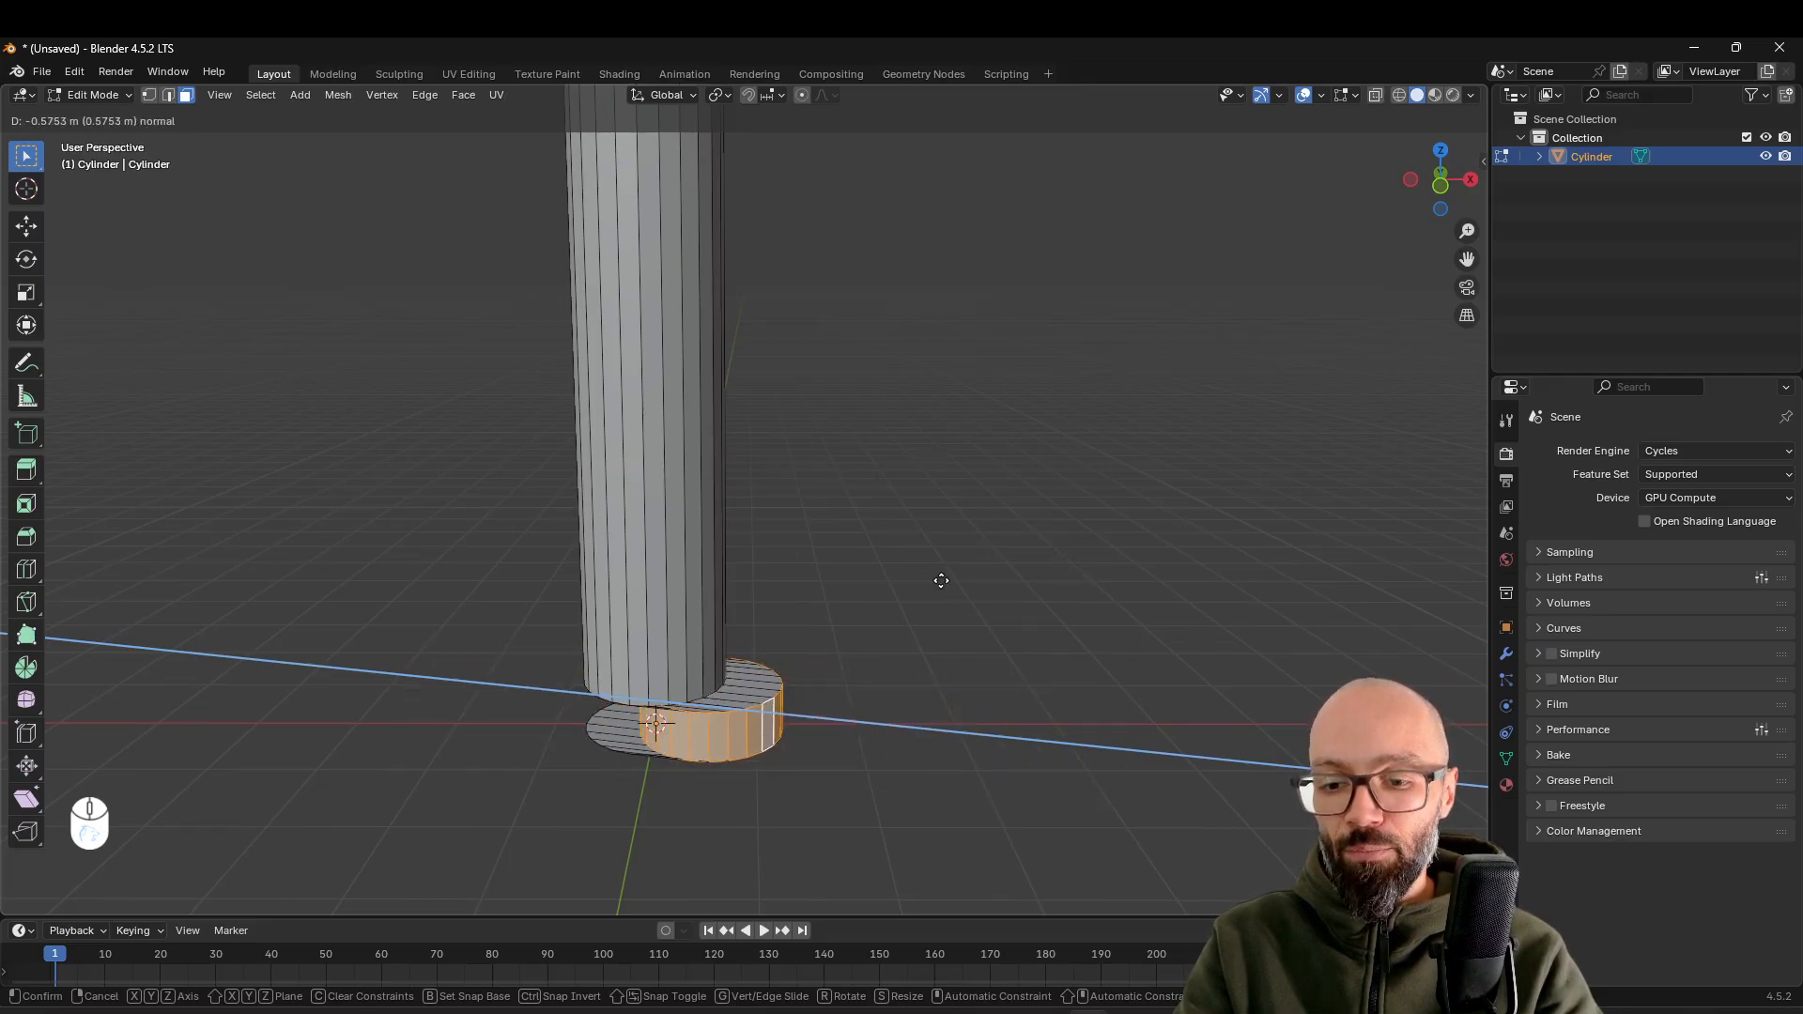
pyautogui.rightClick(1071, 499)
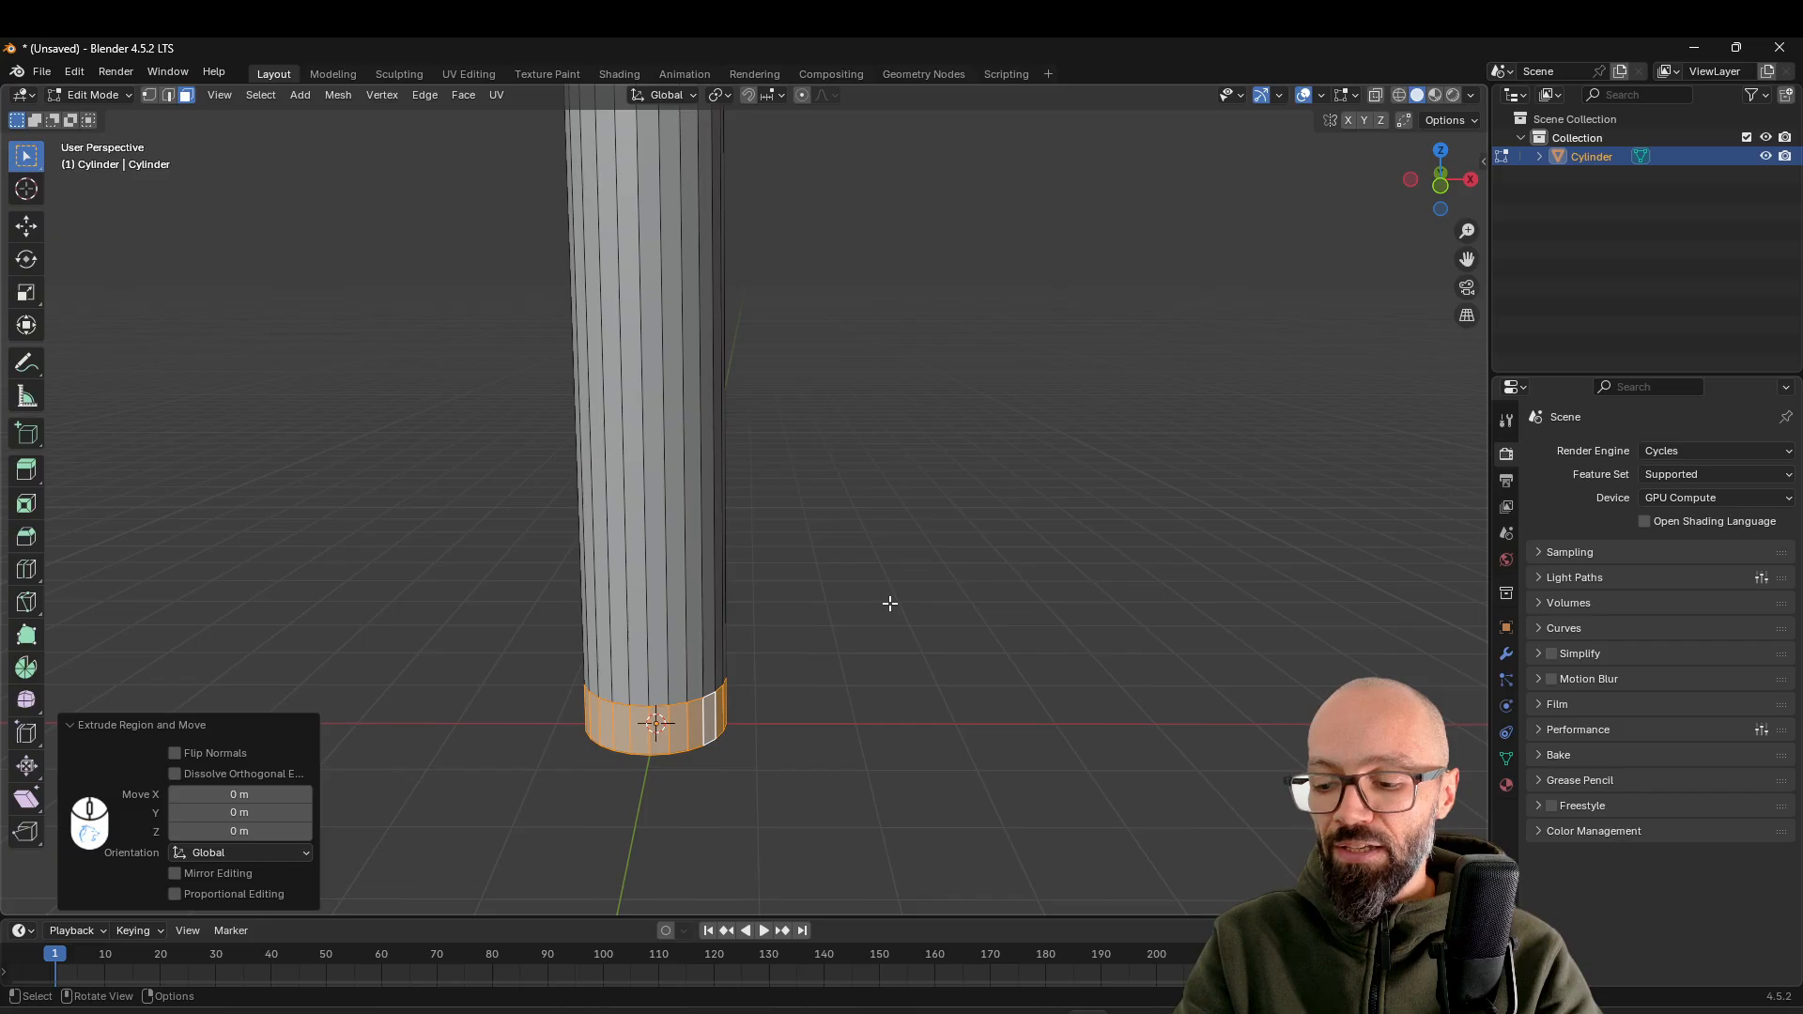
# Scale the extruded base ring outward by about 1.64 in X and Y, with Z locked
pyautogui.press('s')
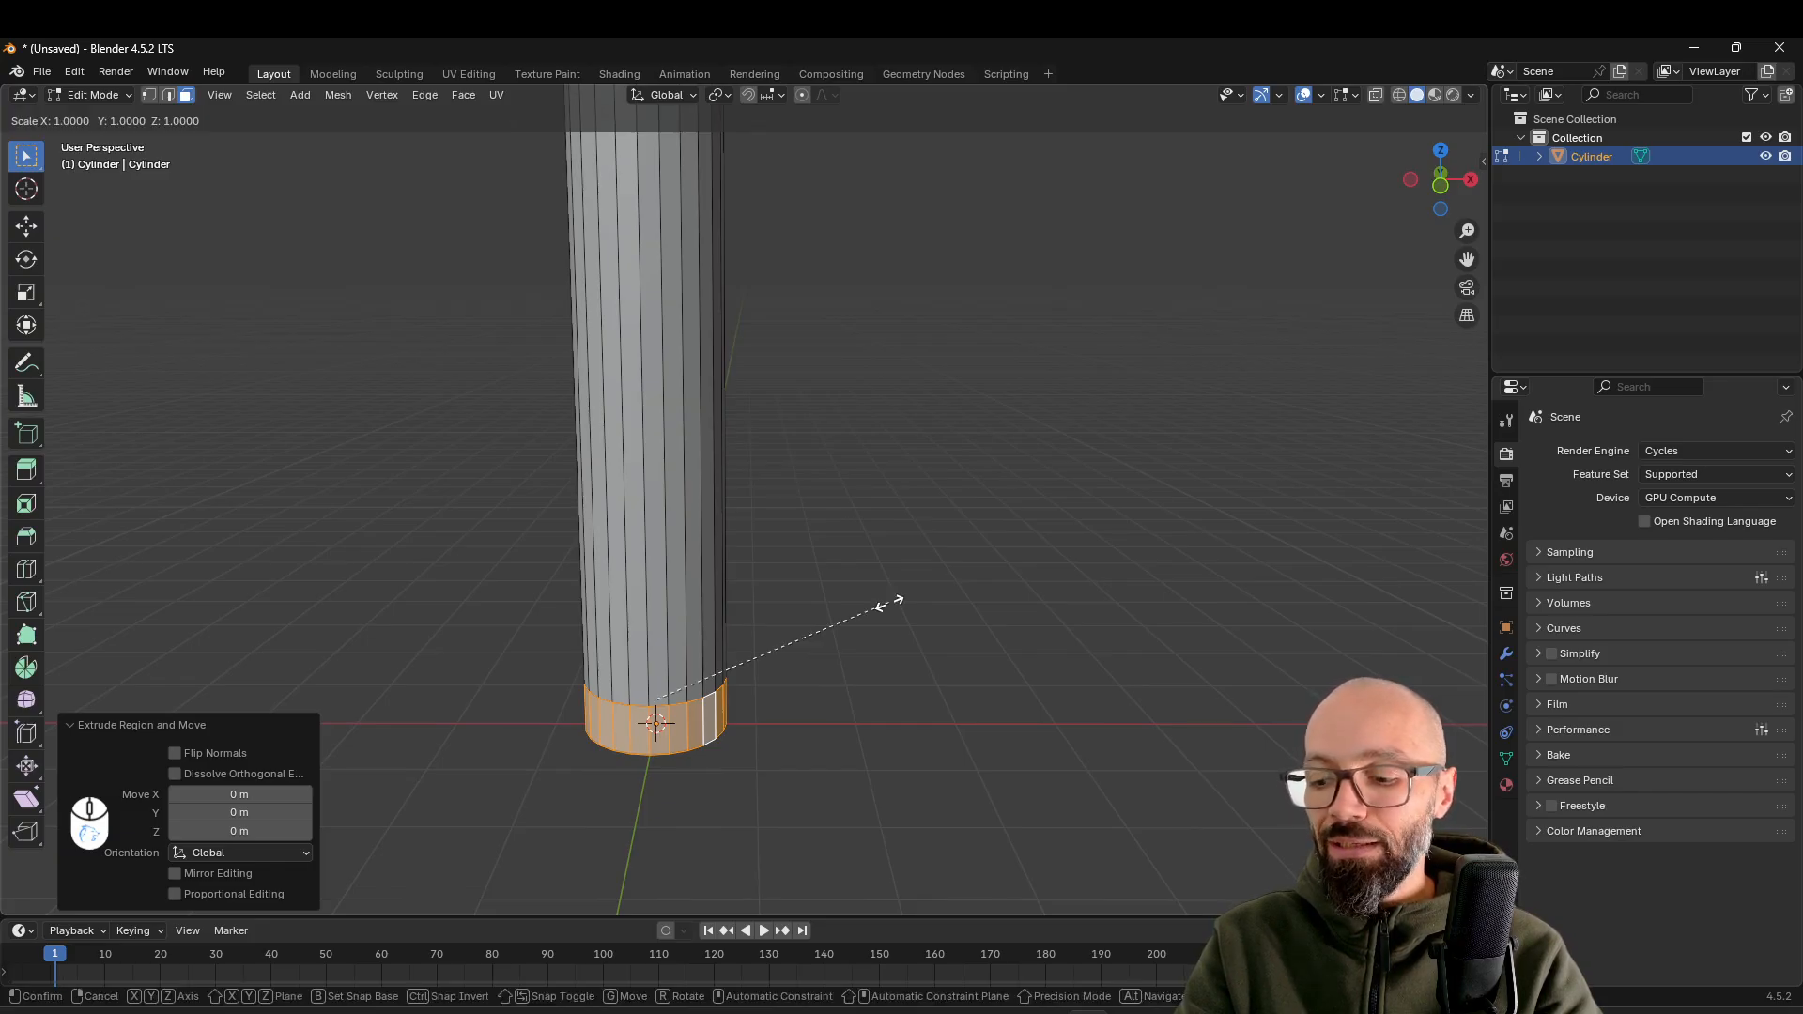
pyautogui.hotkey('shift', 'z')
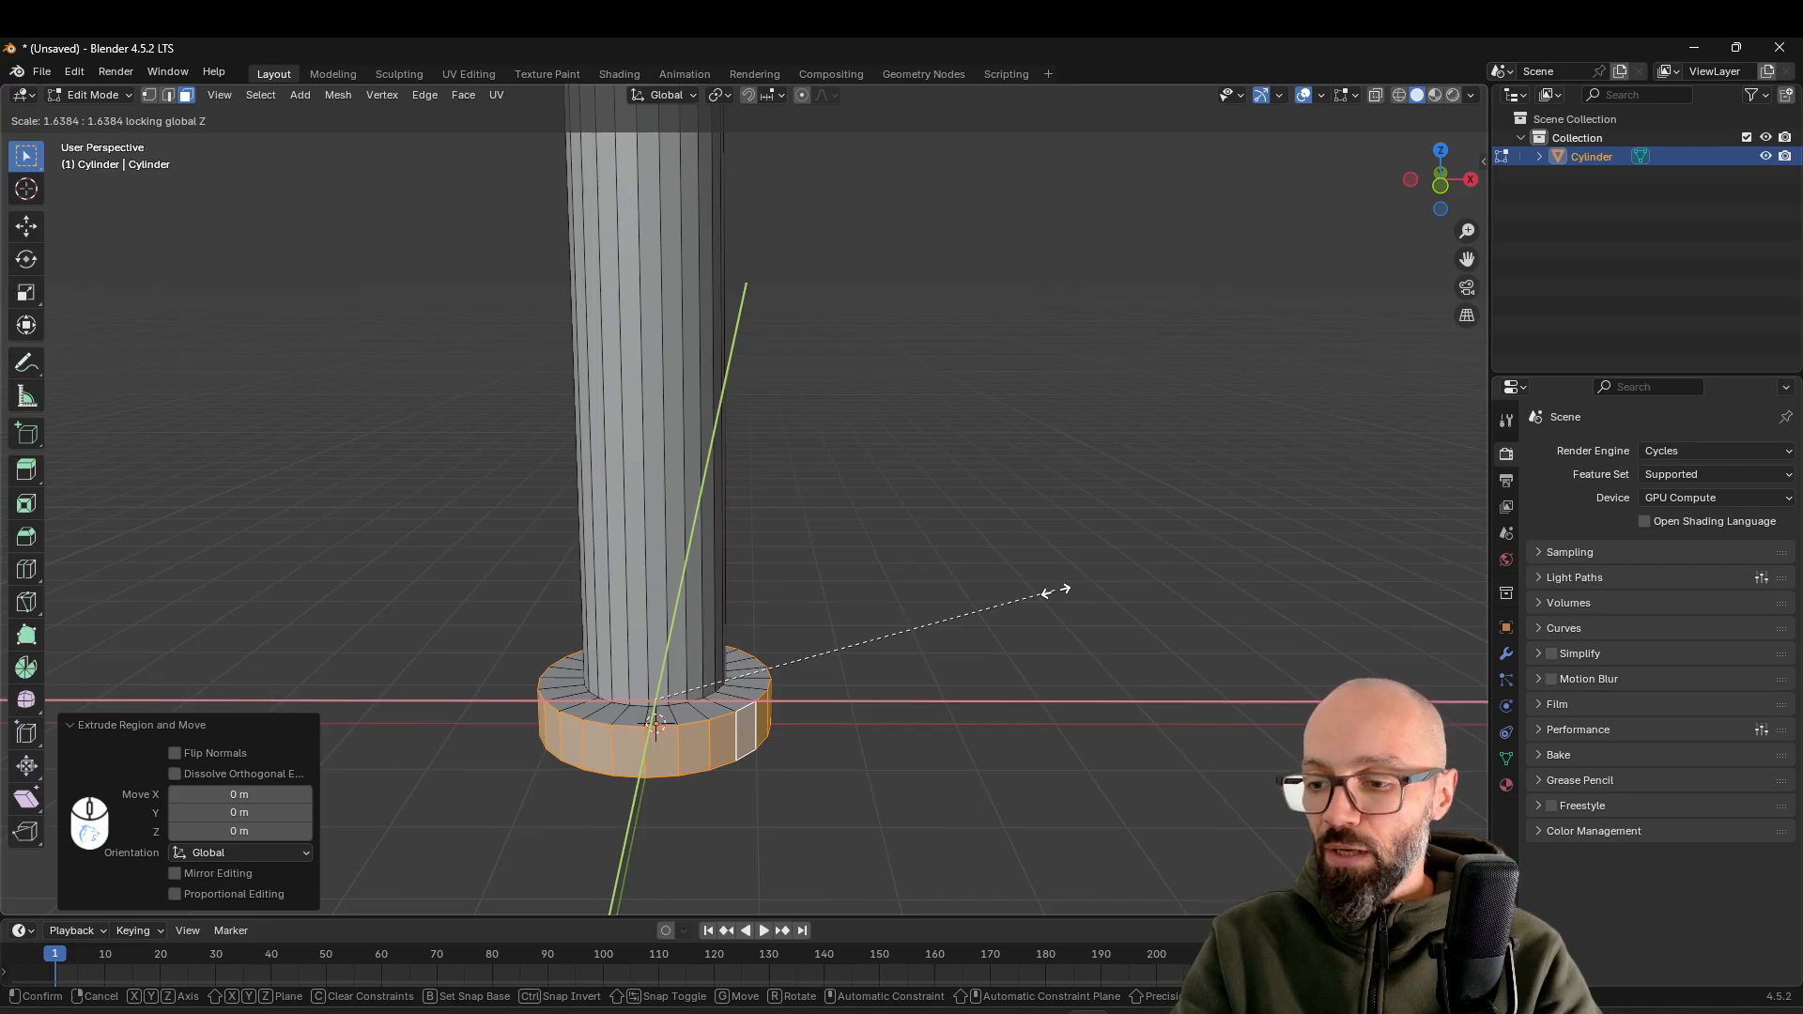
pyautogui.click(1055, 591)
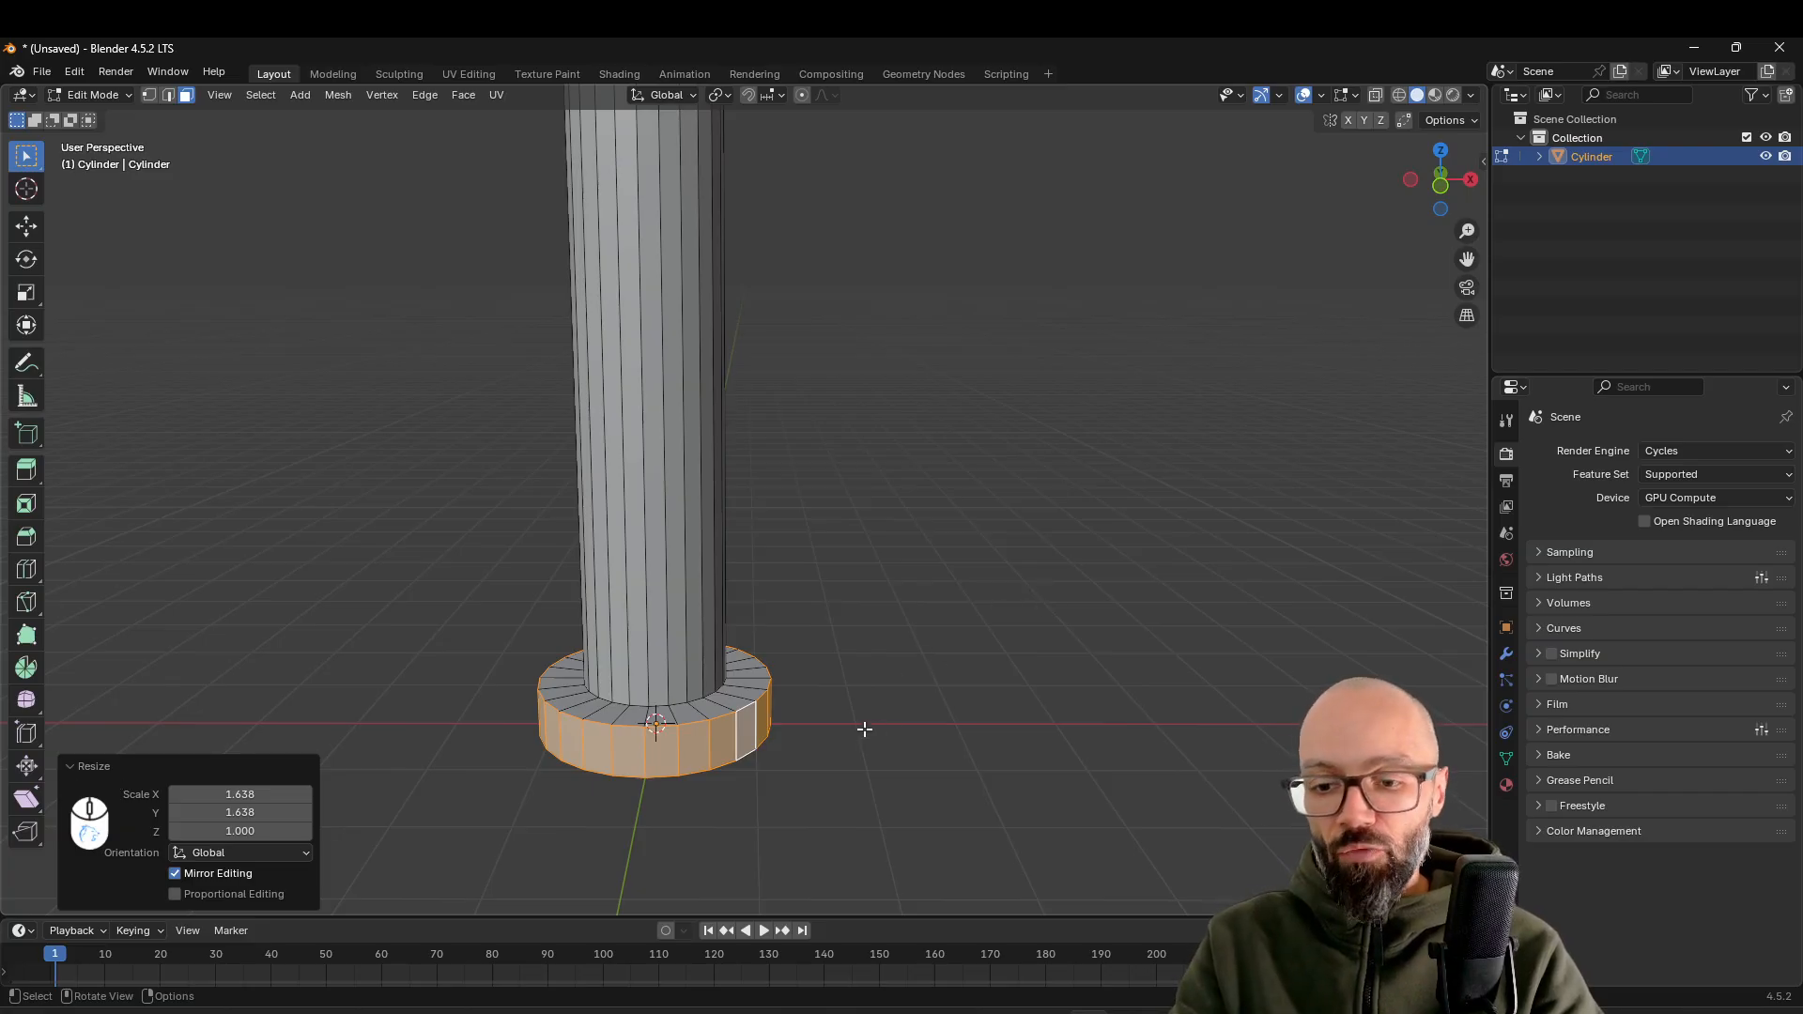
pyautogui.moveTo(870, 724); pyautogui.dragTo(721, 691, button='middle')
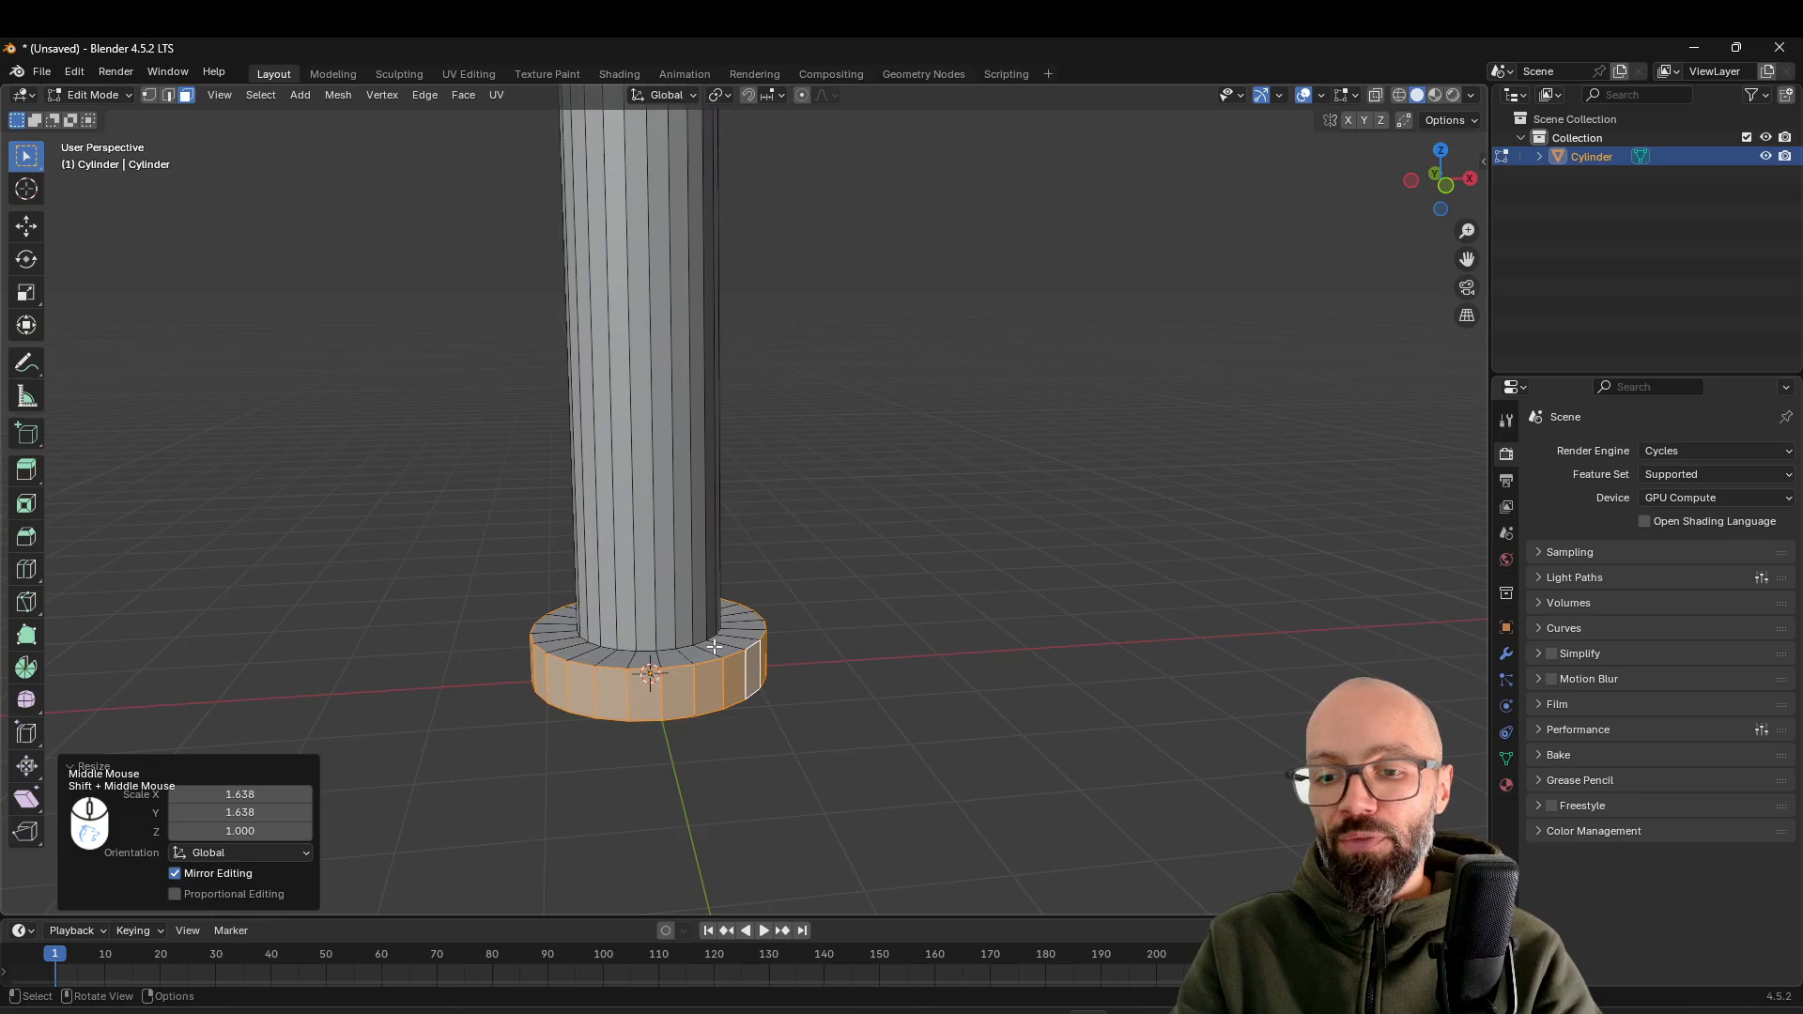
# Bevel the base ring's upper outer edge loop with a width of about 0.267 m and 6 segments
pyautogui.scroll(1, 733, 639)
pyautogui.scroll(1, 817, 662)
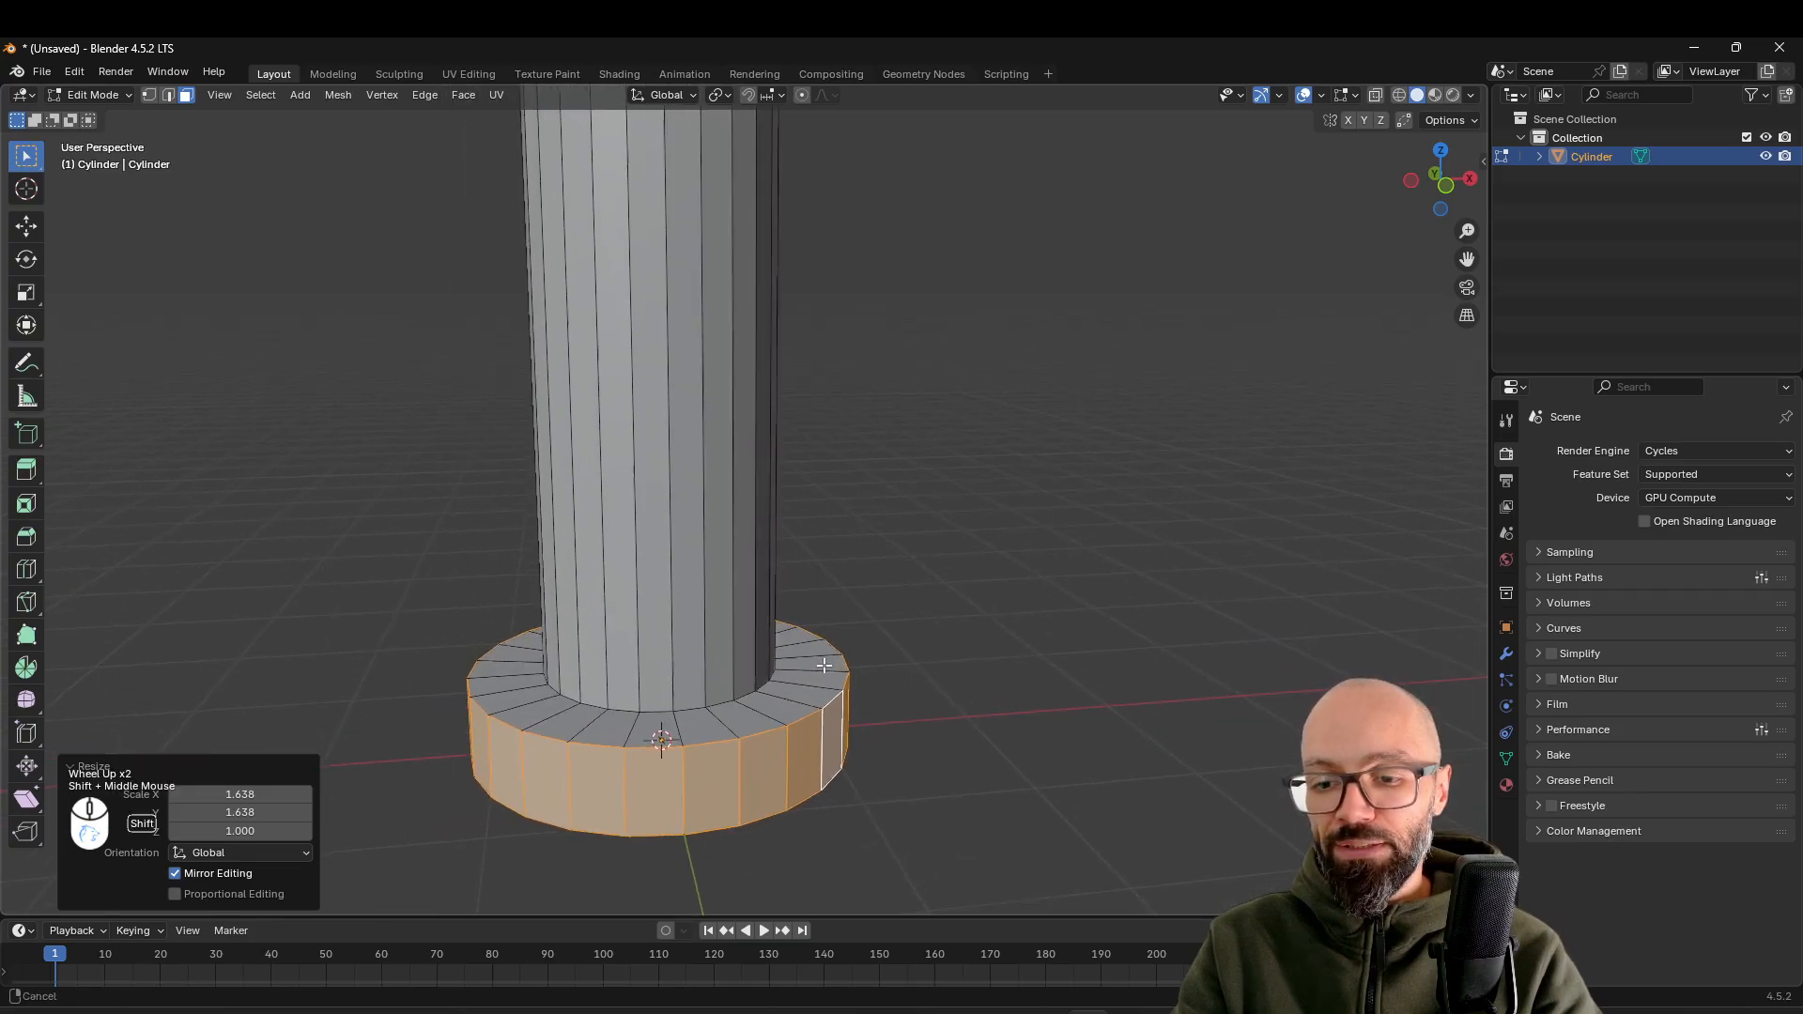
pyautogui.keyDown('shift'); pyautogui.moveTo(824, 665); pyautogui.dragTo(817, 677, button='middle'); pyautogui.keyUp('shift')
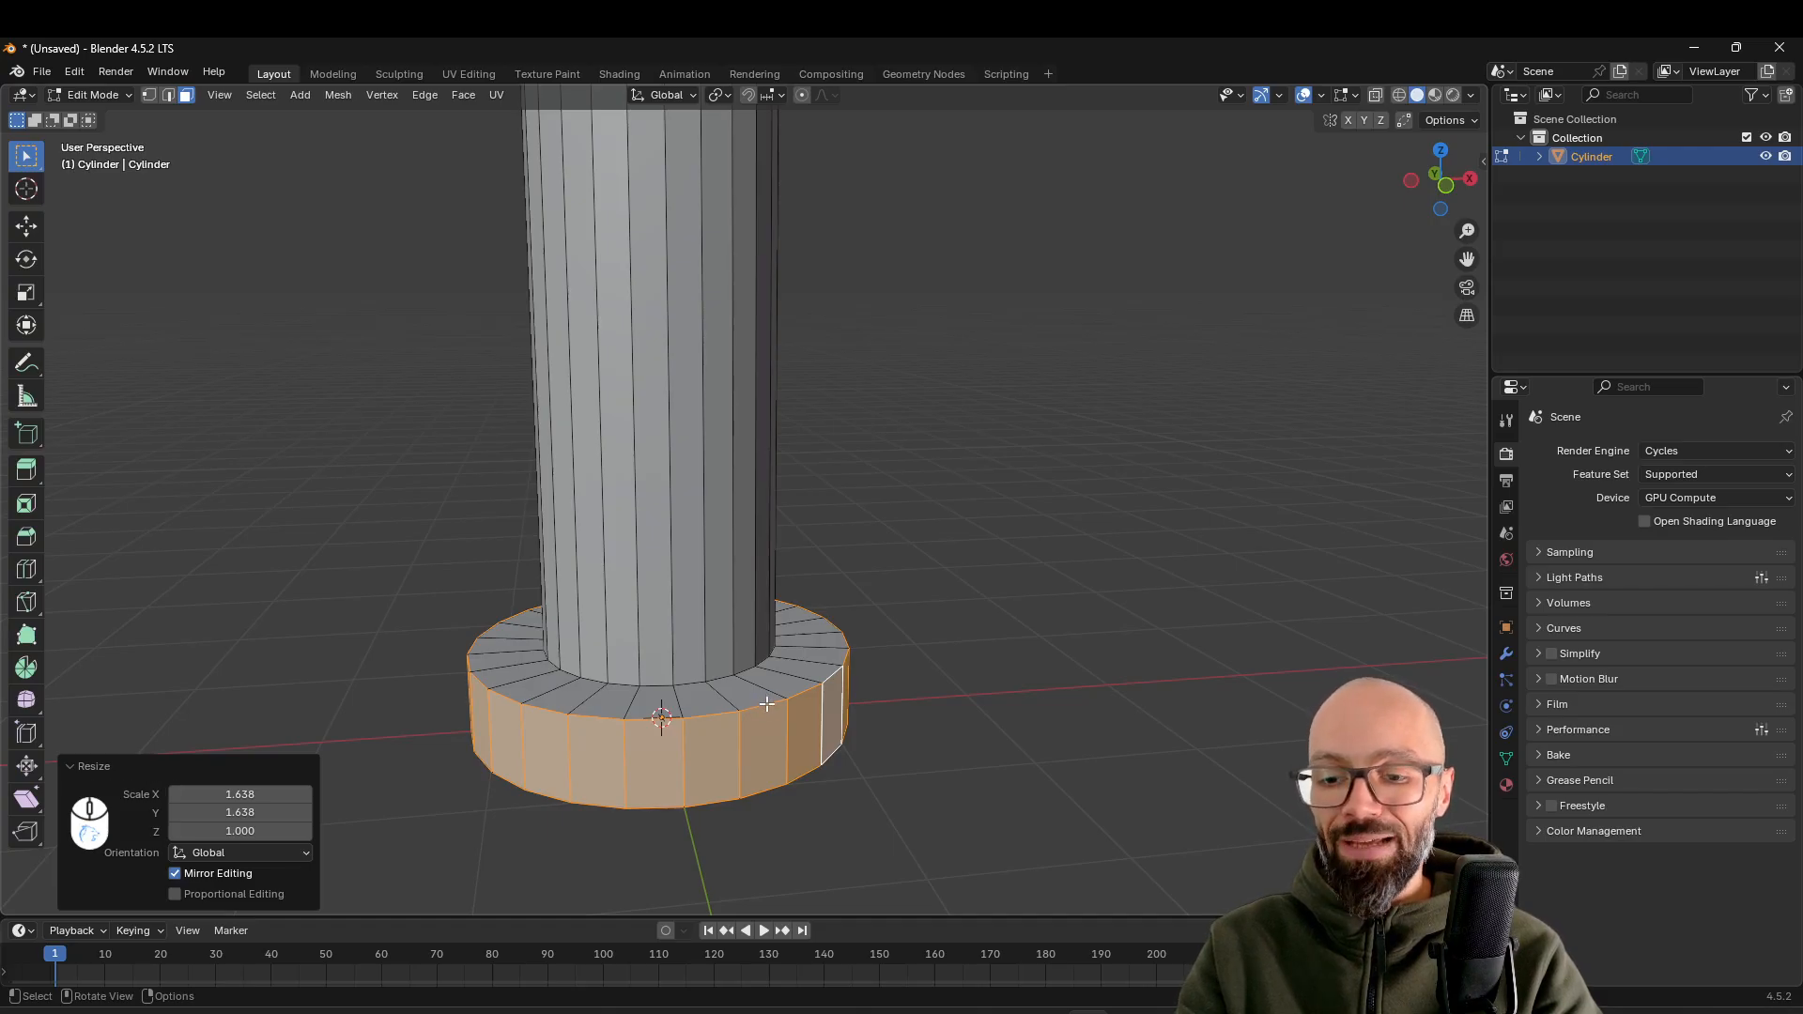
pyautogui.press('2')
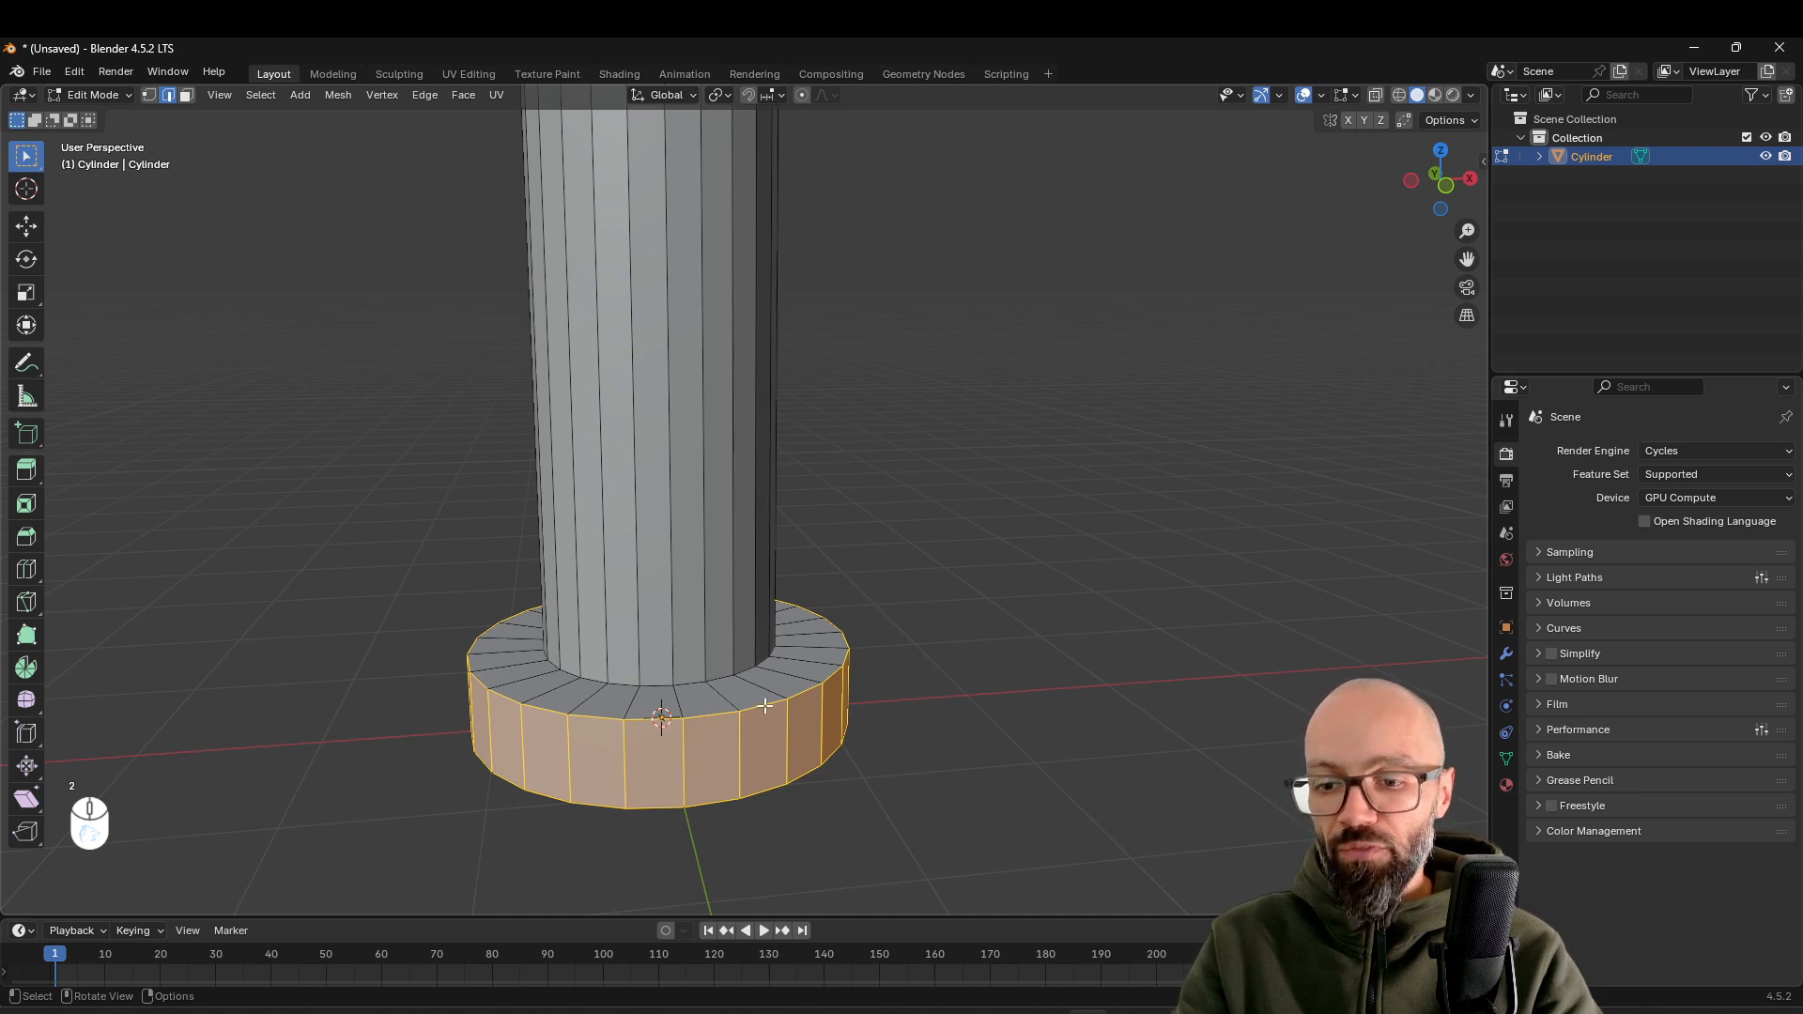
pyautogui.keyDown('alt'); pyautogui.click(765, 711); pyautogui.keyUp('alt')
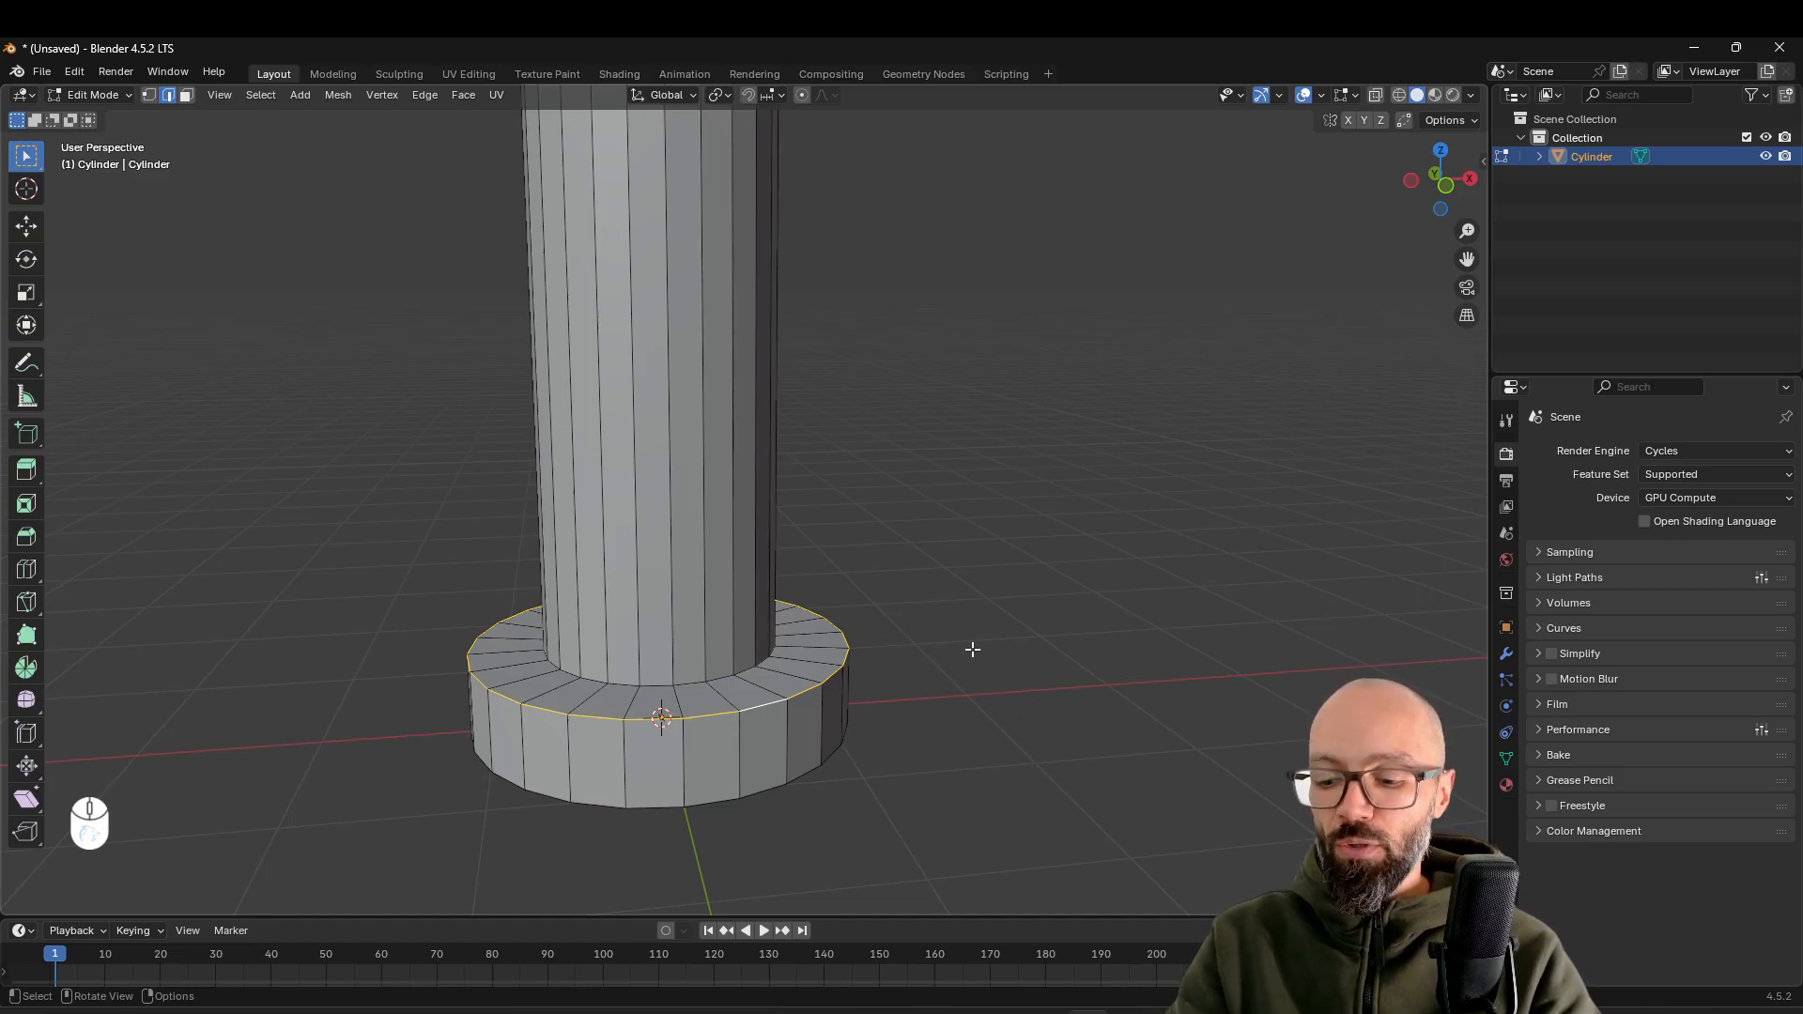
pyautogui.hotkey('ctrl', 'b')
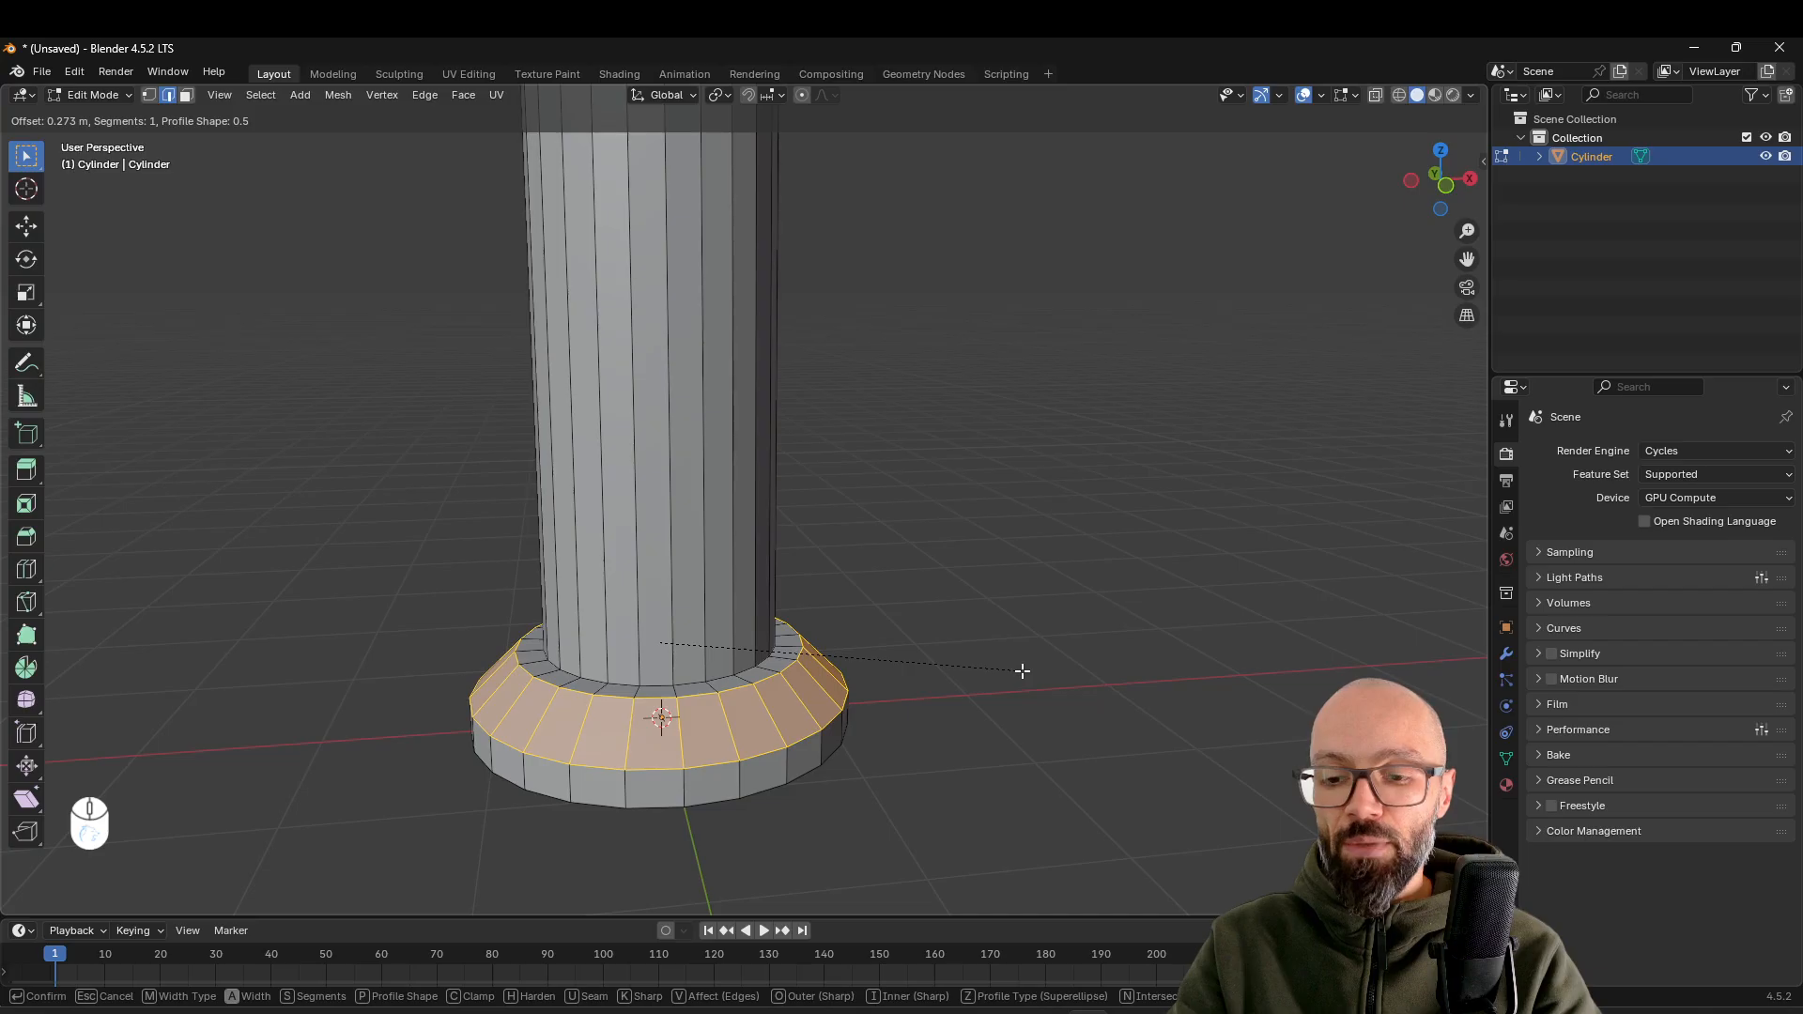
pyautogui.scroll(1, 1023, 671)
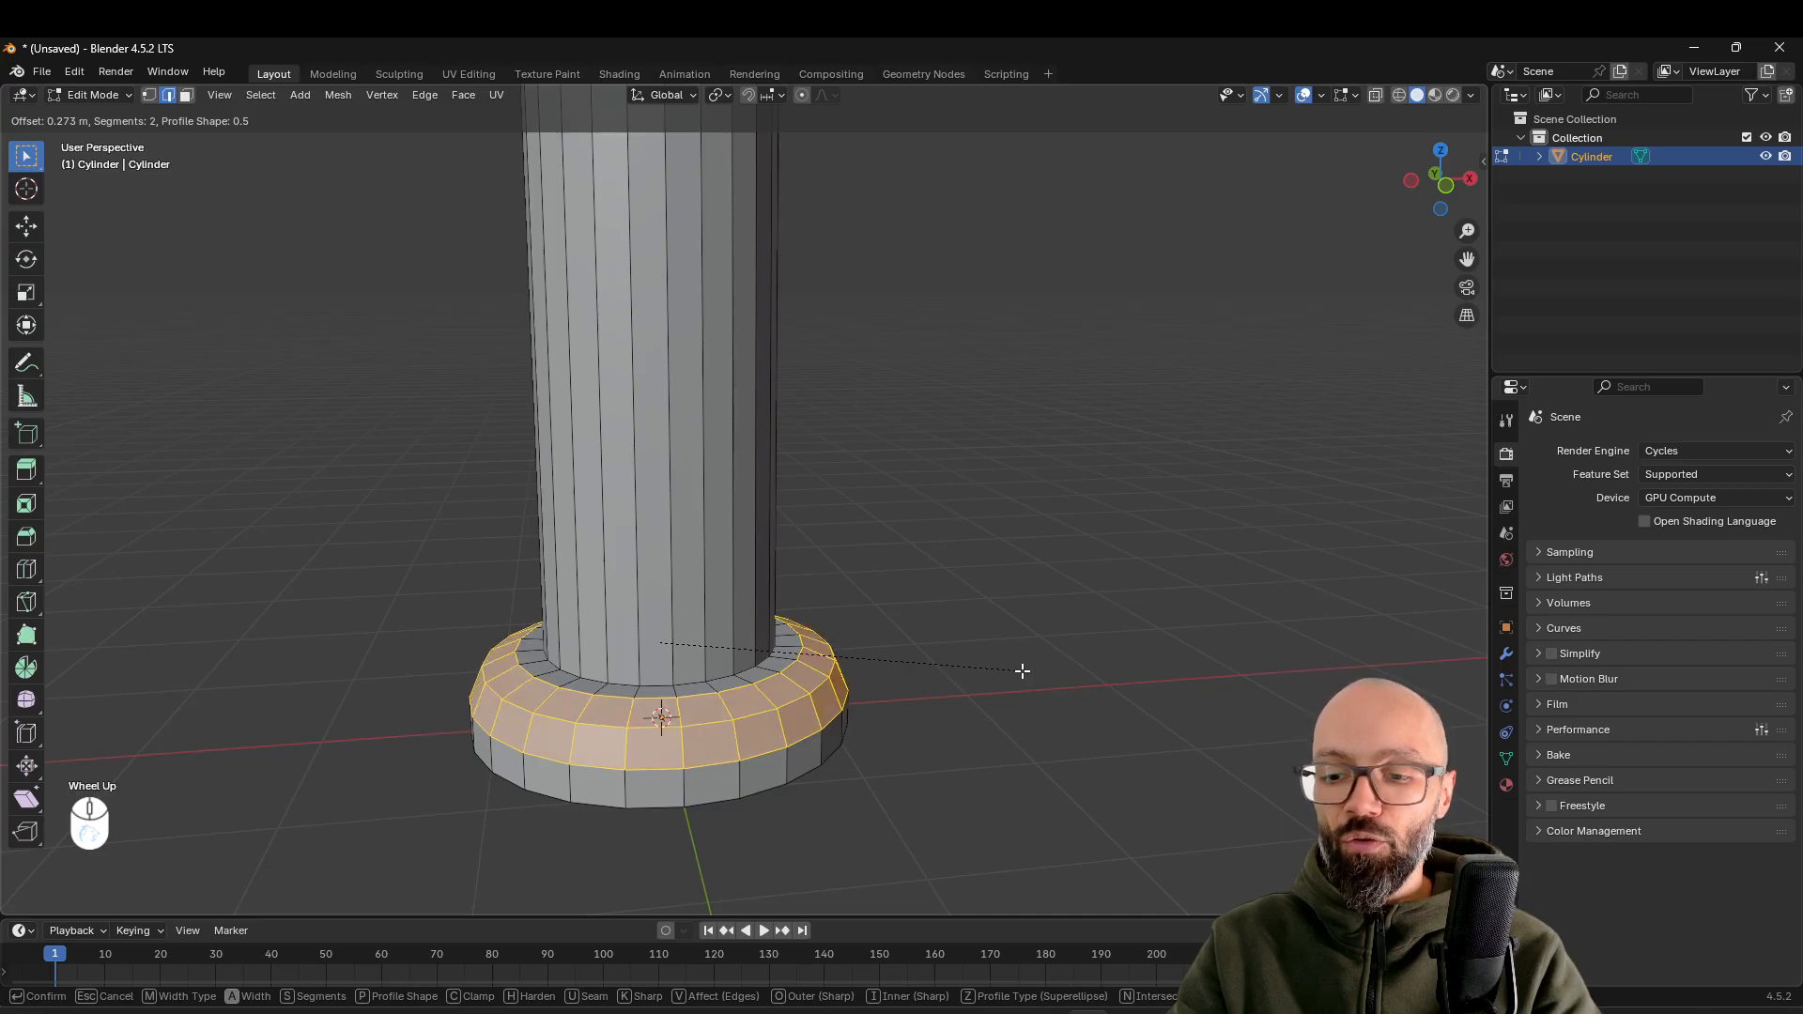
pyautogui.scroll(1, 1023, 670)
pyautogui.scroll(1, 1023, 670)
pyautogui.scroll(1, 1023, 670)
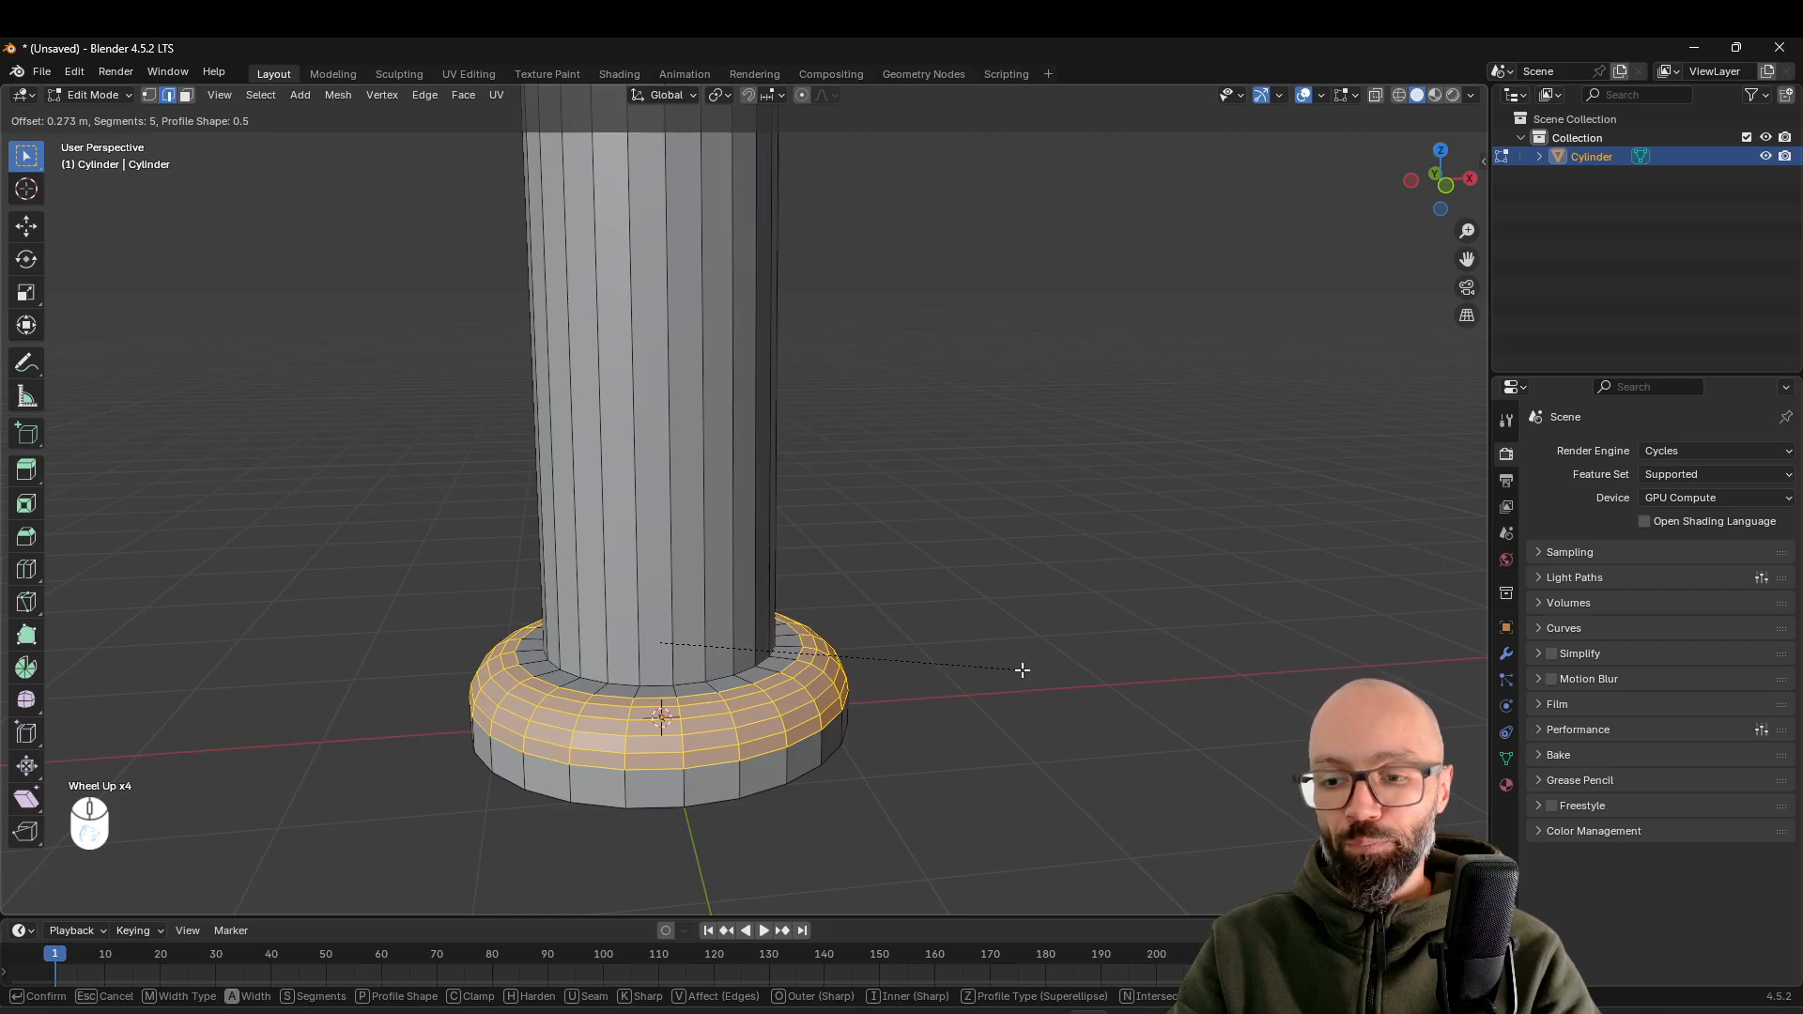
pyautogui.scroll(1, 1023, 670)
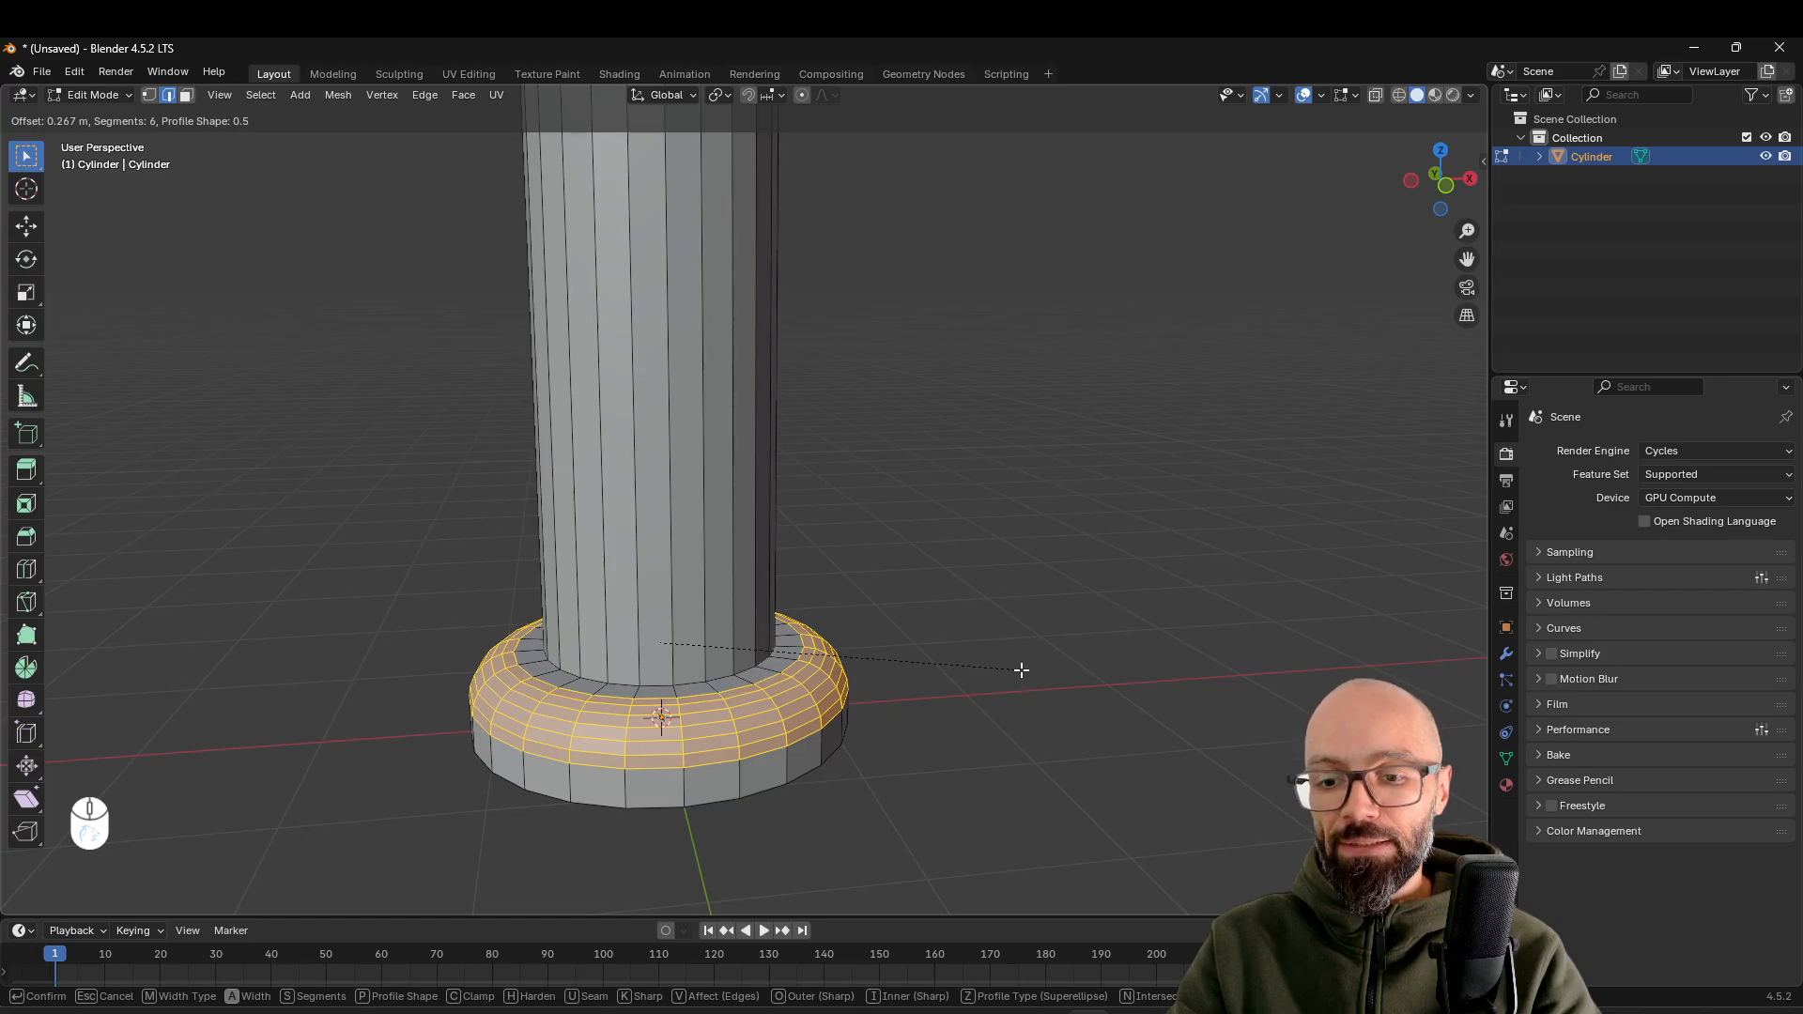
pyautogui.click(1022, 671)
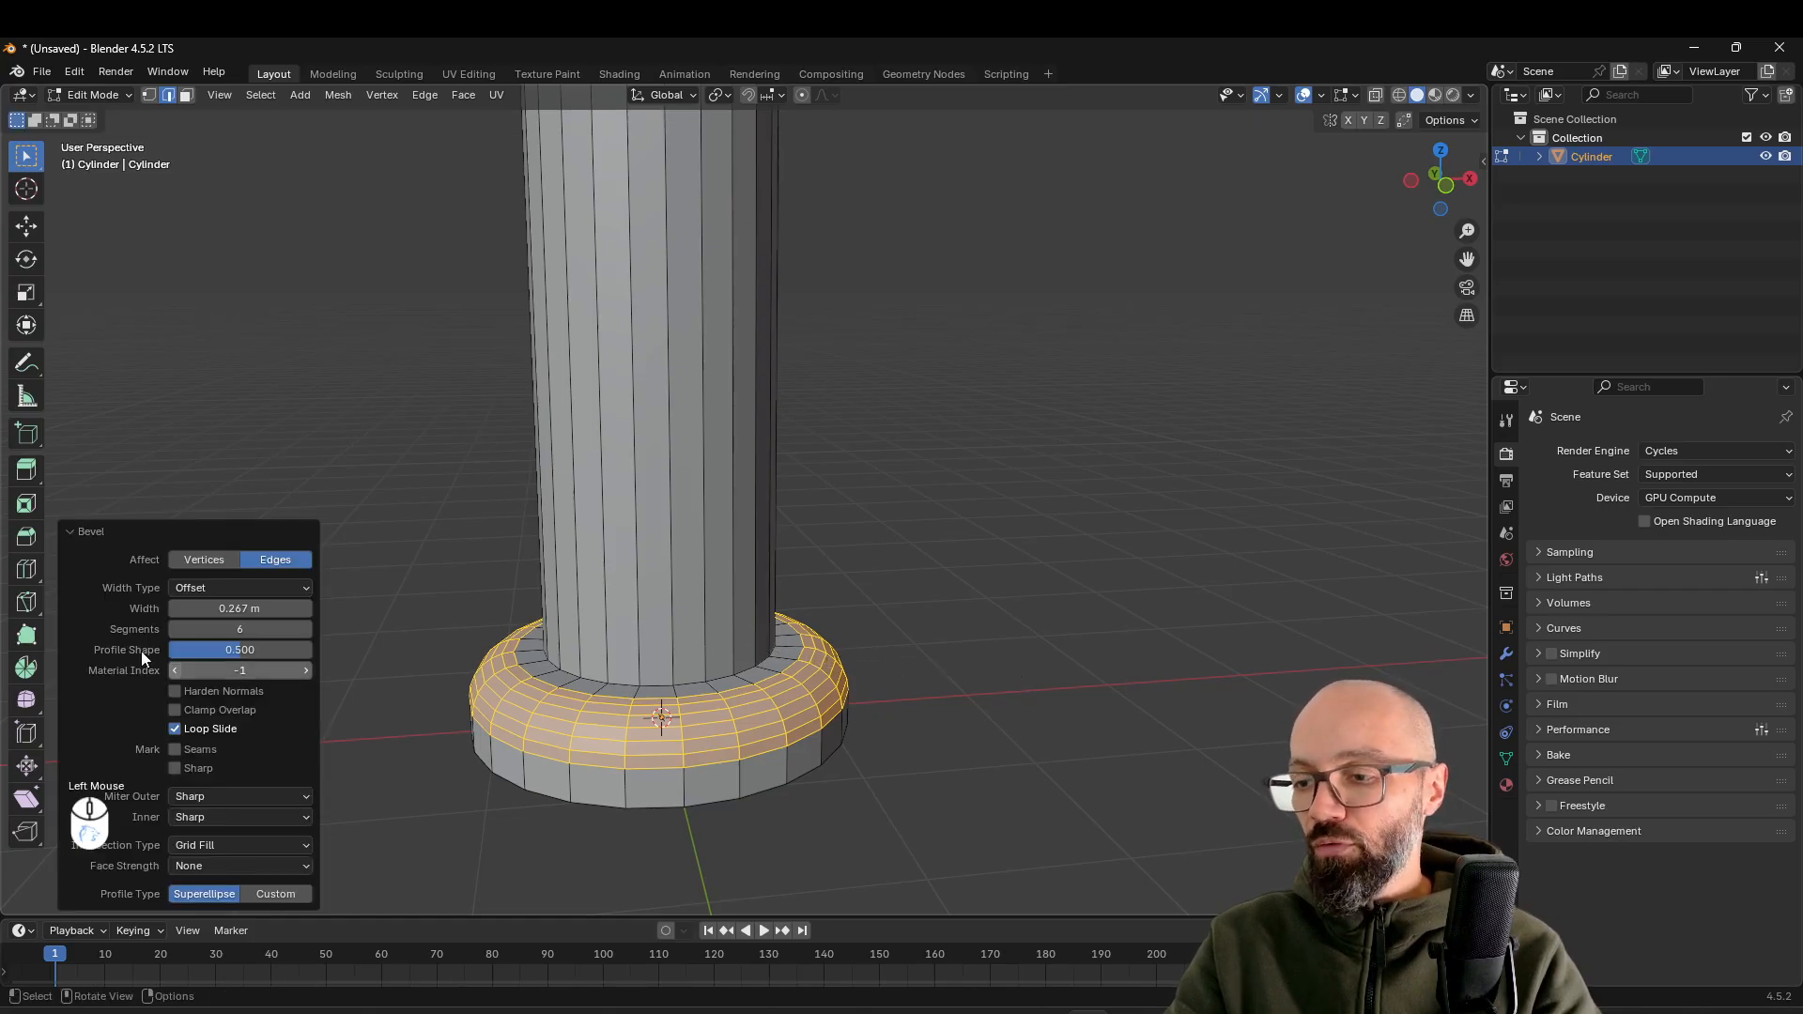
# Switch the bevel to a custom profile and shape an S-curve with points near (0.65, 0.67) and (0.26, 0.27)
pyautogui.click(75, 532)
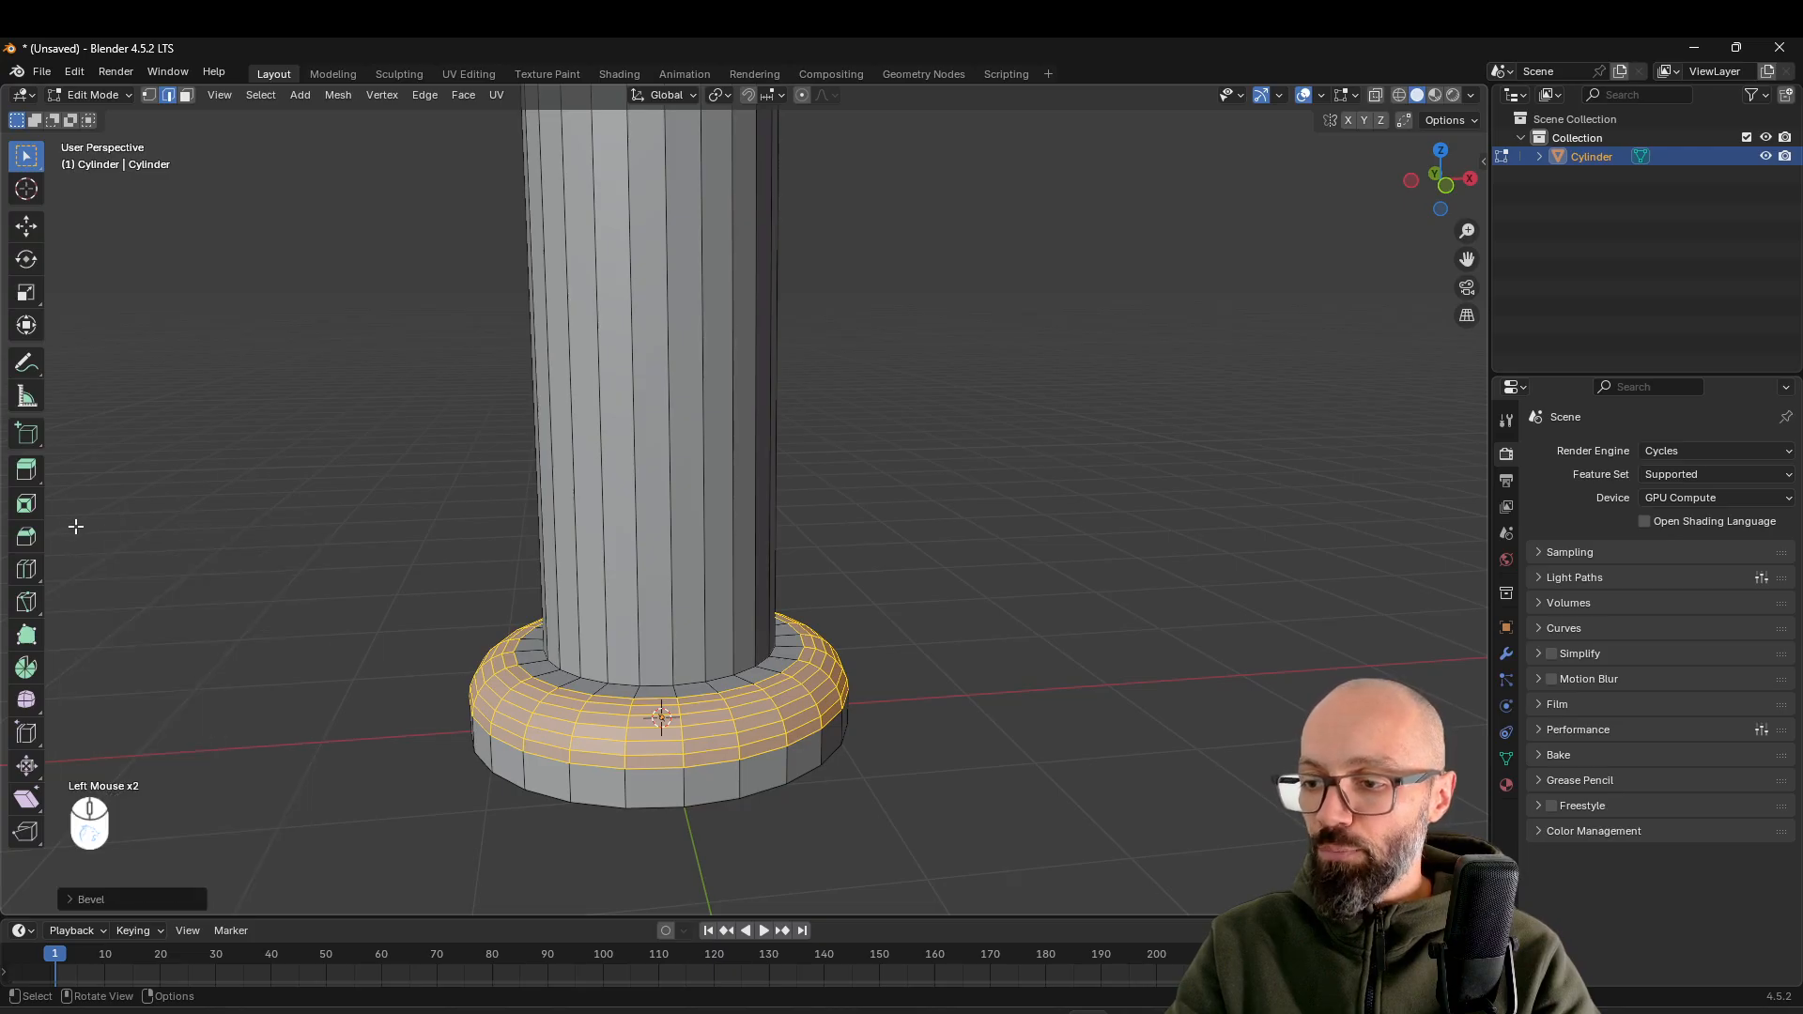
pyautogui.click(70, 900)
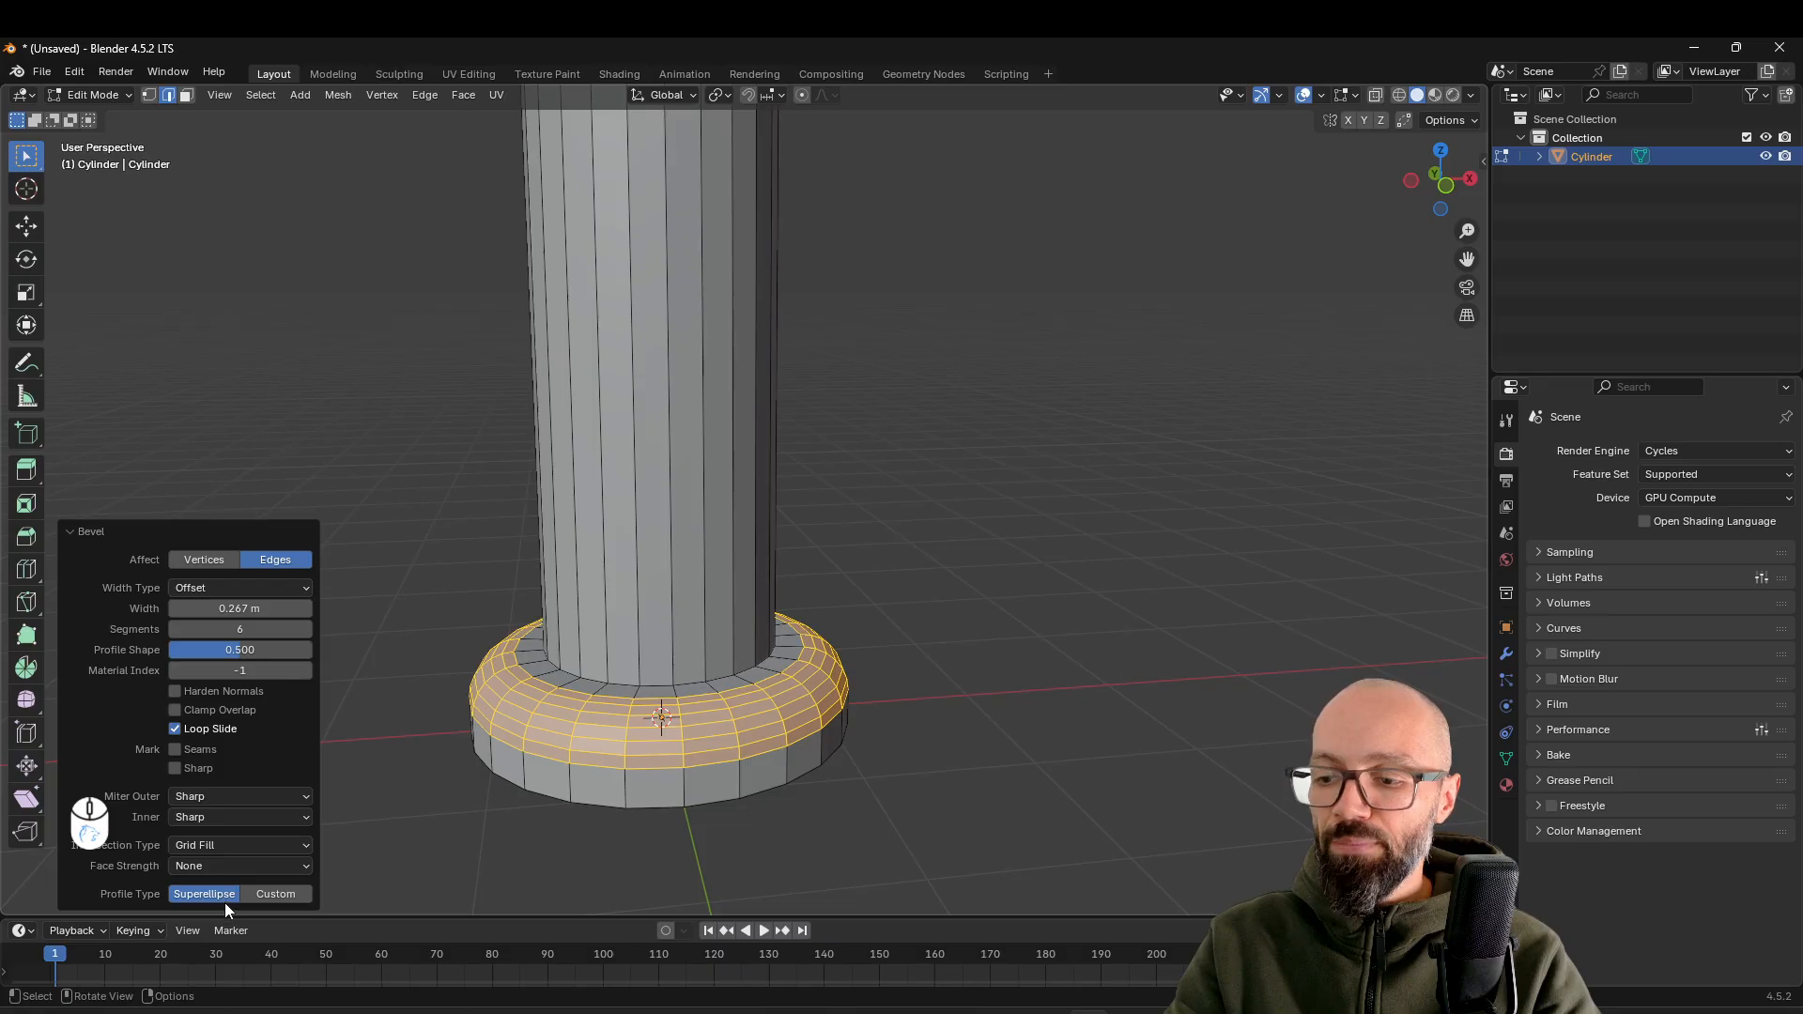
pyautogui.click(275, 894)
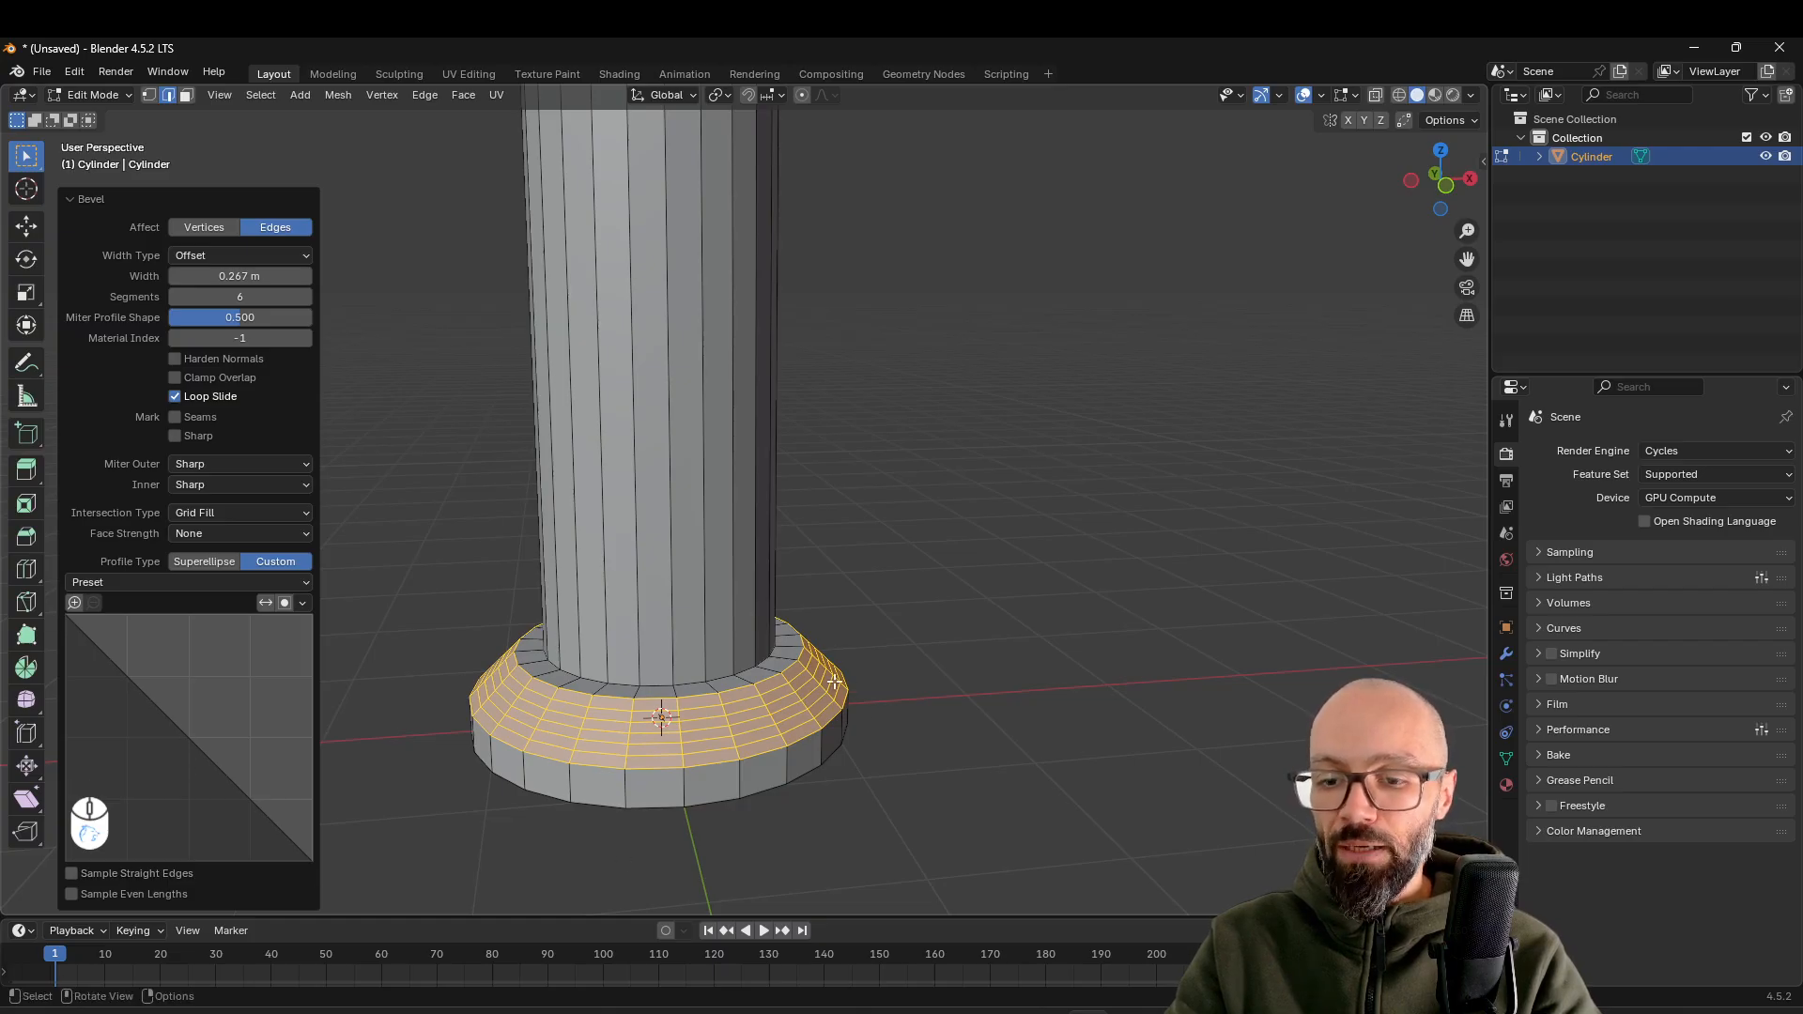
pyautogui.moveTo(124, 672); pyautogui.dragTo(181, 775)
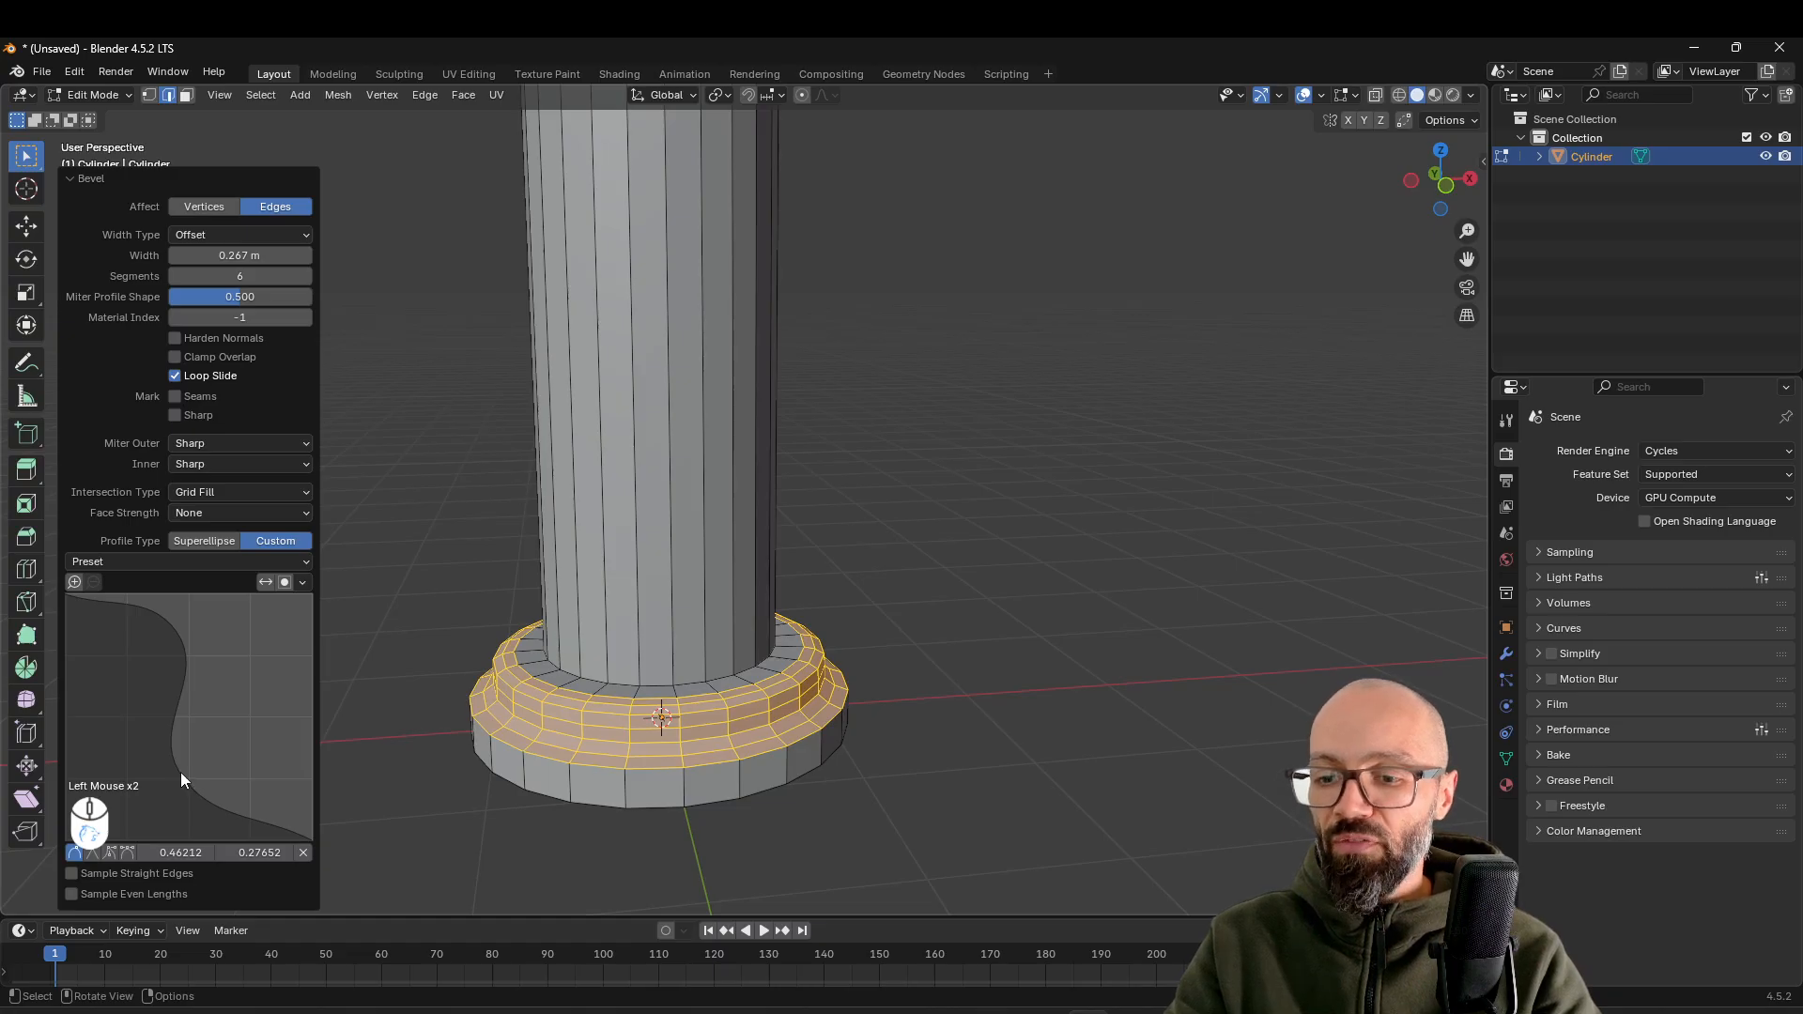
pyautogui.moveTo(180, 772); pyautogui.dragTo(126, 774)
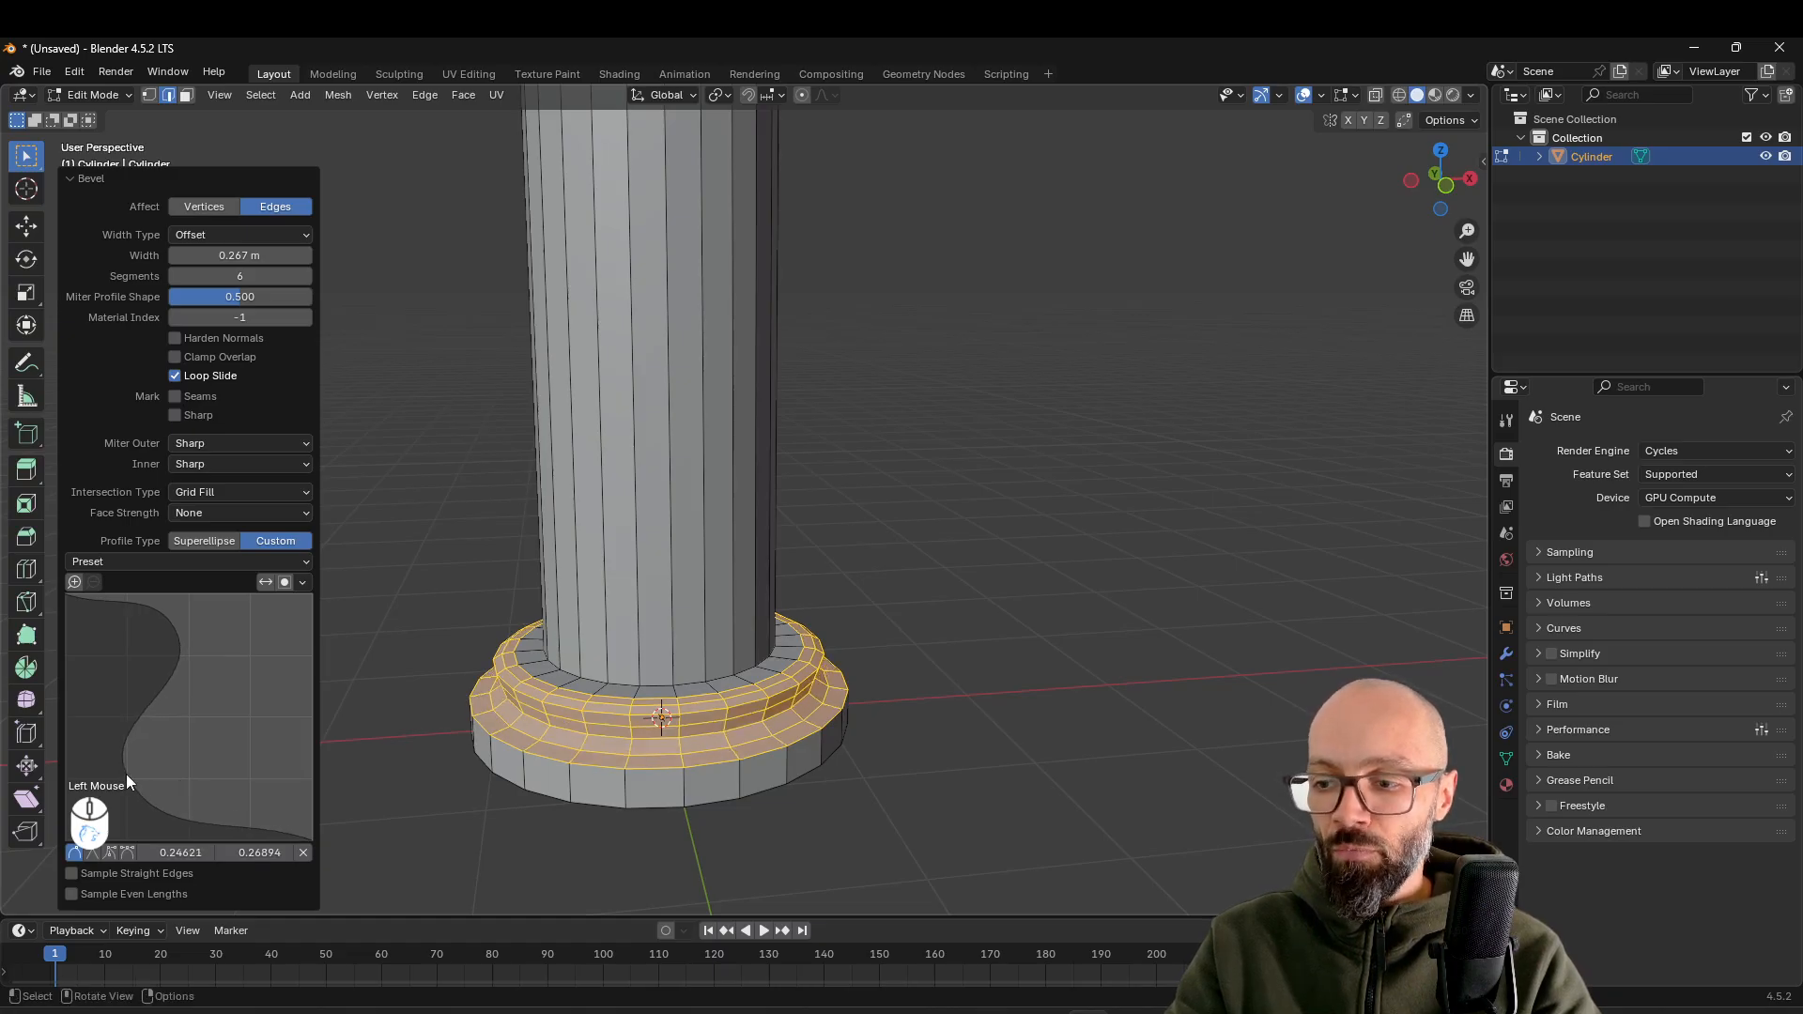
pyautogui.moveTo(179, 636); pyautogui.dragTo(228, 674)
pyautogui.moveTo(334, 669); pyautogui.dragTo(634, 607, button='middle')
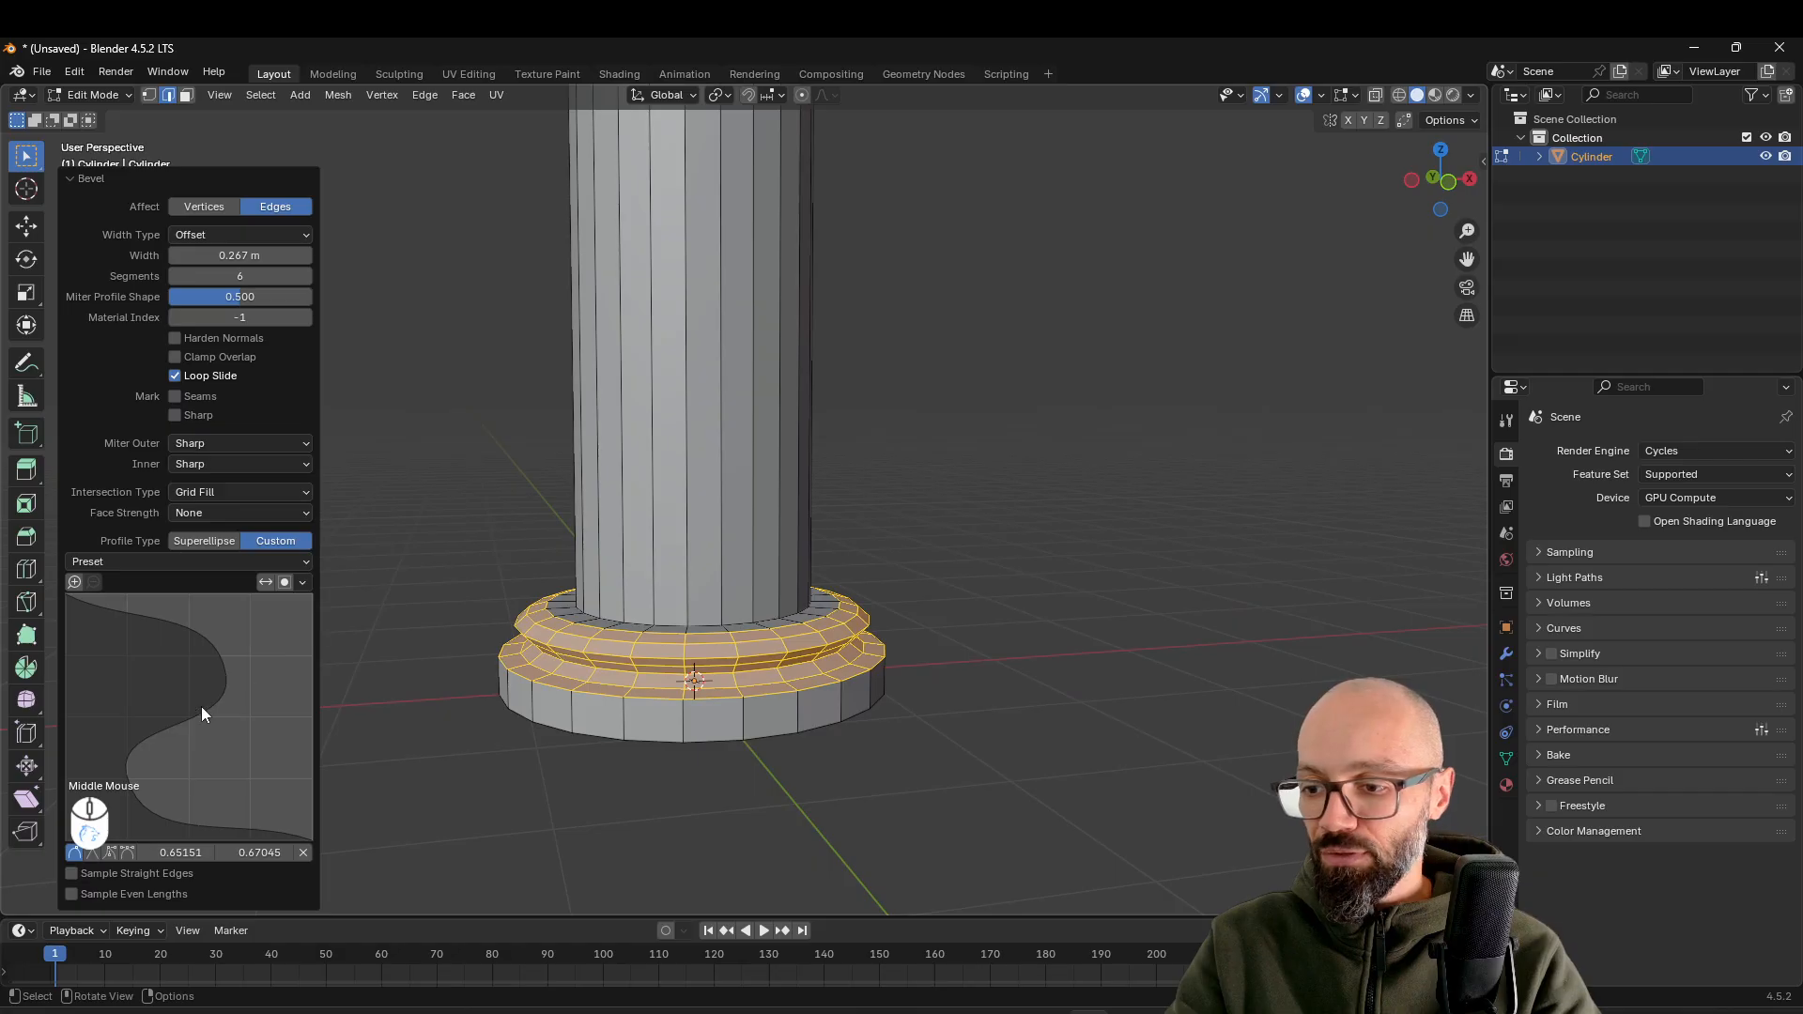
pyautogui.click(132, 774)
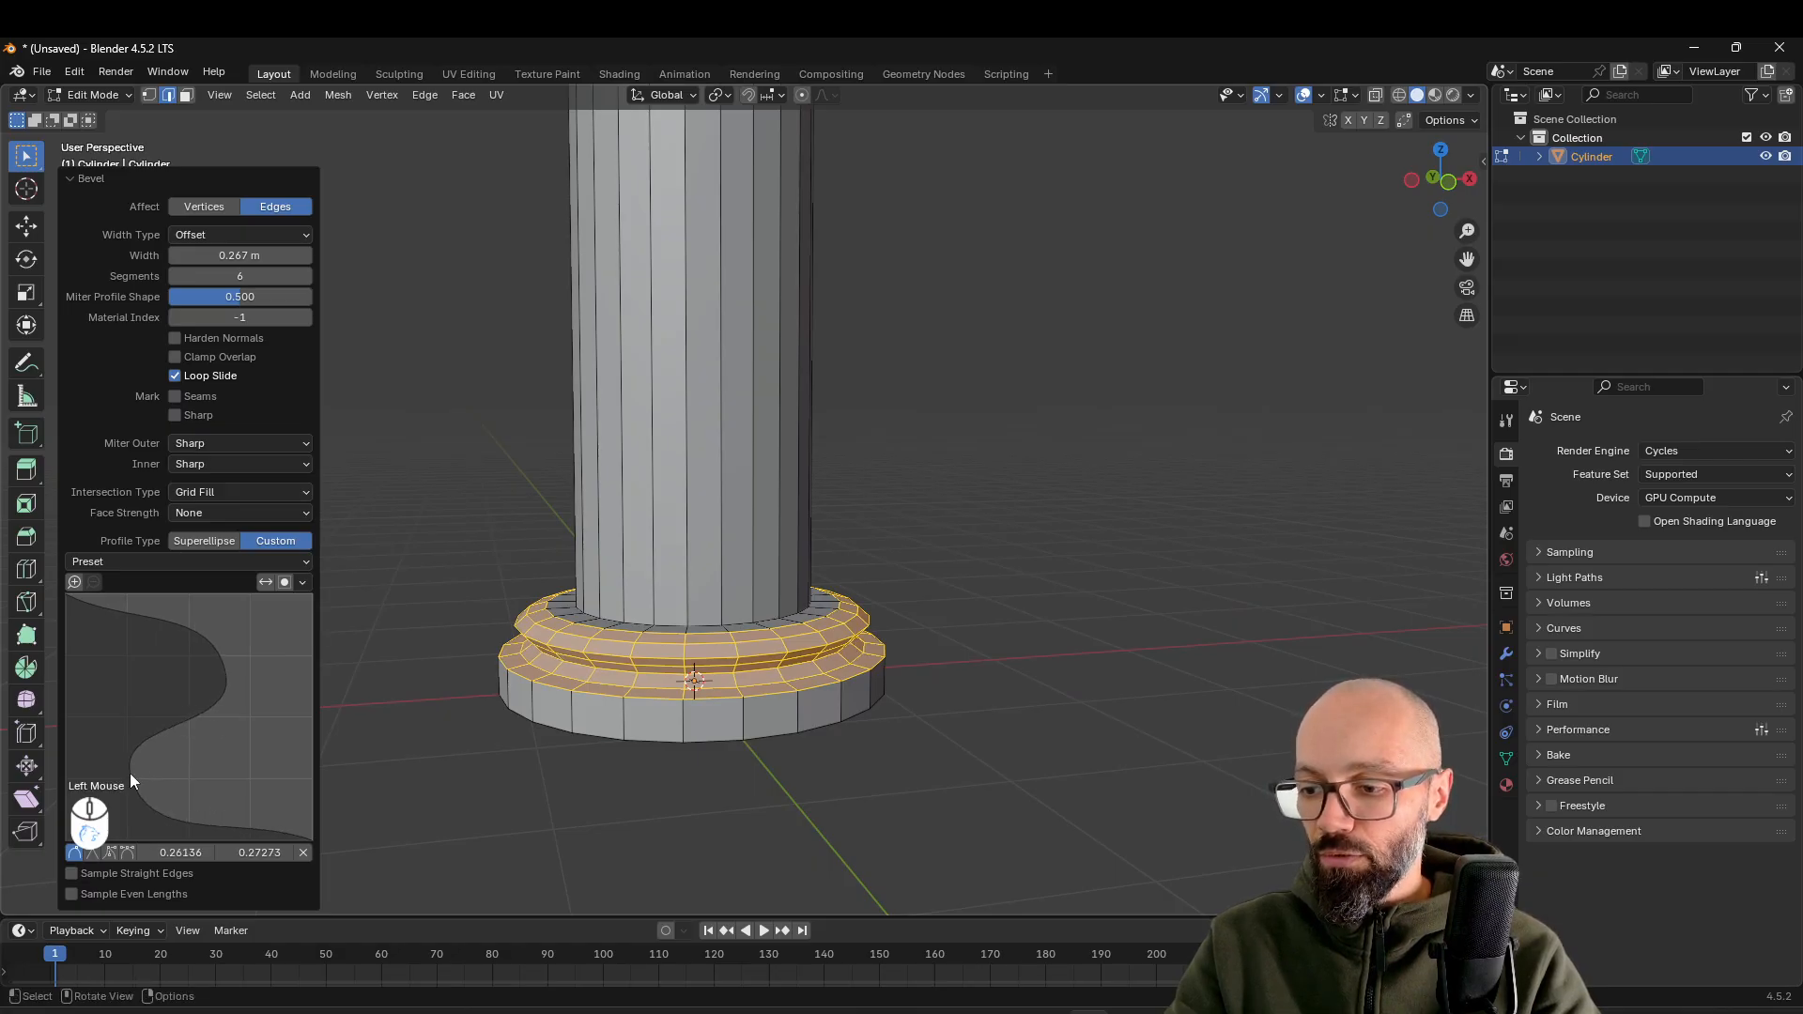
# Bevel the edge loop where the shaft meets the base ring, about 0.141 m wide with 6 segments and the custom profile
pyautogui.scroll(-2, 834, 664)
pyautogui.moveTo(808, 623); pyautogui.dragTo(843, 702, button='middle')
pyautogui.scroll(2, 845, 798)
pyautogui.scroll(1, 843, 702)
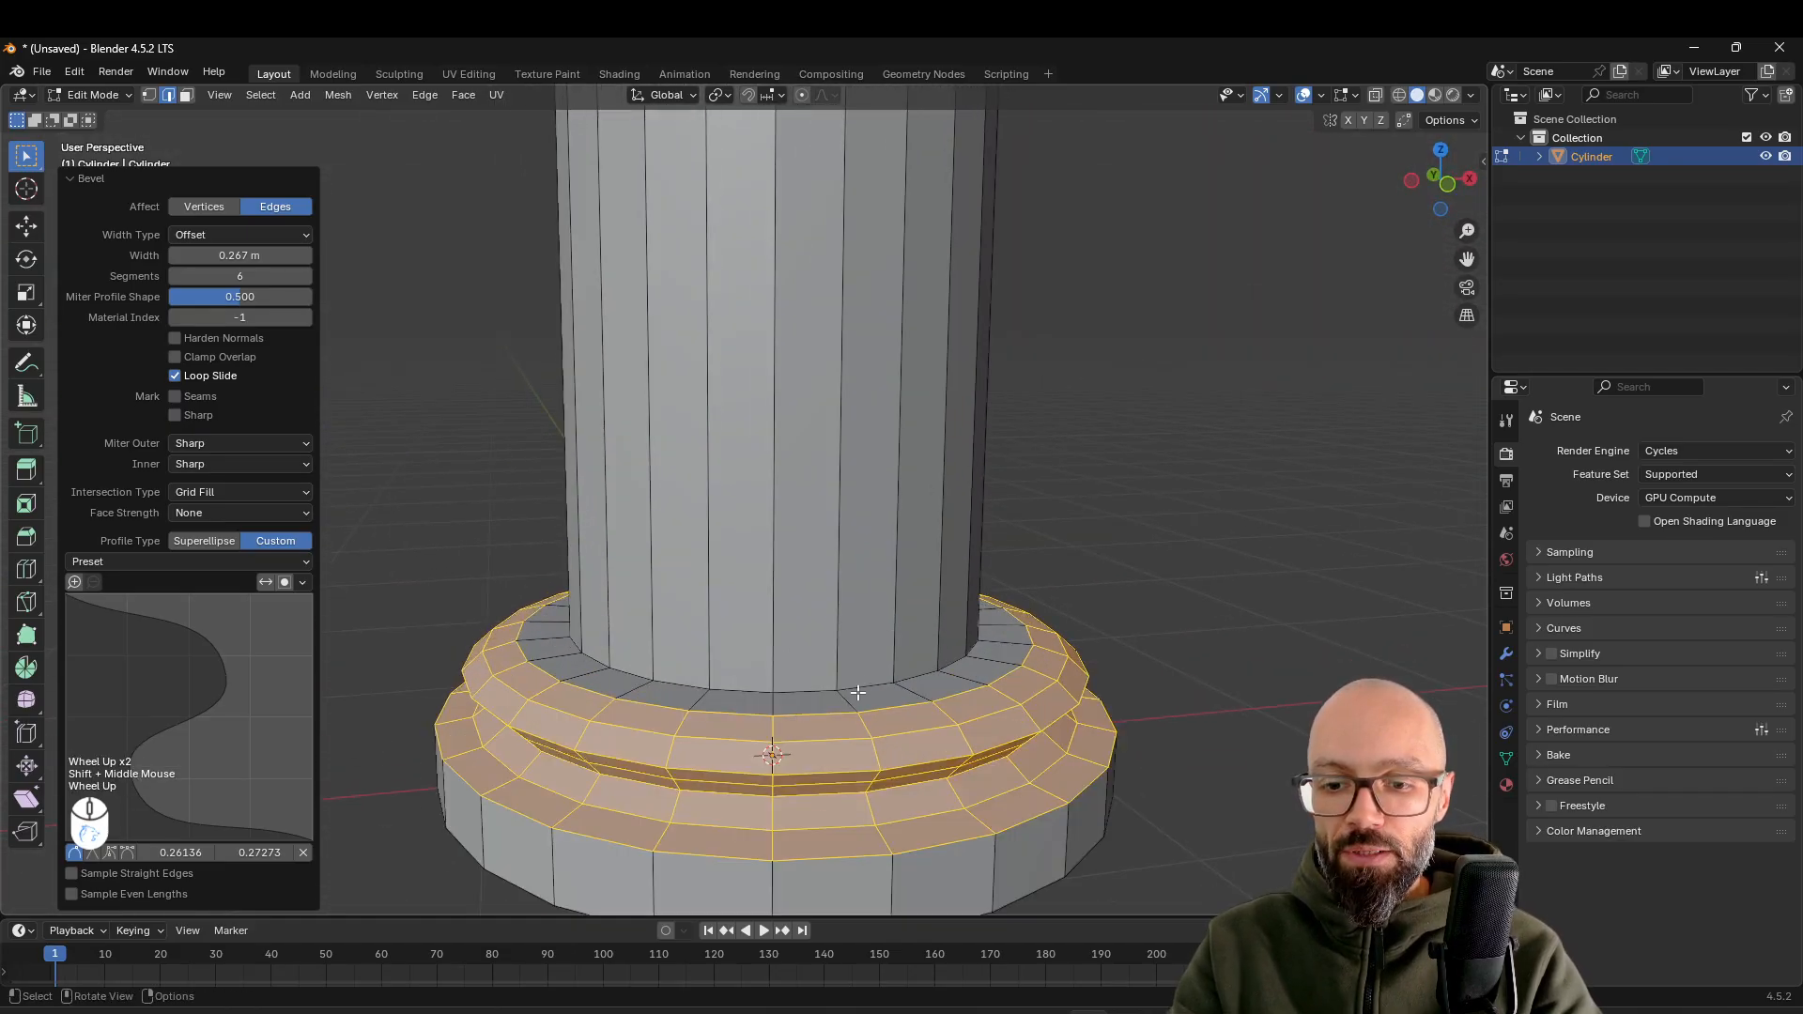
pyautogui.keyDown('alt'); pyautogui.click(856, 693); pyautogui.keyUp('alt')
pyautogui.moveTo(856, 693); pyautogui.dragTo(909, 624, button='middle')
pyautogui.keyDown('shift'); pyautogui.scroll(1, 936, 705); pyautogui.keyUp('shift')
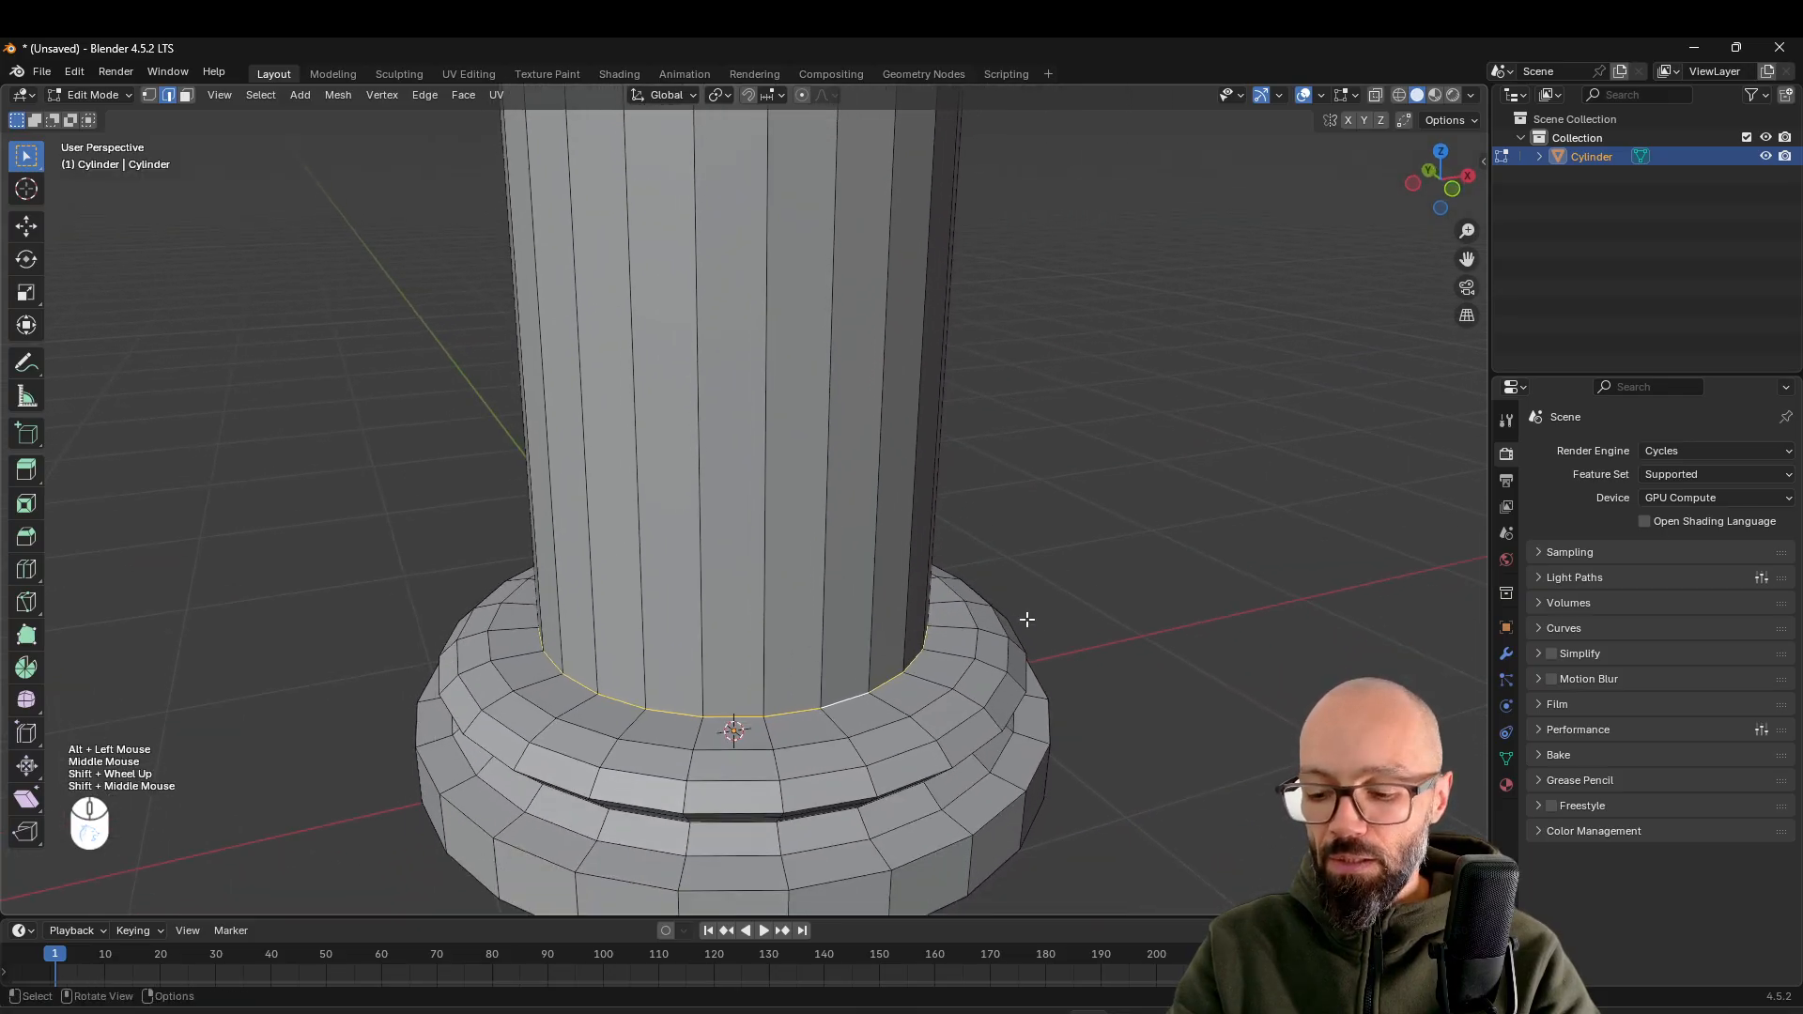
pyautogui.hotkey('ctrl', 'b')
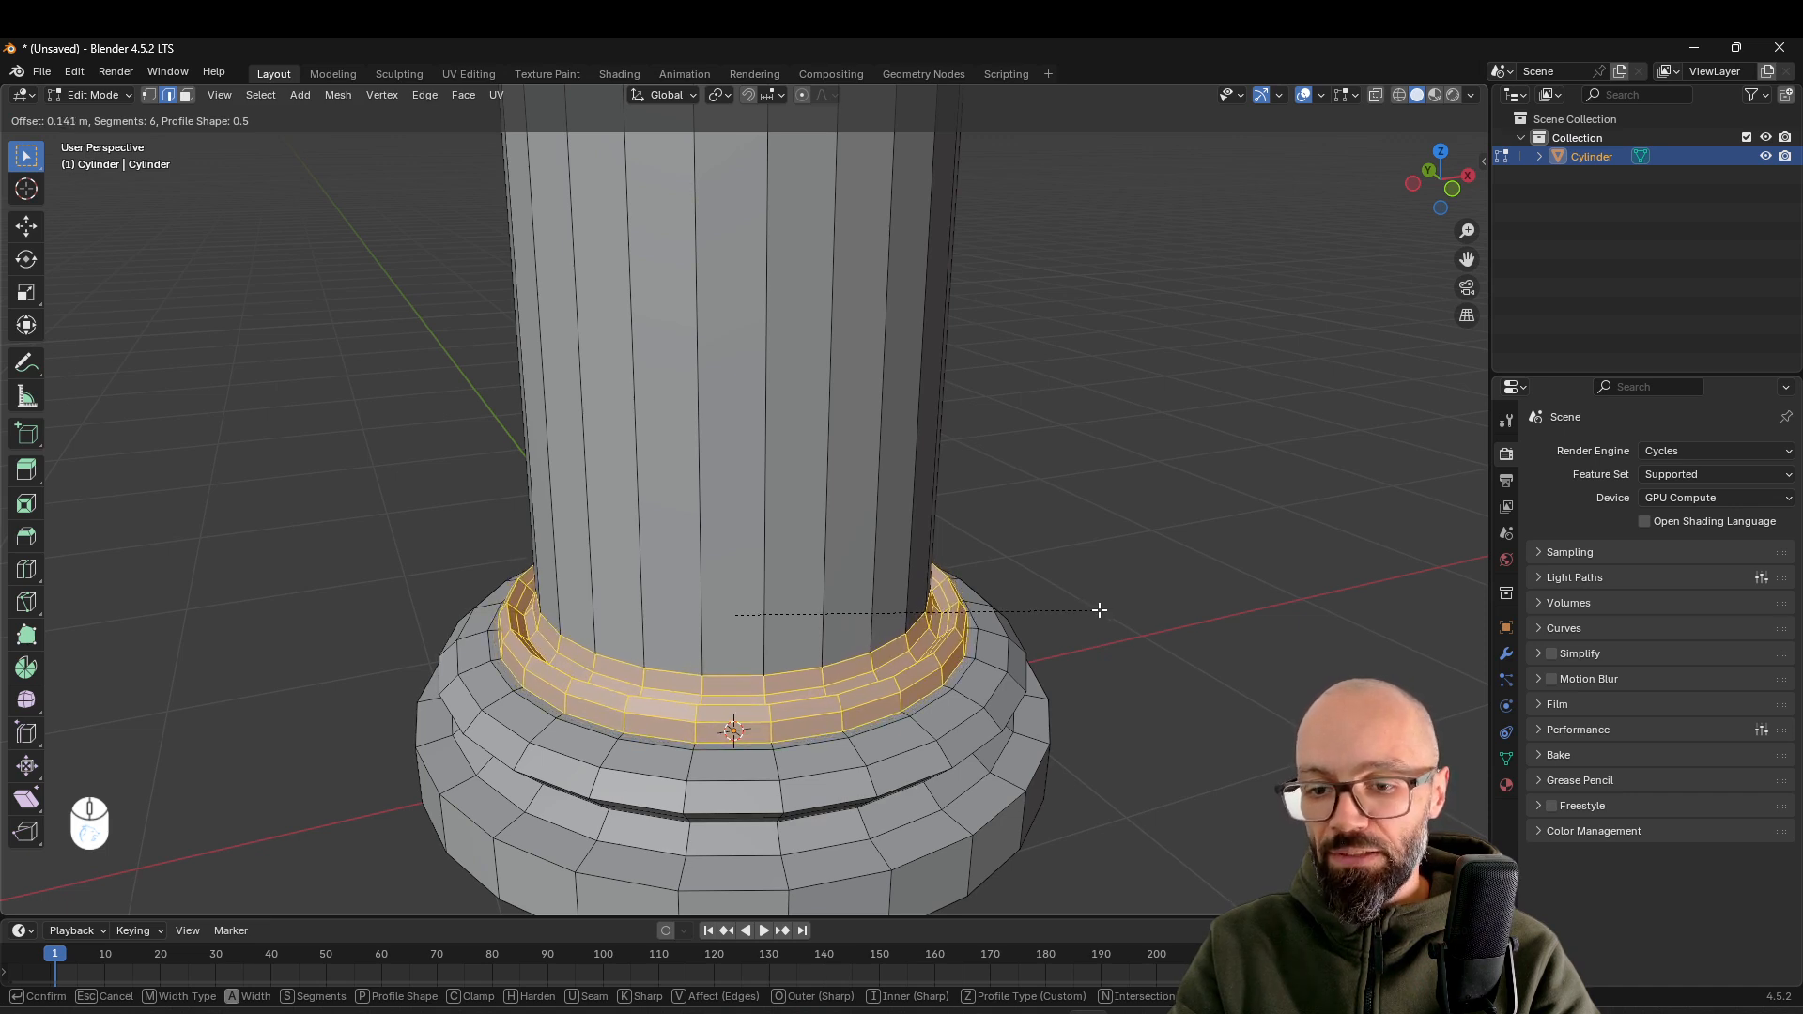
pyautogui.click(1100, 609)
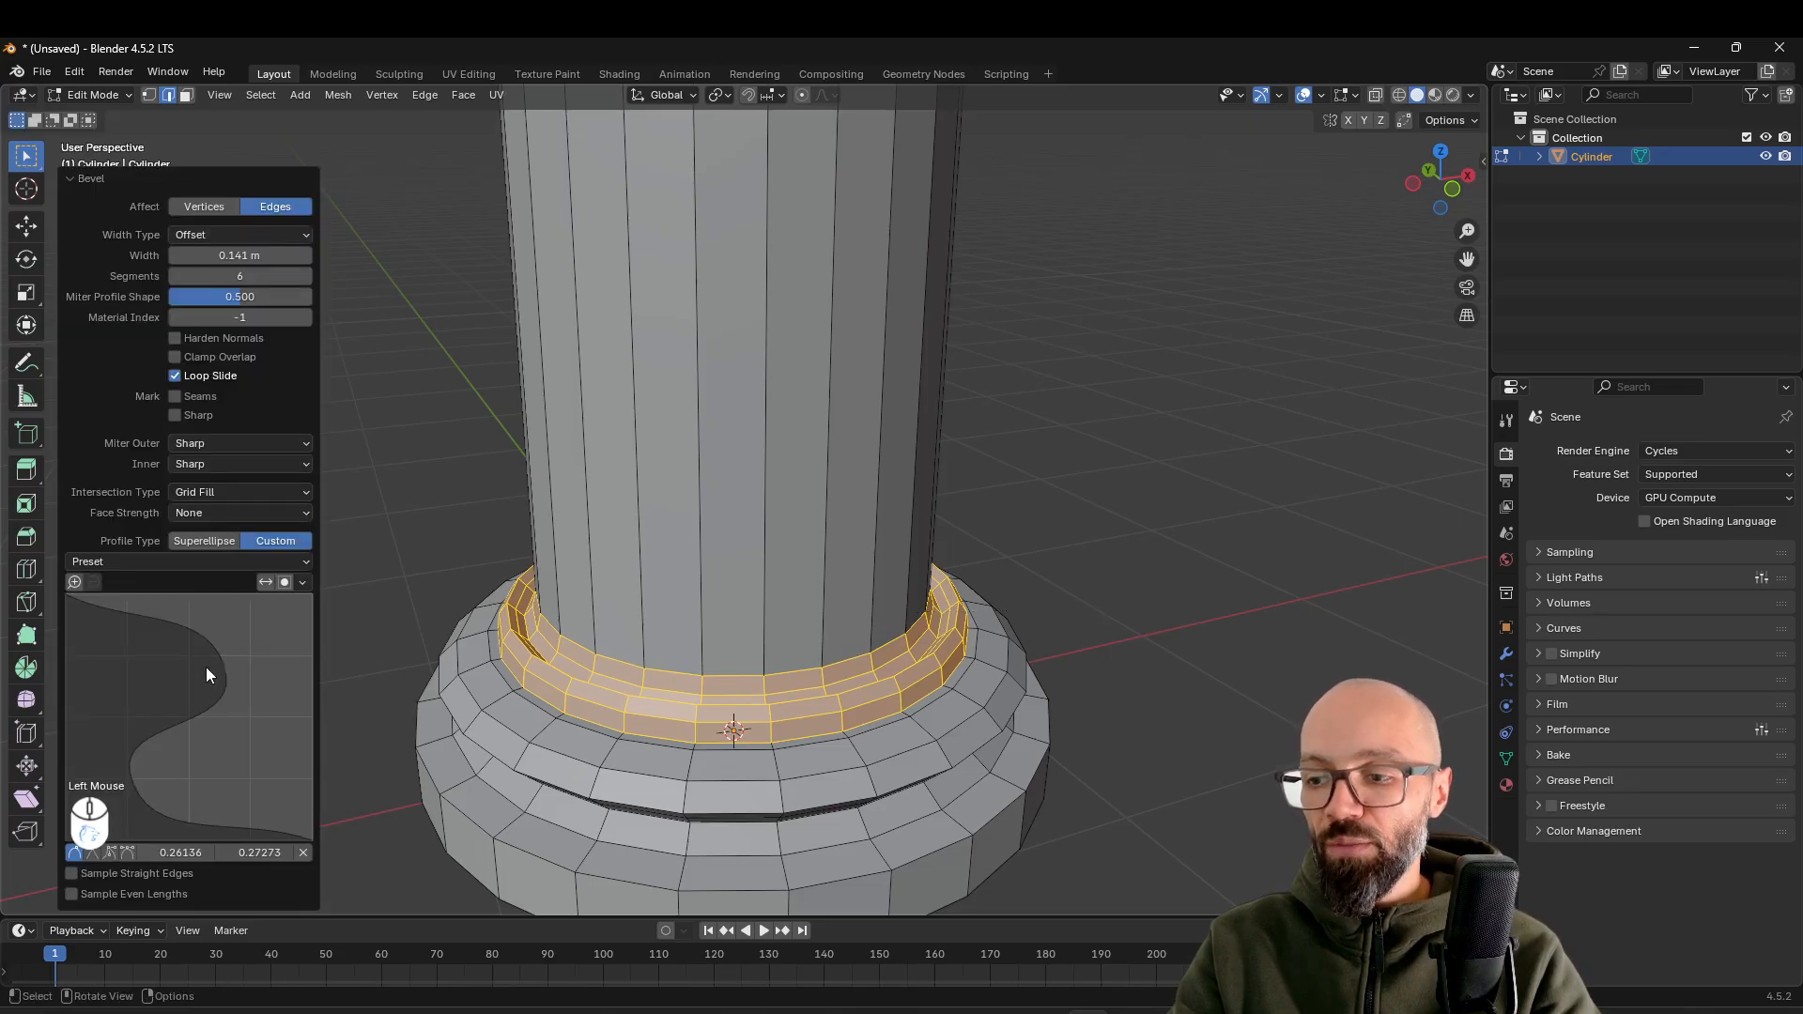
# Soften the new bevel's custom profile by pulling the upper curve point inward and moving the lower one to about (0.41, 0.27)
pyautogui.moveTo(224, 668); pyautogui.dragTo(184, 667)
pyautogui.click(150, 763)
pyautogui.moveTo(150, 763); pyautogui.dragTo(166, 774)
pyautogui.moveTo(776, 657)
pyautogui.mouseDown(button='middle')
pyautogui.moveTo(934, 624)
pyautogui.moveTo(1014, 700)
pyautogui.moveTo(889, 641)
pyautogui.moveTo(893, 616)
pyautogui.moveTo(780, 676)
pyautogui.mouseUp(button='middle')
# Switch to Object Mode and examine the whole column with its moulded base from several angles
pyautogui.scroll(-3, 893, 616)
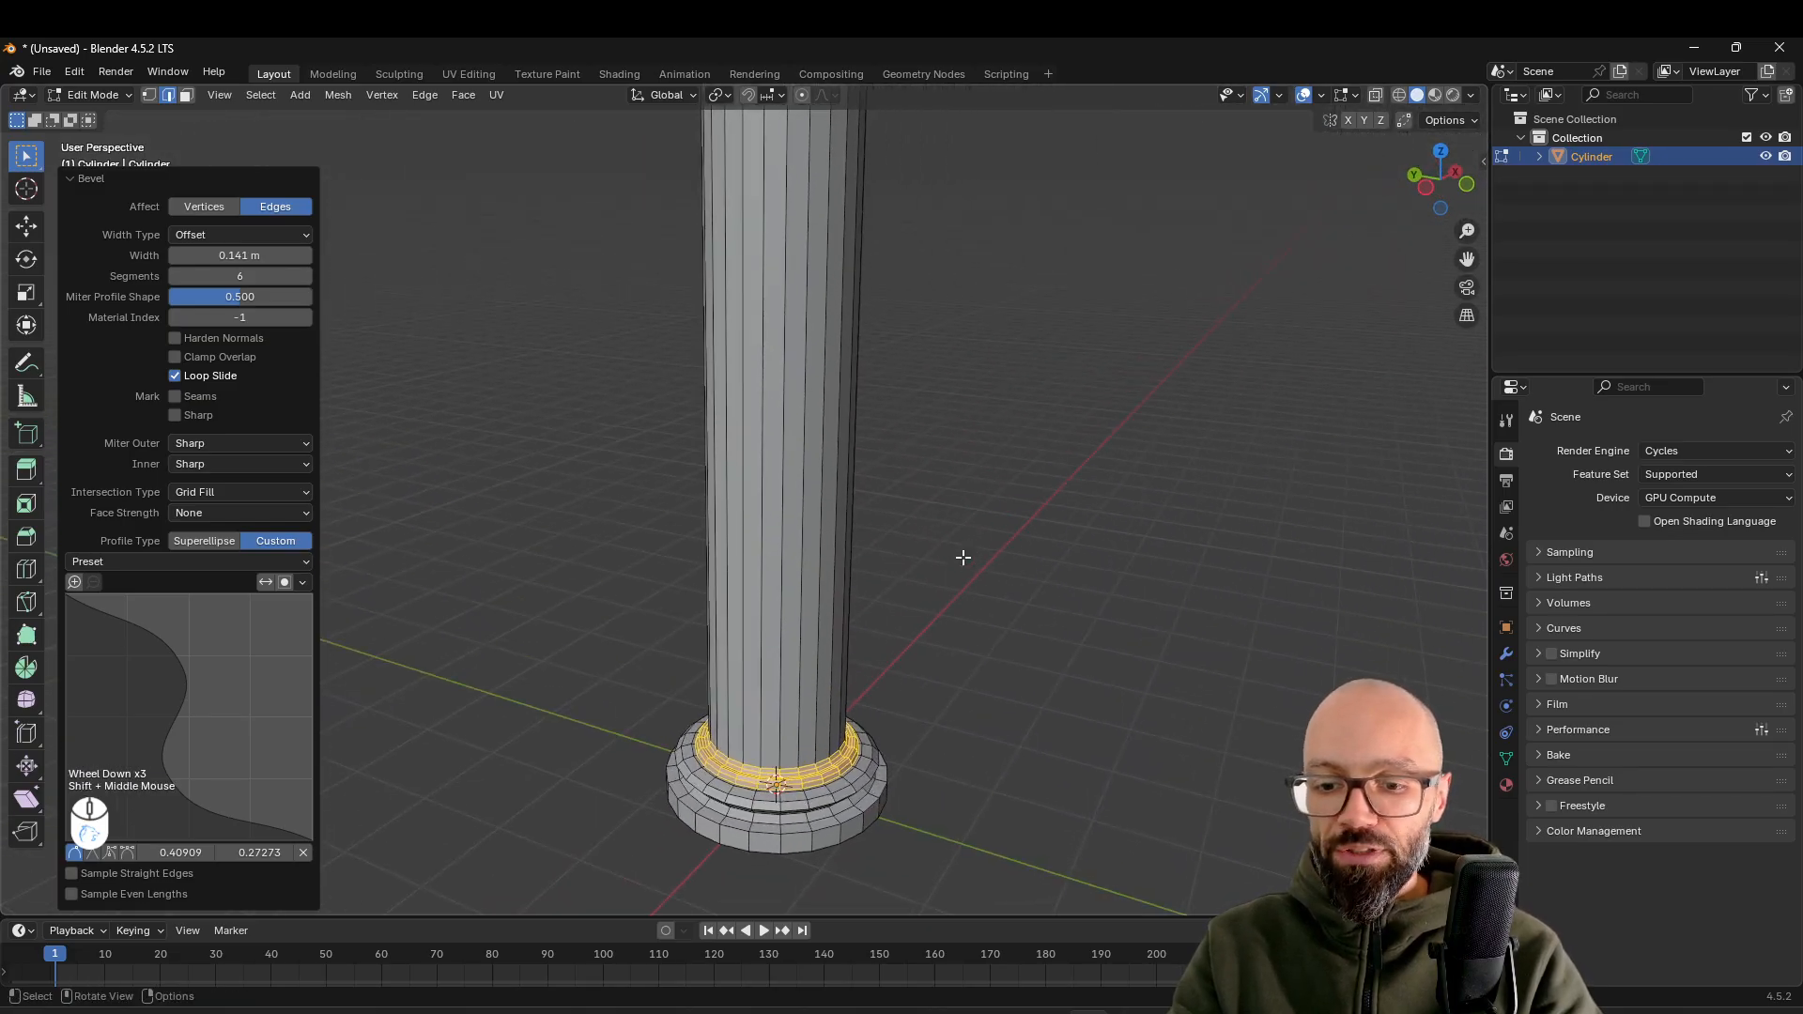
pyautogui.scroll(-2, 878, 470)
pyautogui.keyDown('shift'); pyautogui.moveTo(877, 471); pyautogui.dragTo(846, 545, button='middle'); pyautogui.keyUp('shift')
pyautogui.press('Tab')
pyautogui.moveTo(848, 607); pyautogui.dragTo(893, 608, button='middle')
pyautogui.moveTo(961, 724); pyautogui.dragTo(956, 766, button='middle')
pyautogui.moveTo(888, 677); pyautogui.dragTo(877, 630, button='middle')
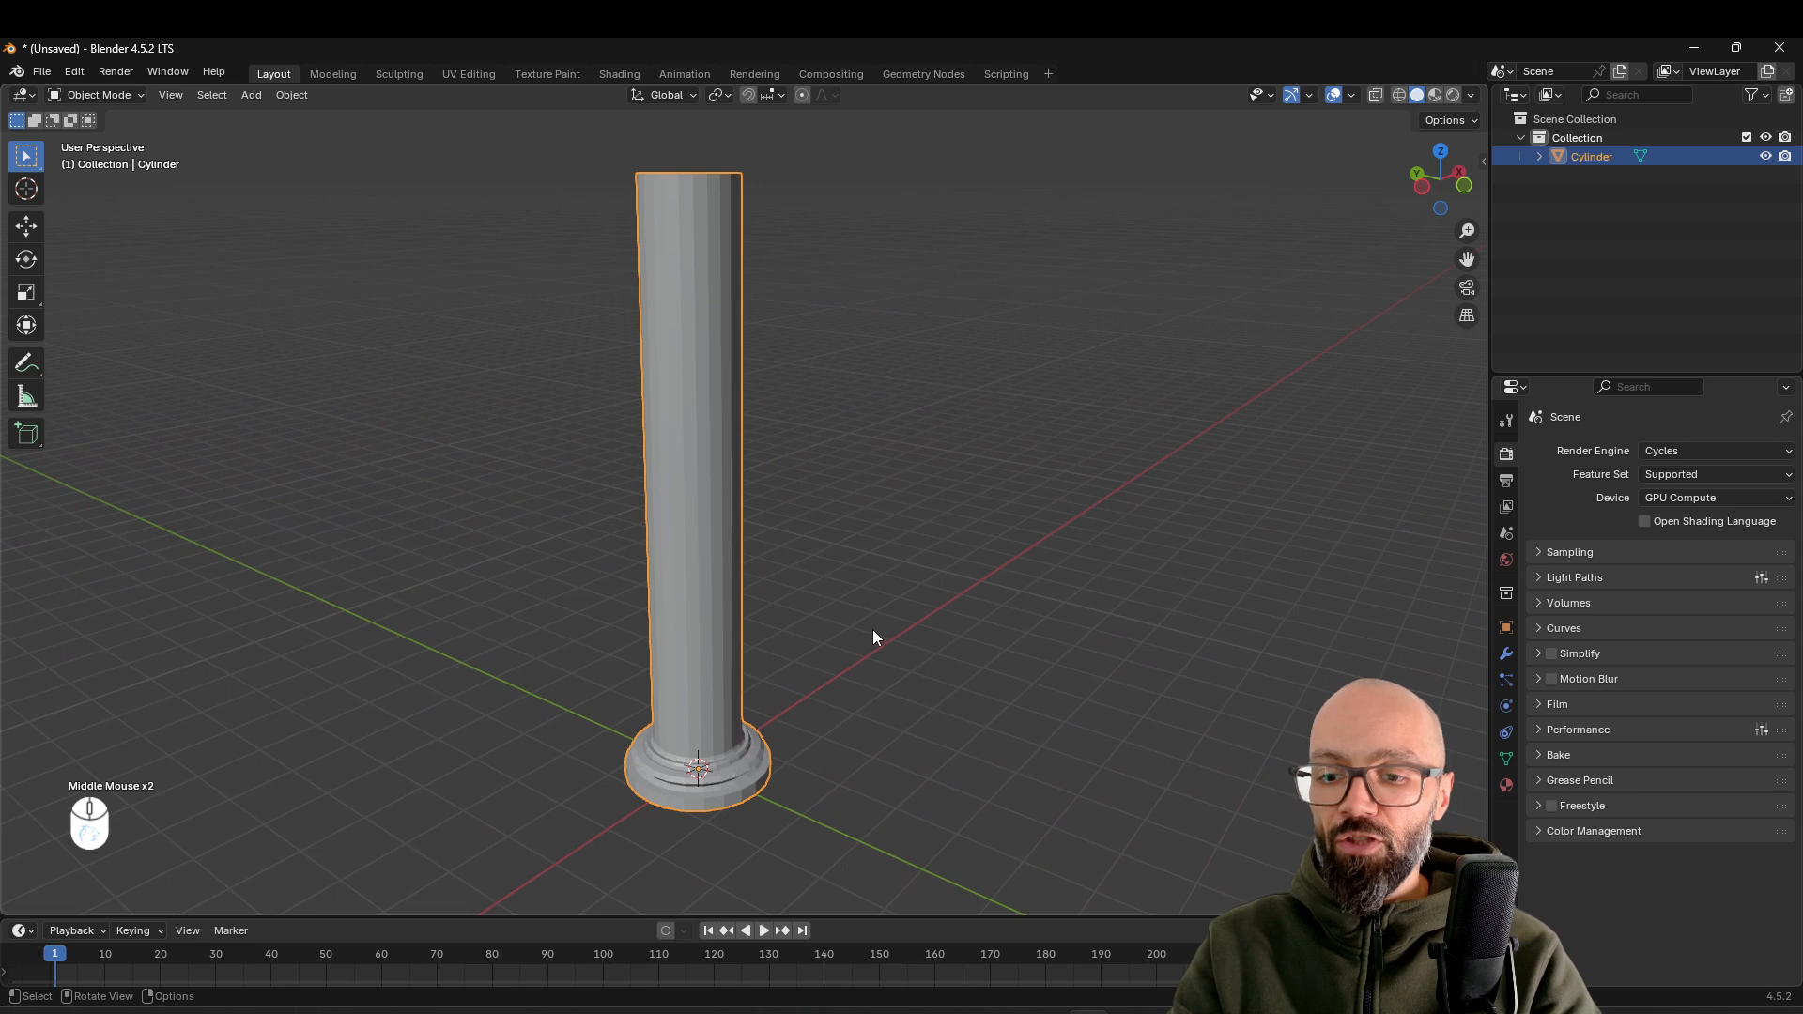
pyautogui.moveTo(823, 597); pyautogui.dragTo(776, 548, button='middle')
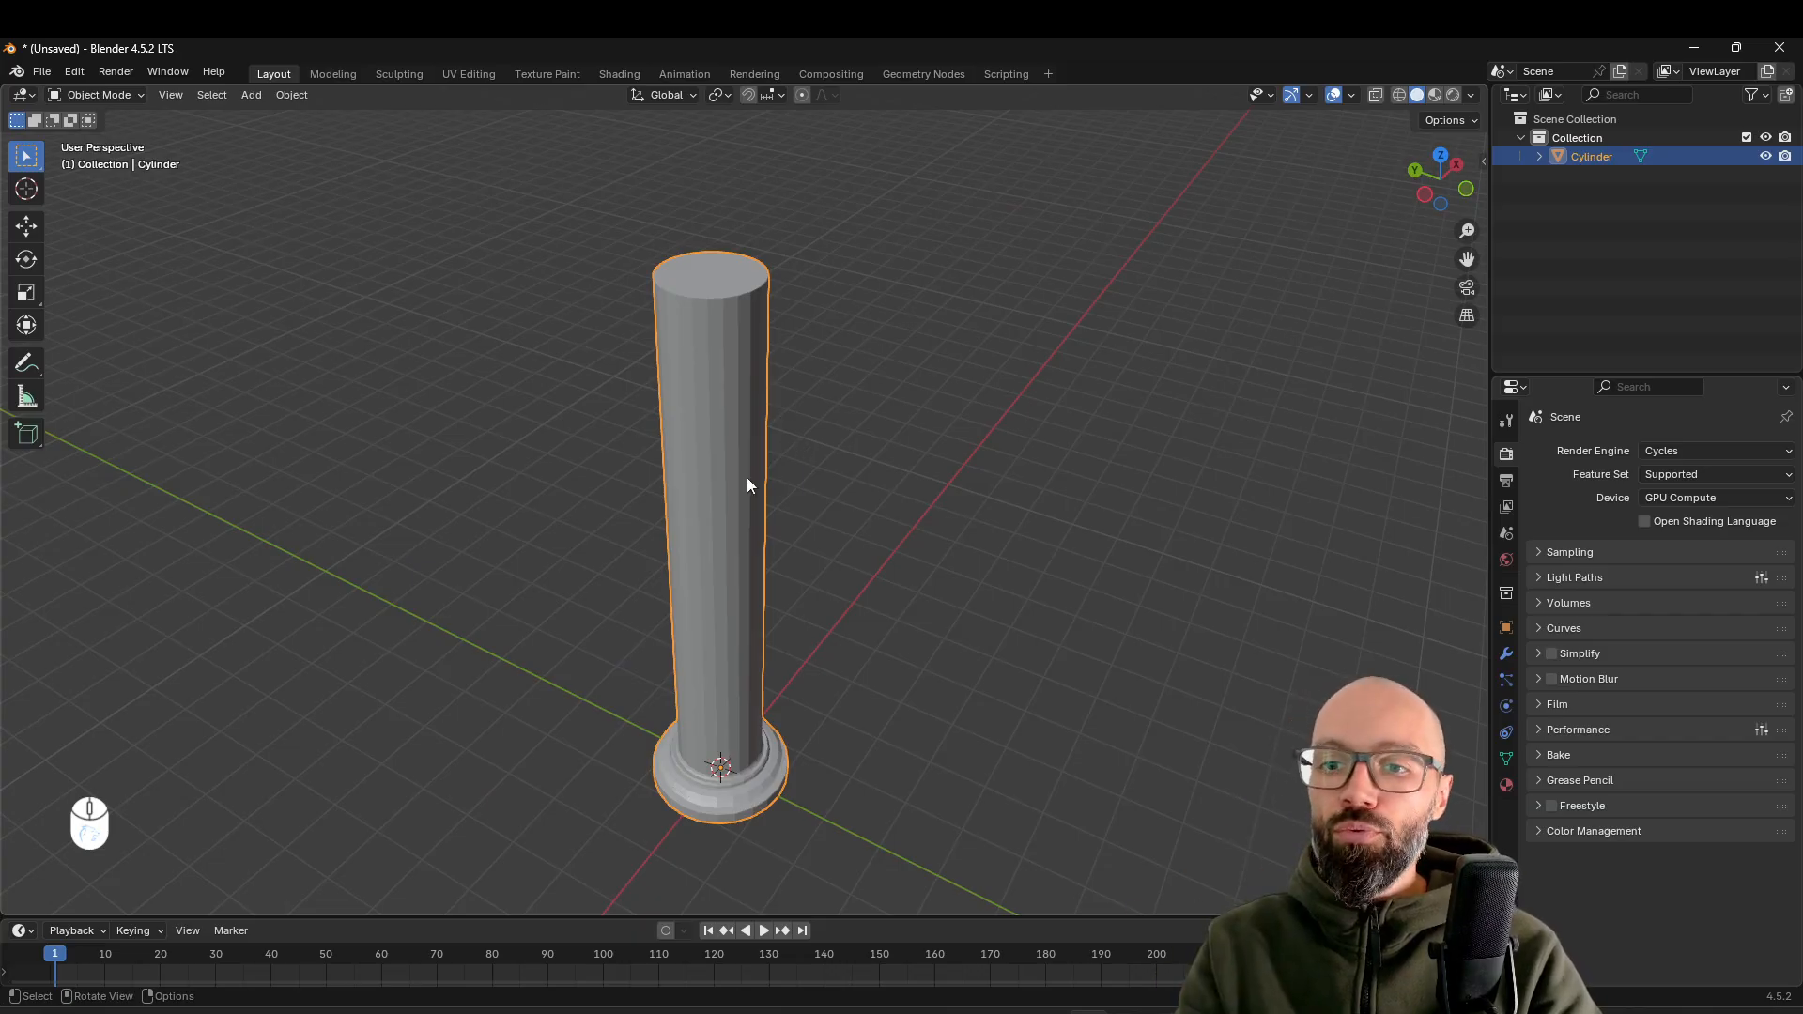
# In Edit Mode with face selection, select the full ring of long faces around the column's shaft
pyautogui.press('Tab')
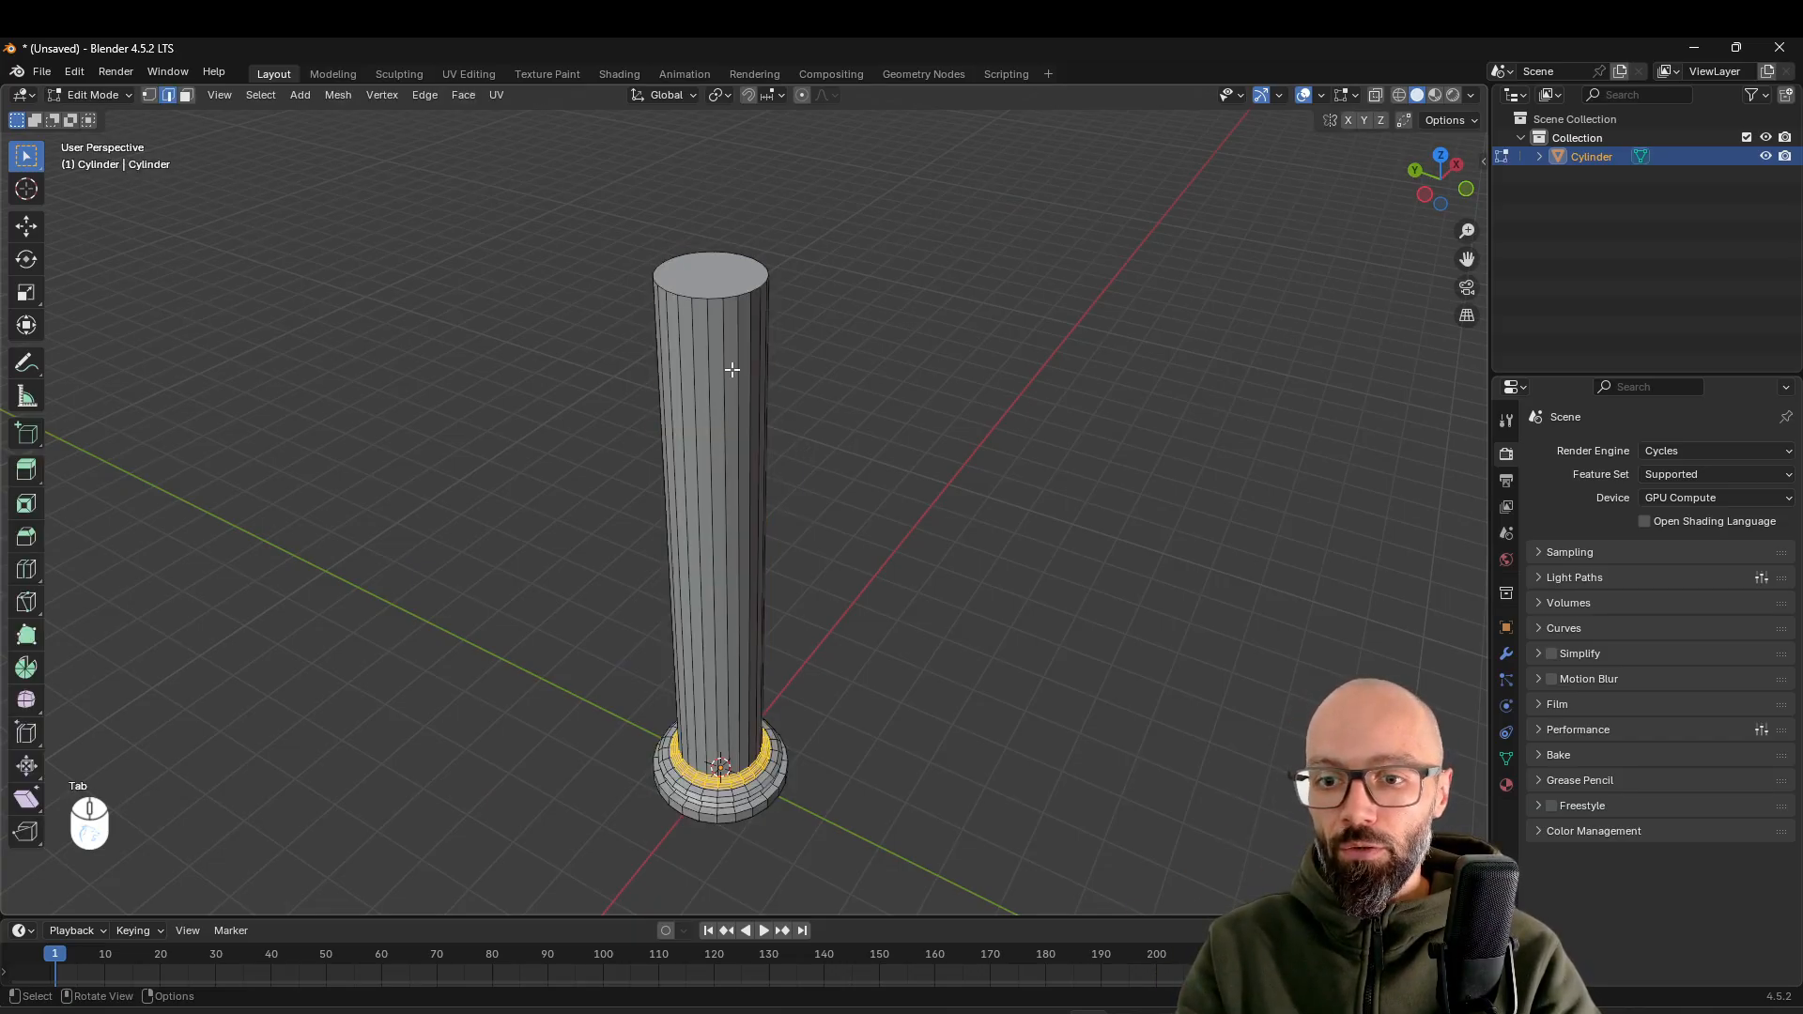
pyautogui.moveTo(760, 488); pyautogui.dragTo(769, 487, button='middle')
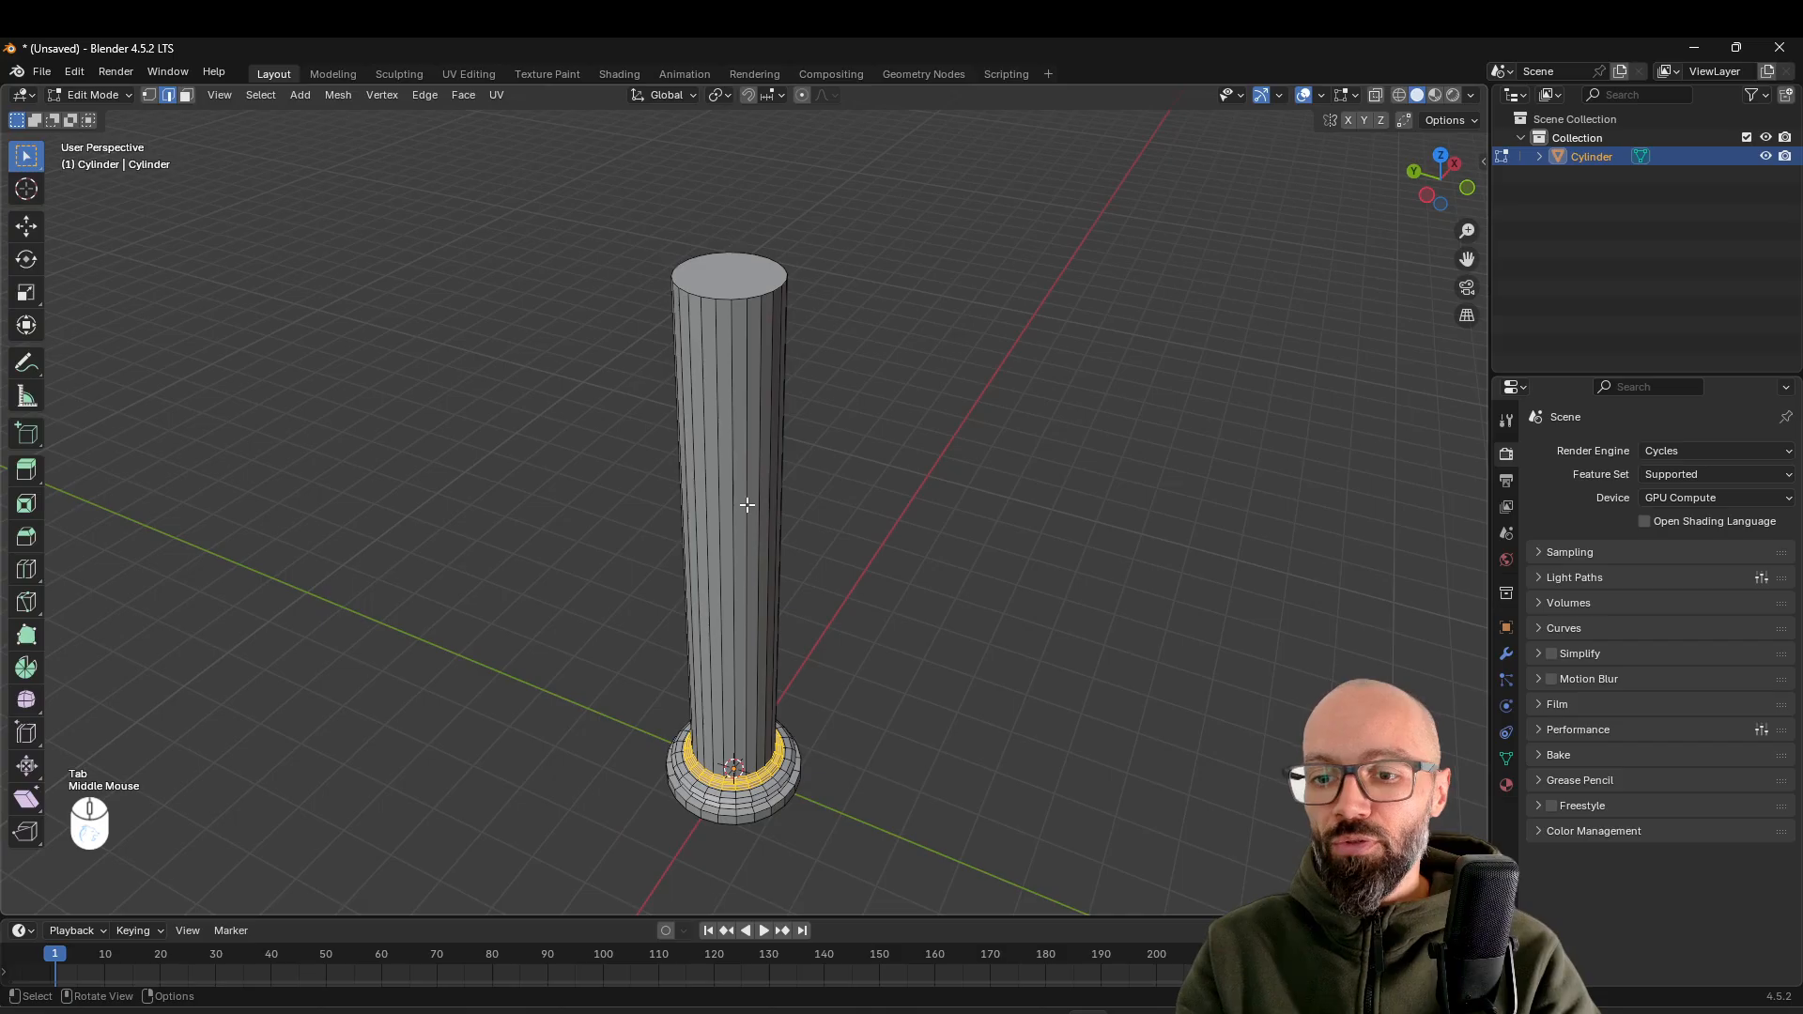
pyautogui.press('3')
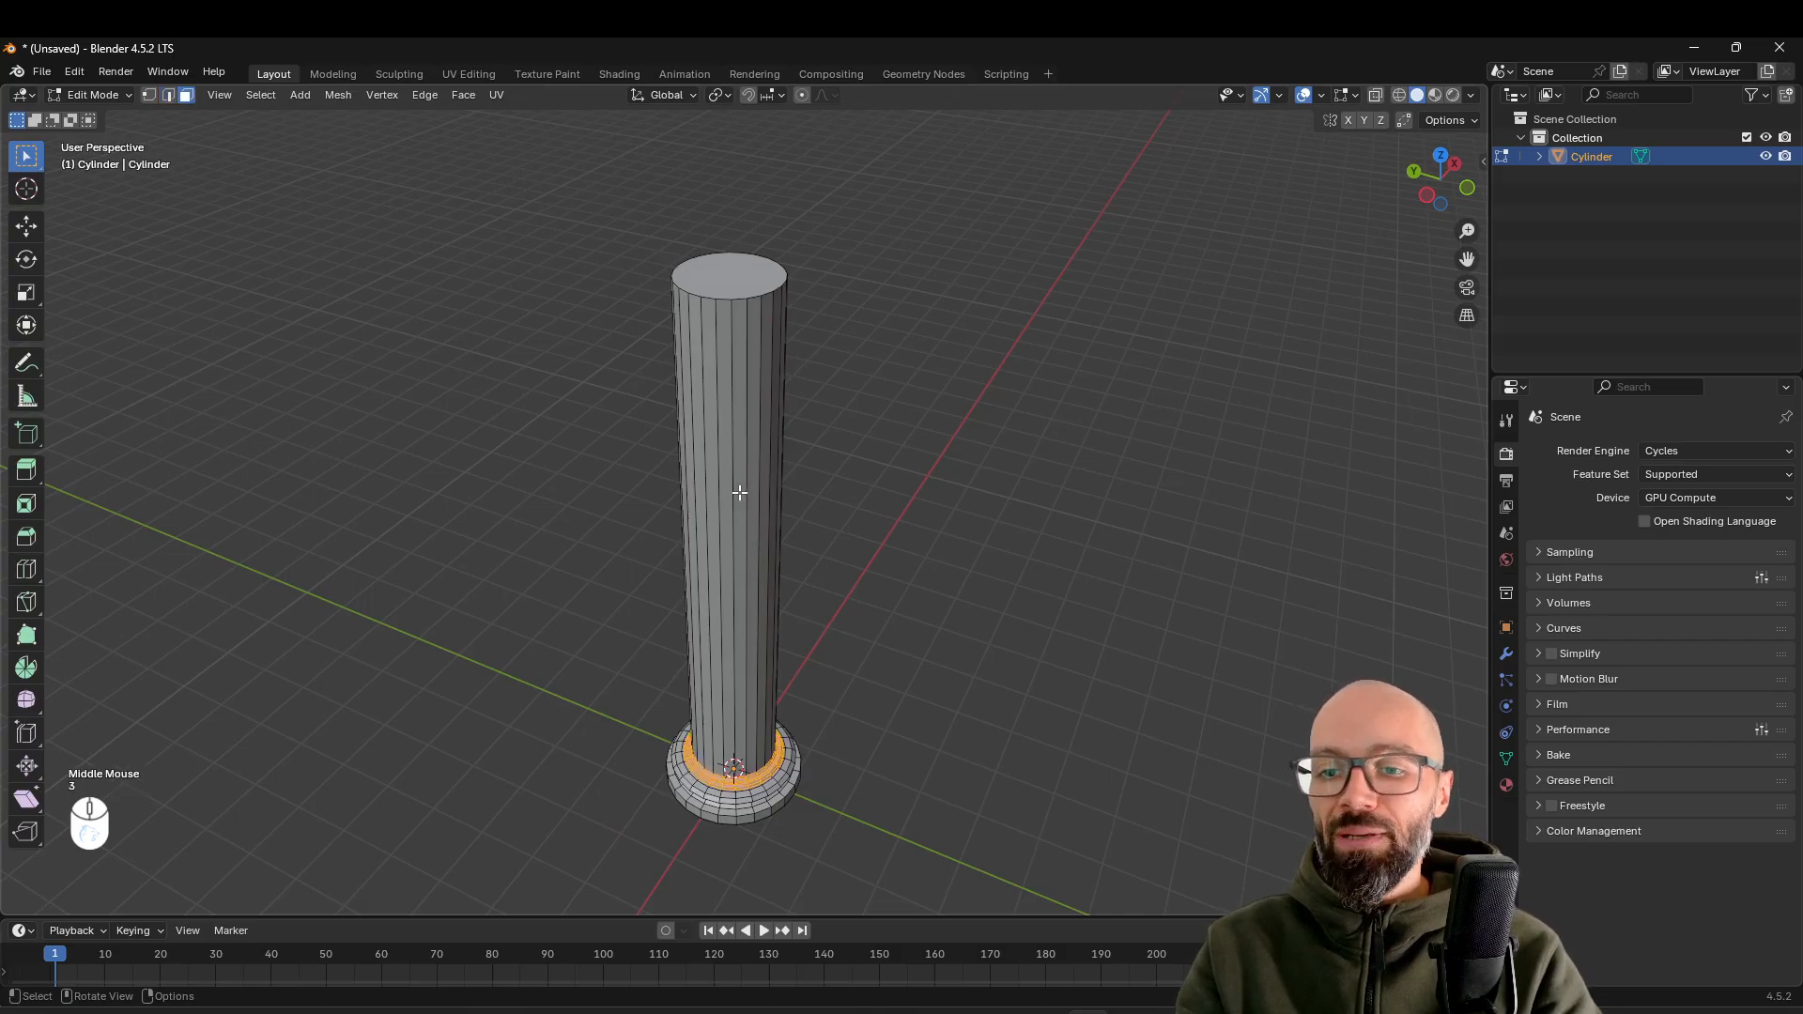
pyautogui.moveTo(729, 470); pyautogui.dragTo(777, 451, button='middle')
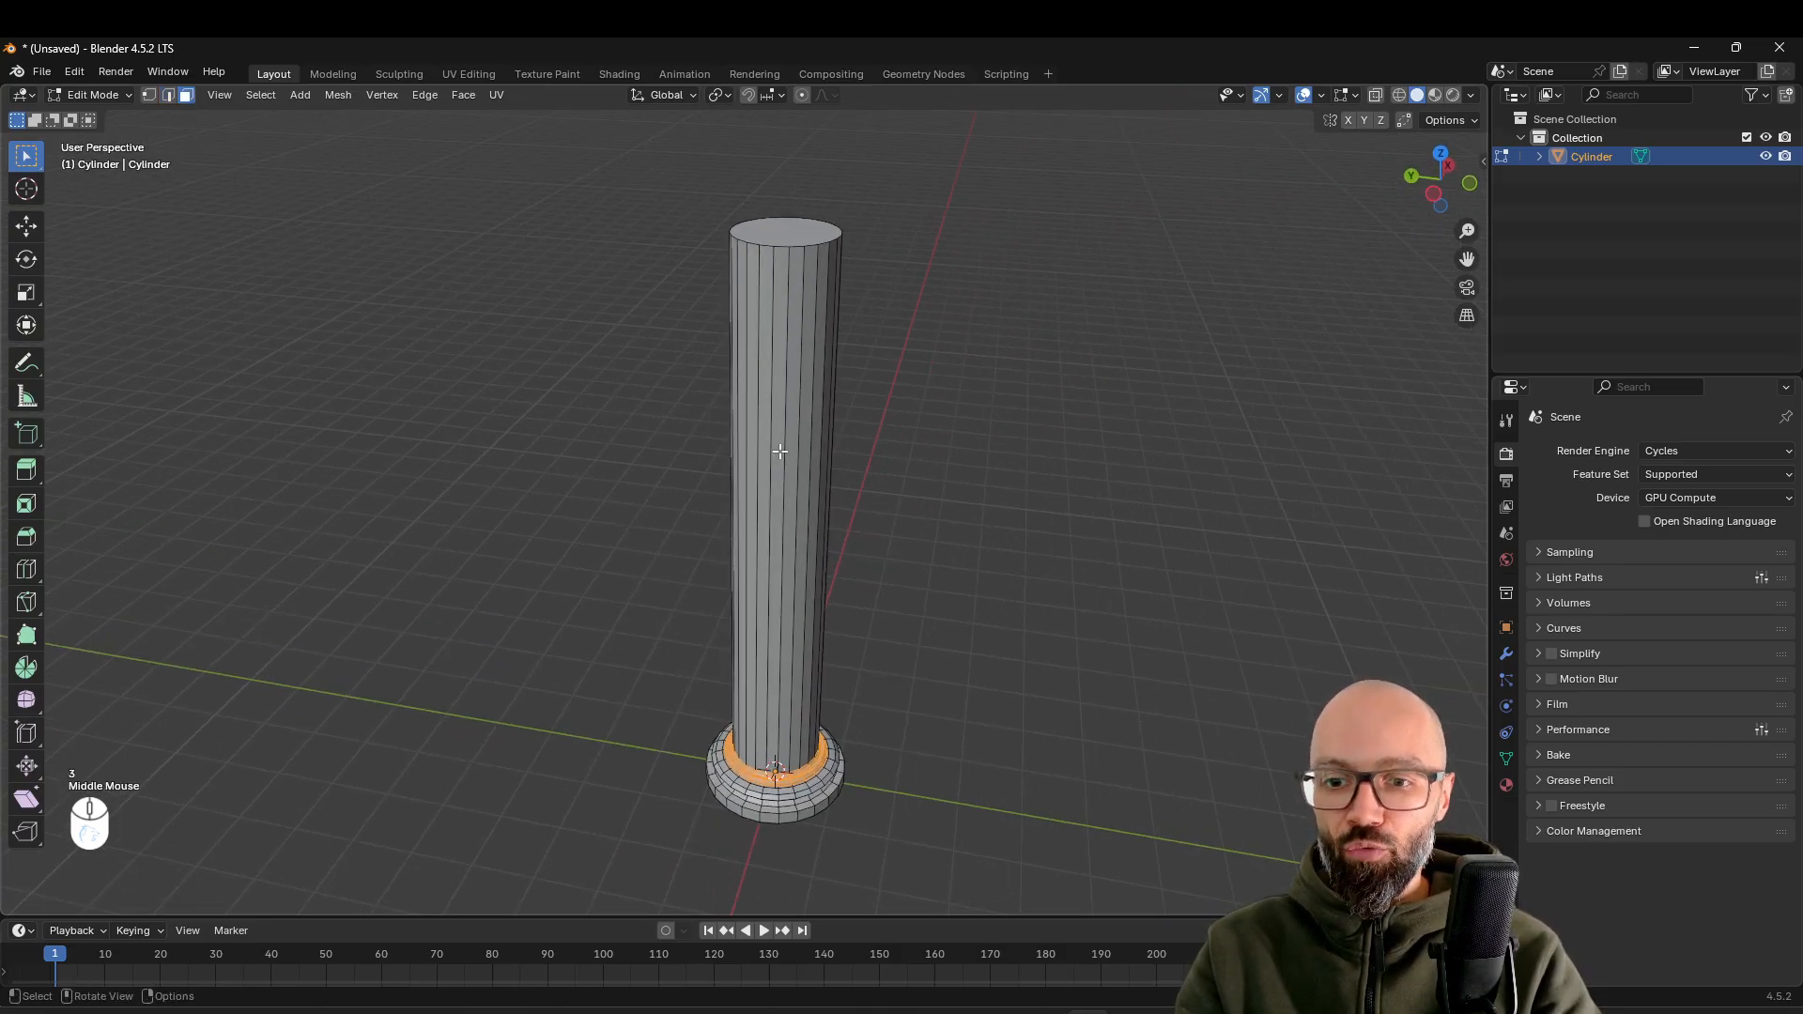
pyautogui.keyDown('alt'); pyautogui.click(784, 447); pyautogui.keyUp('alt')
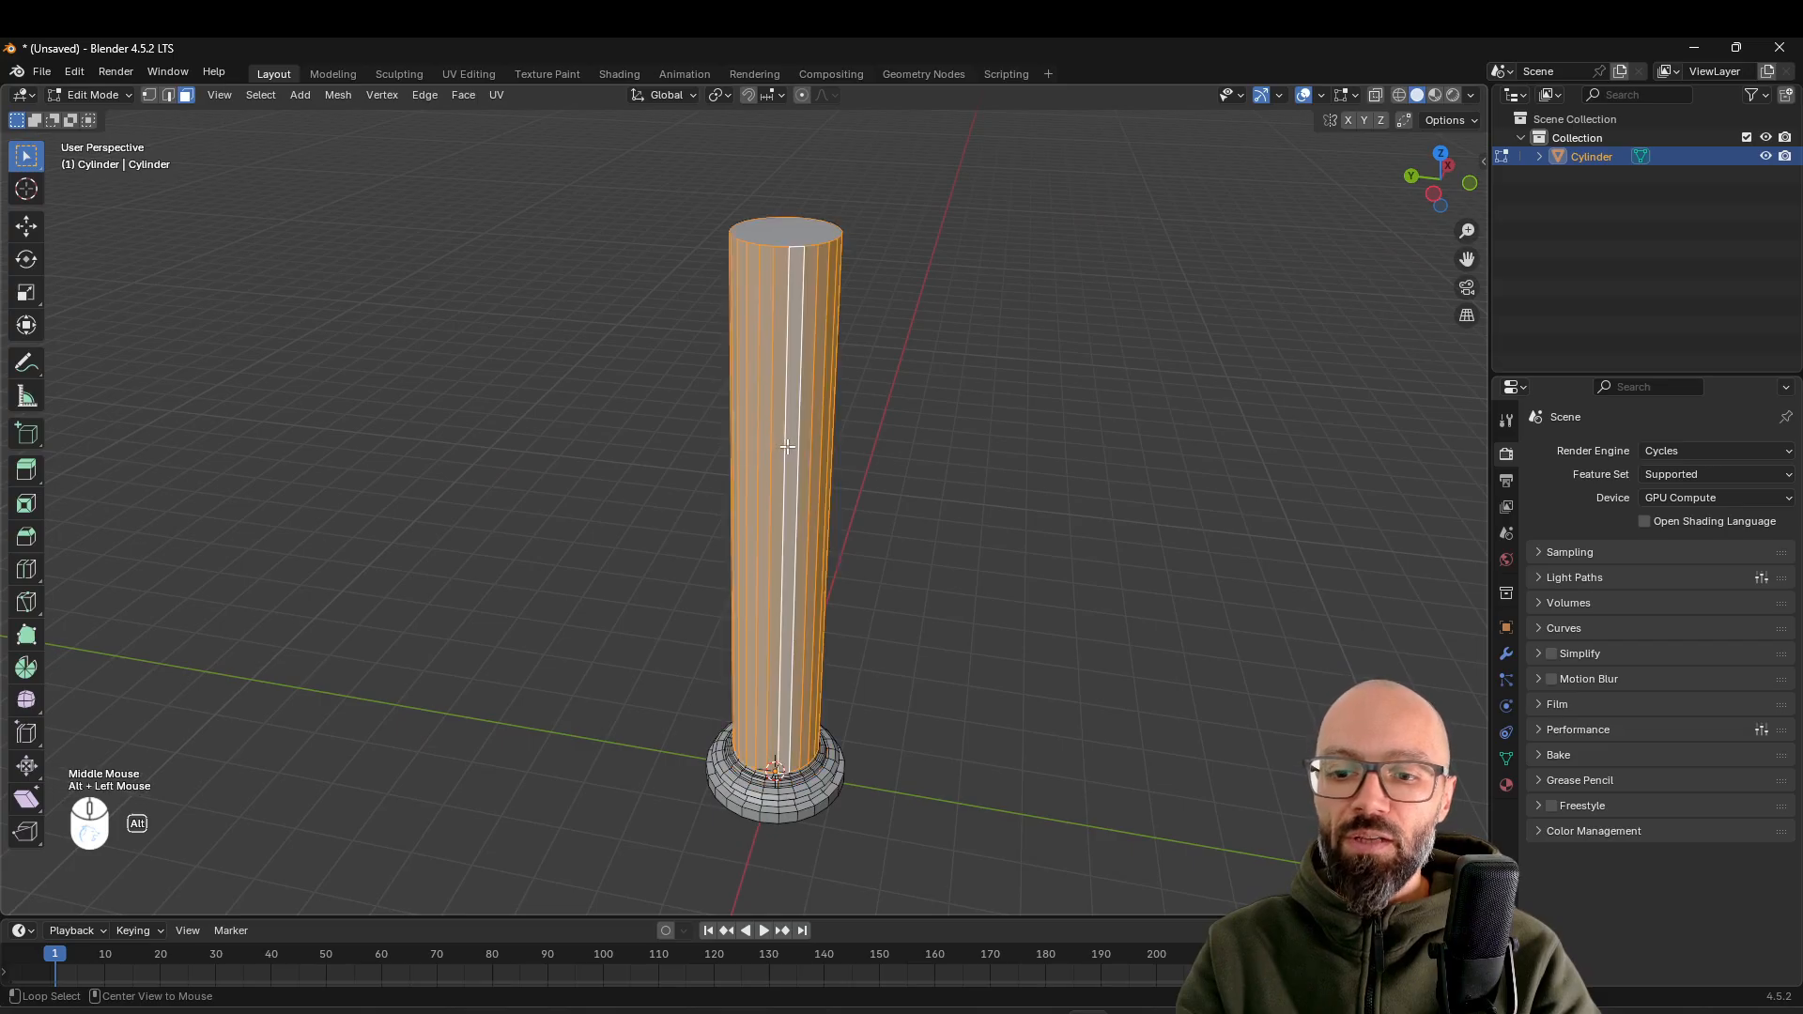
pyautogui.moveTo(902, 433)
pyautogui.mouseDown(button='middle')
pyautogui.moveTo(926, 390)
pyautogui.moveTo(874, 422)
pyautogui.moveTo(909, 419)
pyautogui.mouseUp(button='middle')
pyautogui.scroll(-1, 888, 471)
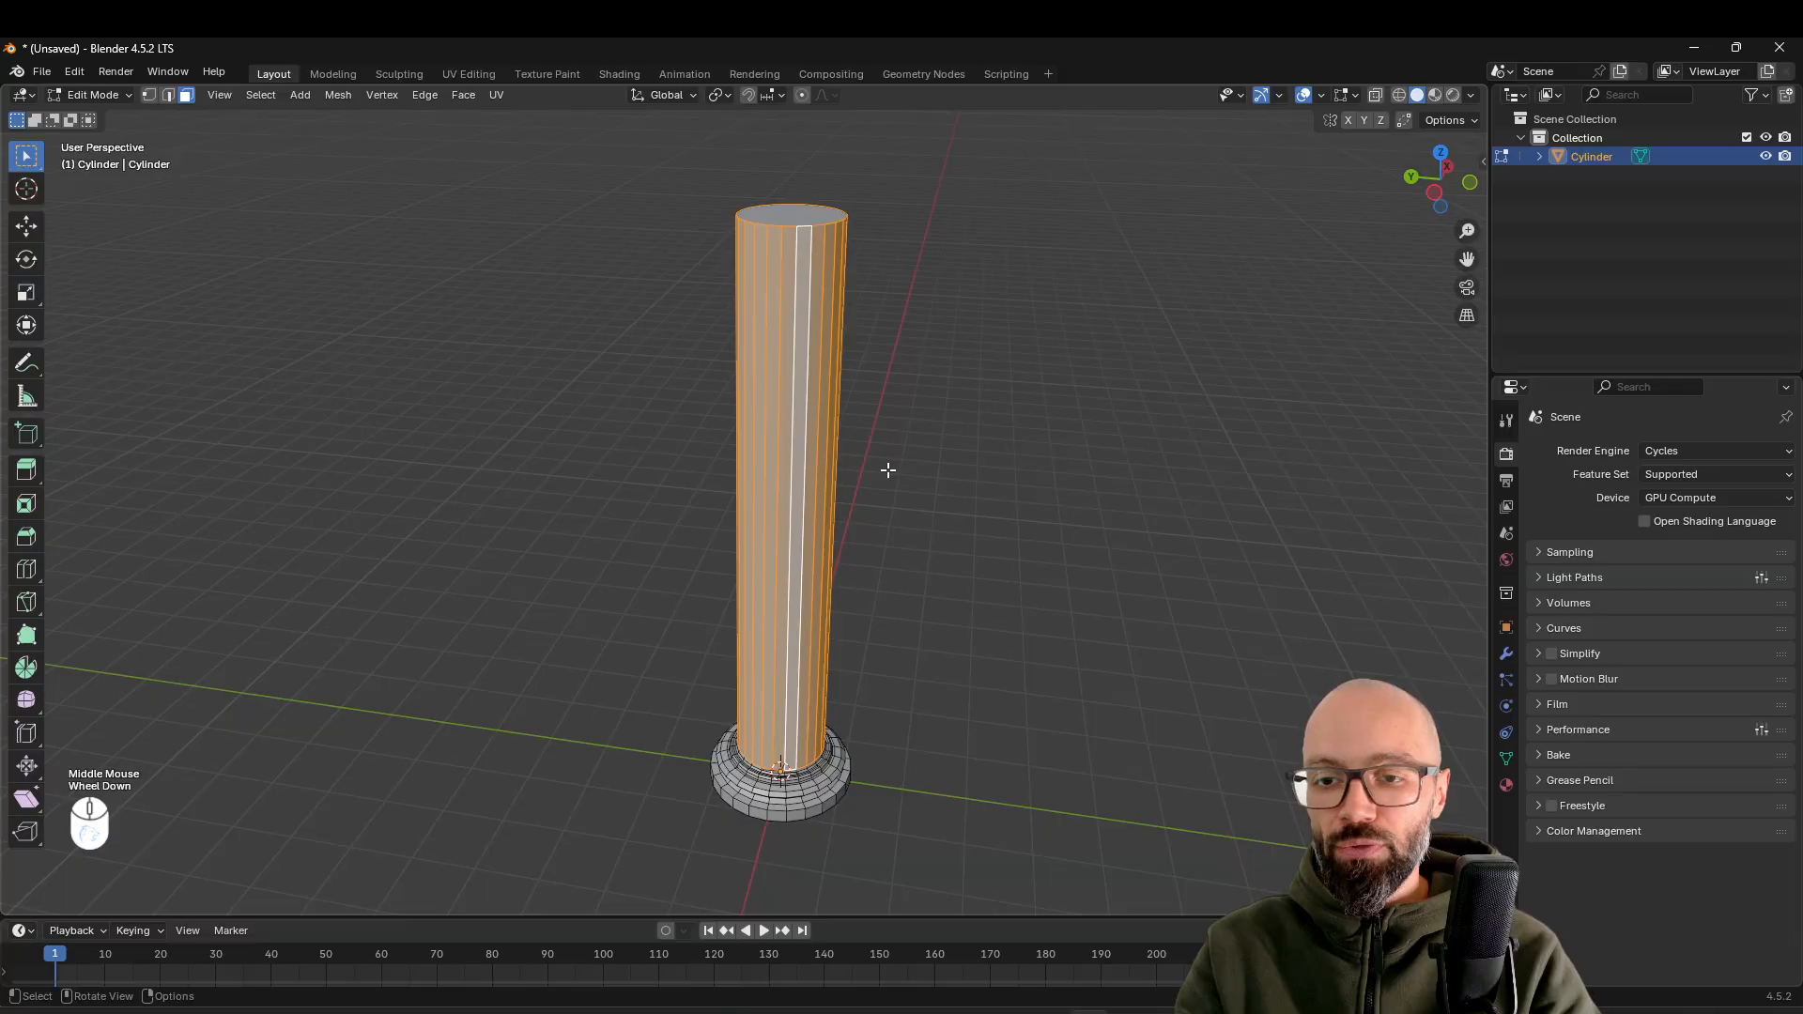
# Convert to edge selection and deselect the shaft's top and bottom edge loops, keeping only the vertical edges selected
pyautogui.press('2')
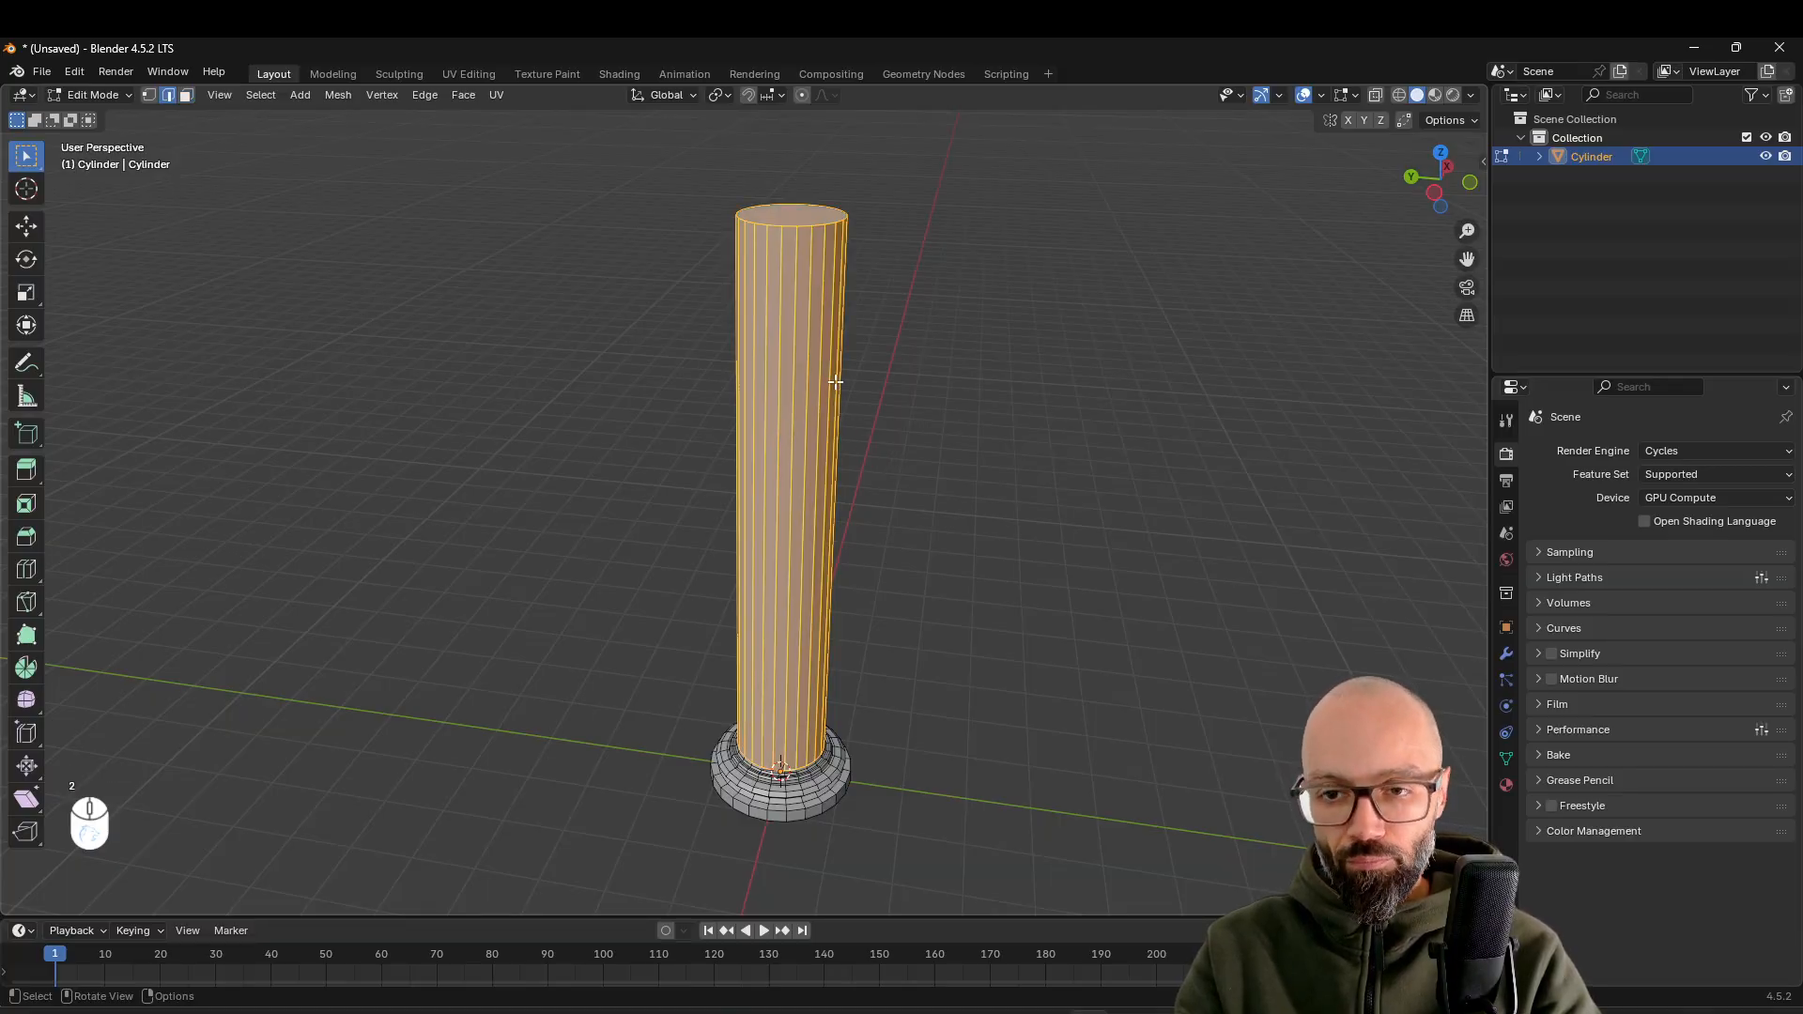
pyautogui.keyDown('alt'); pyautogui.keyDown('shift'); pyautogui.click(789, 226); pyautogui.keyUp('shift'); pyautogui.keyUp('alt')
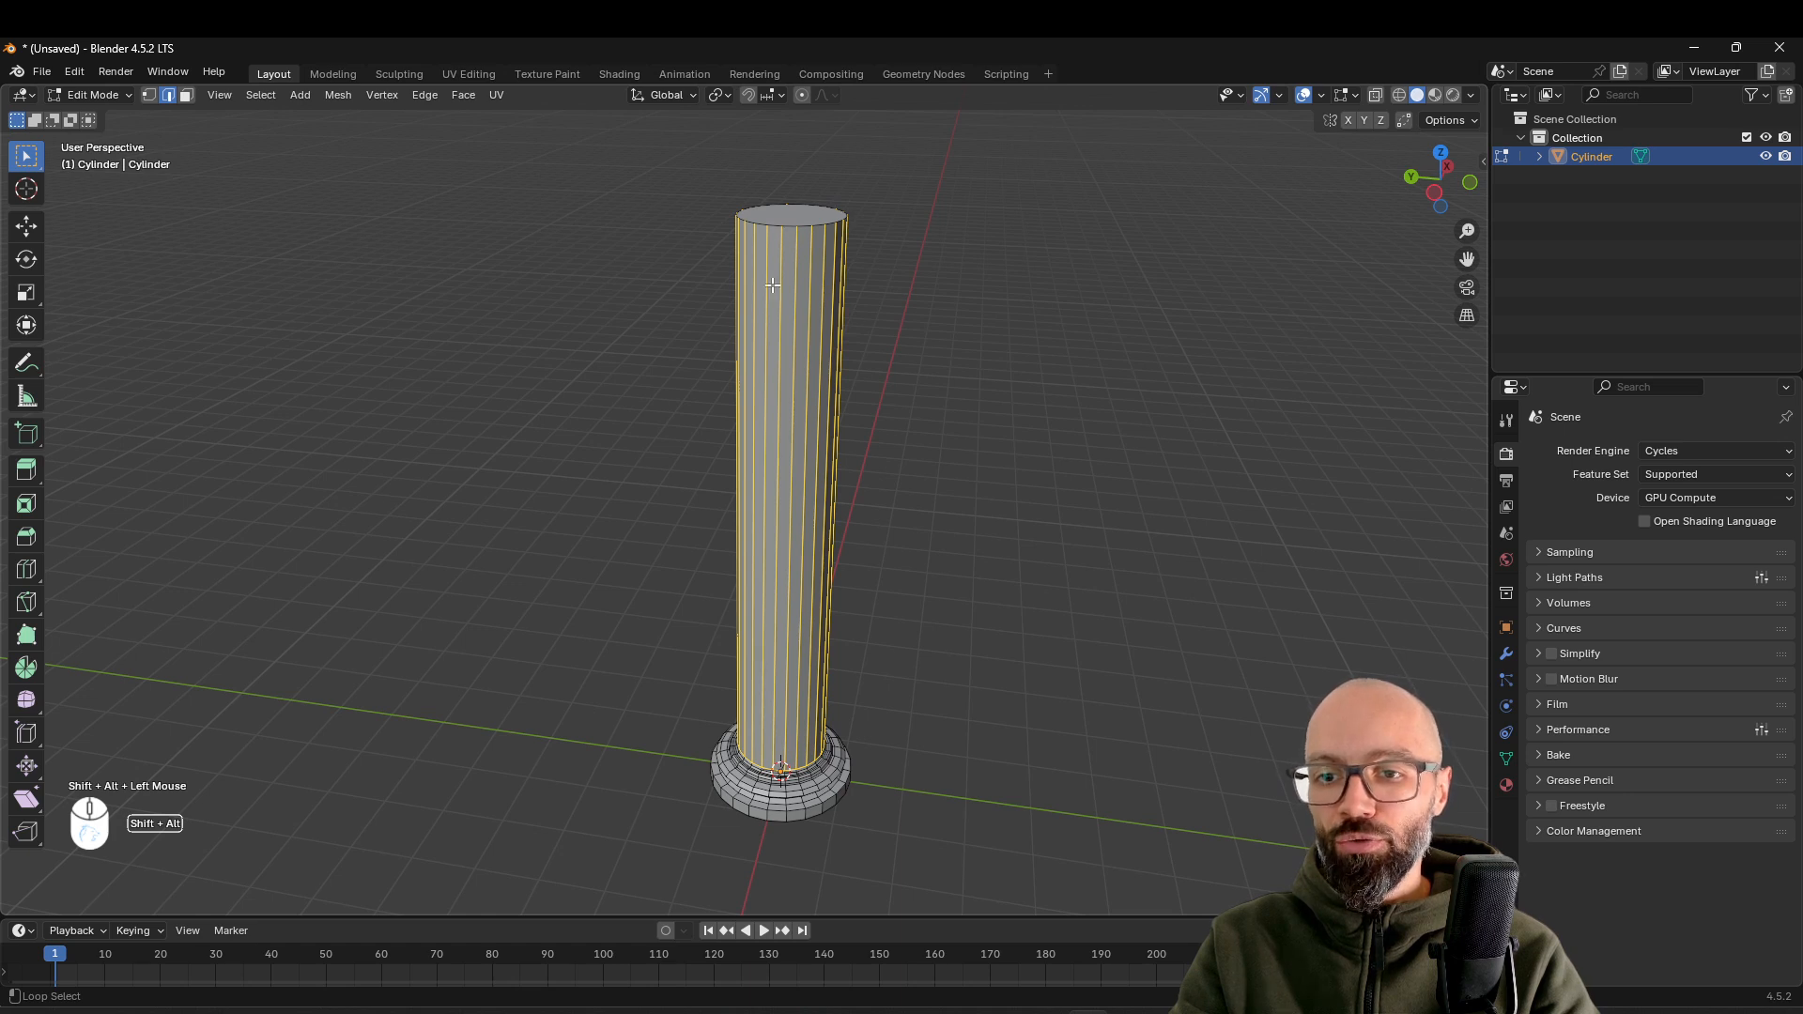
pyautogui.keyDown('shift'); pyautogui.moveTo(823, 671); pyautogui.dragTo(826, 637, button='middle'); pyautogui.keyUp('shift')
pyautogui.scroll(4, 798, 680)
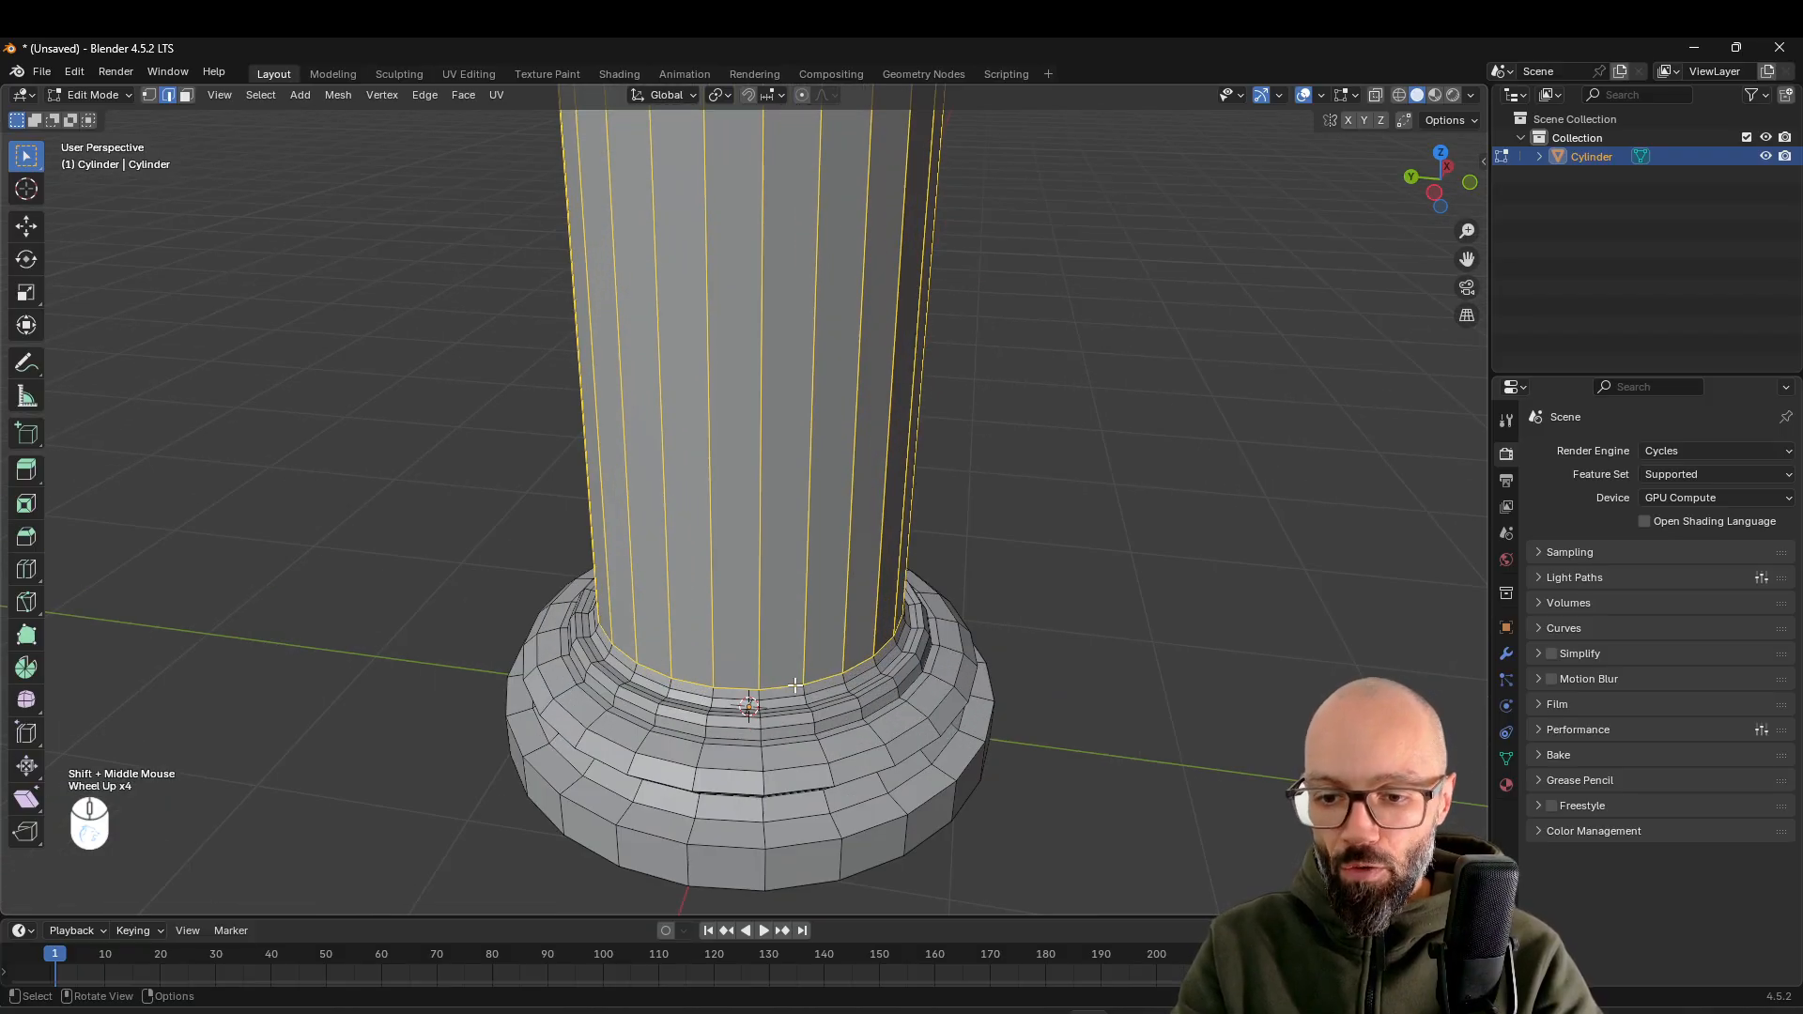
pyautogui.scroll(1, 795, 686)
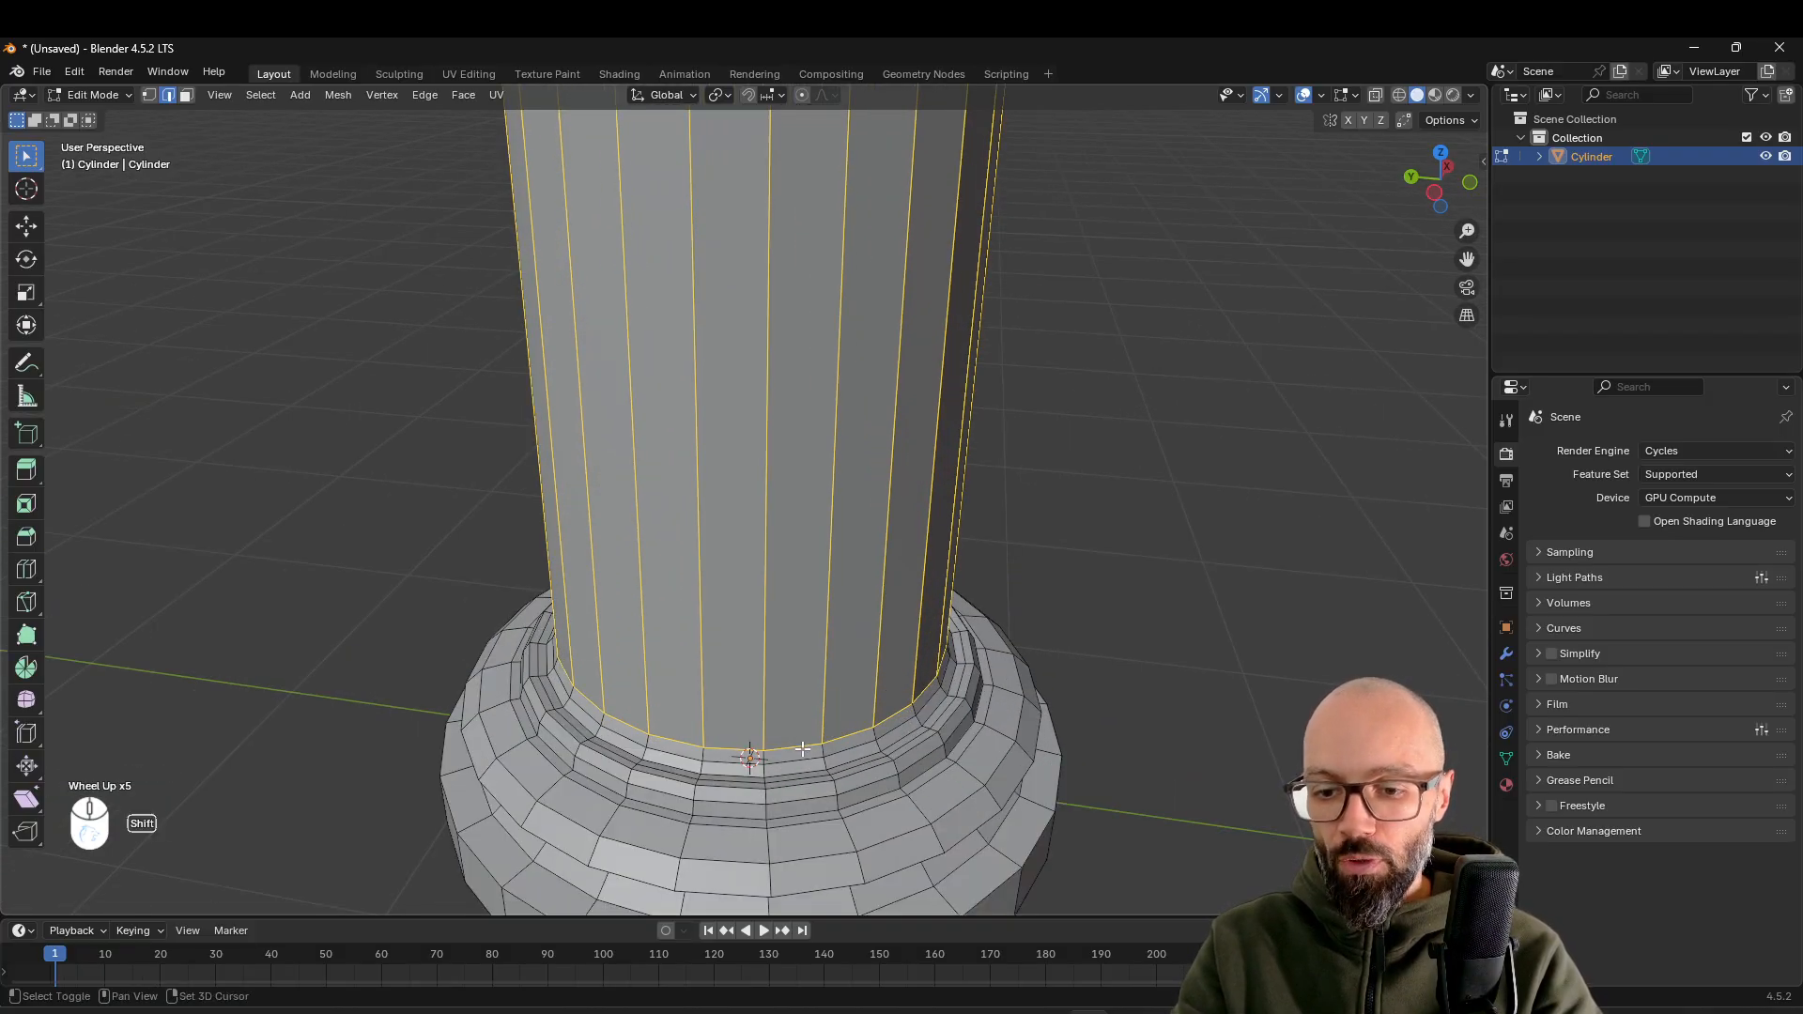
pyautogui.keyDown('alt'); pyautogui.keyDown('shift'); pyautogui.click(794, 747); pyautogui.keyUp('shift'); pyautogui.keyUp('alt')
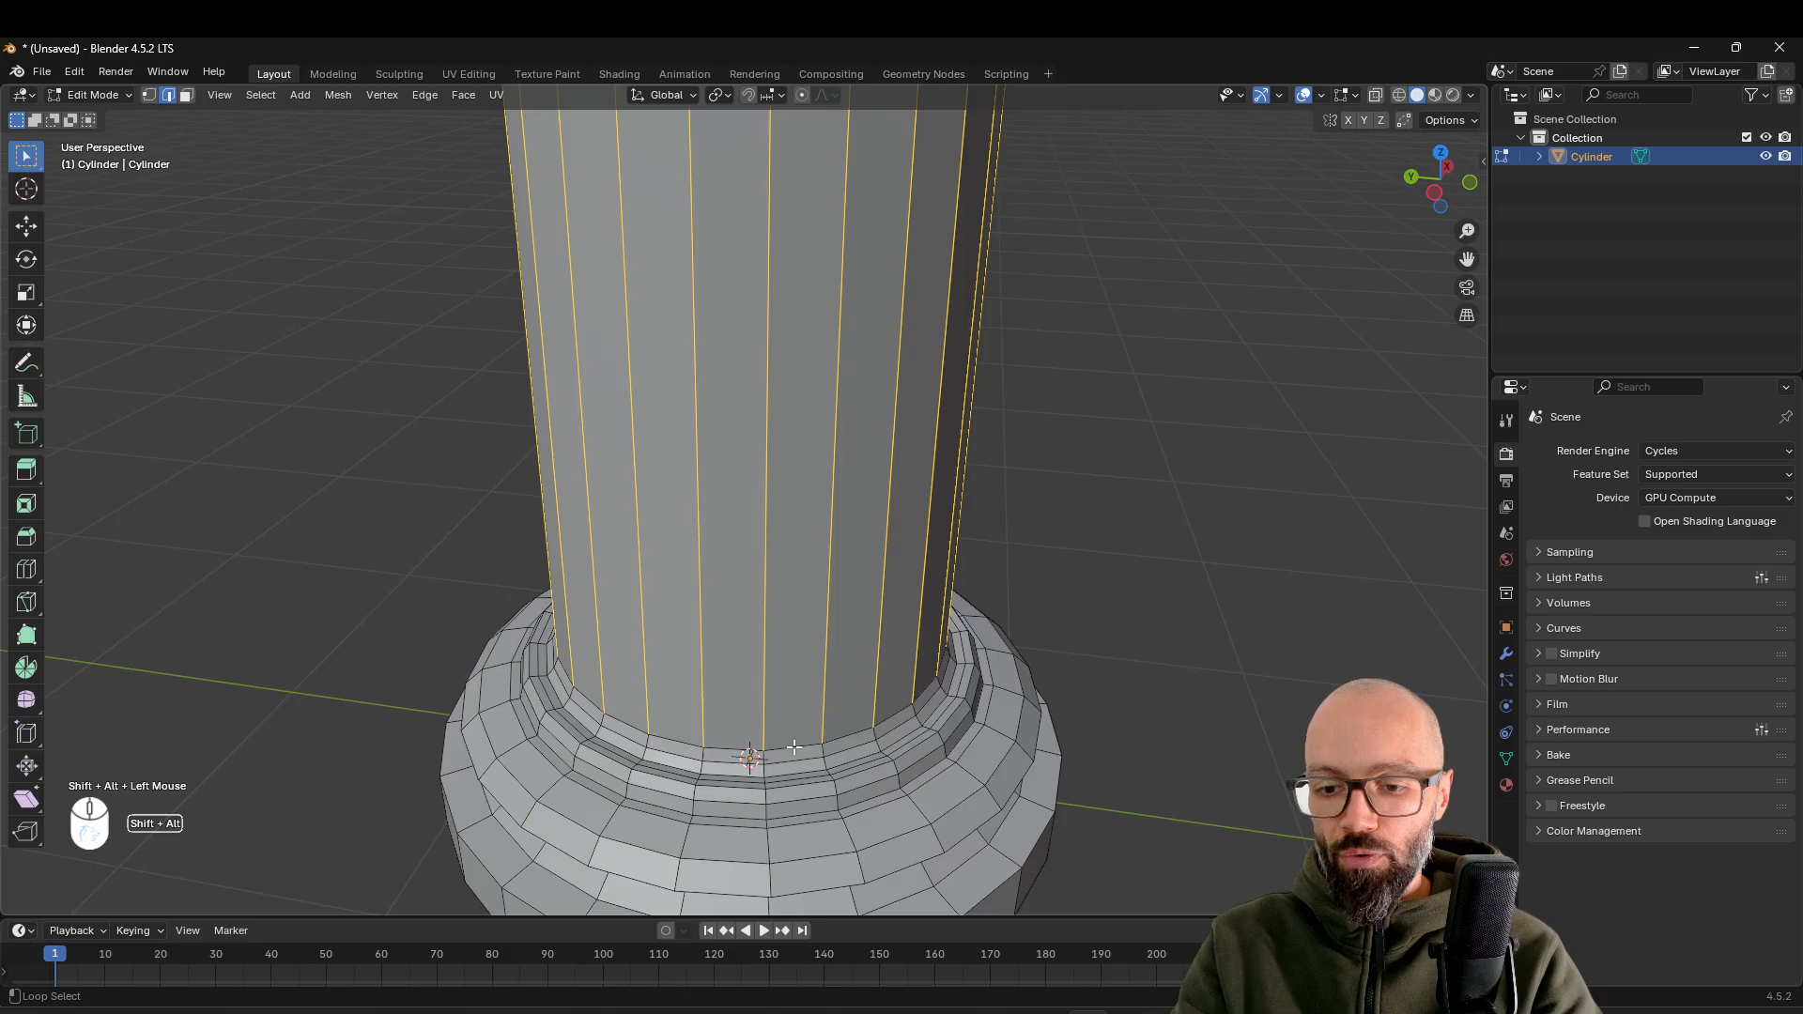
pyautogui.scroll(-4, 777, 676)
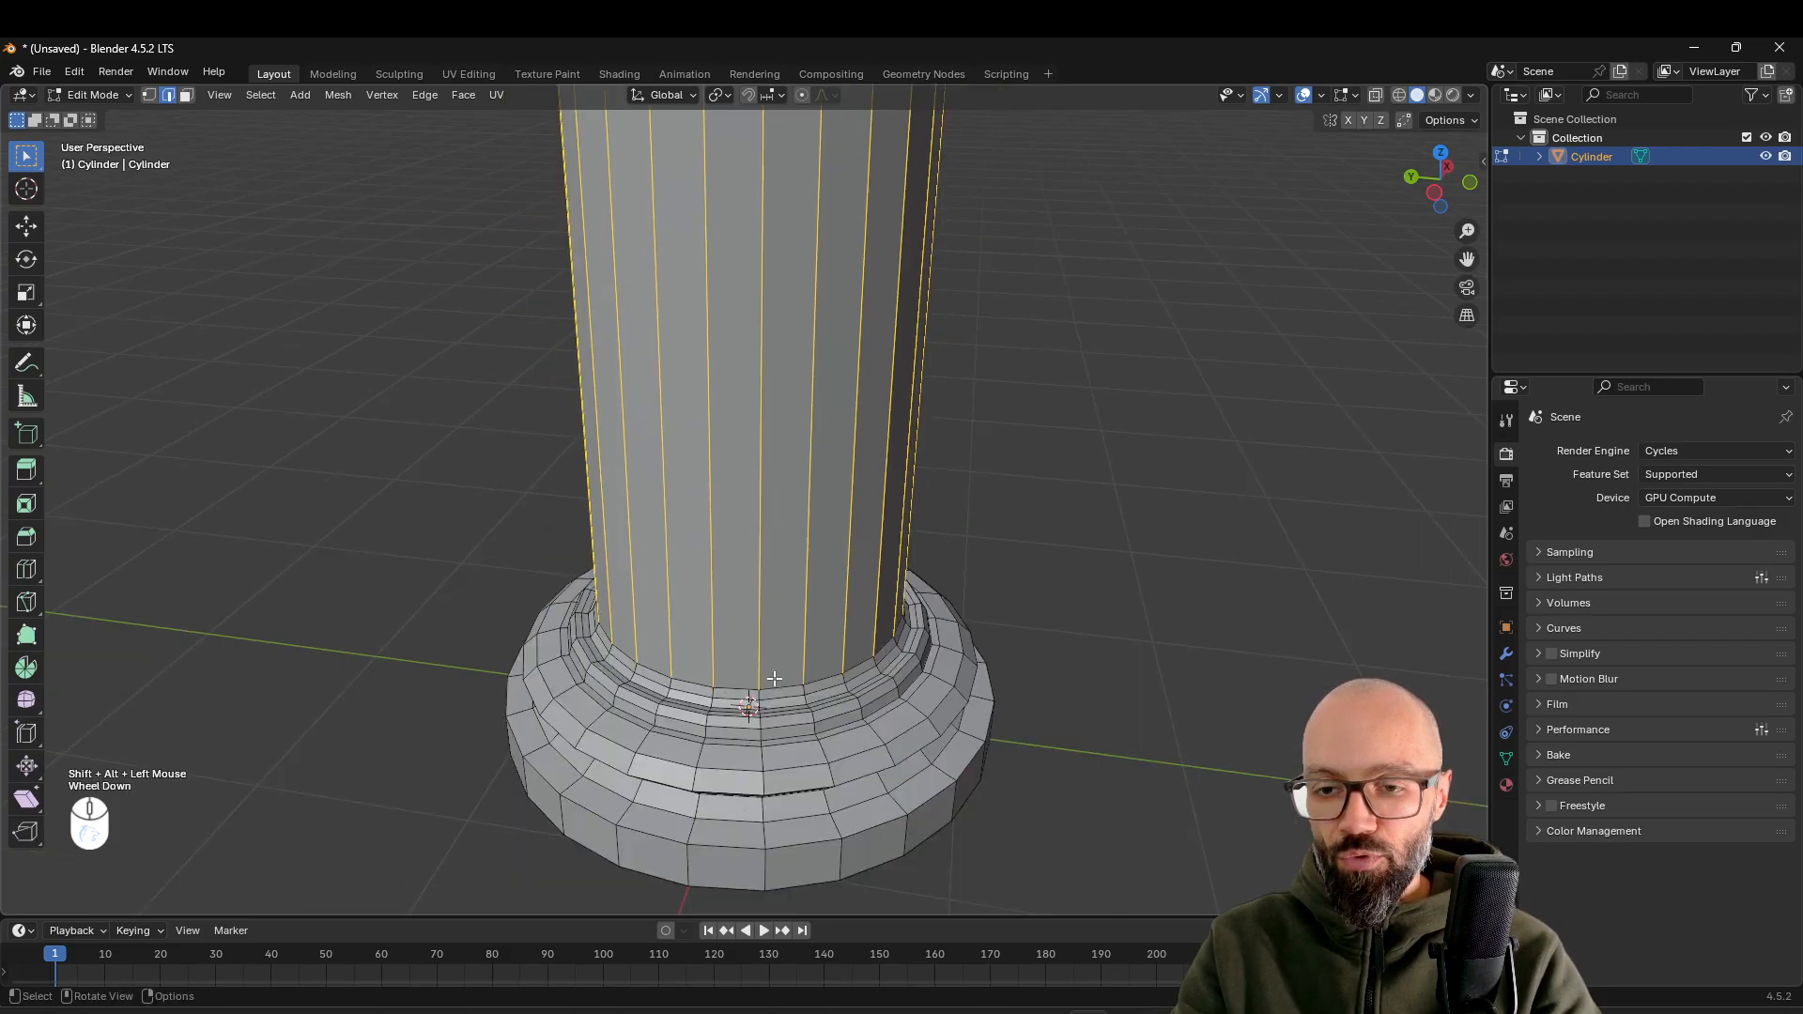
# Deselect every second vertical edge around the shaft with Checker Deselect
pyautogui.keyDown('shift'); pyautogui.moveTo(850, 403); pyautogui.dragTo(819, 591, button='middle'); pyautogui.keyUp('shift')
pyautogui.scroll(2, 832, 442)
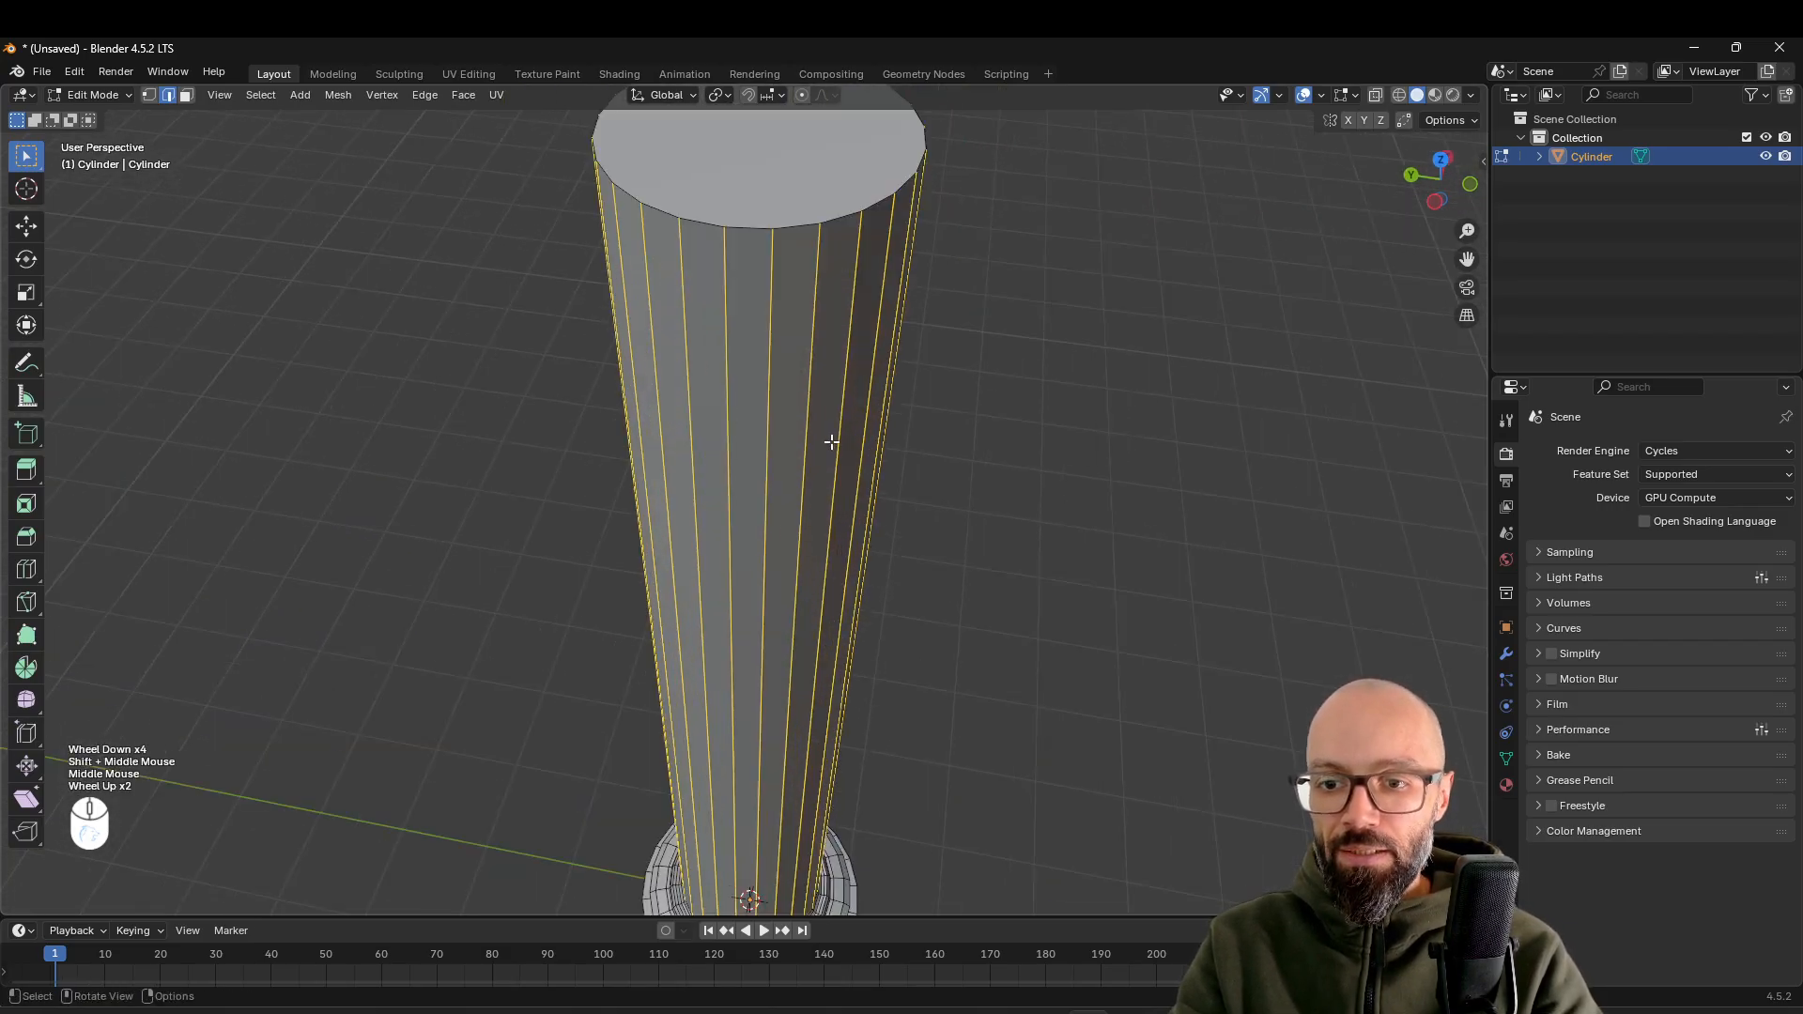
pyautogui.click(263, 99)
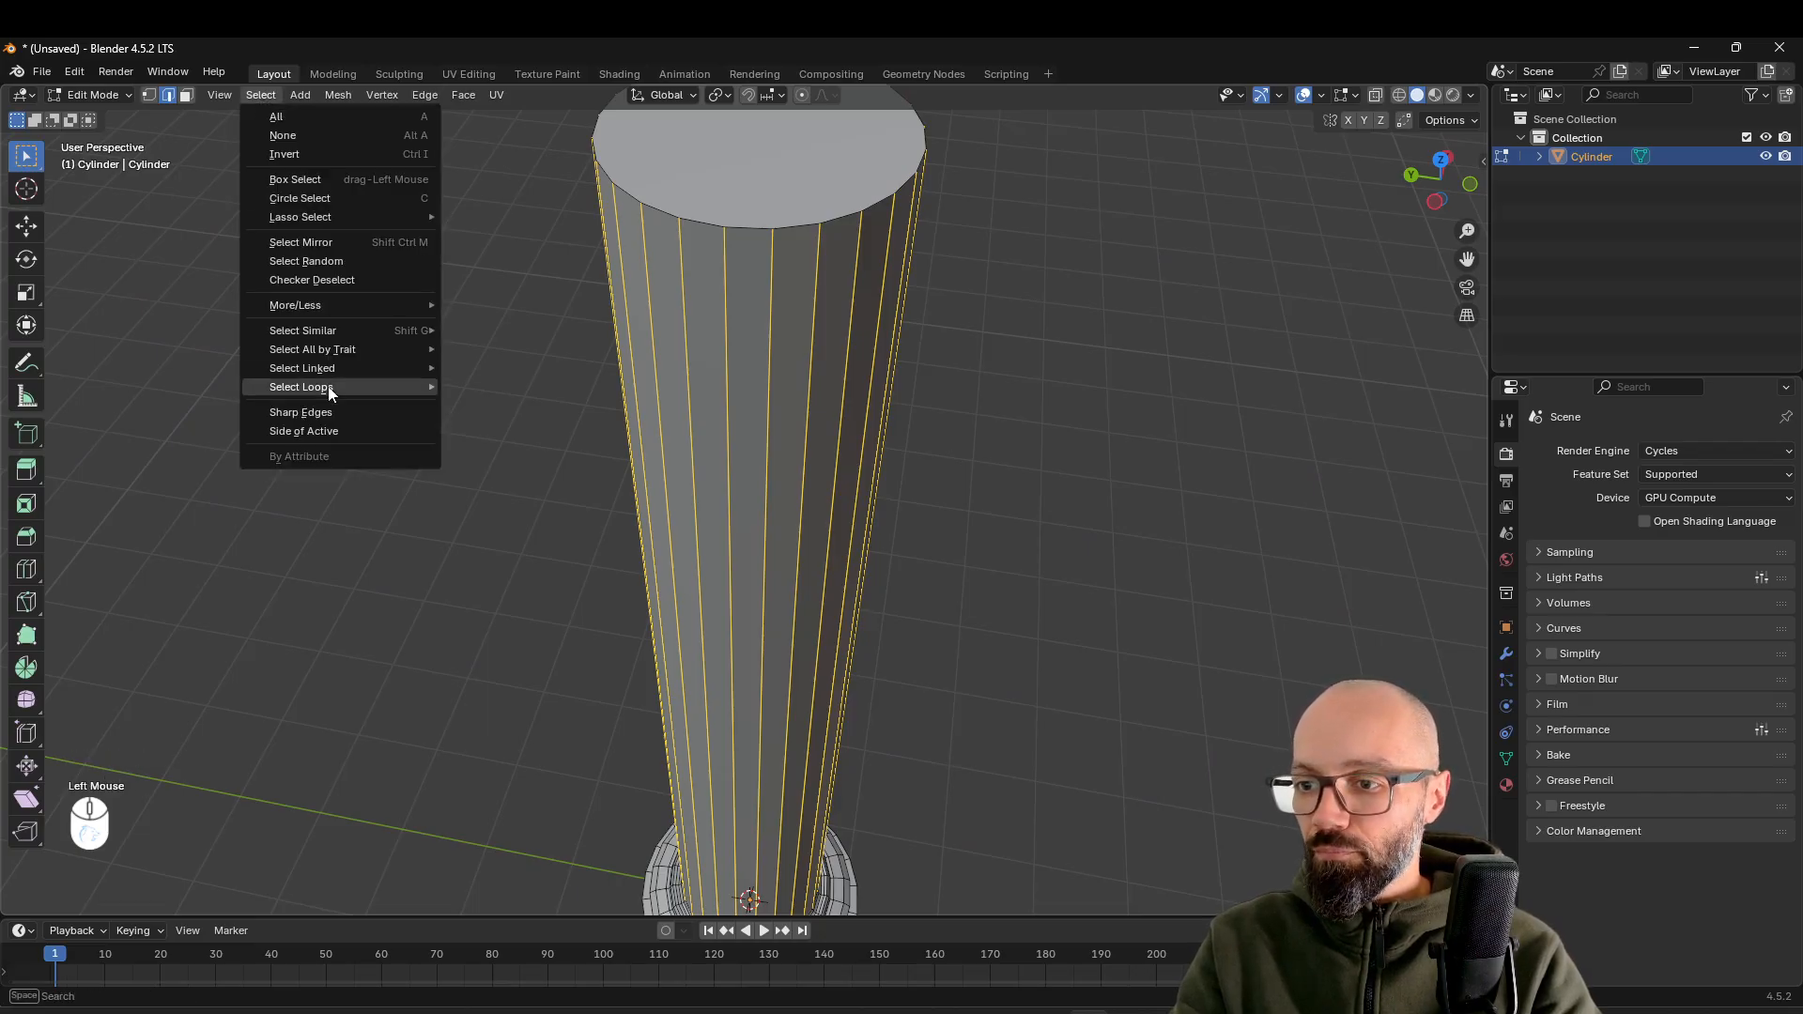
pyautogui.click(335, 282)
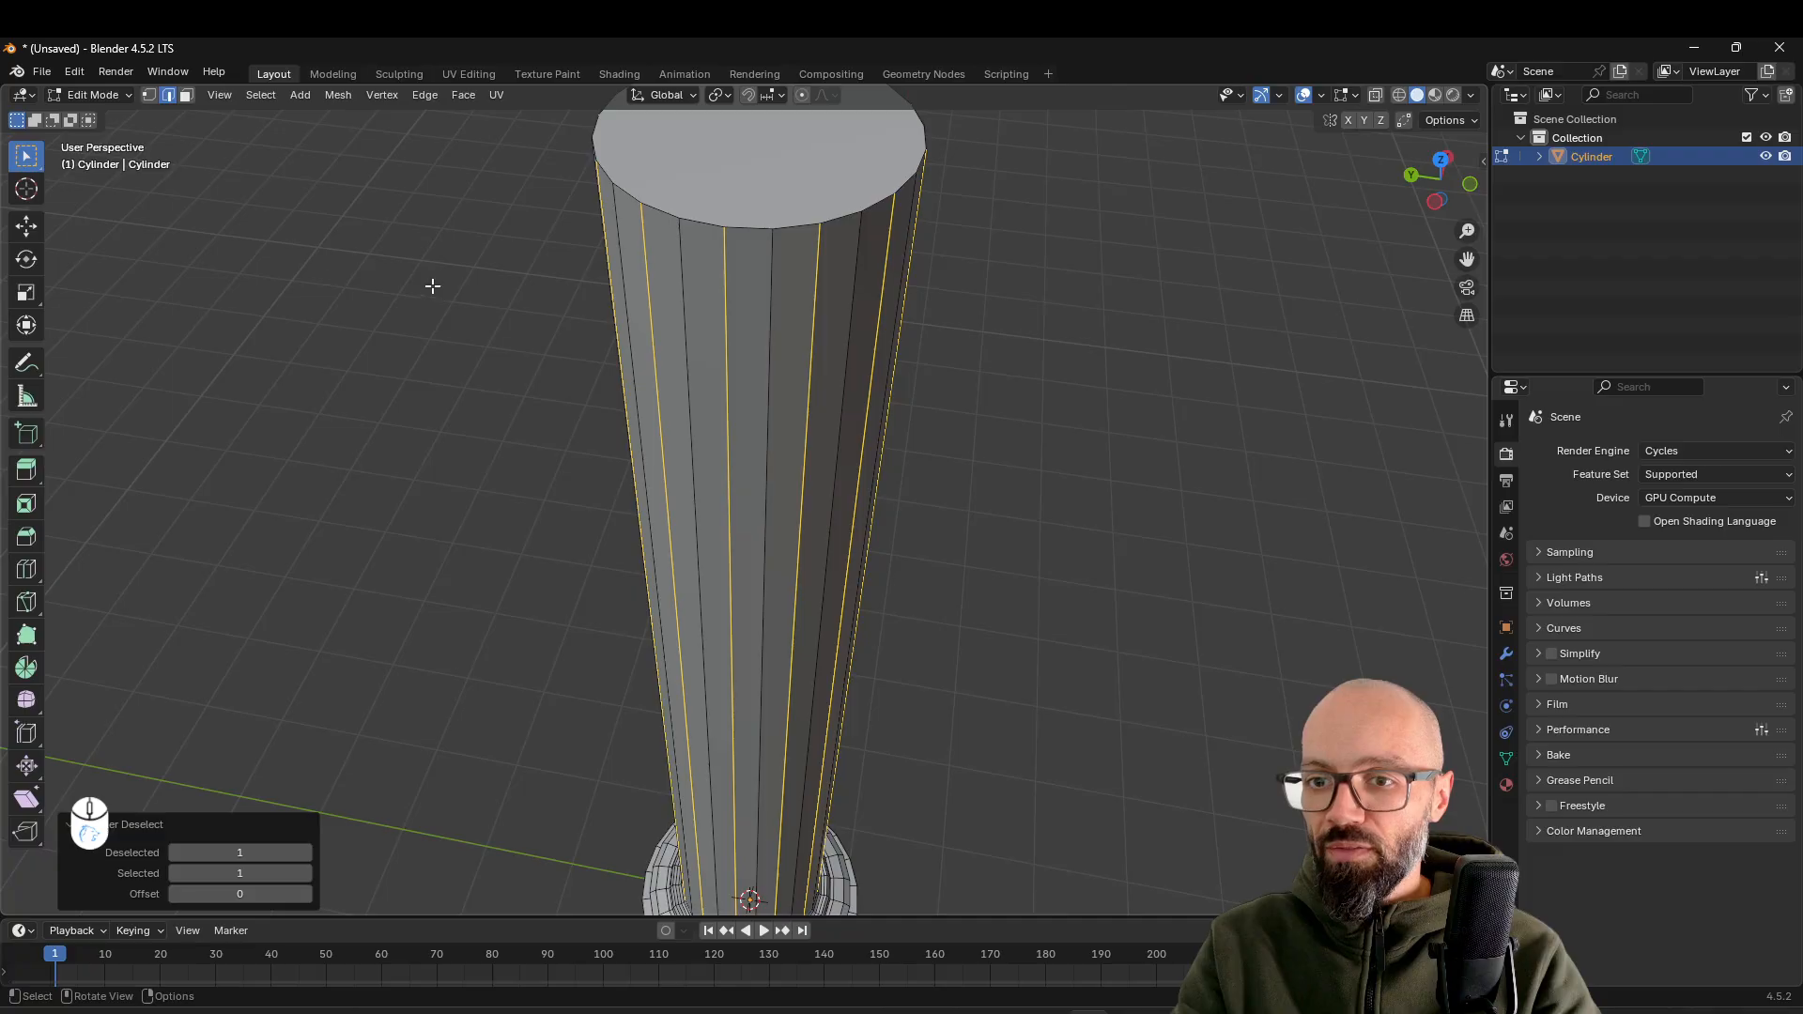
# Scale the alternating vertical edges inward to about 0.873 in X and Y, locking Z, to form the shaft's flutes
pyautogui.scroll(-3, 820, 364)
pyautogui.moveTo(833, 370); pyautogui.dragTo(918, 338, button='middle')
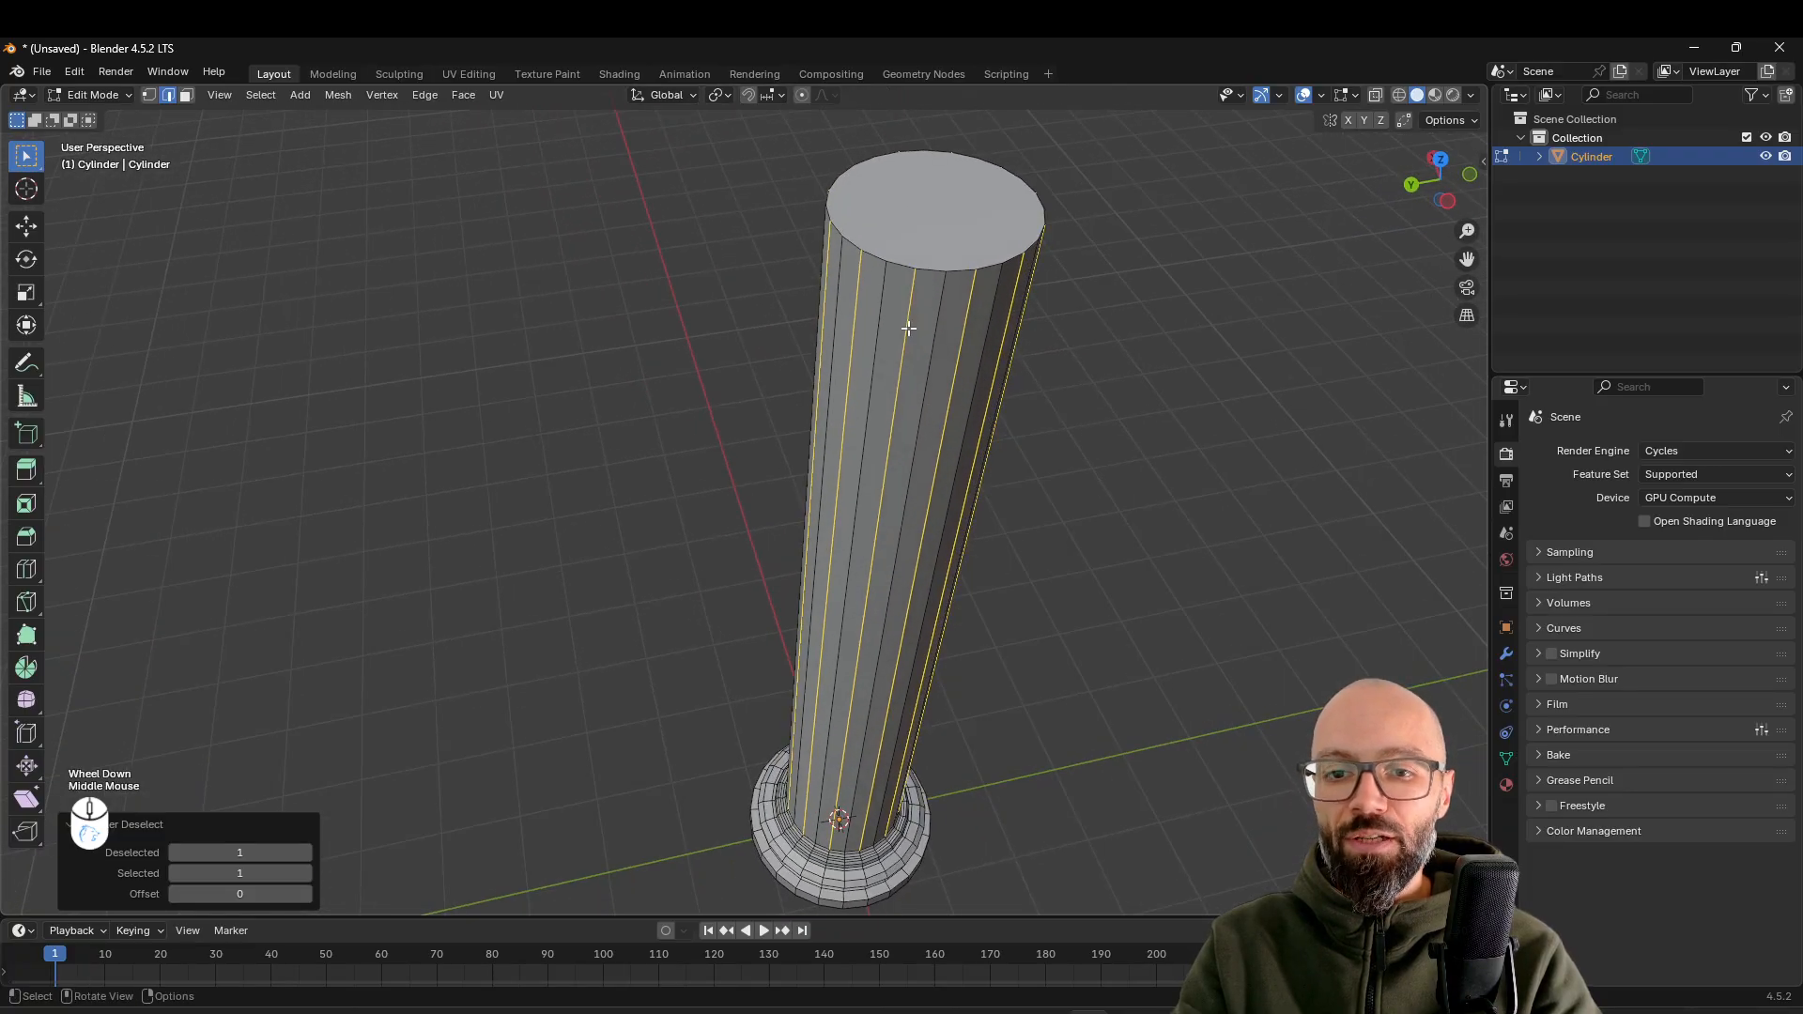
pyautogui.keyDown('shift'); pyautogui.moveTo(1099, 345); pyautogui.dragTo(948, 400, button='middle'); pyautogui.keyUp('shift')
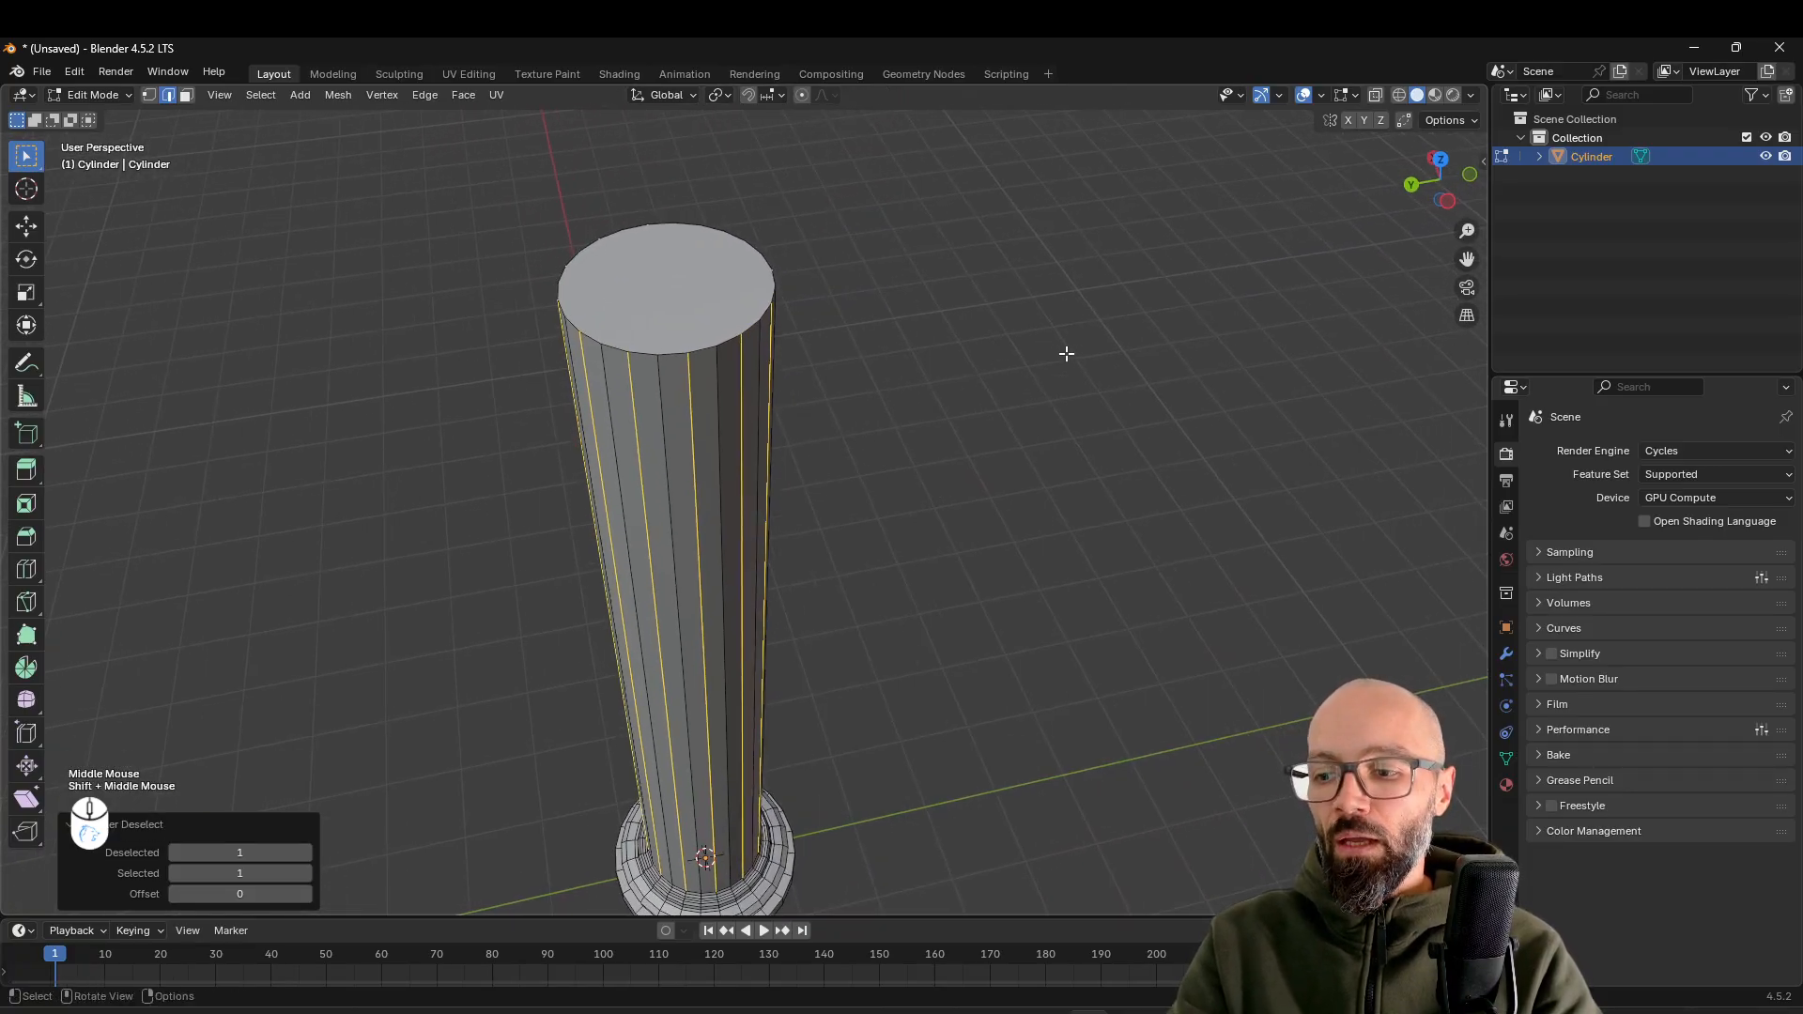
pyautogui.press('s')
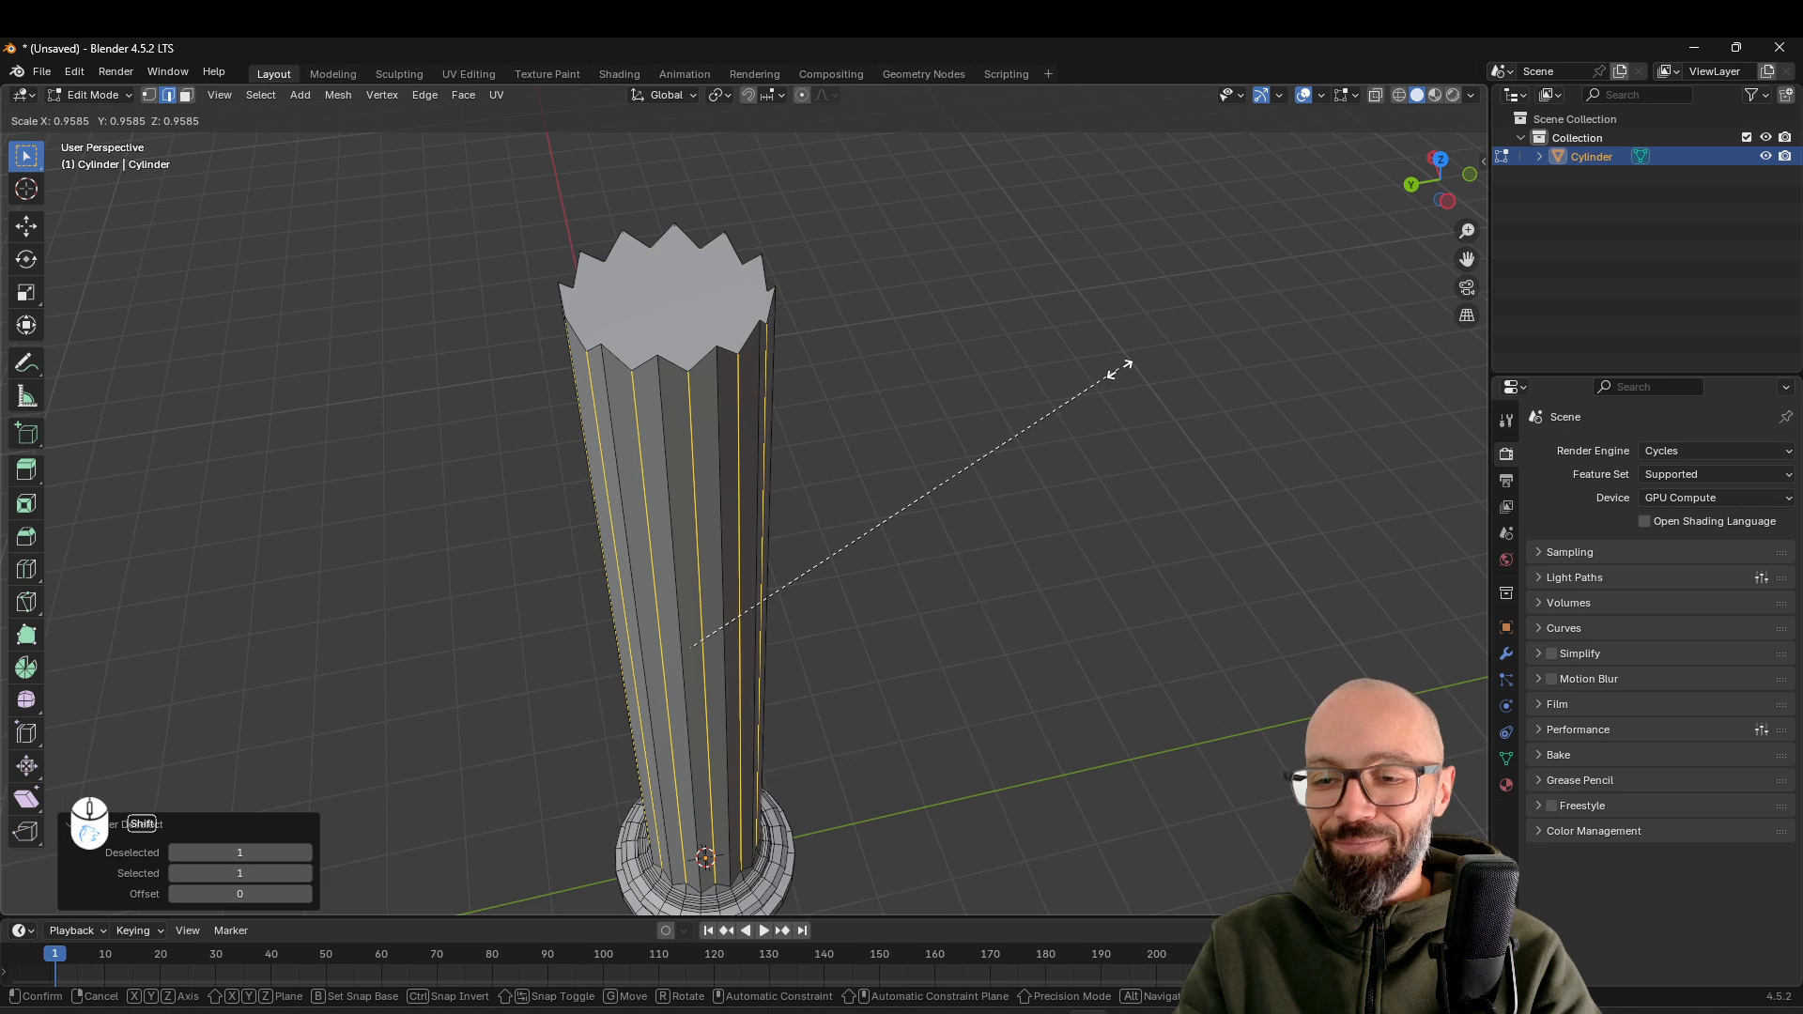
pyautogui.hotkey('shift', 'z')
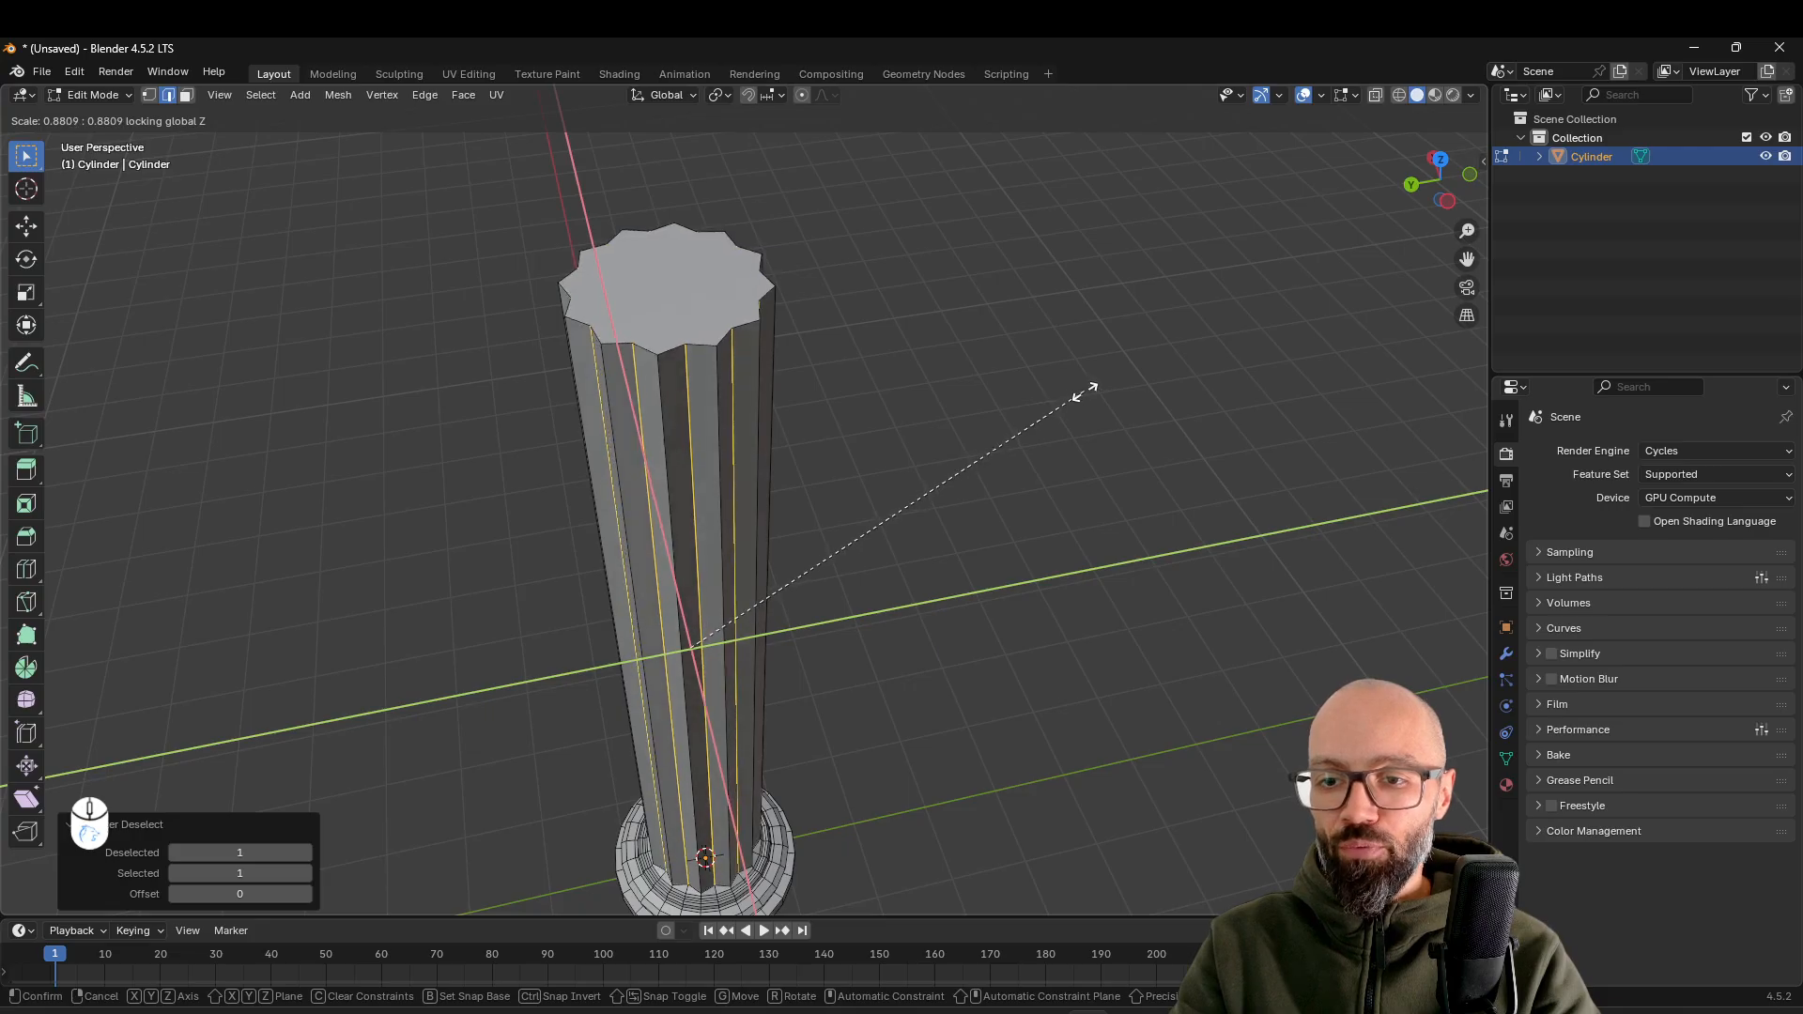
pyautogui.click(1080, 393)
pyautogui.moveTo(827, 606); pyautogui.dragTo(871, 587, button='middle')
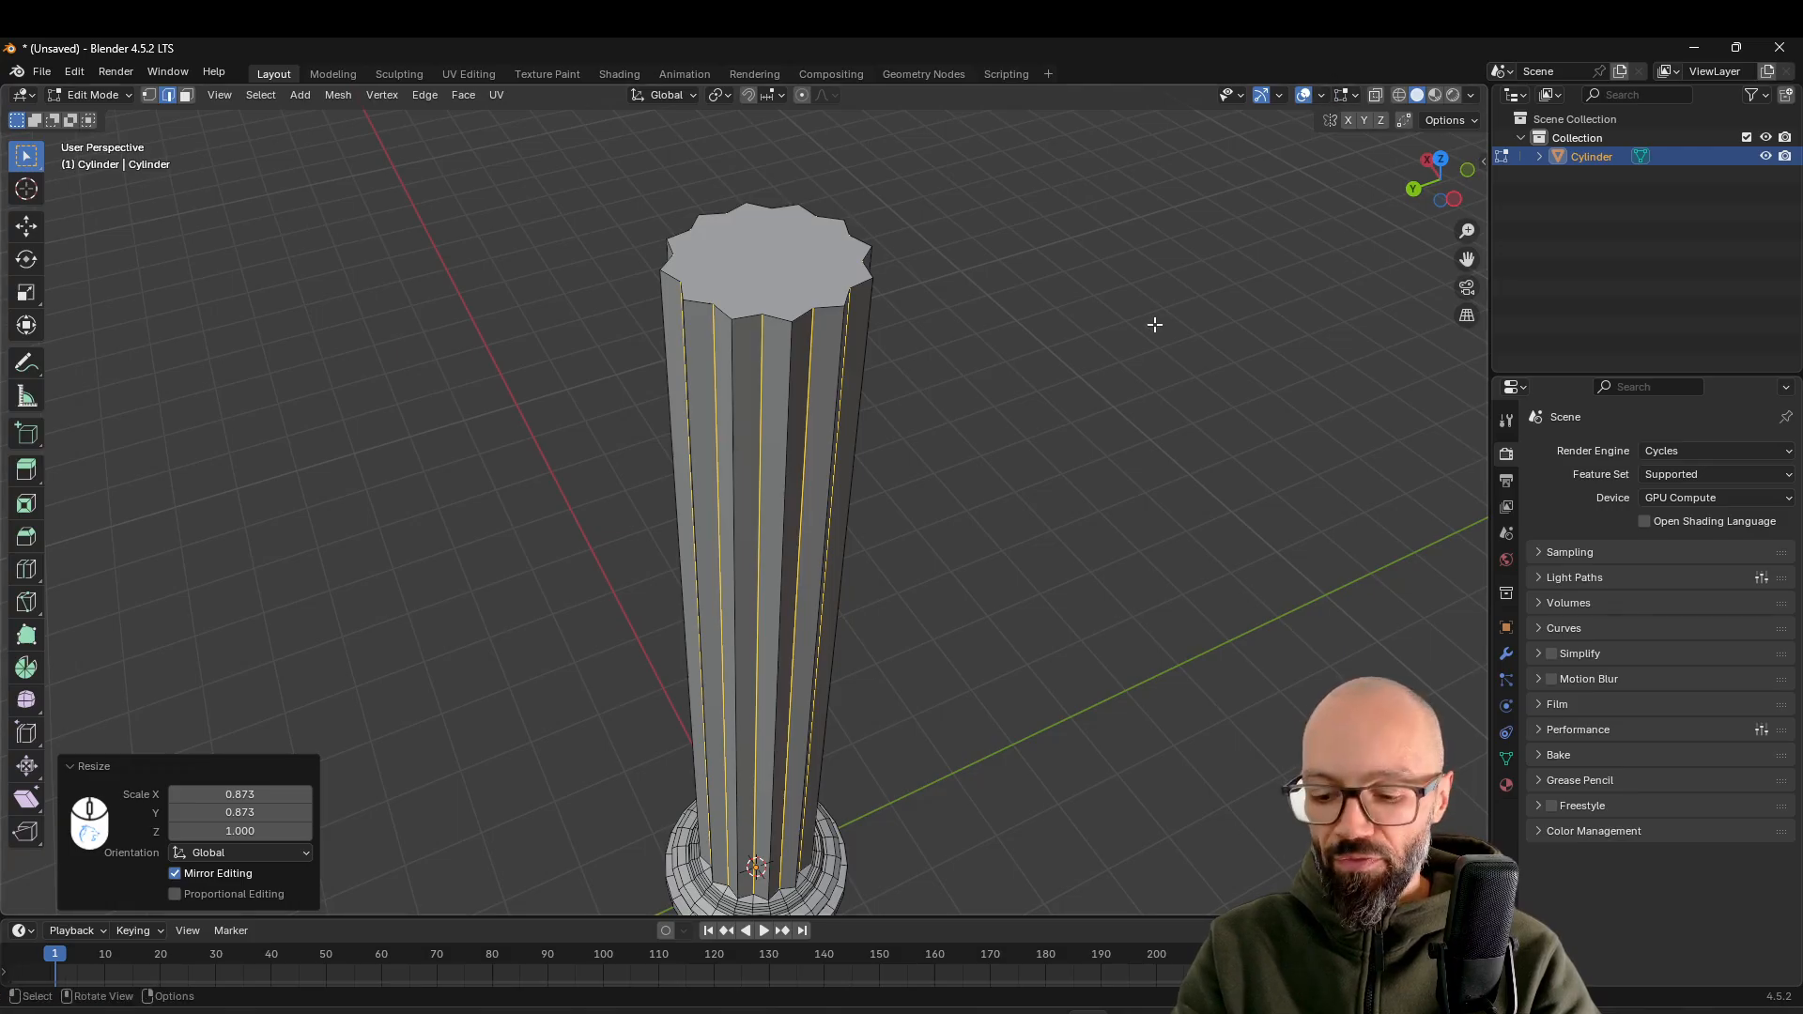
# Show the selection's transform and edge data, select the full ring of fluted shaft faces, and convert to edge selection
pyautogui.press('n')
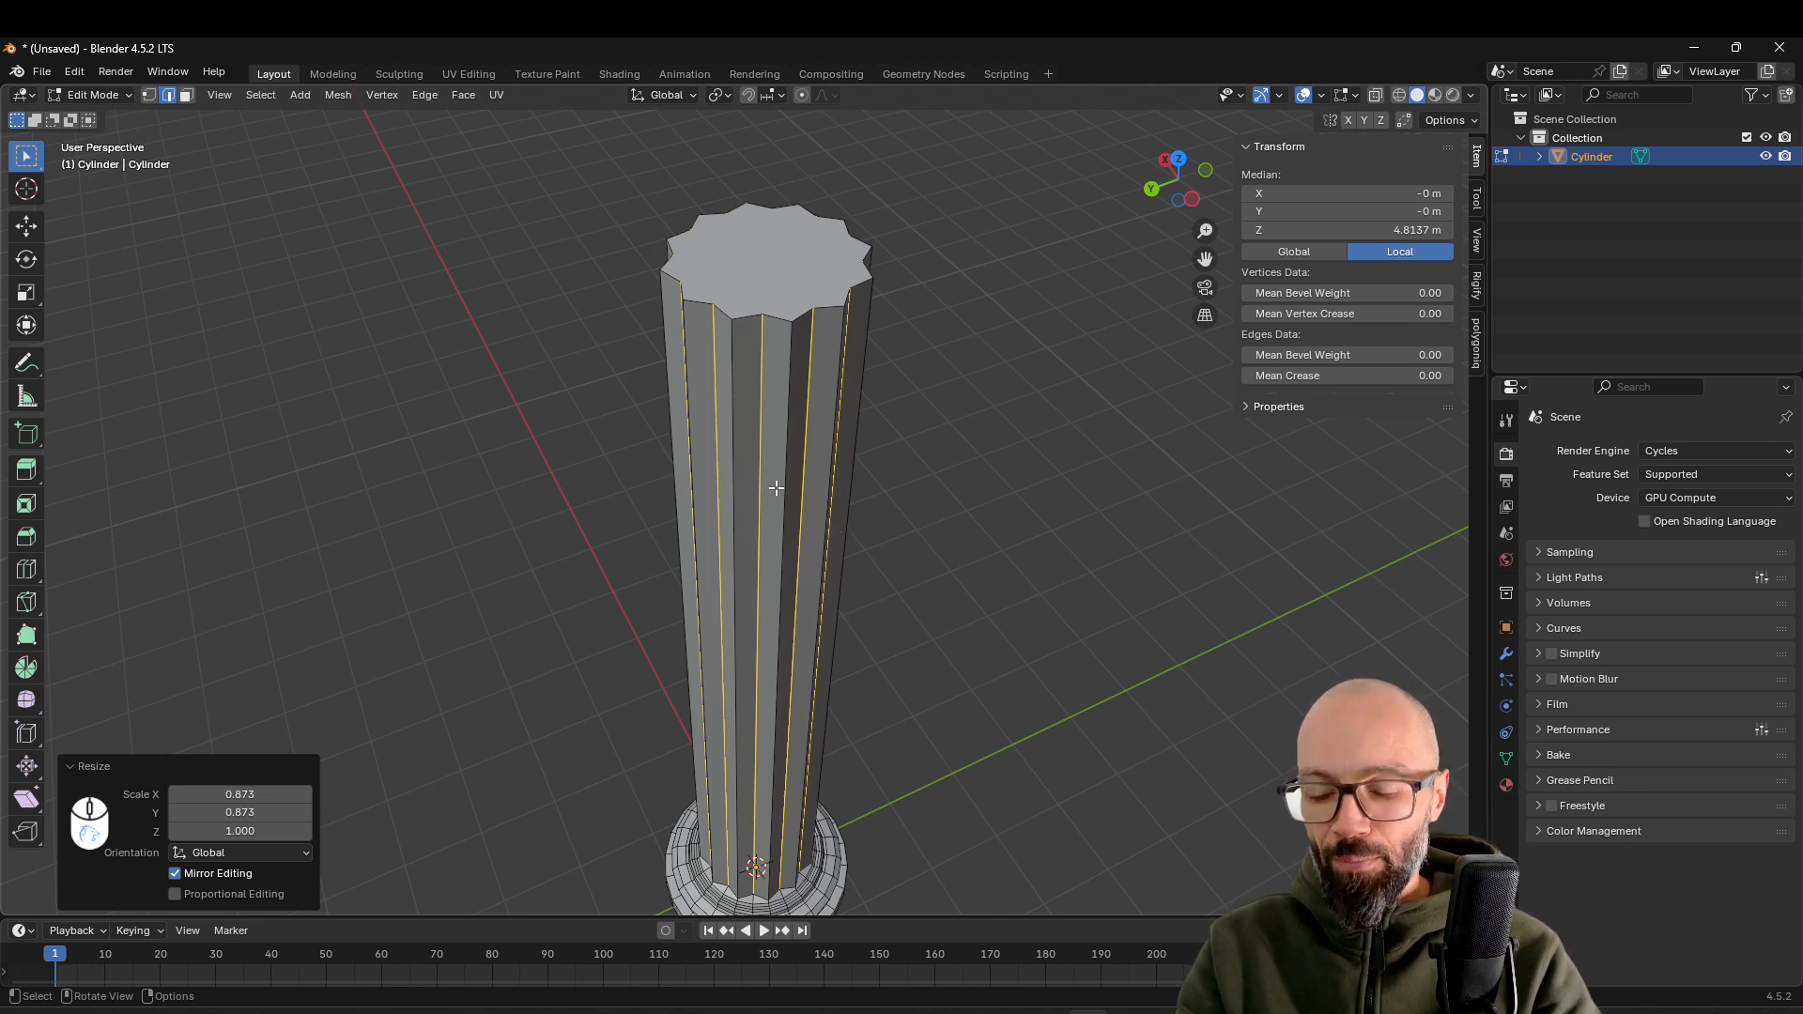
pyautogui.hotkey('alt', 'a')
pyautogui.press('3')
pyautogui.keyDown('alt'); pyautogui.click(791, 392); pyautogui.keyUp('alt')
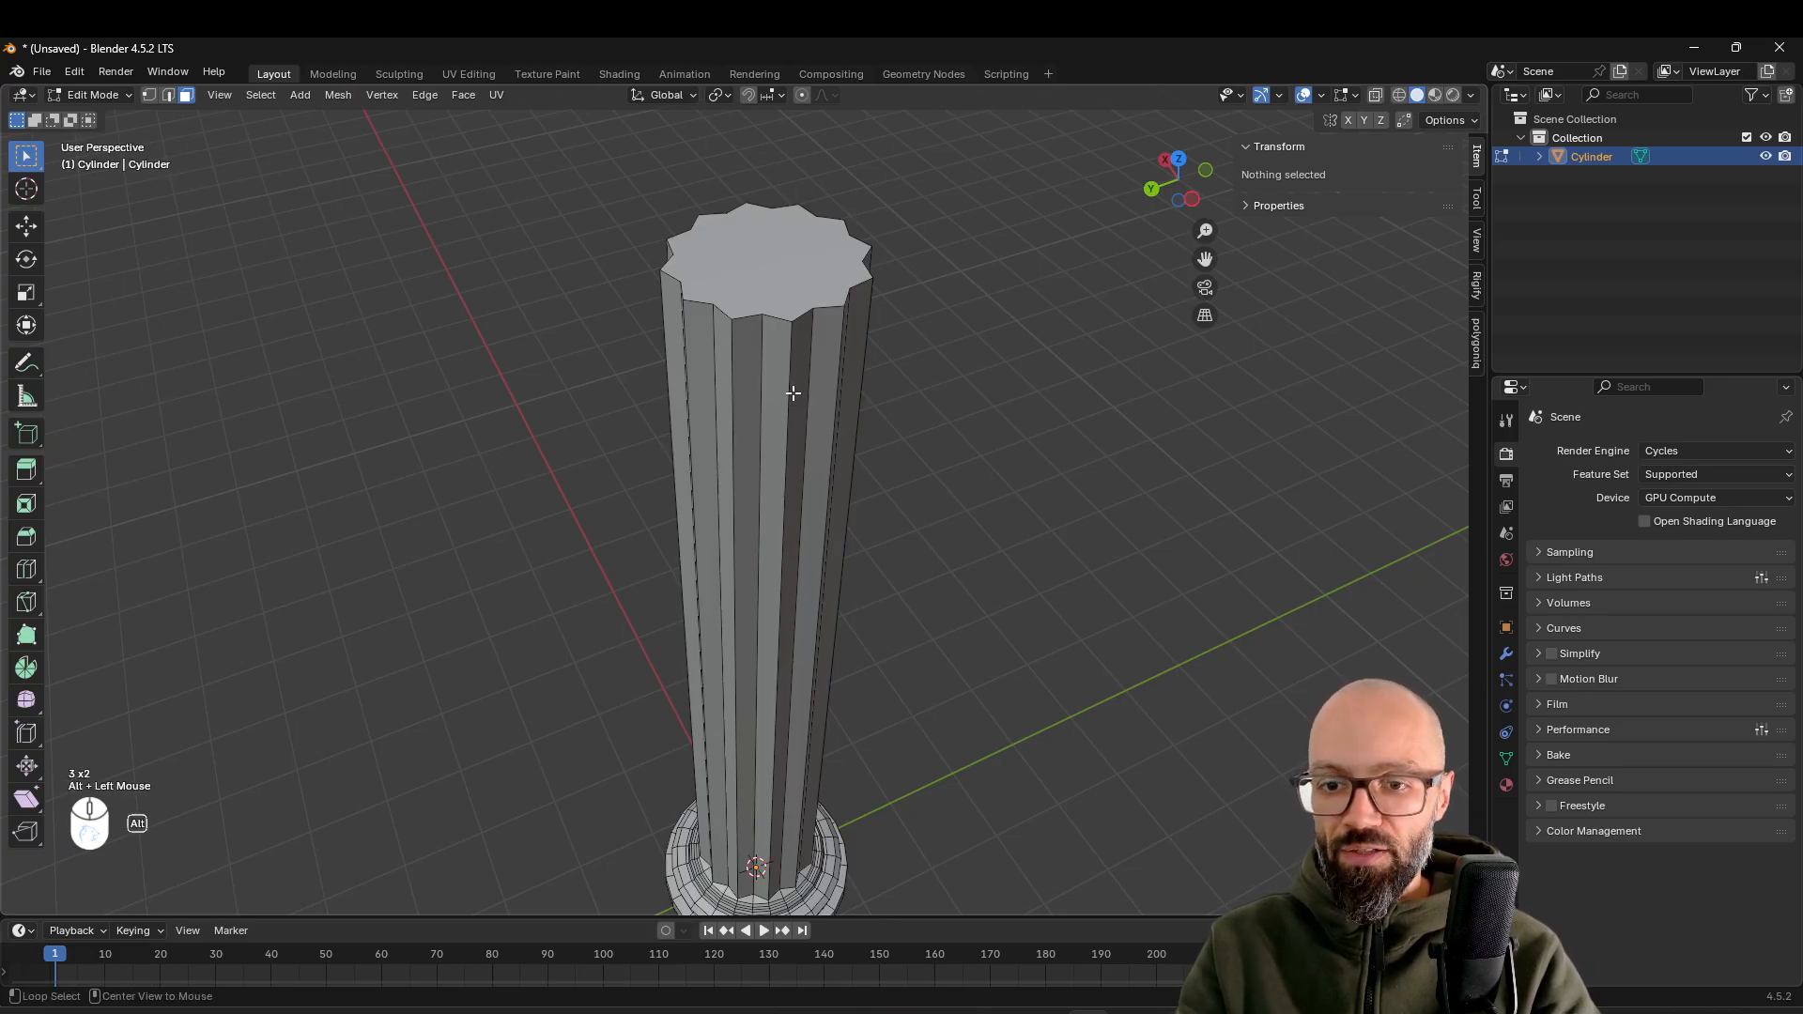
pyautogui.press('2')
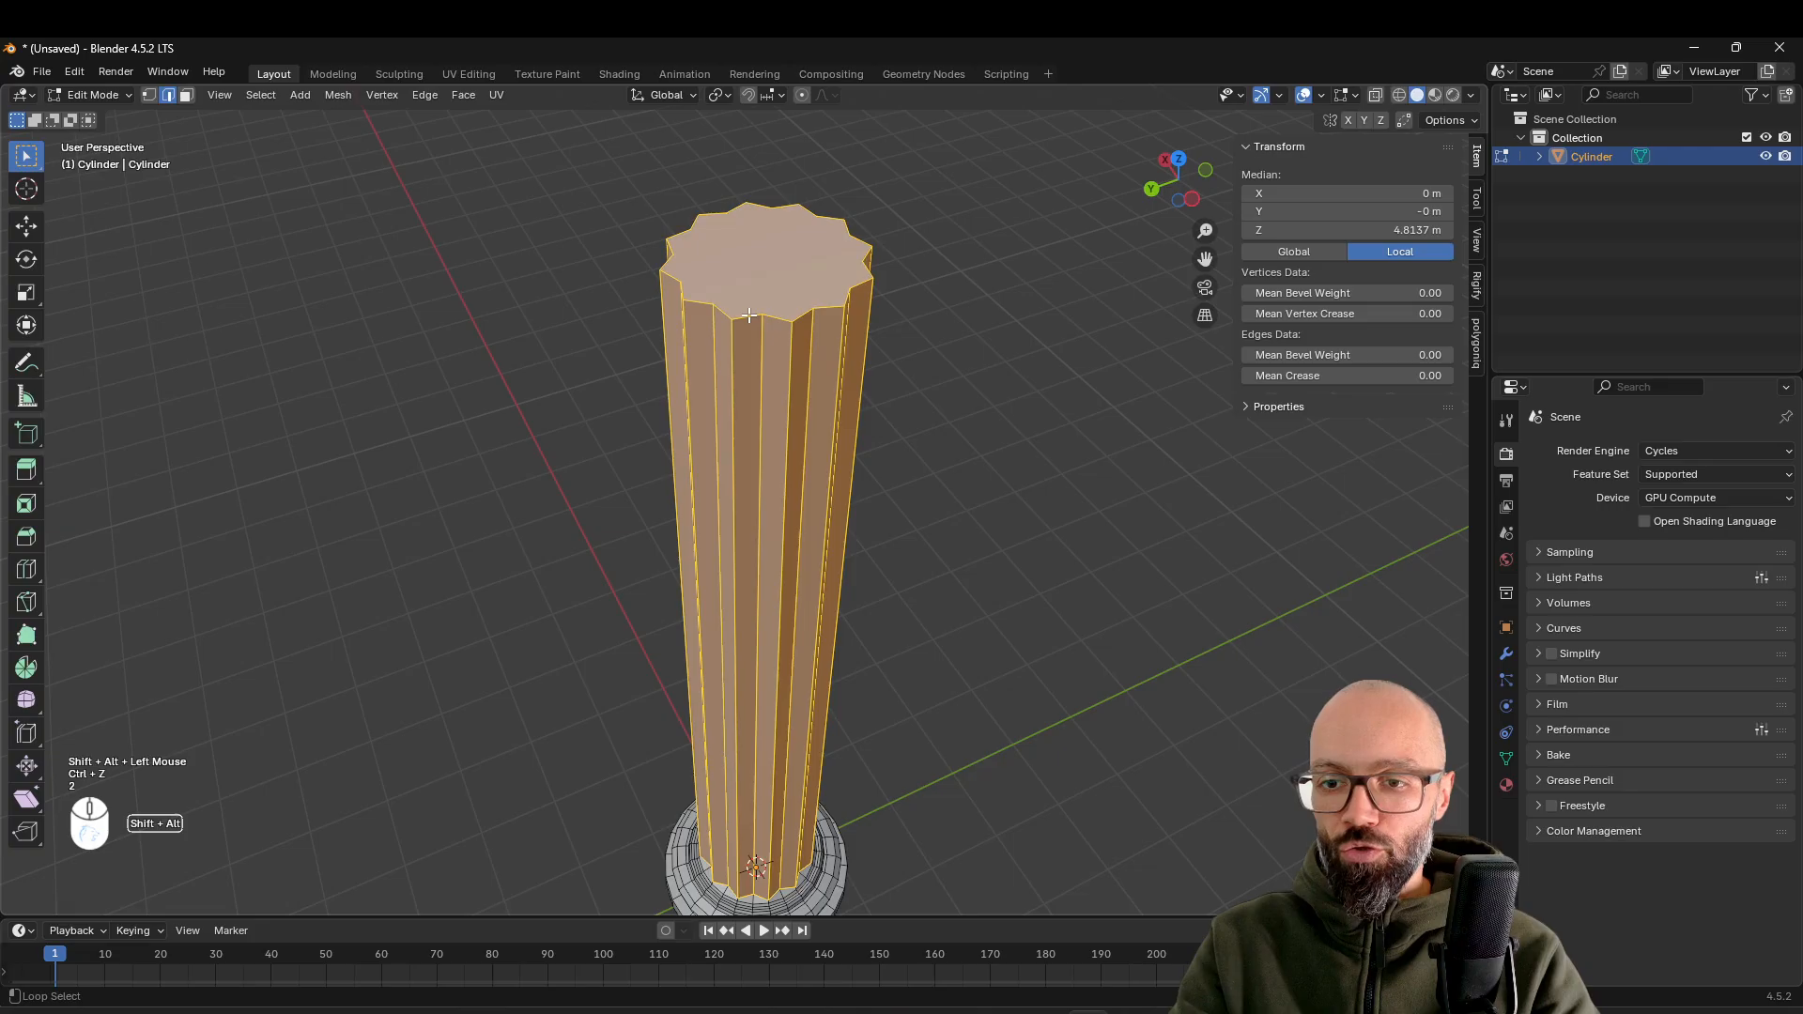
# Deselect the fluted shaft's top and bottom edge loops, keeping only its vertical edges selected
pyautogui.keyDown('alt'); pyautogui.keyDown('shift'); pyautogui.click(749, 316); pyautogui.keyUp('shift'); pyautogui.keyUp('alt')
pyautogui.keyDown('shift'); pyautogui.moveTo(882, 704); pyautogui.dragTo(815, 431, button='middle'); pyautogui.keyUp('shift')
pyautogui.keyDown('shift'); pyautogui.scroll(2, 814, 432); pyautogui.keyUp('shift')
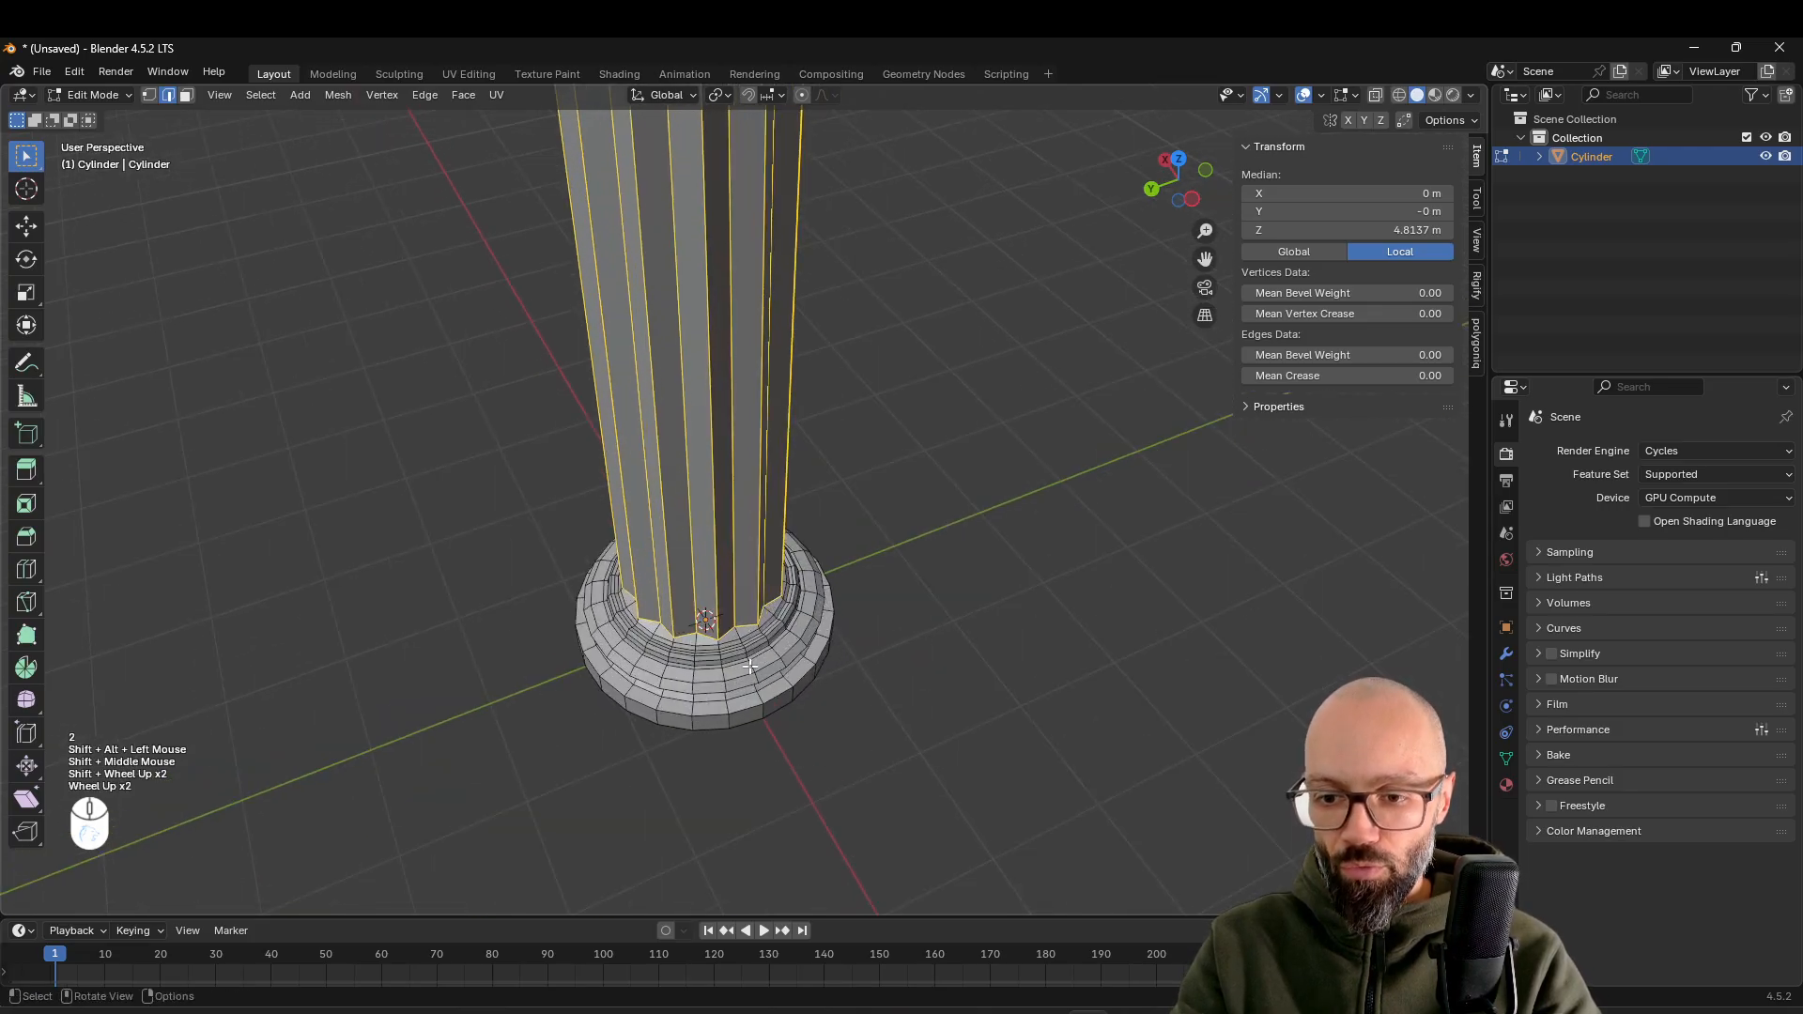
pyautogui.scroll(4, 711, 716)
pyautogui.scroll(-2, 594, 689)
# Set the mean crease of the selected vertical shaft edges to 1.00
pyautogui.keyDown('shift'); pyautogui.moveTo(624, 693); pyautogui.dragTo(794, 609, button='middle'); pyautogui.keyUp('shift')
pyautogui.keyDown('shift'); pyautogui.scroll(-1, 793, 609); pyautogui.keyUp('shift')
pyautogui.scroll(-2, 789, 567)
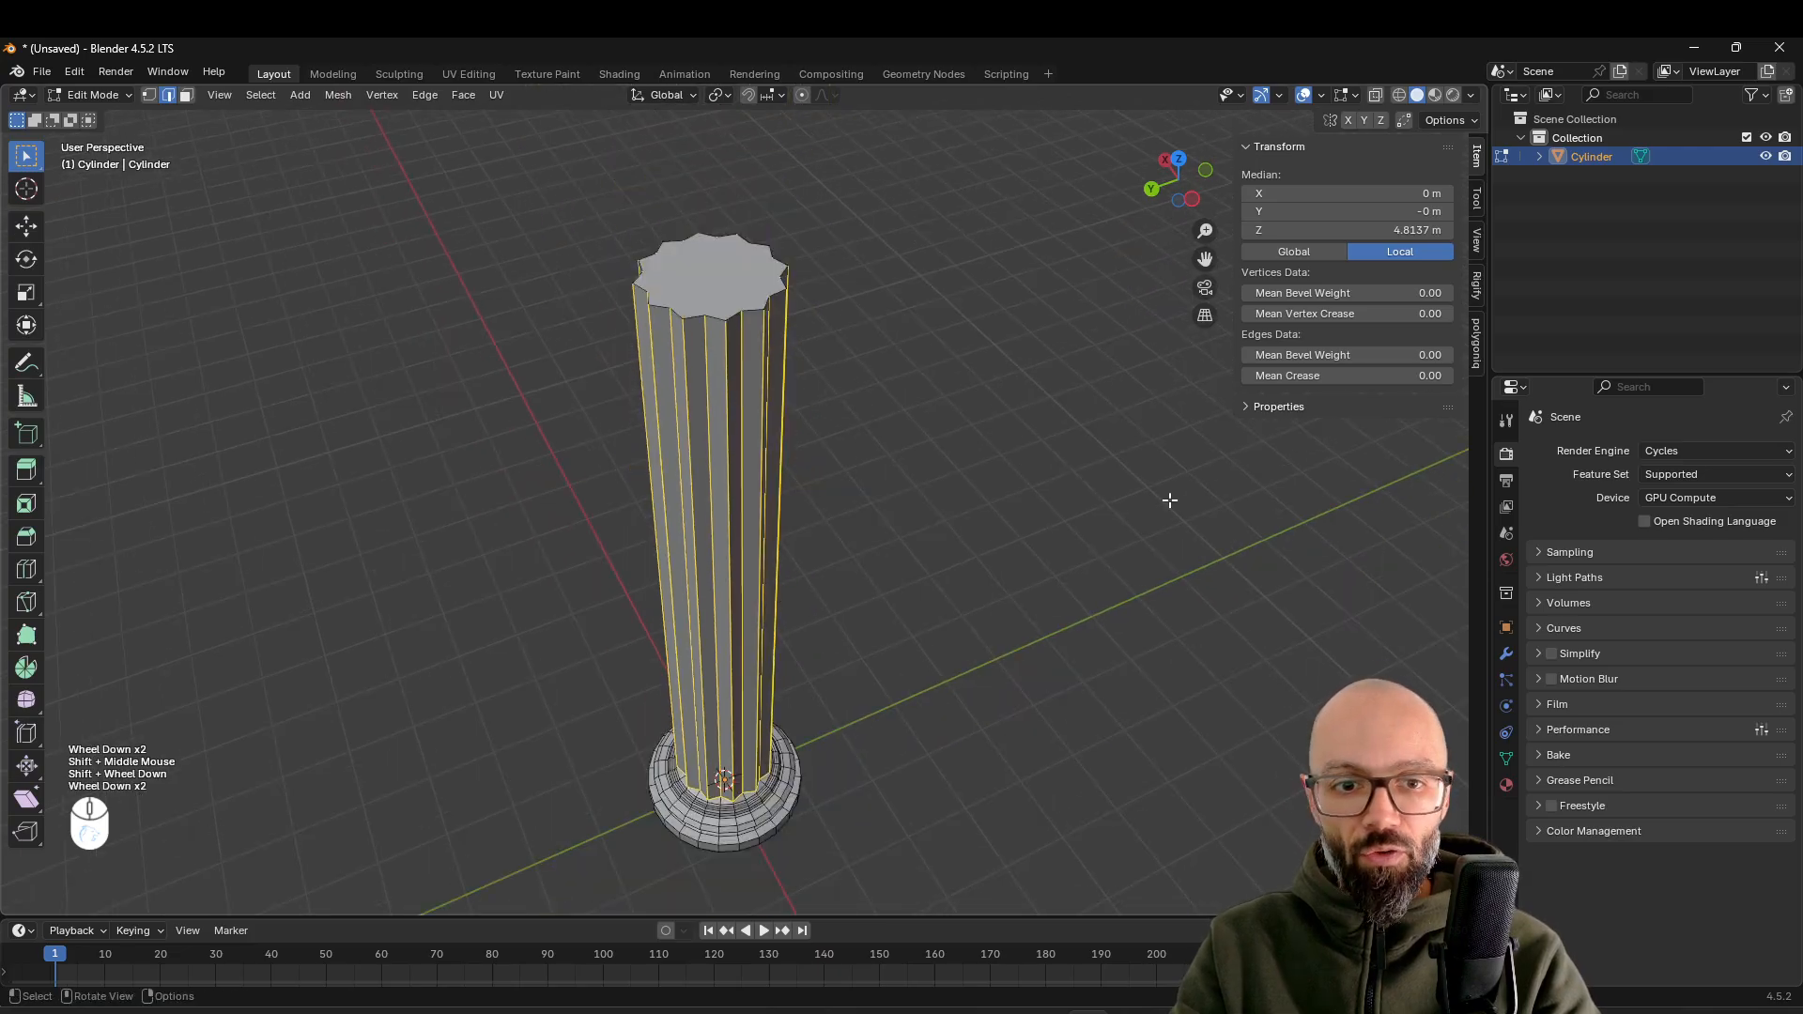
pyautogui.moveTo(1294, 372); pyautogui.dragTo(1408, 374)
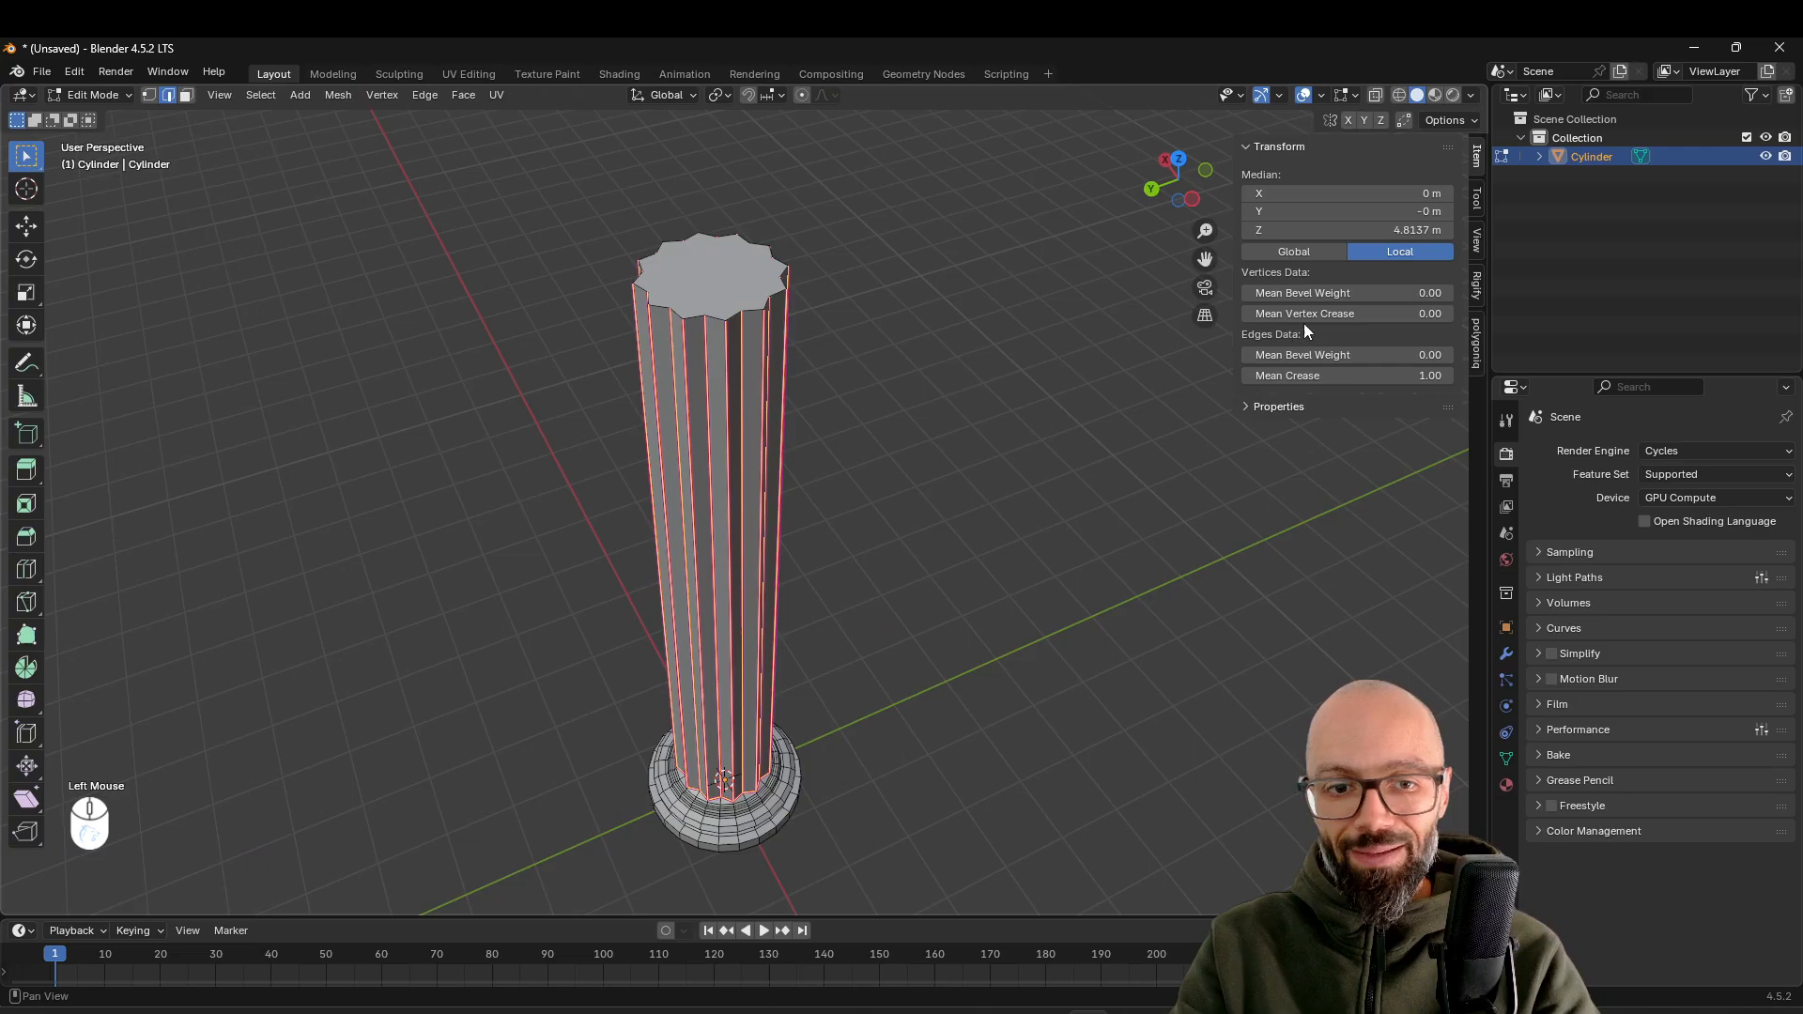
pyautogui.scroll(3, 747, 549)
pyautogui.scroll(-1, 762, 549)
pyautogui.scroll(-1, 762, 550)
pyautogui.moveTo(817, 523)
pyautogui.mouseDown(button='middle')
pyautogui.moveTo(789, 551)
pyautogui.moveTo(833, 547)
pyautogui.moveTo(803, 543)
pyautogui.mouseUp(button='middle')
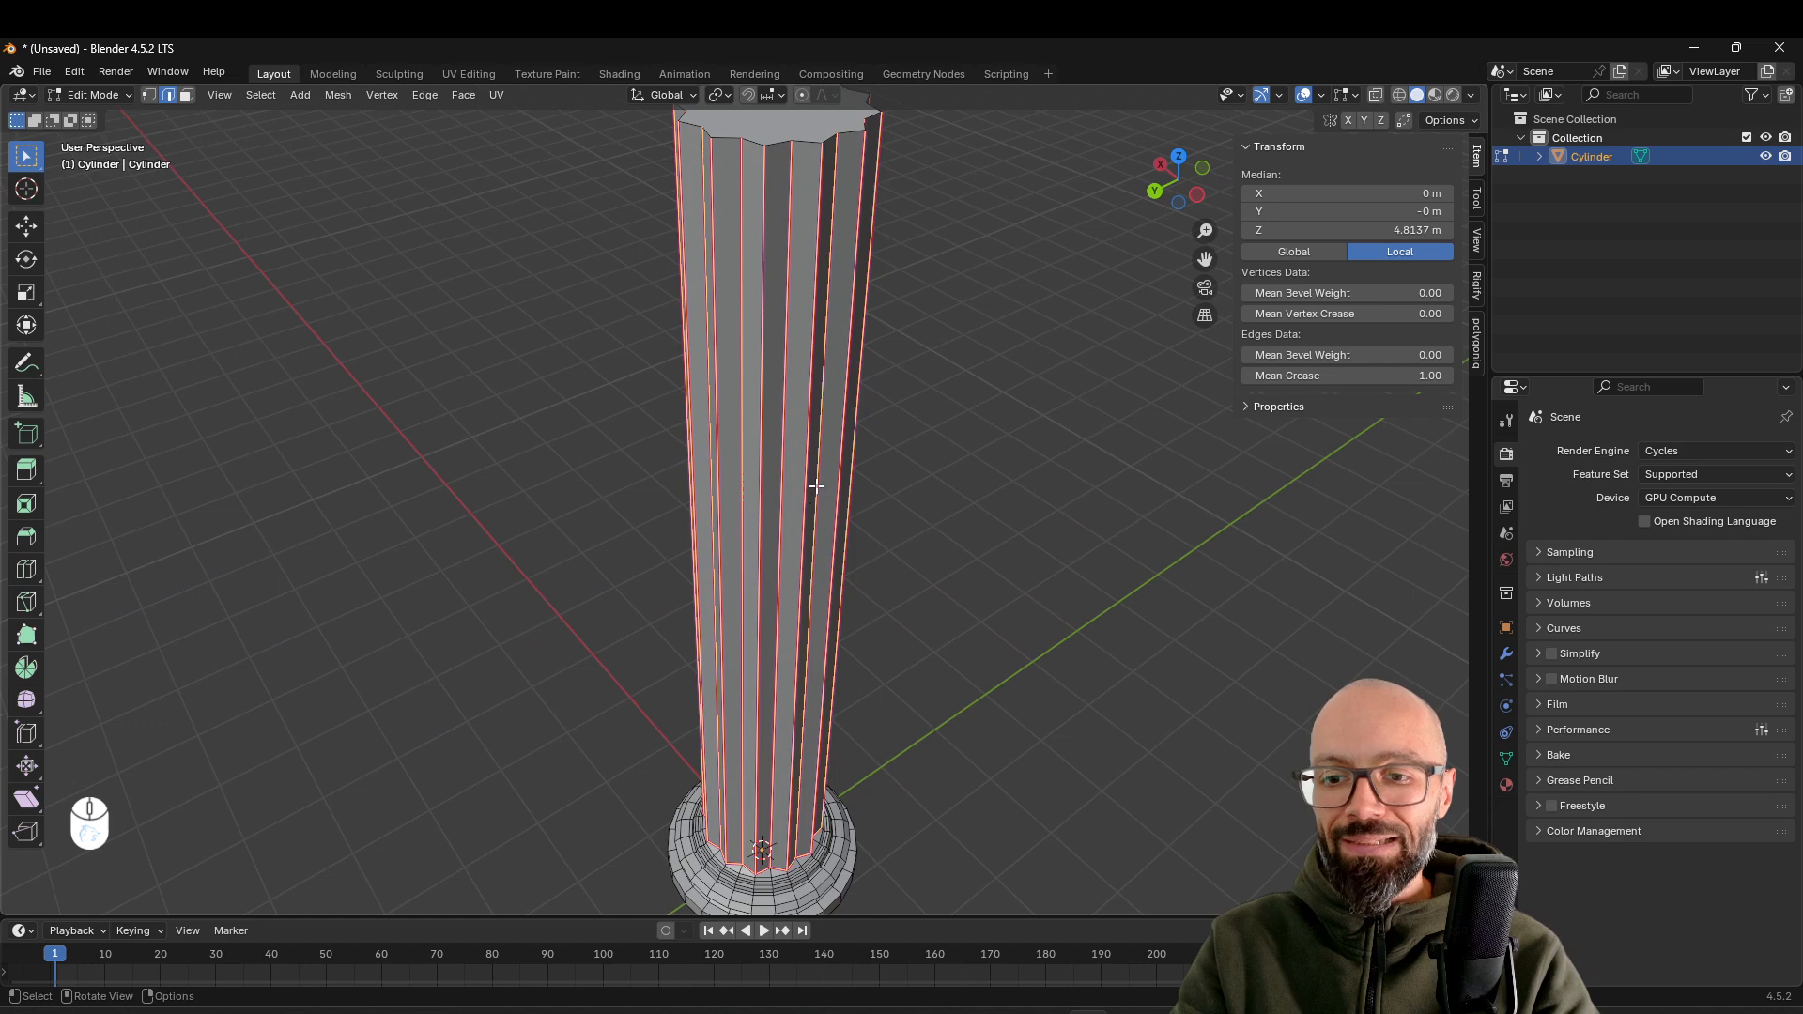
# Select the closed edge loop outlining the column's fluted top face
pyautogui.scroll(-2, 798, 320)
pyautogui.keyDown('shift'); pyautogui.moveTo(857, 285); pyautogui.dragTo(803, 434, button='middle'); pyautogui.keyUp('shift')
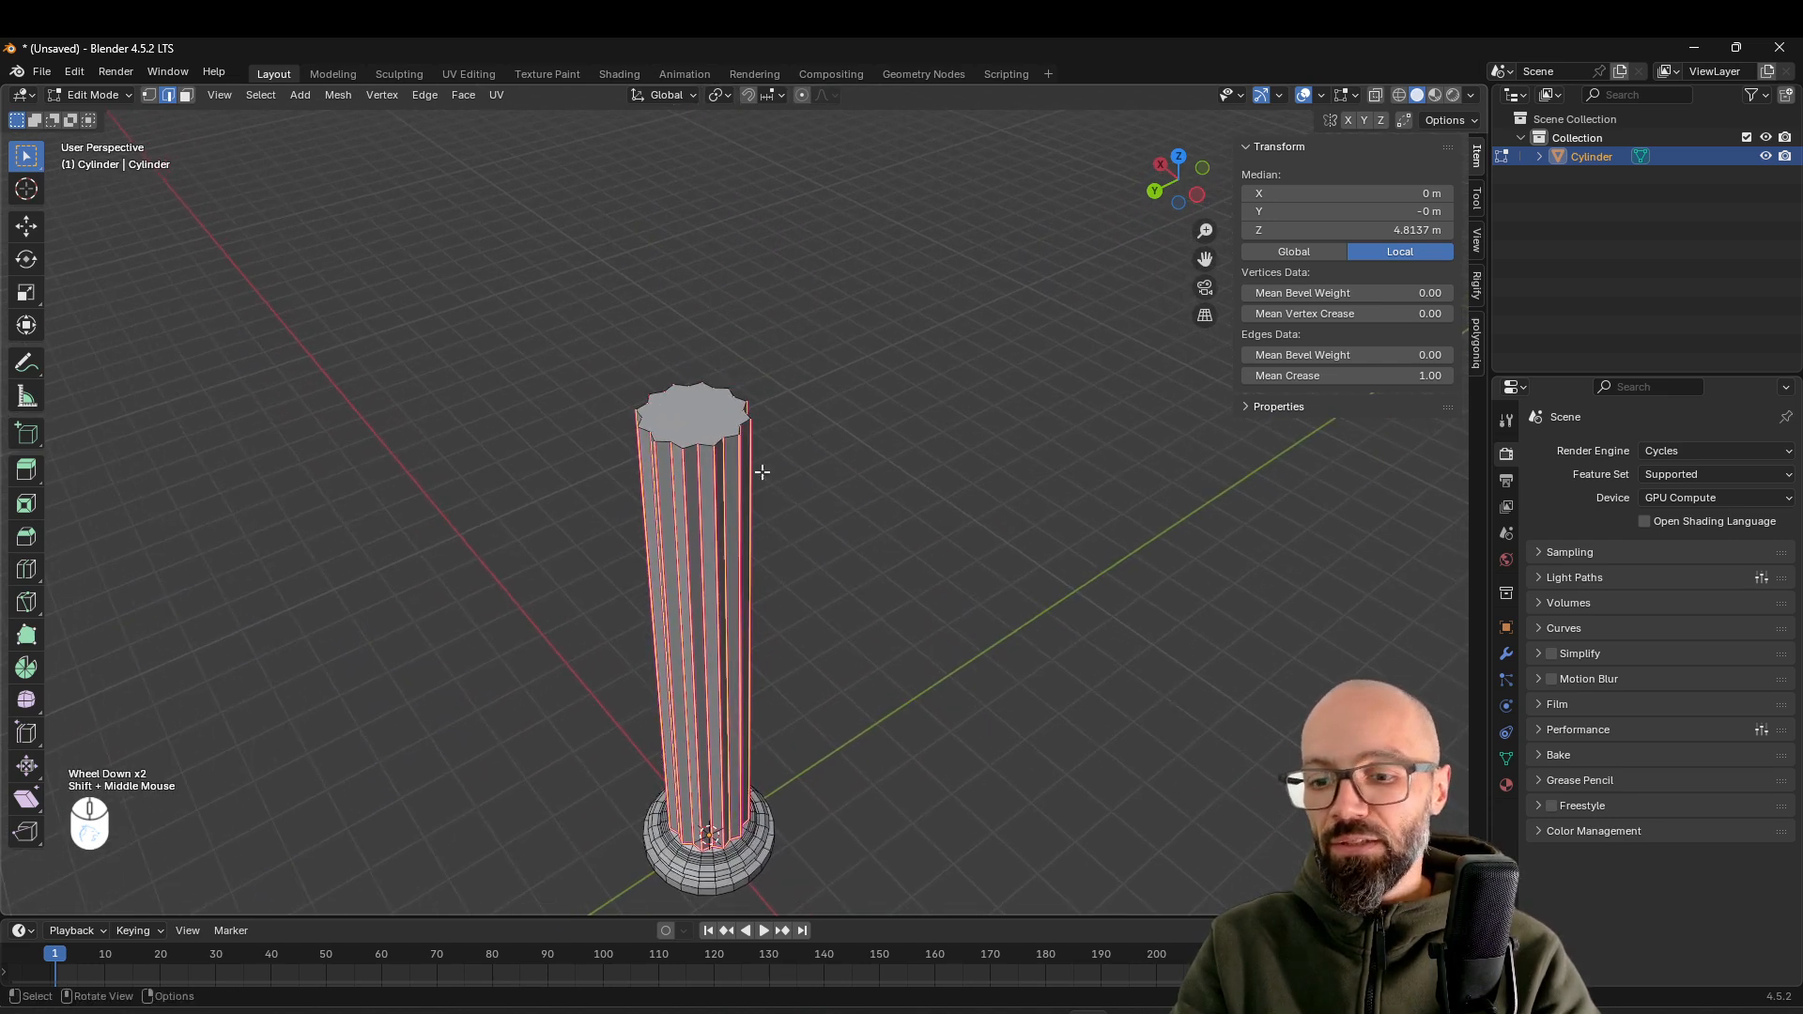
pyautogui.scroll(4, 705, 446)
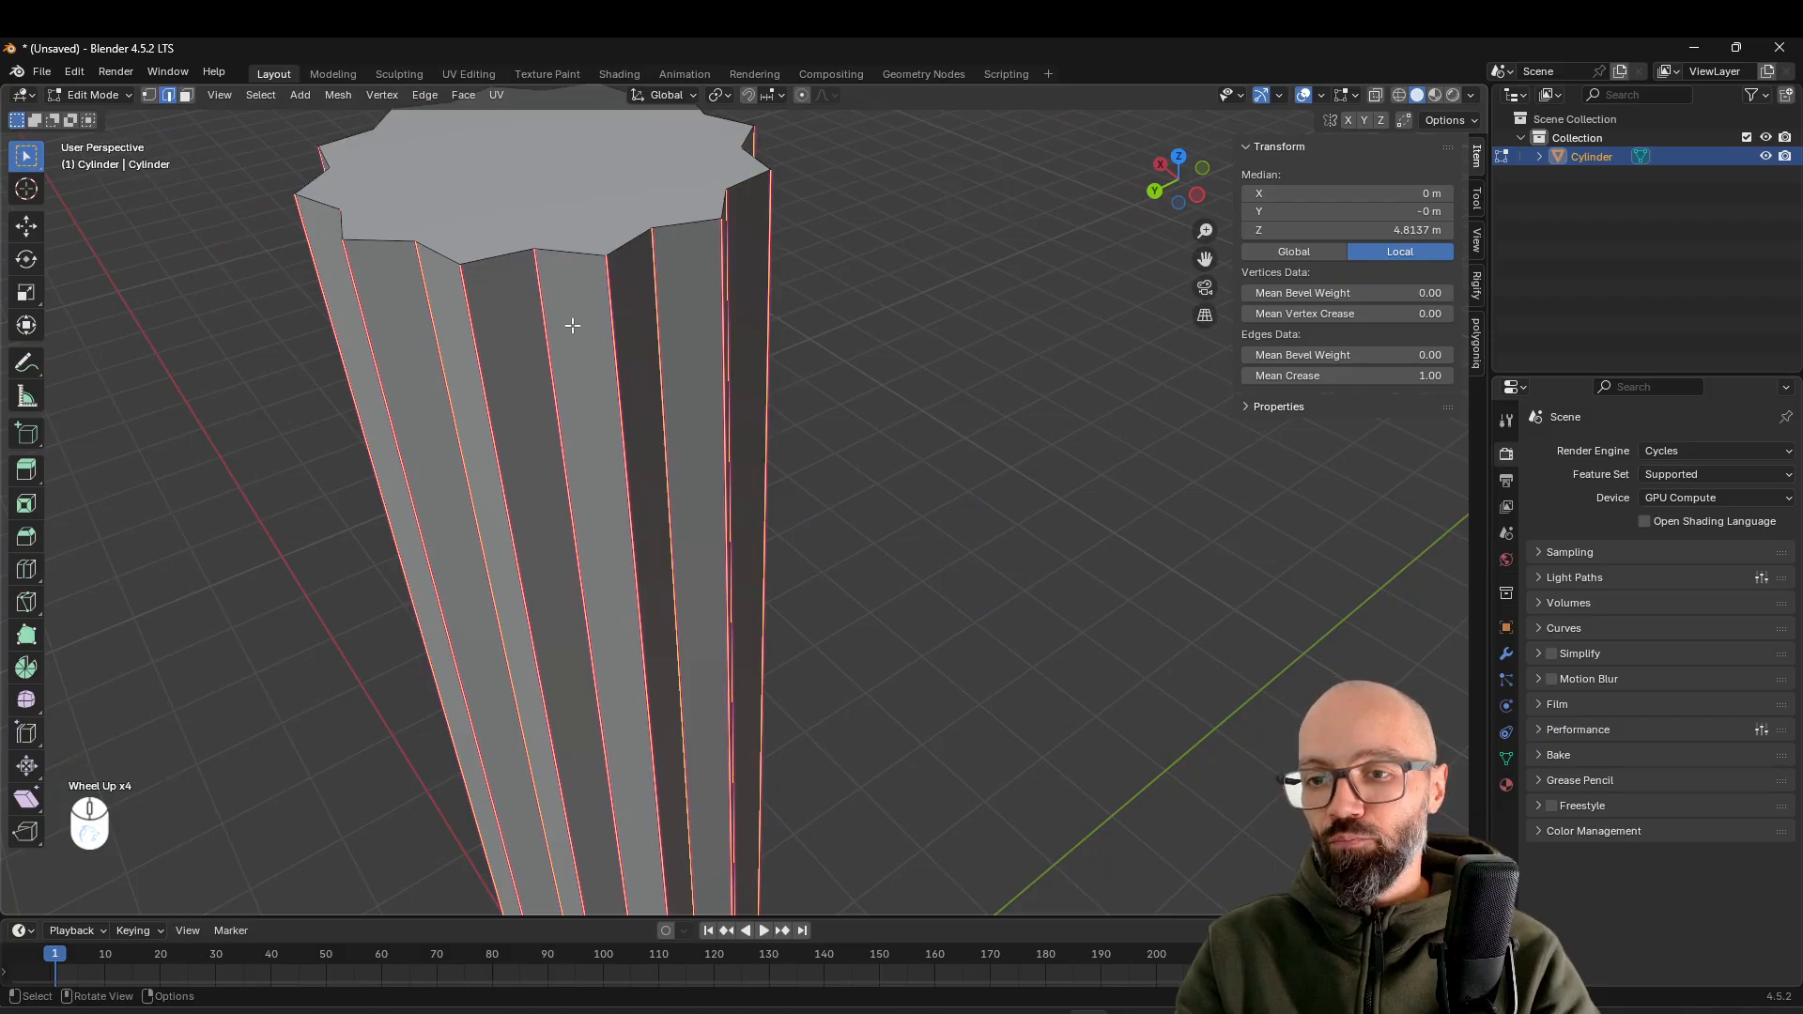
pyautogui.press('2')
pyautogui.keyDown('alt'); pyautogui.click(612, 268); pyautogui.keyUp('alt')
pyautogui.scroll(-1, 657, 355)
pyautogui.keyDown('shift'); pyautogui.scroll(2, 667, 356); pyautogui.keyUp('shift')
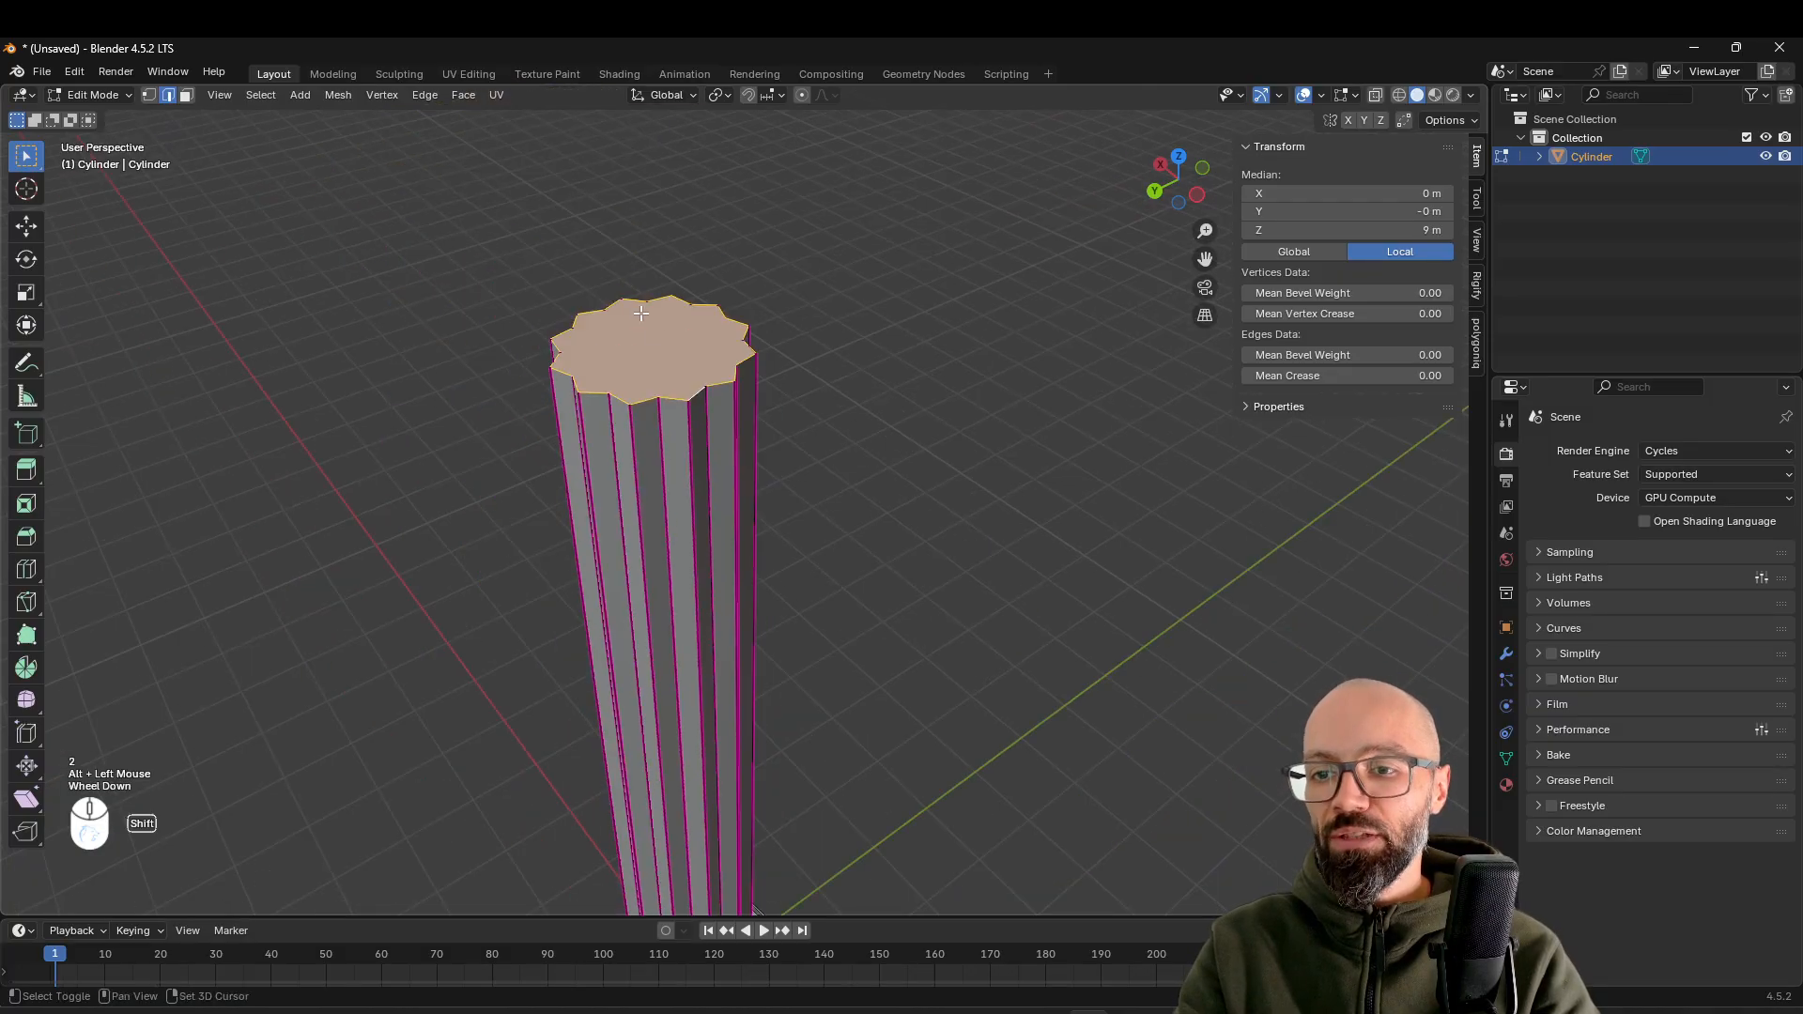
pyautogui.keyDown('shift'); pyautogui.moveTo(669, 356); pyautogui.dragTo(671, 399, button='middle'); pyautogui.keyUp('shift')
pyautogui.scroll(2, 671, 399)
pyautogui.press('3')
pyautogui.click(642, 291)
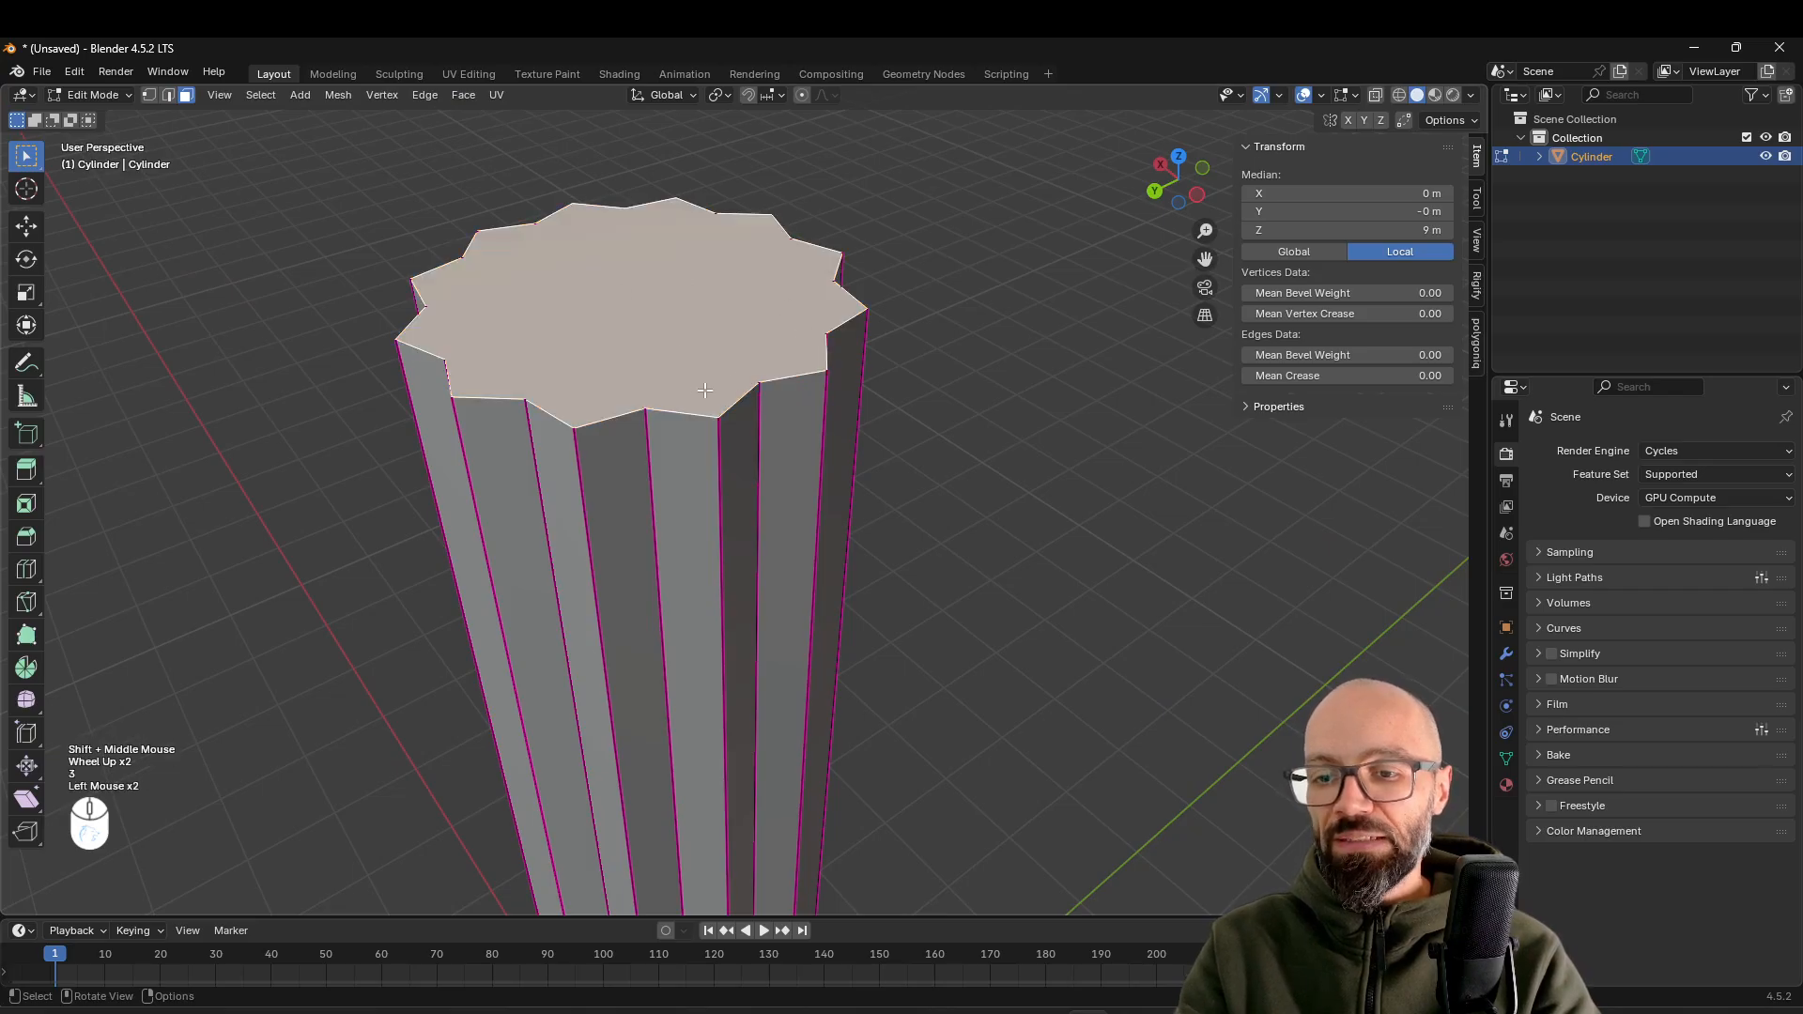
pyautogui.press('2')
pyautogui.keyDown('alt'); pyautogui.click(676, 413); pyautogui.keyUp('alt')
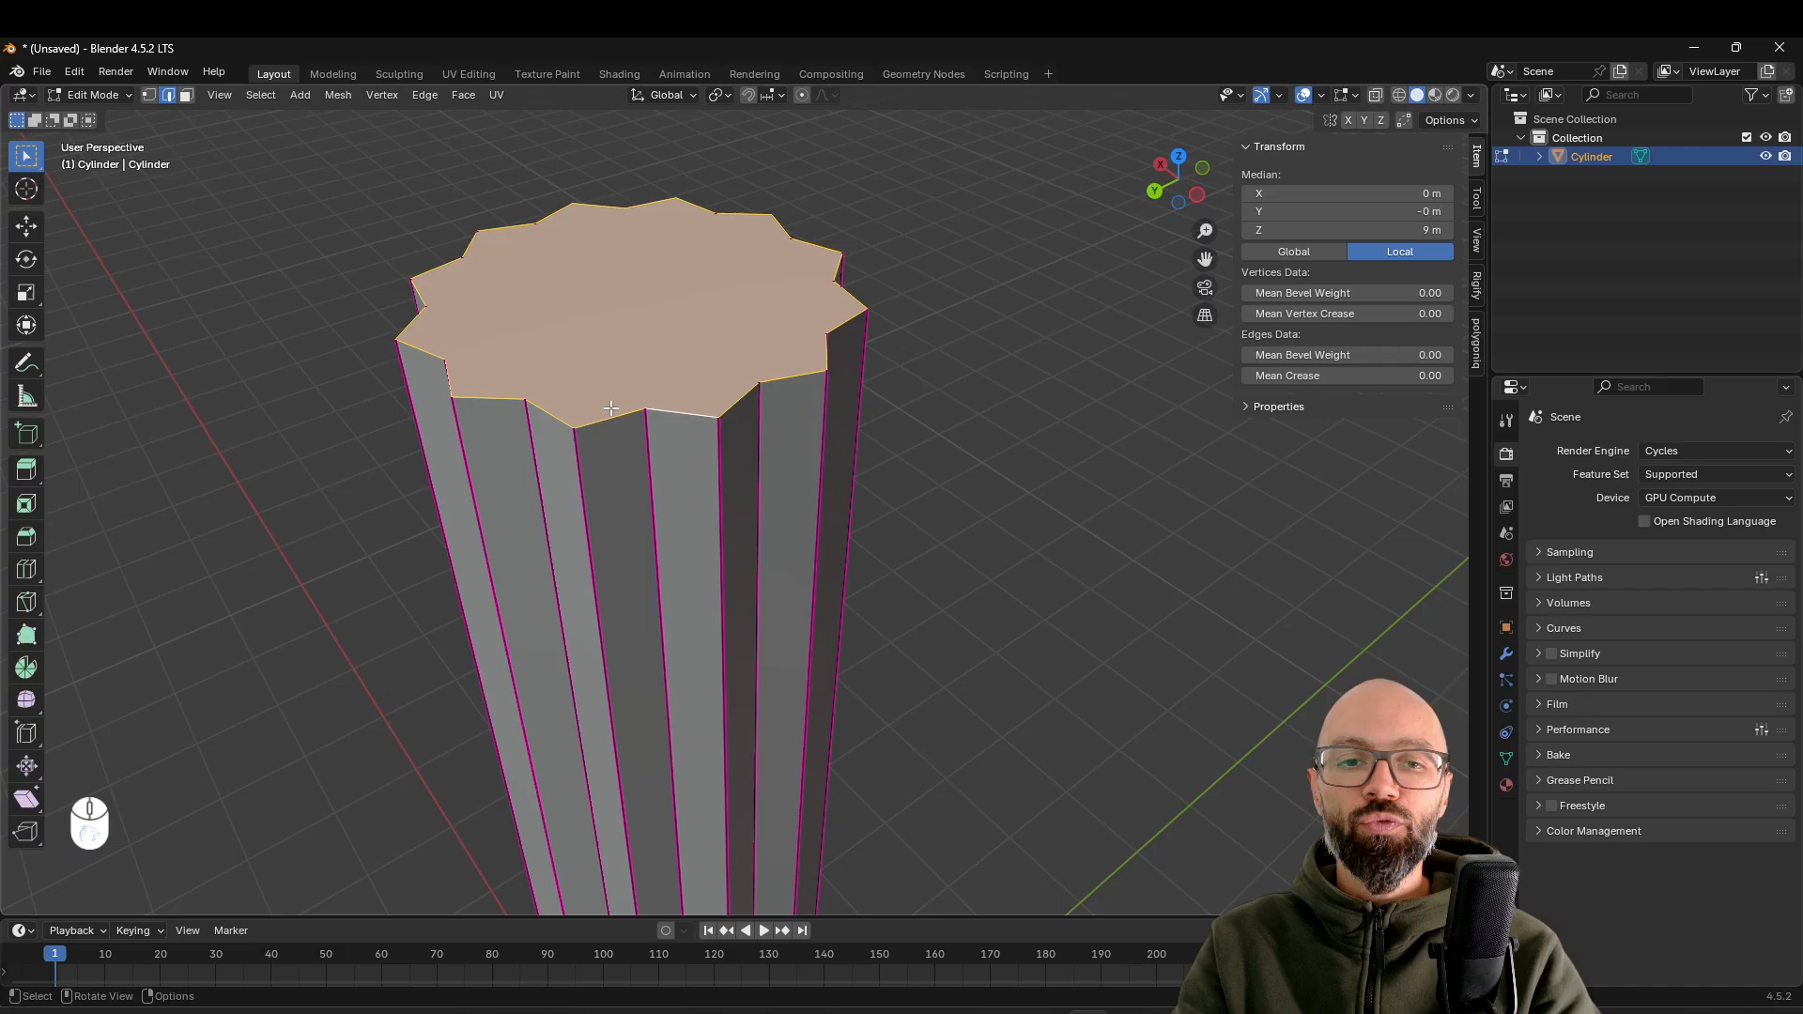
# Extrude the fluted top outline upward about 0.119 m
pyautogui.scroll(-2, 611, 409)
pyautogui.keyDown('shift'); pyautogui.moveTo(611, 409); pyautogui.dragTo(978, 435, button='middle'); pyautogui.keyUp('shift')
pyautogui.press('e')
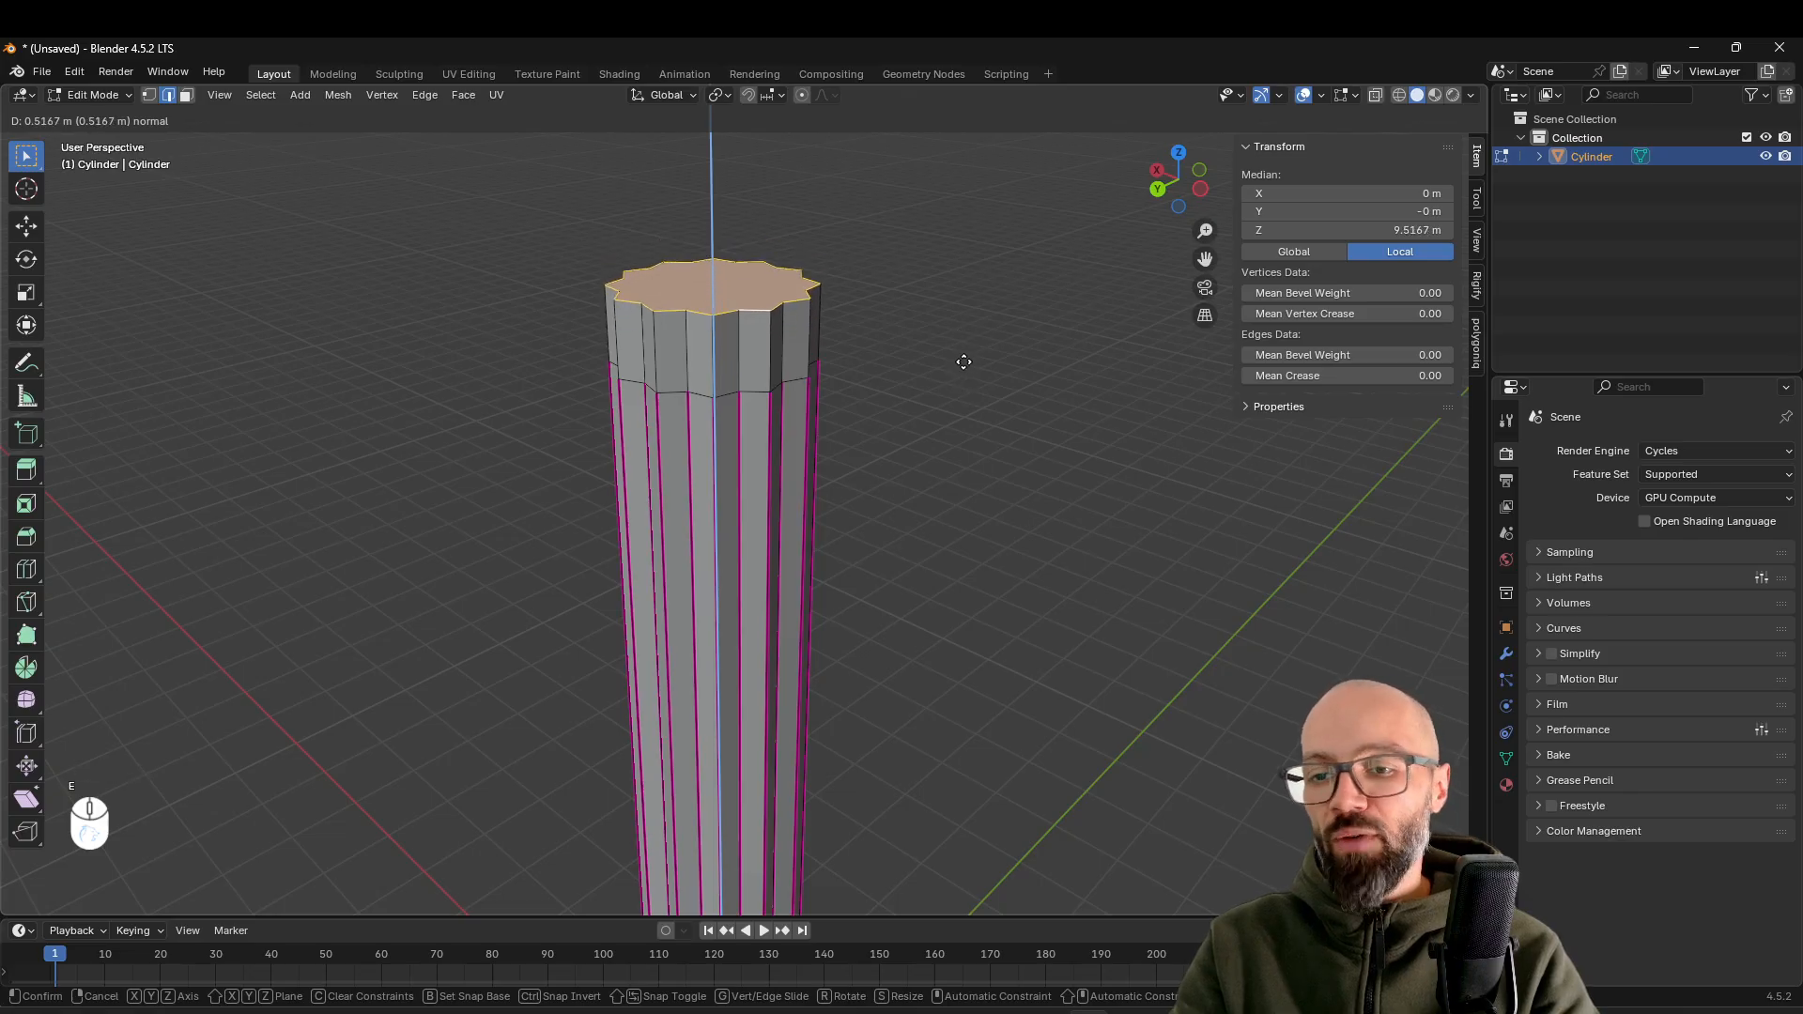
pyautogui.click(962, 420)
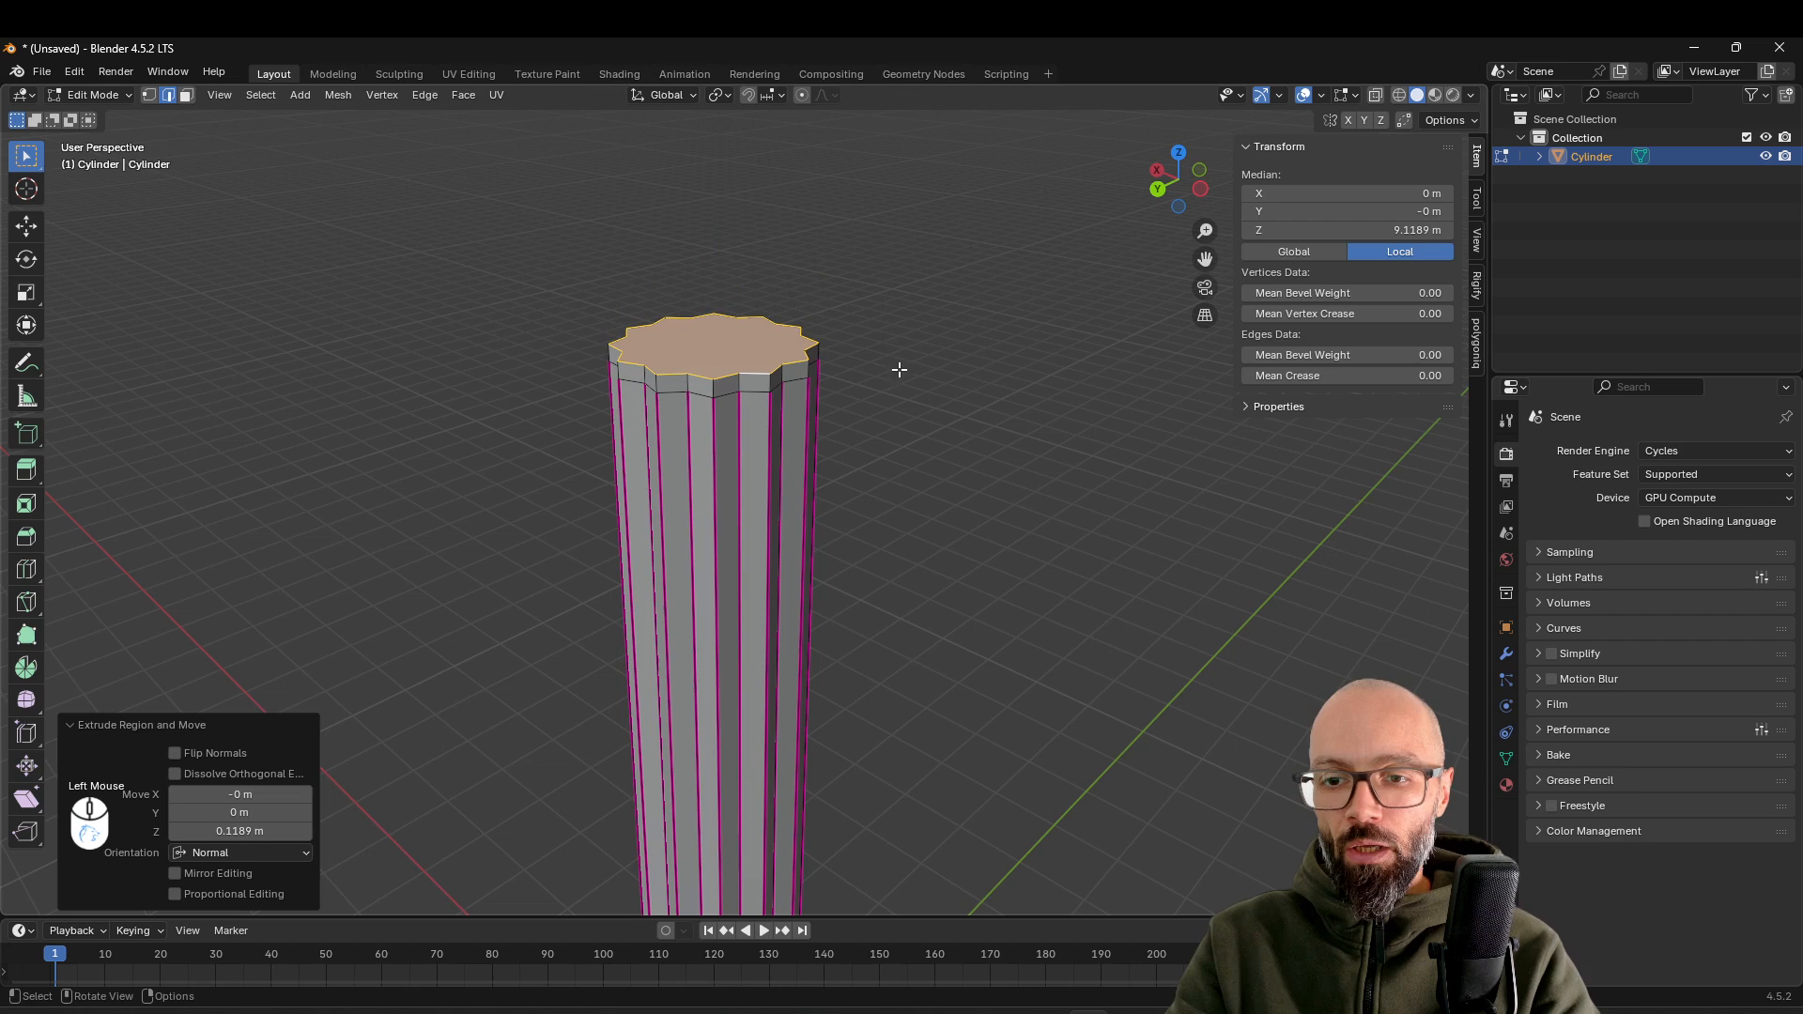
pyautogui.scroll(3, 780, 319)
pyautogui.keyDown('shift'); pyautogui.moveTo(773, 306); pyautogui.dragTo(825, 378, button='middle'); pyautogui.keyUp('shift')
pyautogui.scroll(-1, 828, 383)
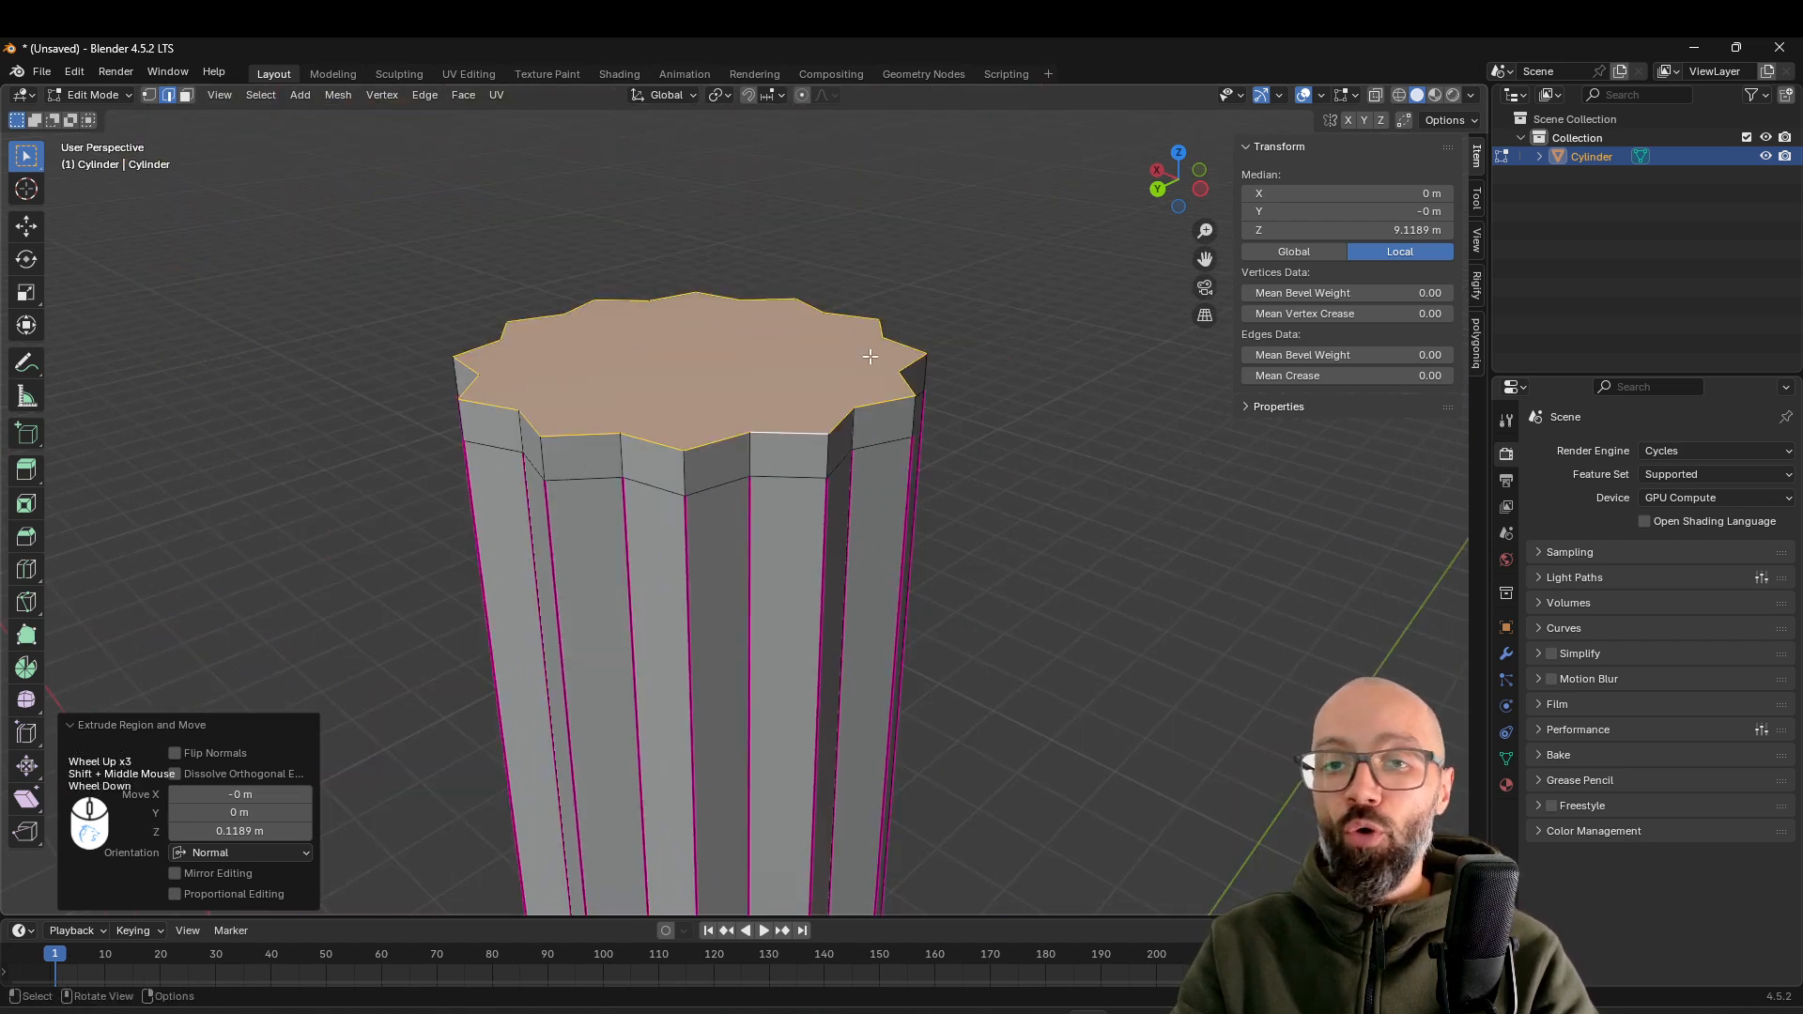
# Search the available add-on extensions in the Preferences for "loop"
pyautogui.moveTo(853, 358); pyautogui.dragTo(714, 375, button='middle')
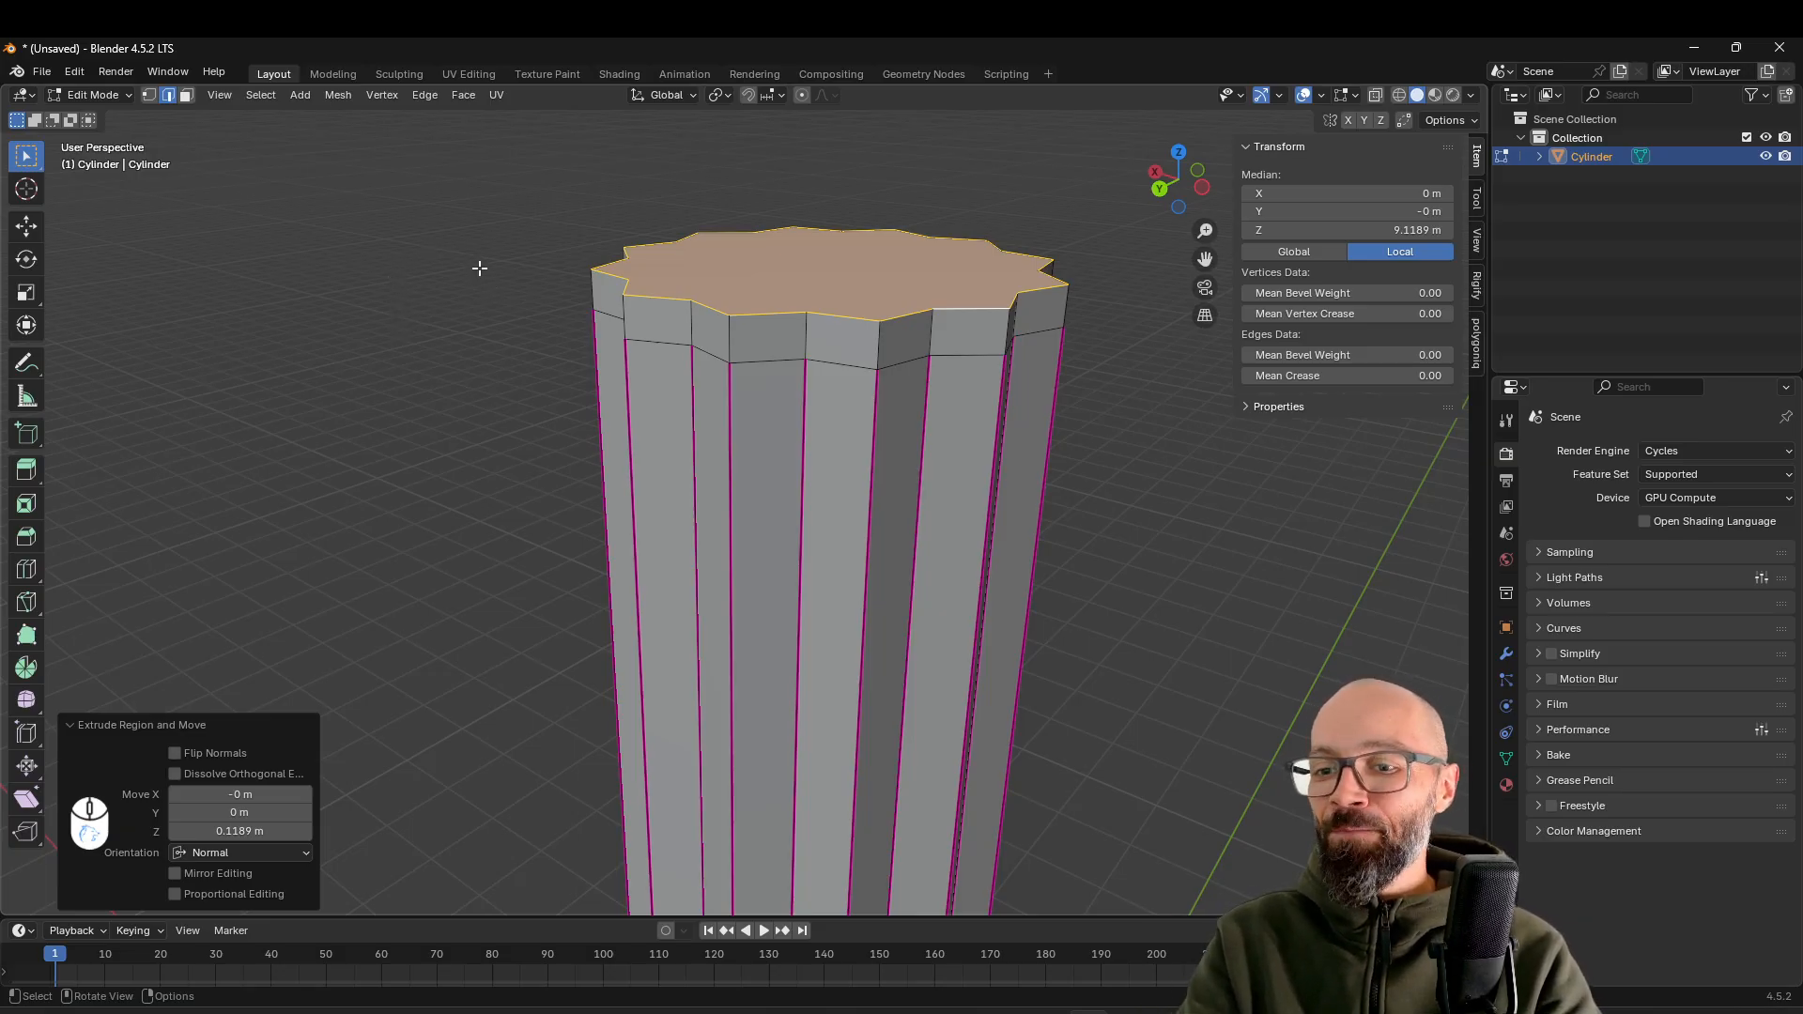
pyautogui.click(75, 71)
pyautogui.click(94, 314)
pyautogui.click(246, 96)
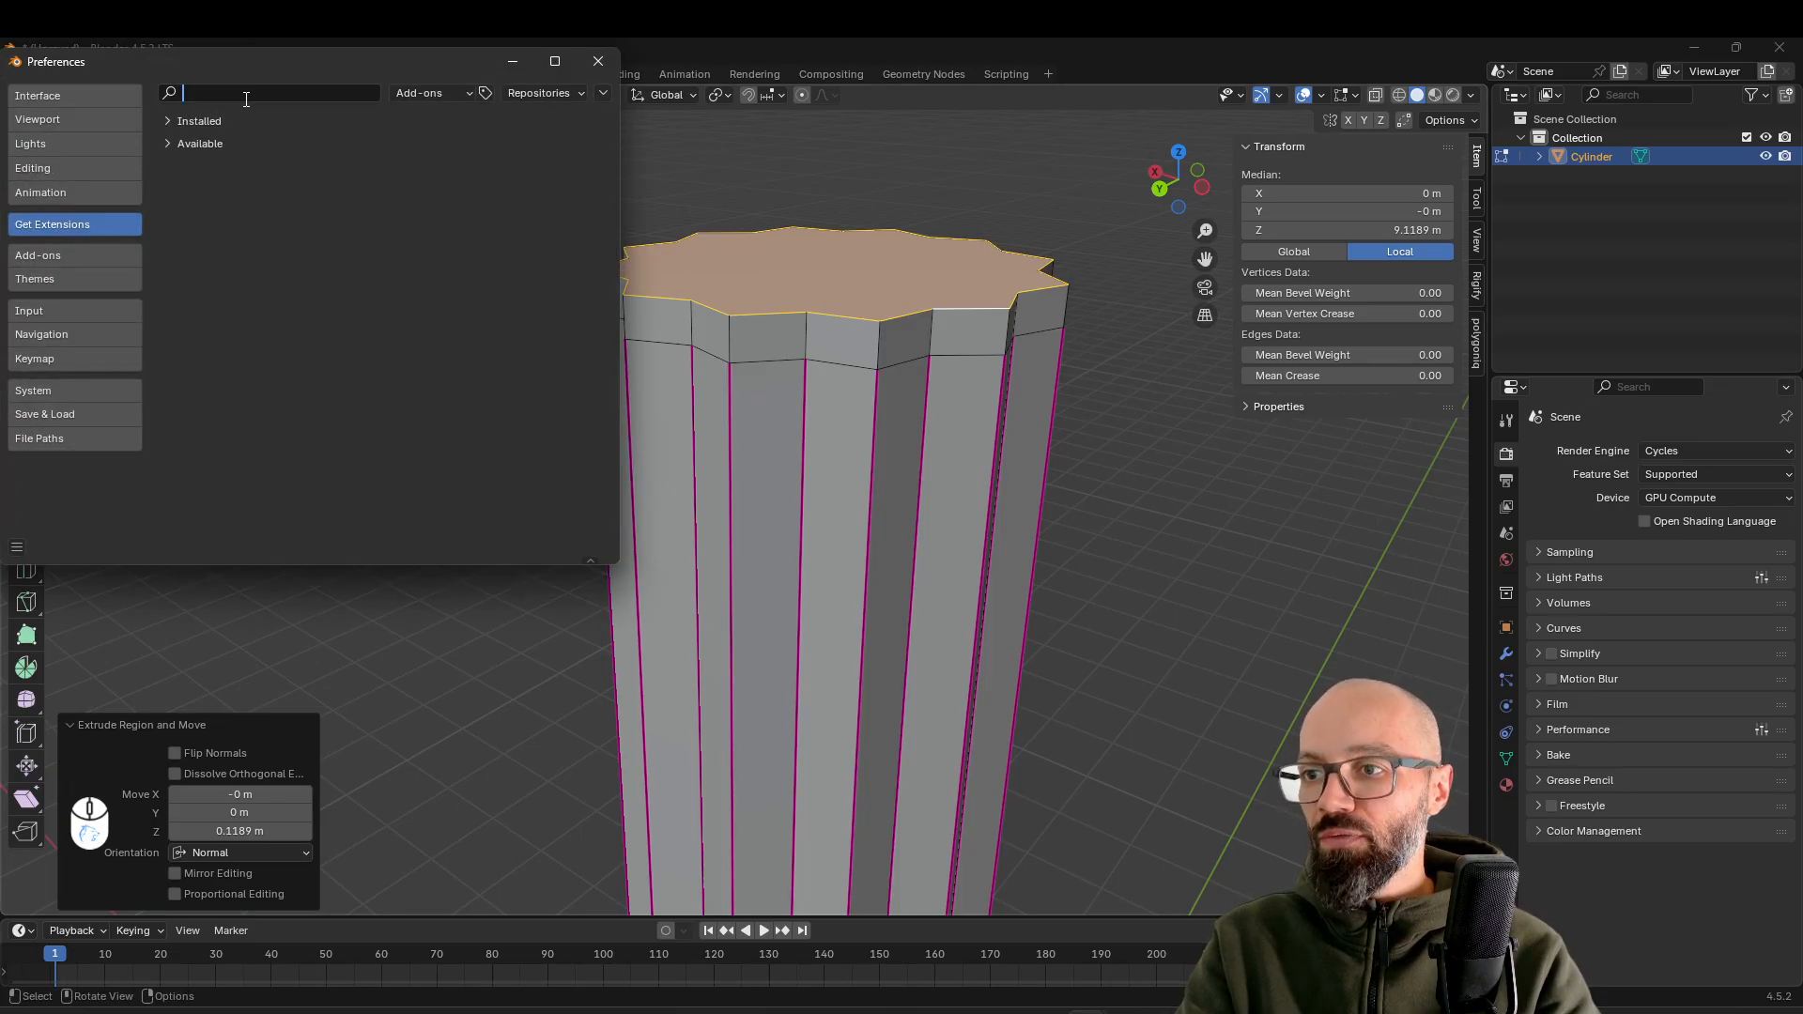
pyautogui.write('loop')
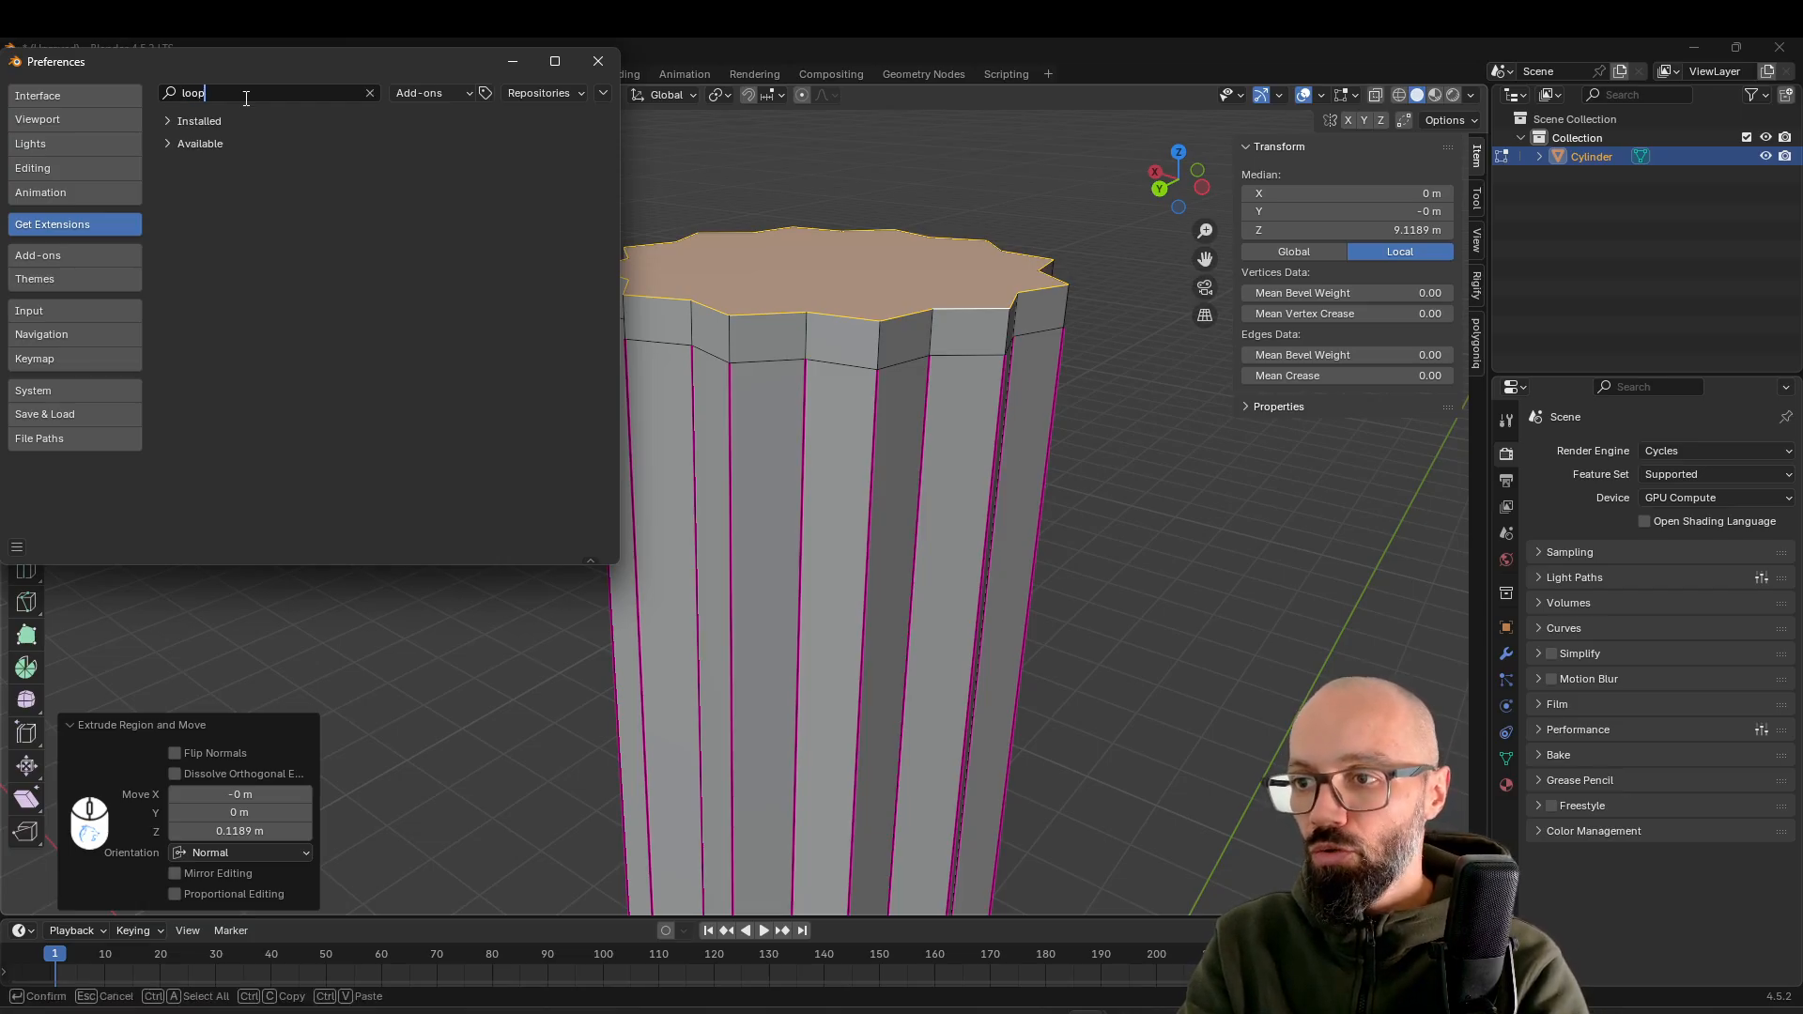
pyautogui.click(203, 150)
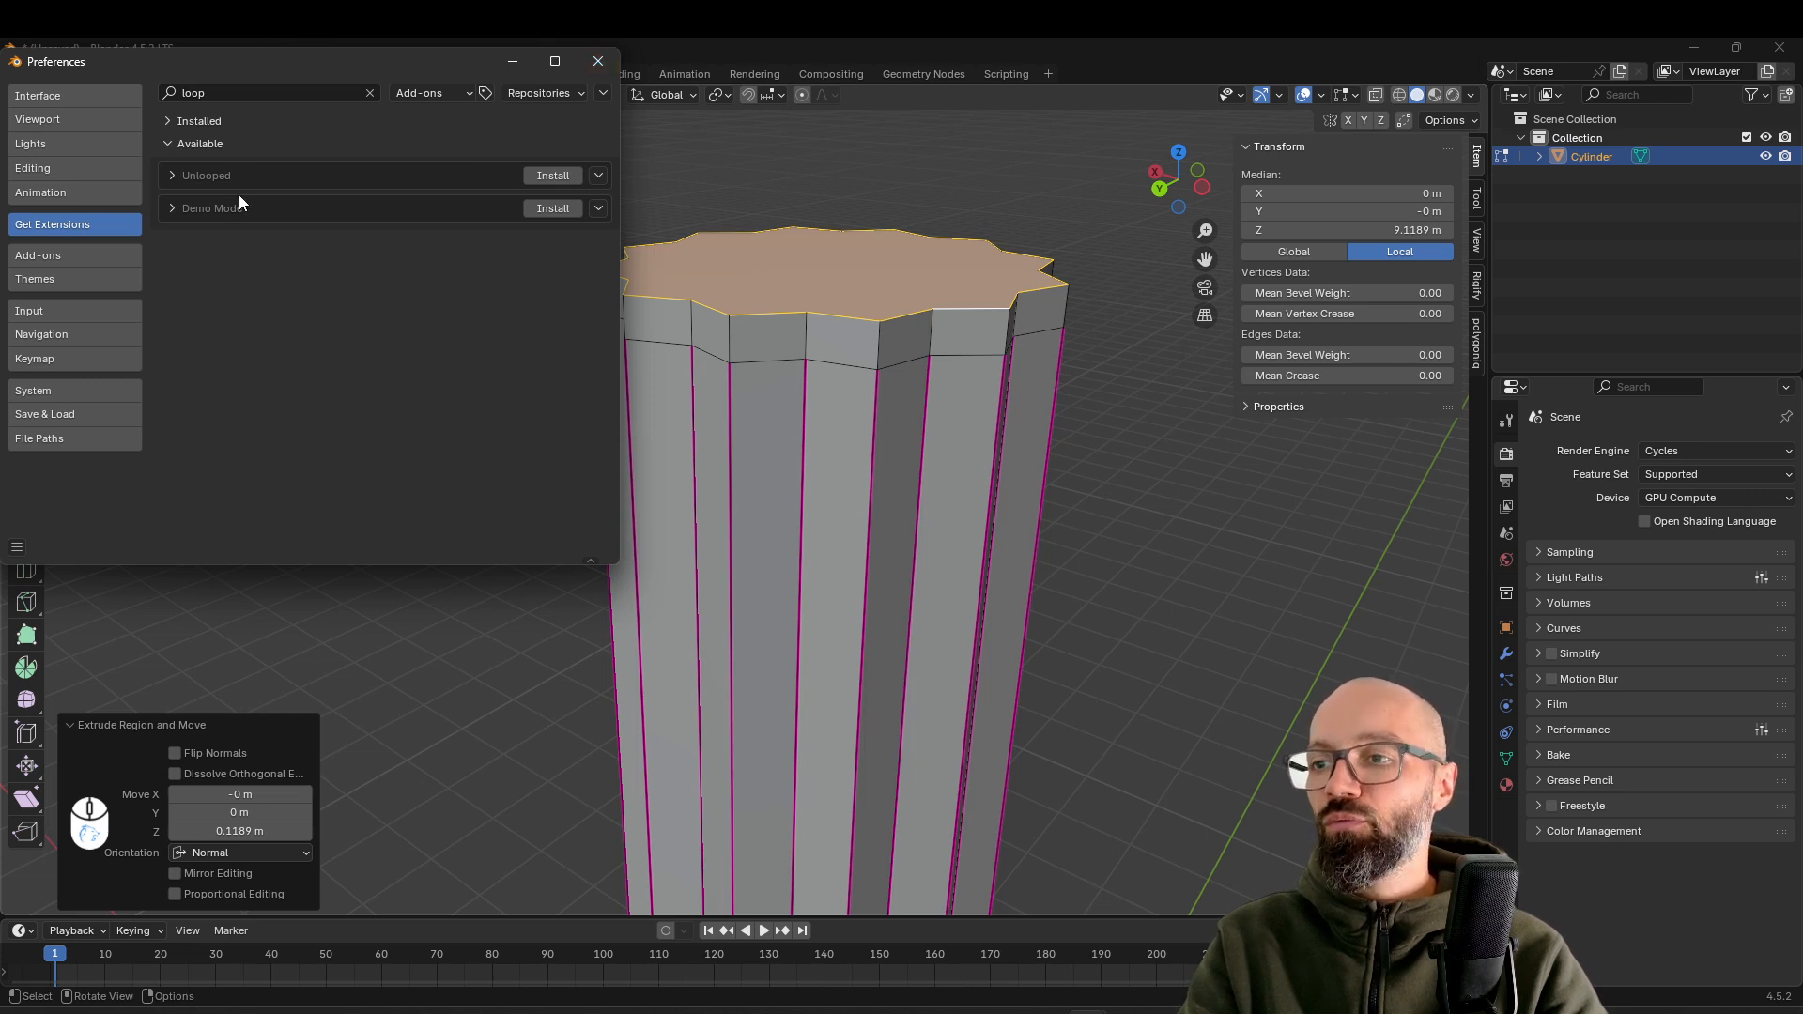
pyautogui.click(598, 62)
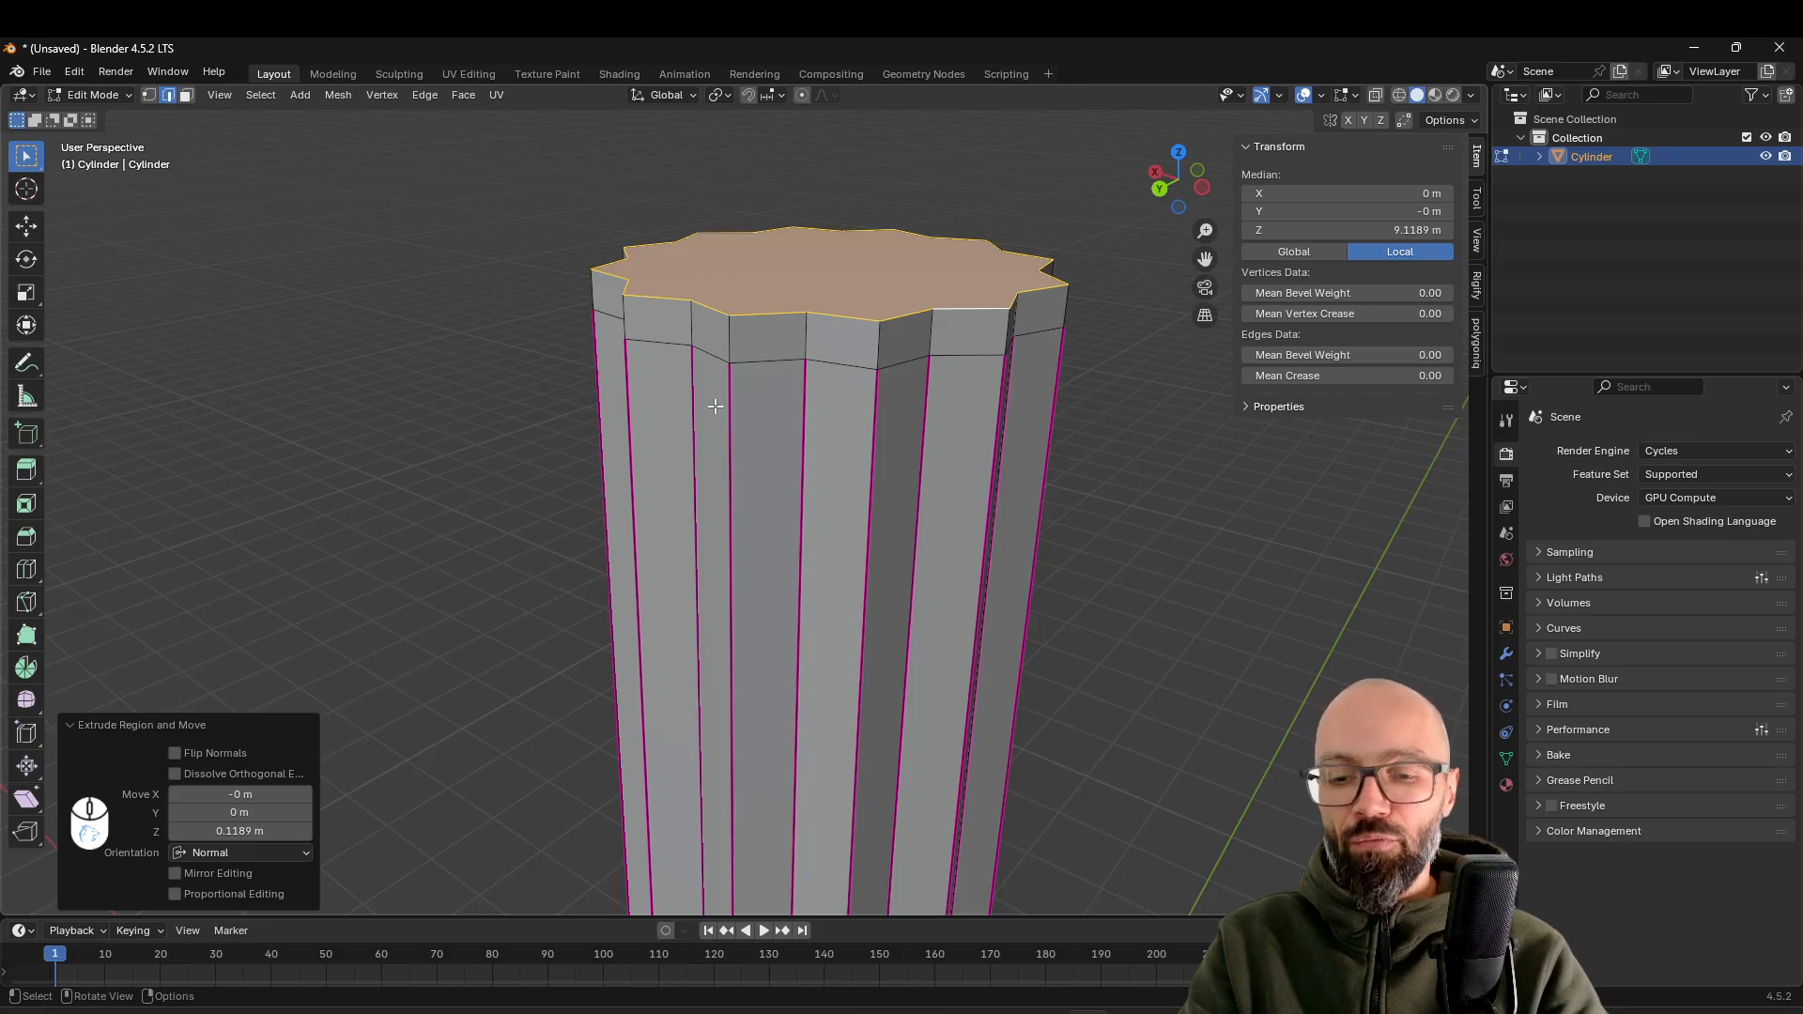
# Turn the selected top outline into a circle with the LoopTools Circle operation
pyautogui.rightClick(774, 315)
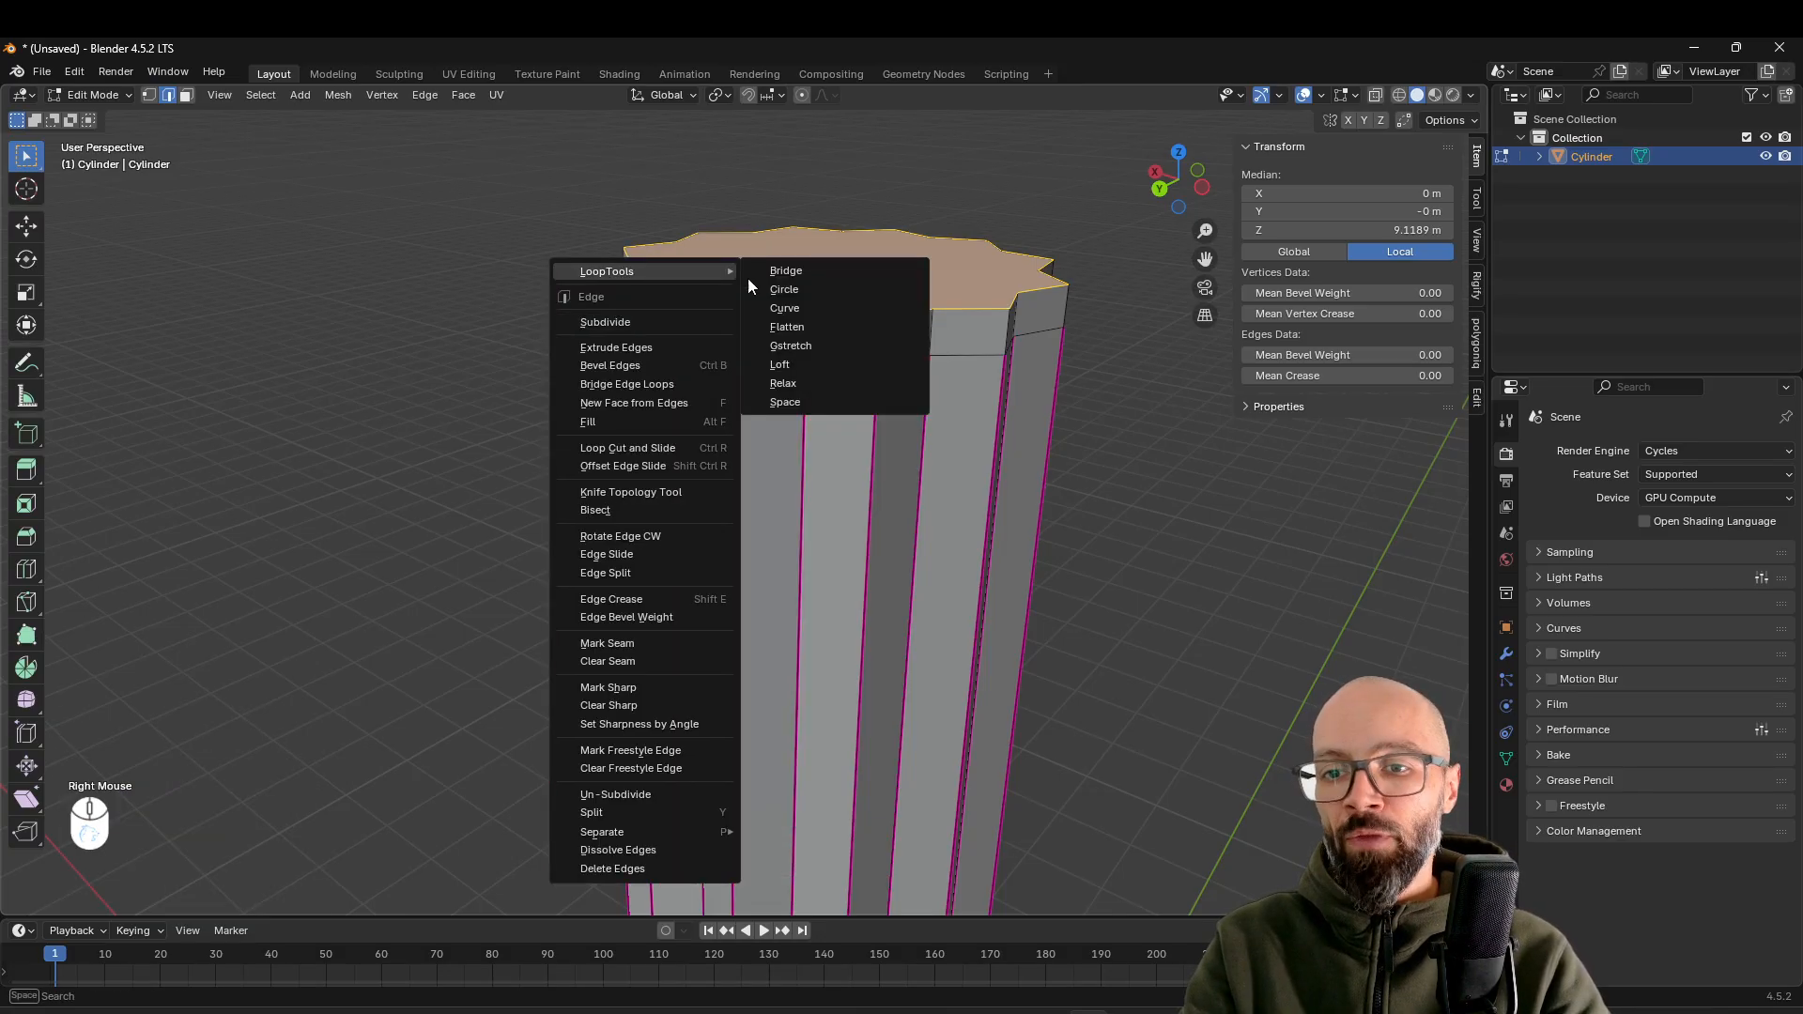
pyautogui.click(803, 291)
pyautogui.scroll(-2, 826, 430)
pyautogui.moveTo(925, 448)
pyautogui.mouseDown(button='middle')
pyautogui.moveTo(950, 473)
pyautogui.moveTo(928, 453)
pyautogui.mouseUp(button='middle')
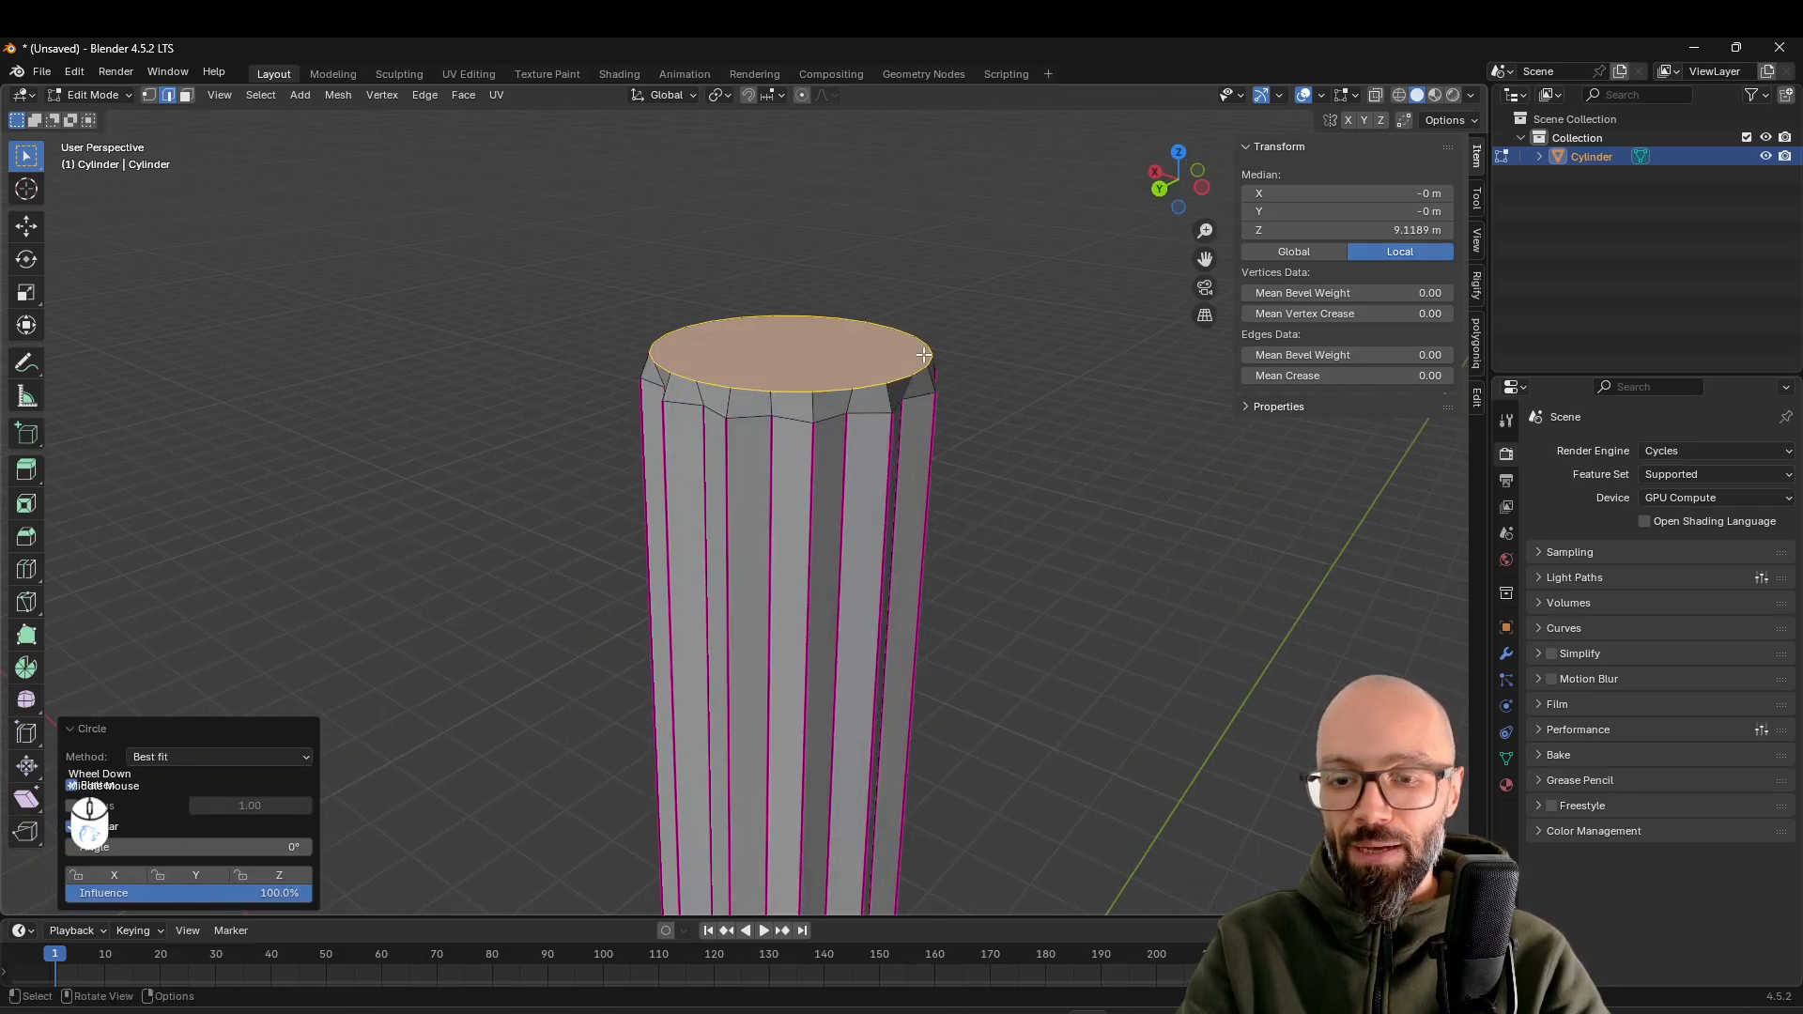
pyautogui.scroll(2, 939, 347)
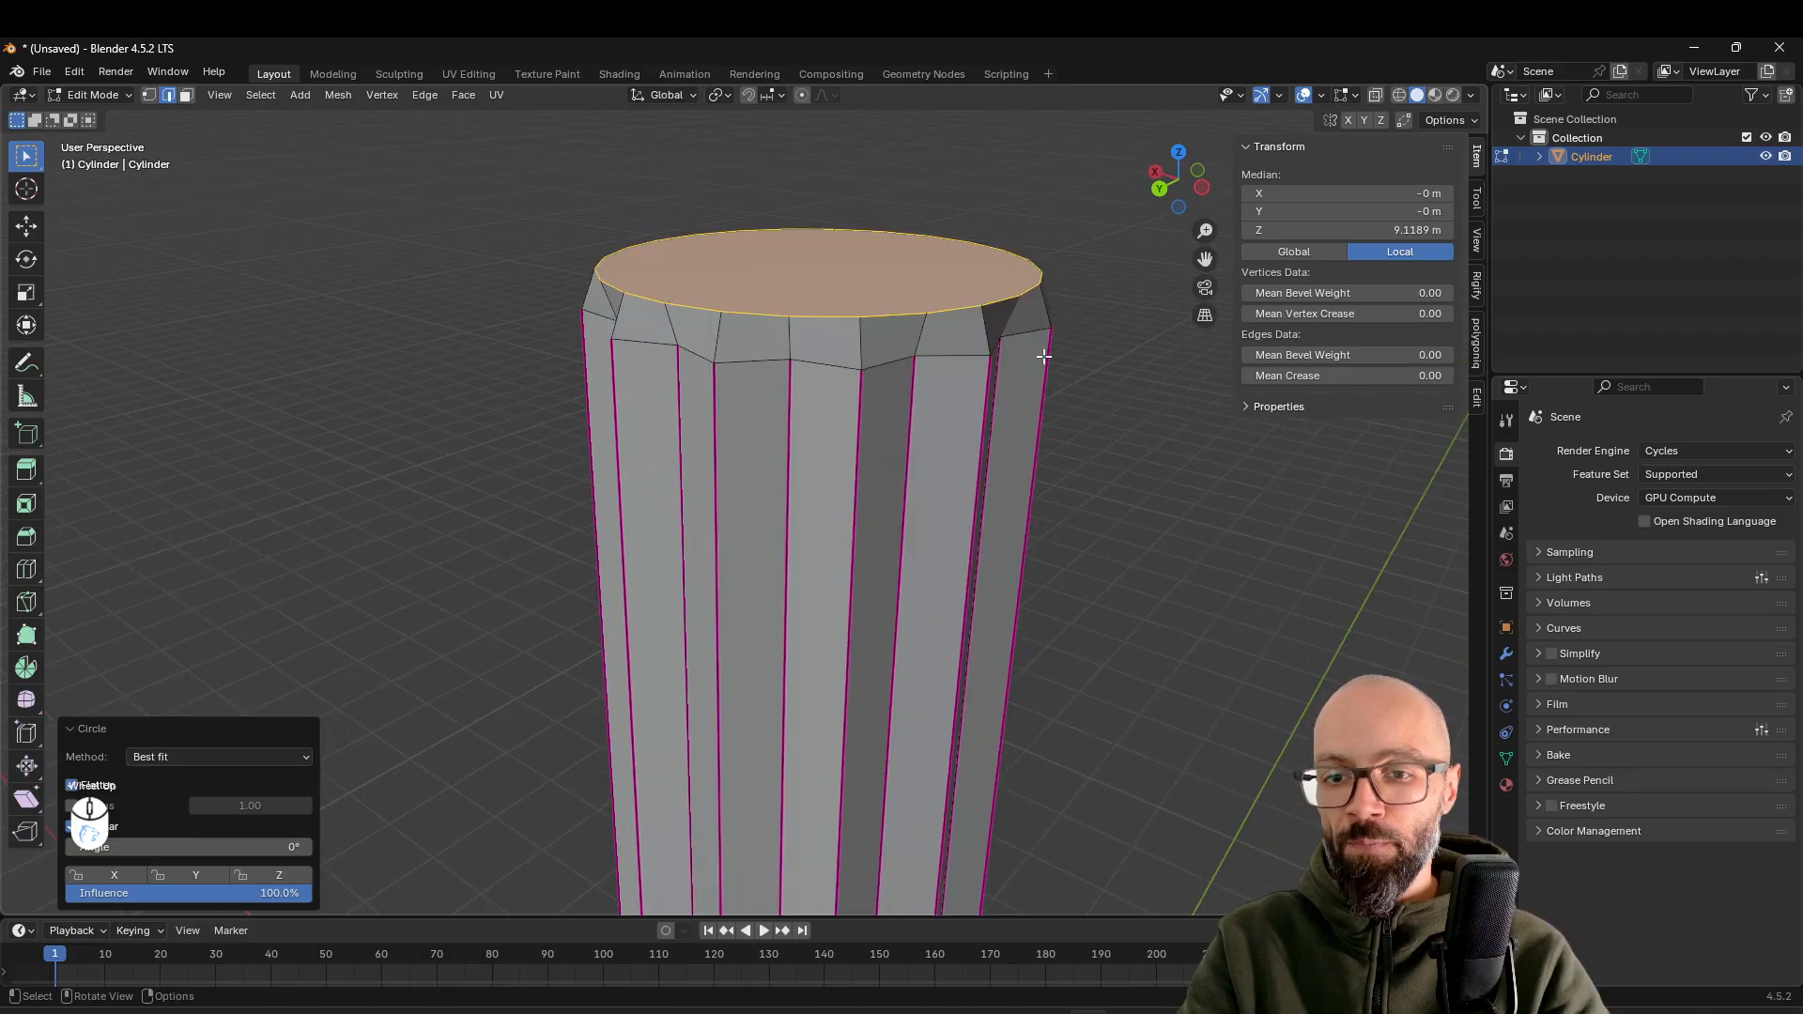
# Scale the circular top loop up to about 1.293 so it flares beyond the shaft
pyautogui.press('s')
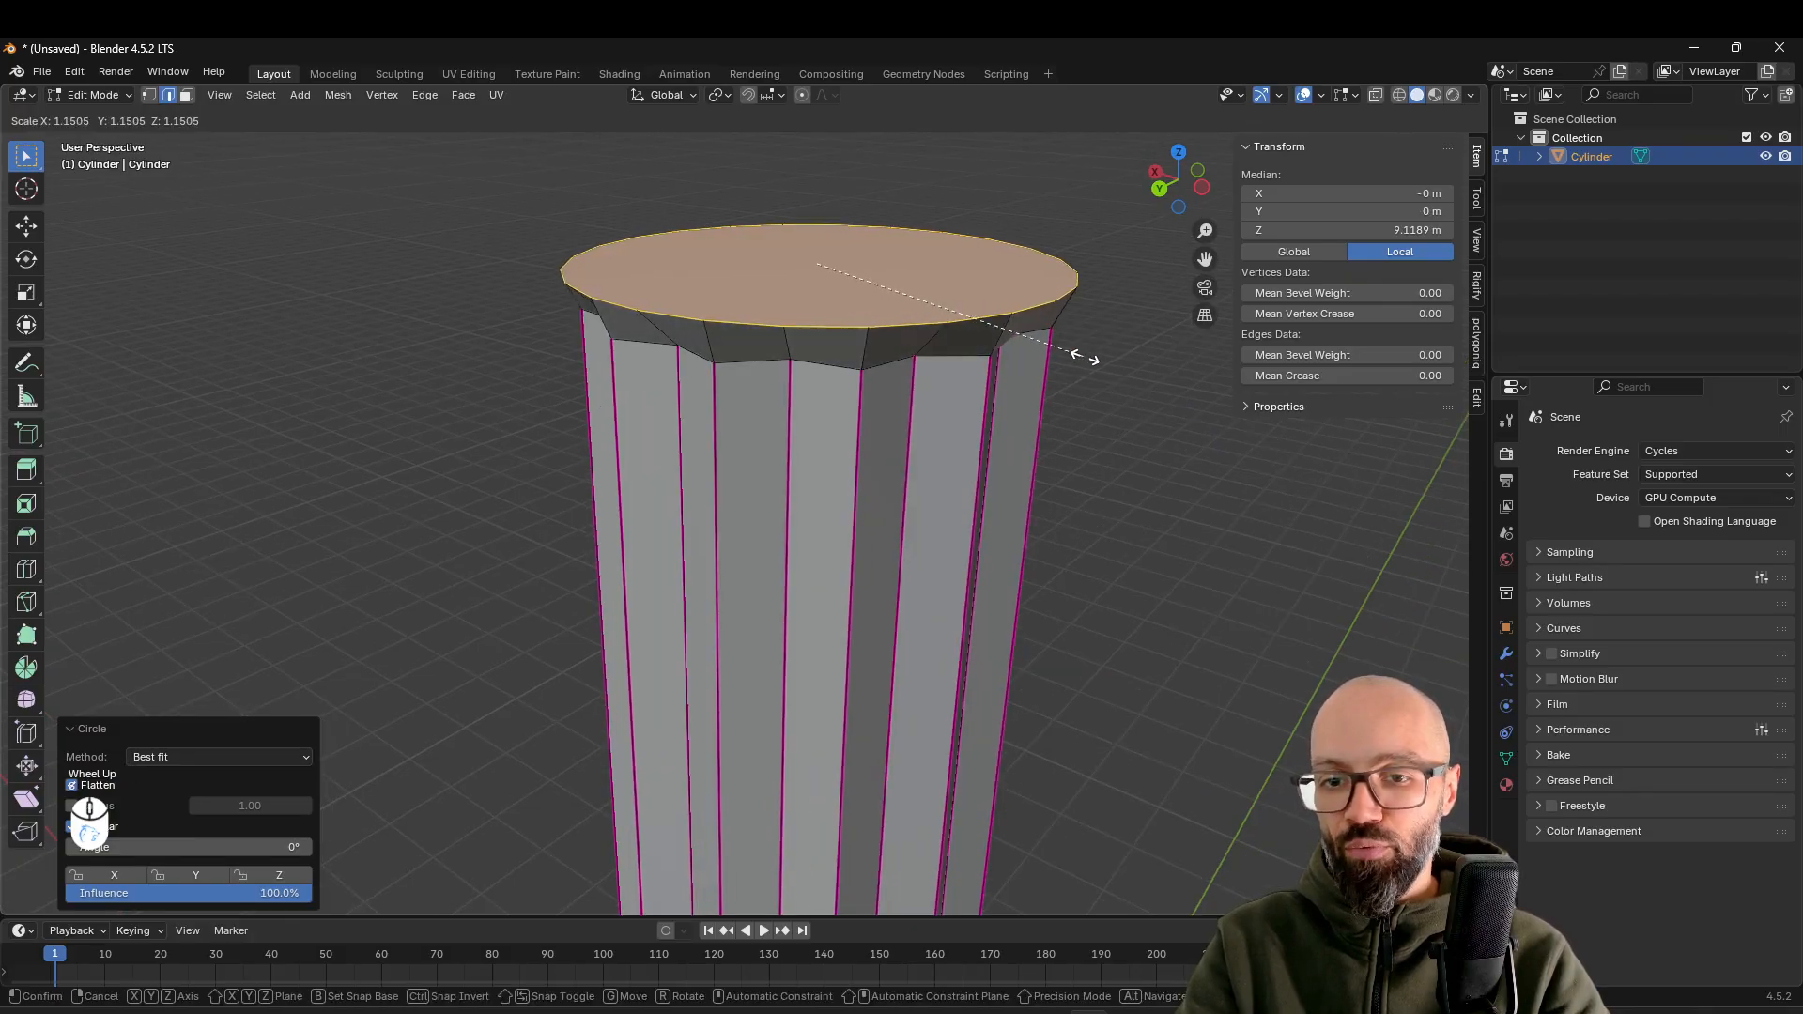
pyautogui.click(1119, 366)
pyautogui.keyDown('shift'); pyautogui.moveTo(1061, 390); pyautogui.dragTo(1024, 403, button='middle'); pyautogui.keyUp('shift')
pyautogui.moveTo(1024, 404); pyautogui.dragTo(1050, 387, button='middle')
pyautogui.keyDown('shift'); pyautogui.moveTo(1050, 387); pyautogui.dragTo(962, 443, button='middle'); pyautogui.keyUp('shift')
pyautogui.moveTo(962, 443)
pyautogui.mouseDown(button='middle')
pyautogui.moveTo(994, 410)
pyautogui.moveTo(930, 431)
pyautogui.mouseUp(button='middle')
# Extrude the flared circular top upward about 0.381 m to form the capital's band
pyautogui.scroll(-2, 949, 422)
pyautogui.scroll(-2, 949, 422)
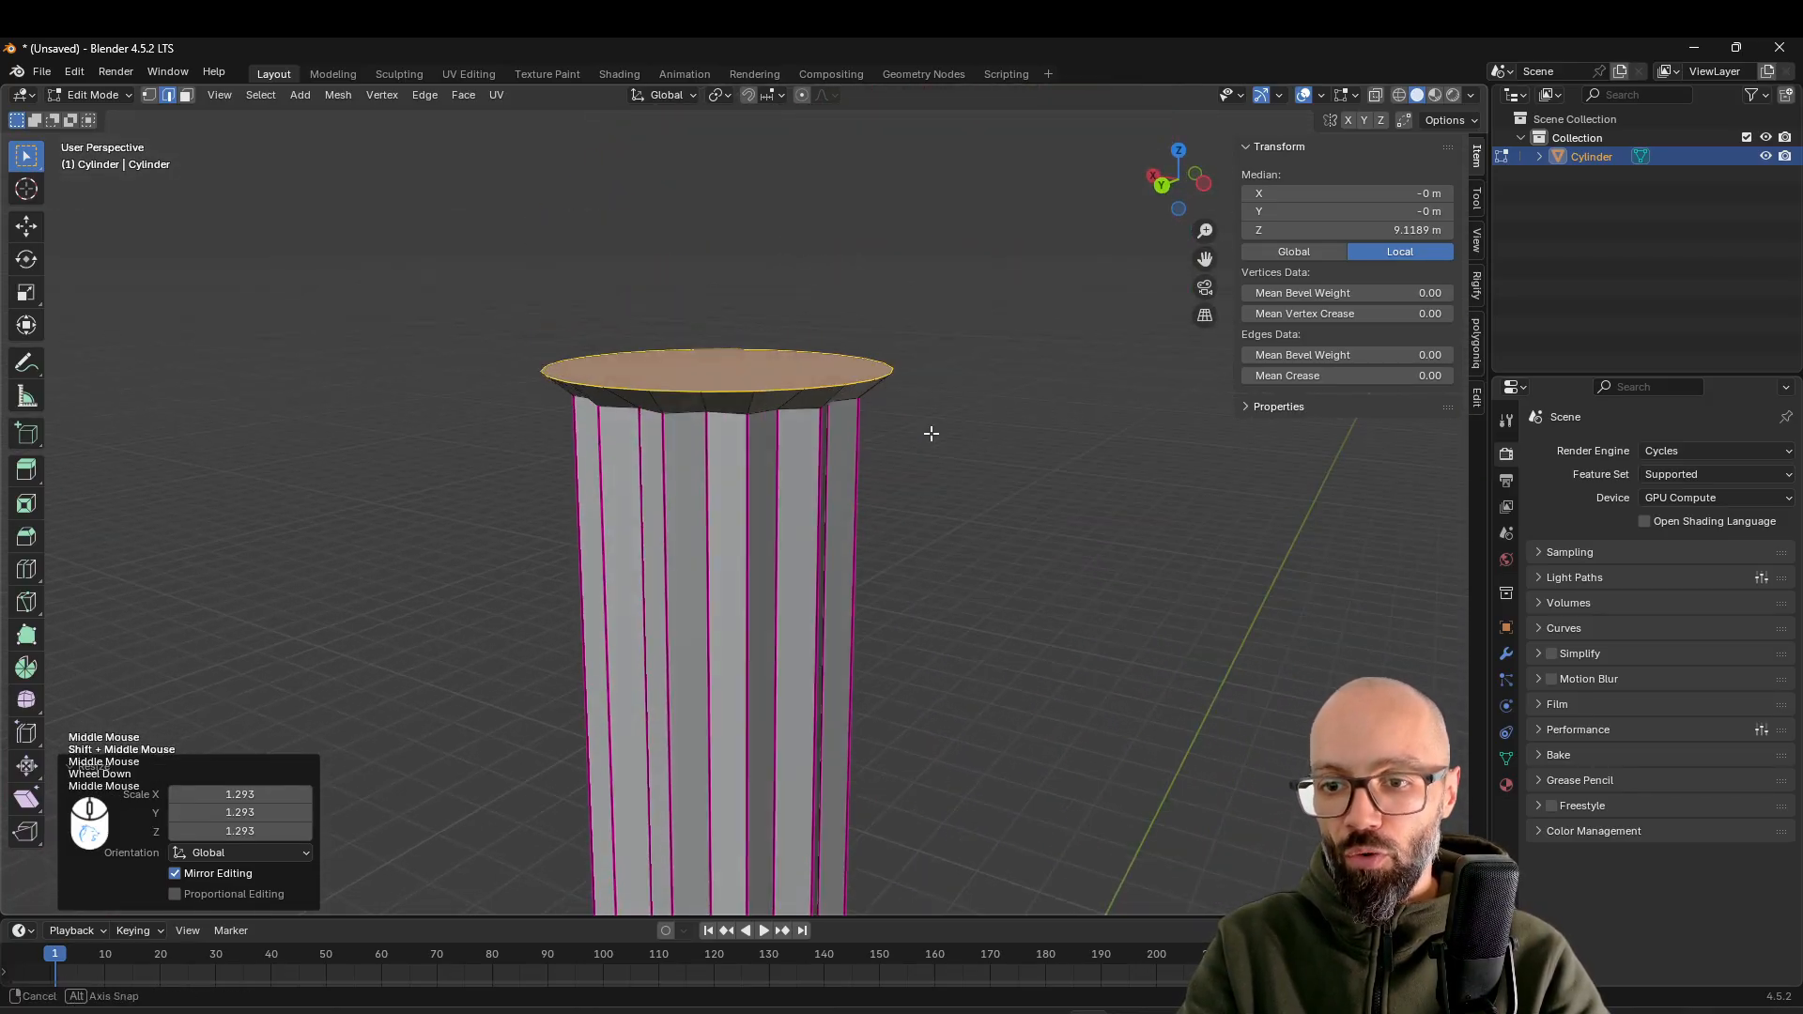
pyautogui.press('e')
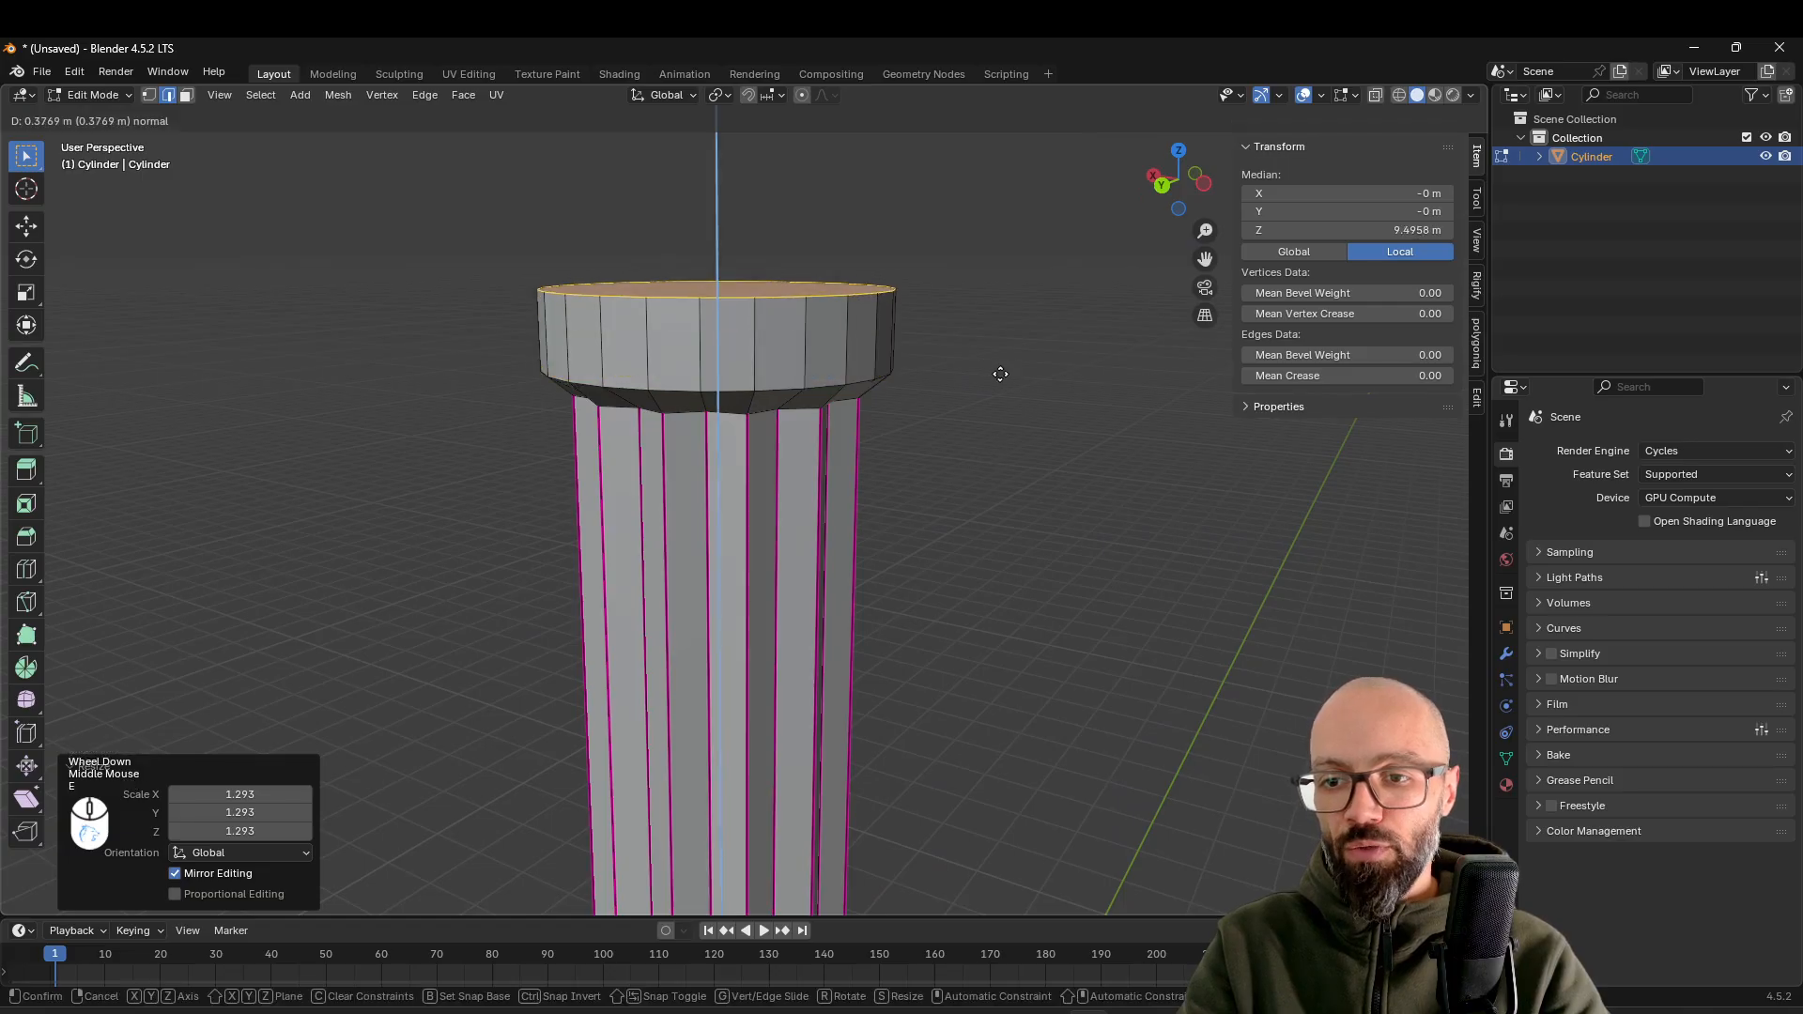
pyautogui.click(1002, 374)
pyautogui.scroll(-2, 922, 439)
pyautogui.moveTo(922, 438); pyautogui.dragTo(826, 443, button='middle')
pyautogui.scroll(2, 827, 443)
pyautogui.scroll(-1, 827, 443)
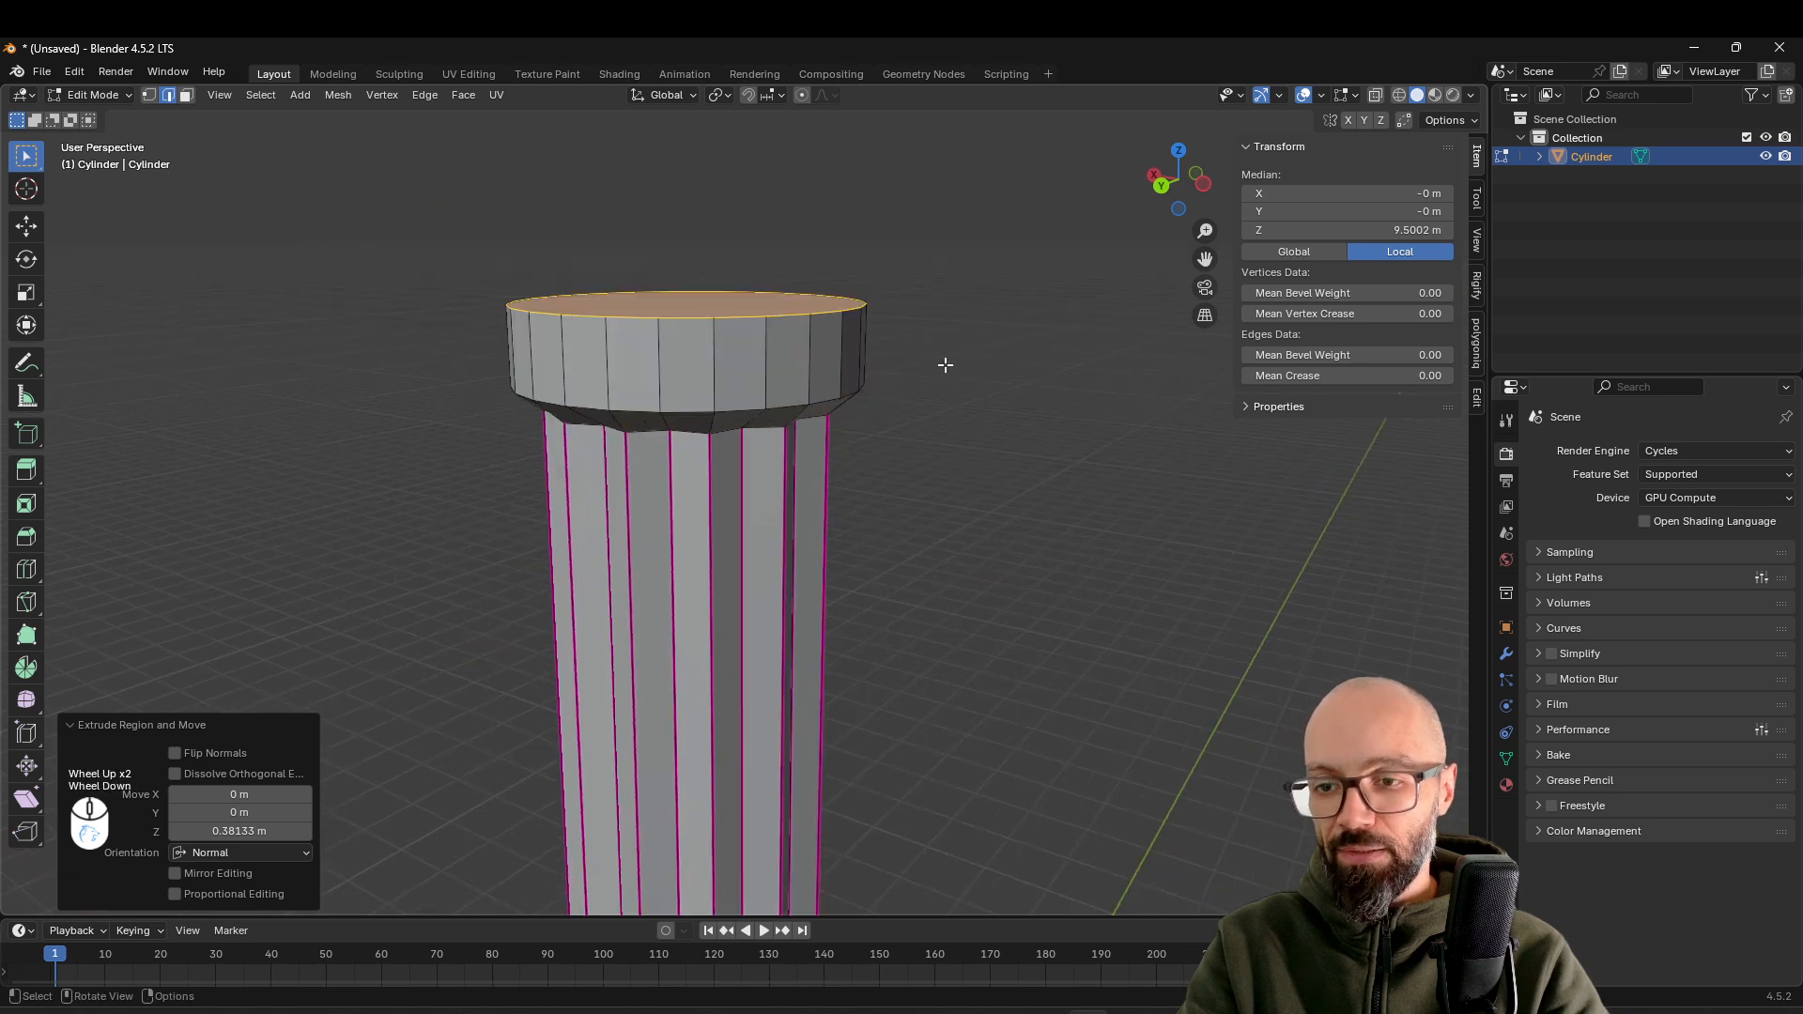
# Return to Object Mode and examine the column's shading along the shaft, capital and base
pyautogui.scroll(-4, 935, 357)
pyautogui.keyDown('shift'); pyautogui.moveTo(934, 356); pyautogui.dragTo(798, 479, button='middle'); pyautogui.keyUp('shift')
pyautogui.press('Tab')
pyautogui.scroll(3, 797, 441)
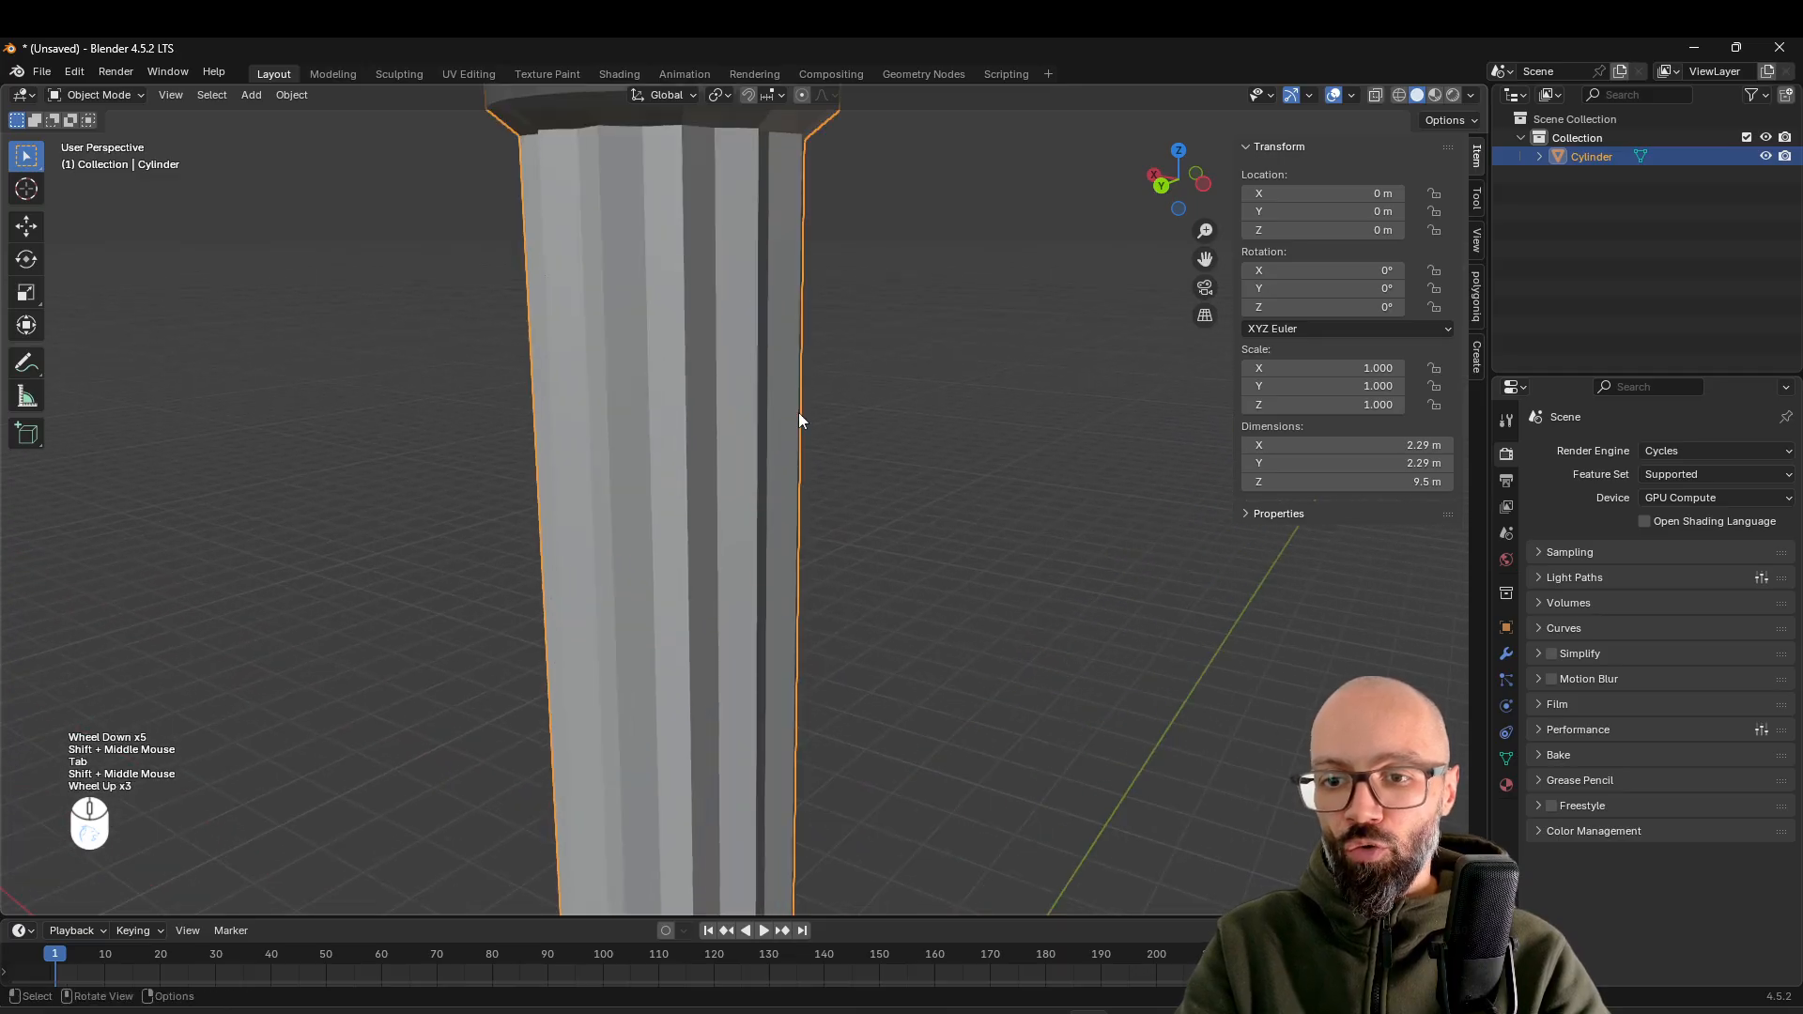
pyautogui.keyDown('shift'); pyautogui.moveTo(755, 295); pyautogui.dragTo(859, 163, button='middle'); pyautogui.keyUp('shift')
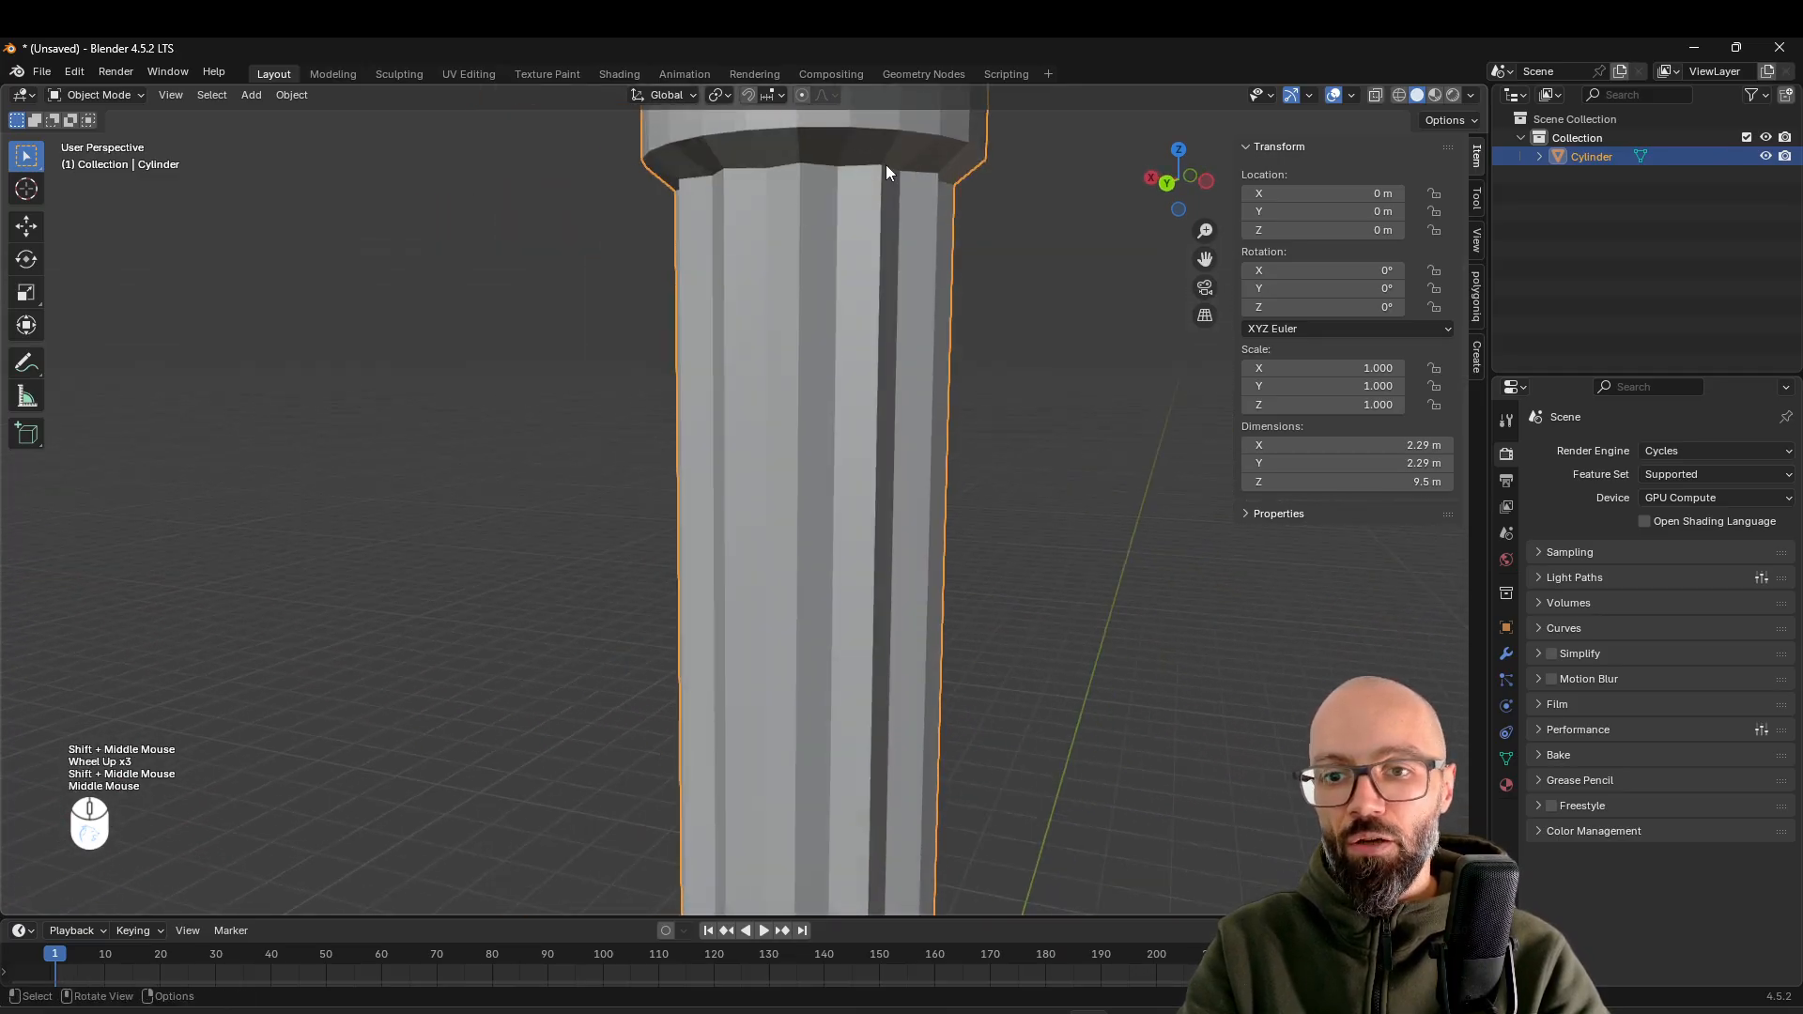
pyautogui.scroll(-2, 840, 357)
pyautogui.moveTo(832, 391)
pyautogui.keyDown('shift'); pyautogui.mouseDown(button='middle')
pyautogui.moveTo(888, 419)
pyautogui.moveTo(898, 358)
pyautogui.moveTo(832, 397)
pyautogui.moveTo(759, 398)
pyautogui.moveTo(841, 415)
pyautogui.mouseUp(button='middle'); pyautogui.keyUp('shift')
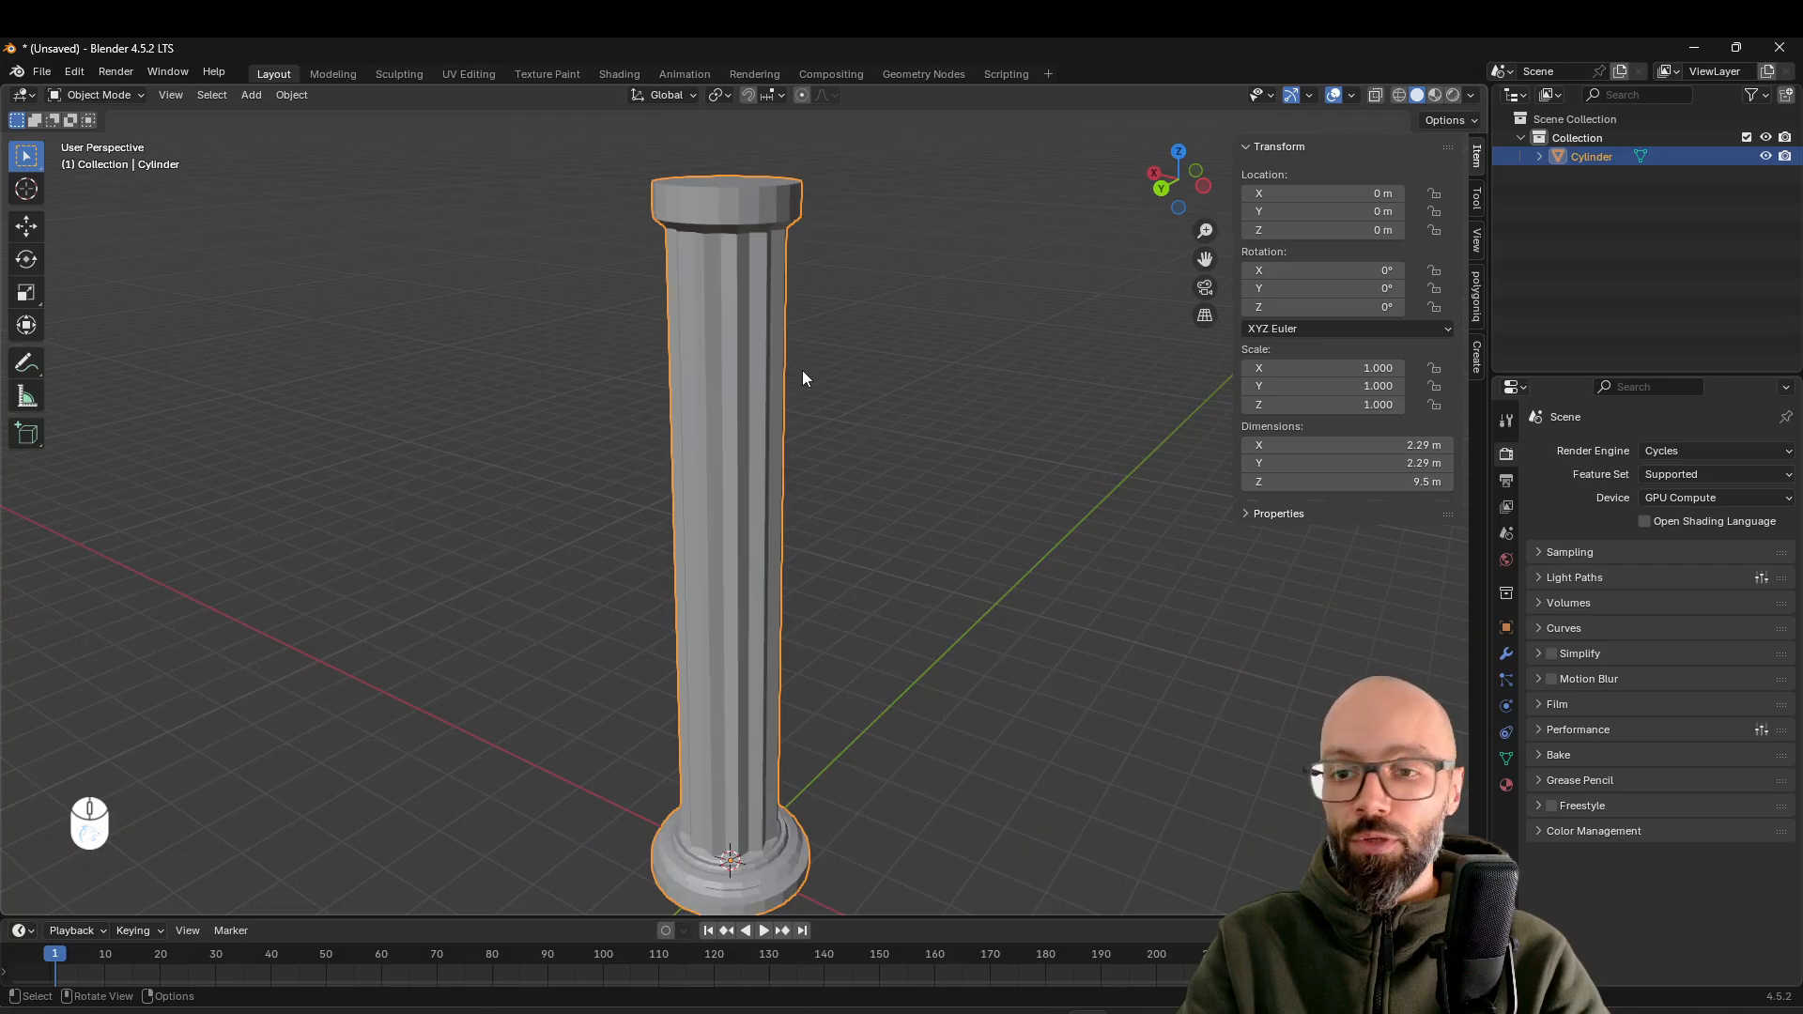
# Try smooth shading on the column, then switch it back to flat shading for comparison
pyautogui.rightClick(764, 211)
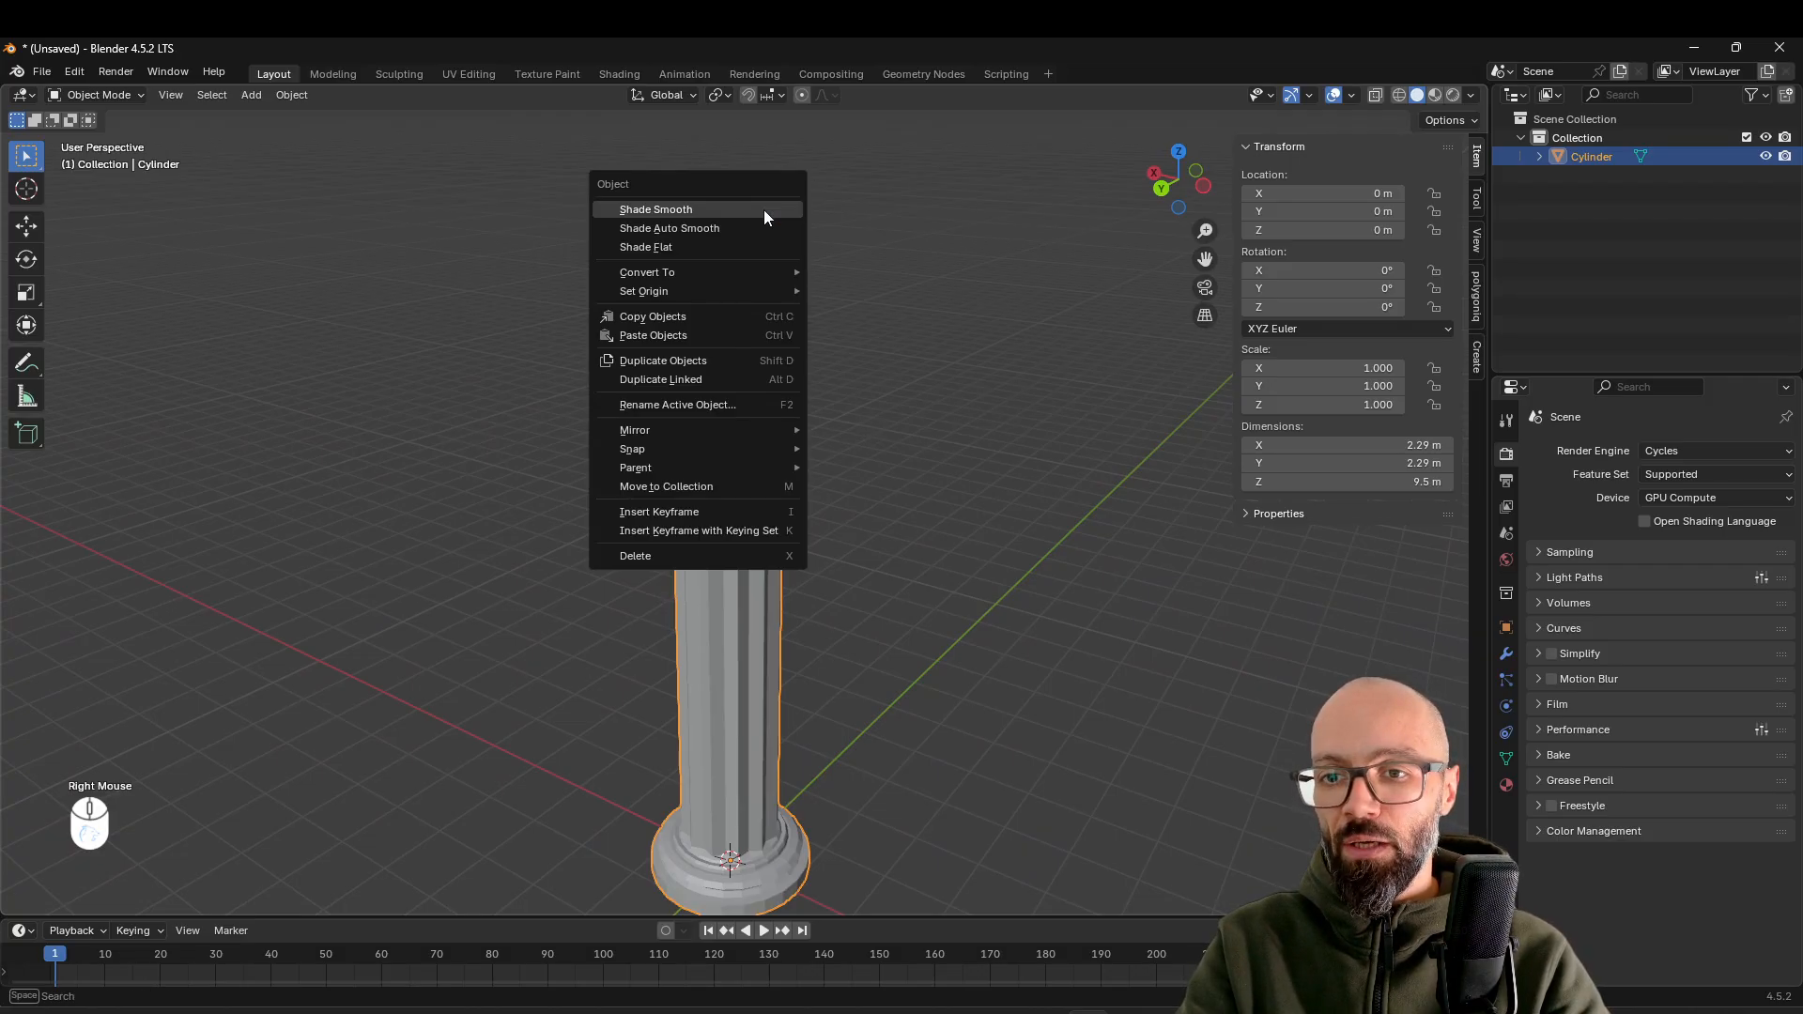
pyautogui.click(764, 210)
pyautogui.moveTo(790, 371)
pyautogui.mouseDown(button='middle')
pyautogui.moveTo(947, 327)
pyautogui.moveTo(1029, 345)
pyautogui.moveTo(930, 380)
pyautogui.moveTo(820, 358)
pyautogui.mouseUp(button='middle')
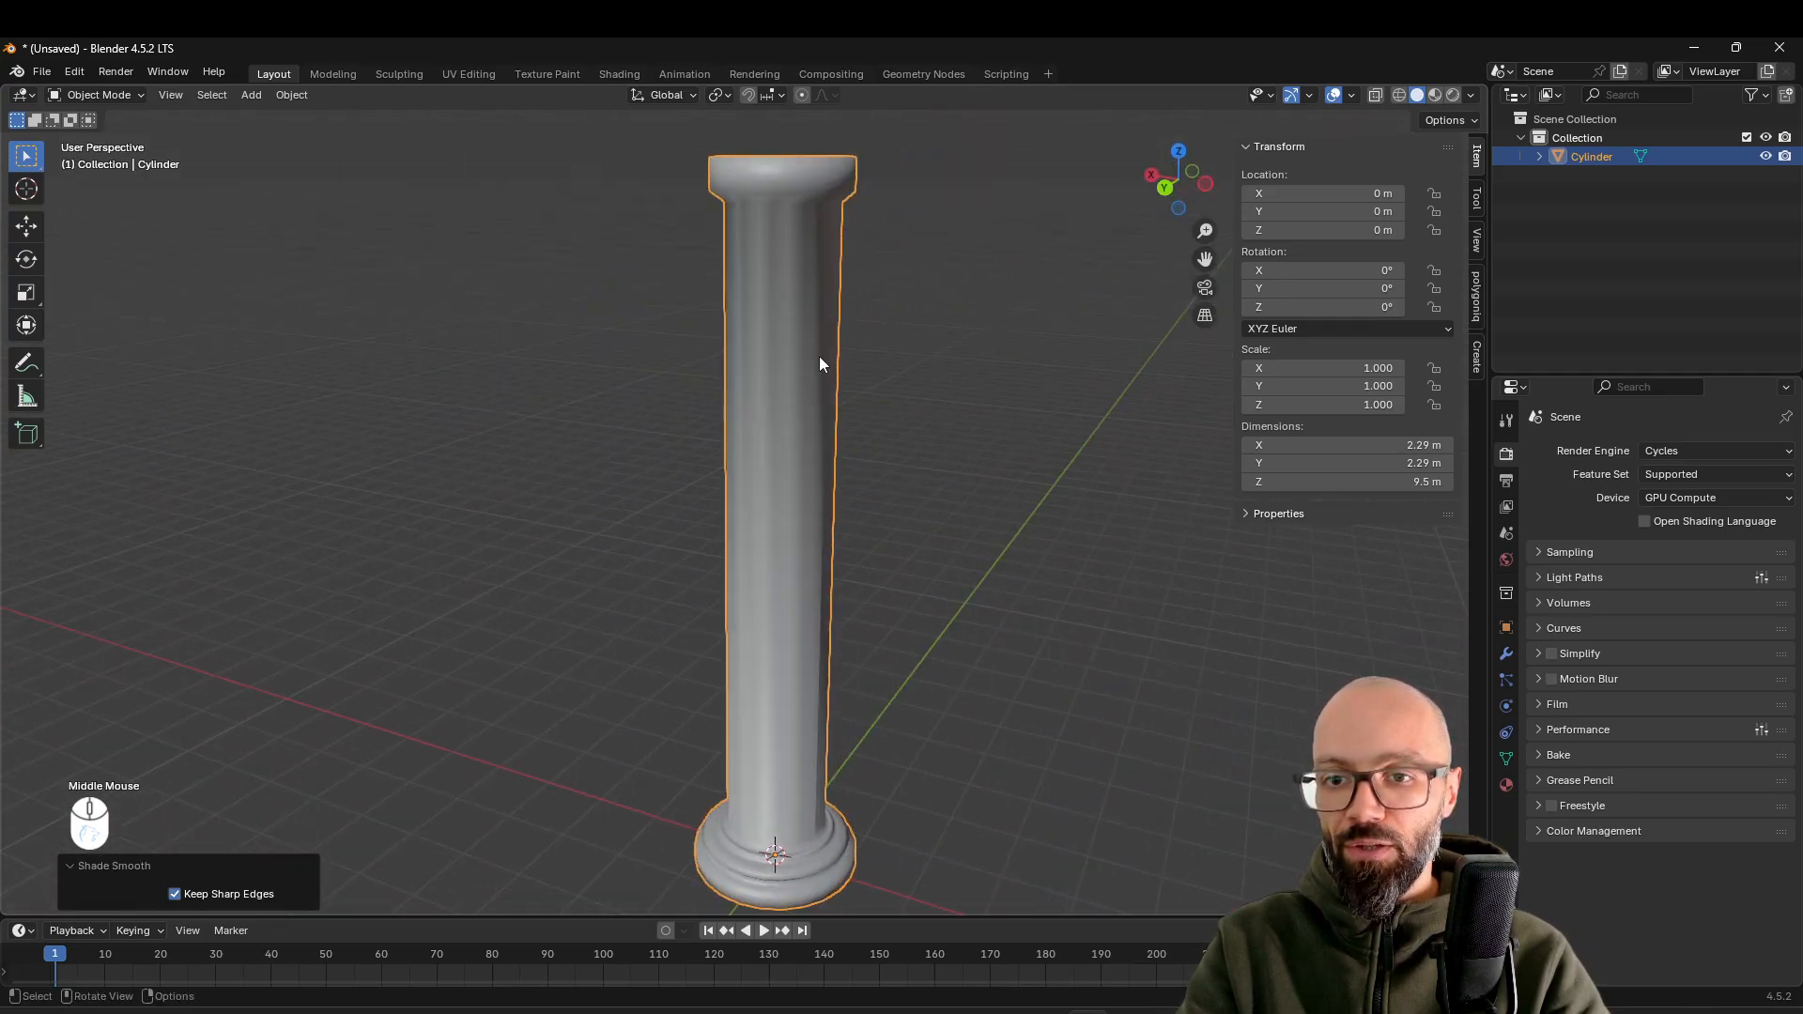
pyautogui.moveTo(774, 448); pyautogui.dragTo(842, 379, button='middle')
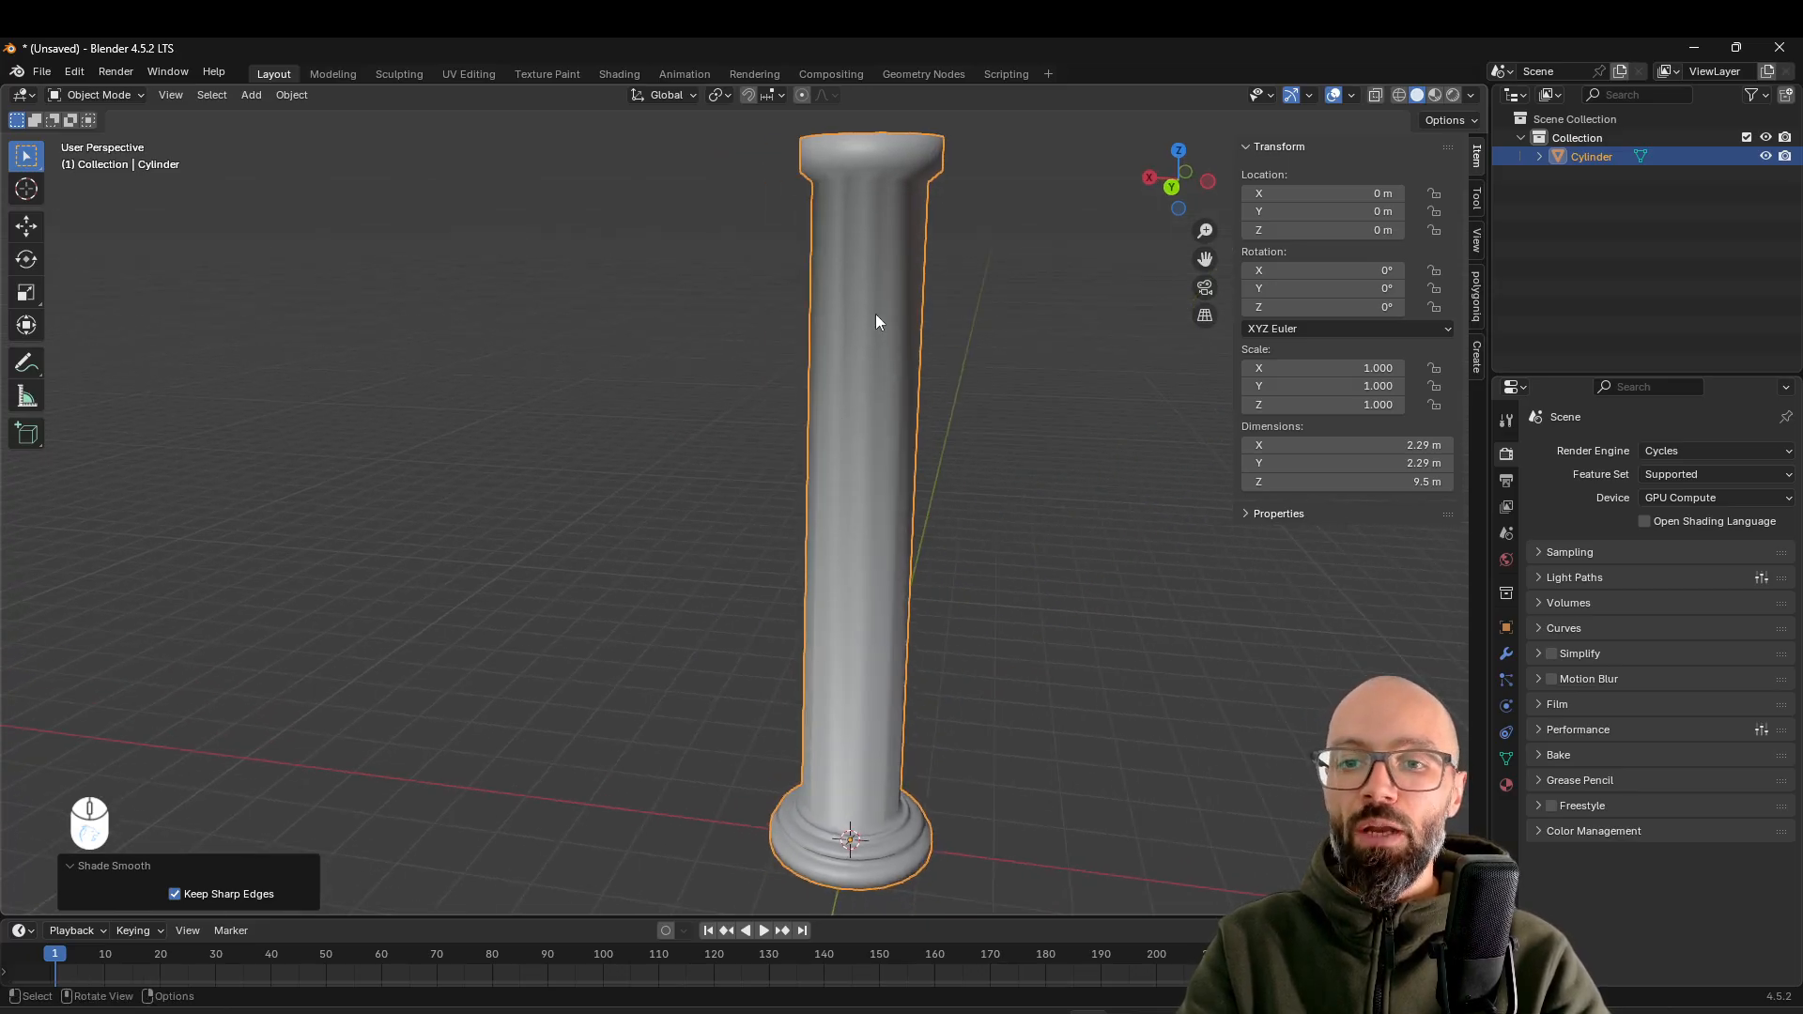
pyautogui.rightClick(883, 284)
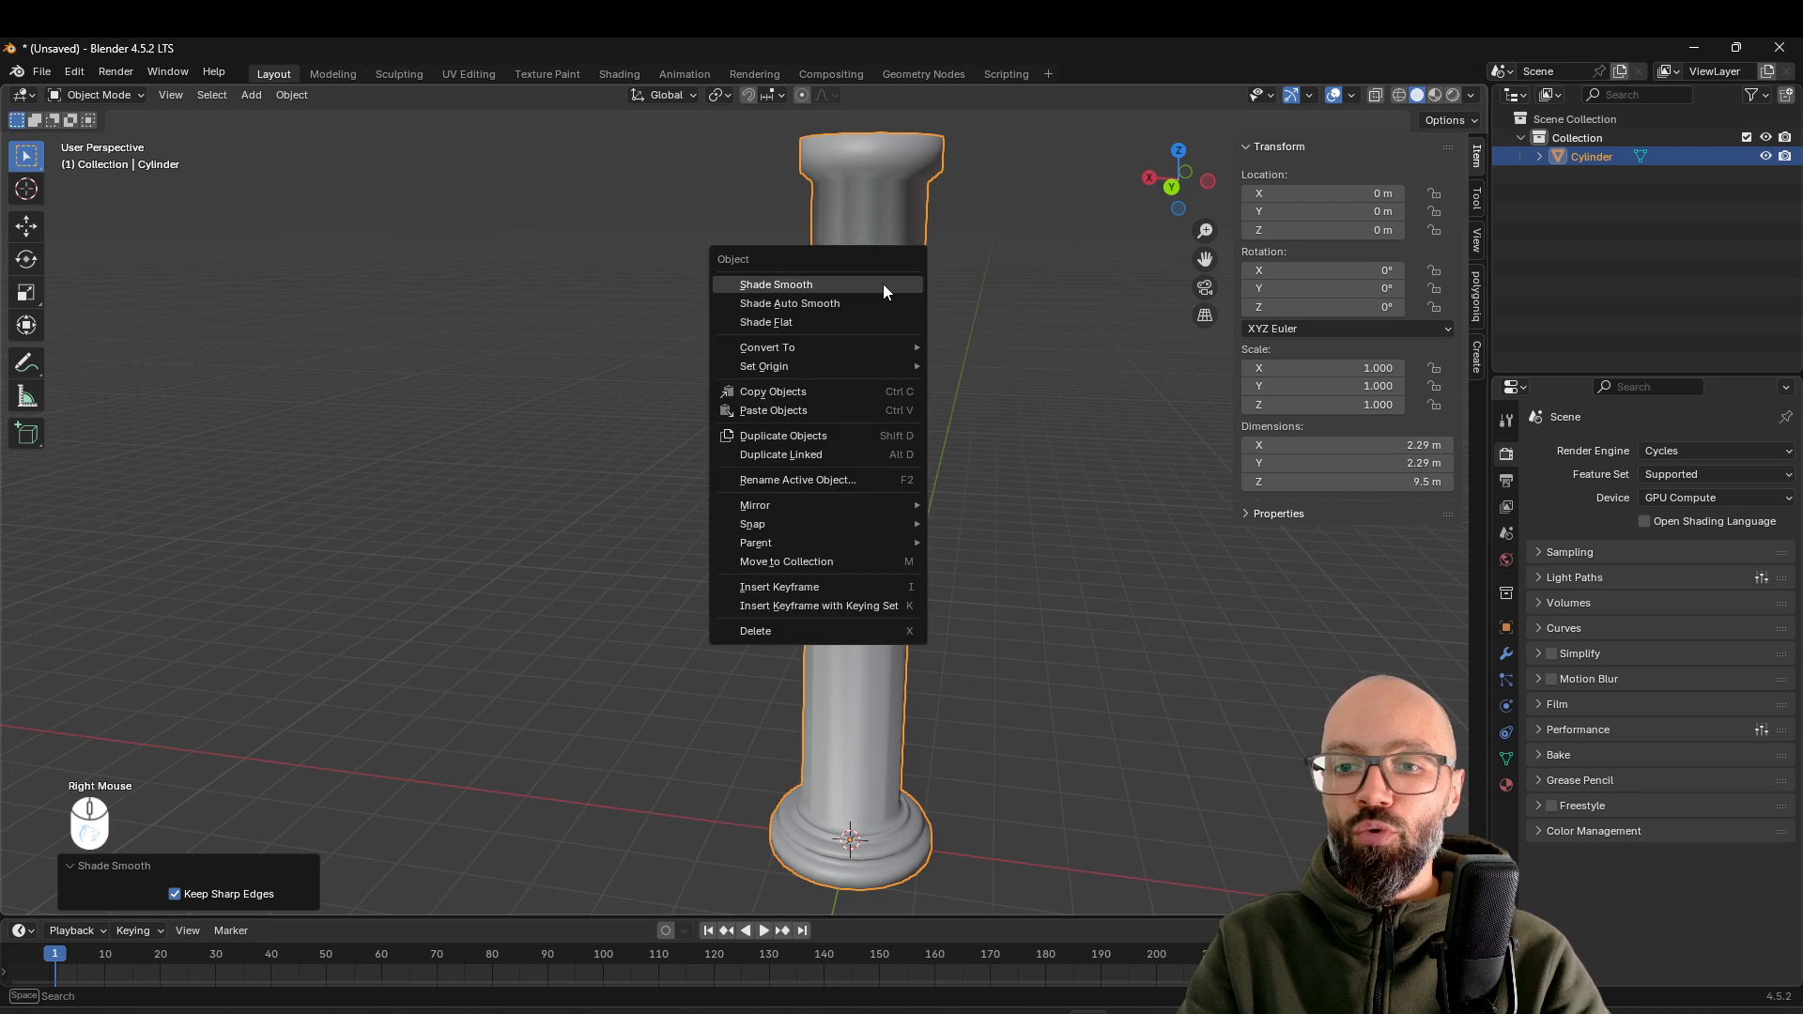
pyautogui.click(824, 331)
pyautogui.moveTo(864, 232); pyautogui.dragTo(840, 612, button='middle')
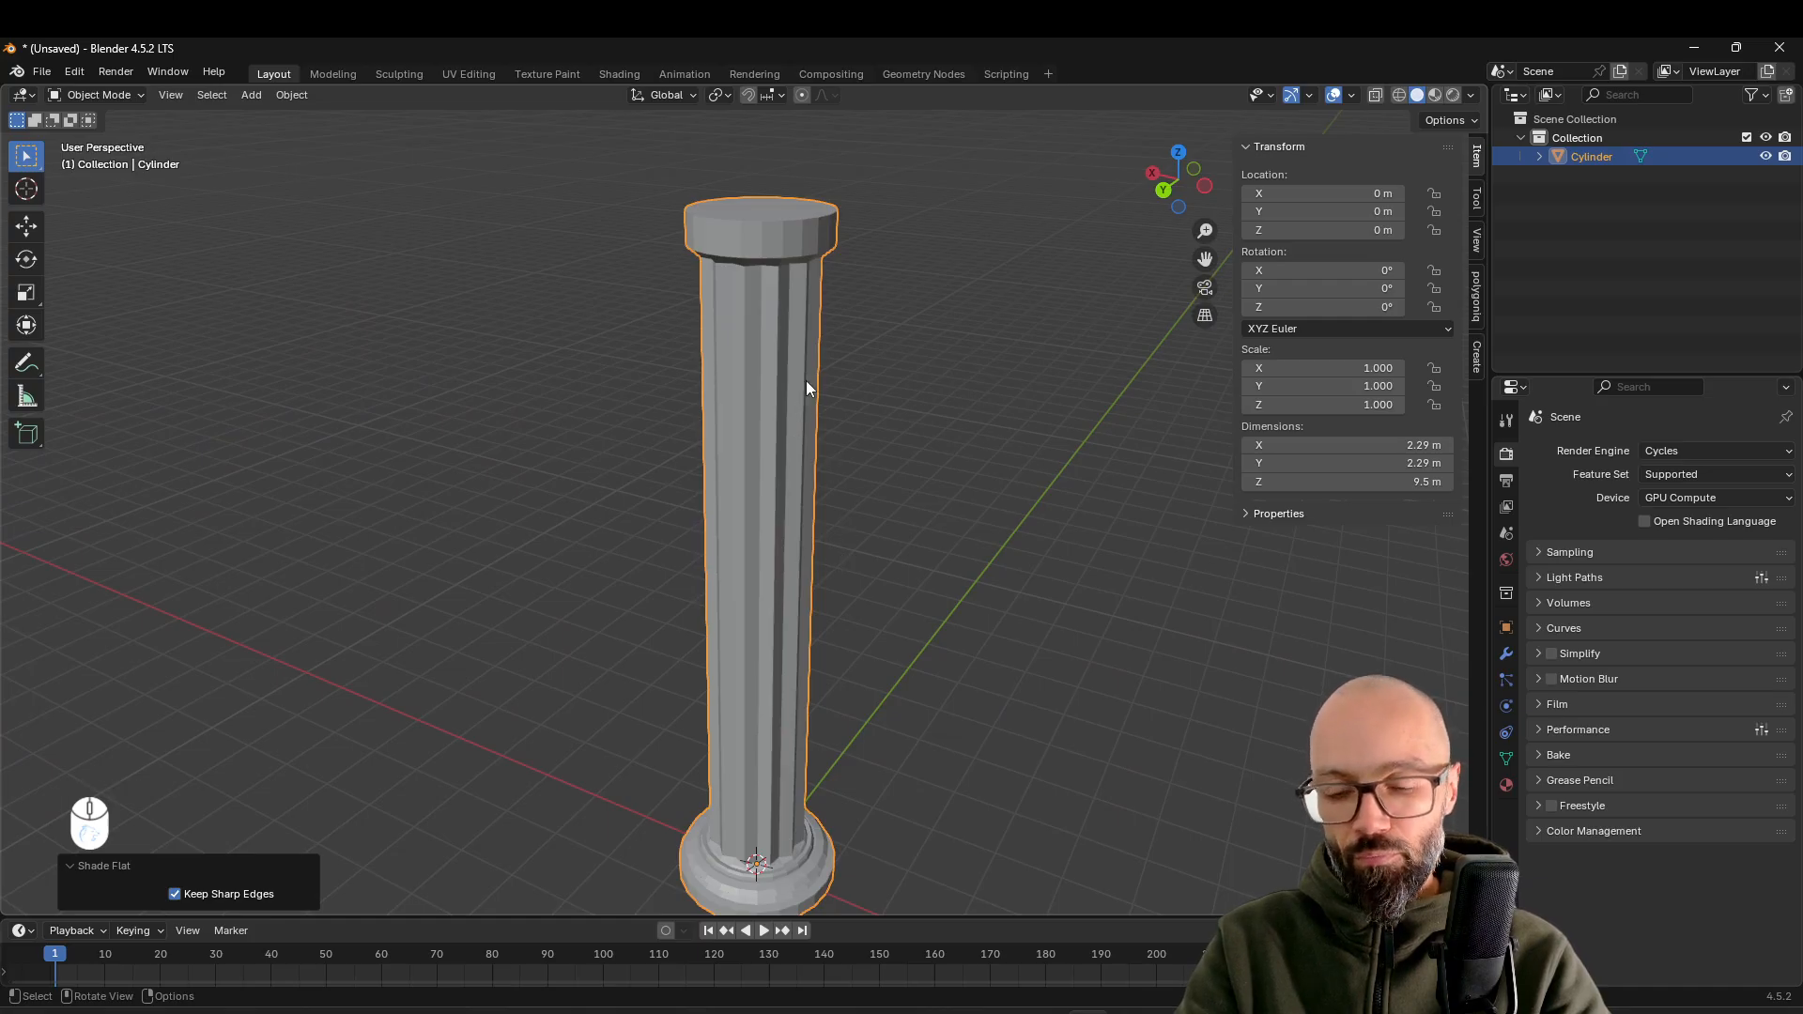
# Apply Shade Smooth to the whole column
pyautogui.rightClick(785, 308)
pyautogui.click(802, 275)
pyautogui.moveTo(872, 408); pyautogui.dragTo(872, 391, button='middle')
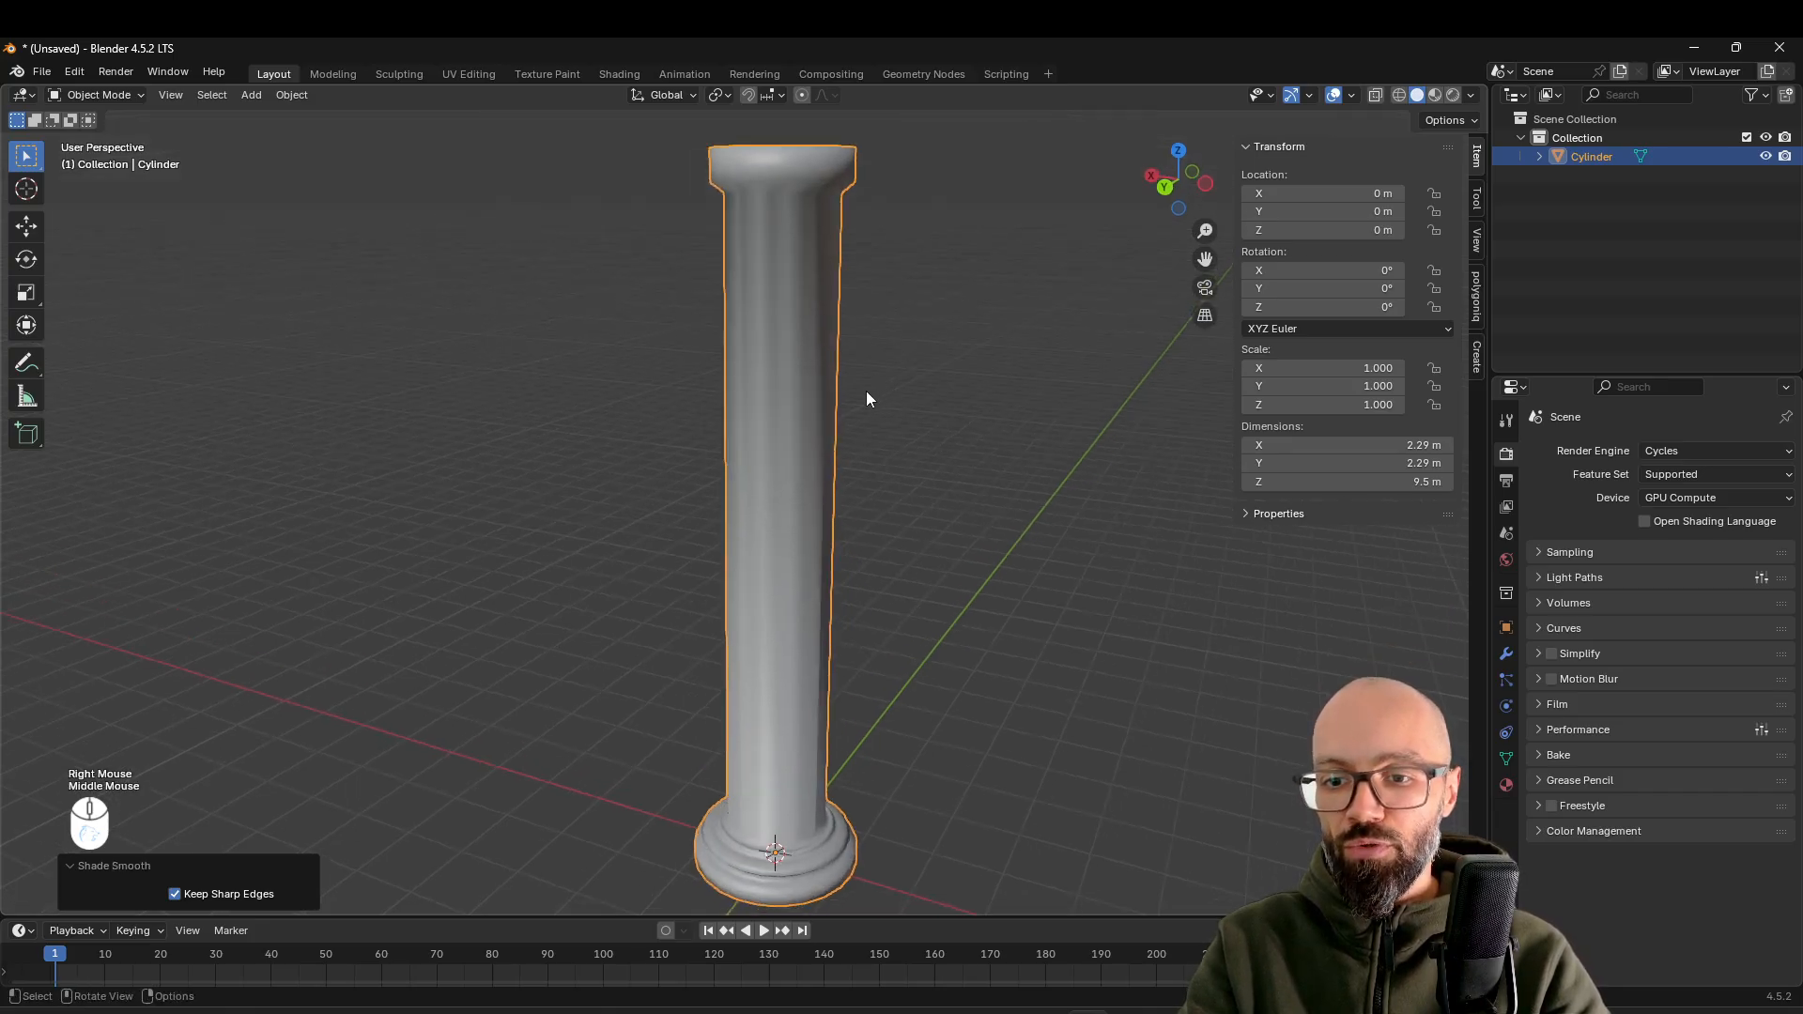
# Add 40 evenly spaced horizontal loop cuts along the column's fluted shaft
pyautogui.press('Tab')
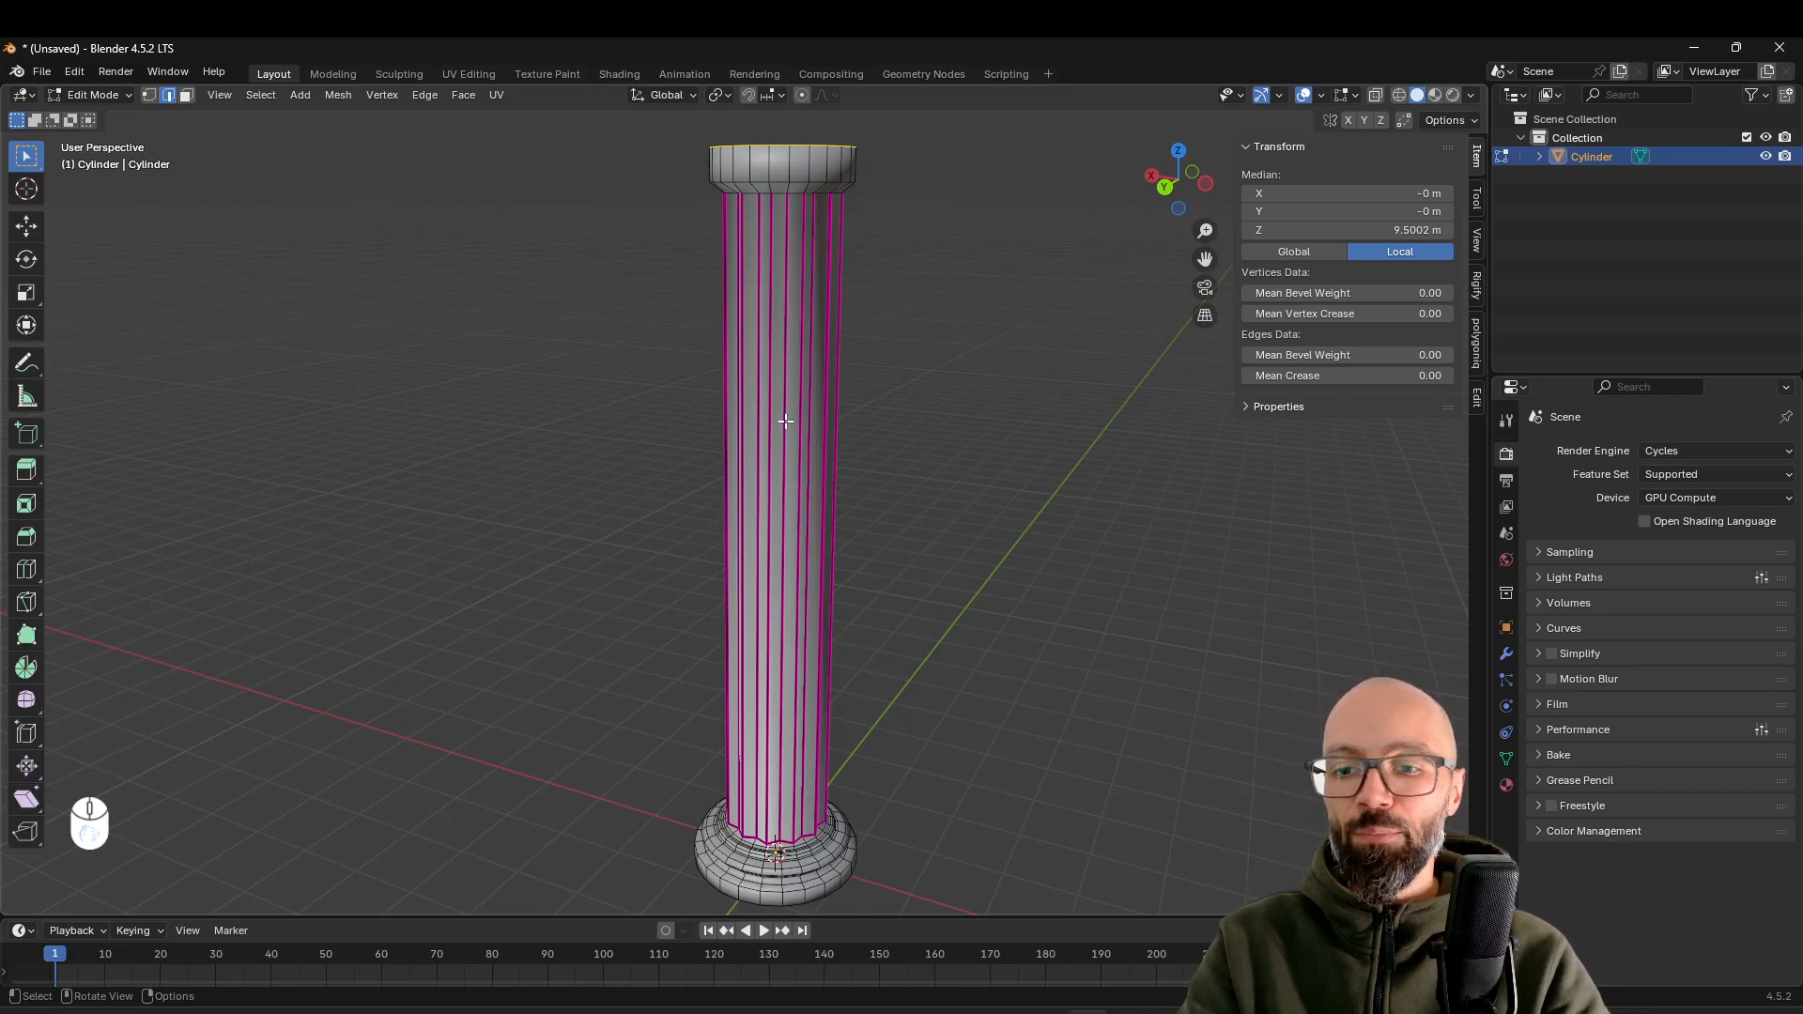
pyautogui.hotkey('ctrl', 'r')
pyautogui.scroll(11, 786, 422)
pyautogui.scroll(20, 786, 422)
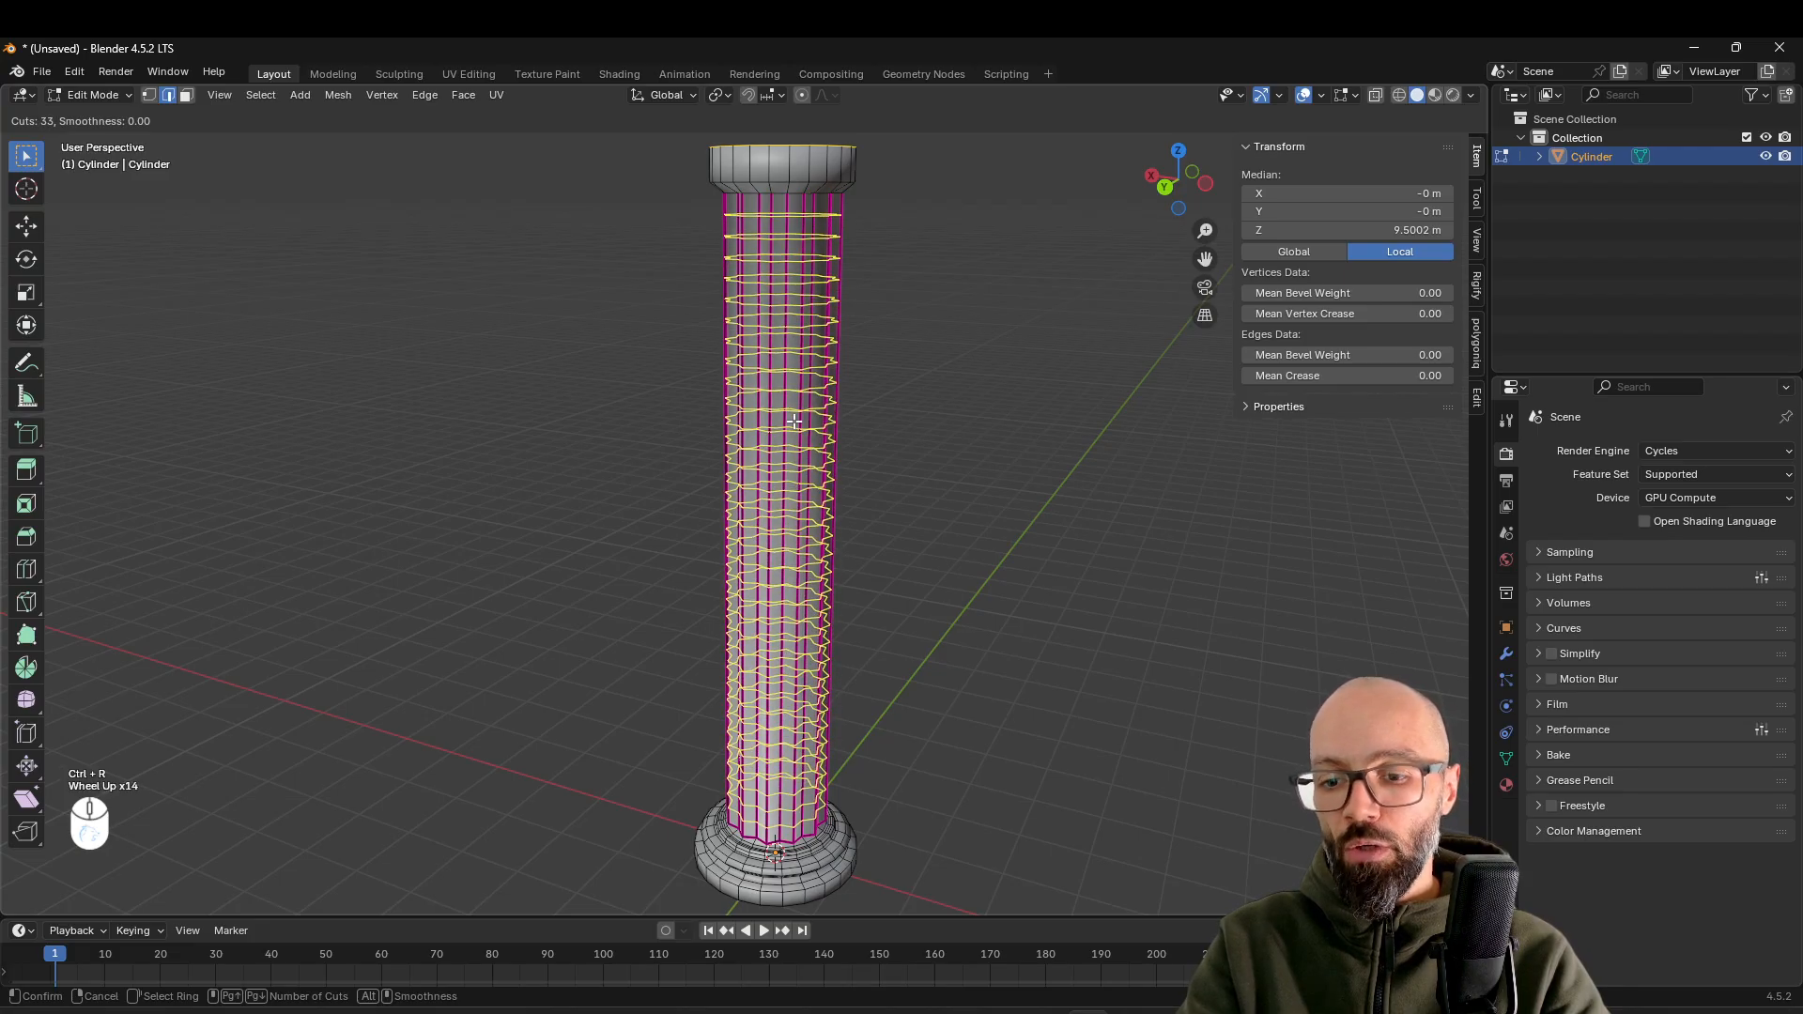
pyautogui.scroll(6, 795, 421)
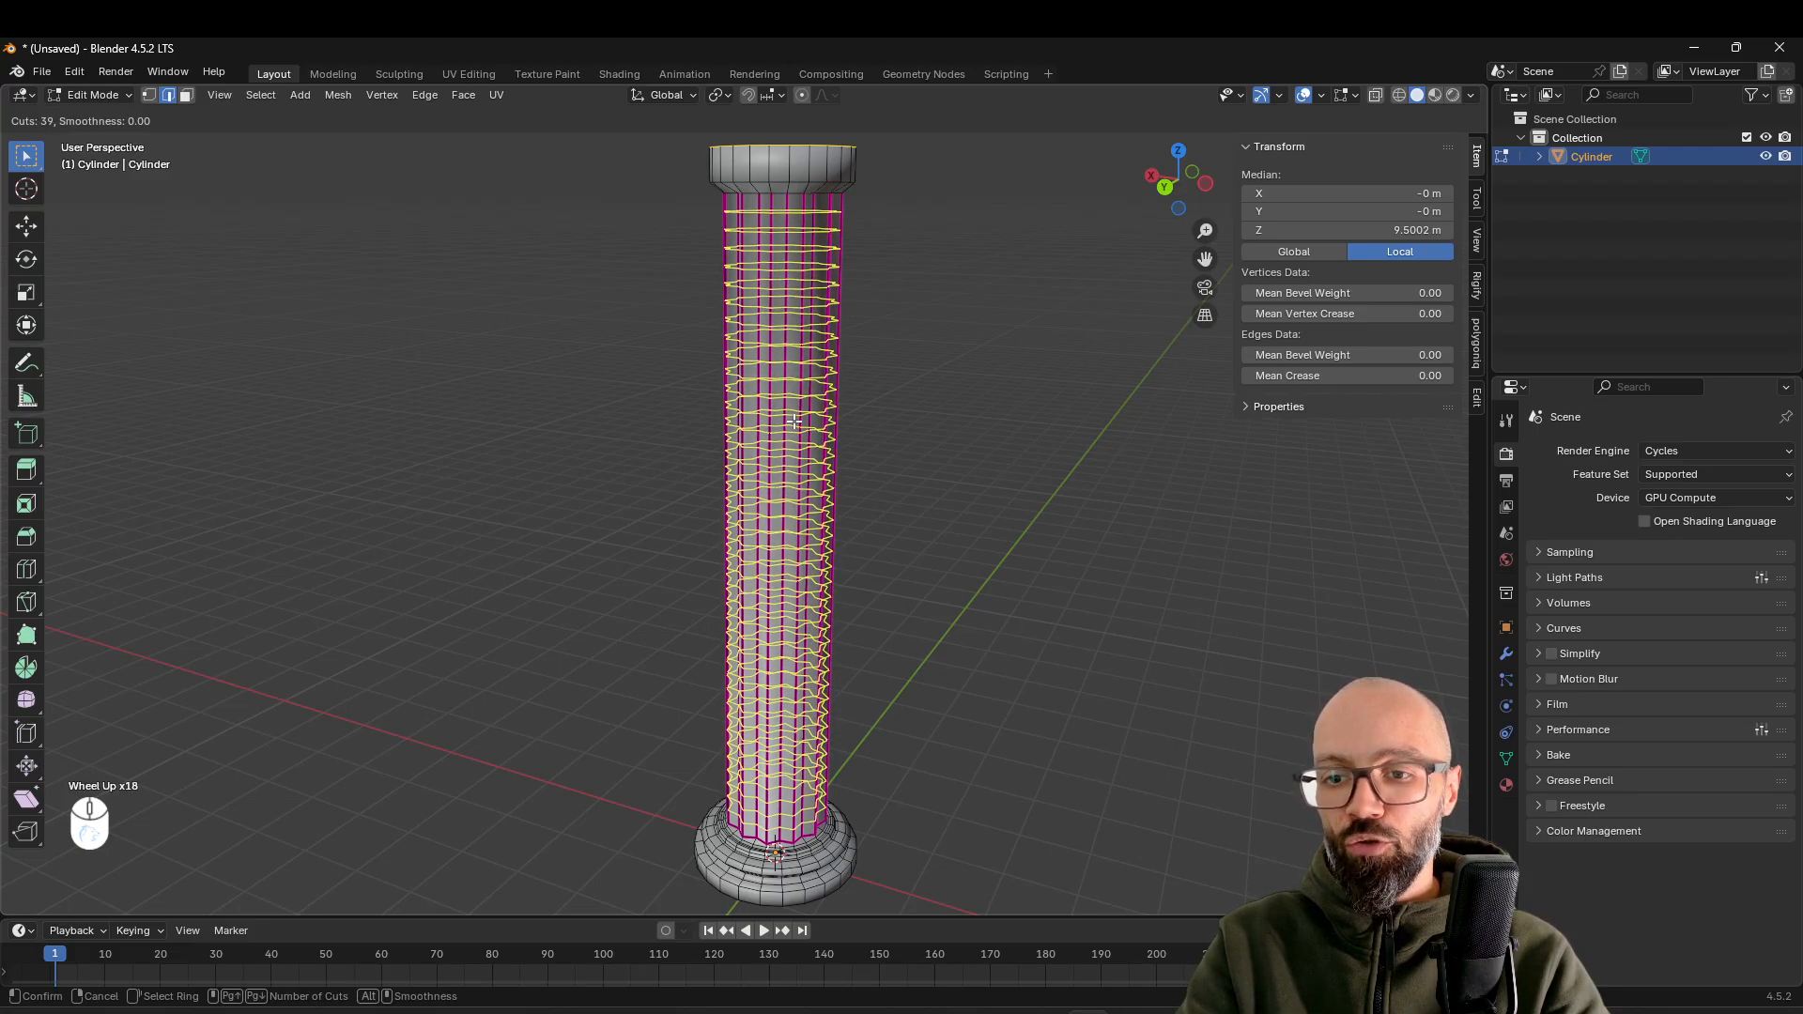
pyautogui.scroll(2, 795, 422)
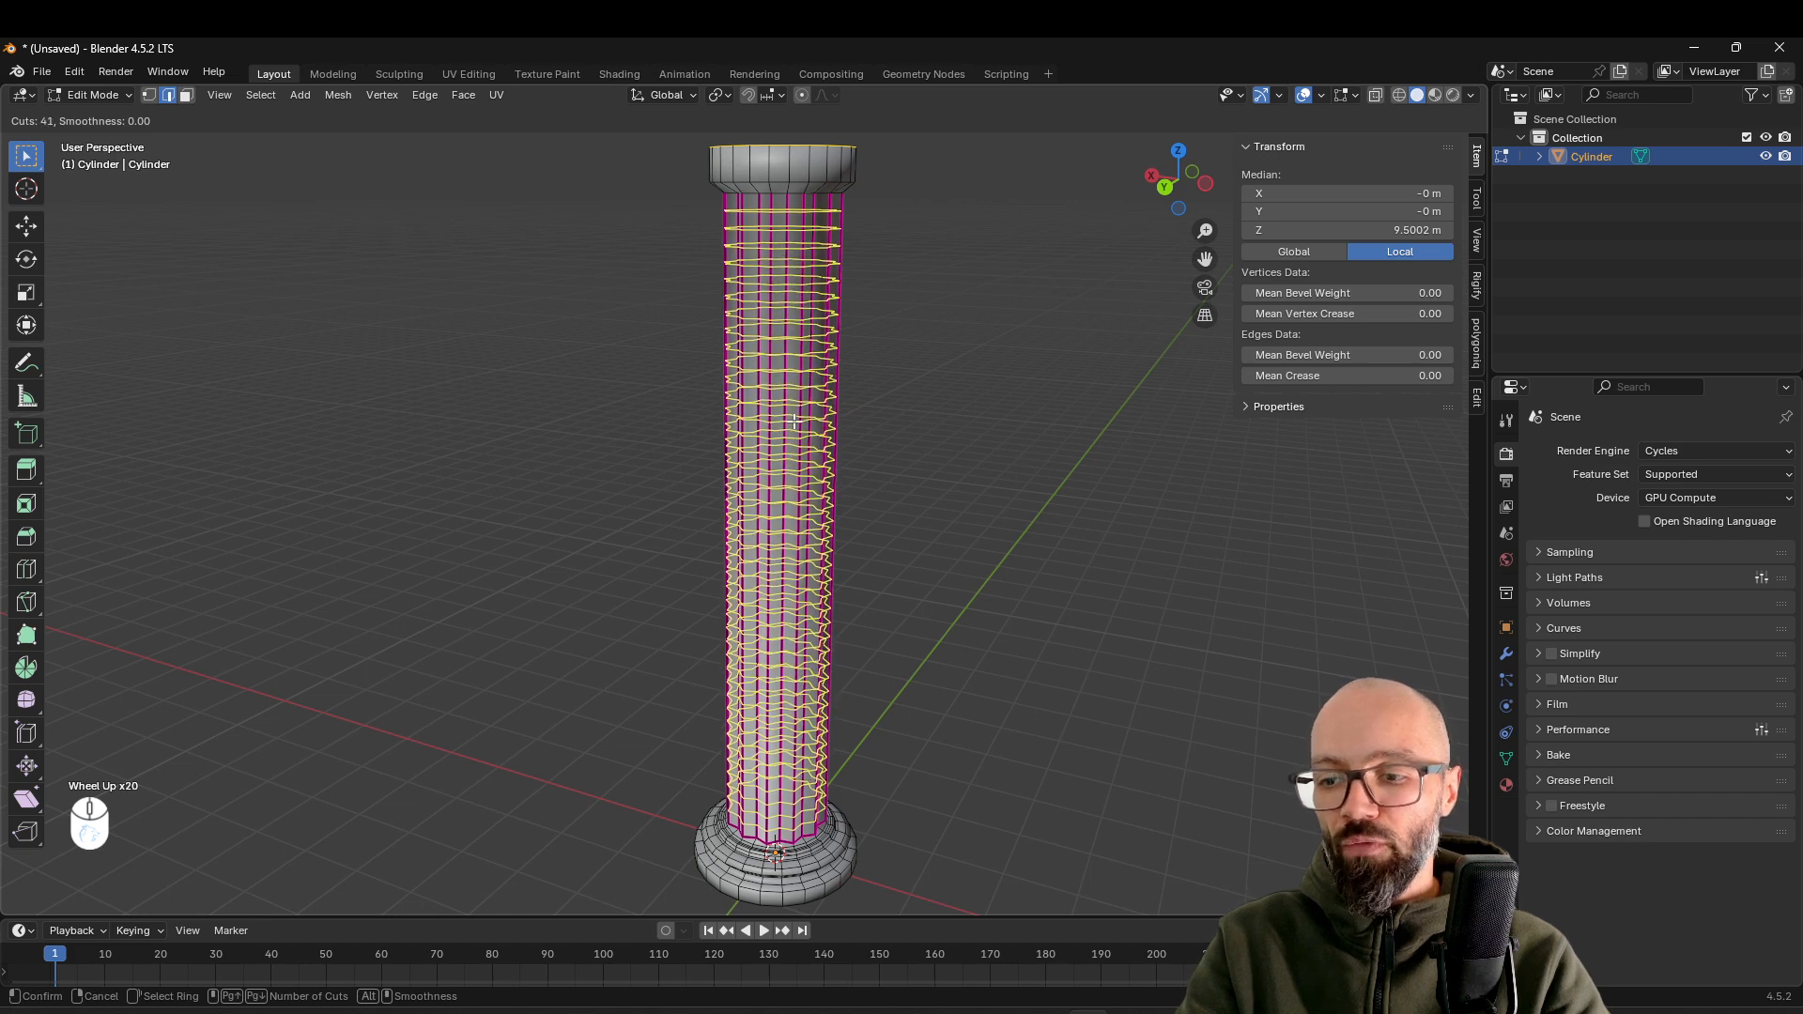
pyautogui.click(794, 422)
pyautogui.click(794, 422)
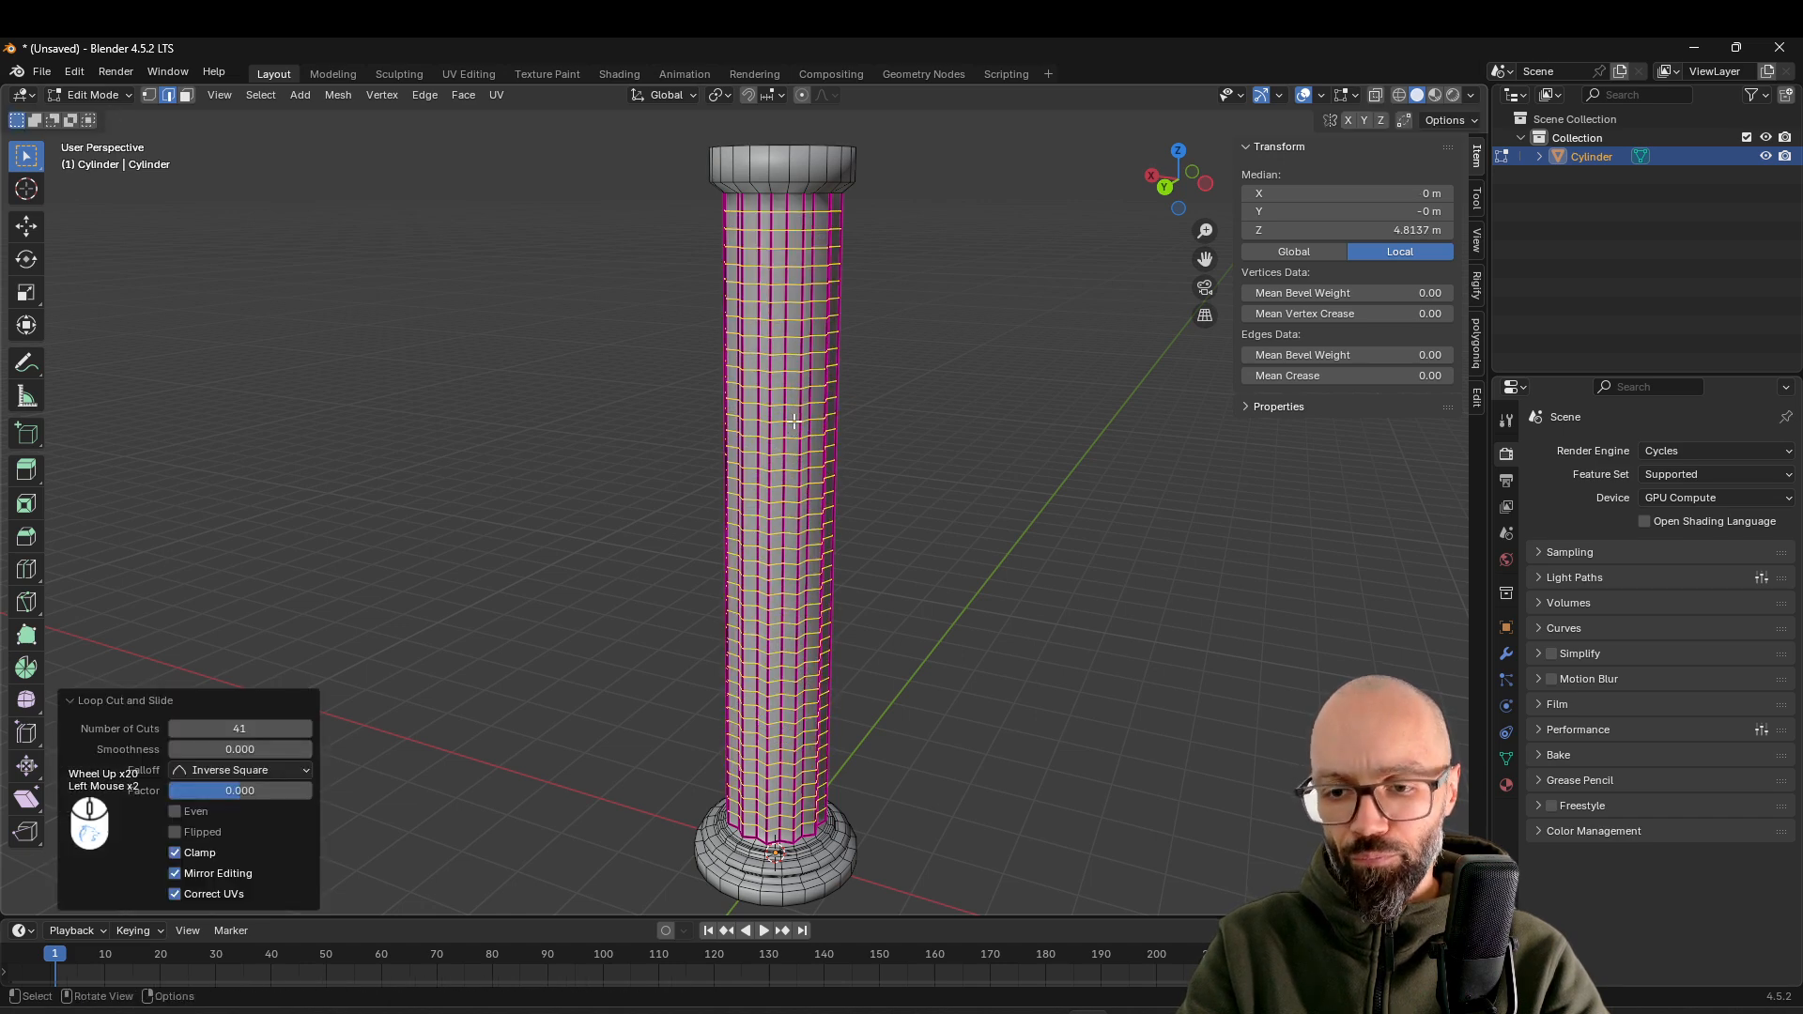
pyautogui.click(264, 727)
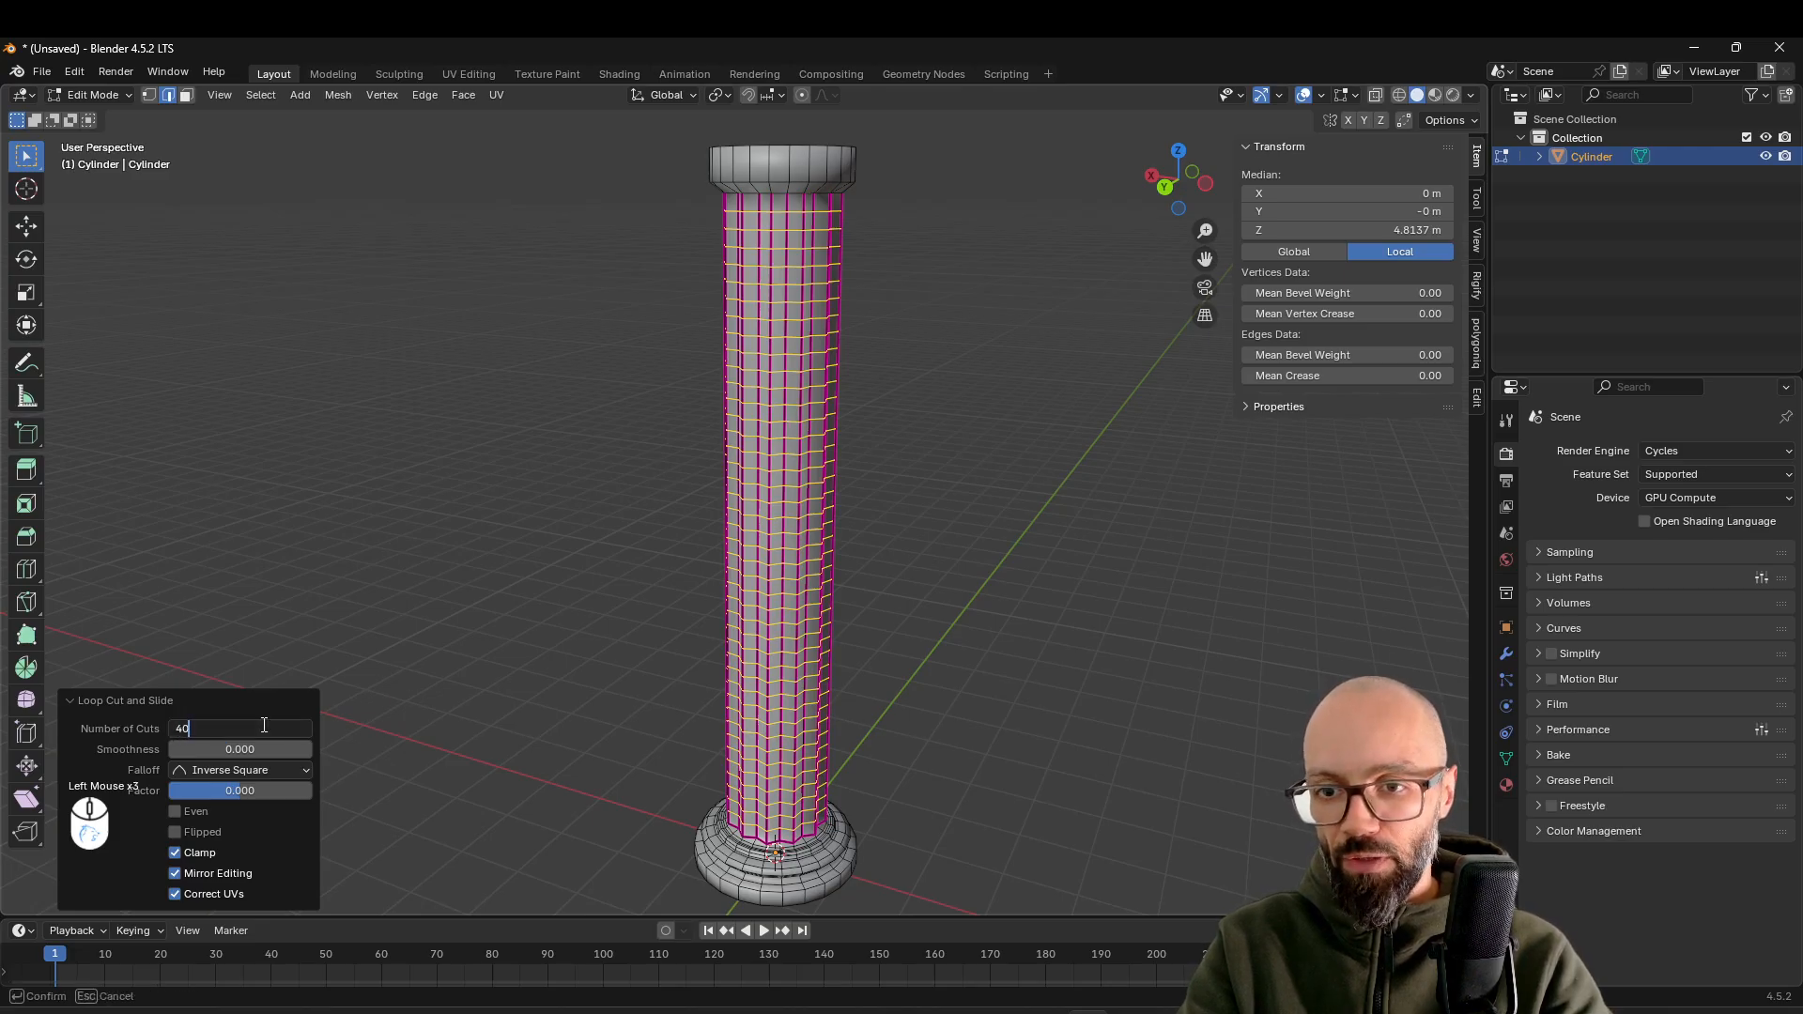
pyautogui.write('40')
pyautogui.press('Return')
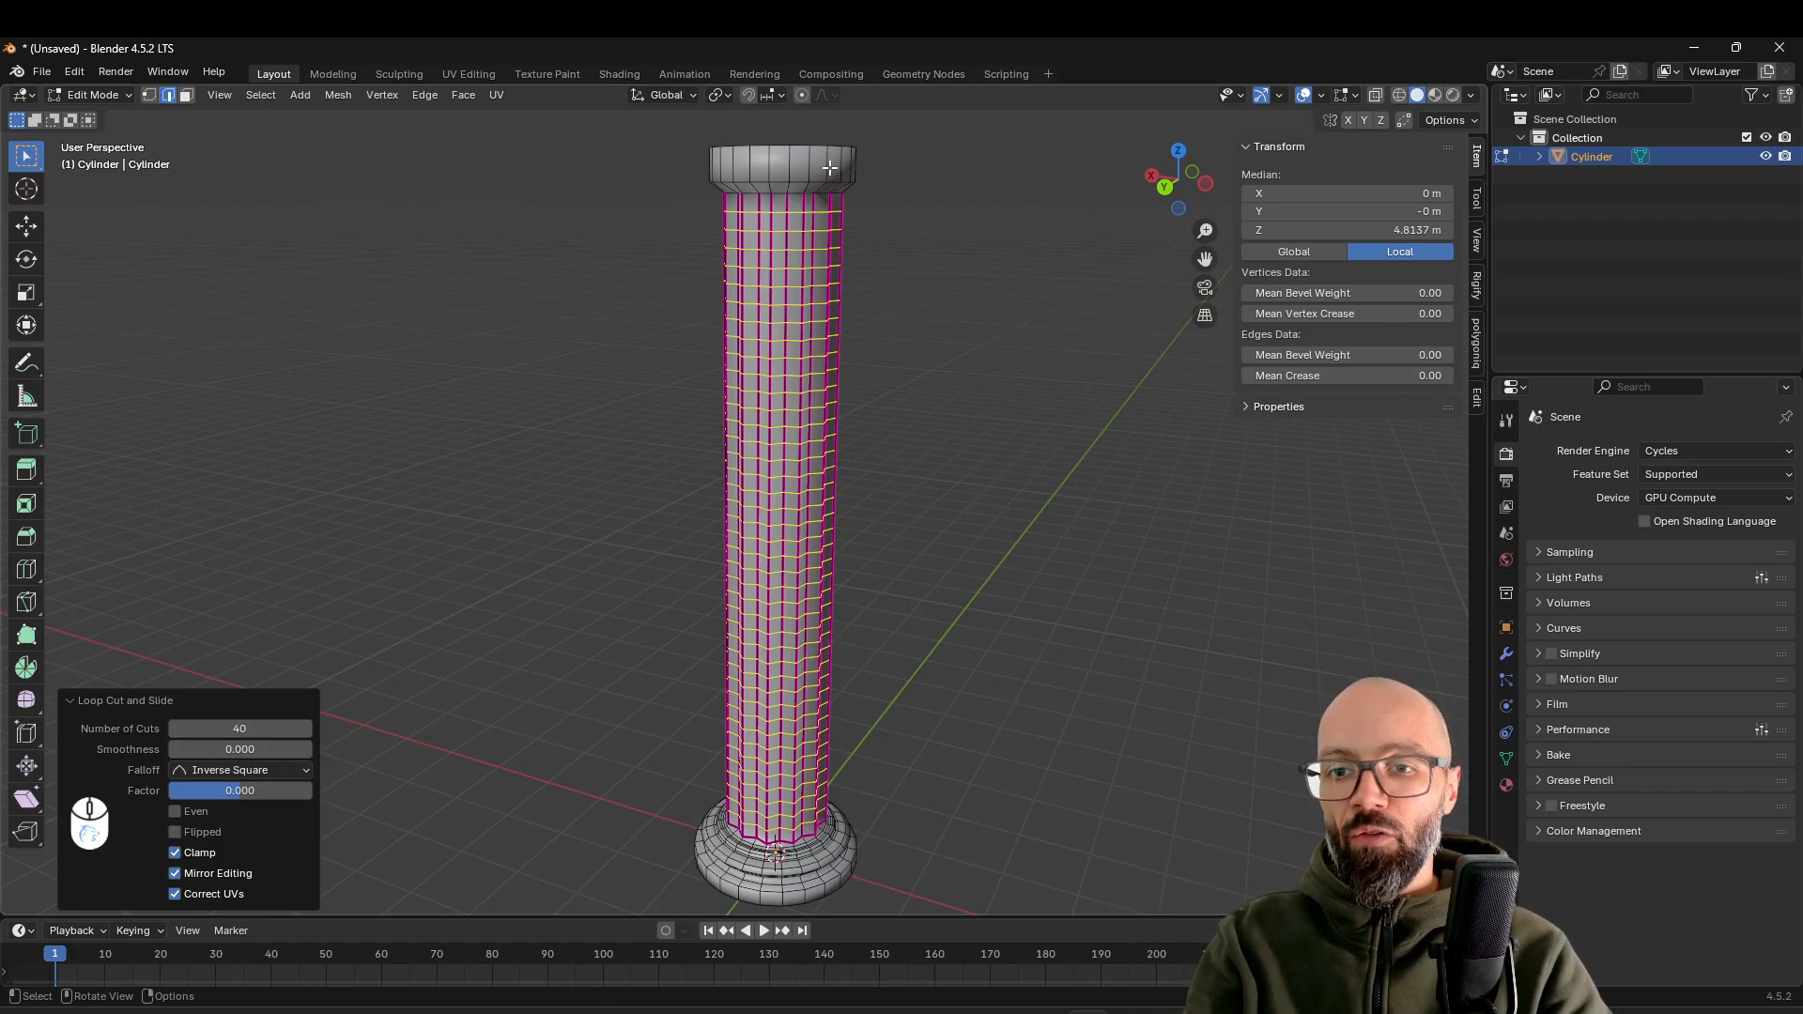
# Add two horizontal loop cuts around the capital's band and return to Object Mode
pyautogui.hotkey('ctrl', 'r')
pyautogui.scroll(1, 828, 164)
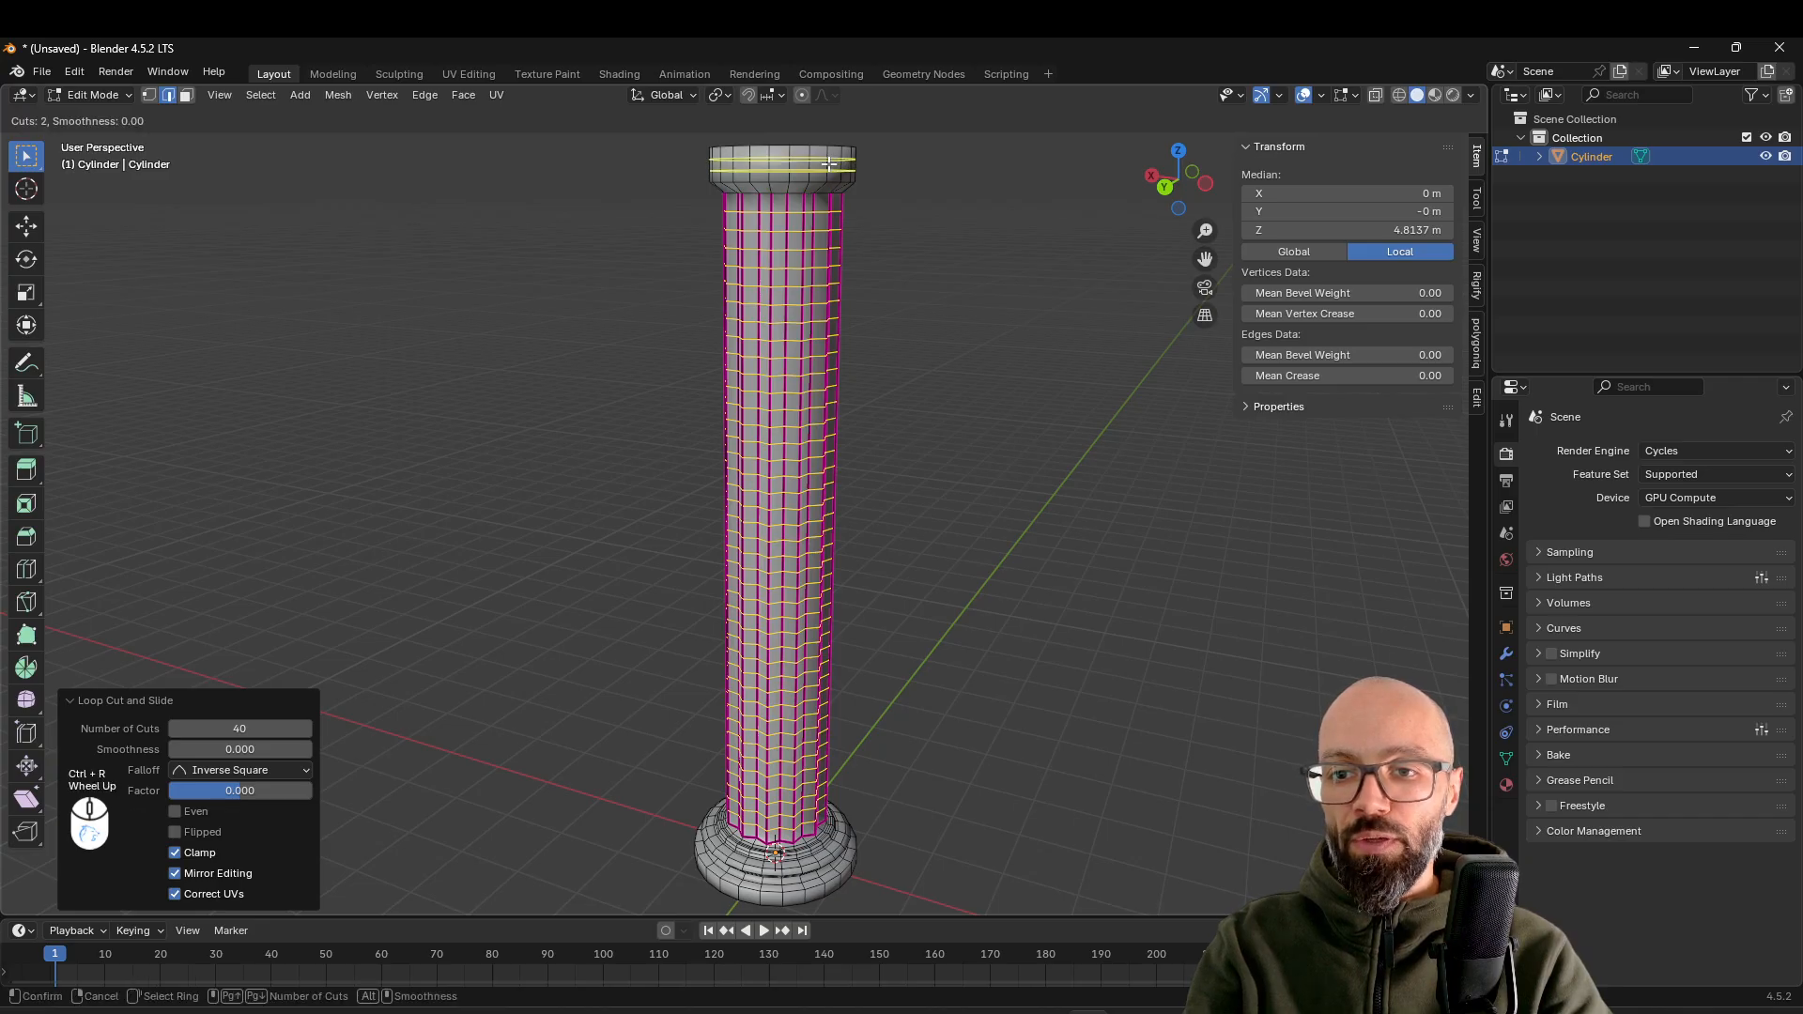
pyautogui.click(829, 164)
pyautogui.click(828, 163)
pyautogui.moveTo(881, 402); pyautogui.dragTo(917, 447, button='middle')
pyautogui.press('Tab')
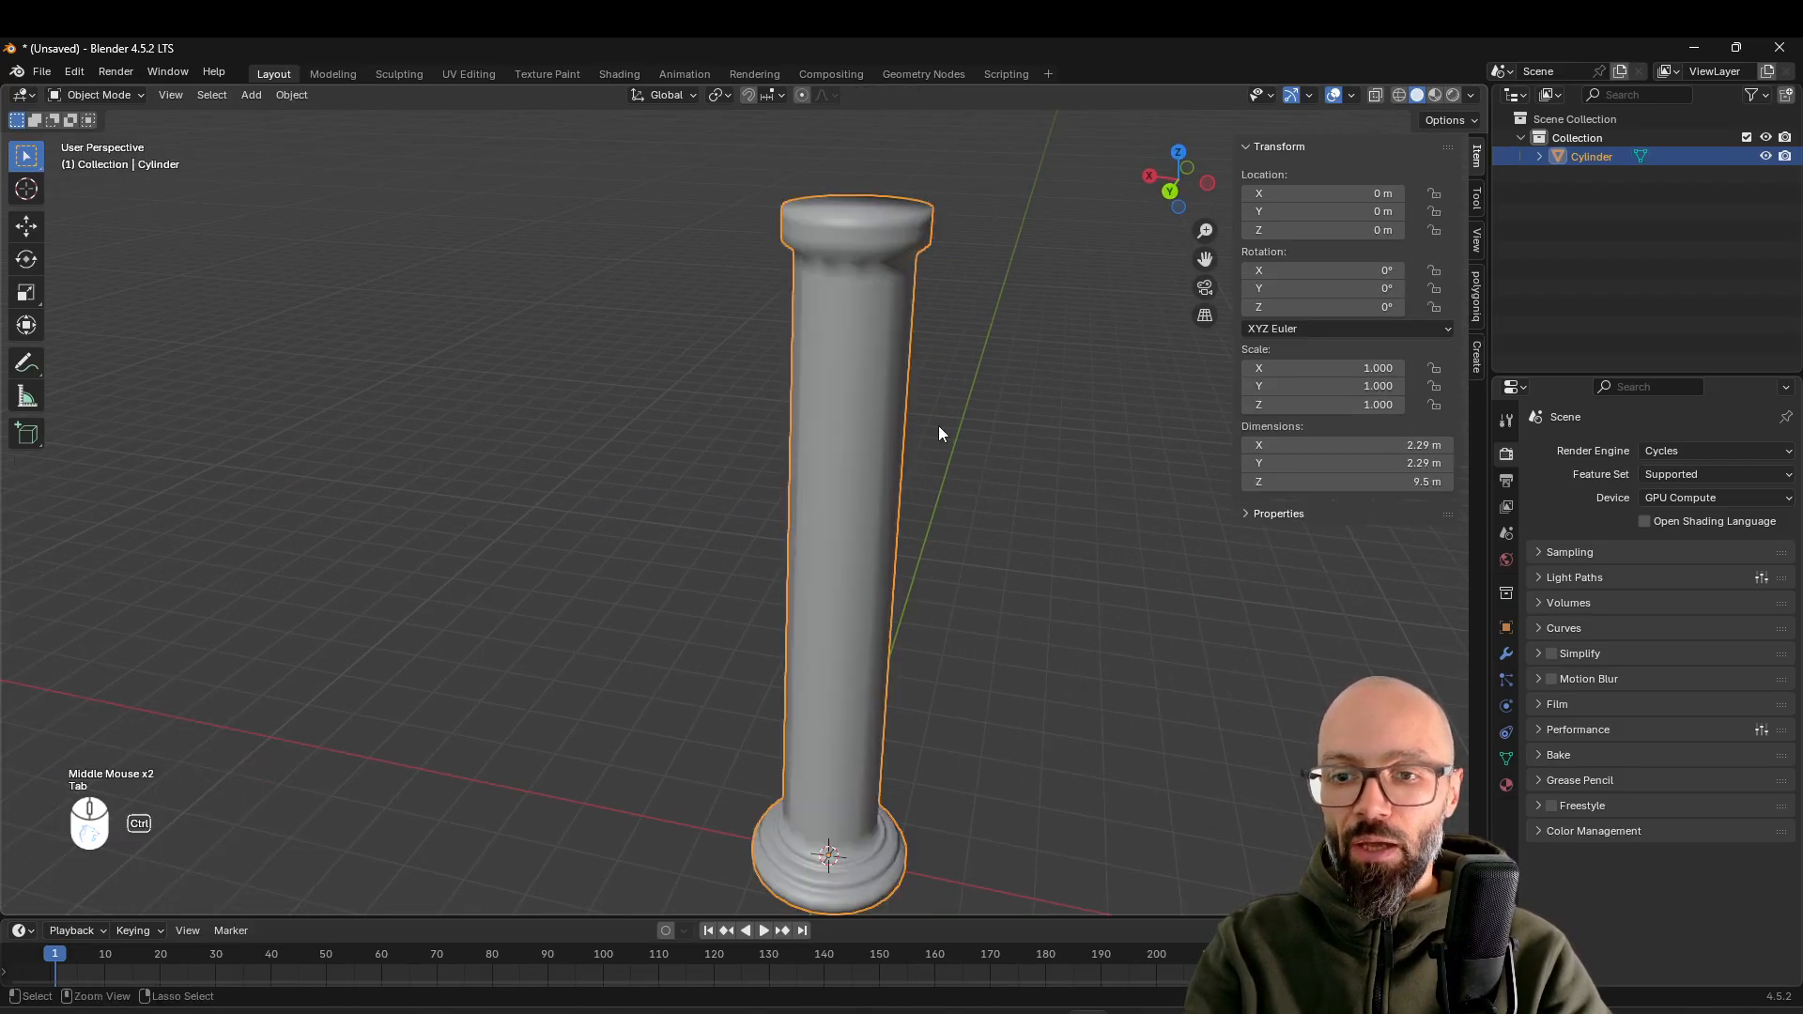
# Add a level 2 Subdivision modifier to the column and show its modifier properties
pyautogui.hotkey('ctrl', '2')
pyautogui.moveTo(896, 436); pyautogui.dragTo(967, 439, button='middle')
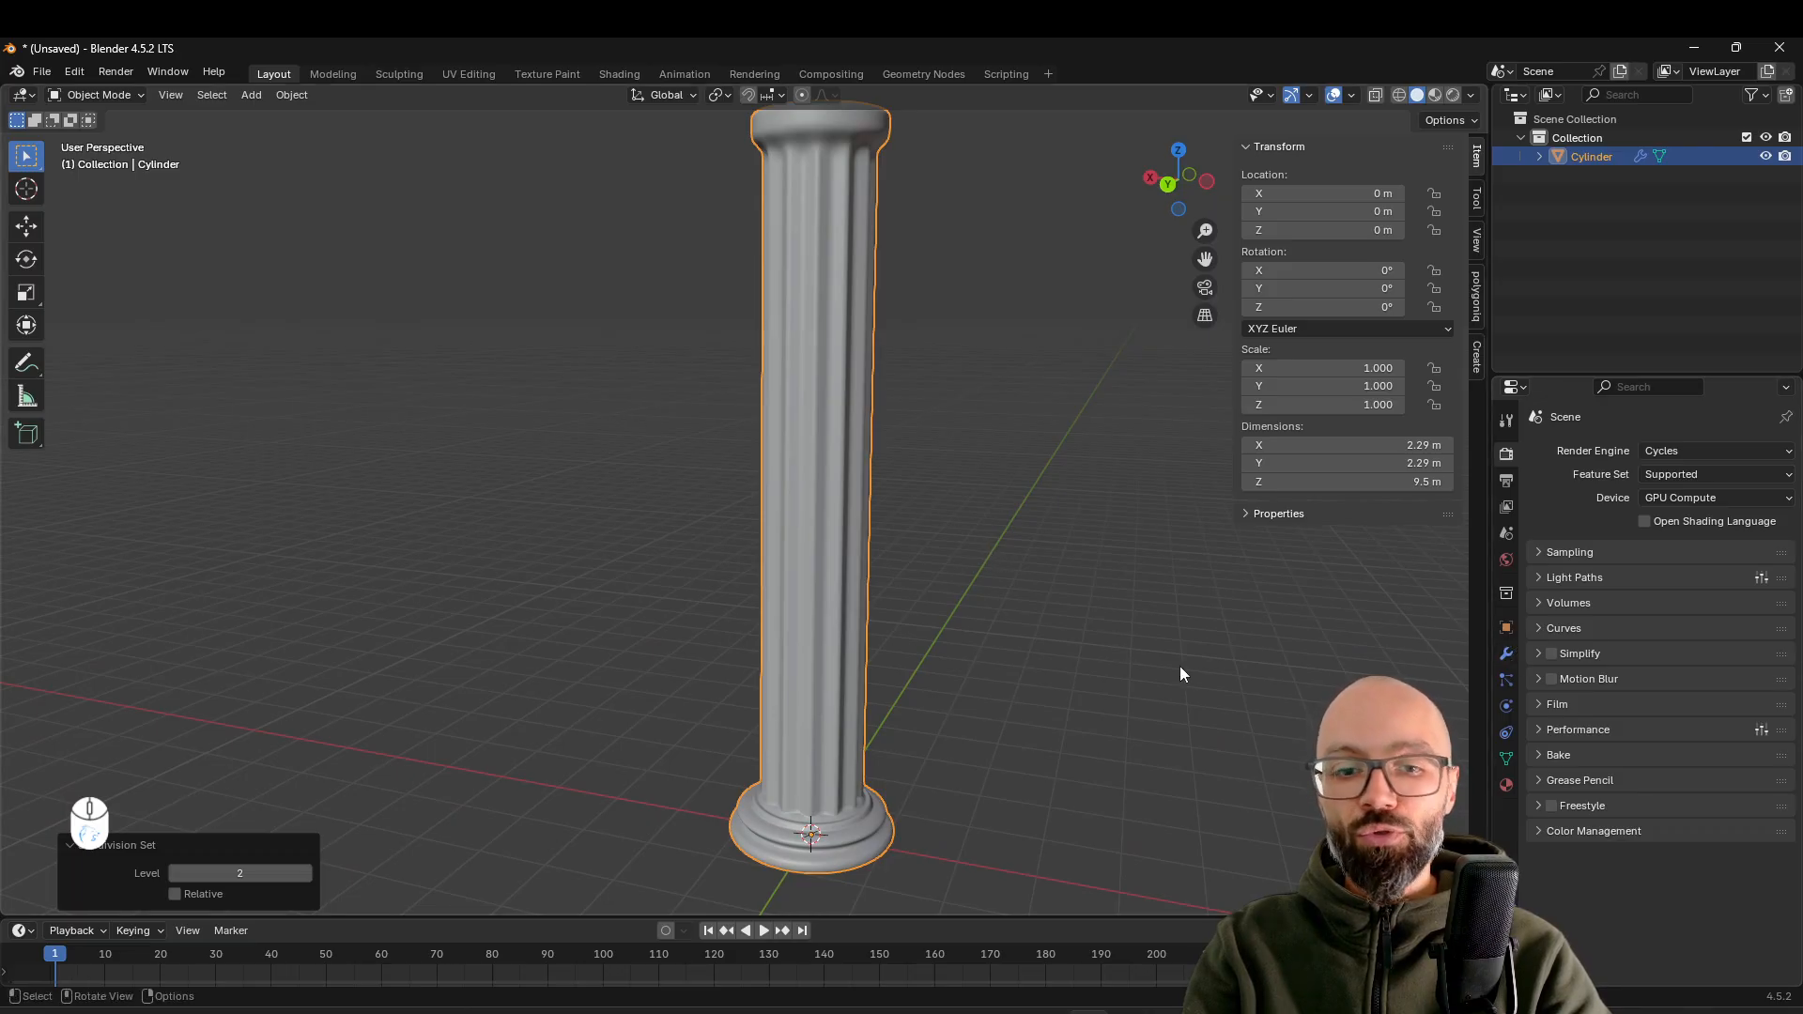
pyautogui.click(1505, 656)
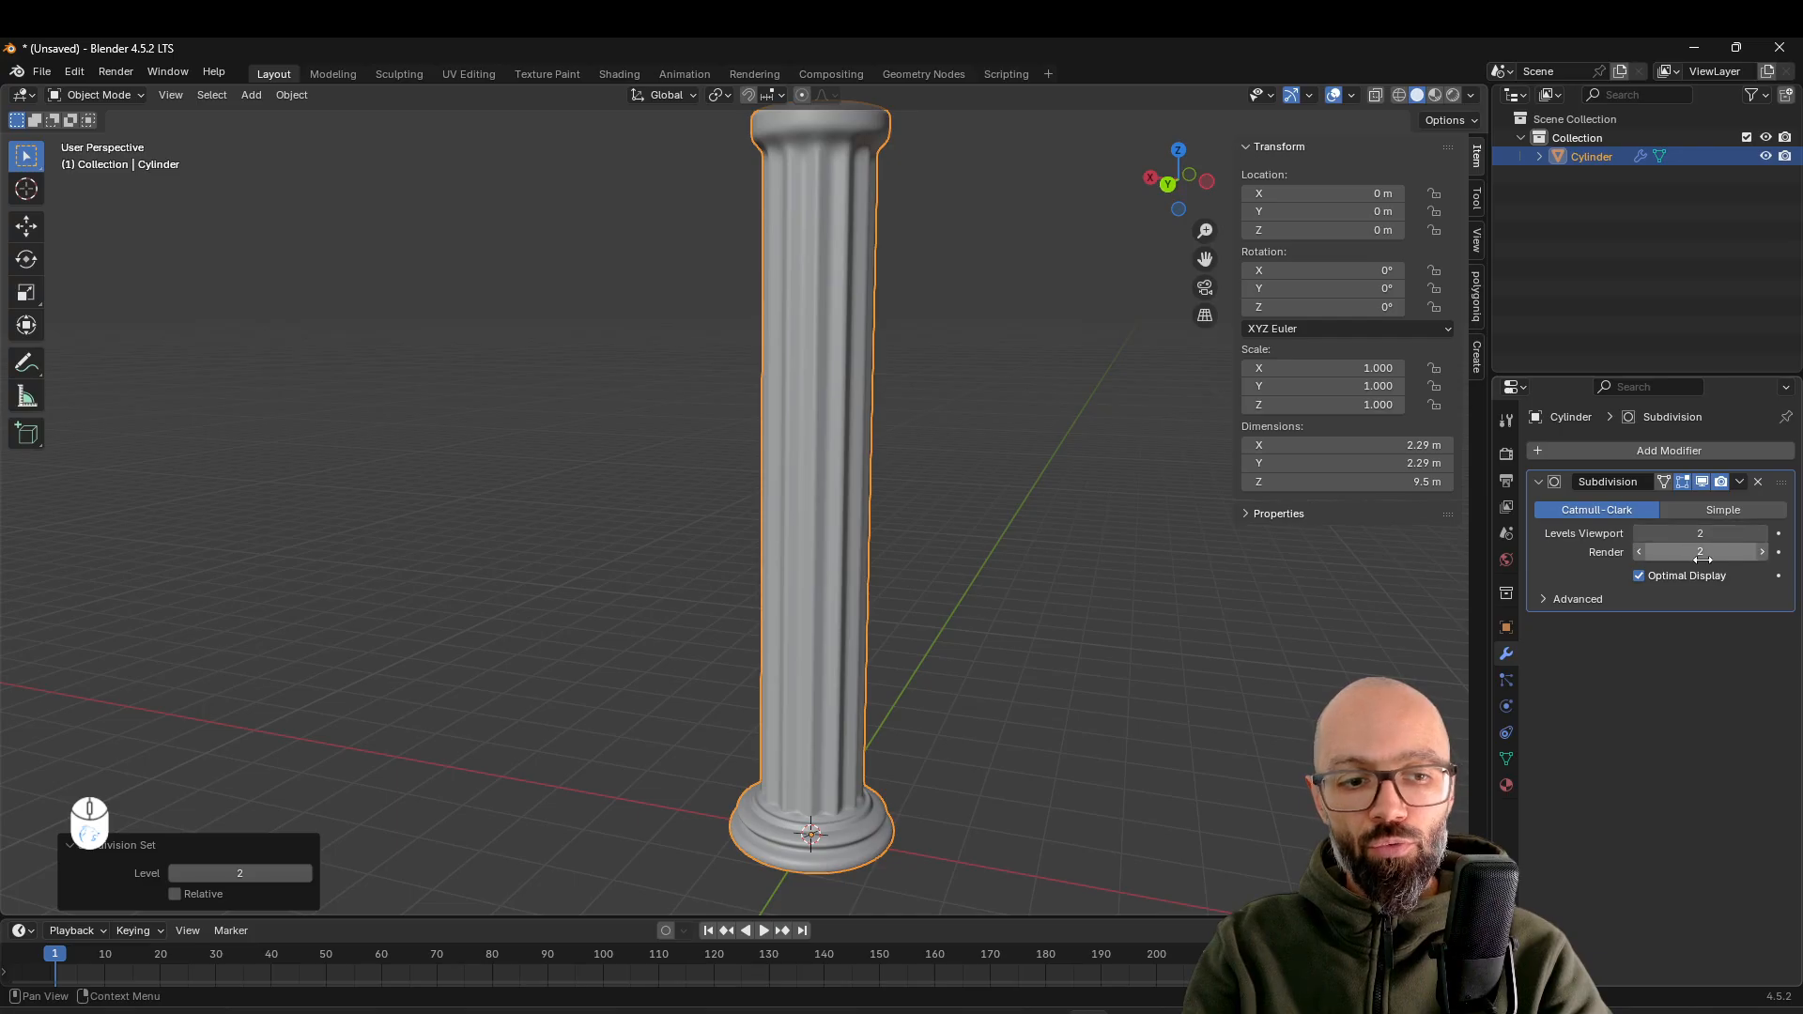
# Try a mean crease of 0 on the edge loop where the shaft meets the base and view it in Object Mode
pyautogui.moveTo(1029, 630); pyautogui.dragTo(888, 552, button='middle')
pyautogui.scroll(5, 846, 582)
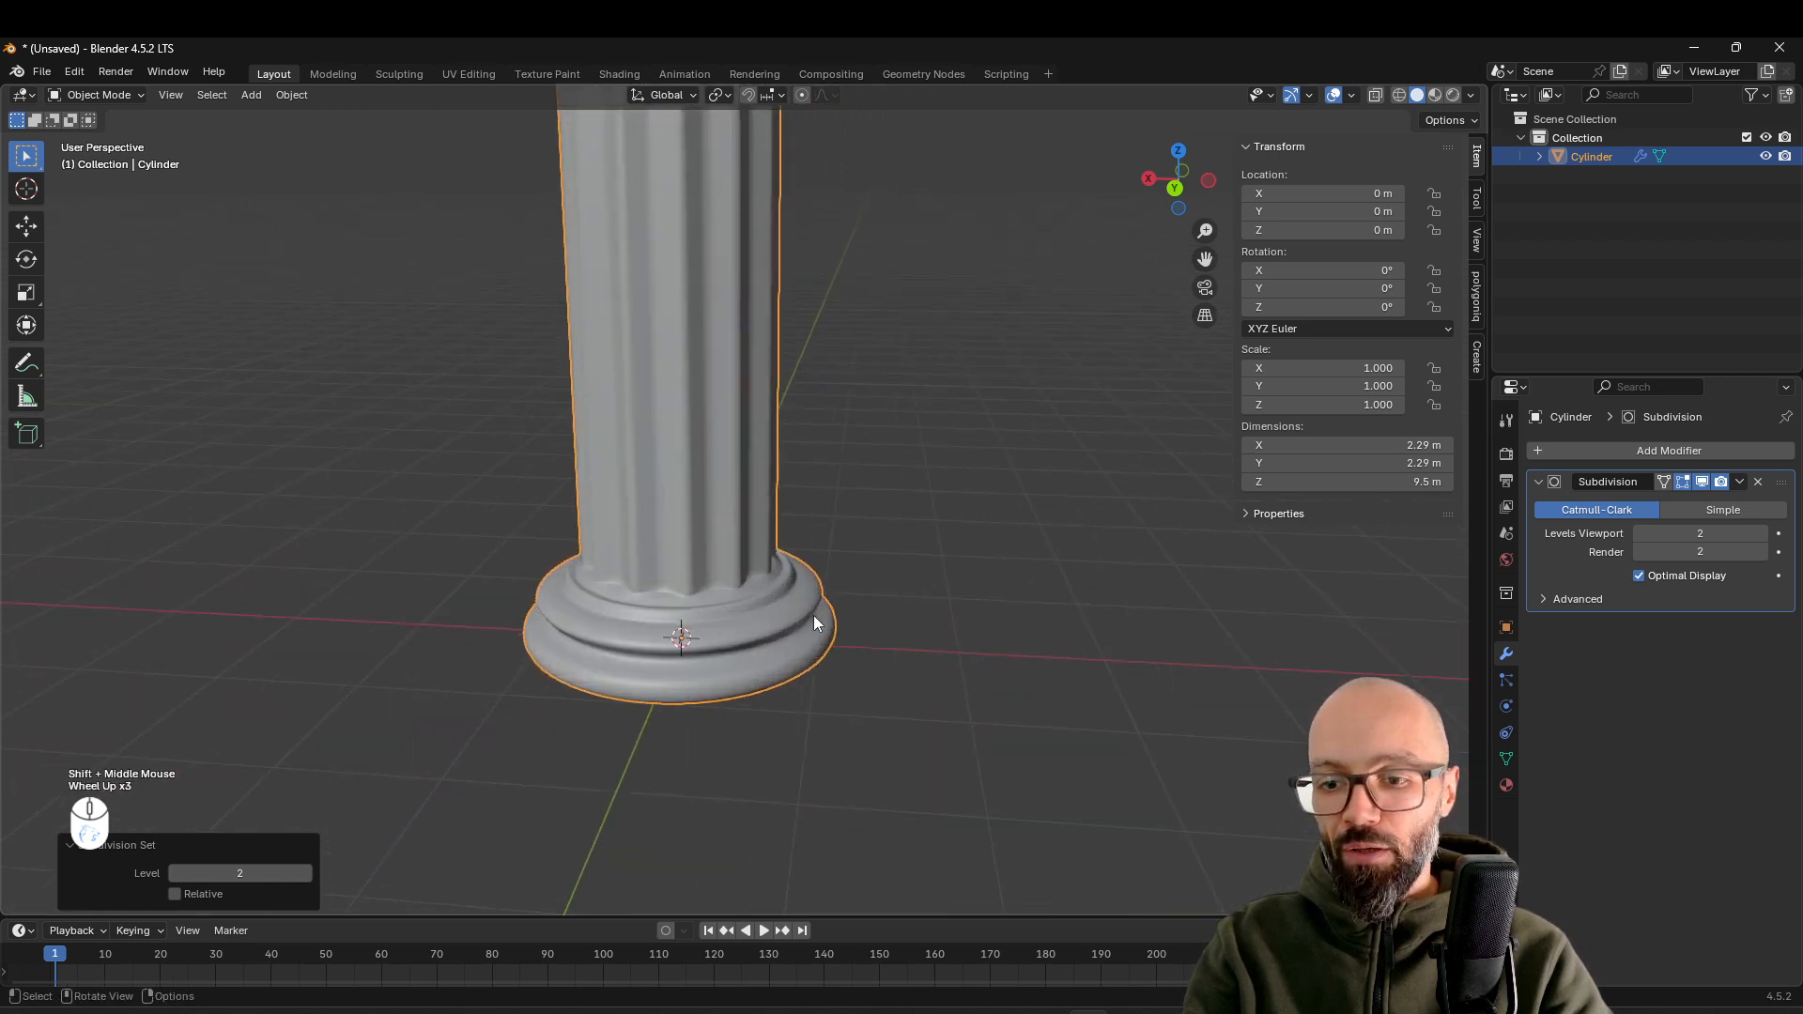
pyautogui.moveTo(606, 700); pyautogui.dragTo(831, 685, button='middle')
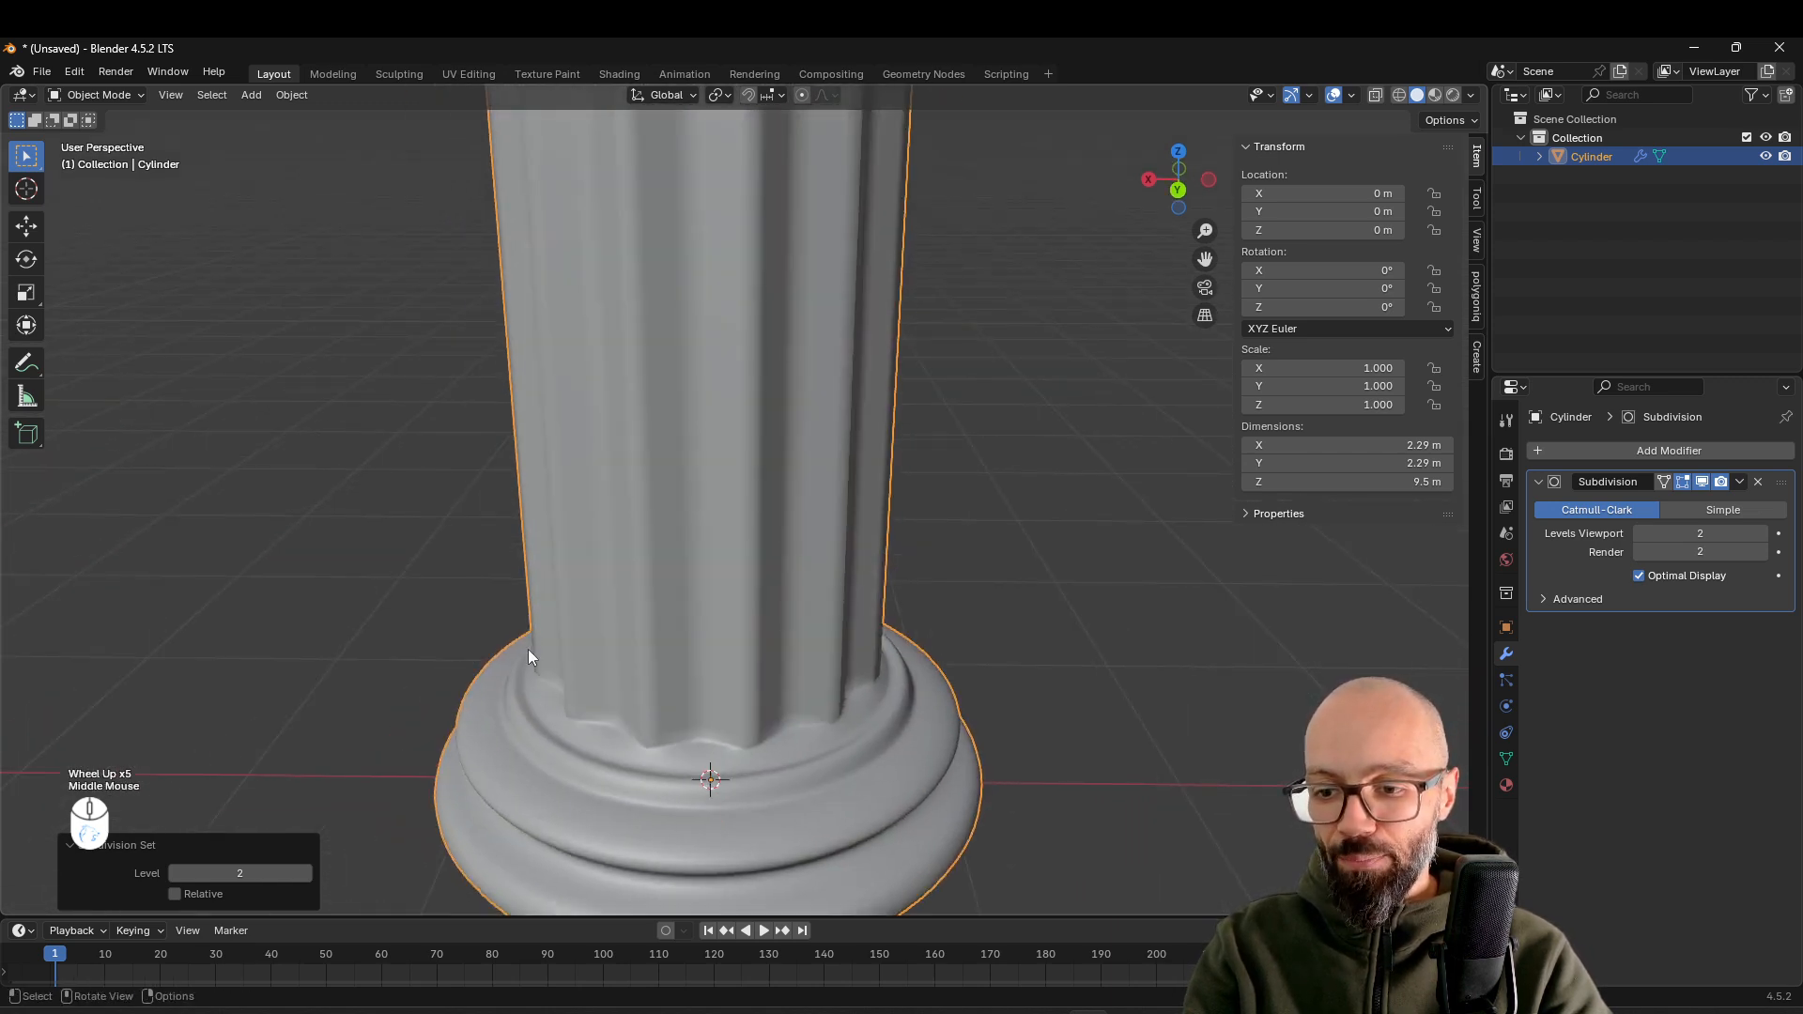
pyautogui.moveTo(768, 741); pyautogui.dragTo(923, 713, button='middle')
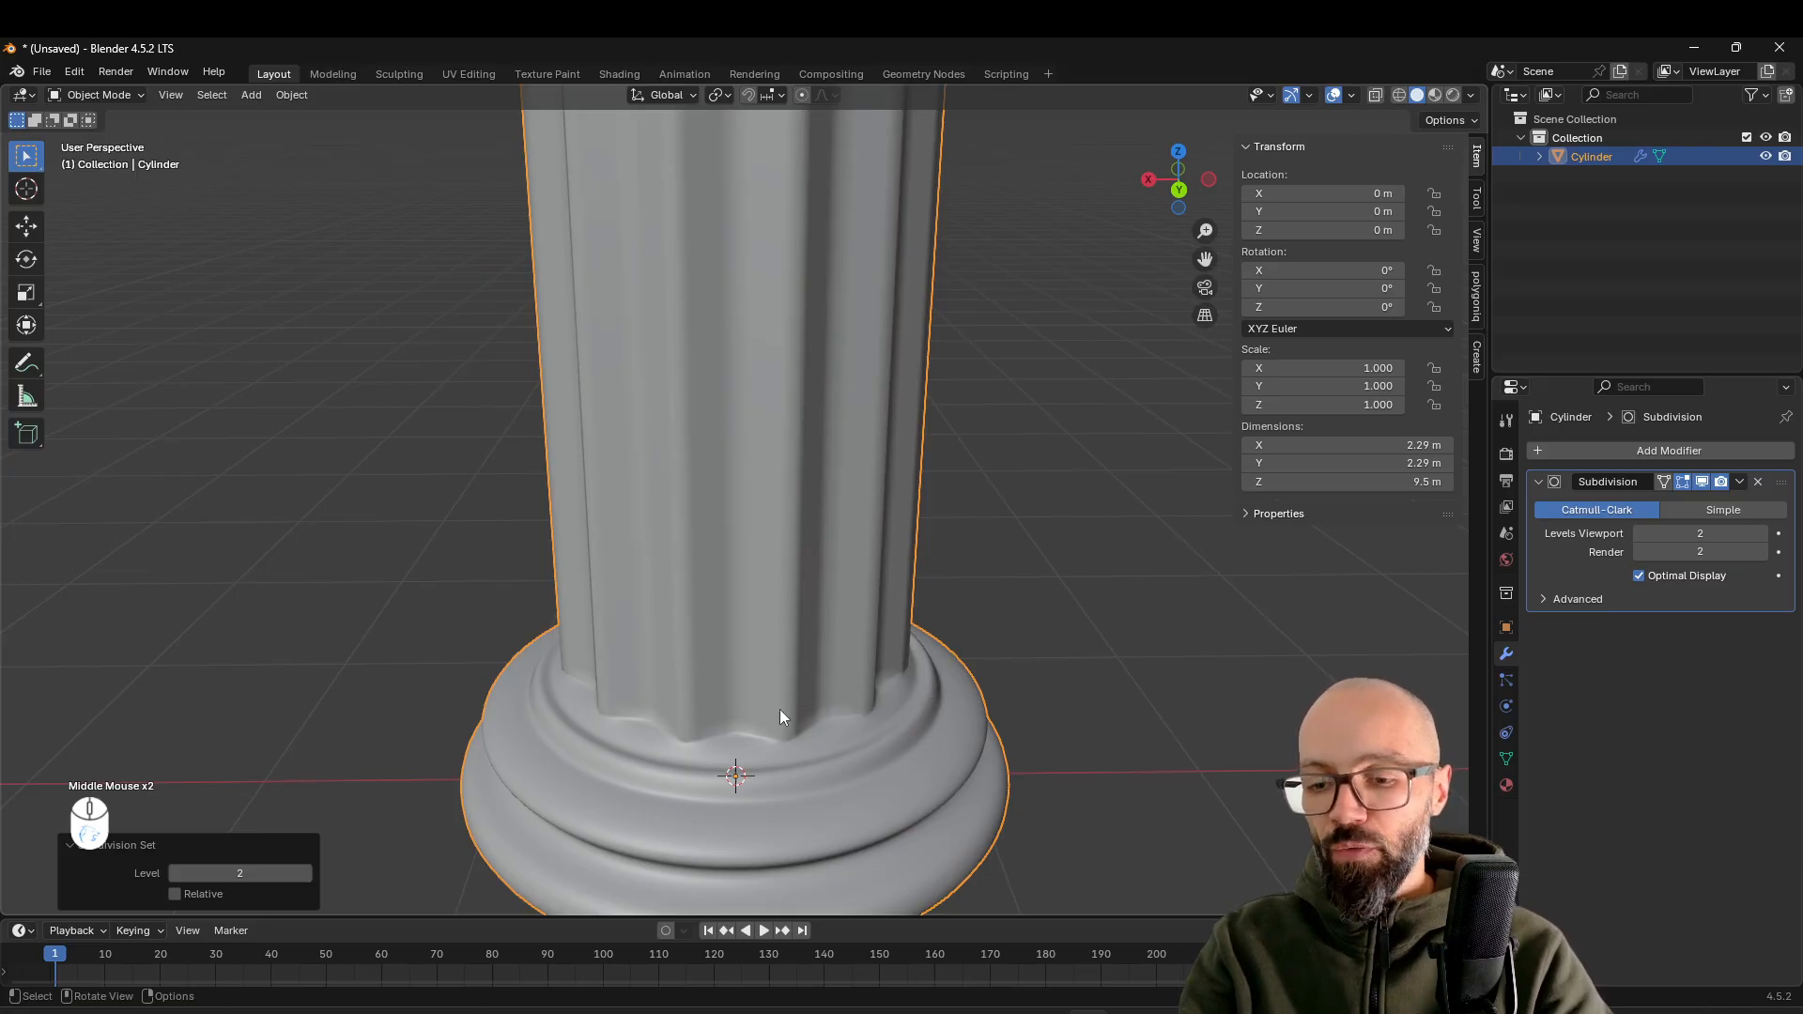
pyautogui.keyDown('shift'); pyautogui.moveTo(664, 729); pyautogui.dragTo(833, 611, button='middle'); pyautogui.keyUp('shift')
pyautogui.scroll(3, 682, 679)
pyautogui.press('Tab')
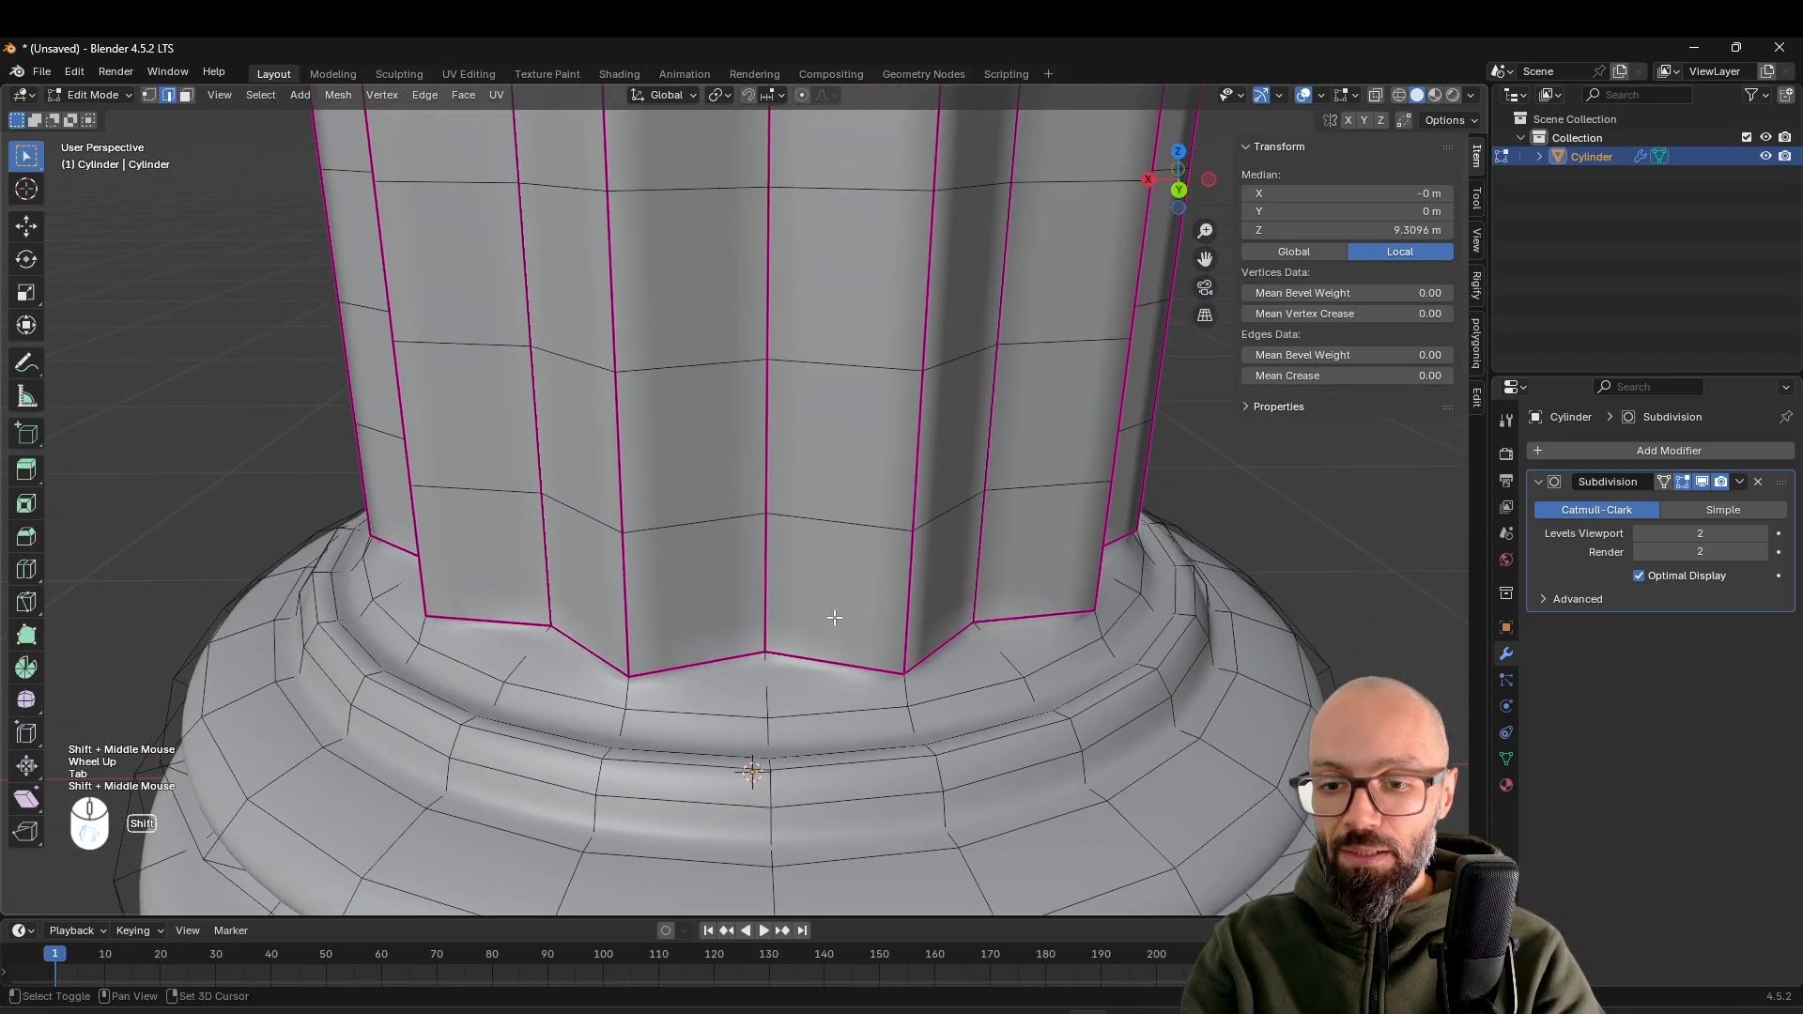
pyautogui.press('2')
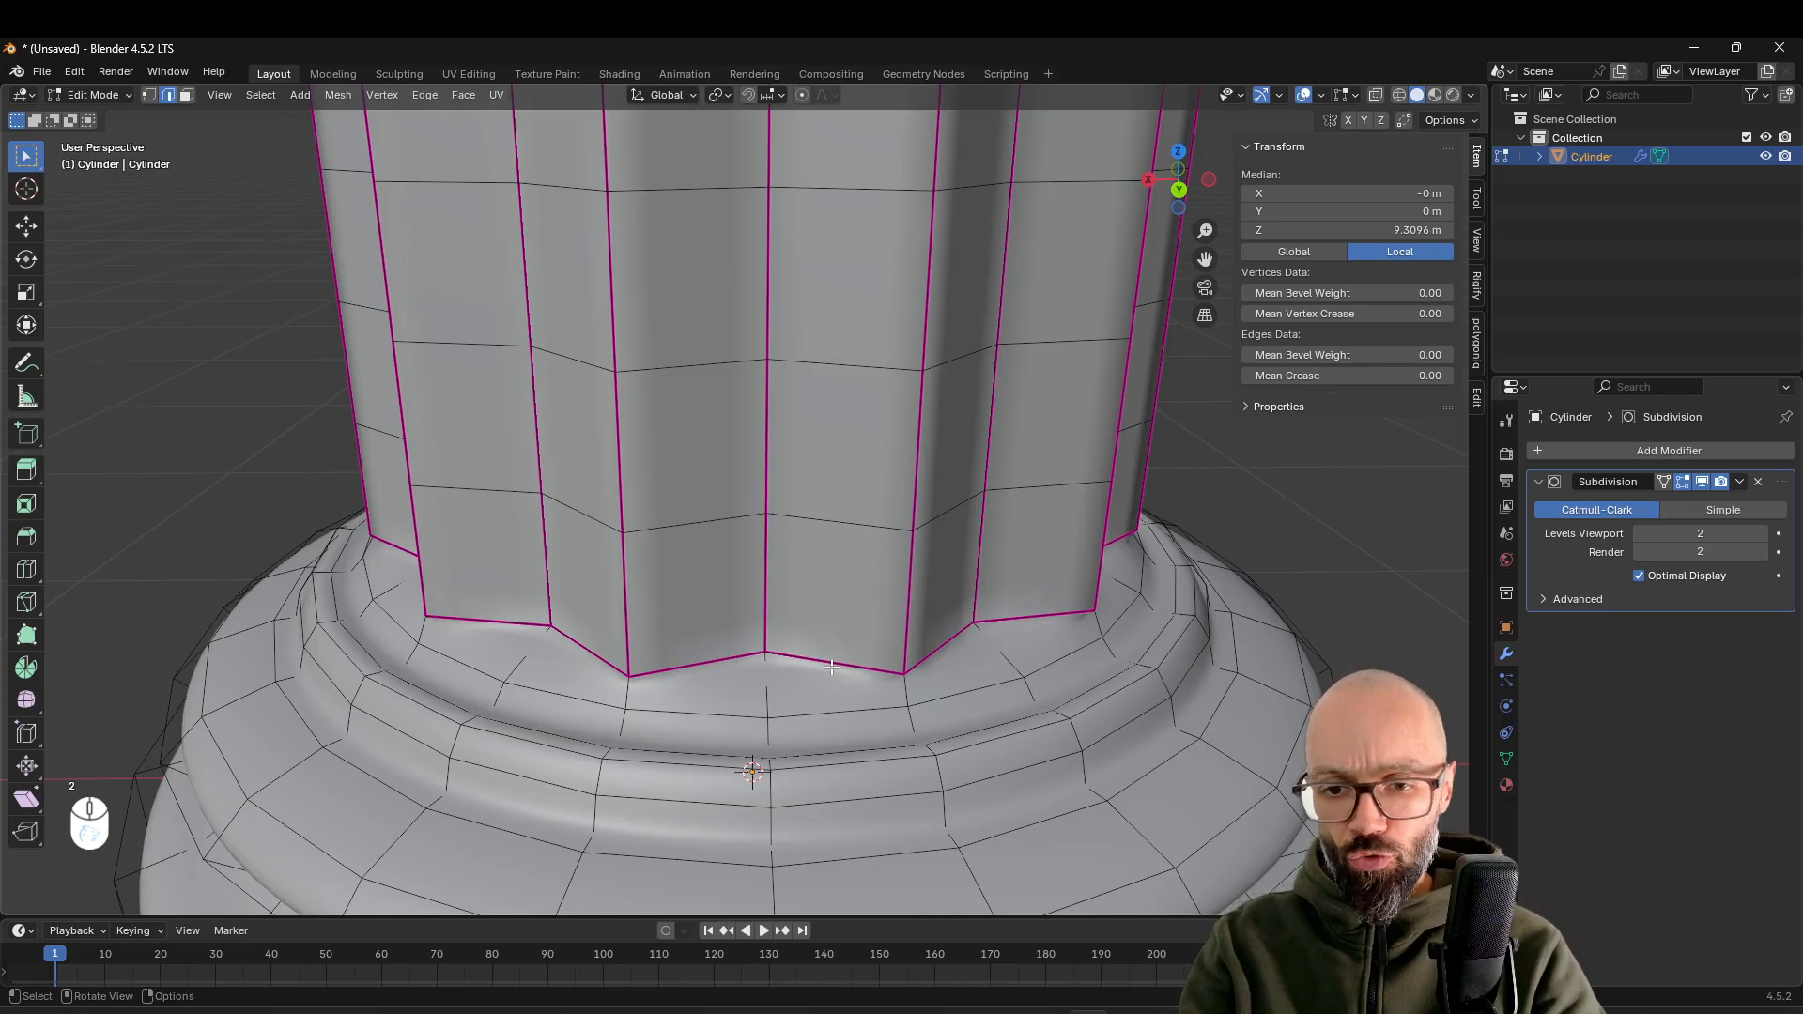
pyautogui.keyDown('alt'); pyautogui.click(830, 667); pyautogui.keyUp('alt')
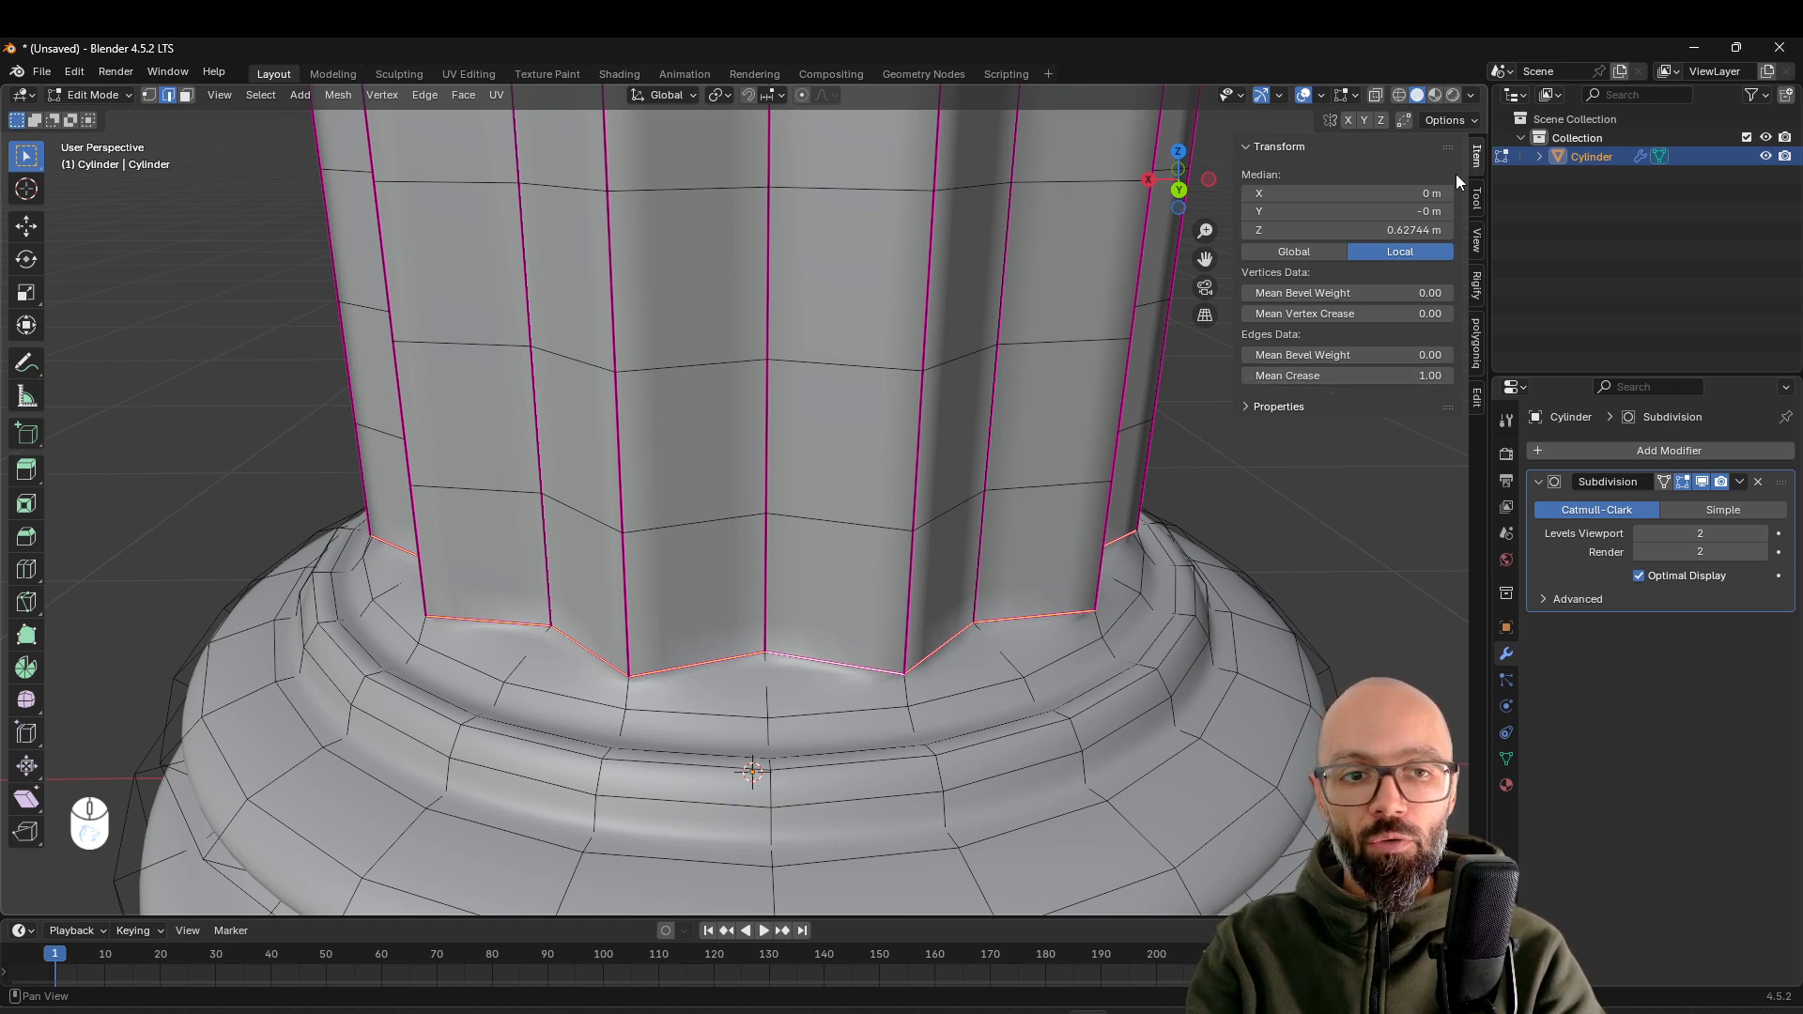
pyautogui.moveTo(1392, 373); pyautogui.dragTo(1314, 373)
pyautogui.press('Tab')
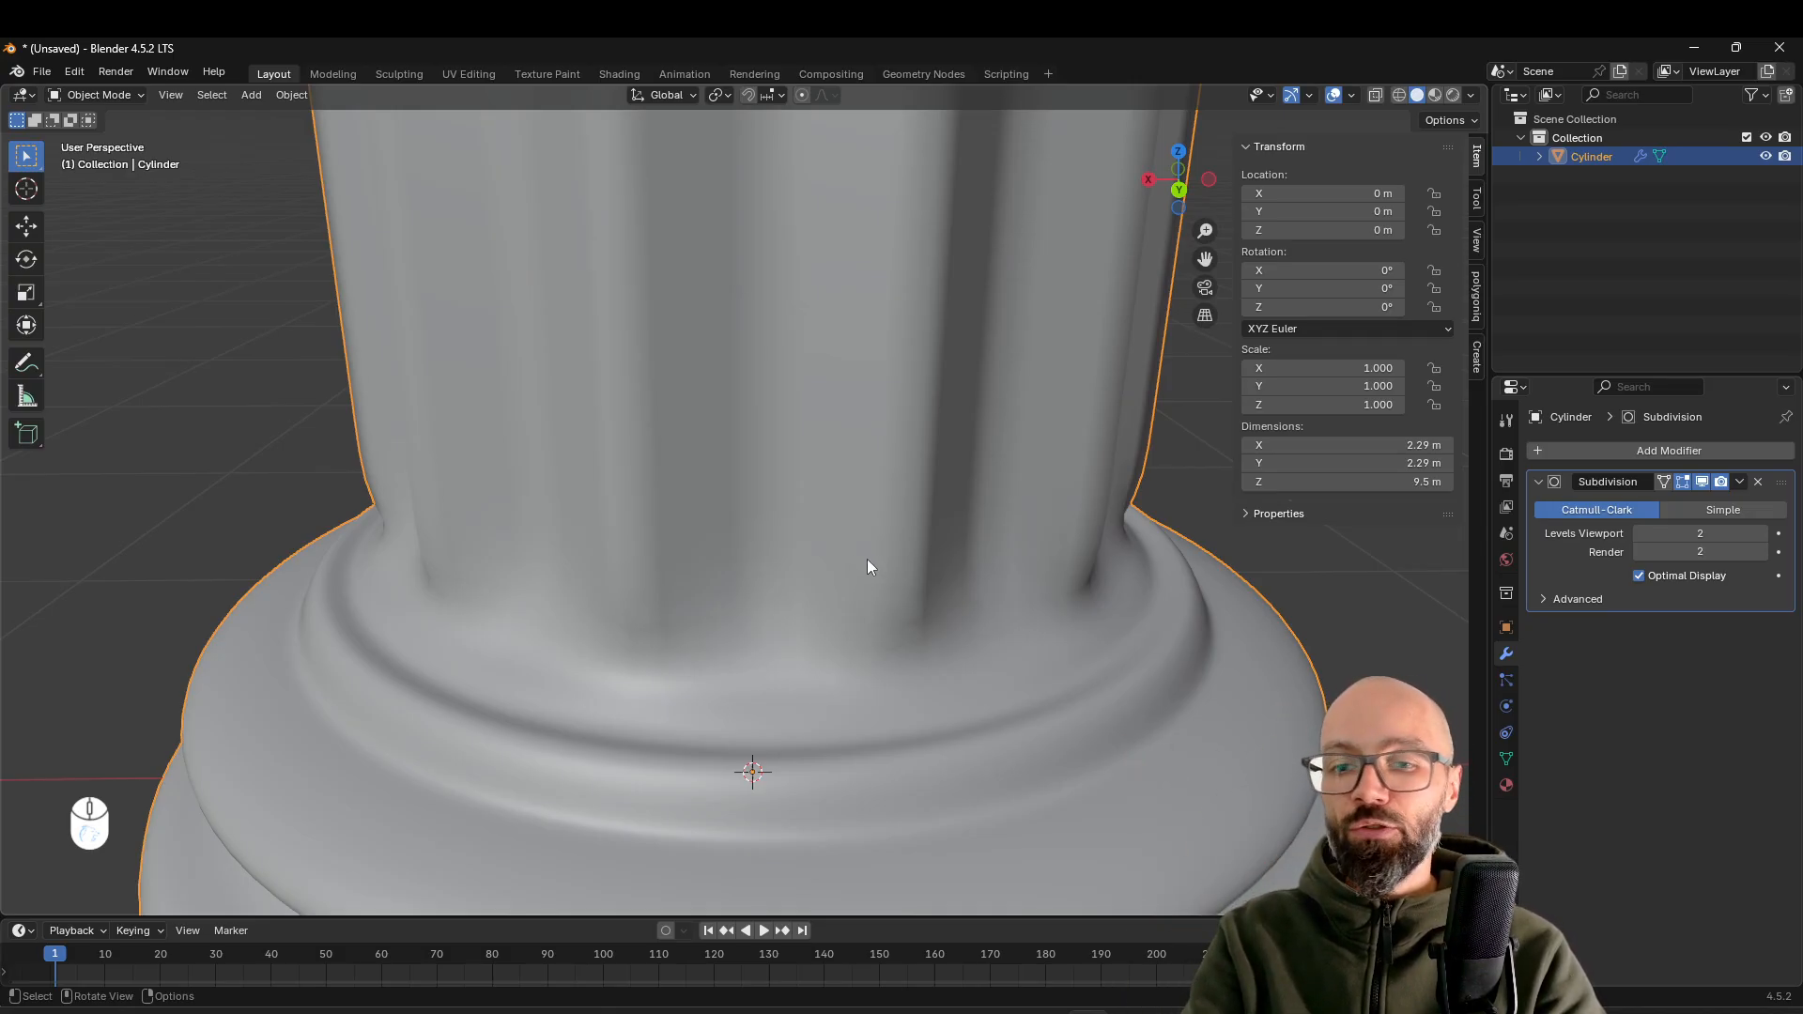
# Restore the full mean crease on the edge loop where the shaft meets the base
pyautogui.press('Tab')
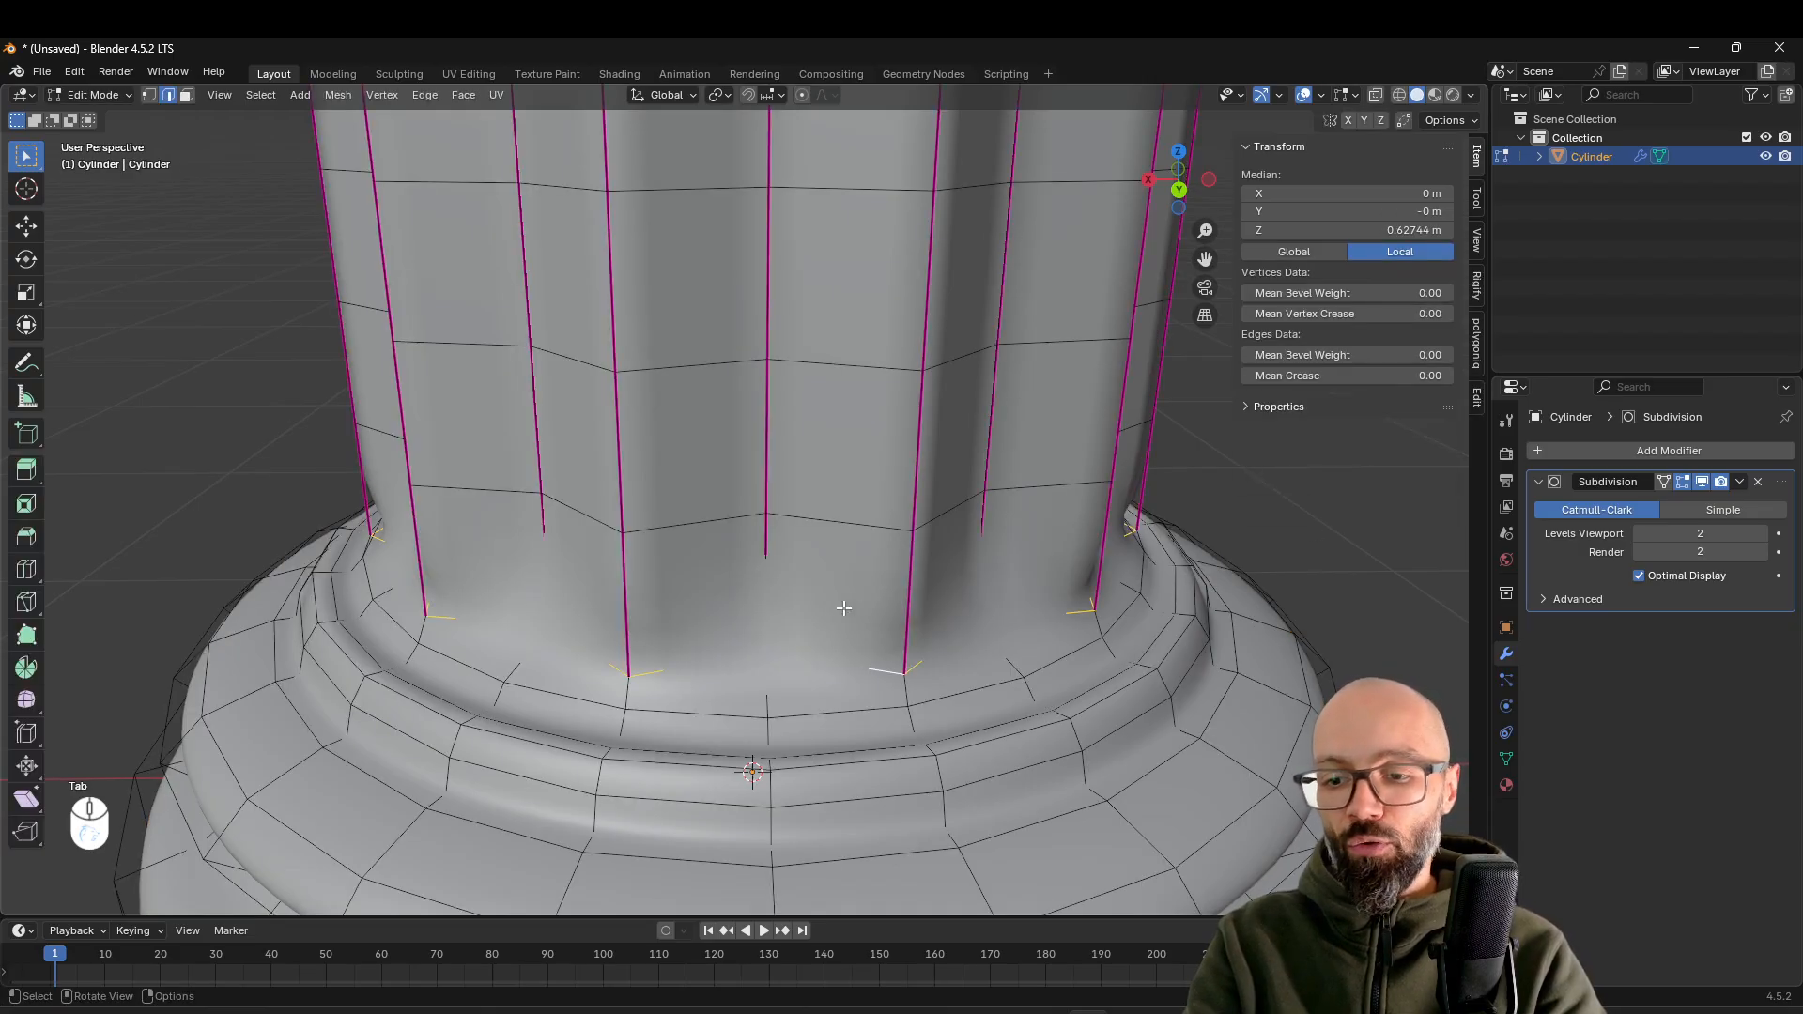
pyautogui.moveTo(1264, 376); pyautogui.dragTo(1432, 376)
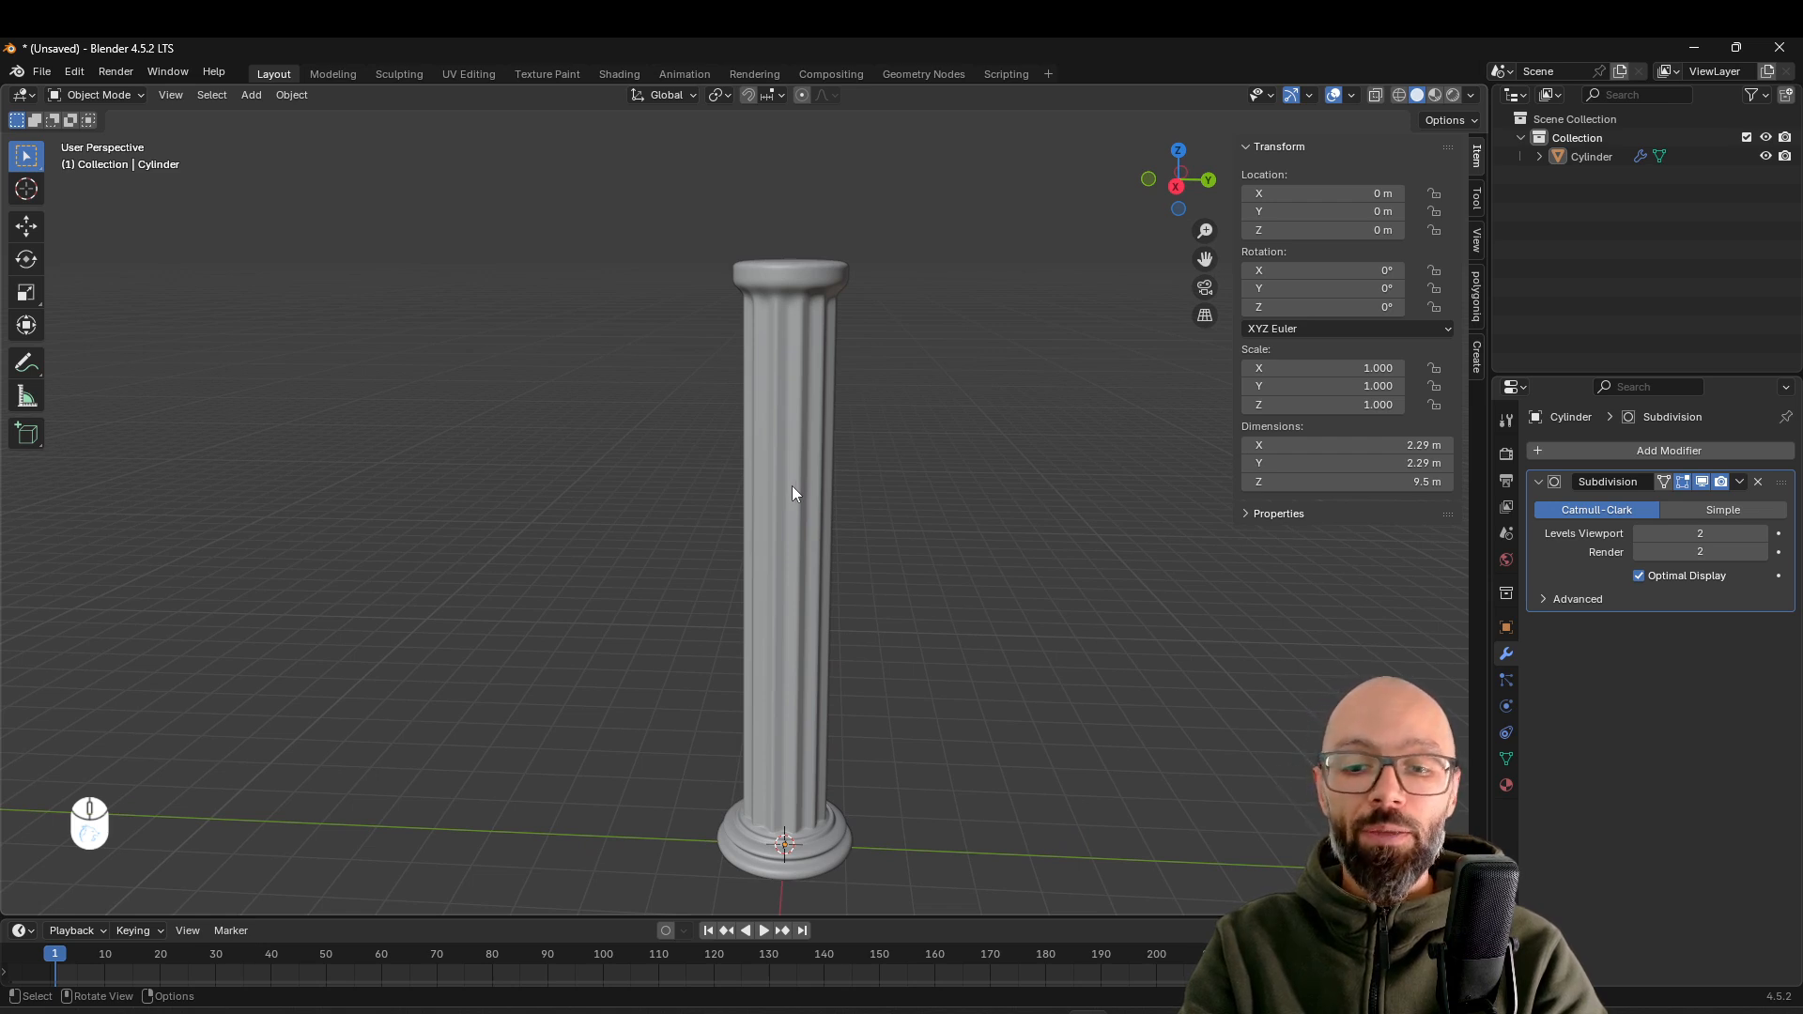
pyautogui.keyDown('shift'); pyautogui.moveTo(757, 537); pyautogui.dragTo(652, 487, button='middle'); pyautogui.keyUp('shift')
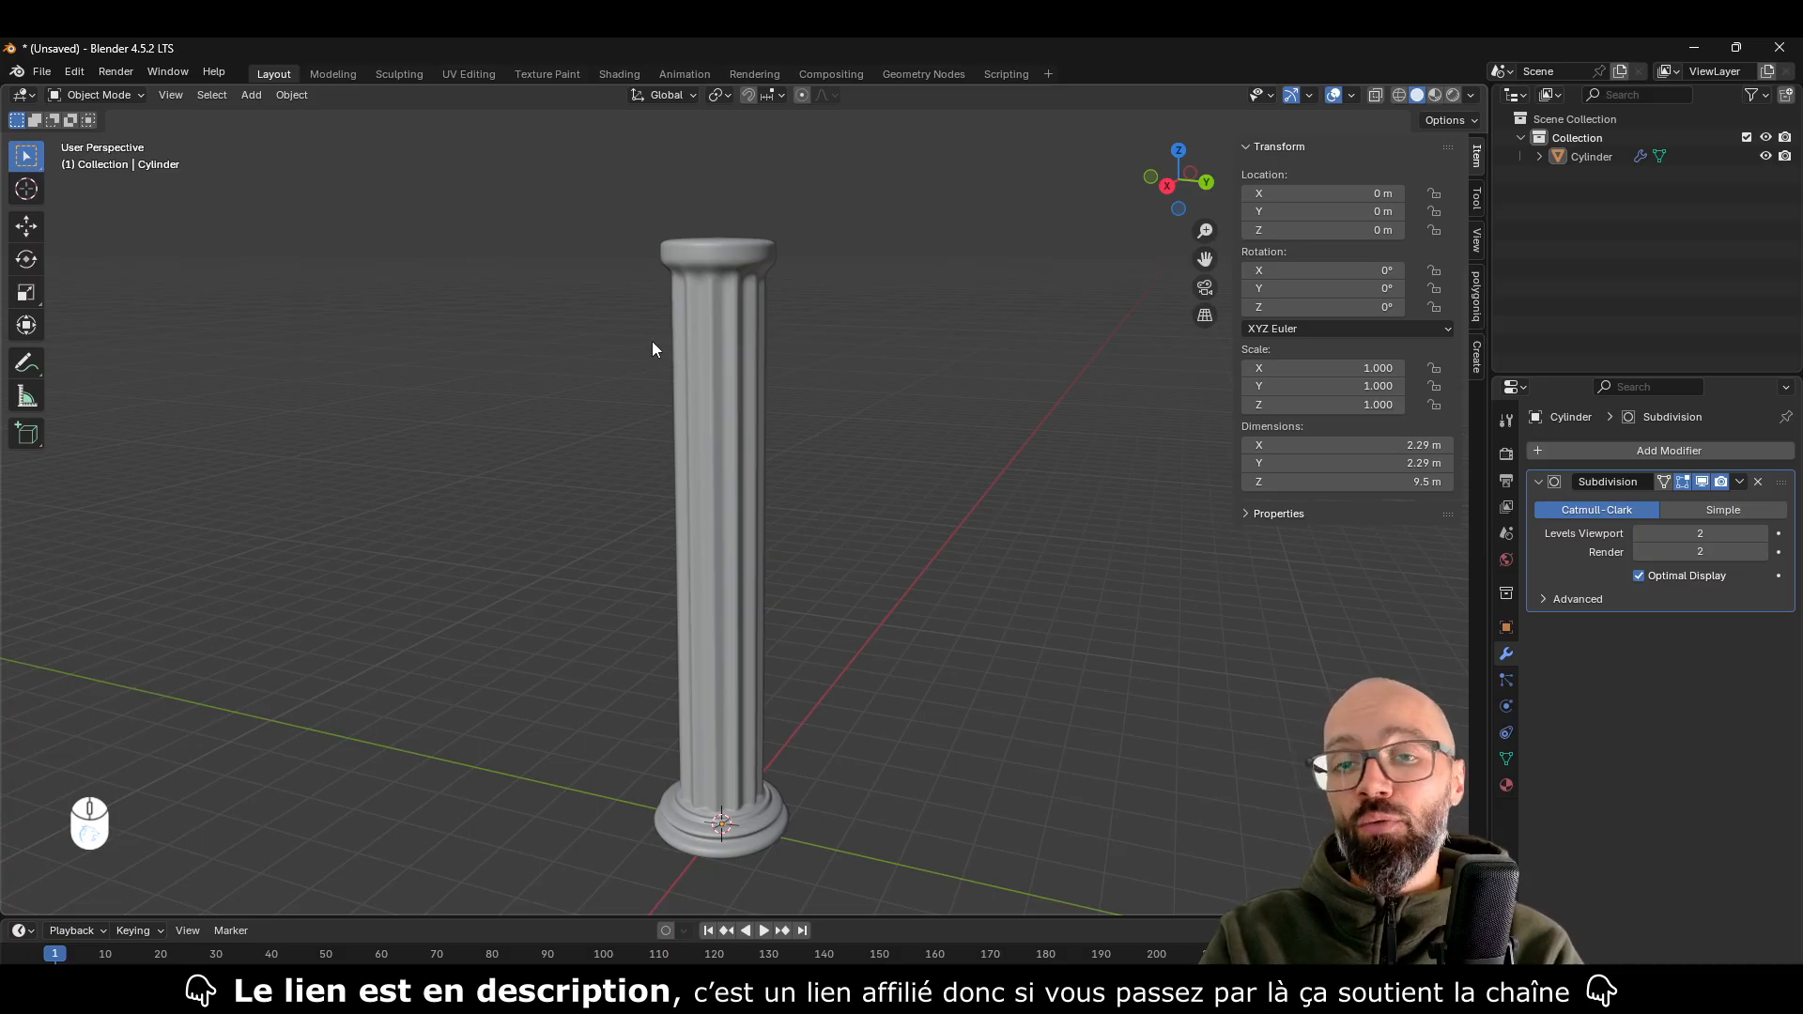
# Install the add-on OCD_2.5.0_(Blender_4.5+).zip from the Documents folder through the extension preferences
pyautogui.click(76, 76)
pyautogui.click(89, 76)
pyautogui.click(94, 76)
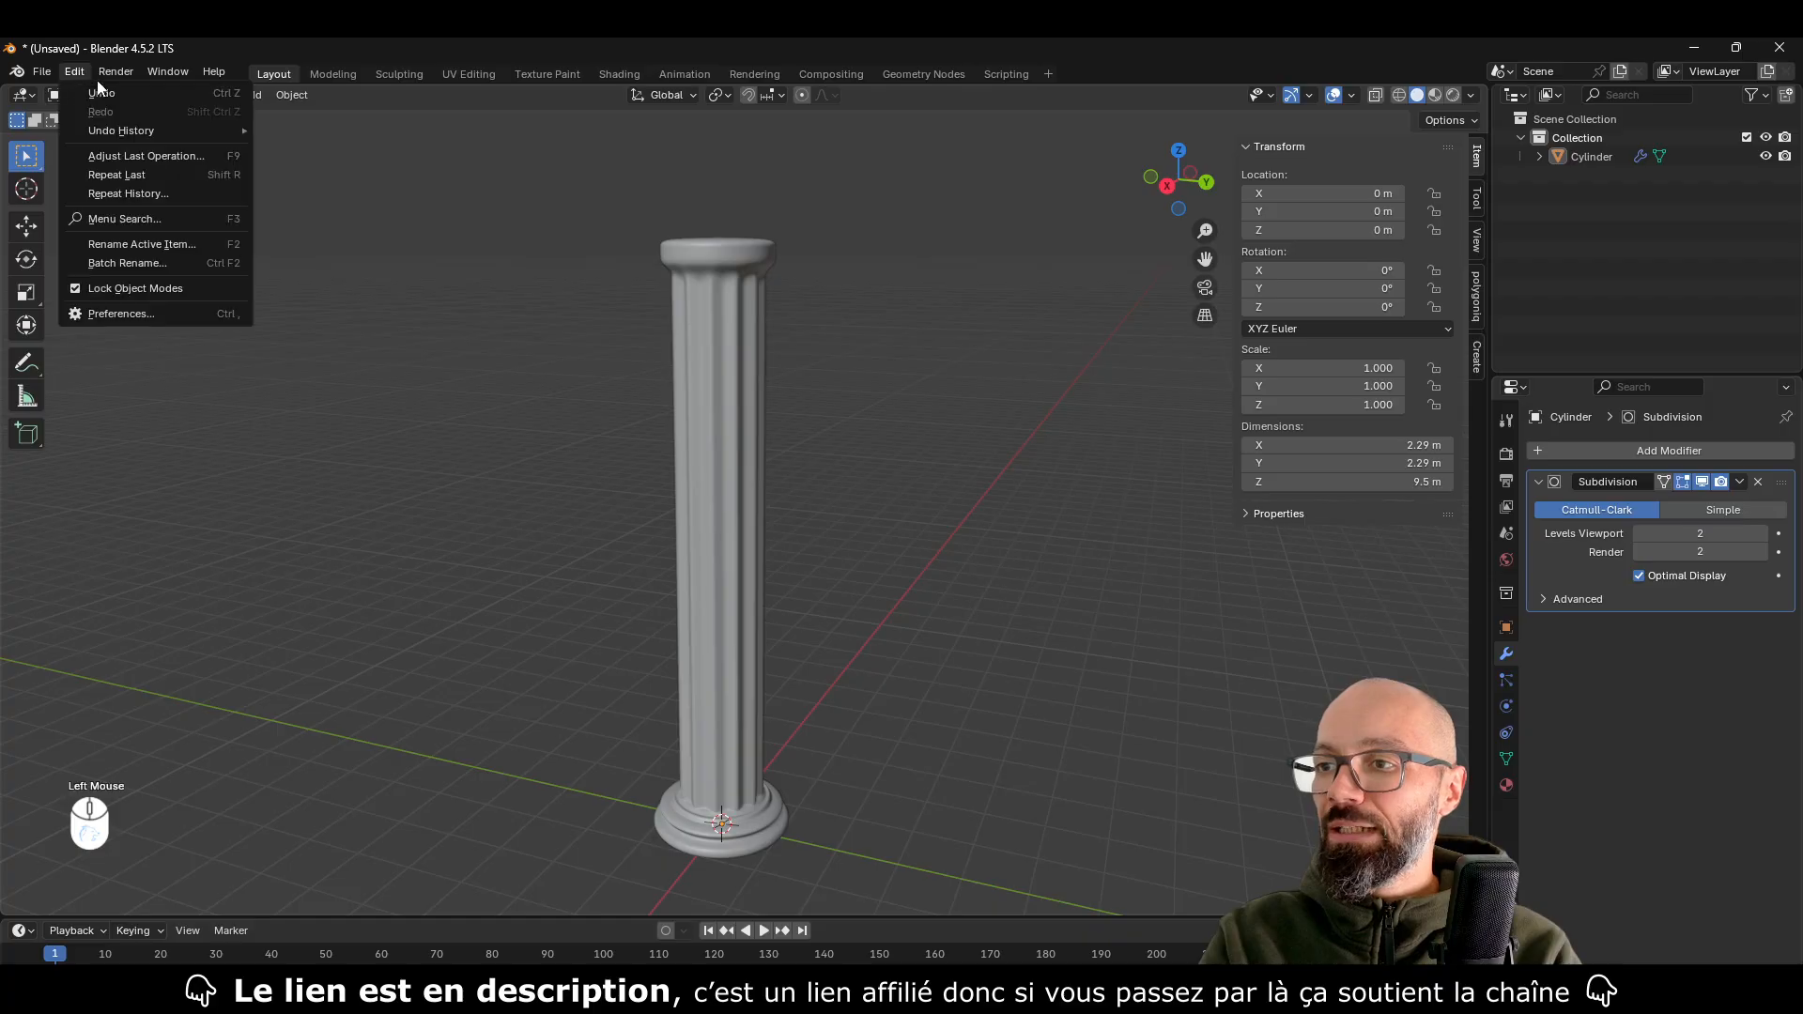
pyautogui.click(108, 315)
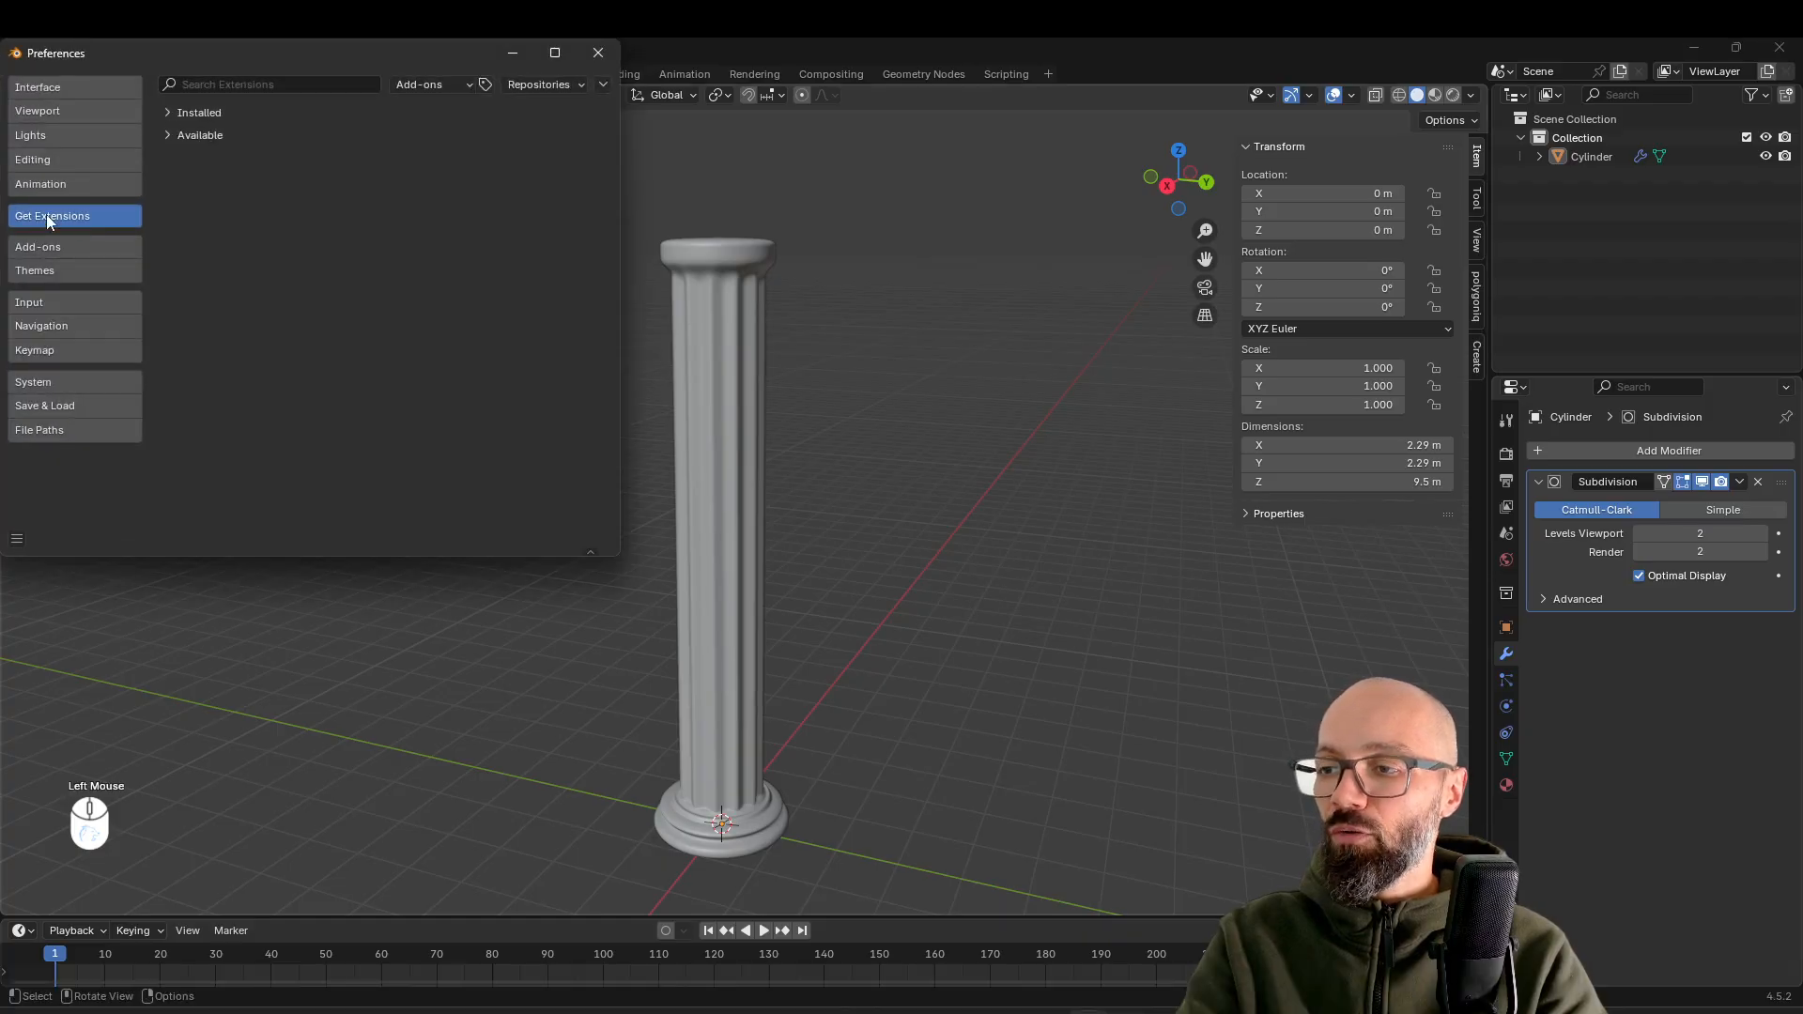
pyautogui.click(605, 84)
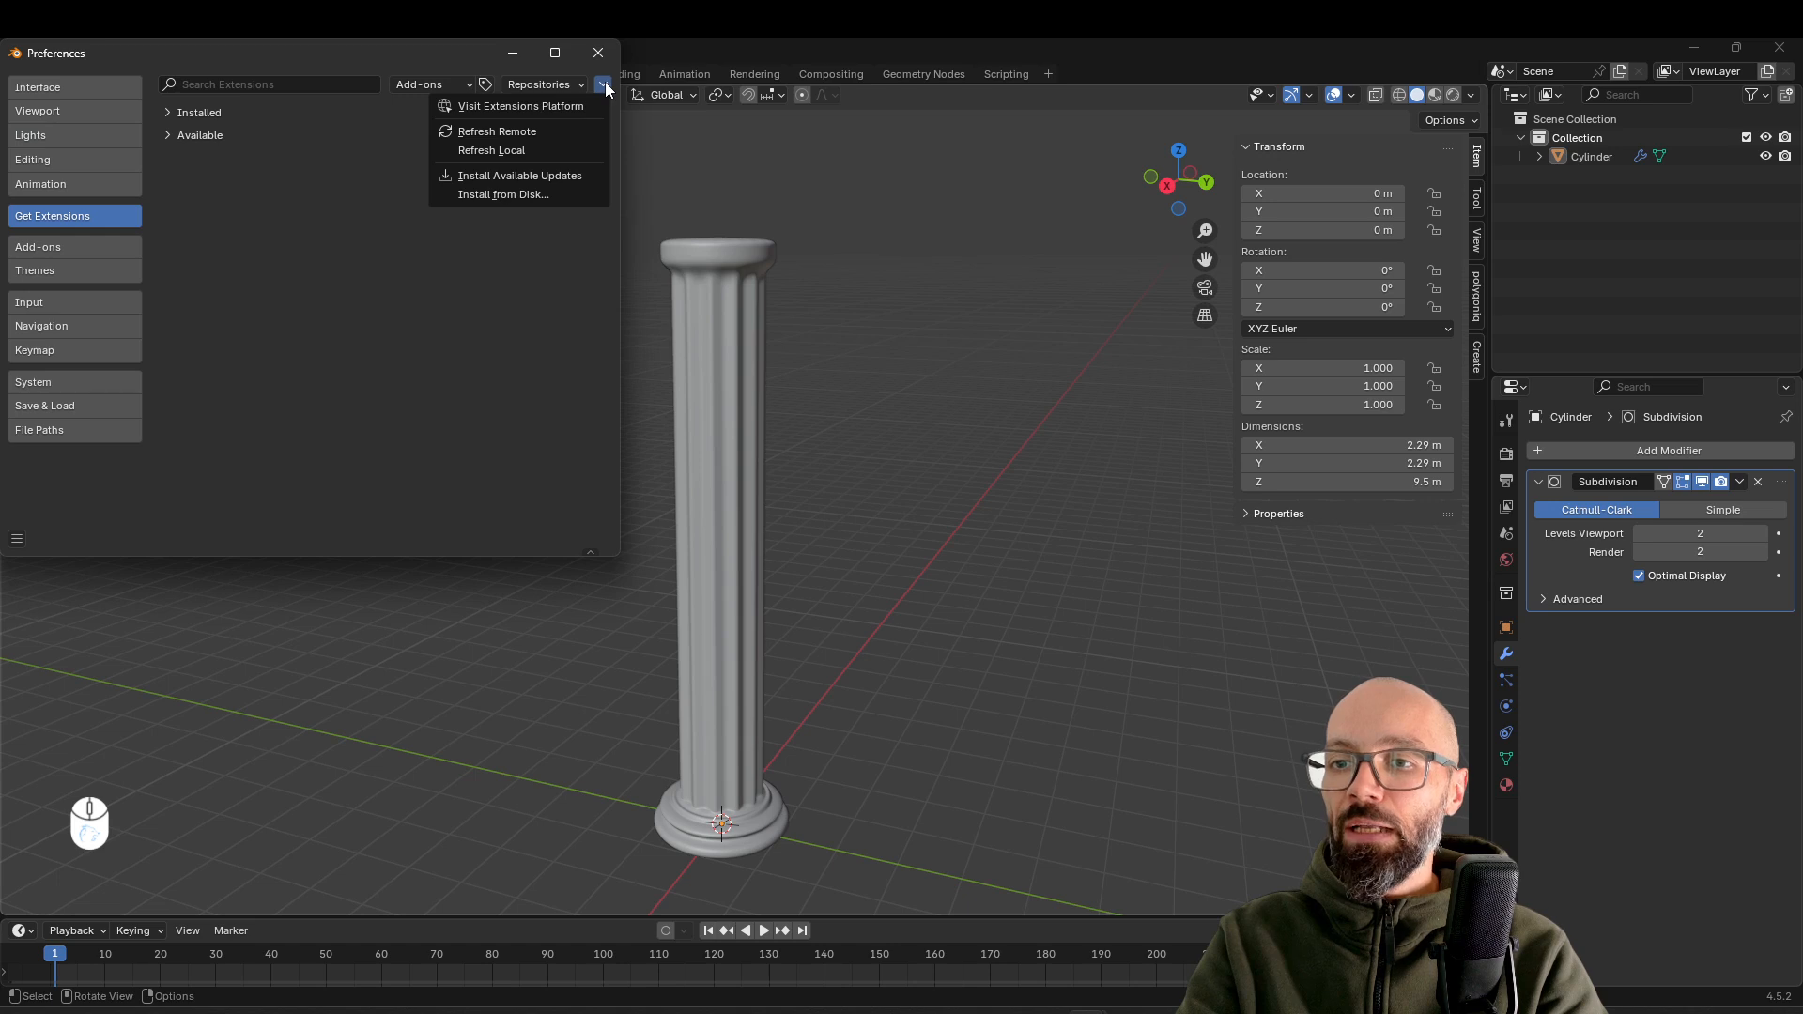
pyautogui.click(507, 195)
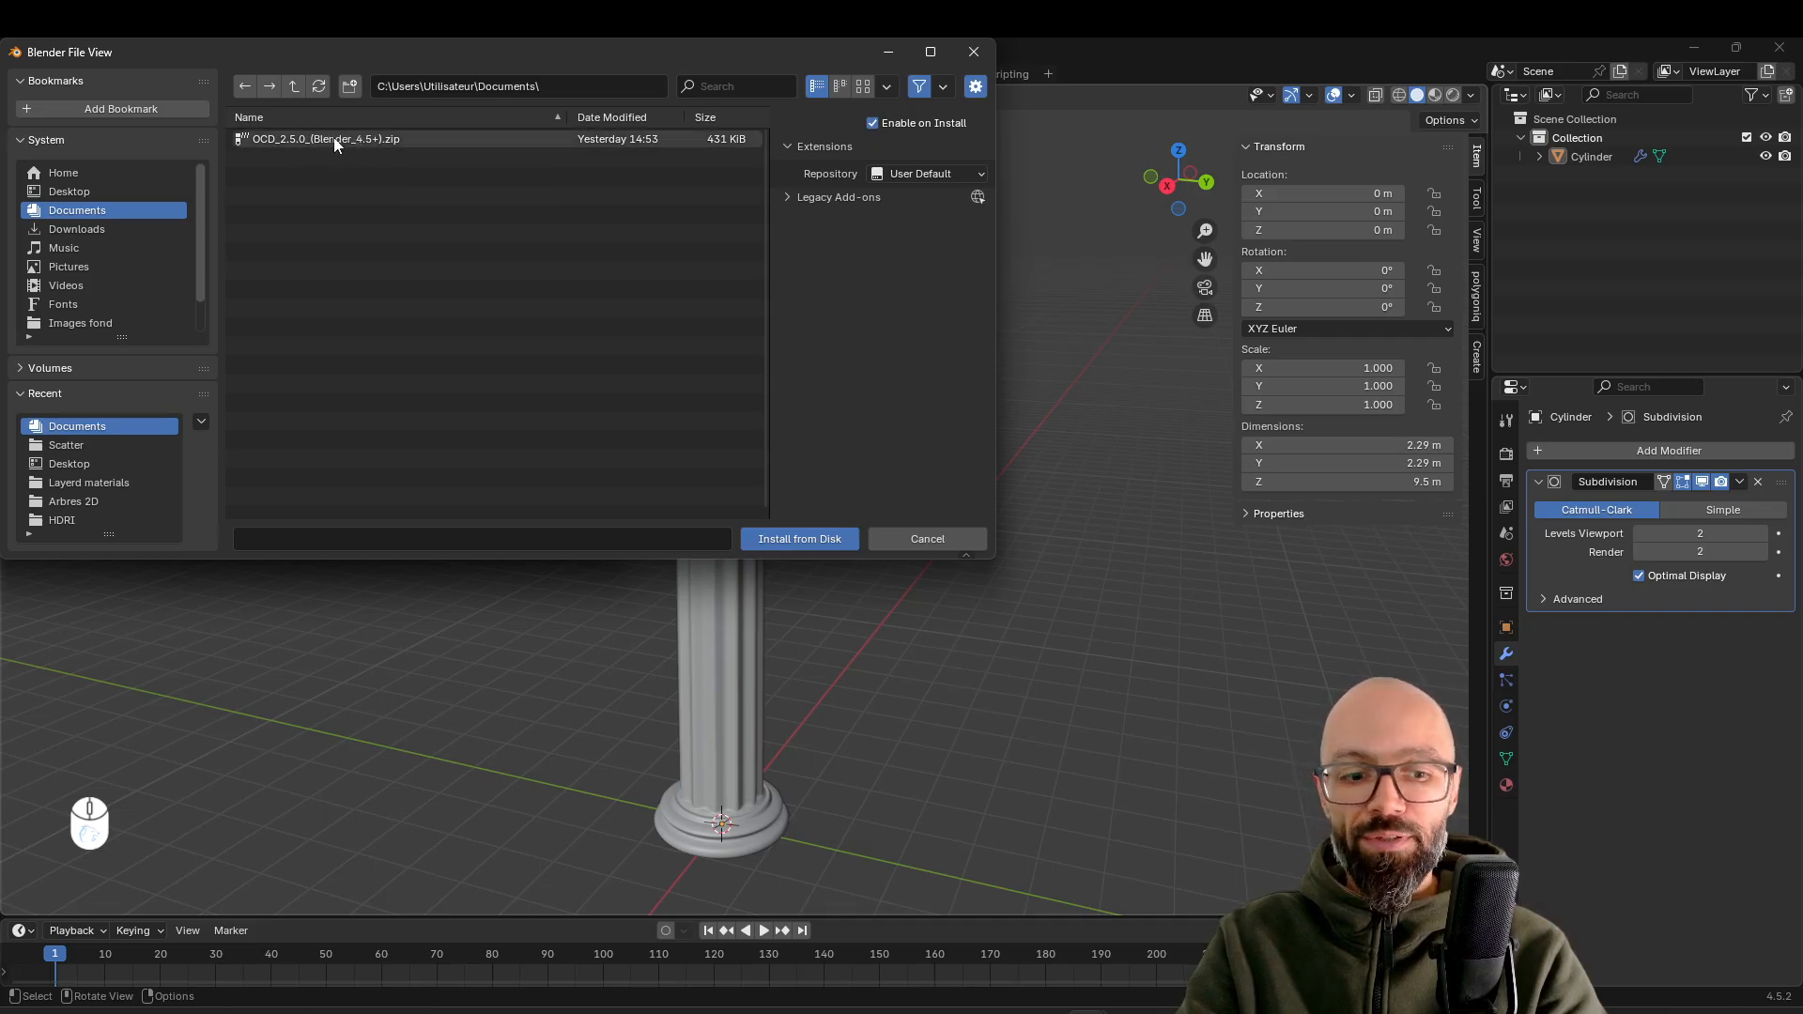
pyautogui.doubleClick(293, 137)
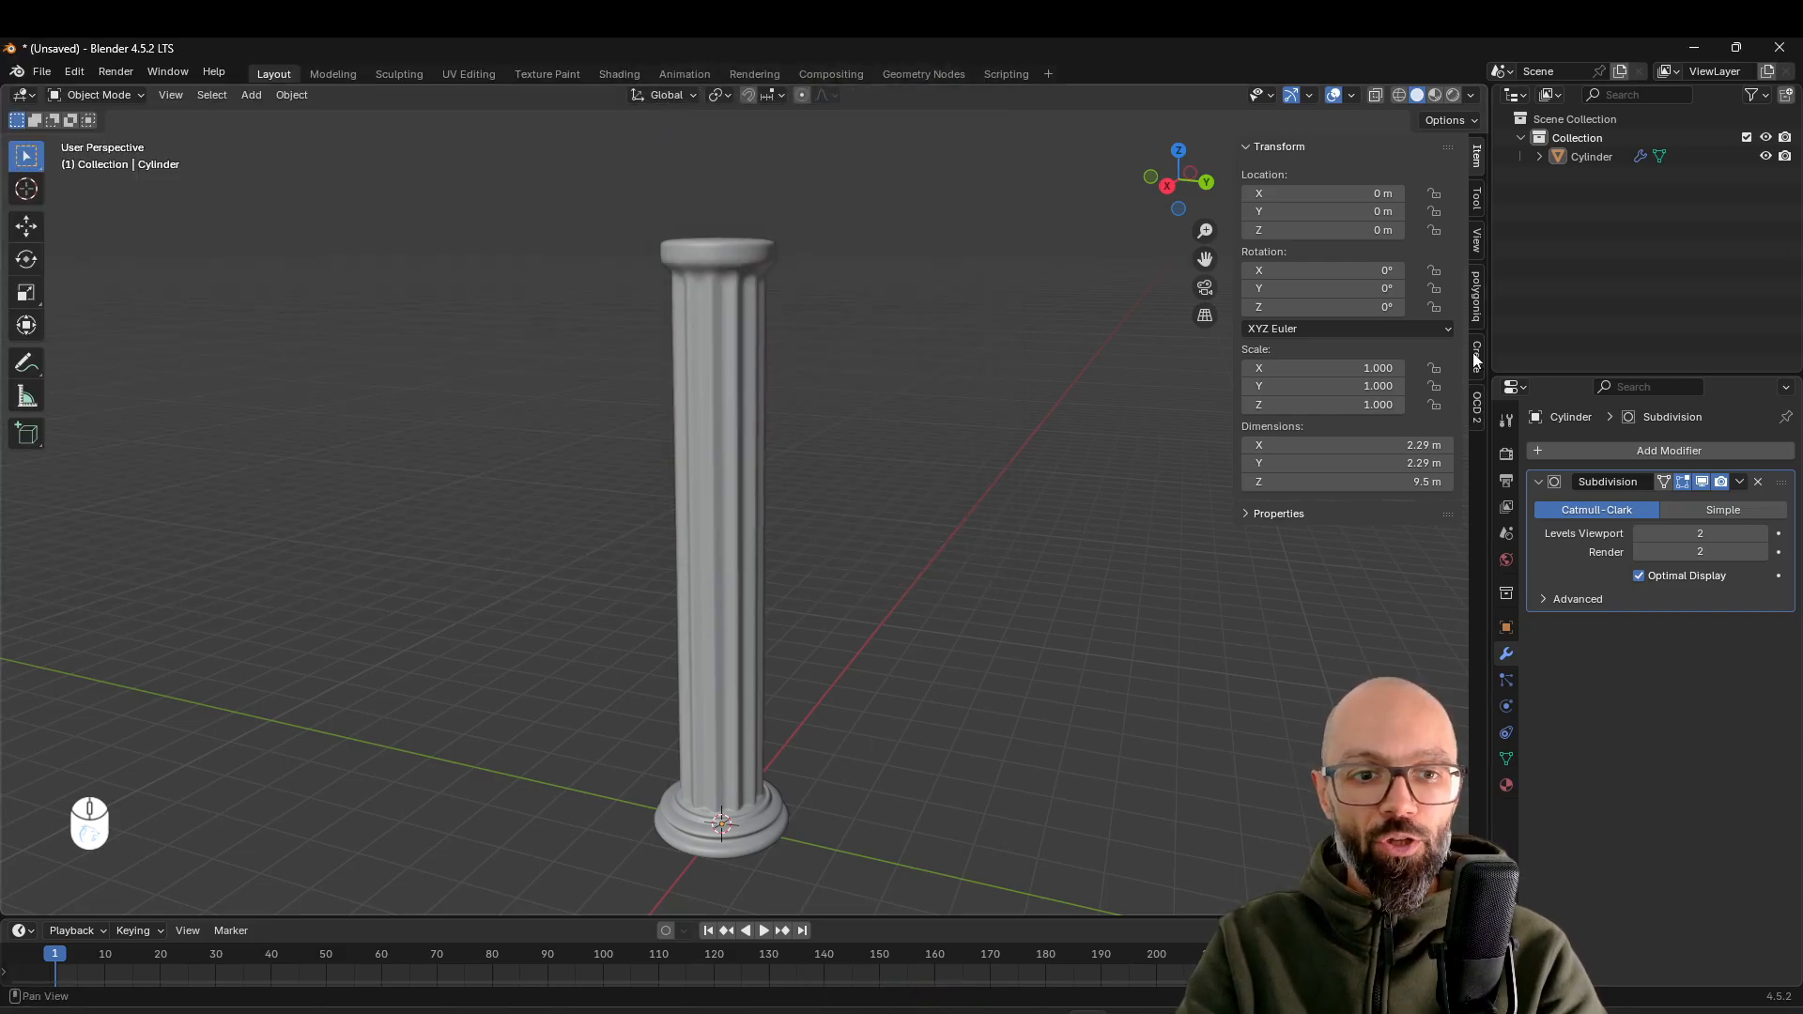
# Apply One Click Damage to the column with the Make Damage operation
pyautogui.click(1480, 407)
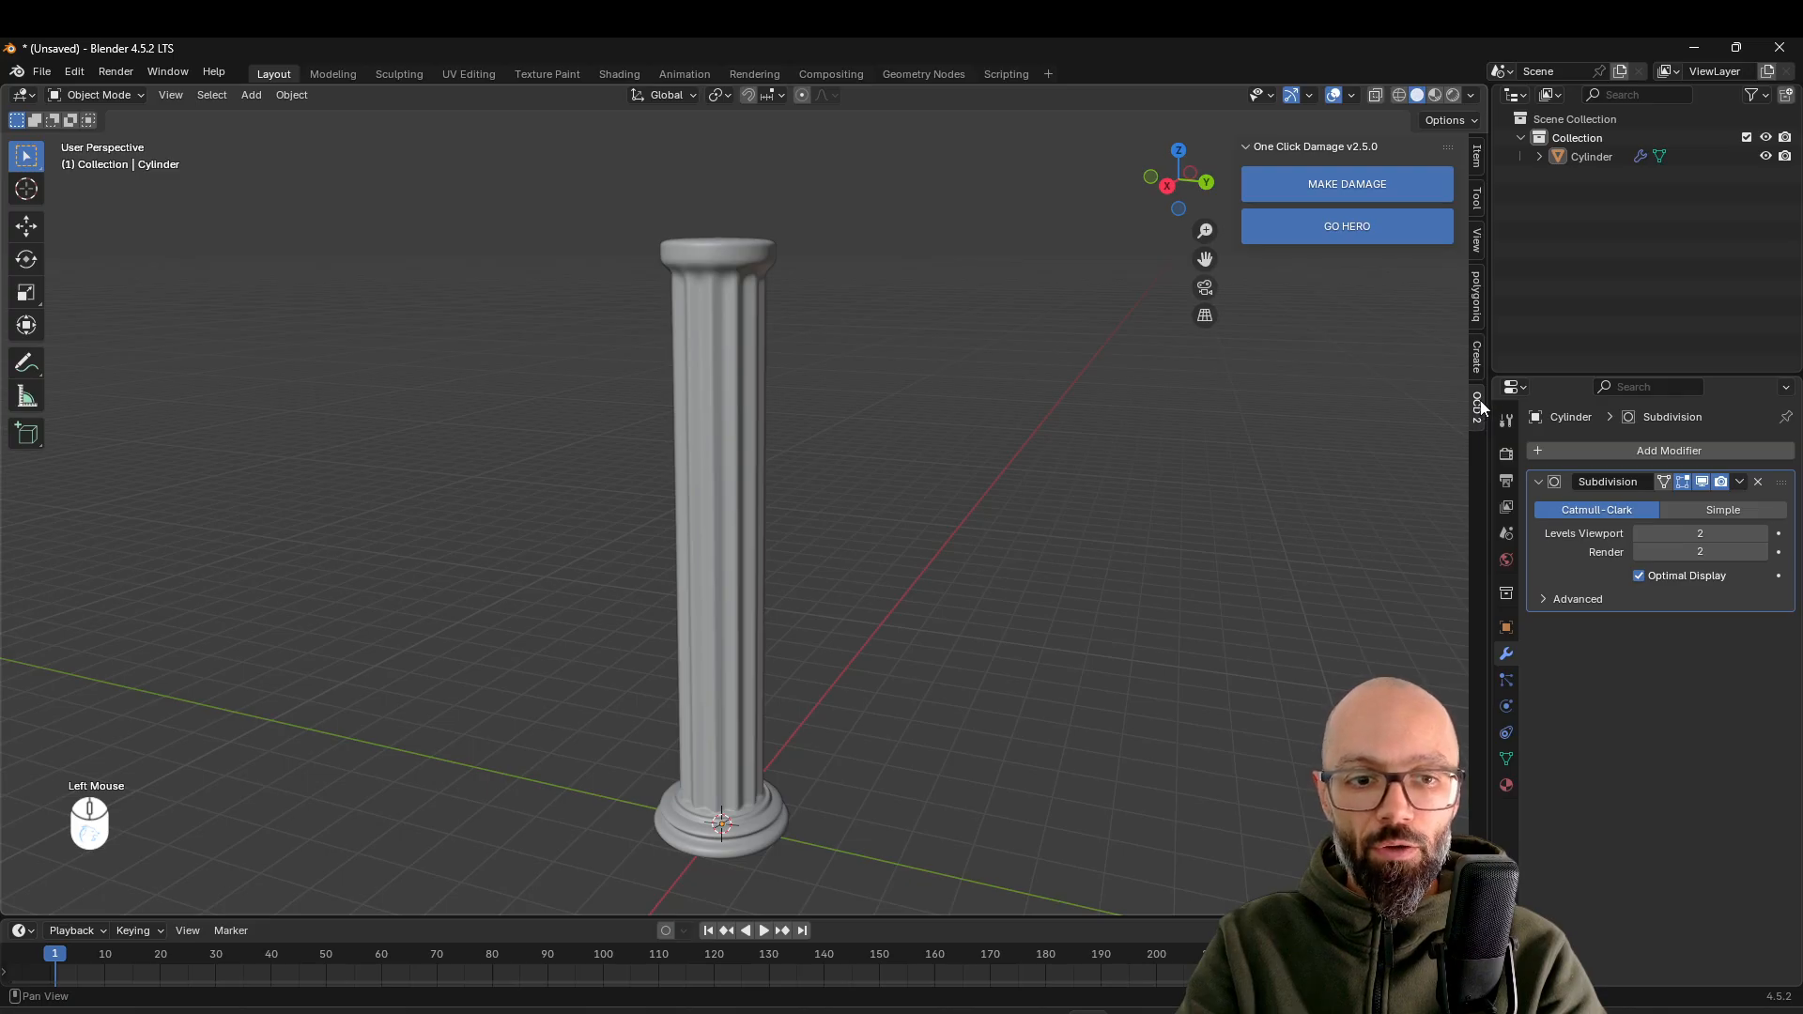
pyautogui.click(712, 387)
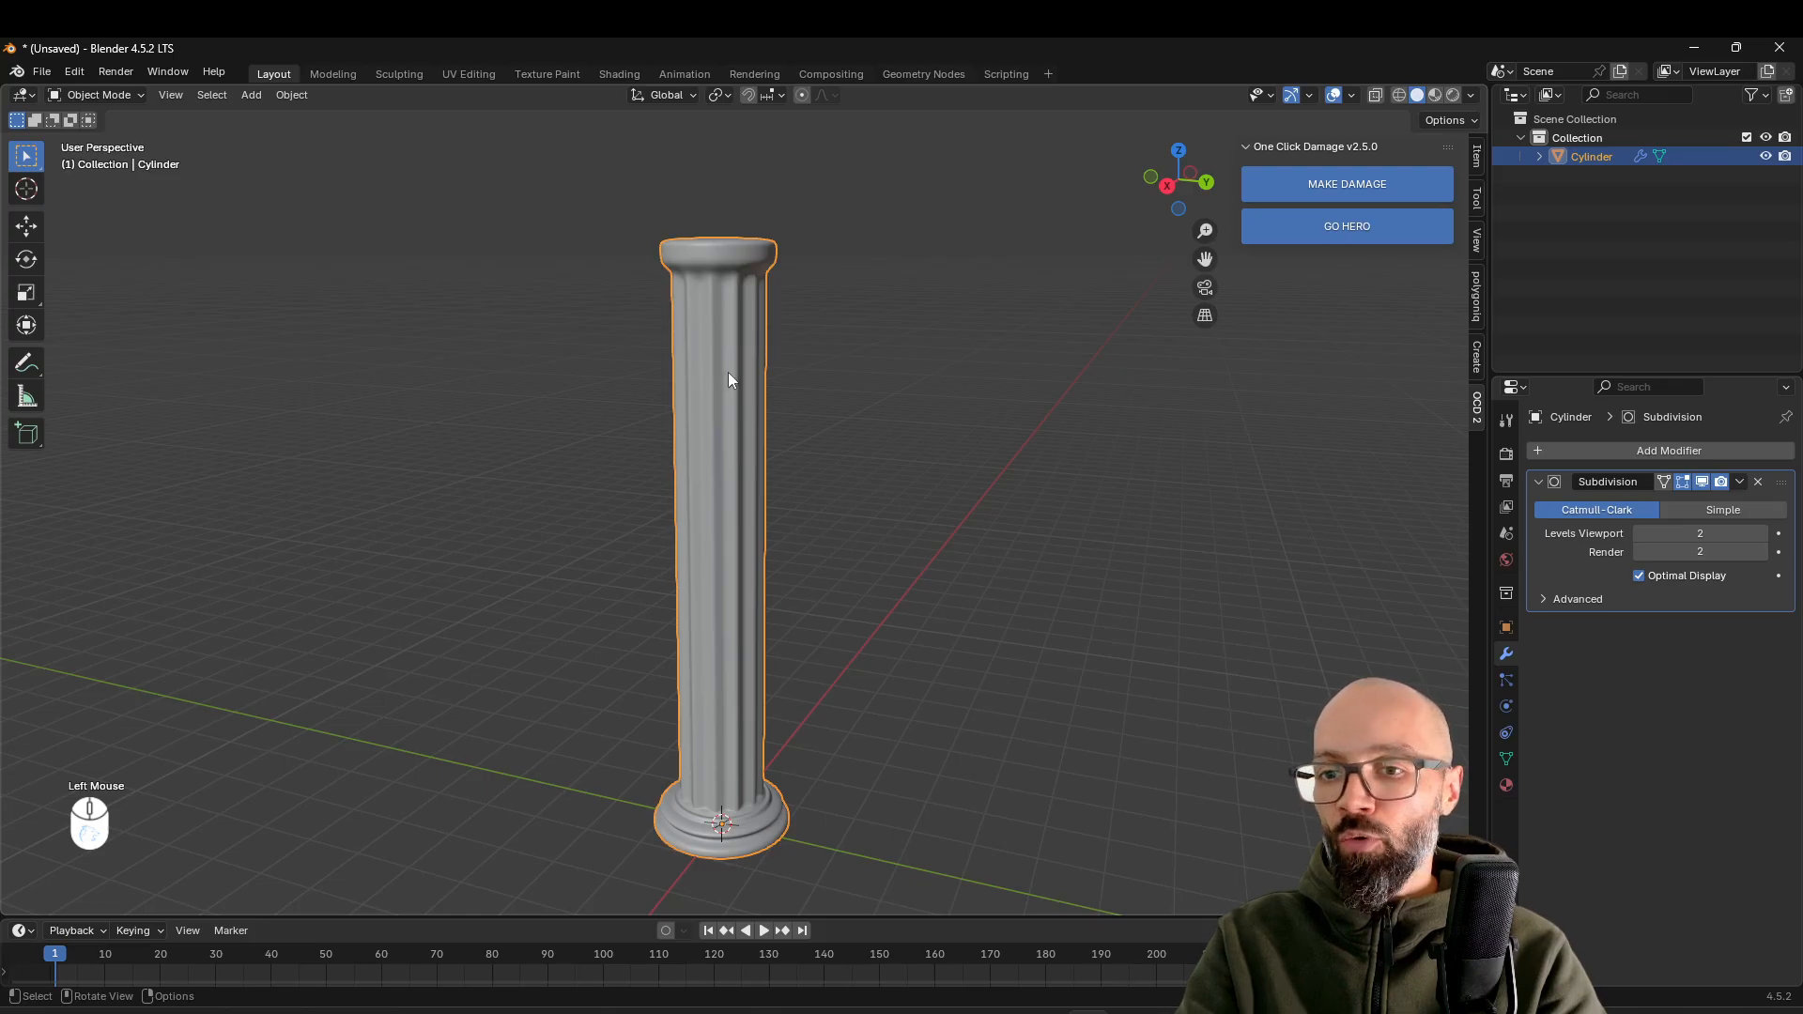
pyautogui.click(1348, 185)
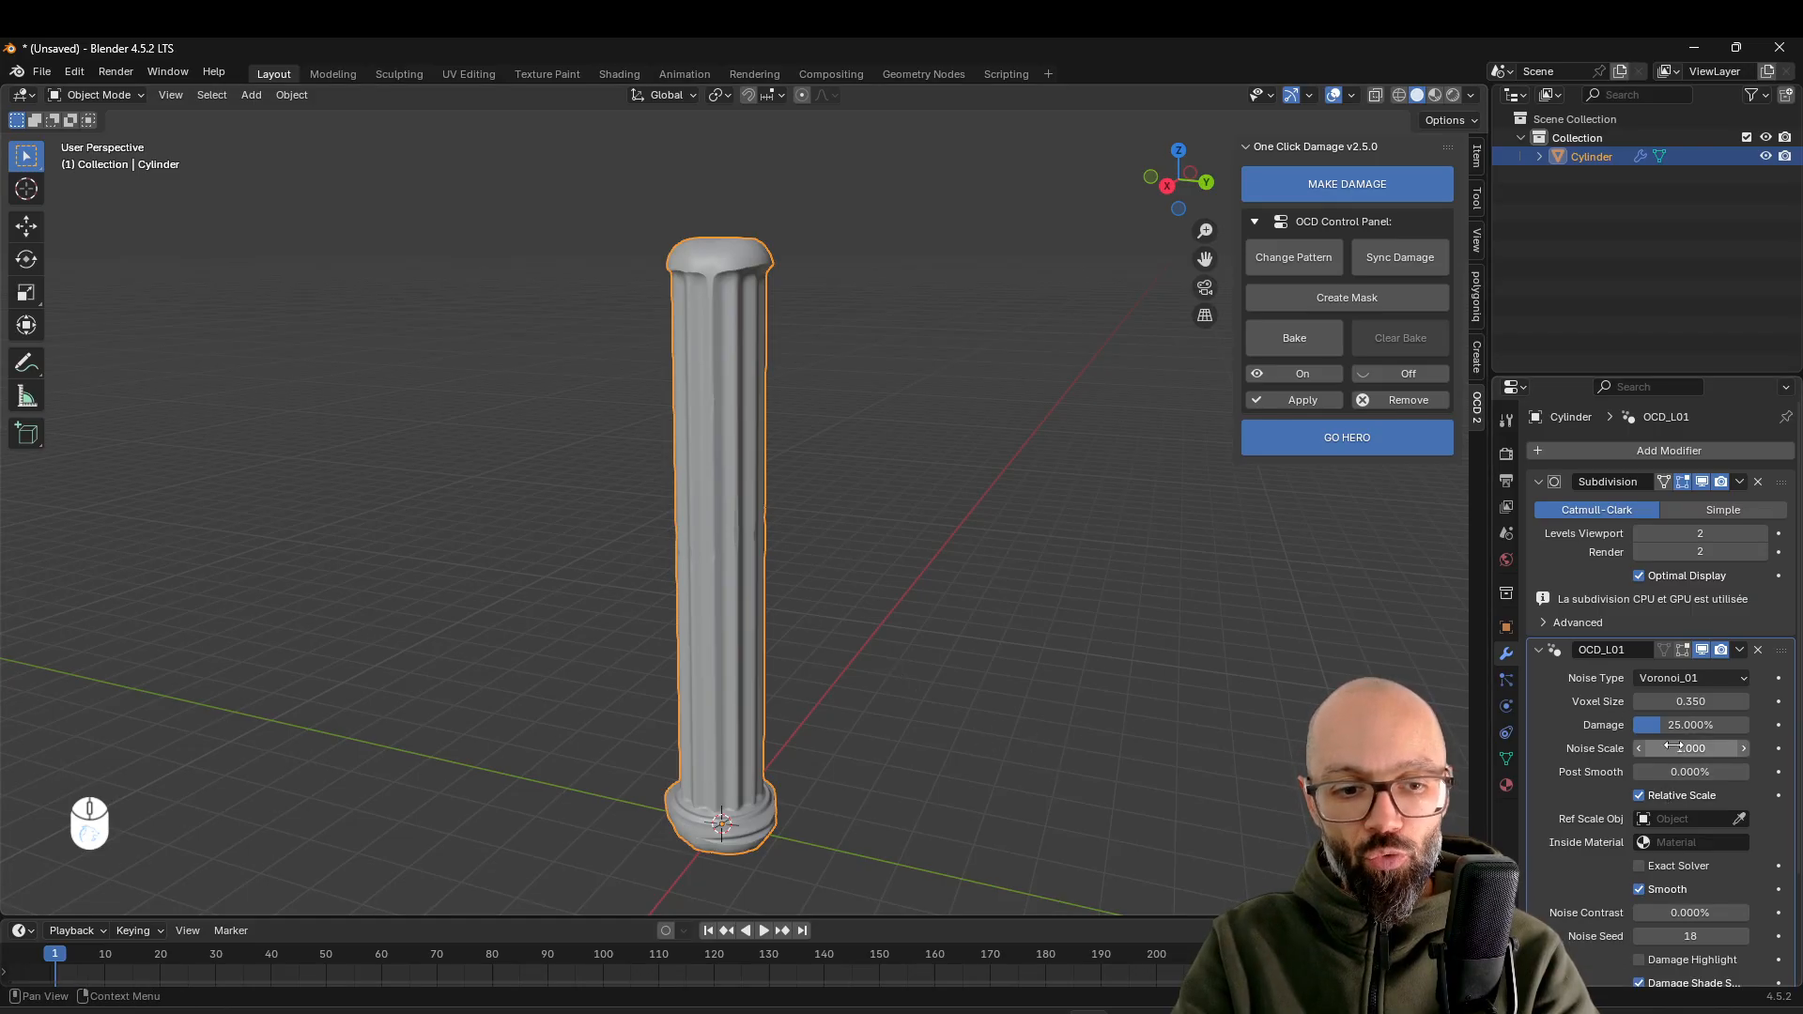
# Set the column's damage modifier to a noise scale of 10 and a damage amount of 80%
pyautogui.click(1715, 748)
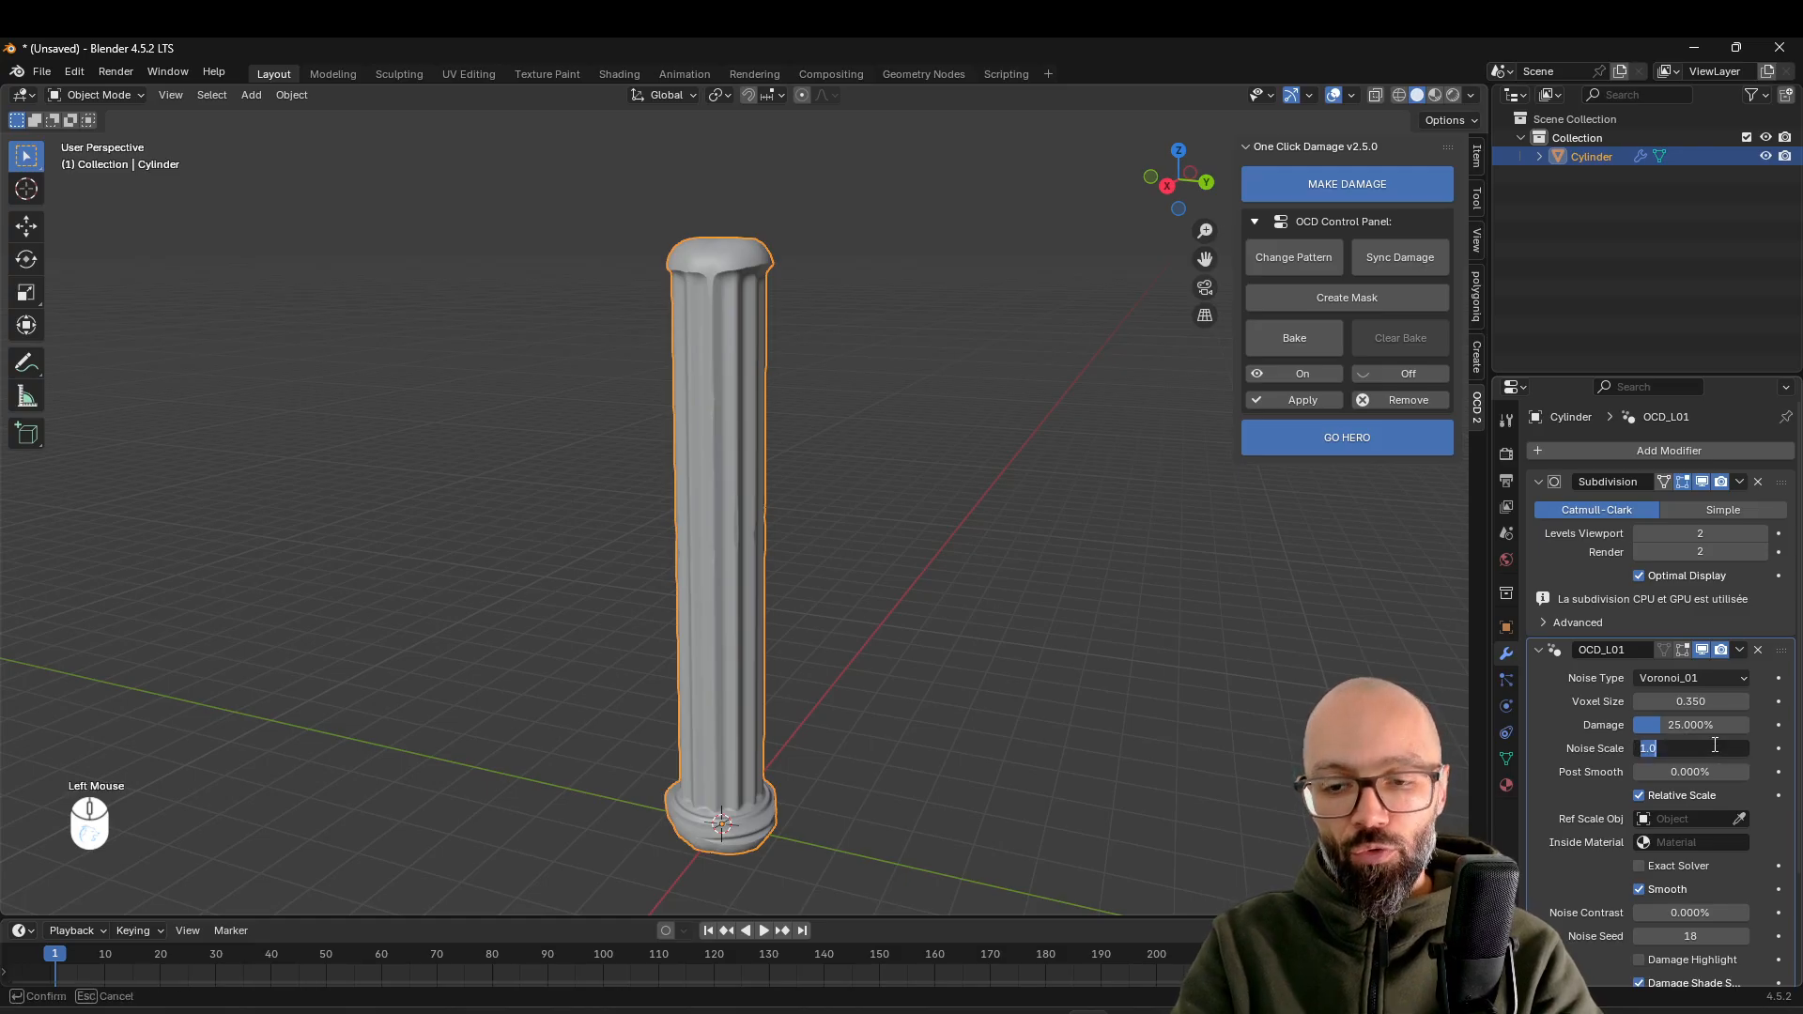
pyautogui.write('10')
pyautogui.press('Return')
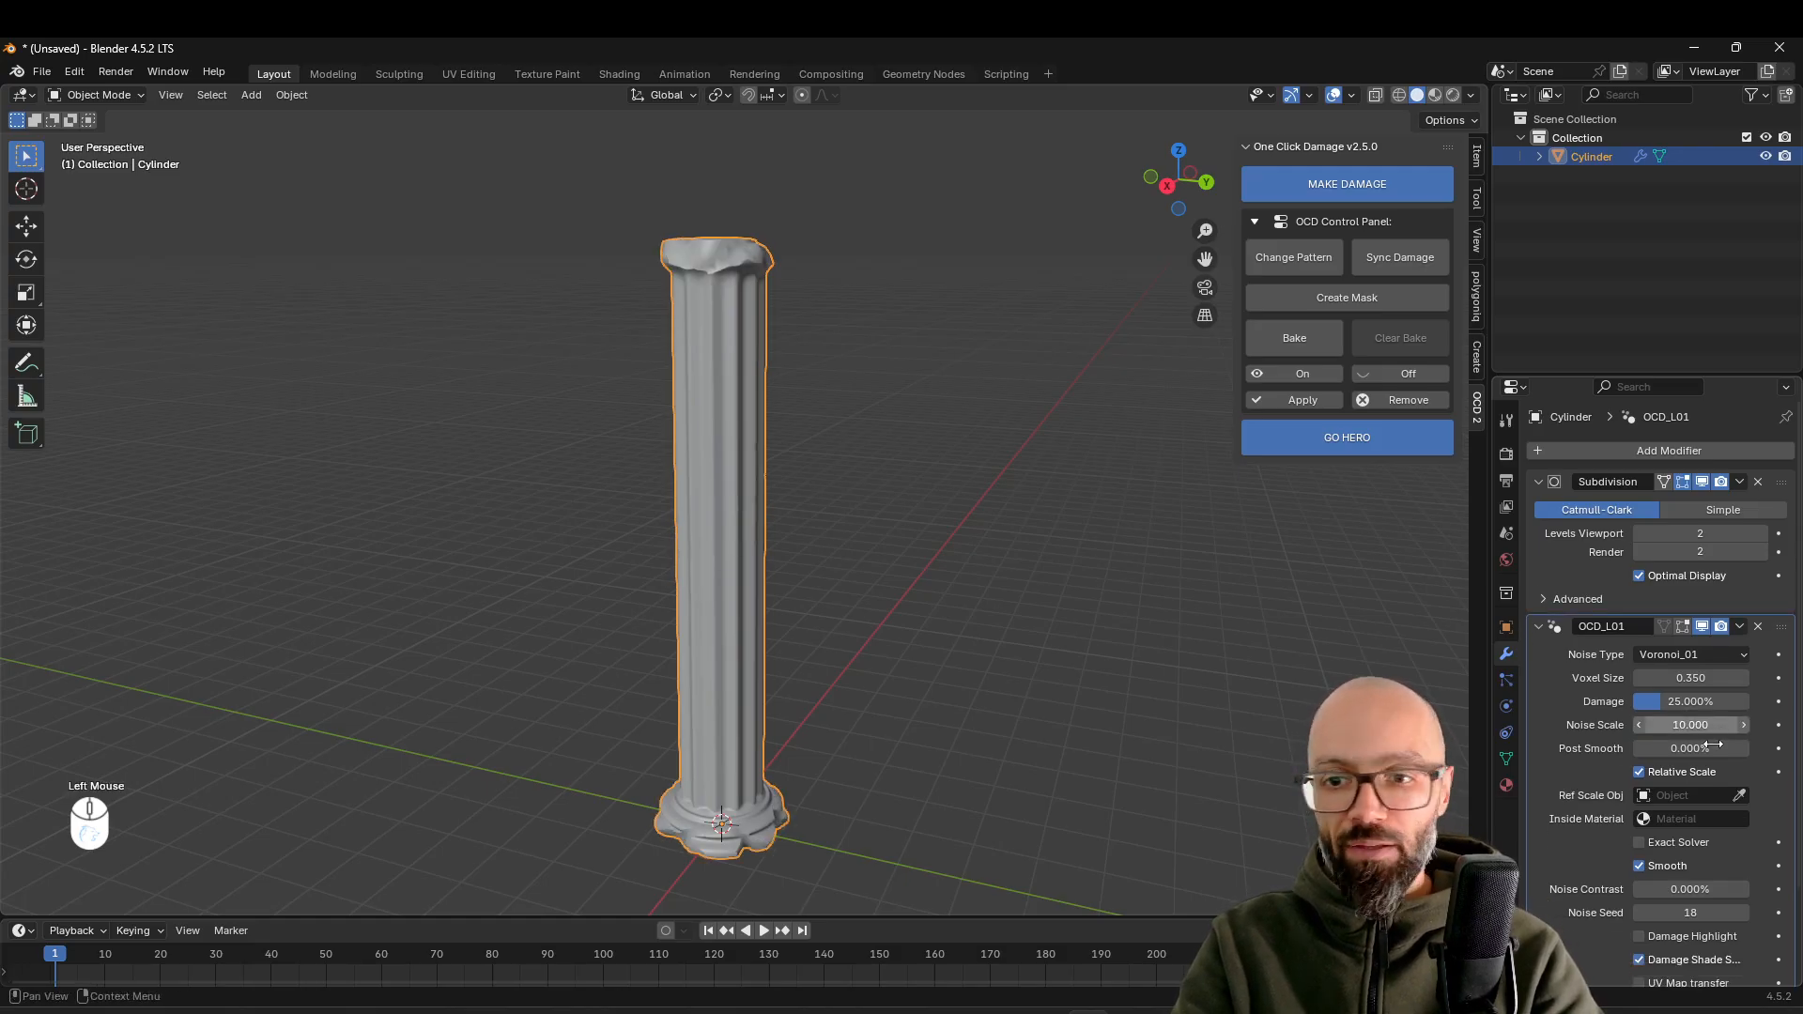
pyautogui.click(1676, 704)
pyautogui.write('80')
pyautogui.press('Return')
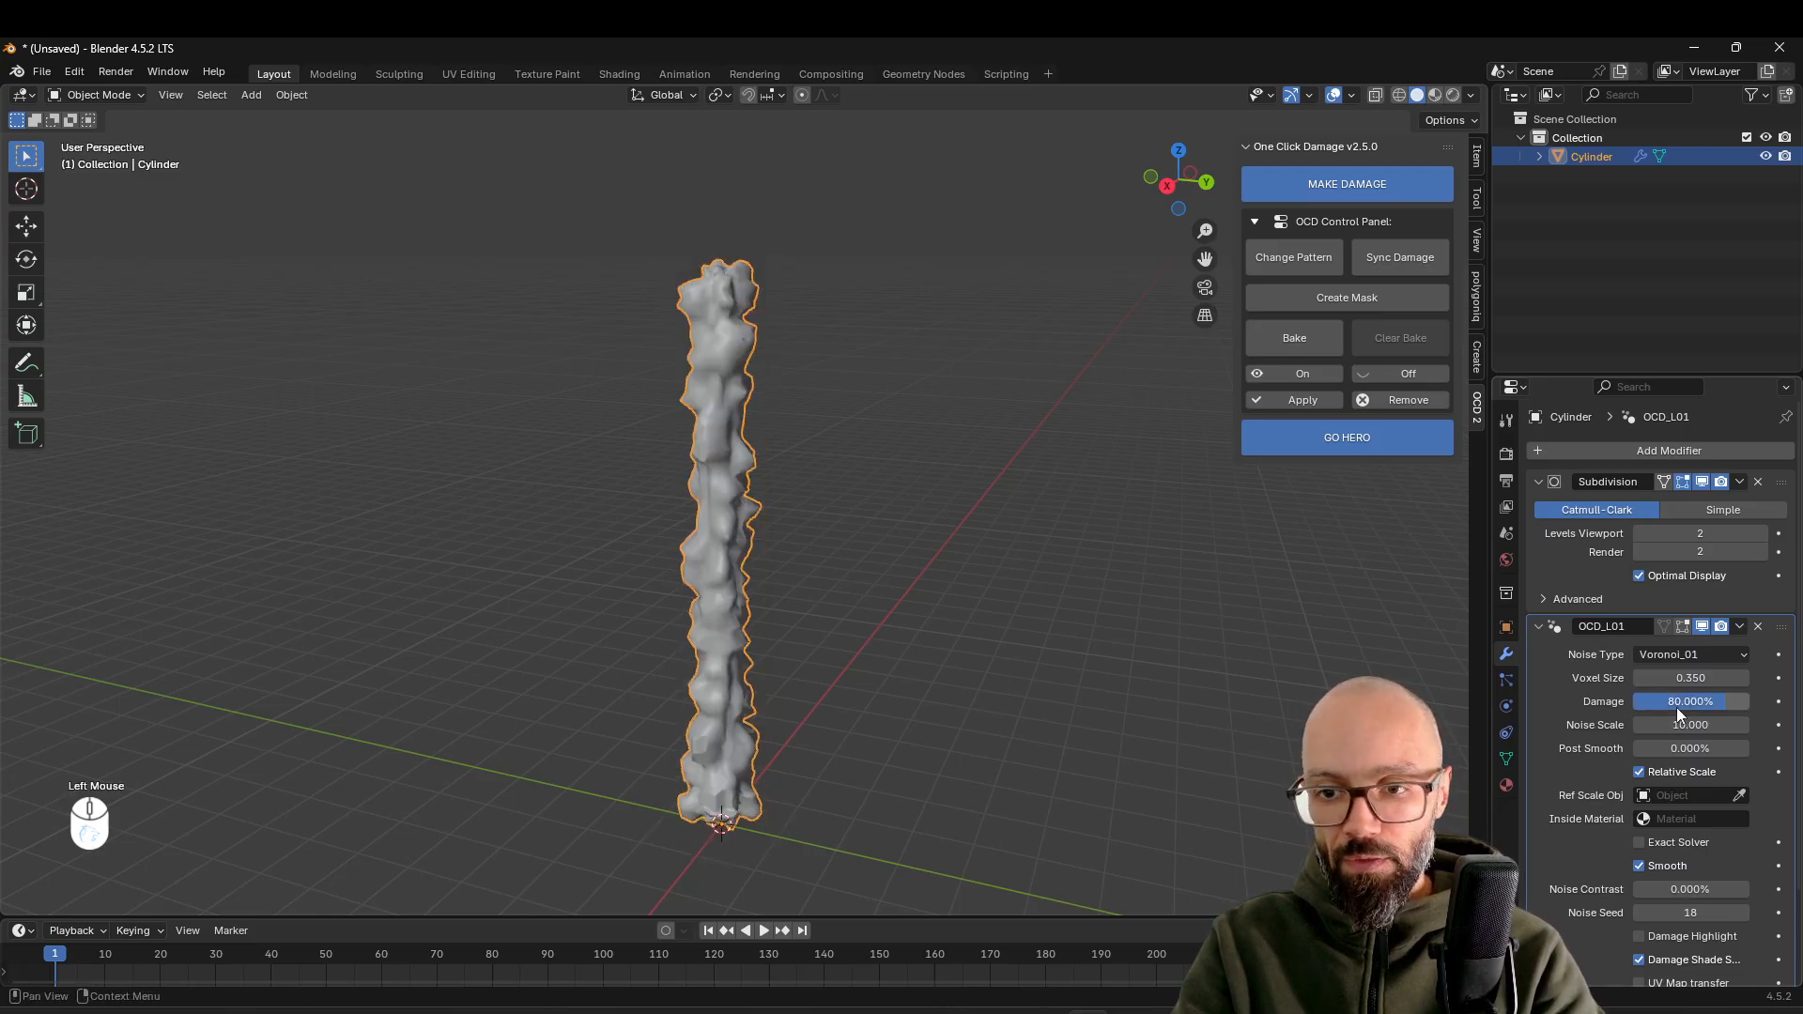
# Set the damage modifier's voxel size to 0.1 and lower the damage amount to about 68%
pyautogui.doubleClick(1696, 677)
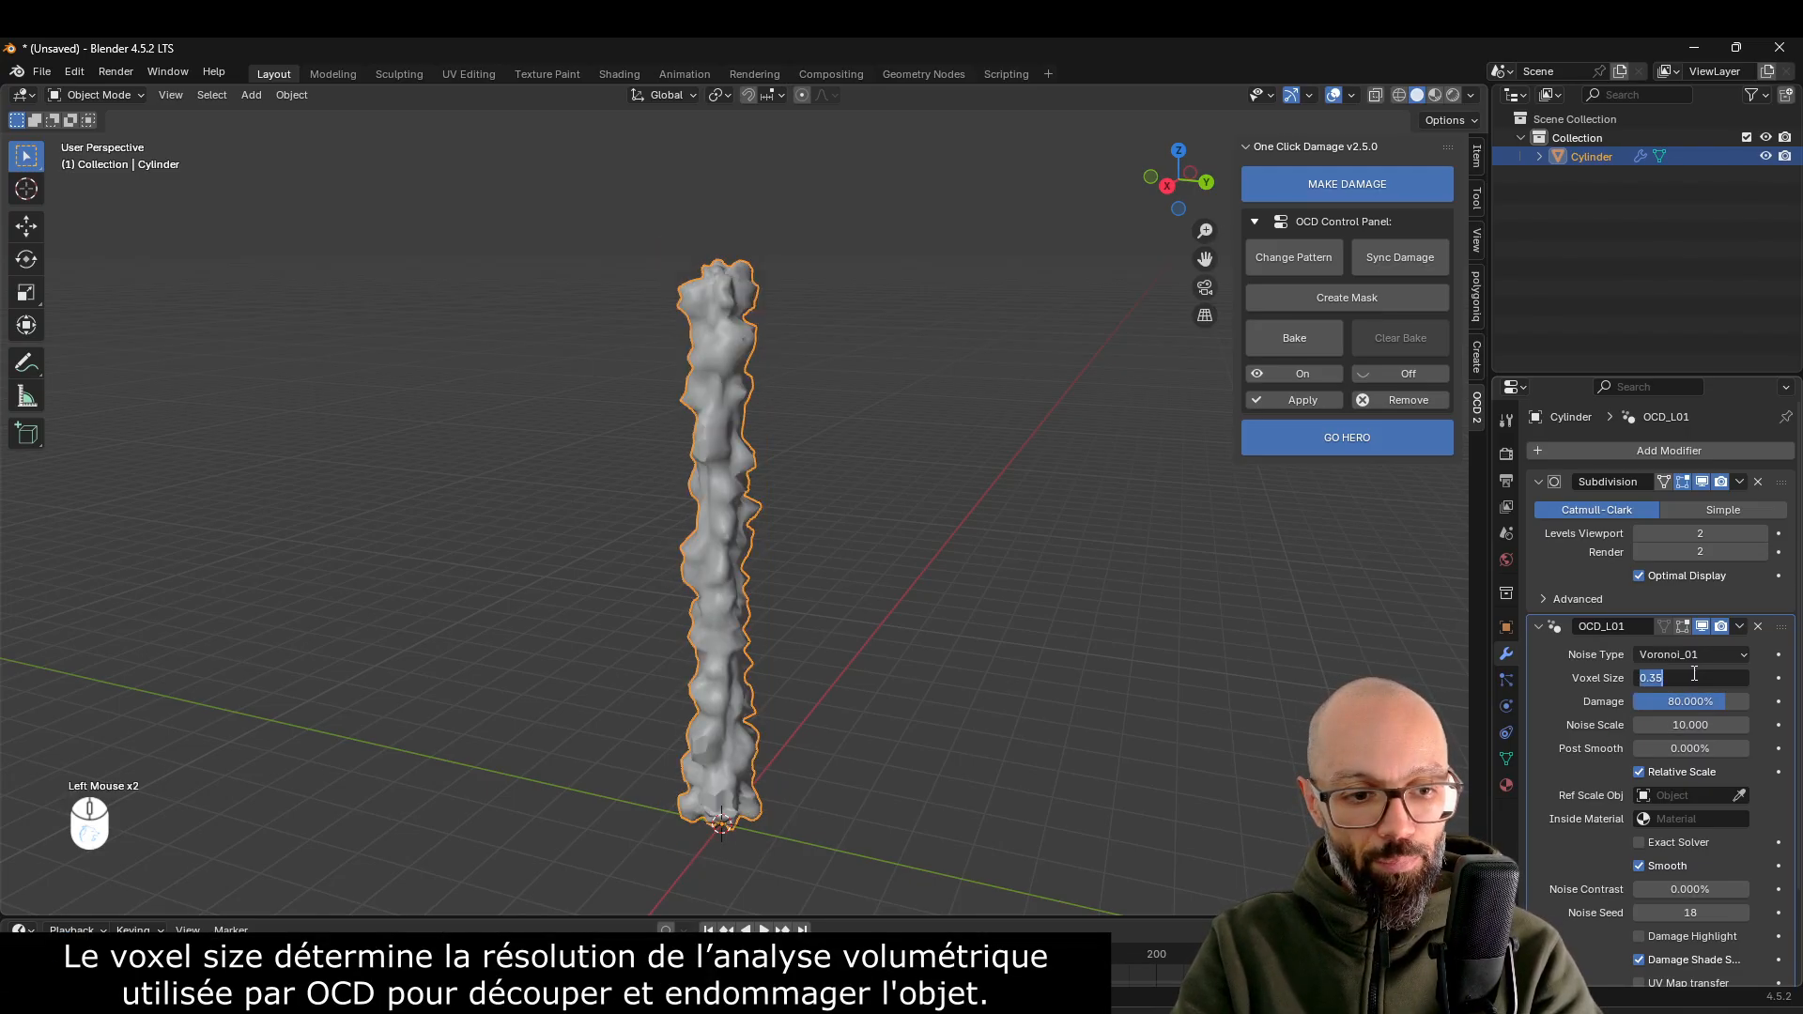
pyautogui.write('0.1')
pyautogui.press('Return')
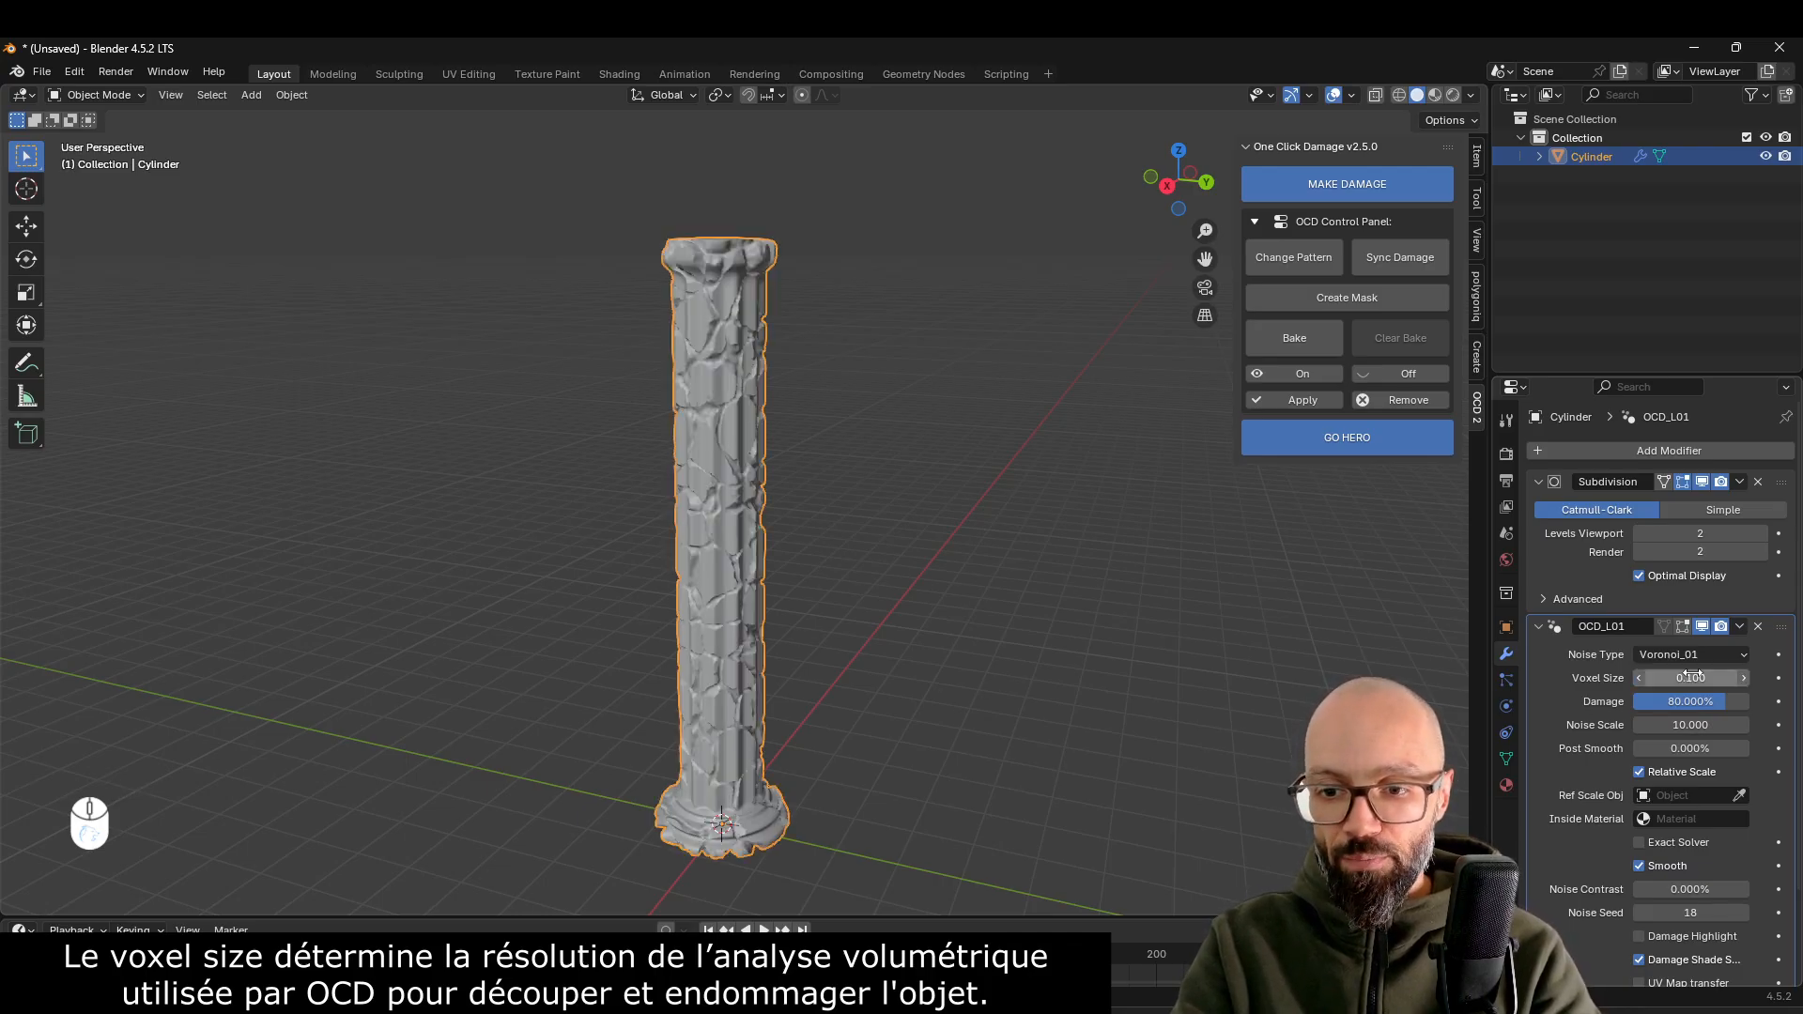
pyautogui.moveTo(693, 667); pyautogui.dragTo(744, 666, button='middle')
pyautogui.moveTo(1702, 700); pyautogui.dragTo(1669, 701)
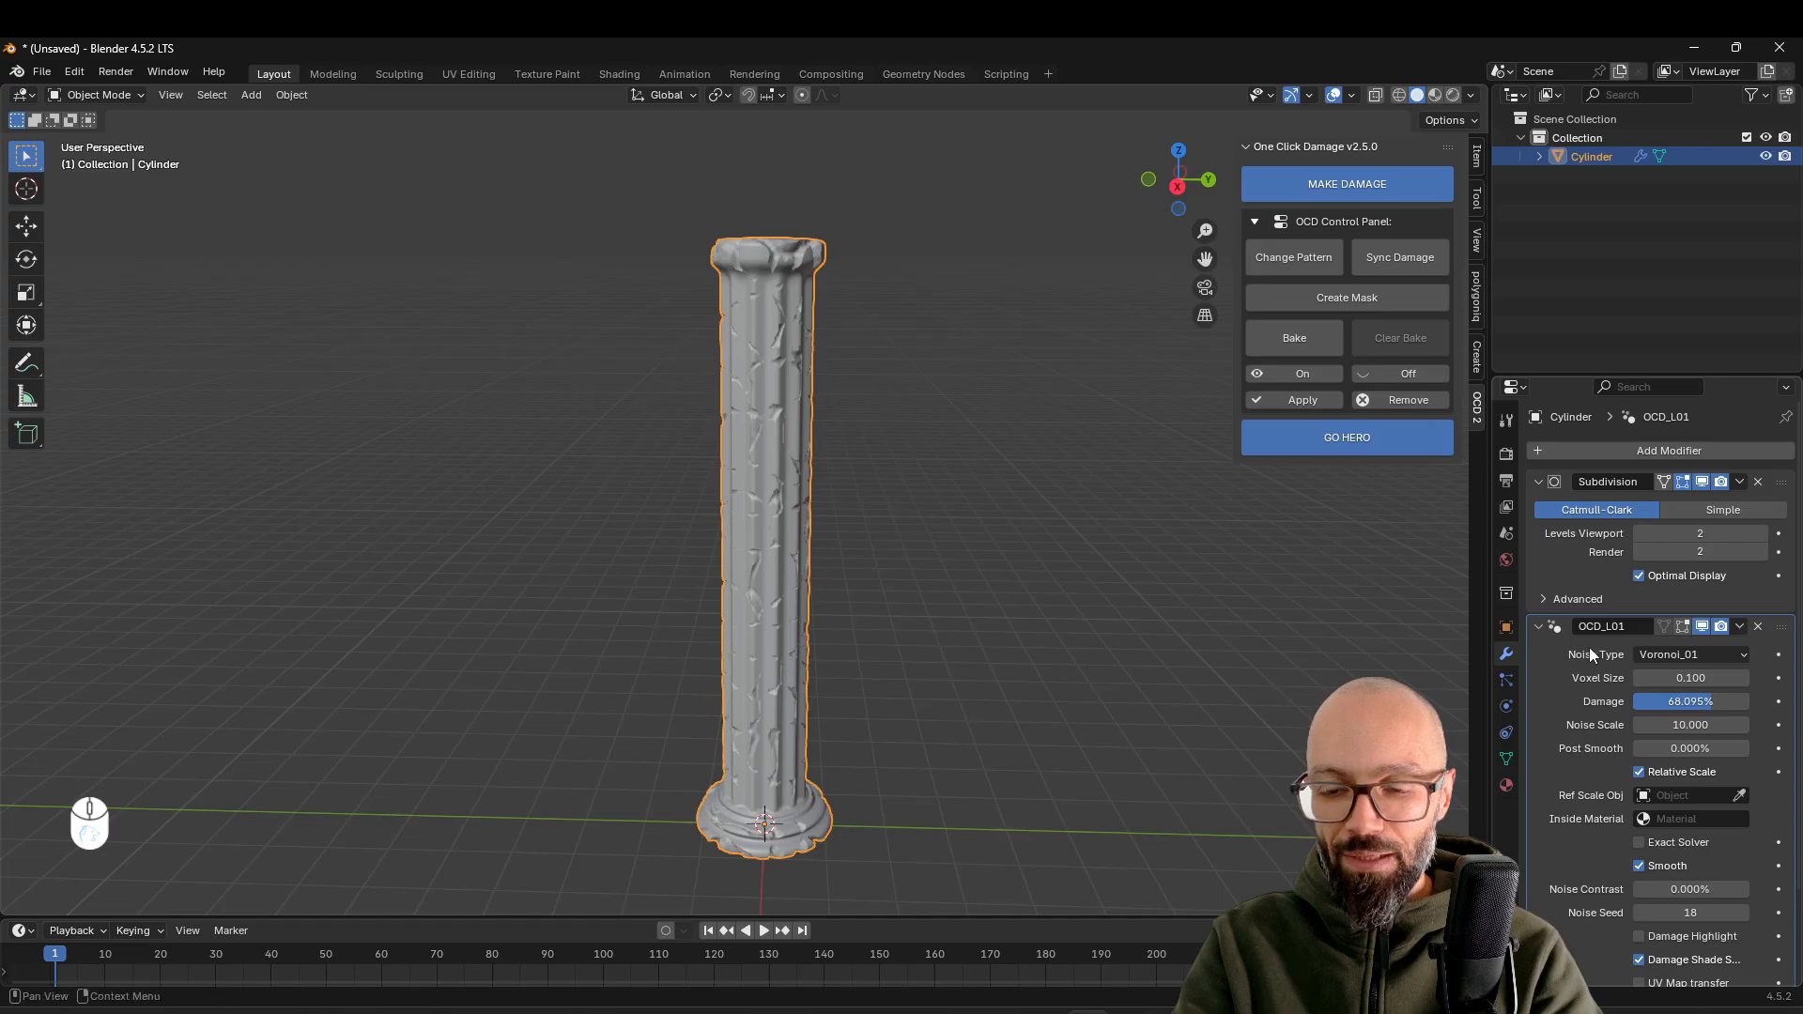
pyautogui.moveTo(1058, 600); pyautogui.dragTo(1038, 608, button='middle')
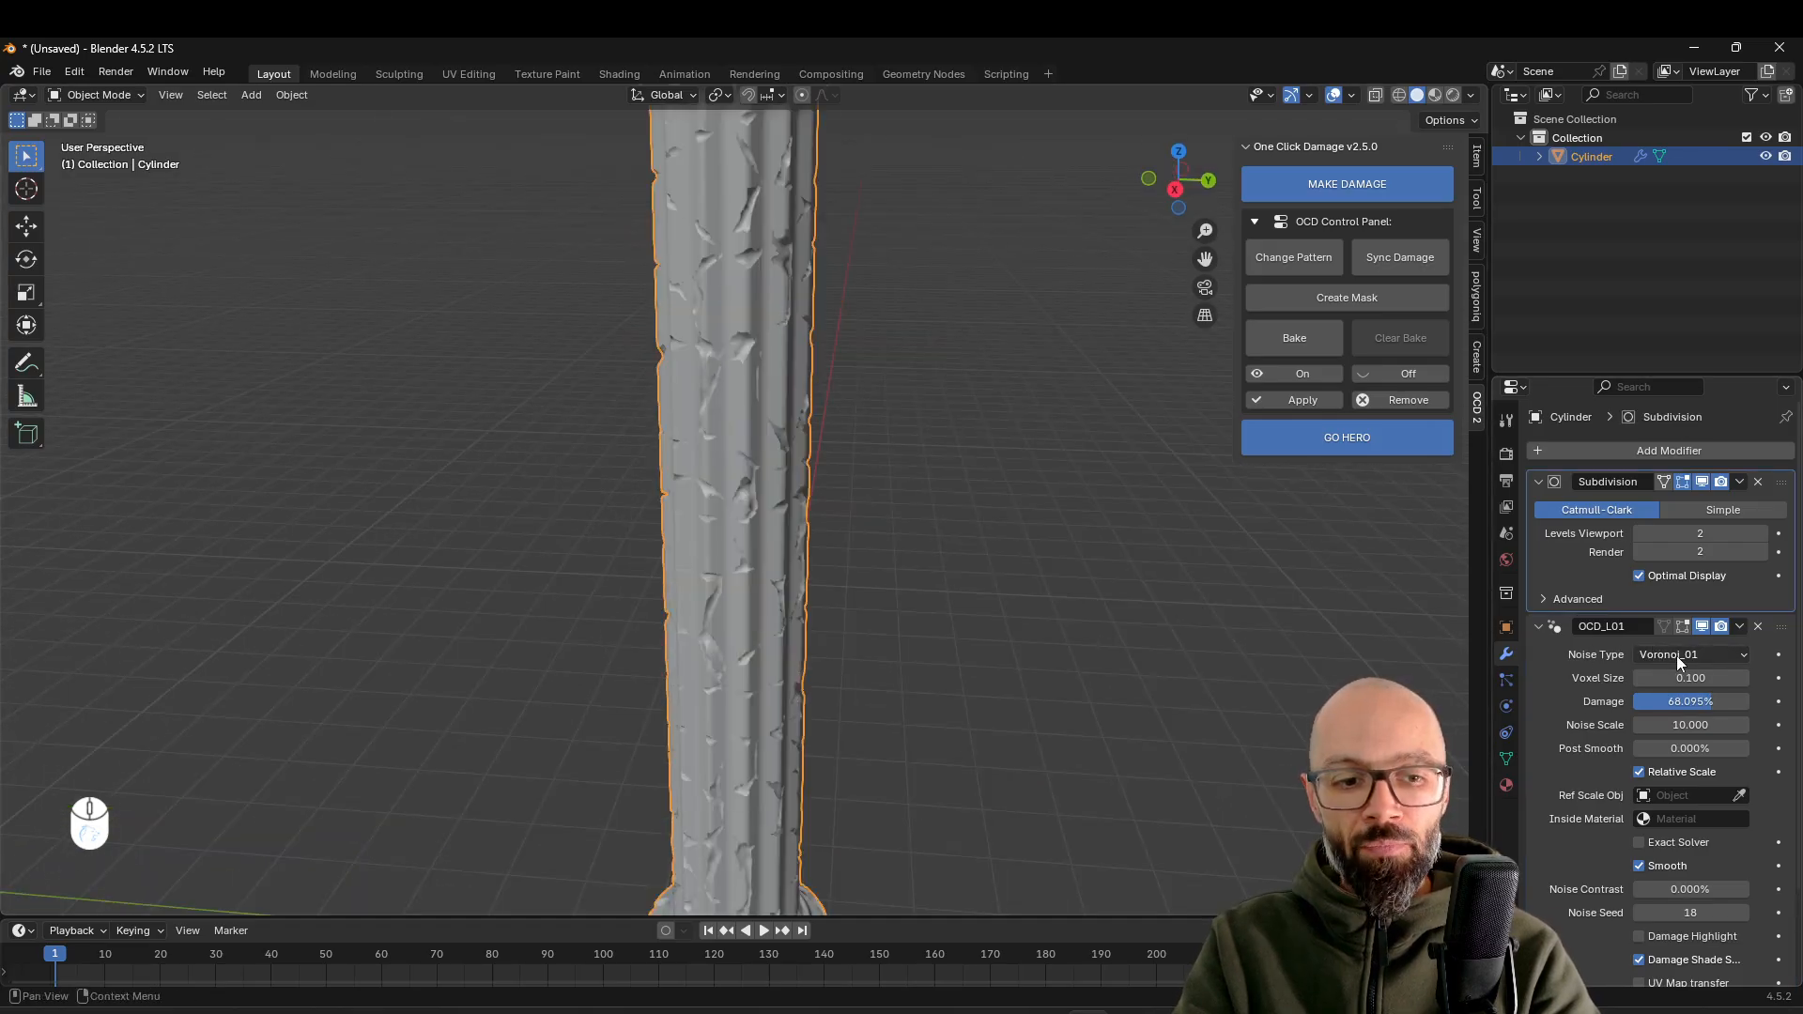
# Change the damage noise type to Noise_02 and lower the damage amount to about 66%
pyautogui.click(1675, 655)
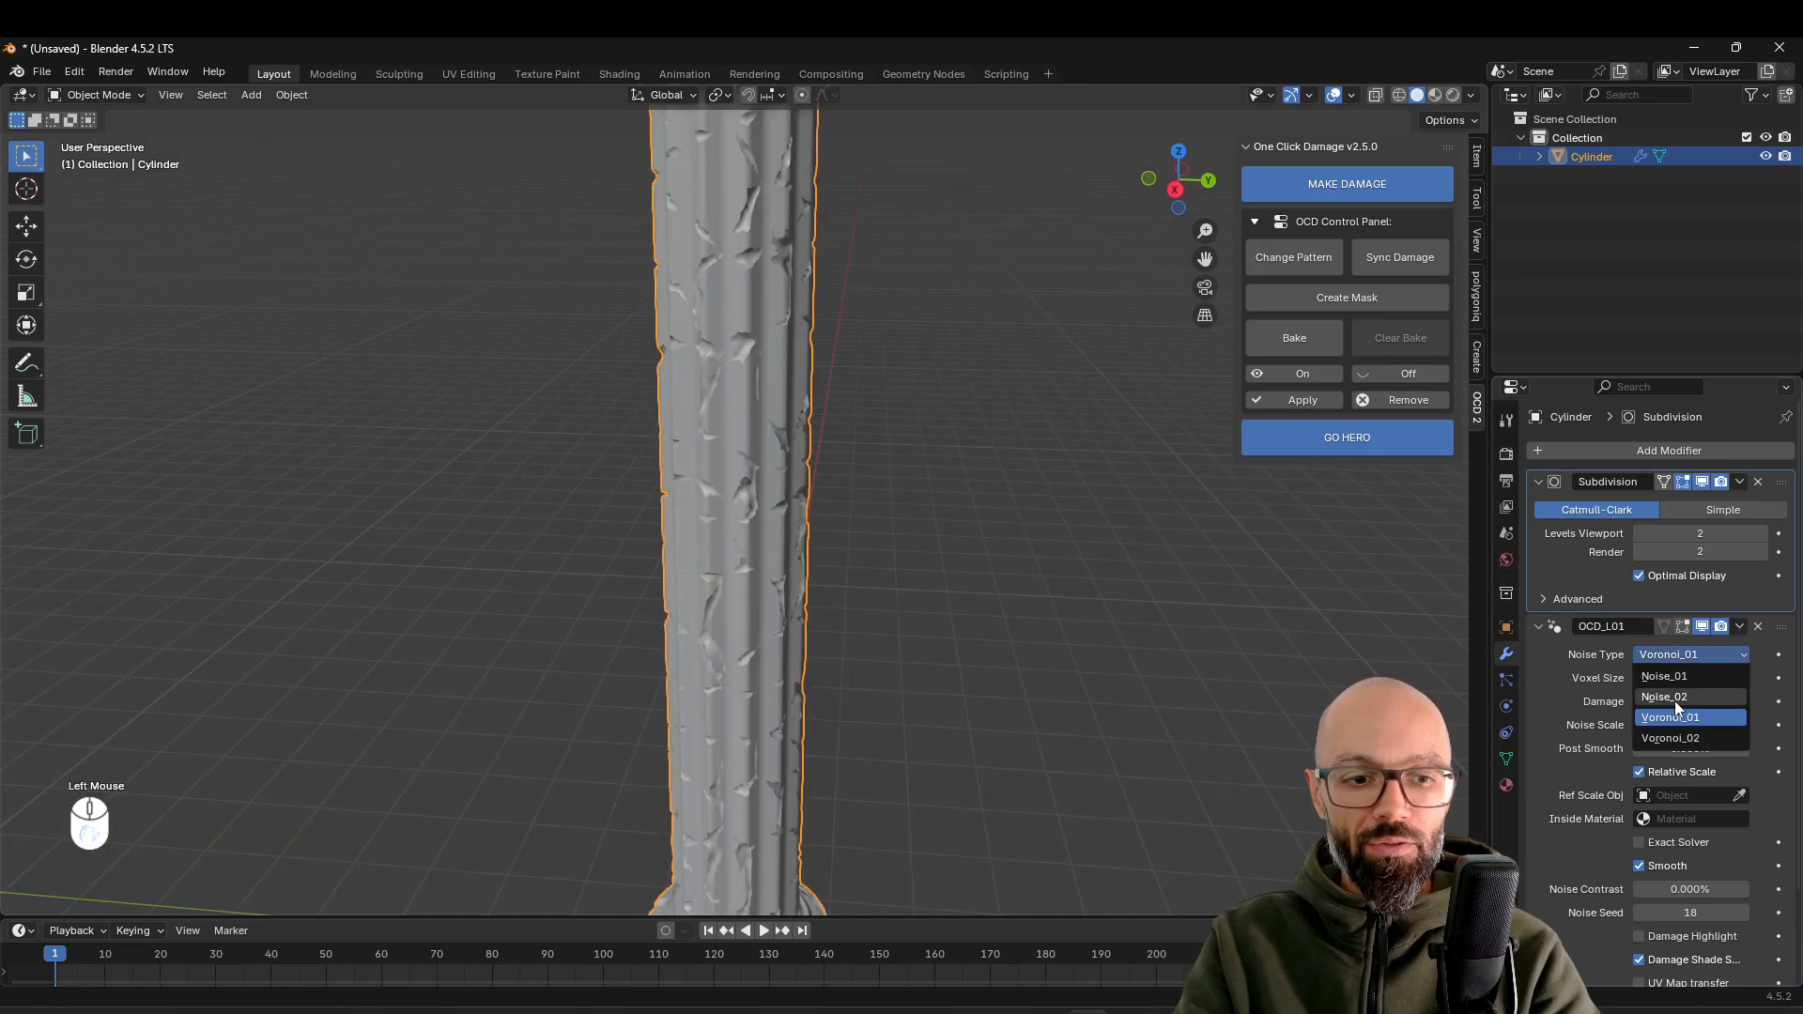
pyautogui.click(1676, 701)
pyautogui.scroll(-5, 870, 656)
pyautogui.moveTo(870, 650)
pyautogui.mouseDown(button='middle')
pyautogui.moveTo(1063, 628)
pyautogui.moveTo(877, 650)
pyautogui.mouseUp(button='middle')
pyautogui.scroll(3, 877, 650)
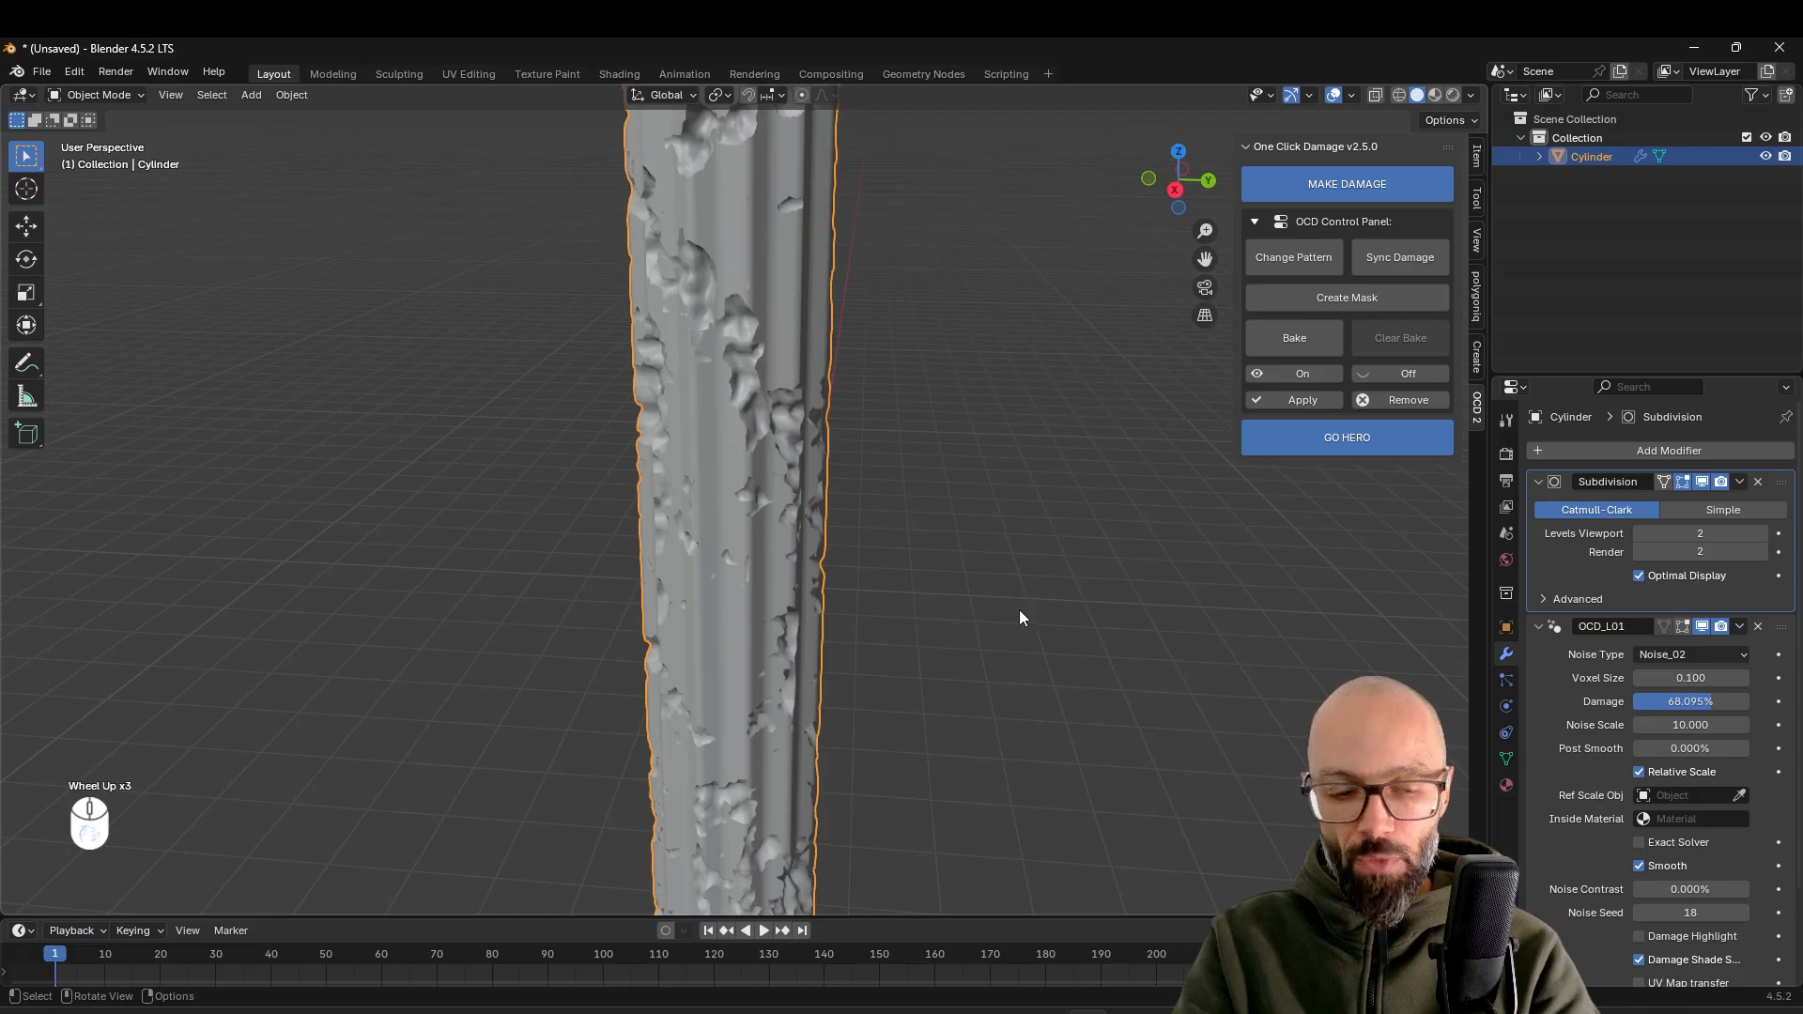
pyautogui.moveTo(1712, 702)
pyautogui.mouseDown()
pyautogui.moveTo(1684, 701)
pyautogui.moveTo(1710, 702)
pyautogui.mouseUp()
# Try voxel sizes of 0.05, 0.01 and 0.03 for the column's damage and compare the surface detail
pyautogui.click(1696, 669)
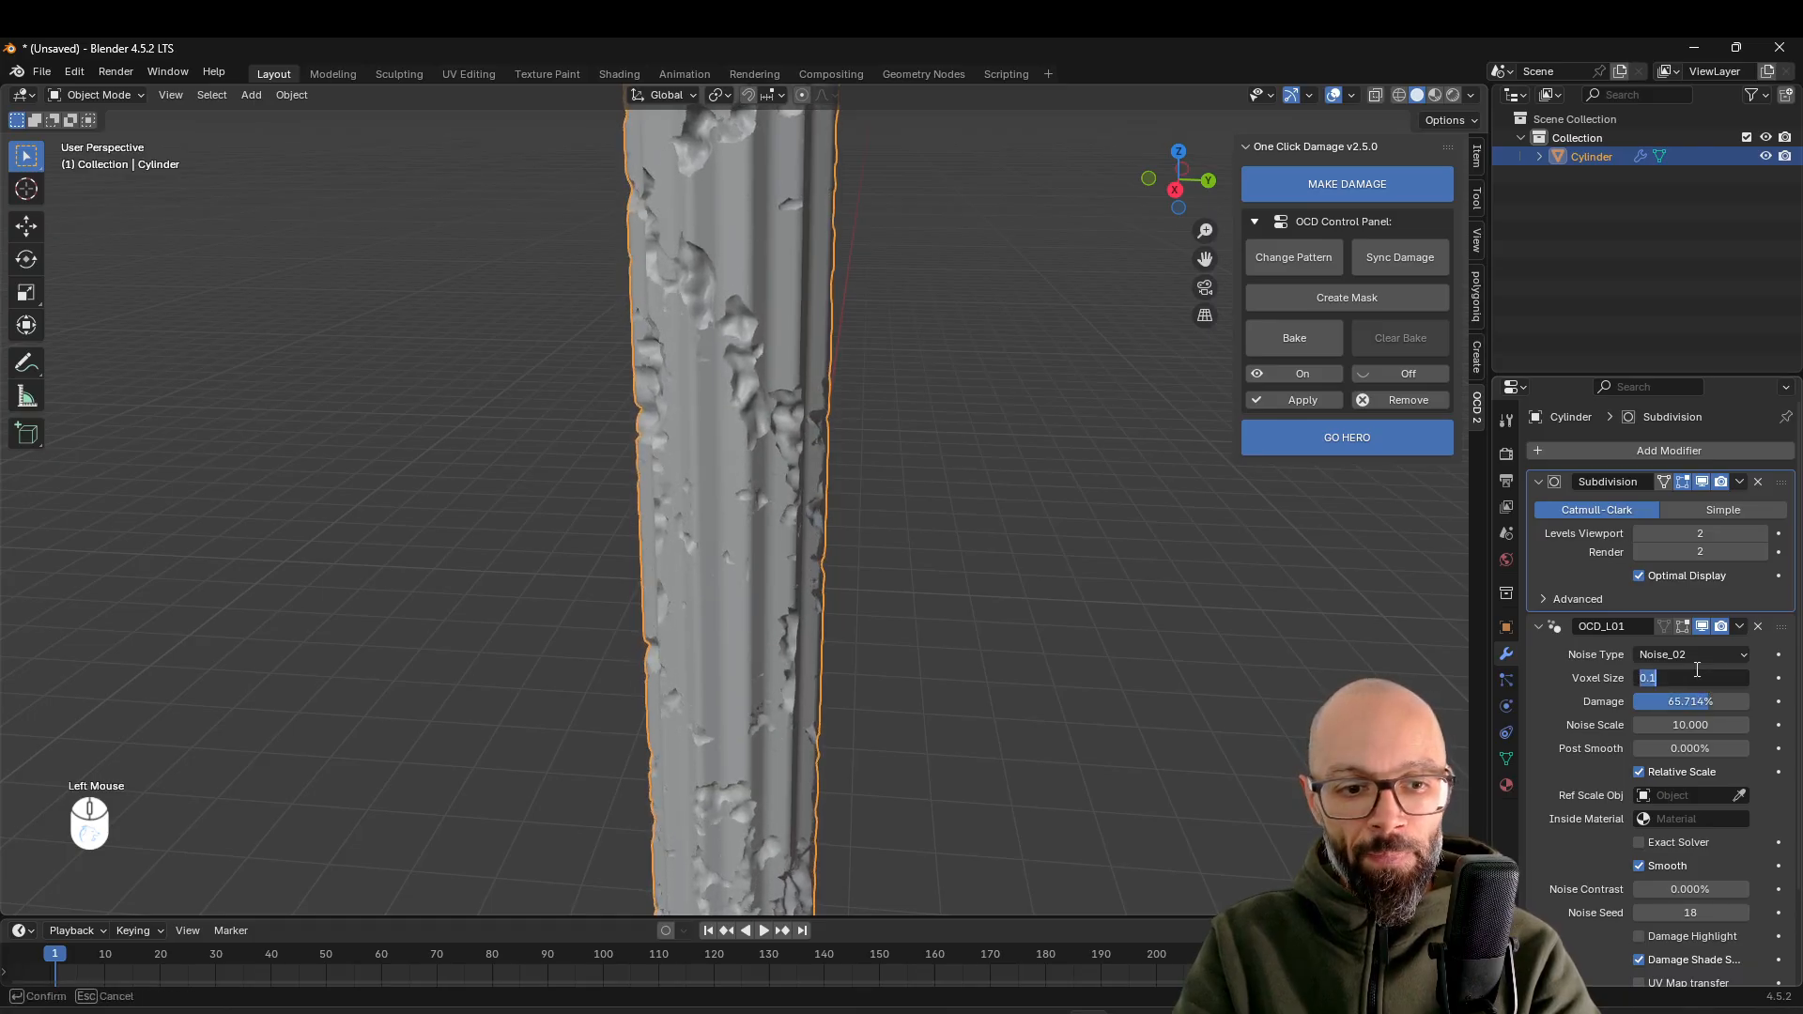
pyautogui.write('0.05')
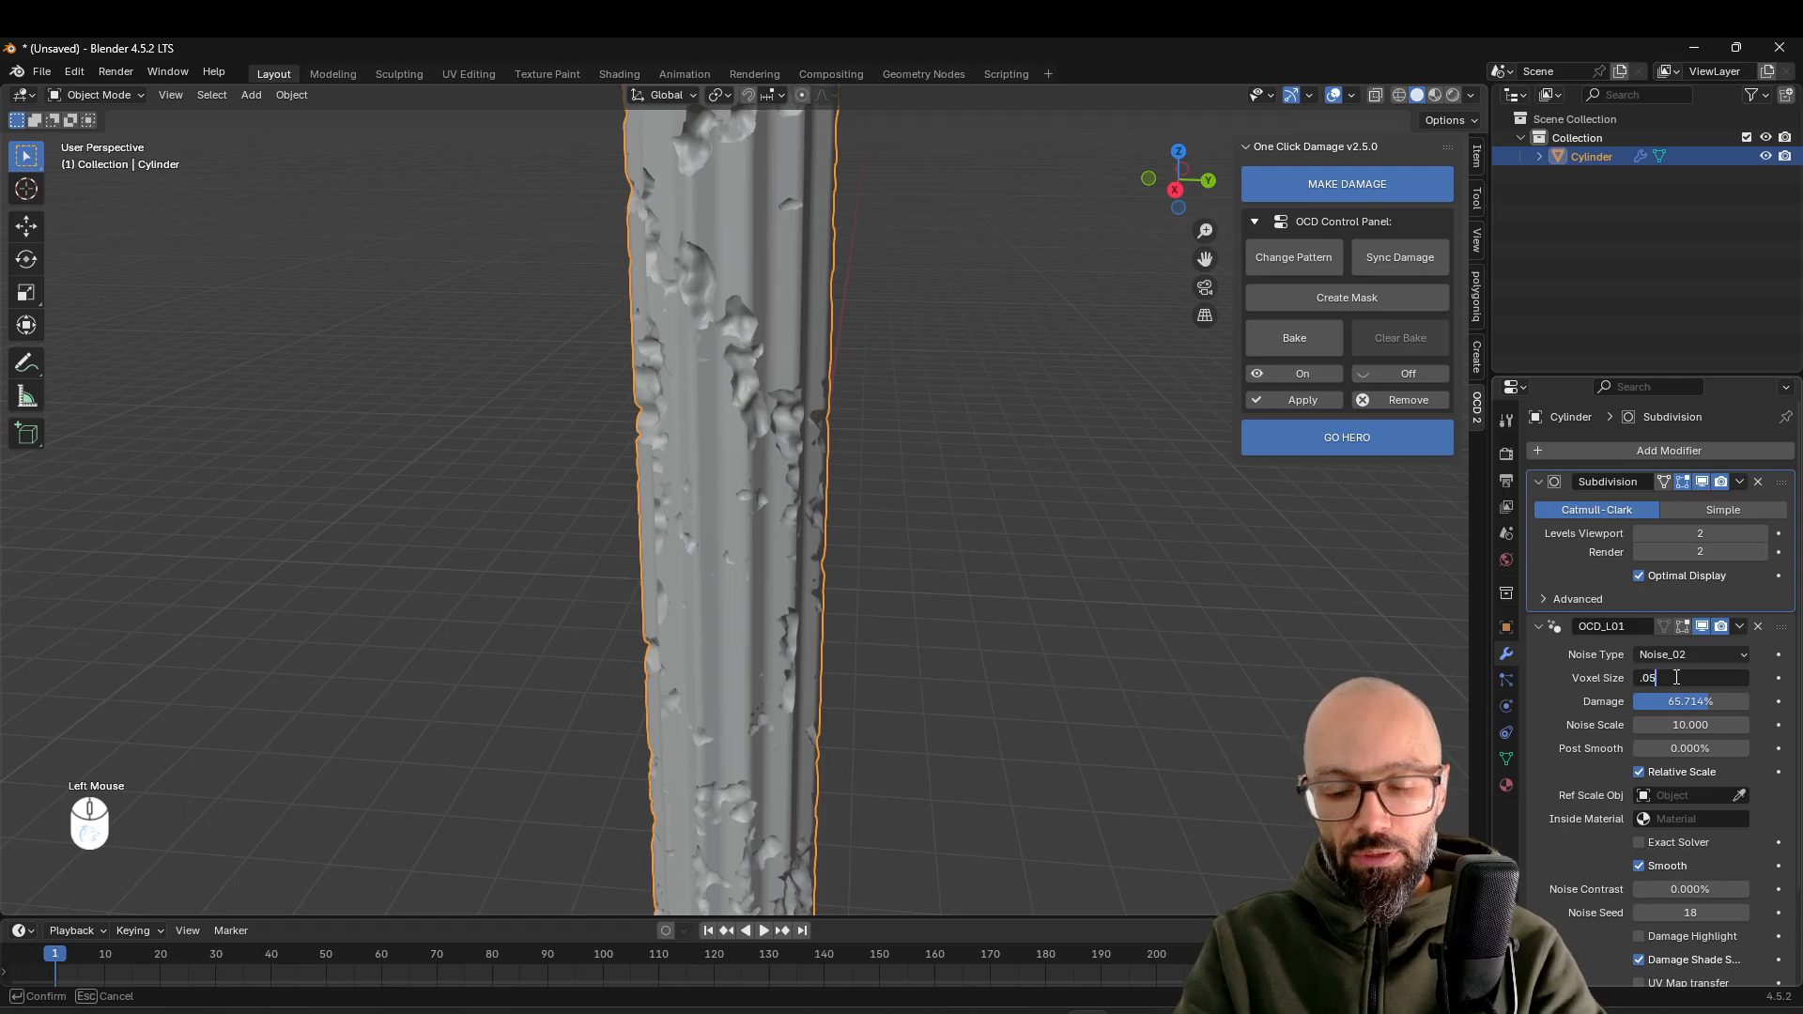
pyautogui.press('Return')
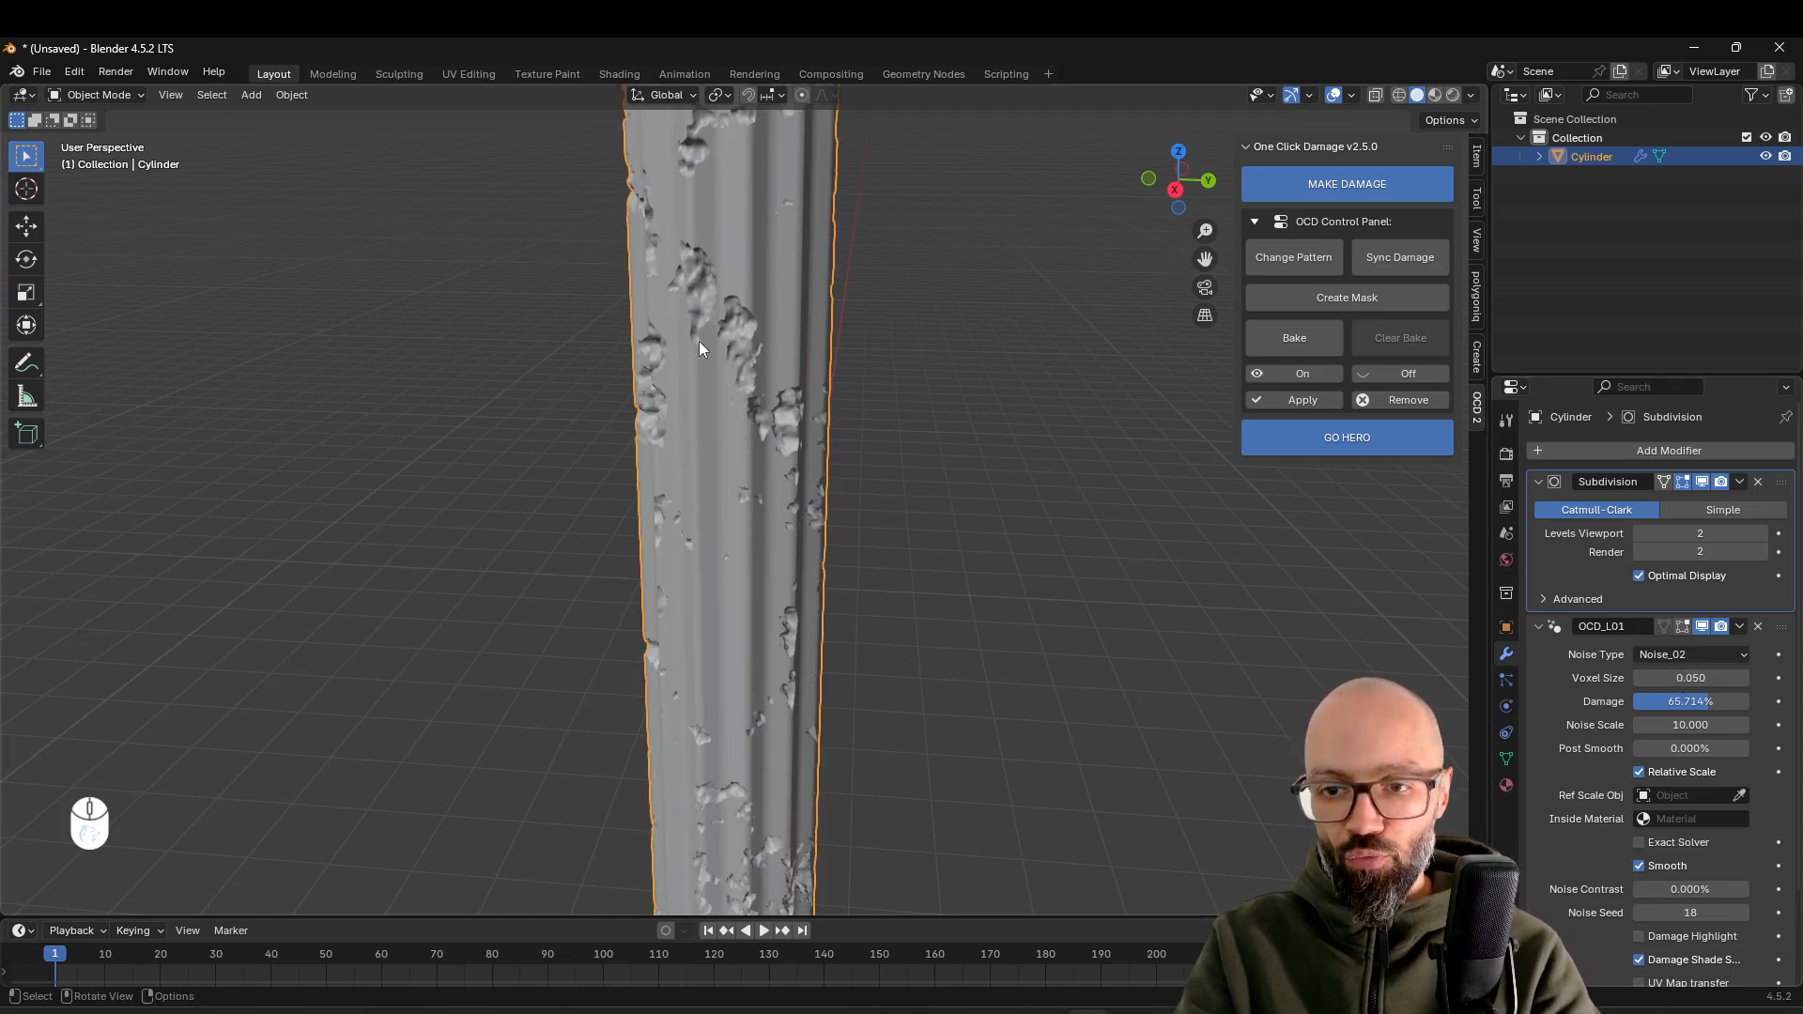
pyautogui.click(1678, 674)
pyautogui.write('0.01')
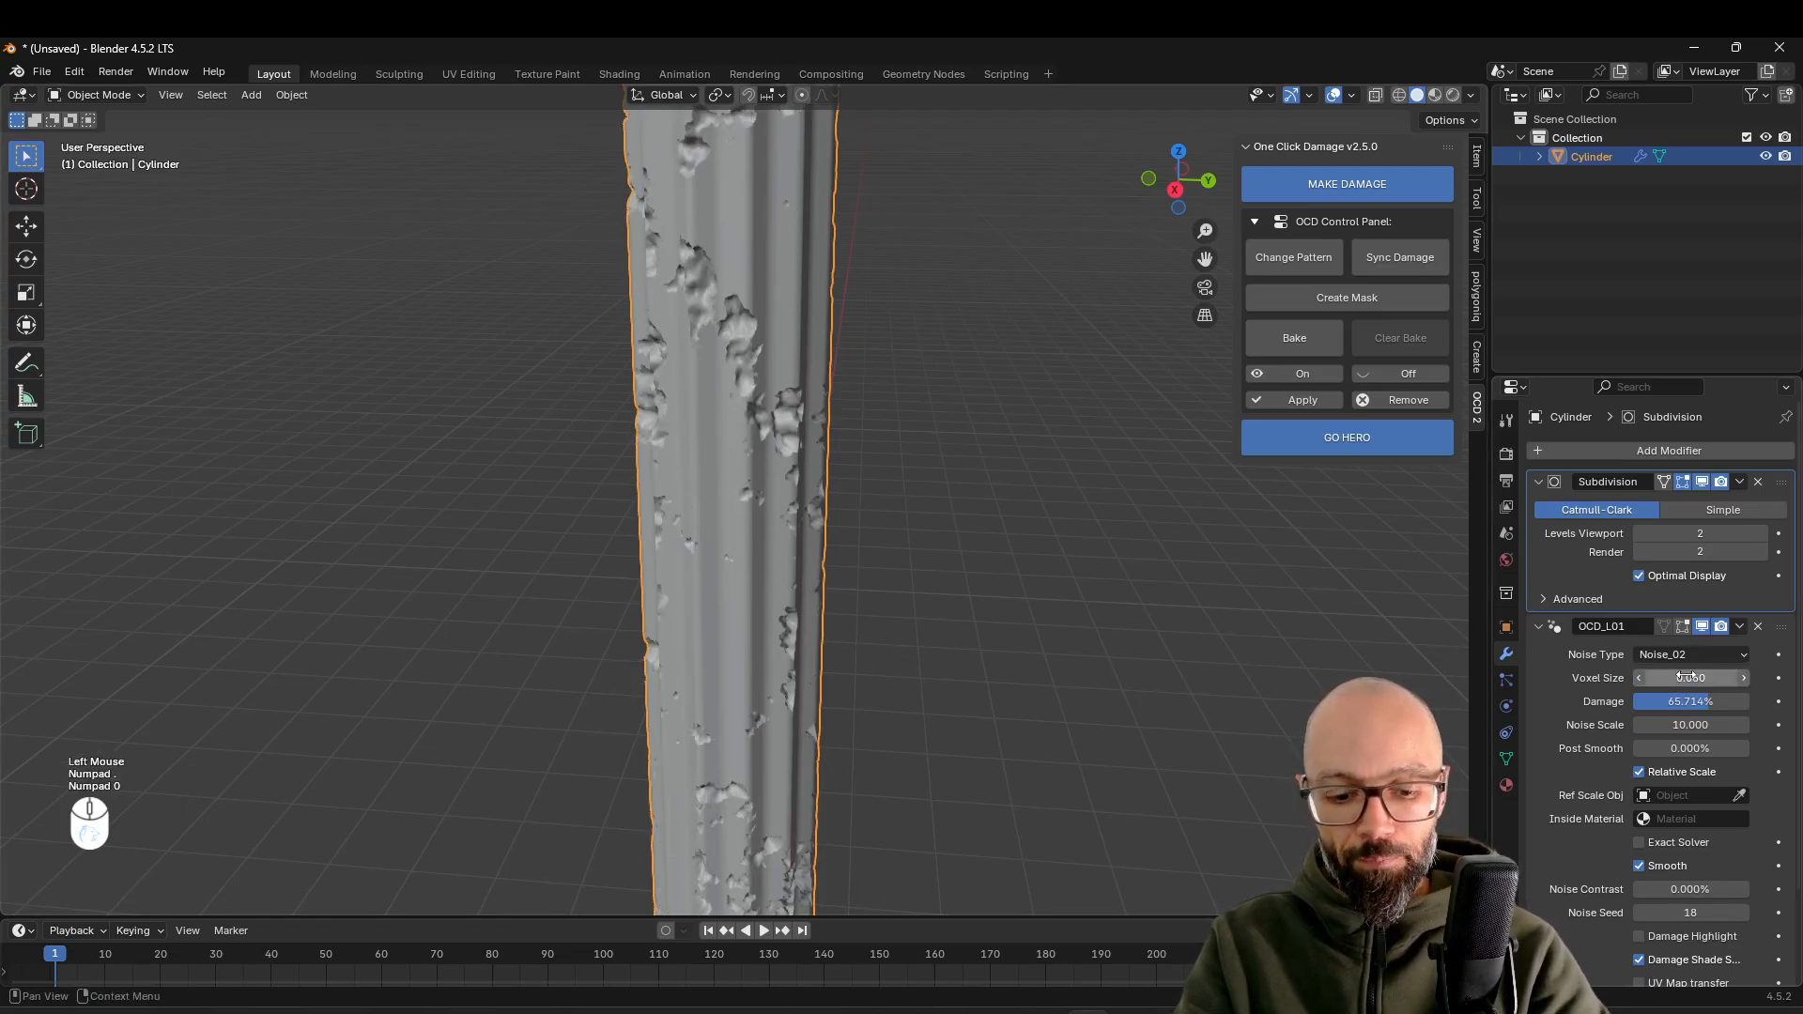
pyautogui.press('Return')
pyautogui.click(1700, 678)
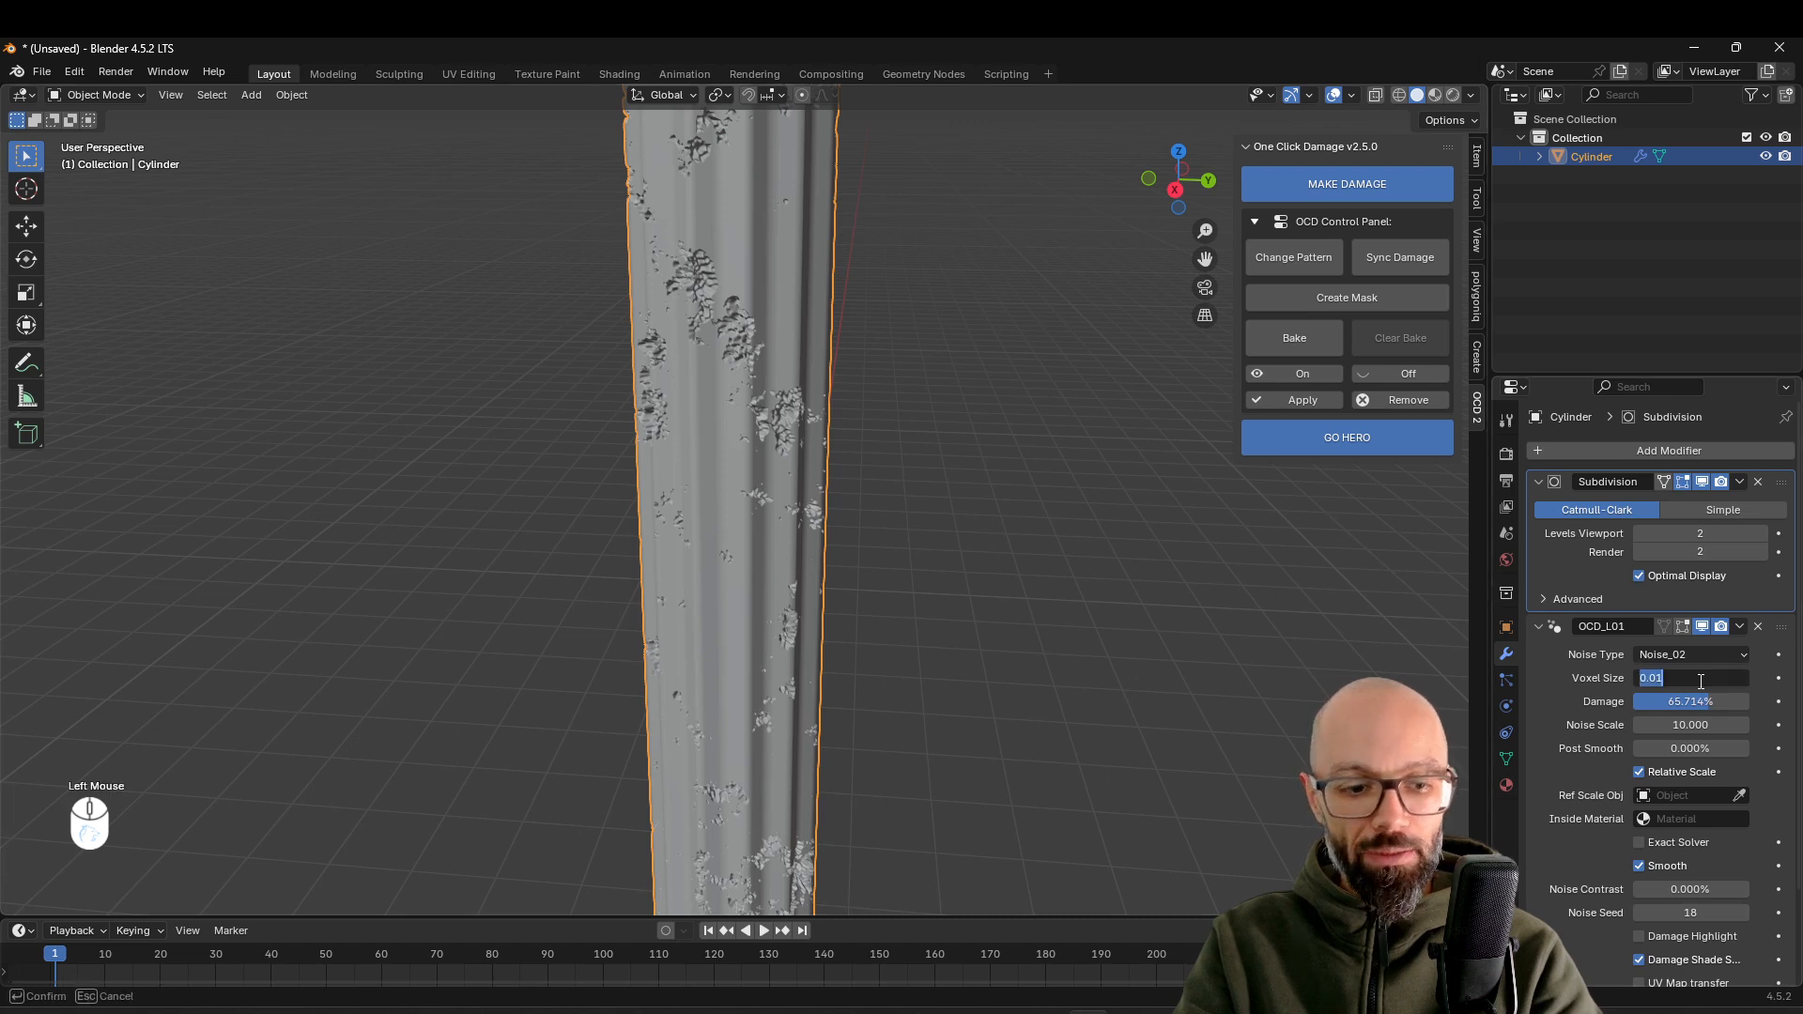
pyautogui.write('.03')
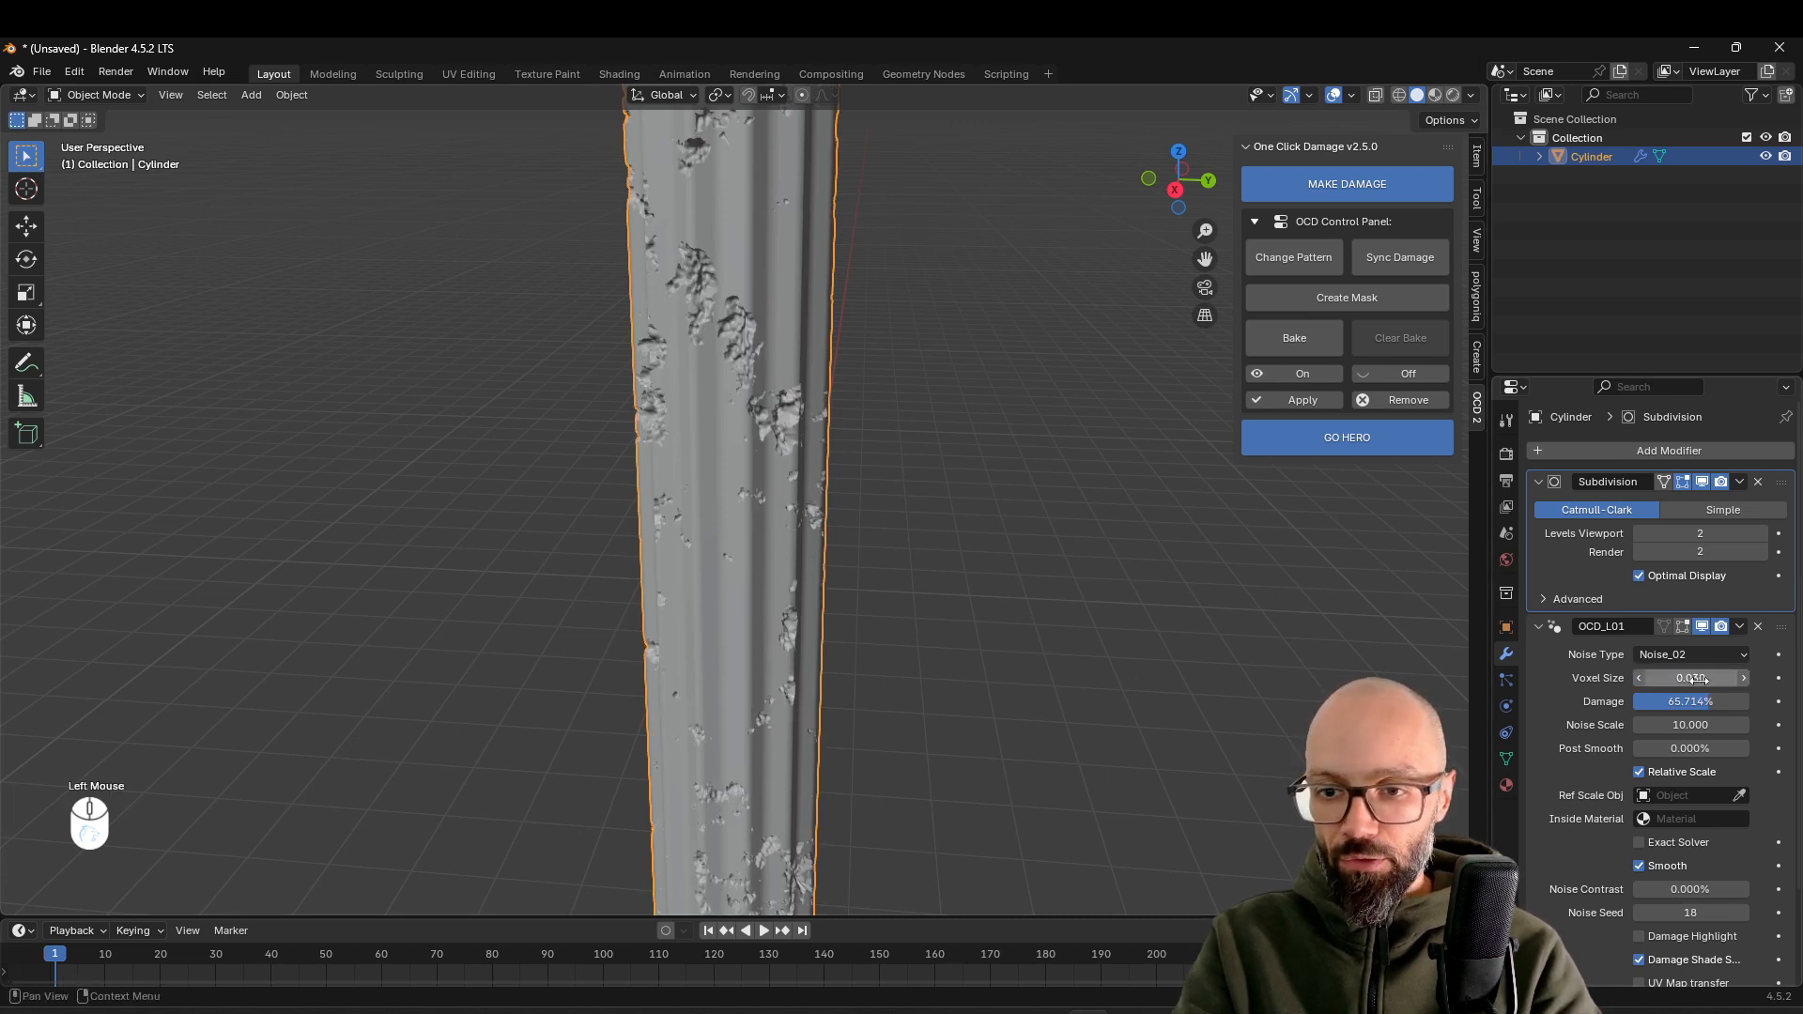
pyautogui.press('Return')
pyautogui.scroll(-5, 966, 554)
pyautogui.moveTo(965, 554); pyautogui.dragTo(1081, 573, button='middle')
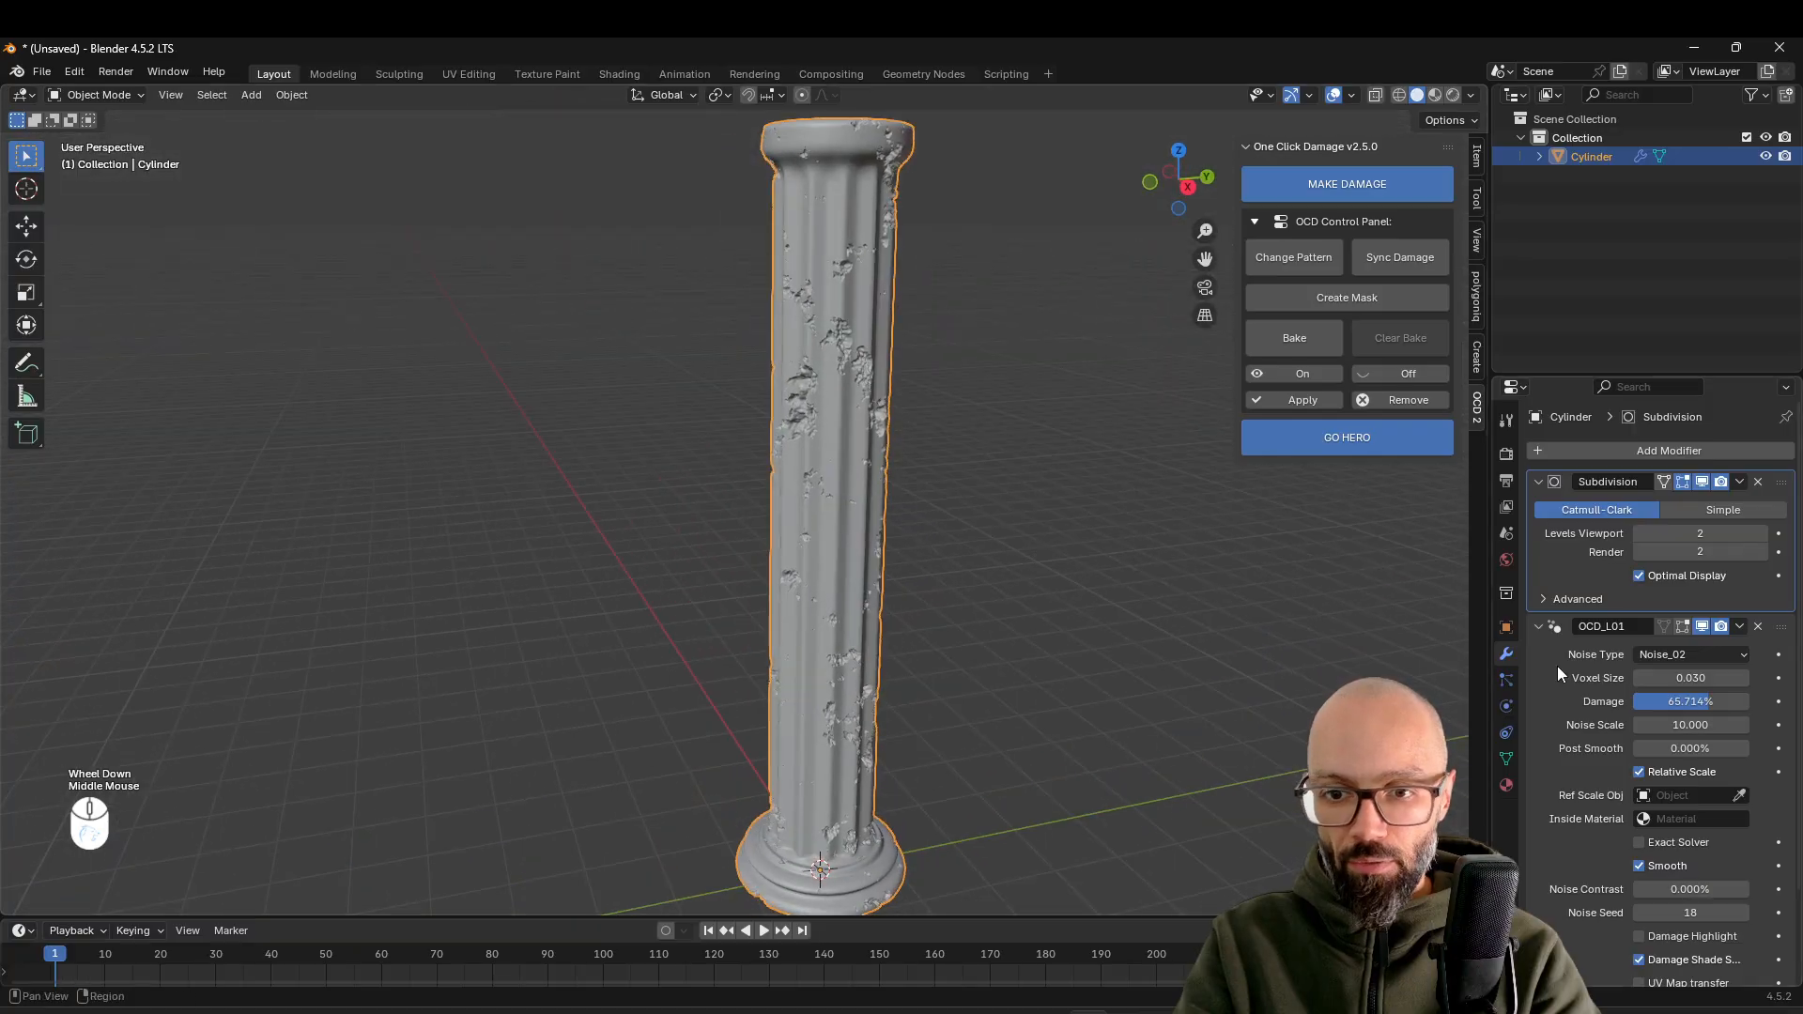
# Set the damage modifier's voxel size to 0.05 and check the damage along the column
pyautogui.moveTo(1704, 680); pyautogui.dragTo(1719, 680)
pyautogui.moveTo(1112, 608); pyautogui.dragTo(1073, 622, button='middle')
pyautogui.scroll(-1, 1073, 622)
pyautogui.scroll(3, 1007, 500)
pyautogui.scroll(-3, 944, 494)
pyautogui.moveTo(885, 522); pyautogui.dragTo(958, 514, button='middle')
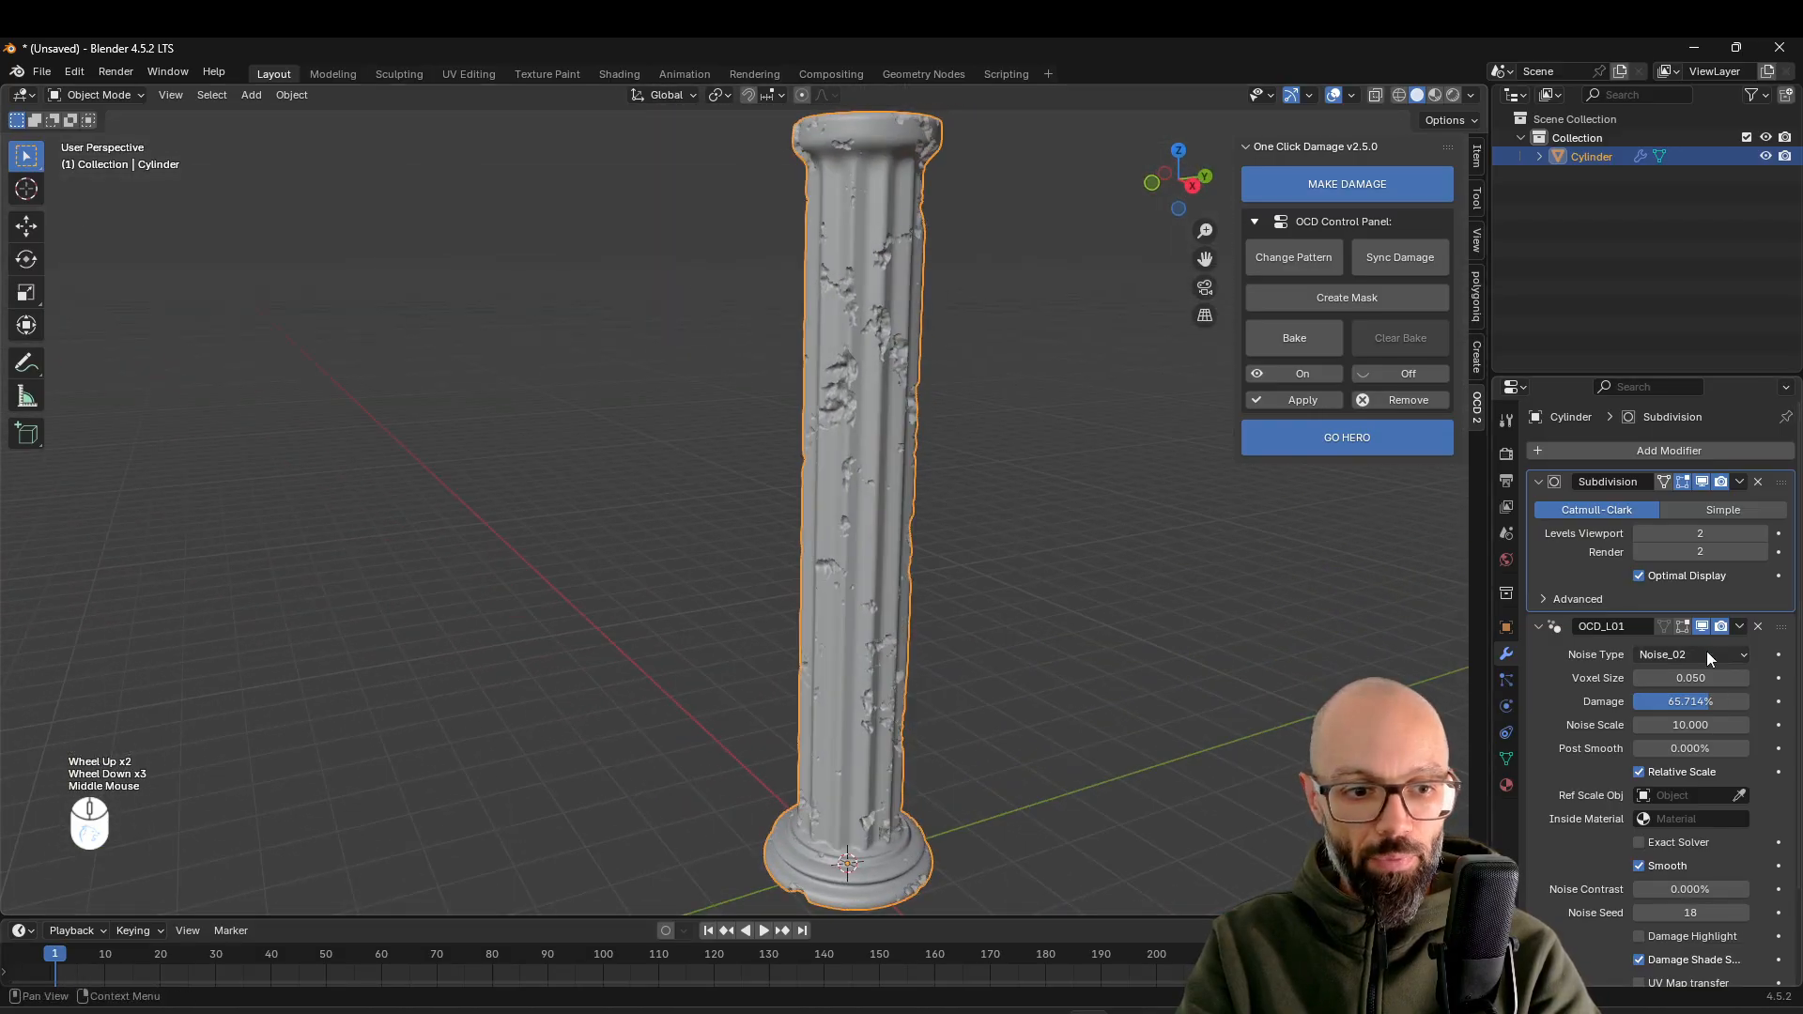
# Change the damage noise type to Voronoi_01 and set the damage amount to about 78%
pyautogui.click(1683, 654)
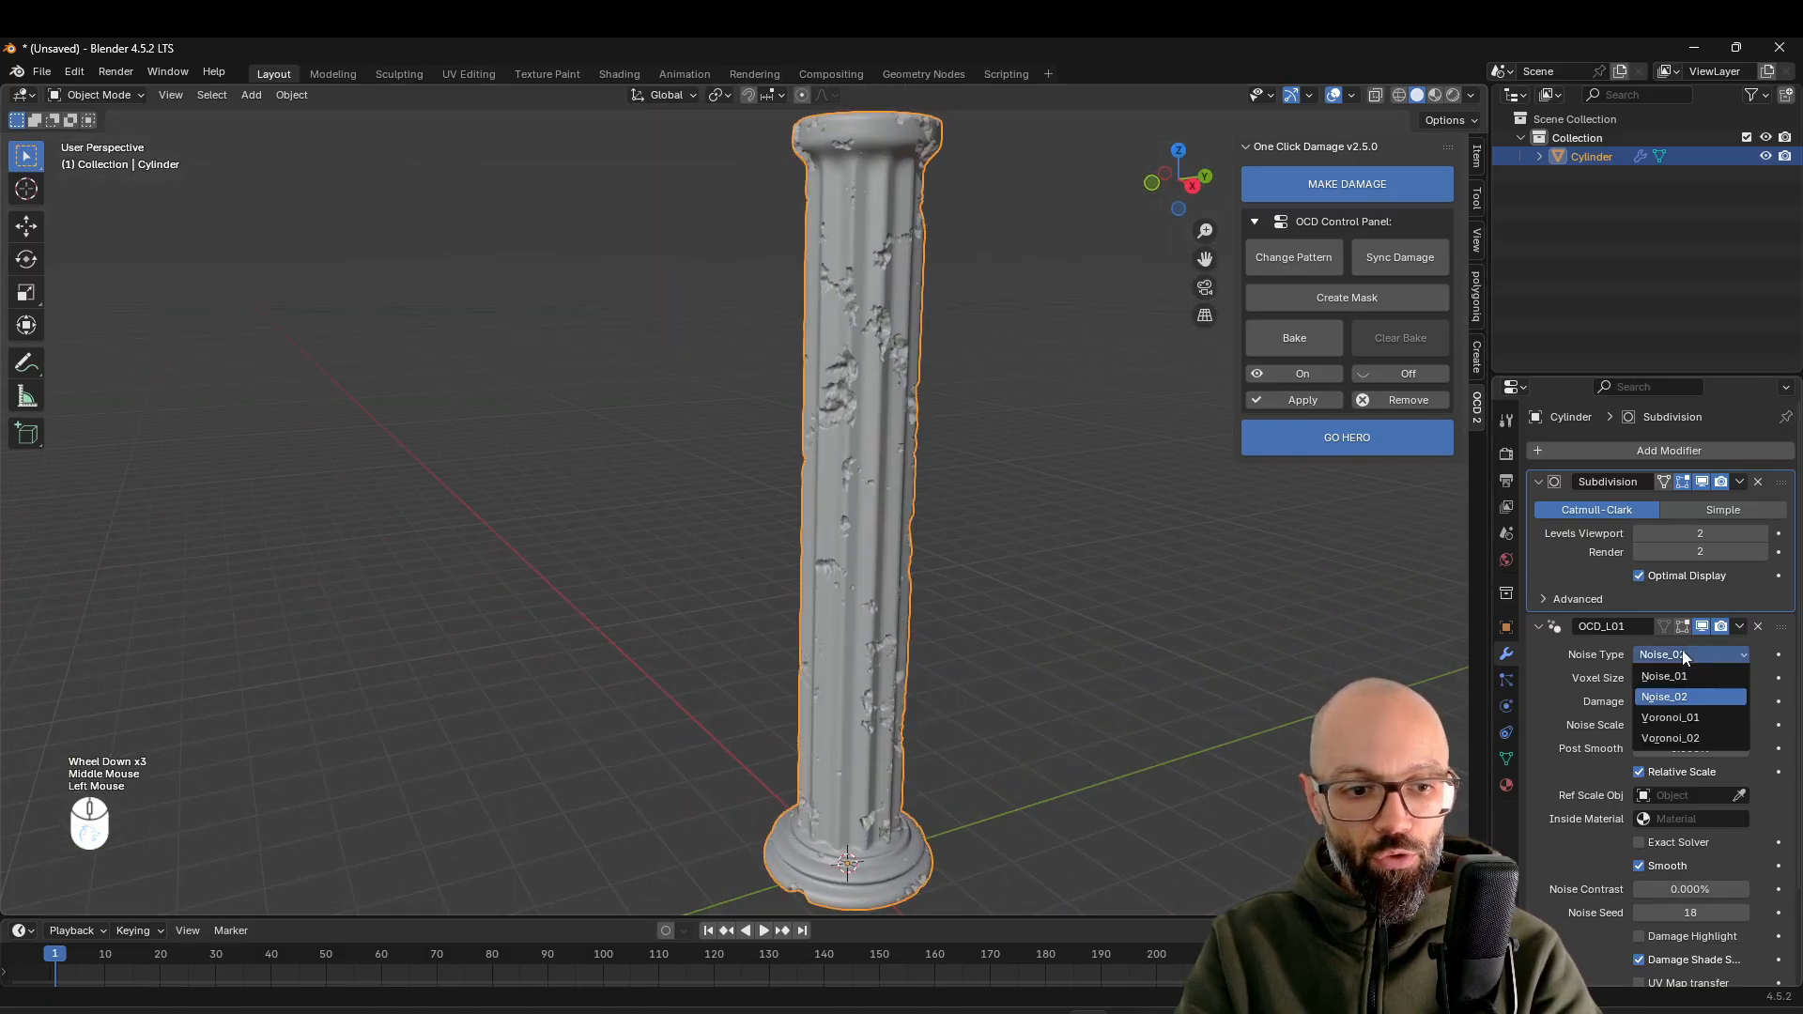
pyautogui.click(1672, 718)
pyautogui.moveTo(1052, 704); pyautogui.dragTo(983, 731, button='middle')
pyautogui.scroll(6, 928, 622)
pyautogui.scroll(-2, 850, 629)
pyautogui.moveTo(853, 634); pyautogui.dragTo(905, 675, button='middle')
pyautogui.moveTo(1694, 701)
pyautogui.mouseDown()
pyautogui.moveTo(1653, 701)
pyautogui.moveTo(1766, 702)
pyautogui.moveTo(1665, 703)
pyautogui.mouseUp()
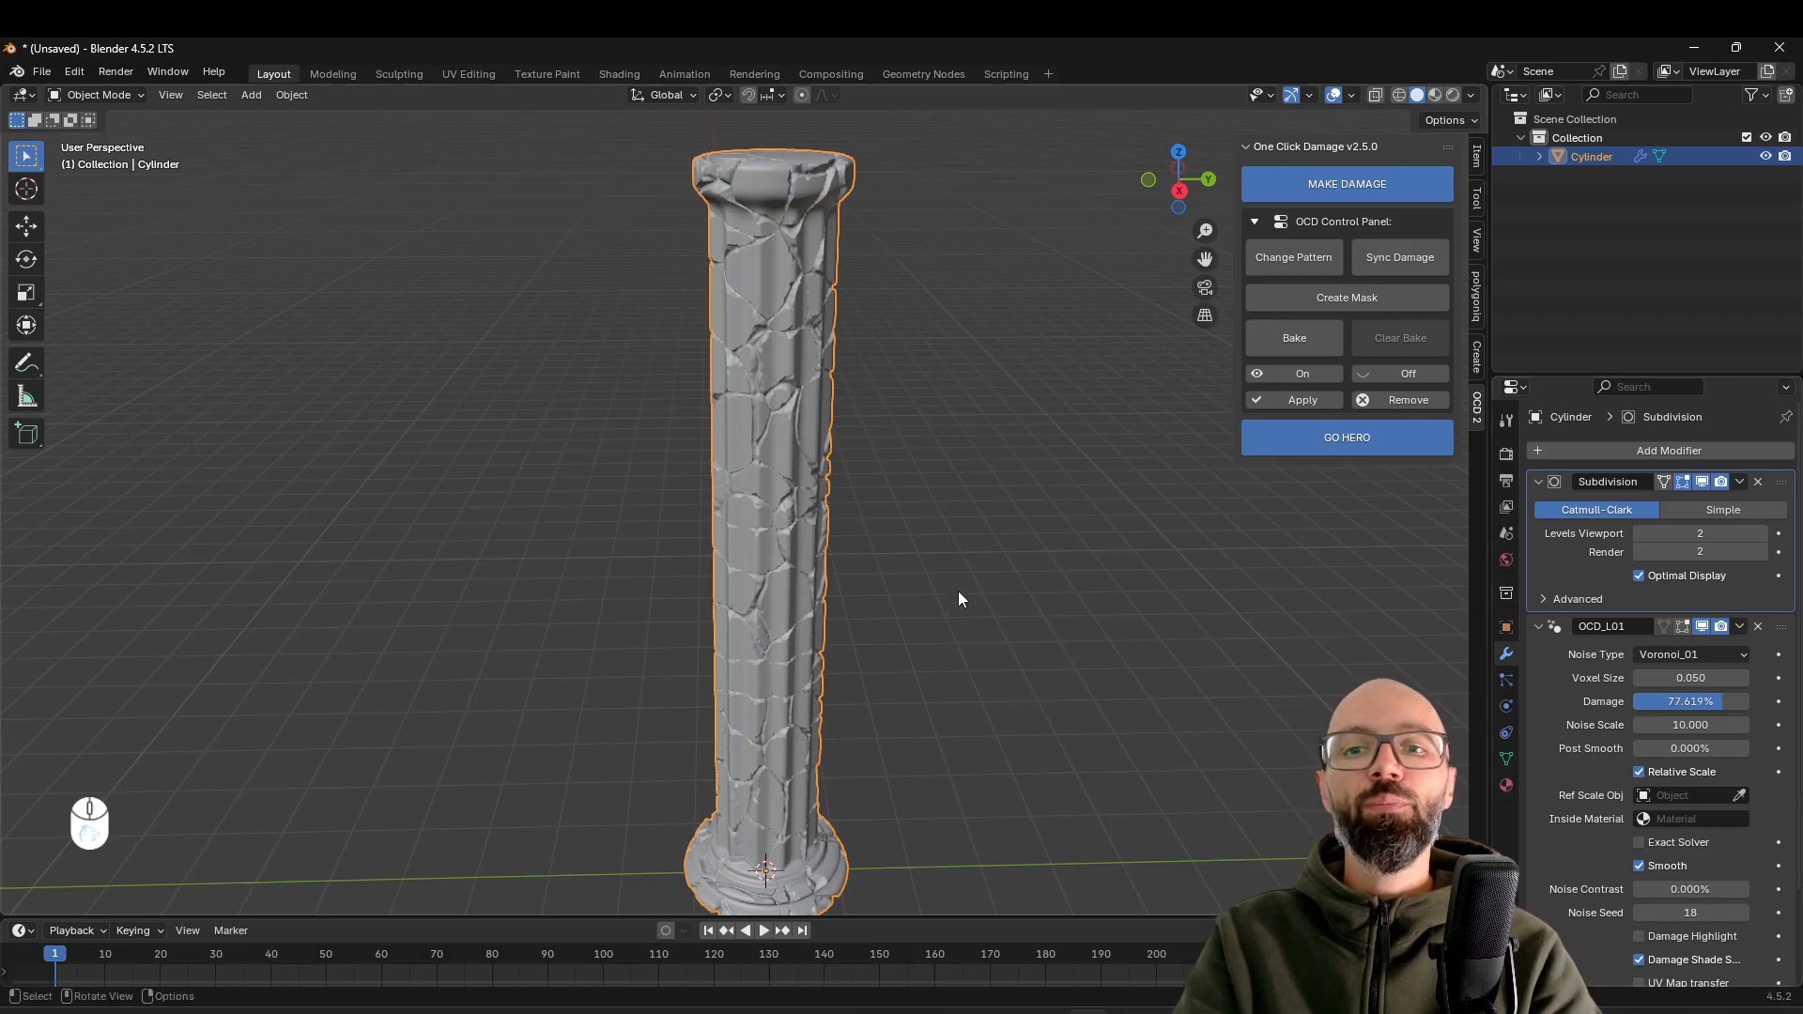
pyautogui.moveTo(949, 589); pyautogui.dragTo(986, 603, button='middle')
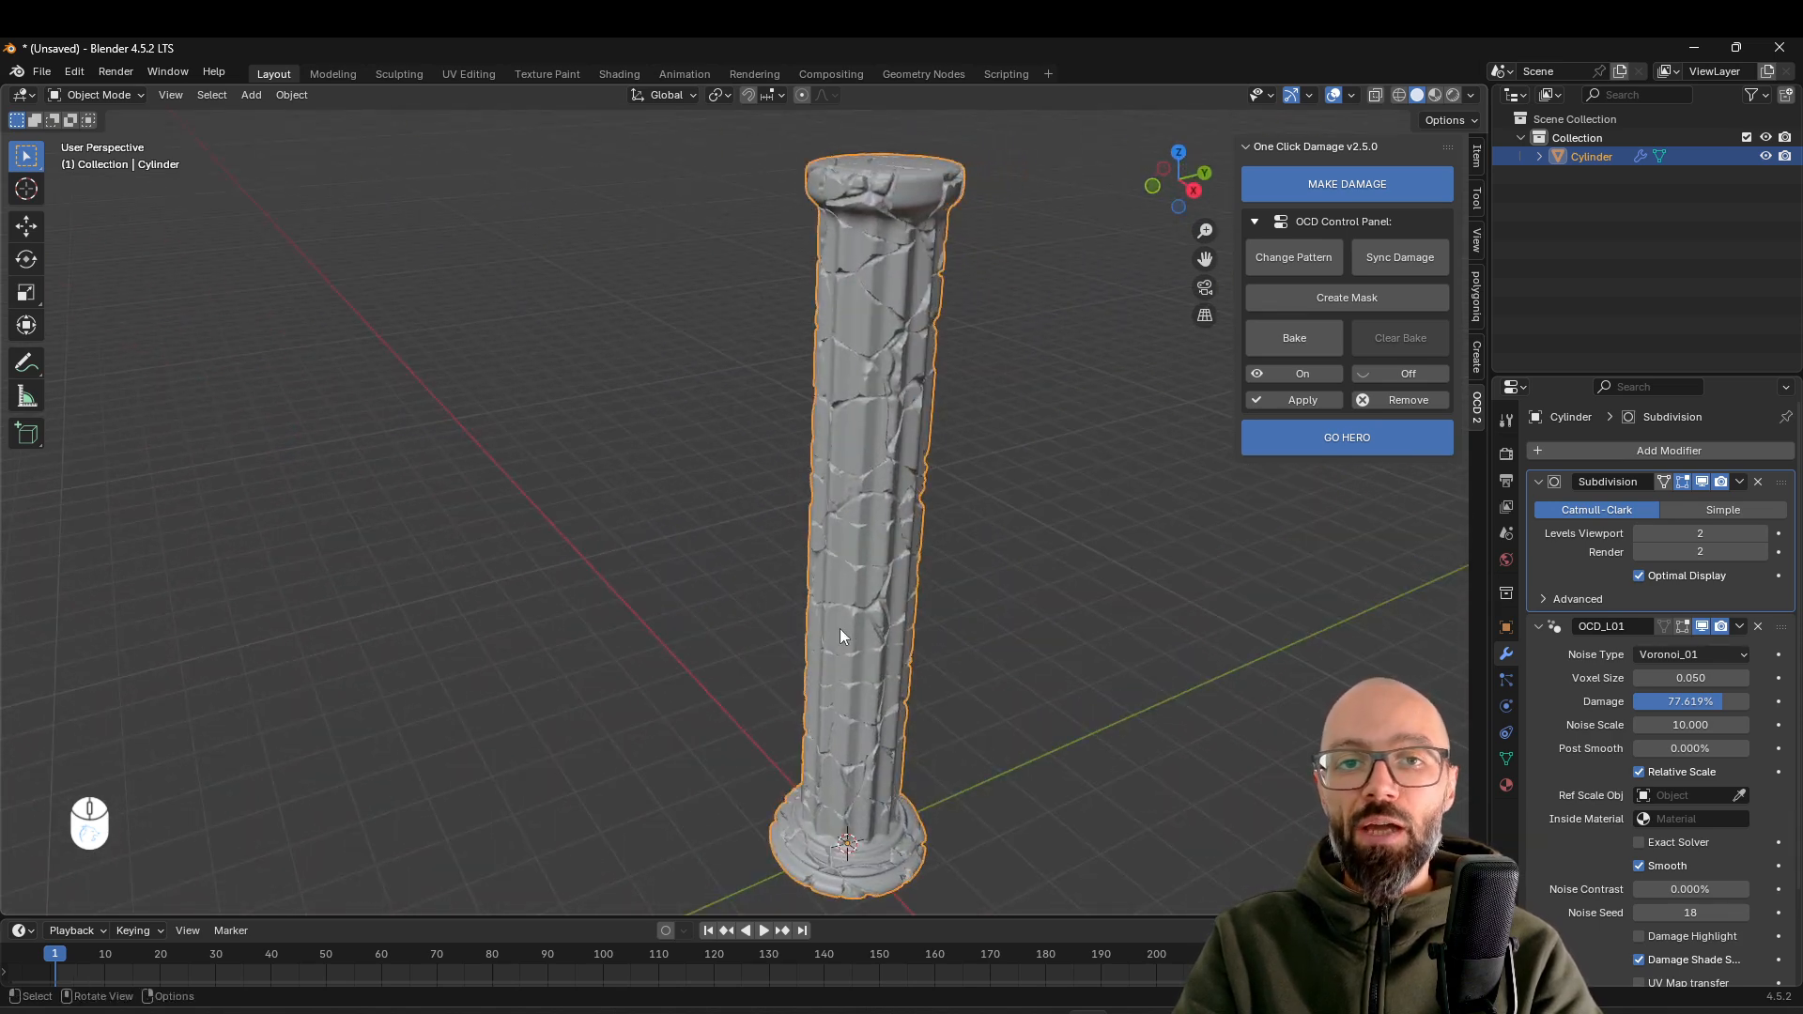
pyautogui.moveTo(972, 550); pyautogui.dragTo(793, 595, button='middle')
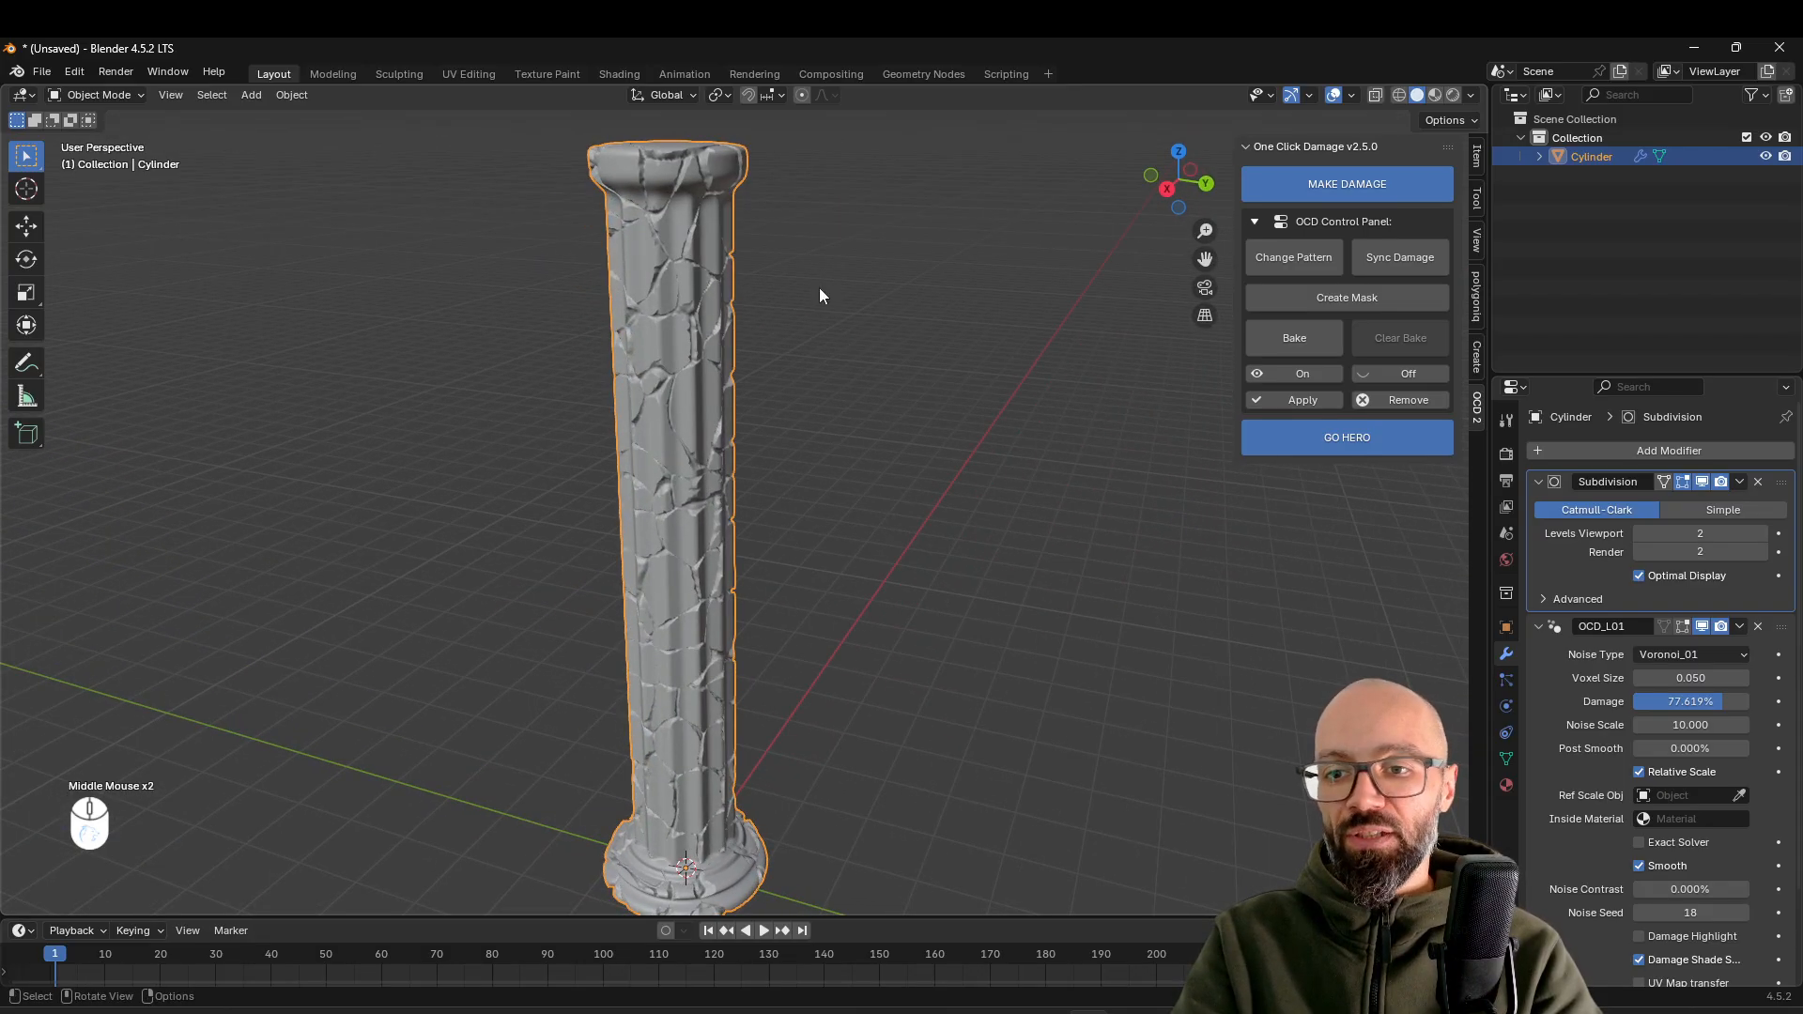
pyautogui.moveTo(628, 481); pyautogui.dragTo(763, 476, button='middle')
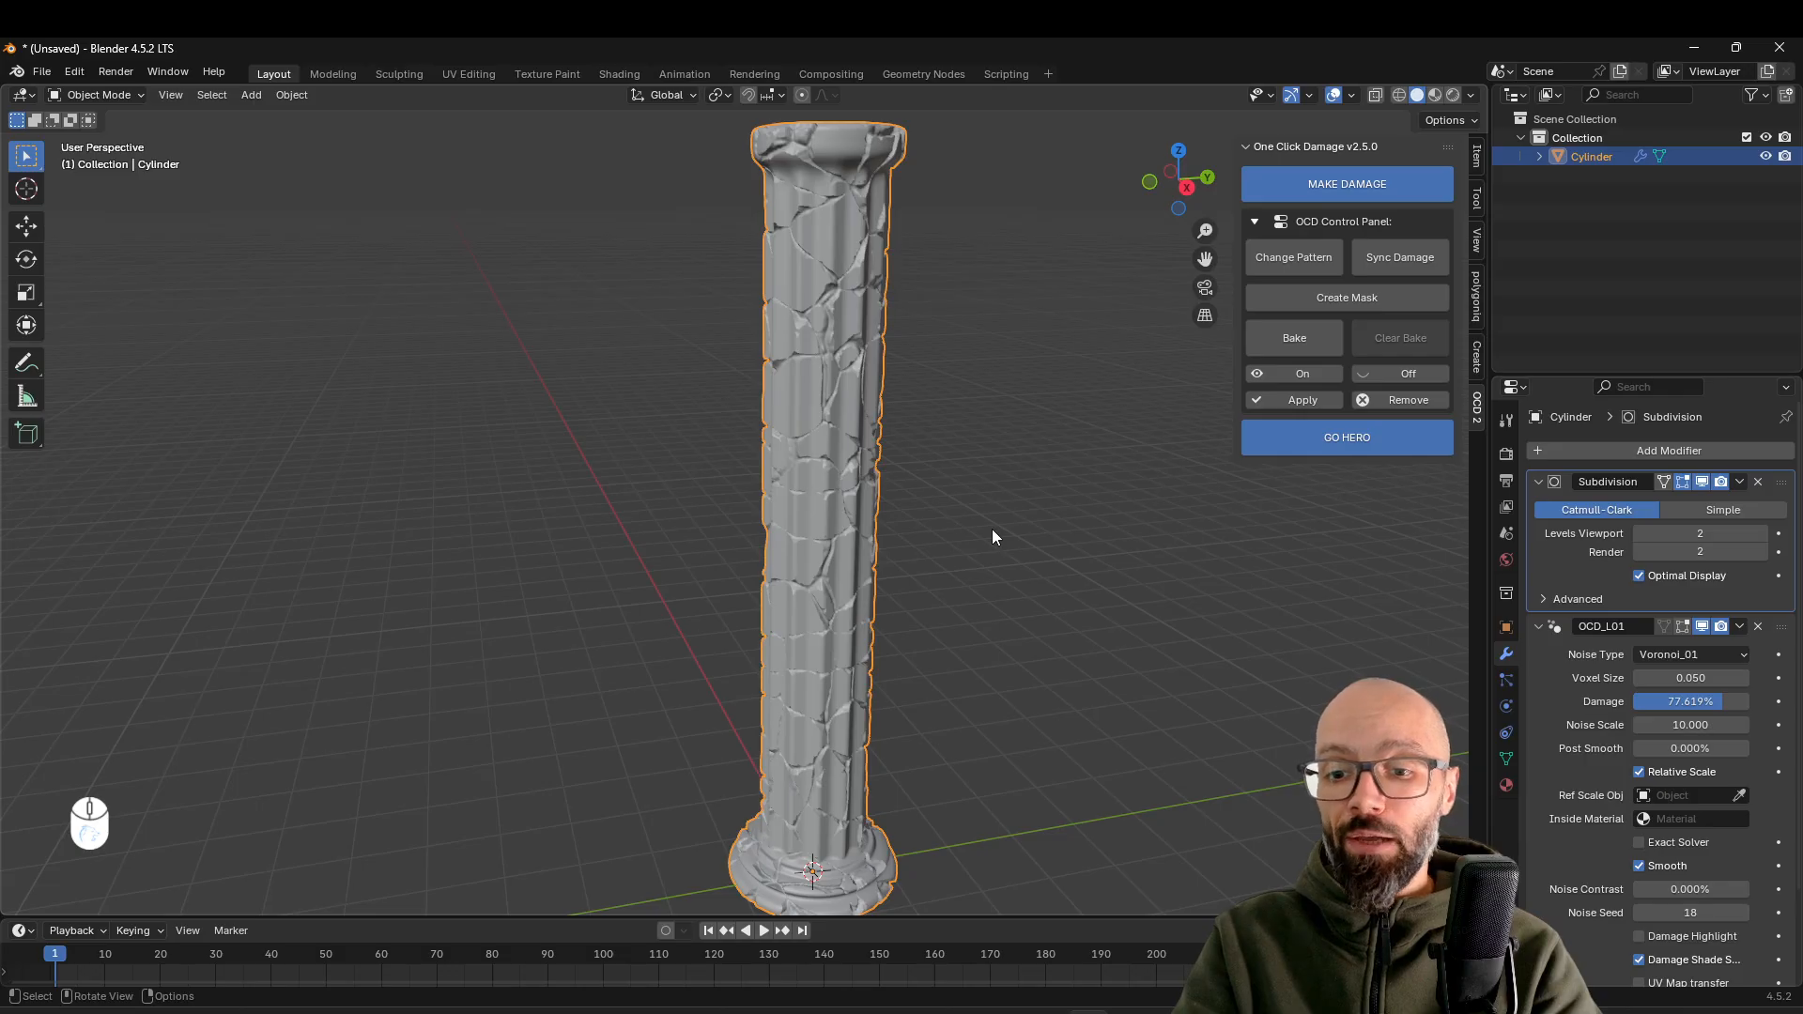
pyautogui.moveTo(847, 156); pyautogui.dragTo(887, 438, button='middle')
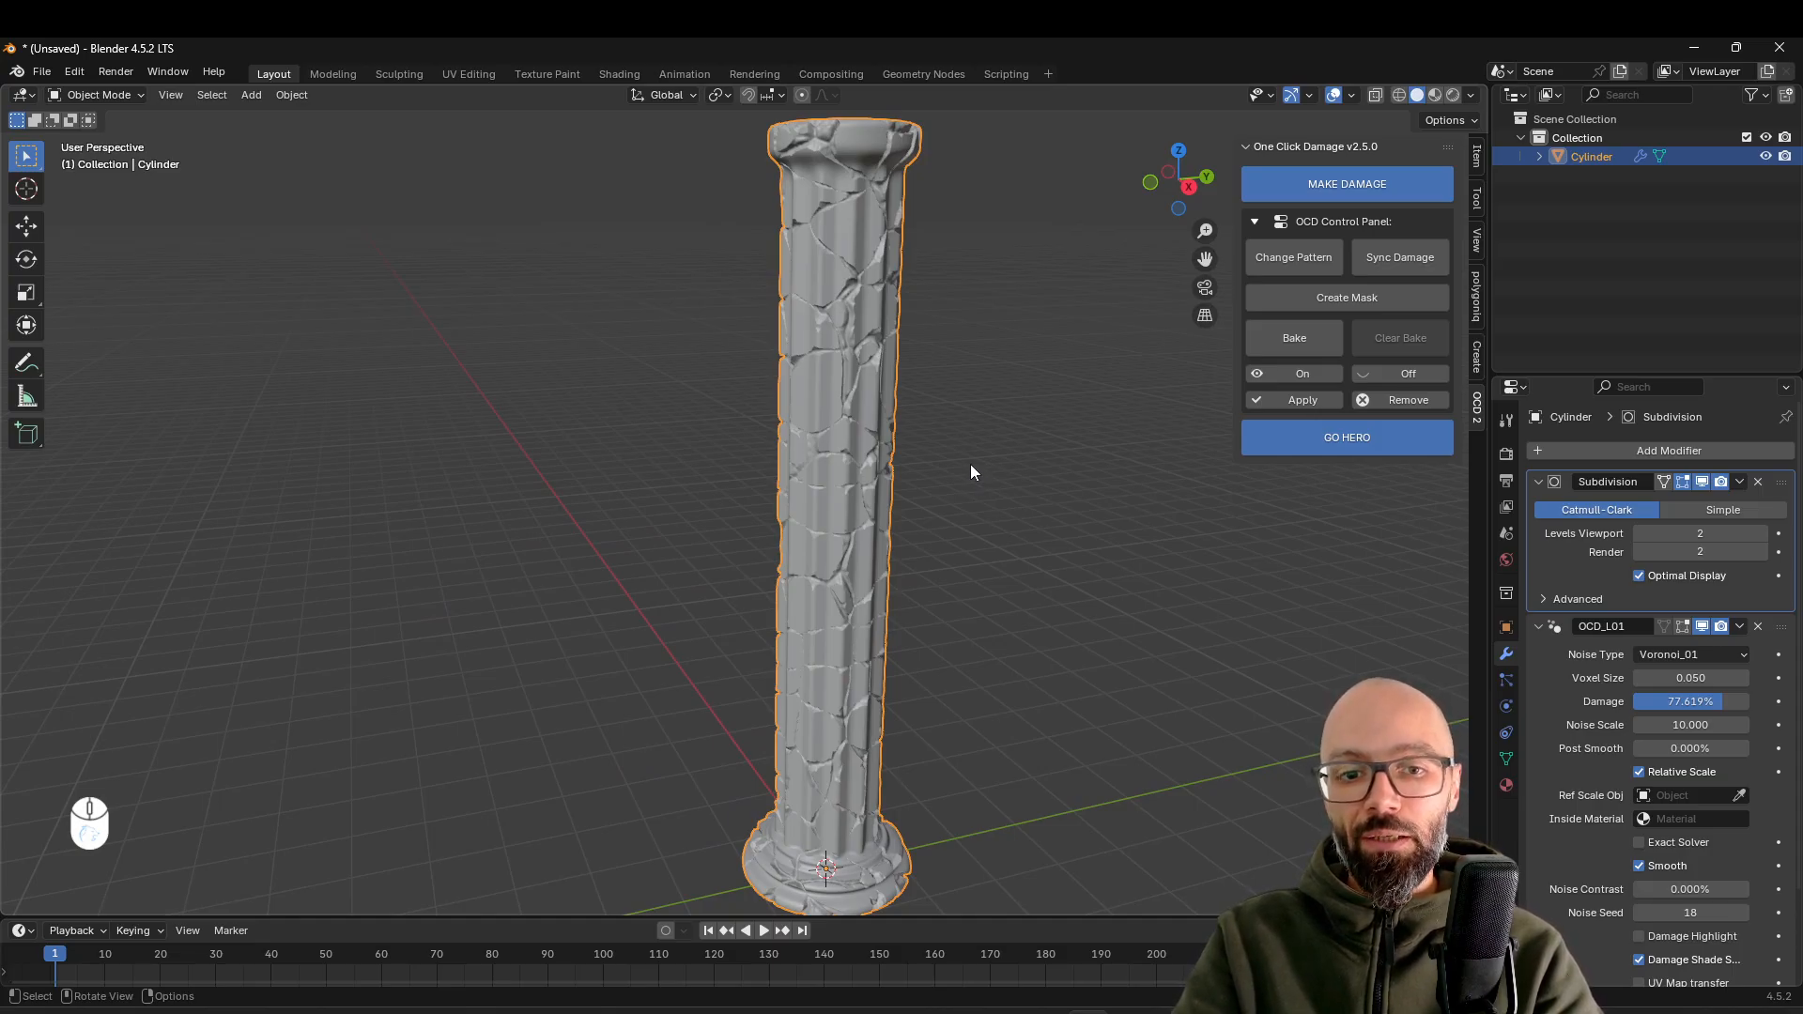
pyautogui.moveTo(962, 449); pyautogui.dragTo(958, 402, button='middle')
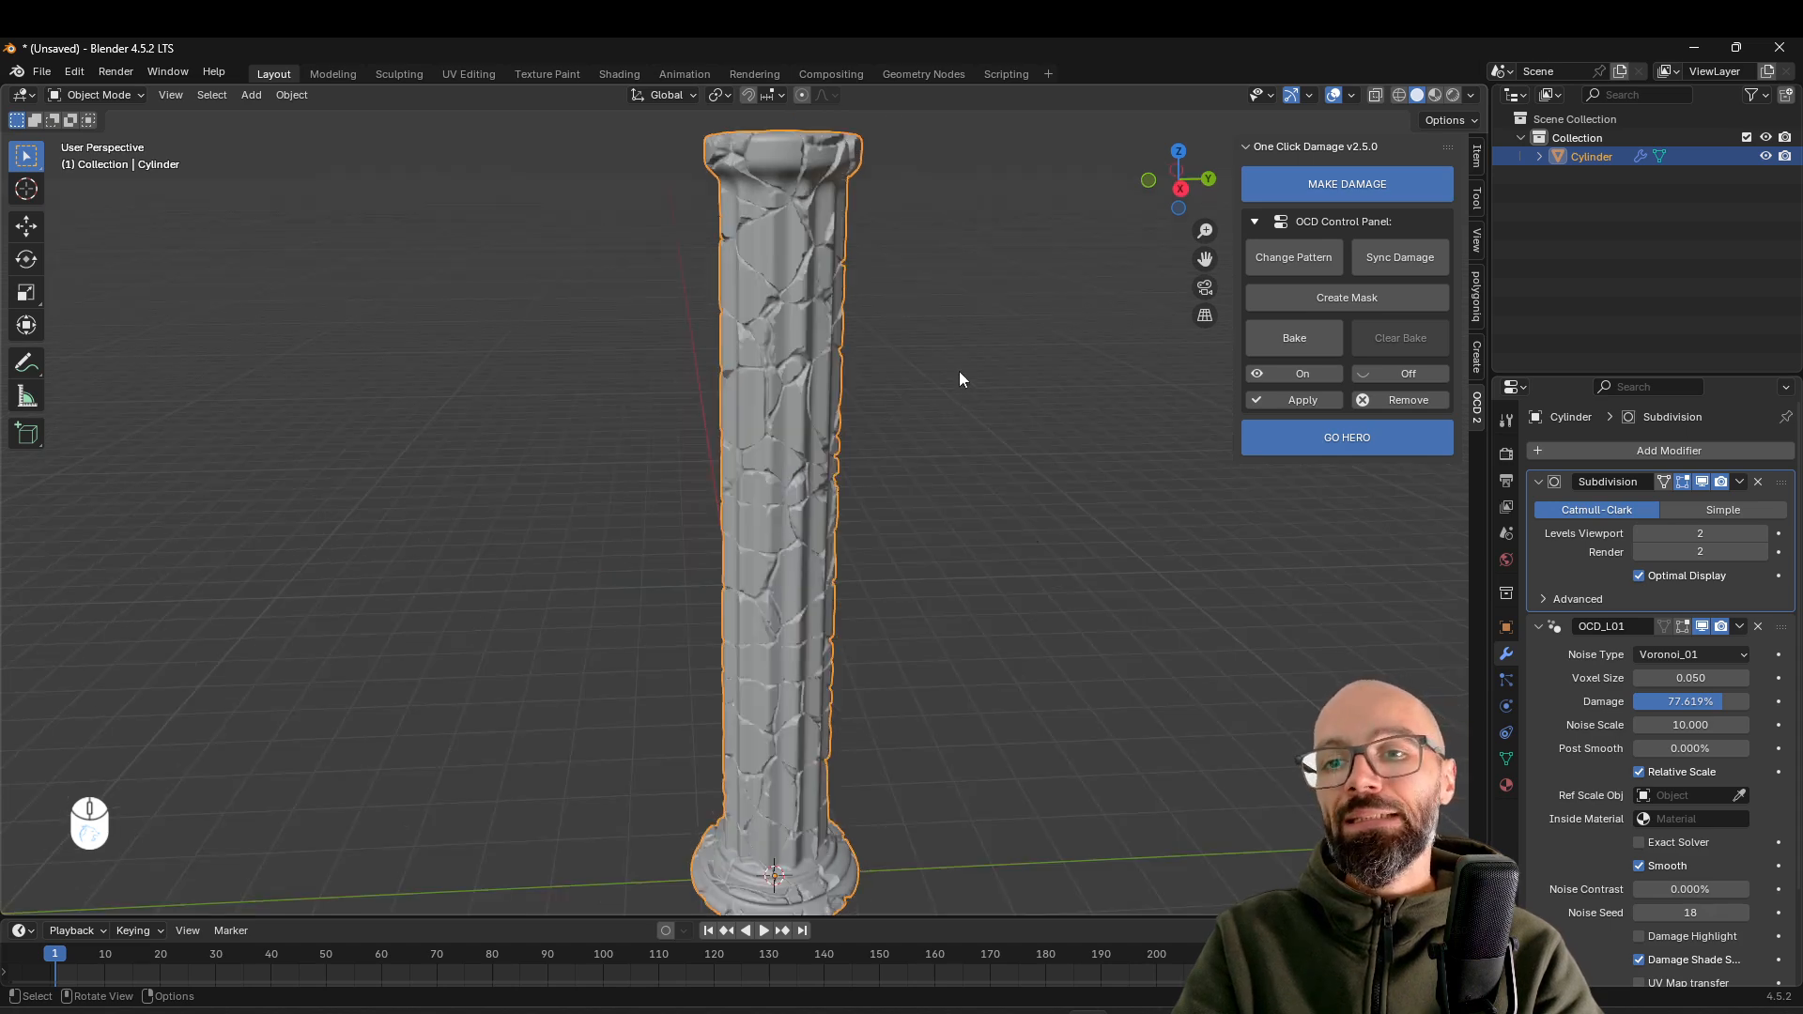
pyautogui.moveTo(881, 323); pyautogui.dragTo(829, 297, button='middle')
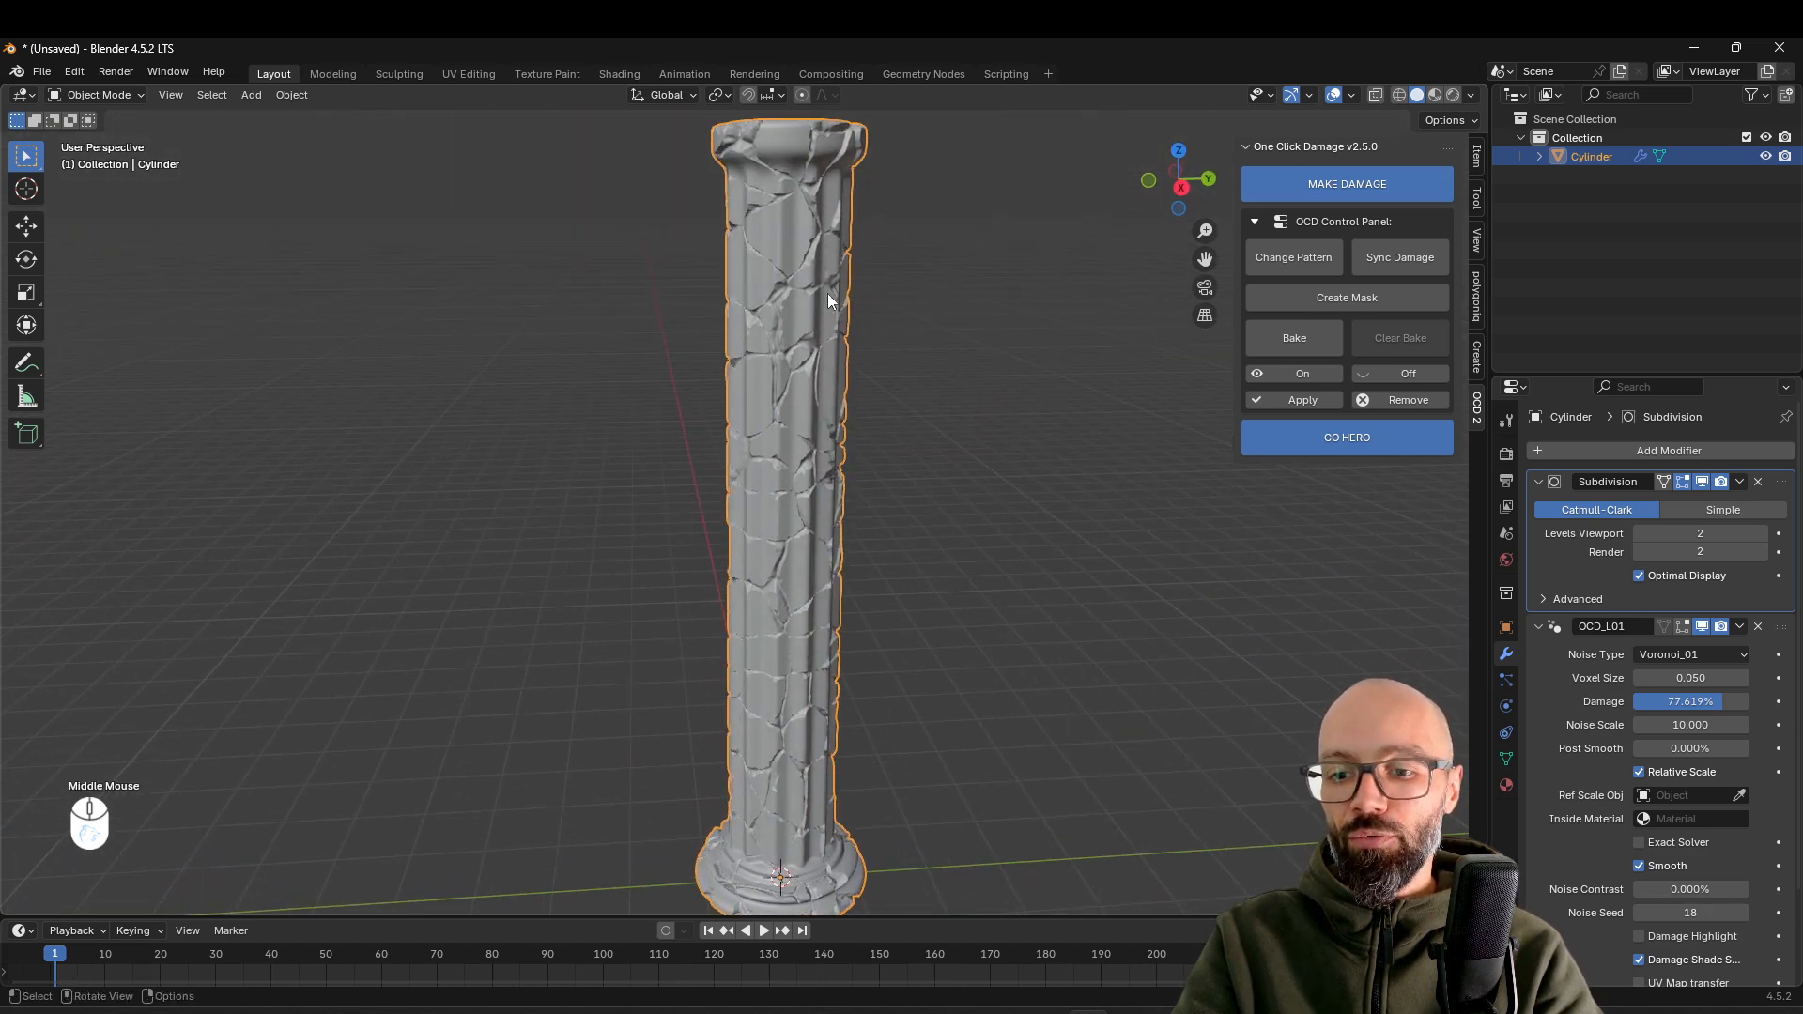
# Show the column in rendered shading in the Shading workspace and create a new material for it
pyautogui.click(624, 74)
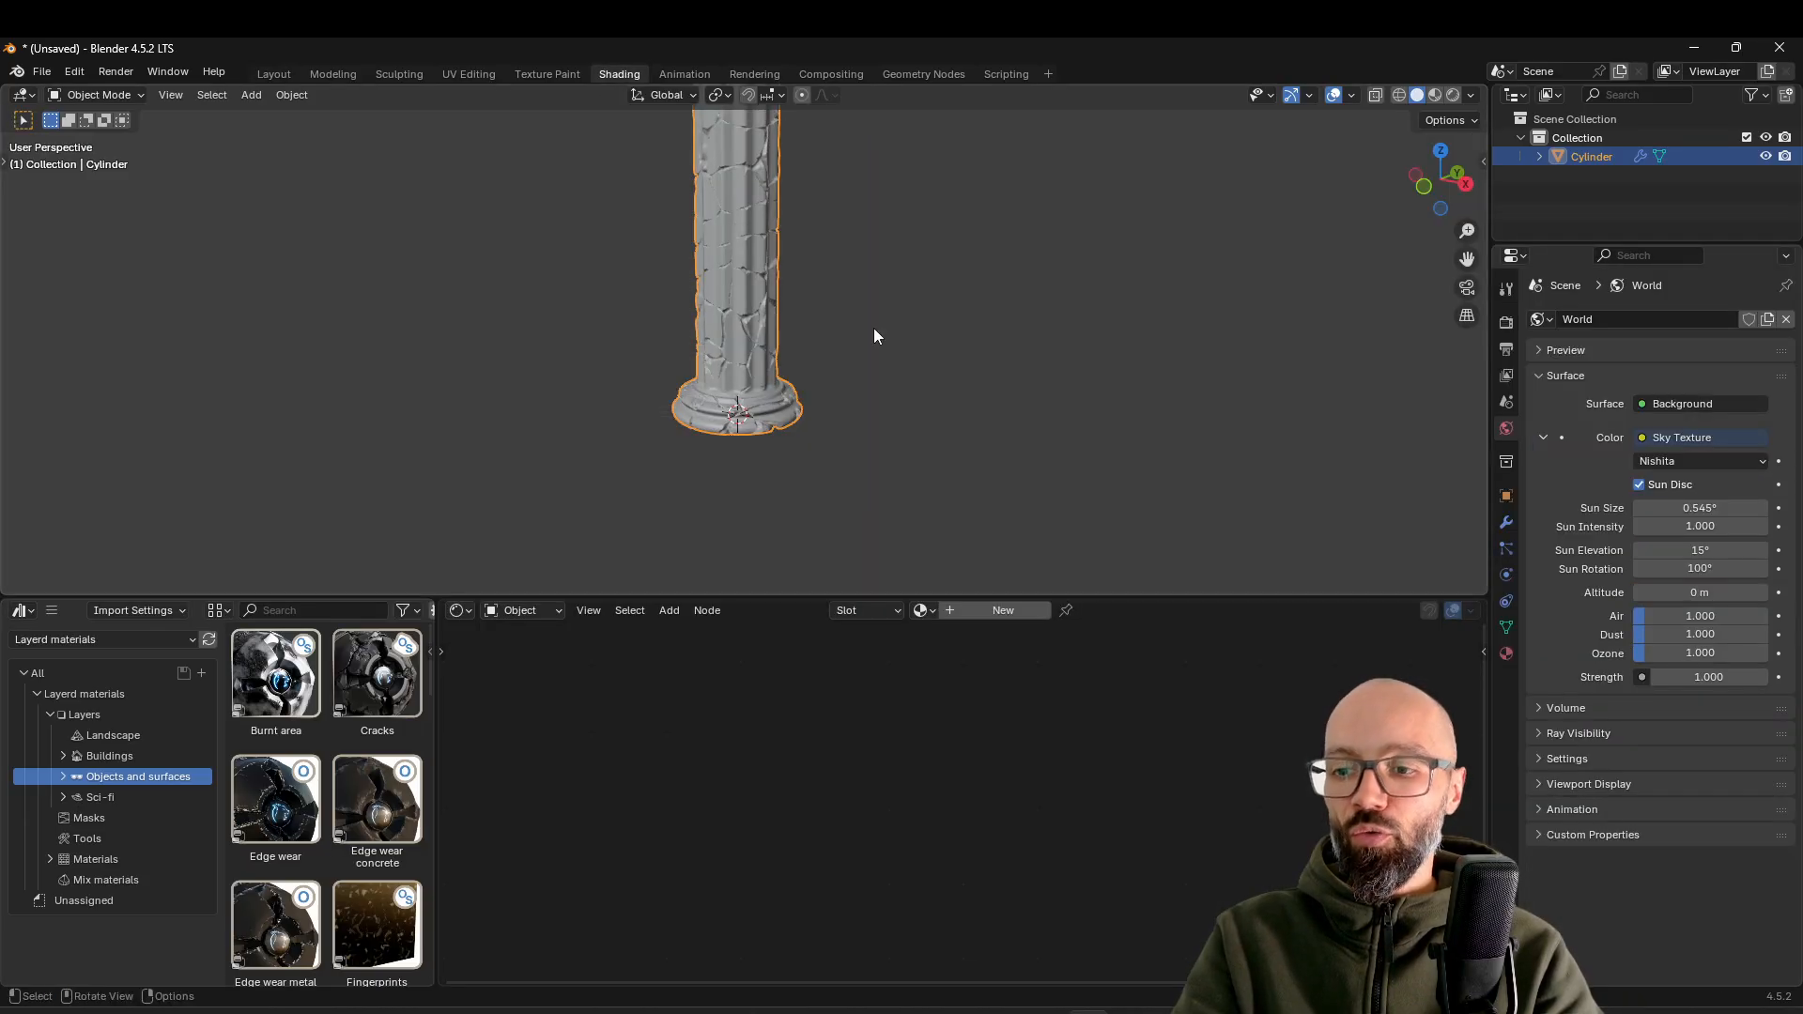
pyautogui.click(1452, 98)
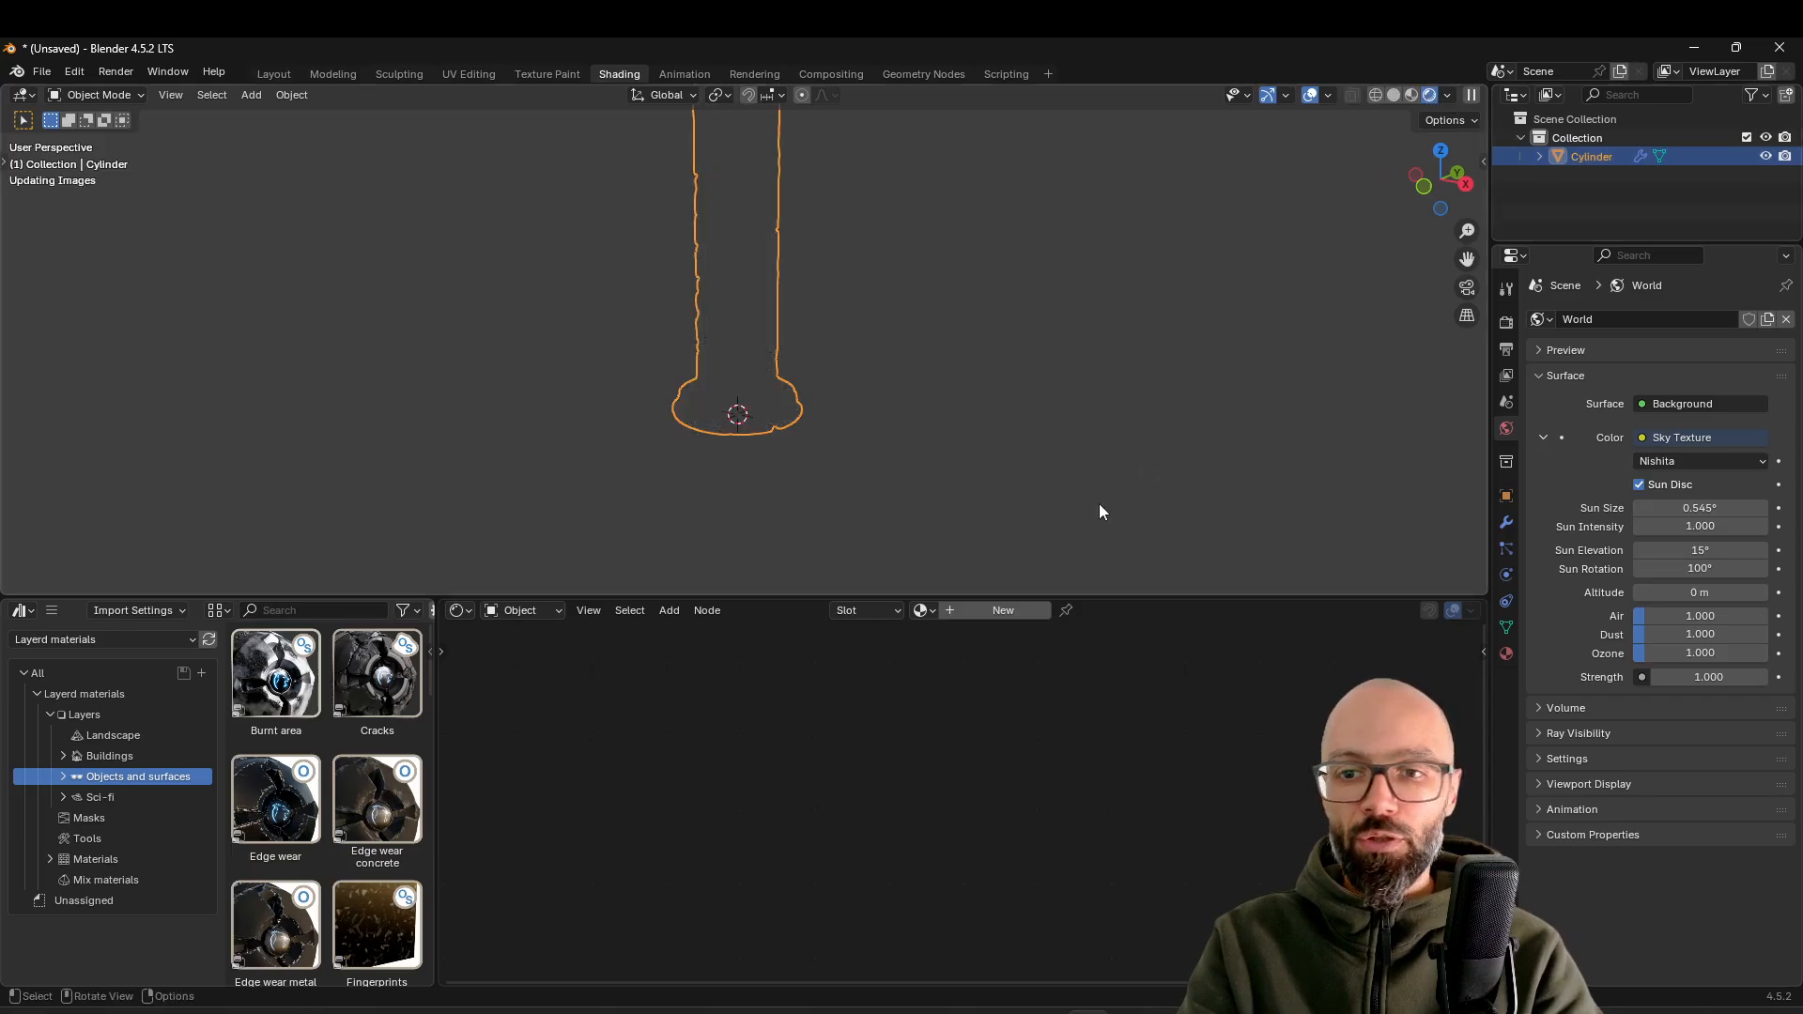
pyautogui.scroll(-2, 911, 343)
pyautogui.moveTo(904, 343)
pyautogui.keyDown('shift'); pyautogui.mouseDown(button='middle')
pyautogui.moveTo(894, 515)
pyautogui.moveTo(960, 475)
pyautogui.mouseUp(button='middle'); pyautogui.keyUp('shift')
pyautogui.click(909, 495)
pyautogui.click(1007, 611)
pyautogui.moveTo(820, 744); pyautogui.dragTo(927, 683, button='middle')
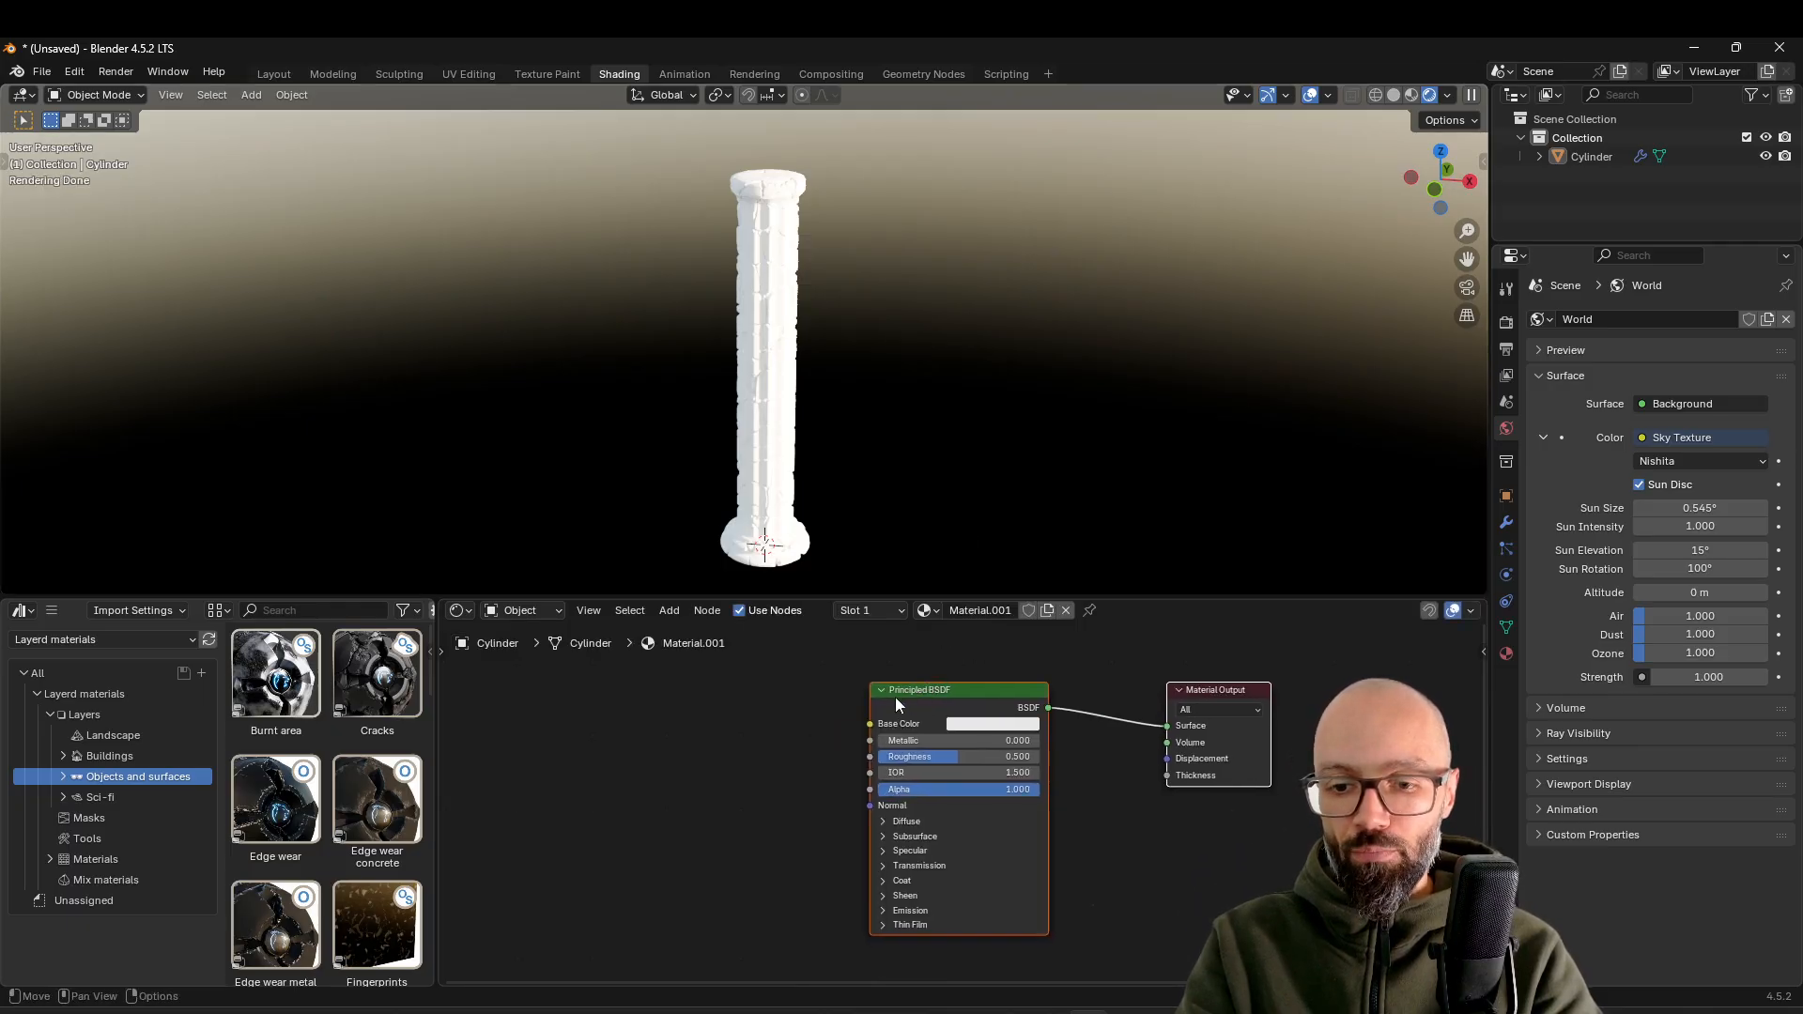
# Add a Noise Texture node to the column's material, placed ahead of the Principled BSDF
pyautogui.hotkey('shift', 'a')
pyautogui.click(798, 729)
pyautogui.write('noiset')
pyautogui.press('Return')
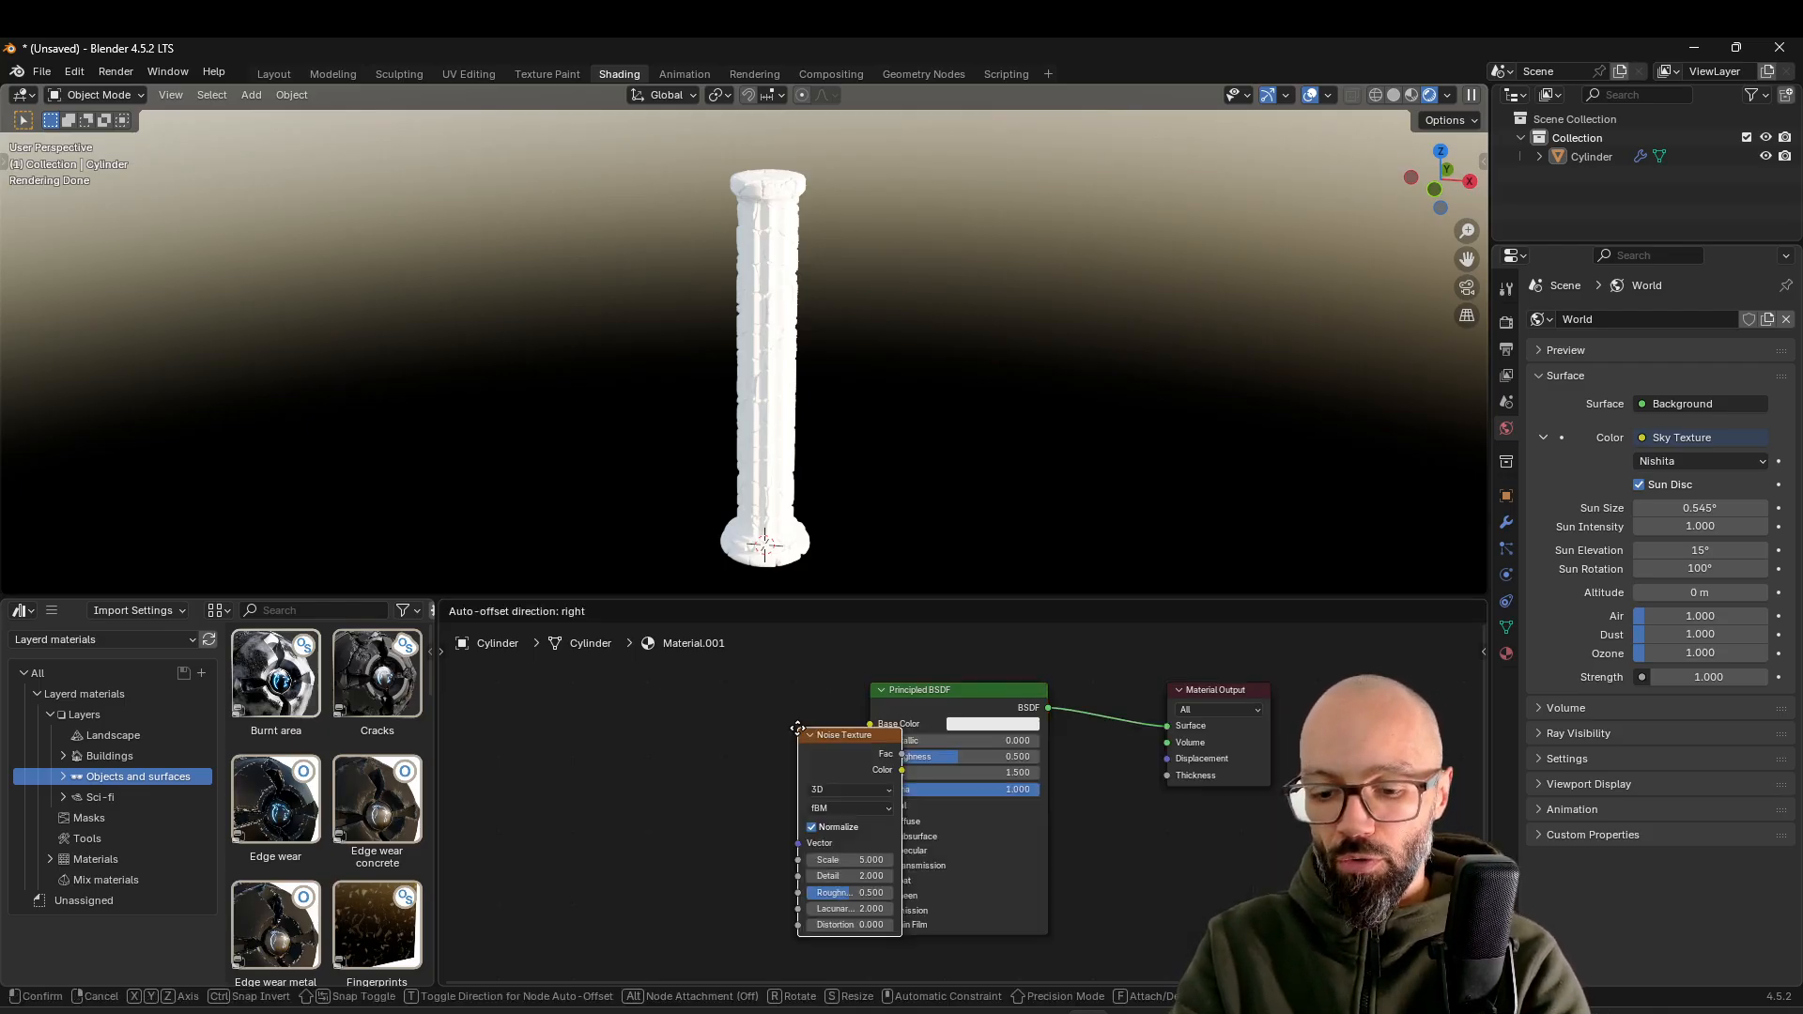
pyautogui.click(452, 683)
pyautogui.moveTo(612, 749); pyautogui.dragTo(801, 759, button='middle')
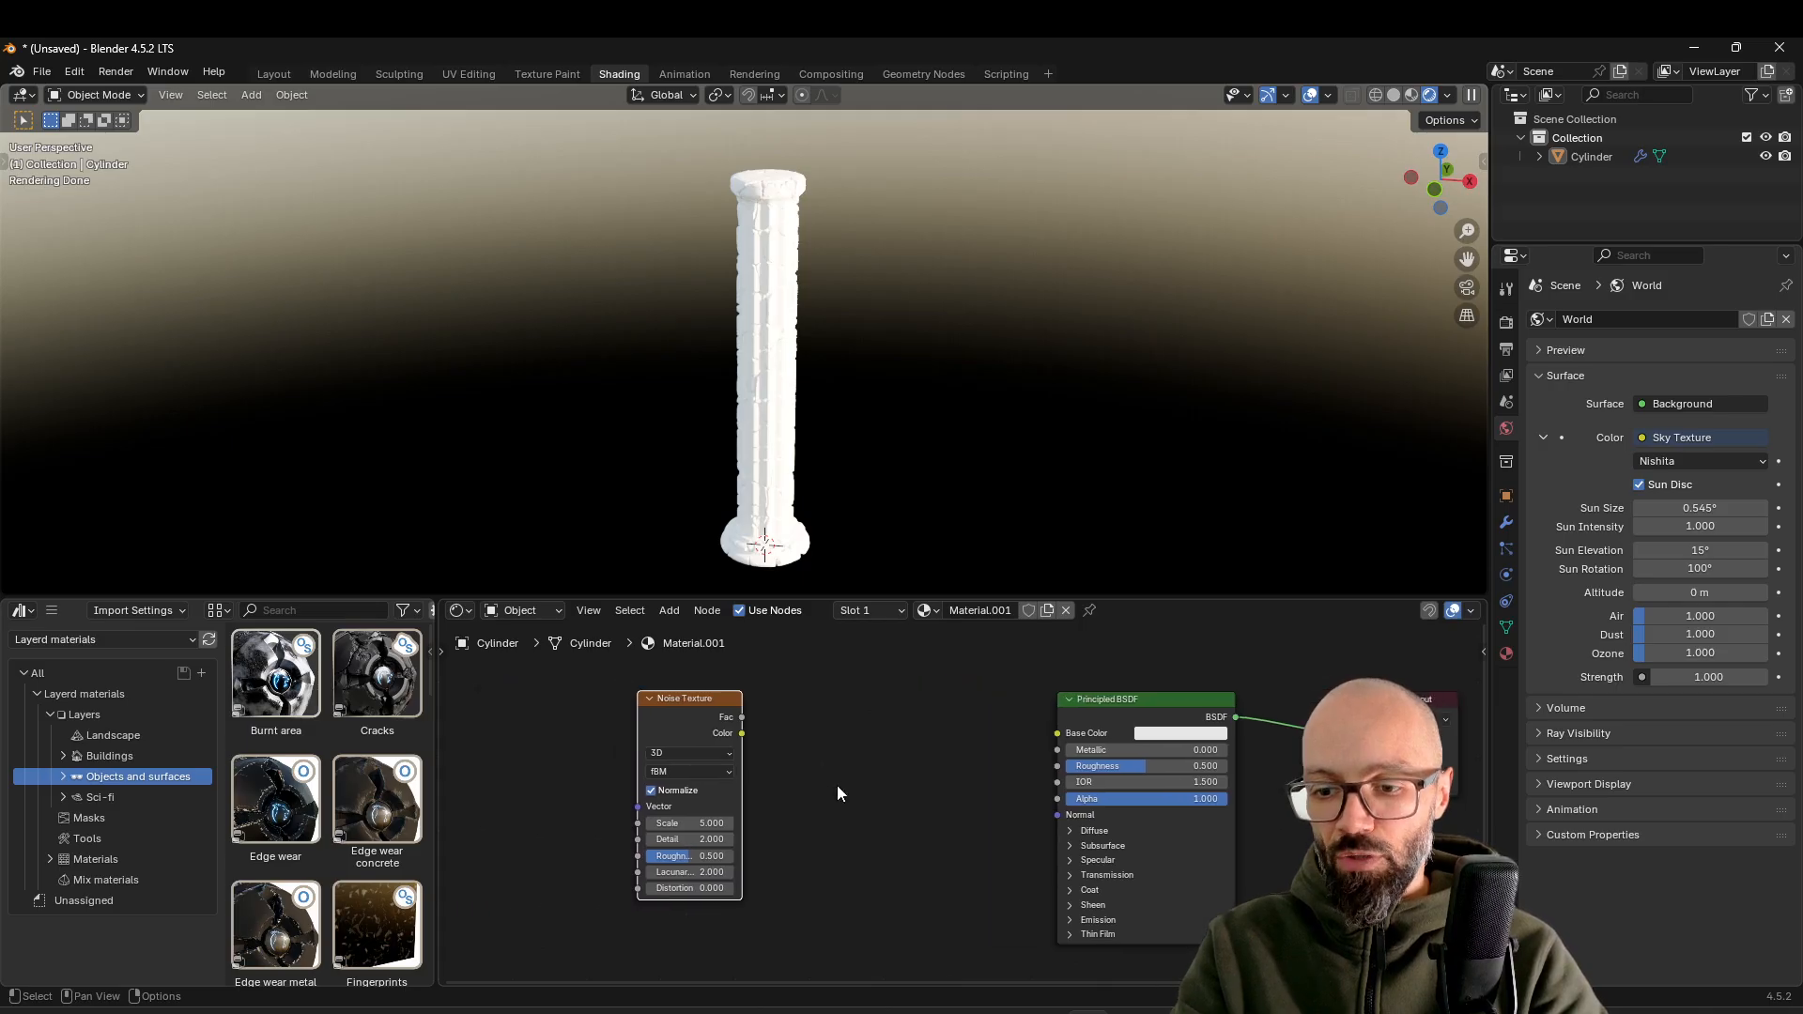
# Add a Texture Coordinate node and connect its Object output to the Noise Texture's Vector input
pyautogui.hotkey('shift', 'a')
pyautogui.click(601, 693)
pyautogui.write('coo')
pyautogui.press('Return')
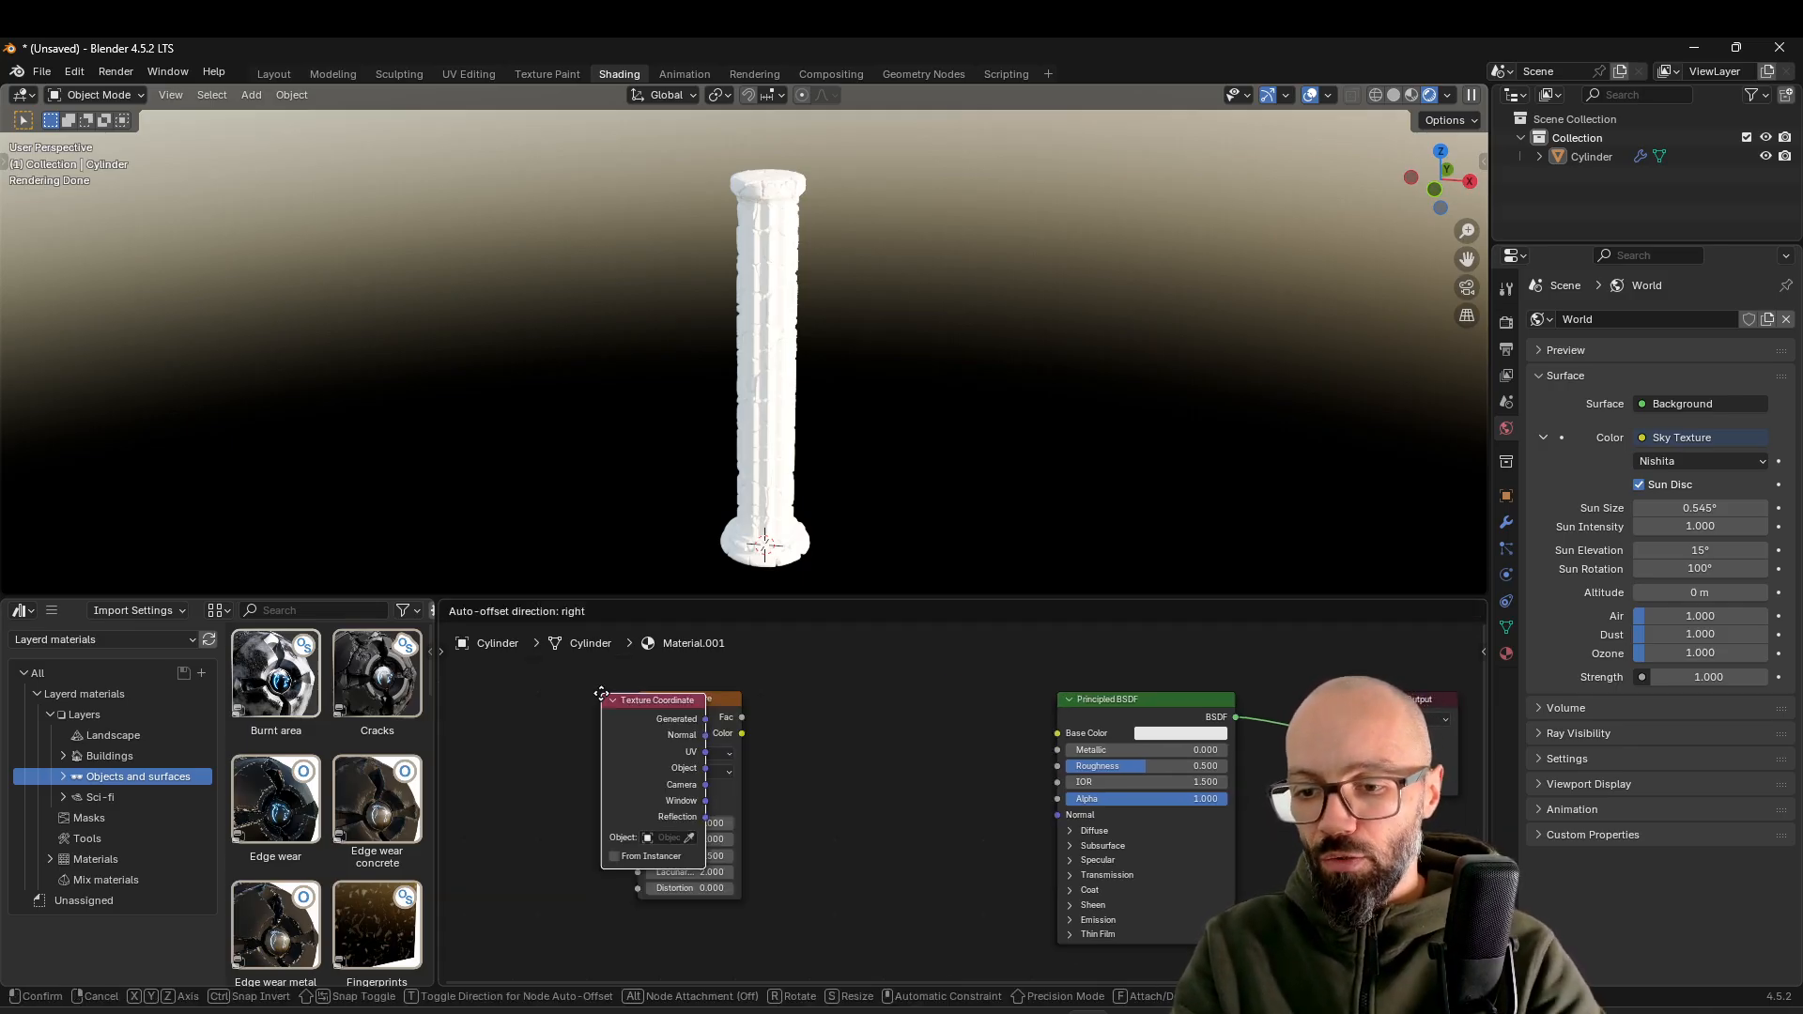
pyautogui.click(556, 763)
pyautogui.moveTo(614, 808); pyautogui.dragTo(636, 808)
# Add a Color Ramp node after the Noise Texture, driven by the noise's Fac output
pyautogui.hotkey('shift', 'a')
pyautogui.hotkey('shift', 'a')
pyautogui.click(872, 668)
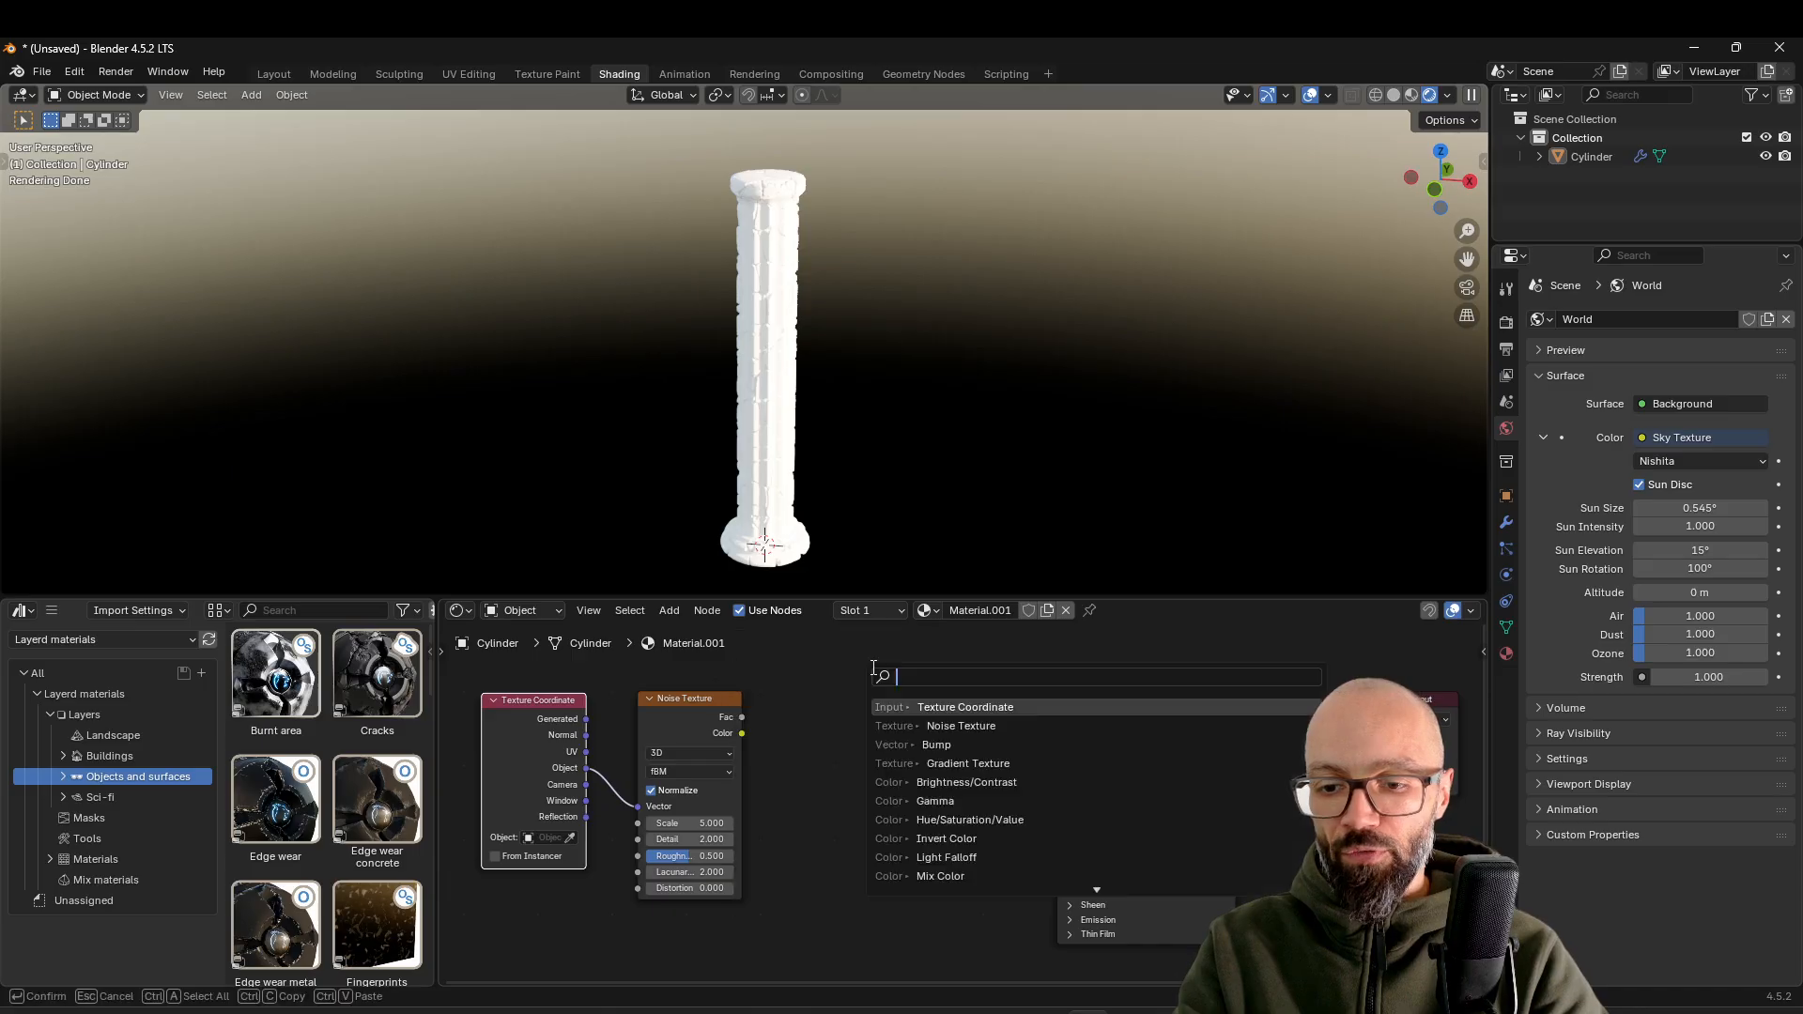
pyautogui.write('color ramp')
pyautogui.press('Return')
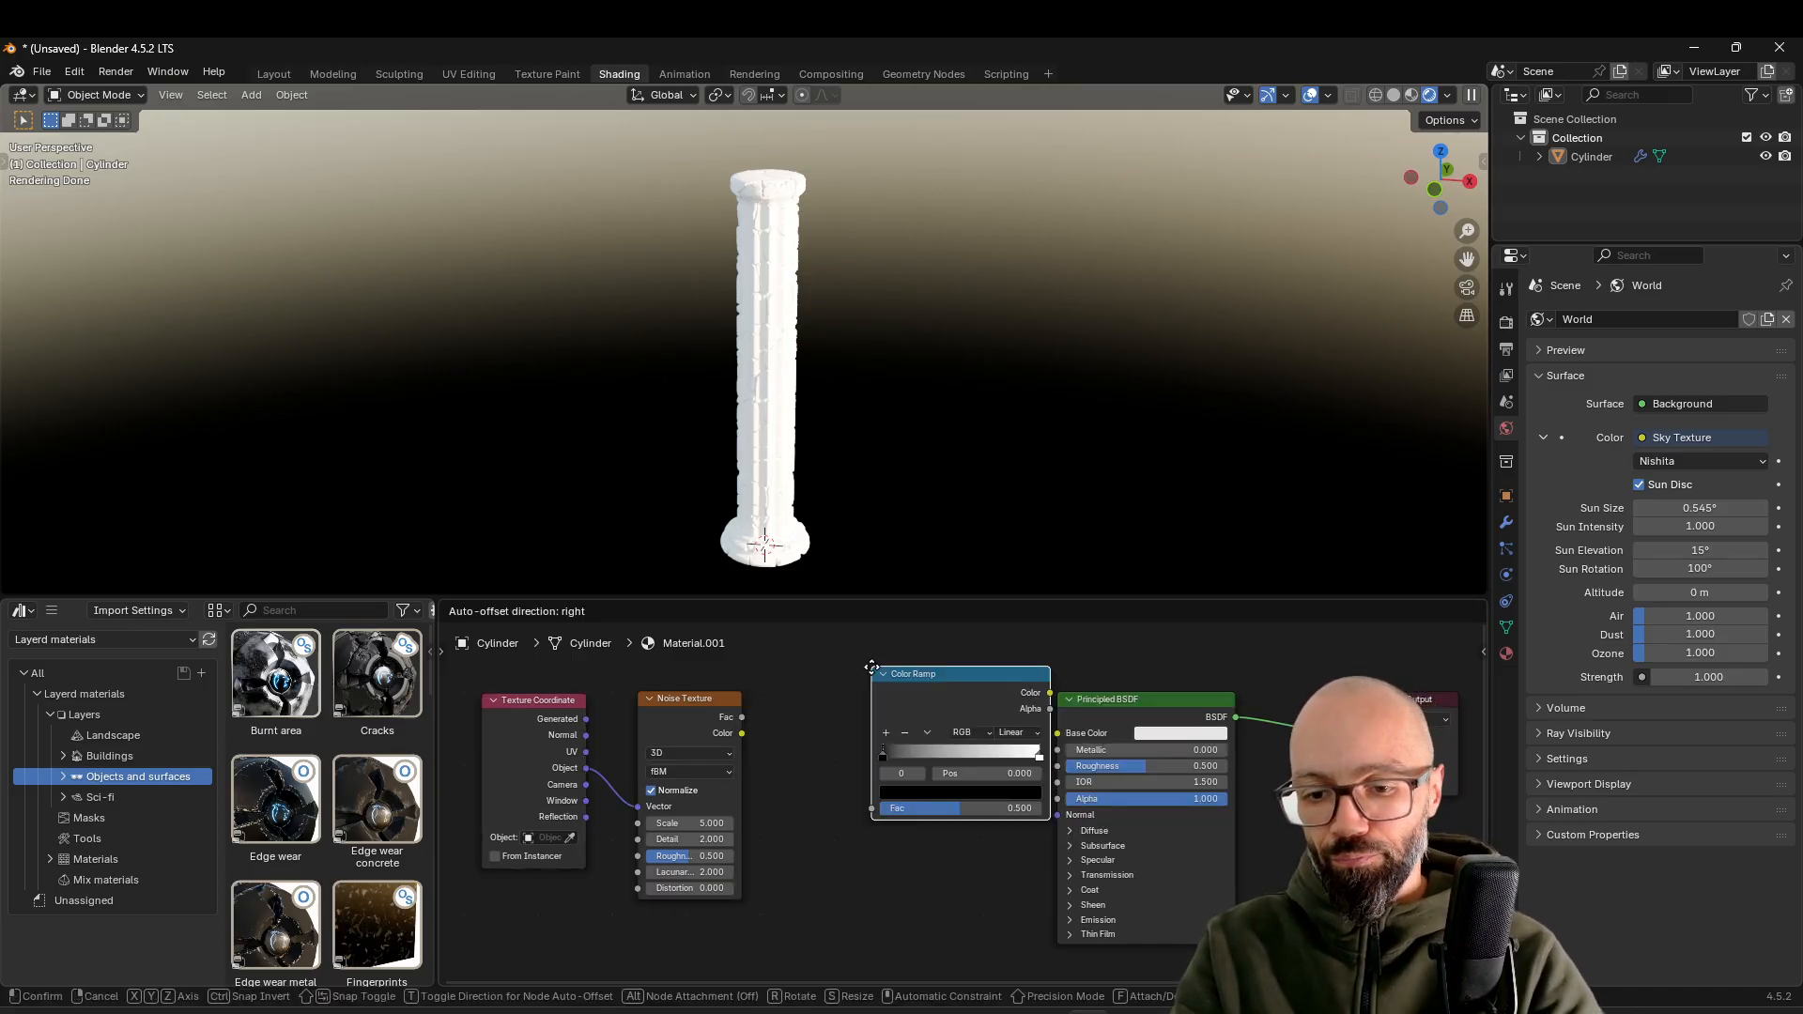
pyautogui.click(793, 688)
pyautogui.moveTo(793, 831); pyautogui.dragTo(795, 832)
pyautogui.moveTo(840, 729); pyautogui.dragTo(820, 742)
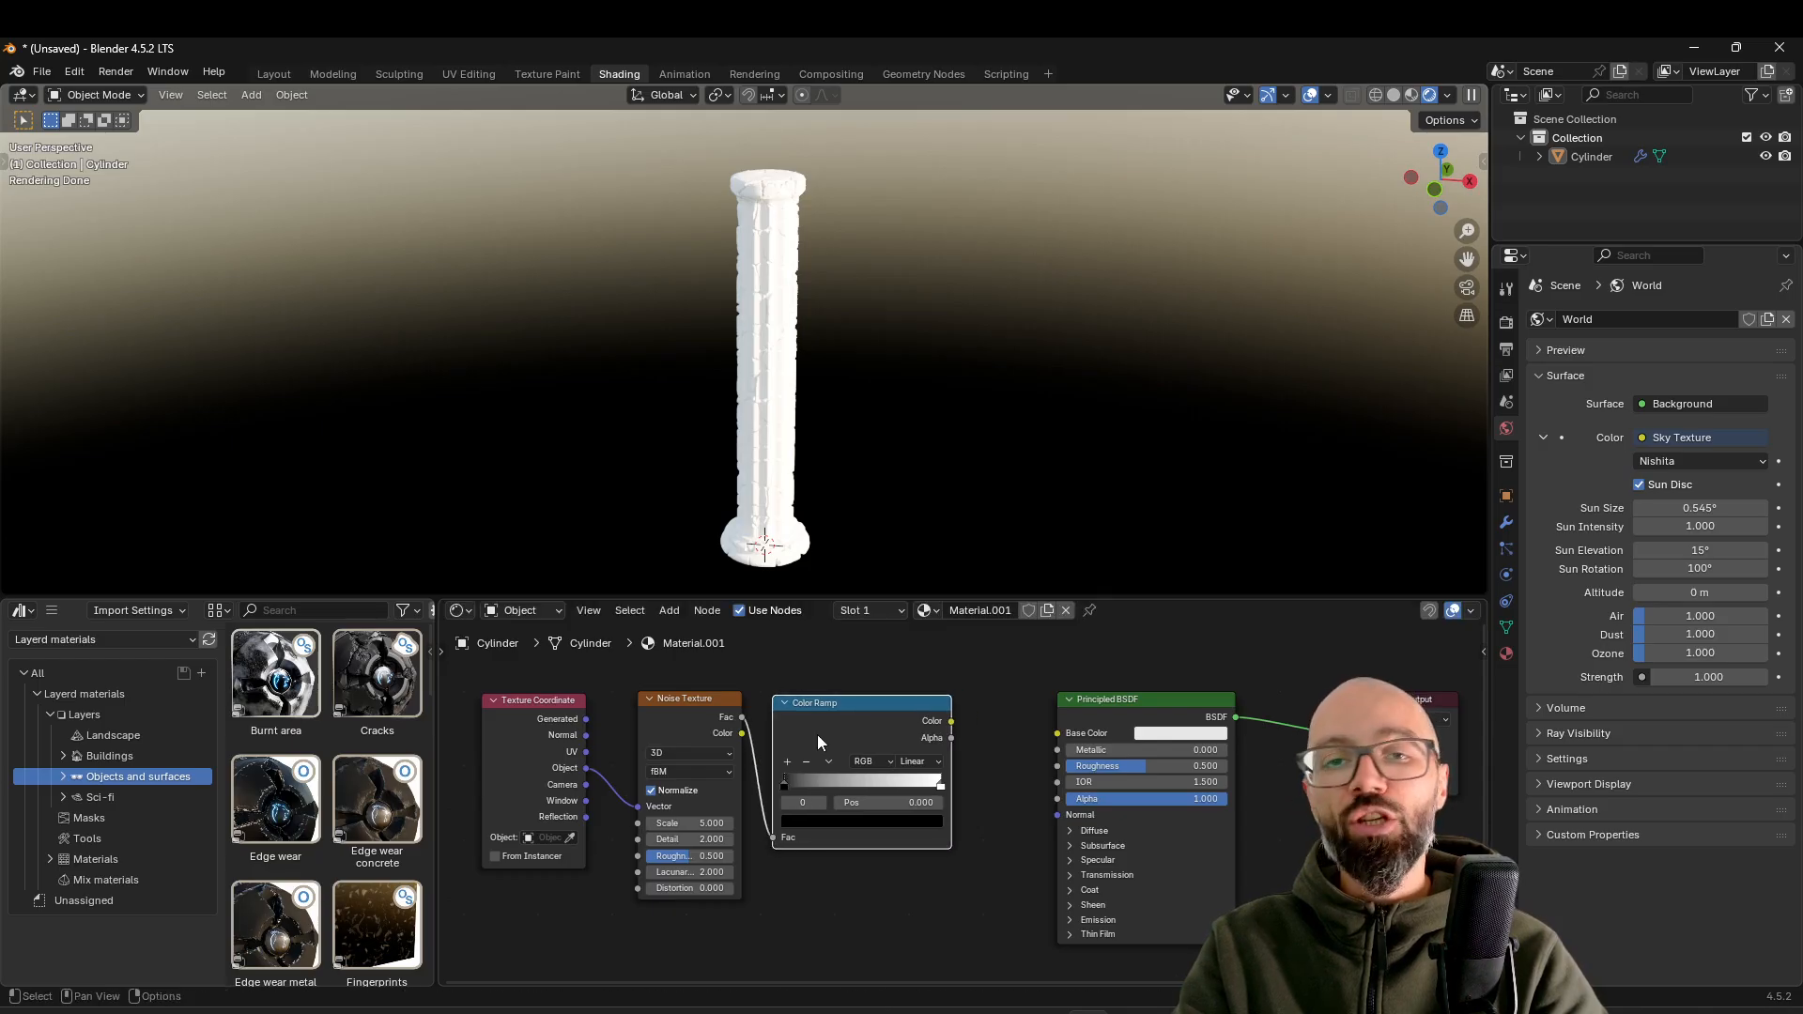
# Tighten the node spacing and connect the Color Ramp's Color output to the Principled BSDF's Base Color
pyautogui.moveTo(548, 715); pyautogui.dragTo(571, 722)
pyautogui.moveTo(809, 716); pyautogui.dragTo(790, 723)
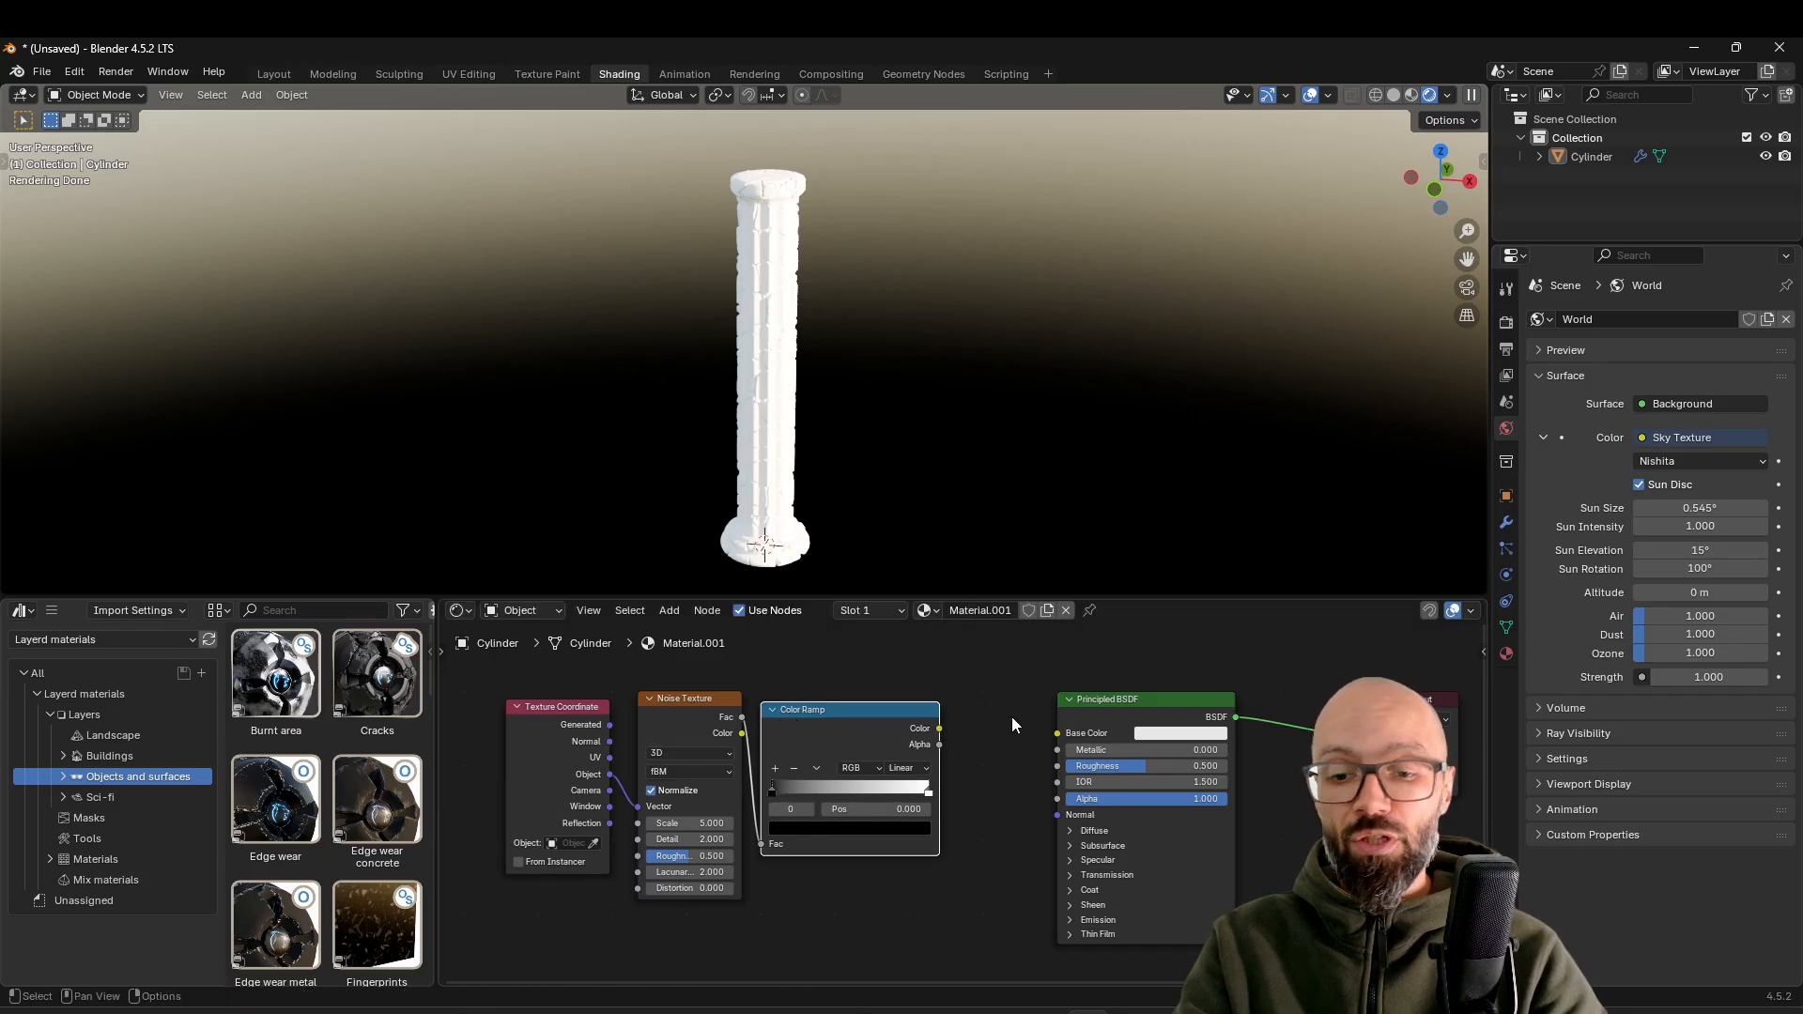
pyautogui.moveTo(941, 729); pyautogui.dragTo(1046, 739)
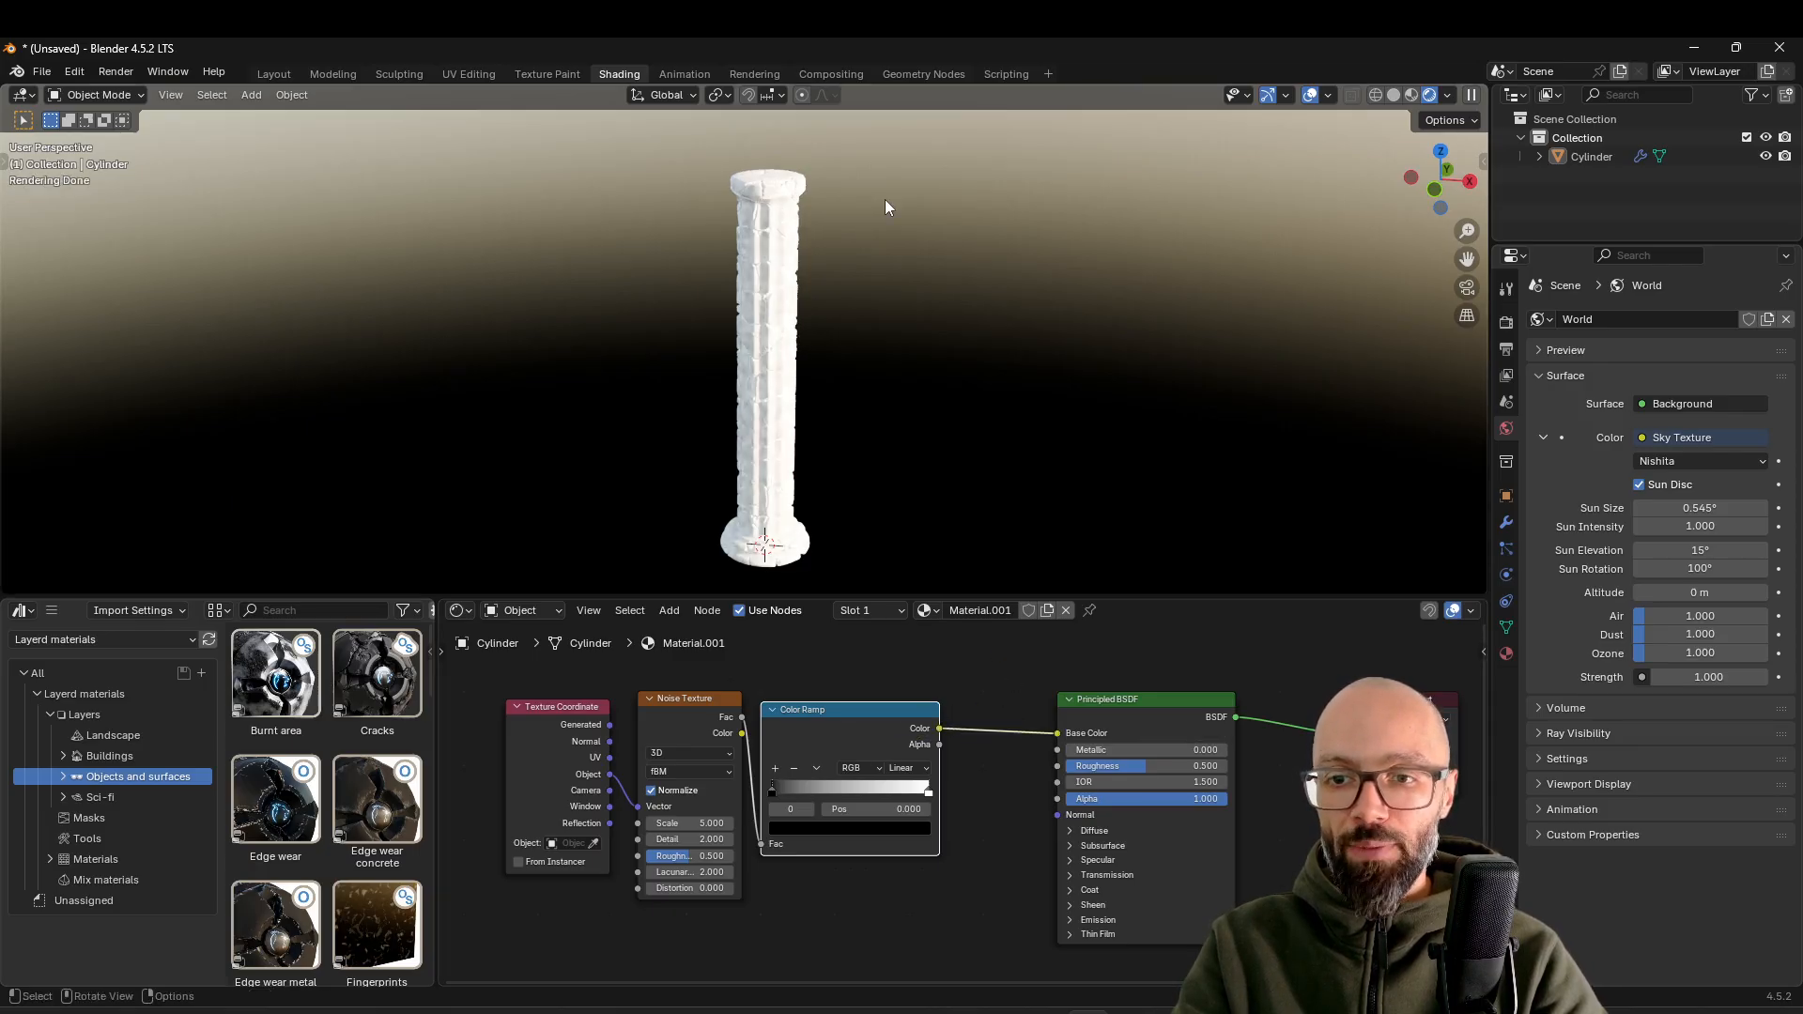
# Set the Noise Texture's Detail to 5
pyautogui.scroll(3, 824, 366)
pyautogui.moveTo(825, 366)
pyautogui.mouseDown(button='middle')
pyautogui.moveTo(926, 353)
pyautogui.moveTo(847, 384)
pyautogui.moveTo(902, 288)
pyautogui.moveTo(836, 470)
pyautogui.moveTo(834, 390)
pyautogui.mouseUp(button='middle')
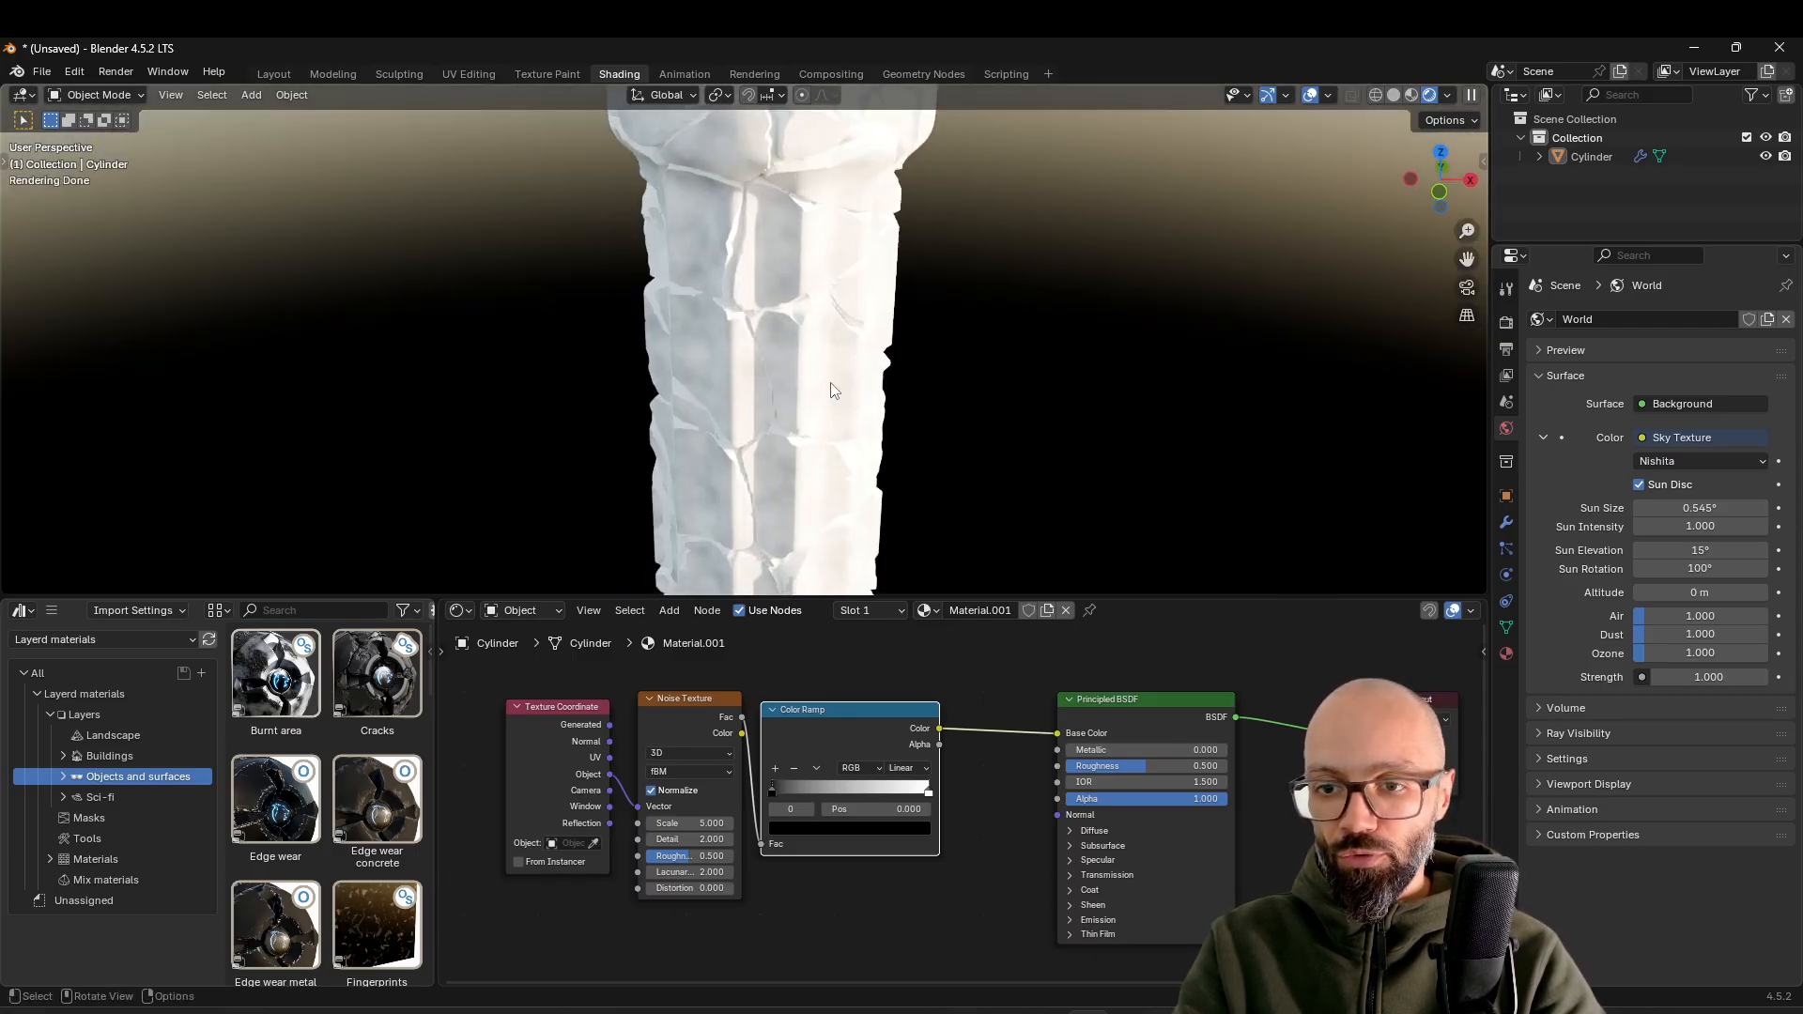
pyautogui.click(705, 839)
pyautogui.write('5')
pyautogui.press('Return')
# Move the noise ramp's dark stop to 0.327, lighten it to dark grey and darken the white stop to light grey
pyautogui.moveTo(785, 786); pyautogui.dragTo(835, 776)
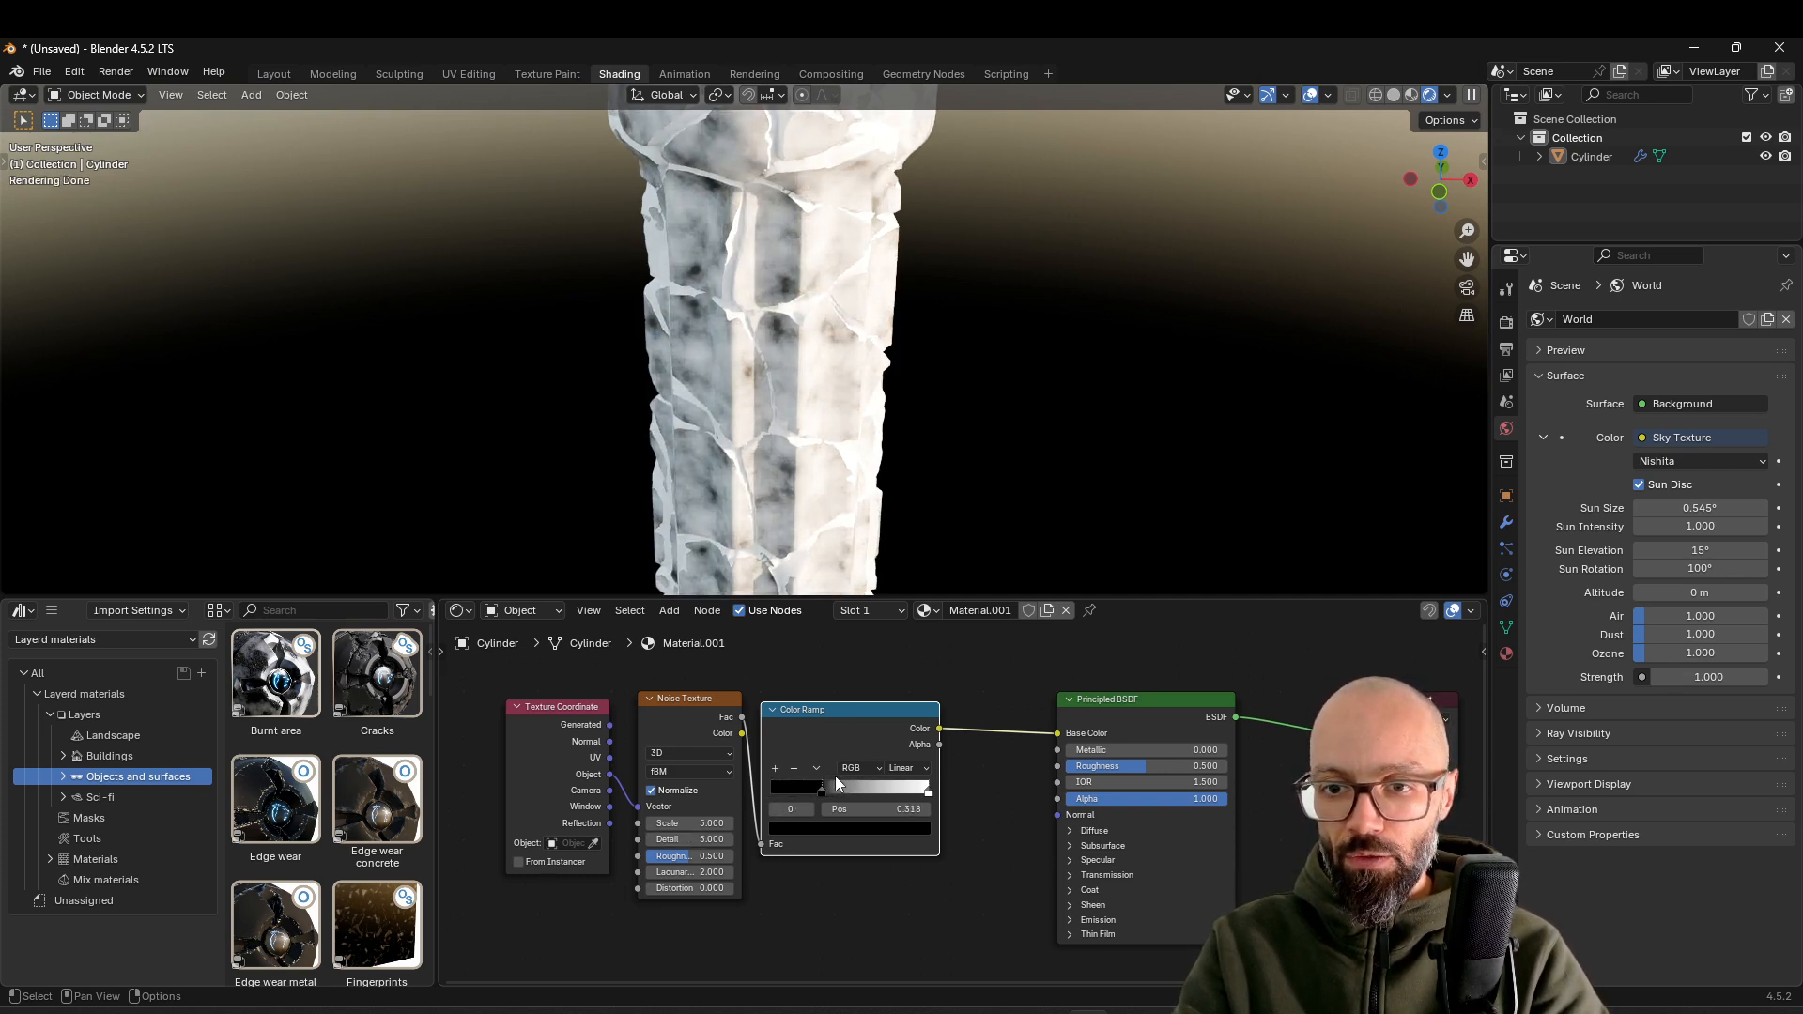
pyautogui.click(842, 830)
pyautogui.moveTo(905, 679); pyautogui.dragTo(905, 683)
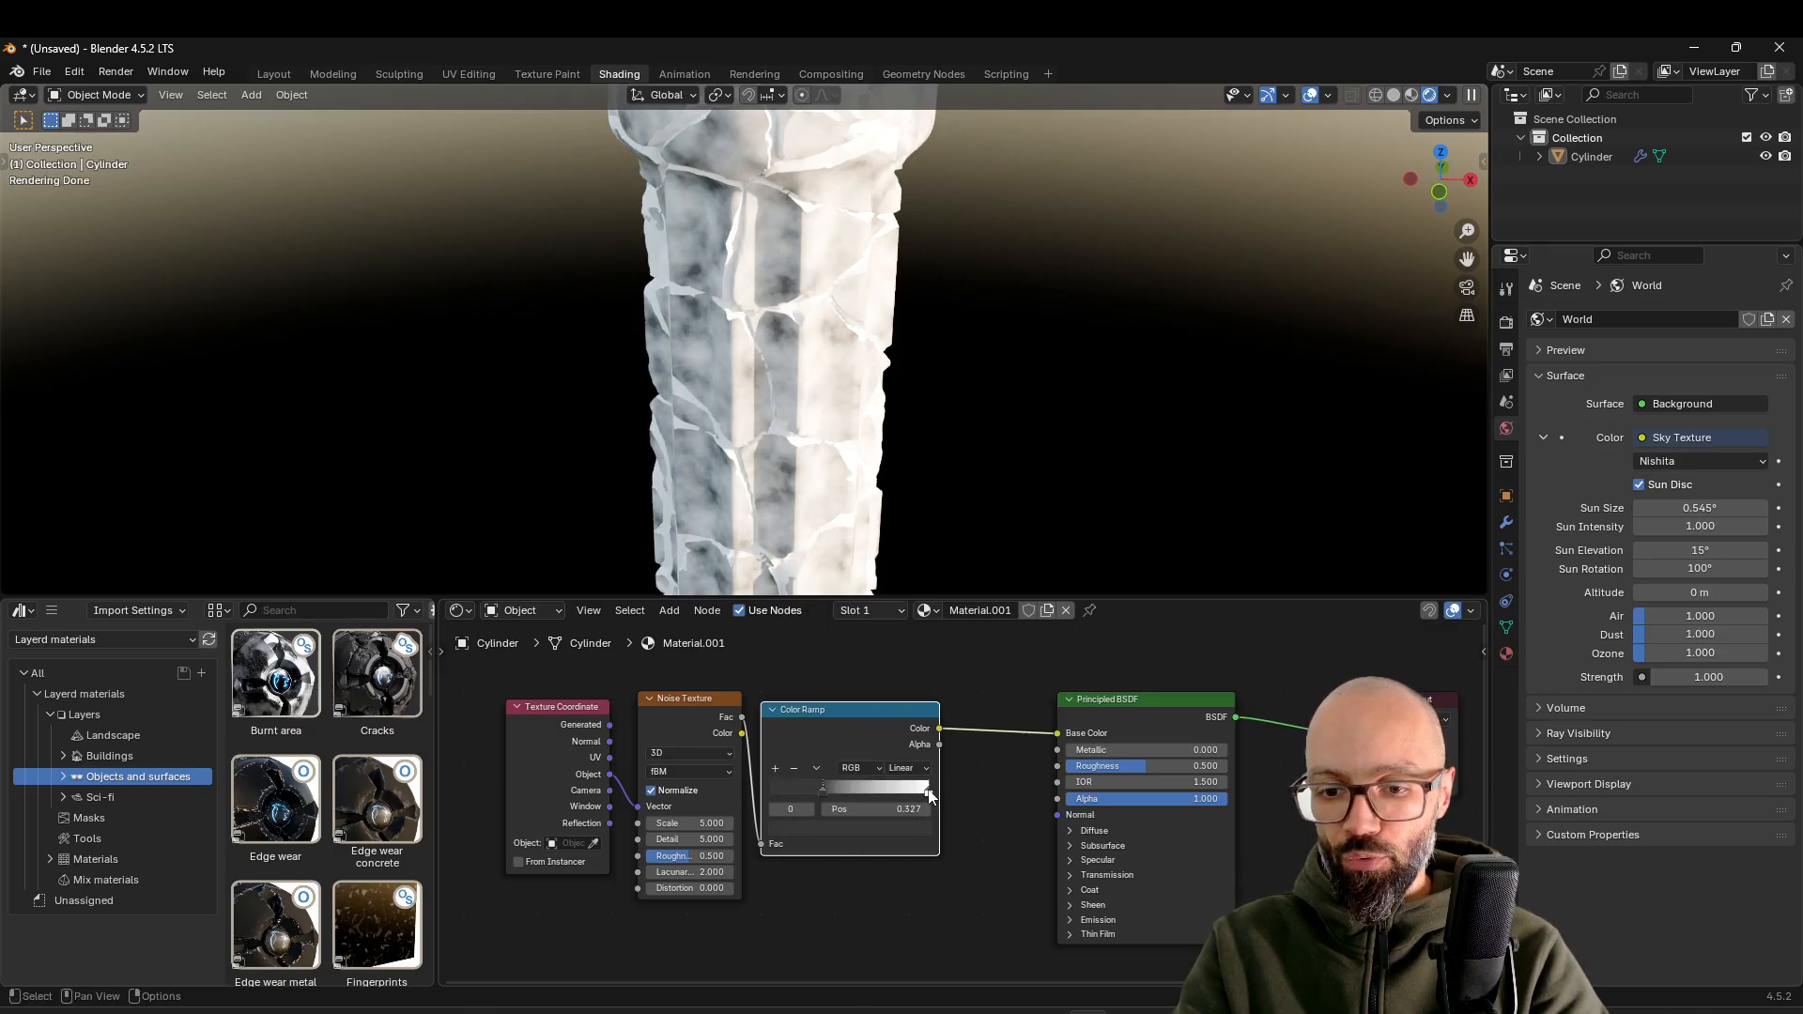
pyautogui.click(902, 830)
pyautogui.moveTo(905, 632)
pyautogui.mouseDown()
pyautogui.moveTo(905, 613)
pyautogui.moveTo(904, 631)
pyautogui.mouseUp()
pyautogui.scroll(-5, 1001, 515)
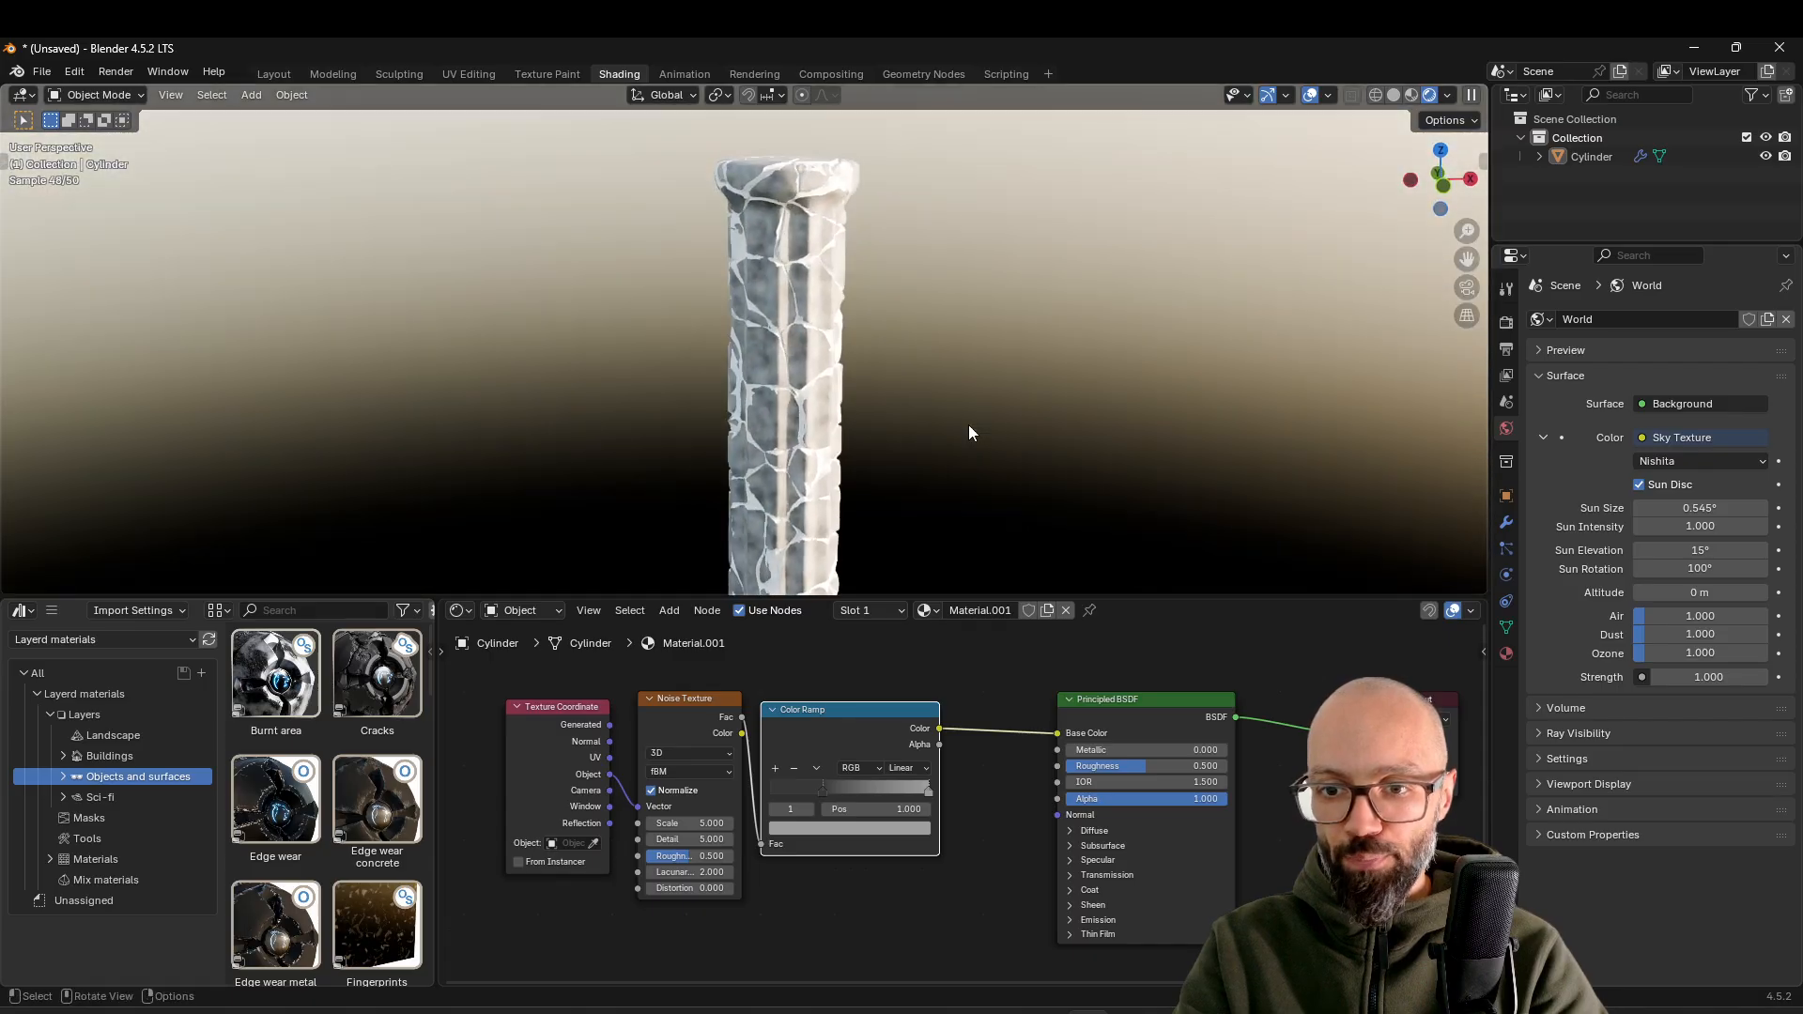
pyautogui.moveTo(925, 372); pyautogui.dragTo(889, 381, button='middle')
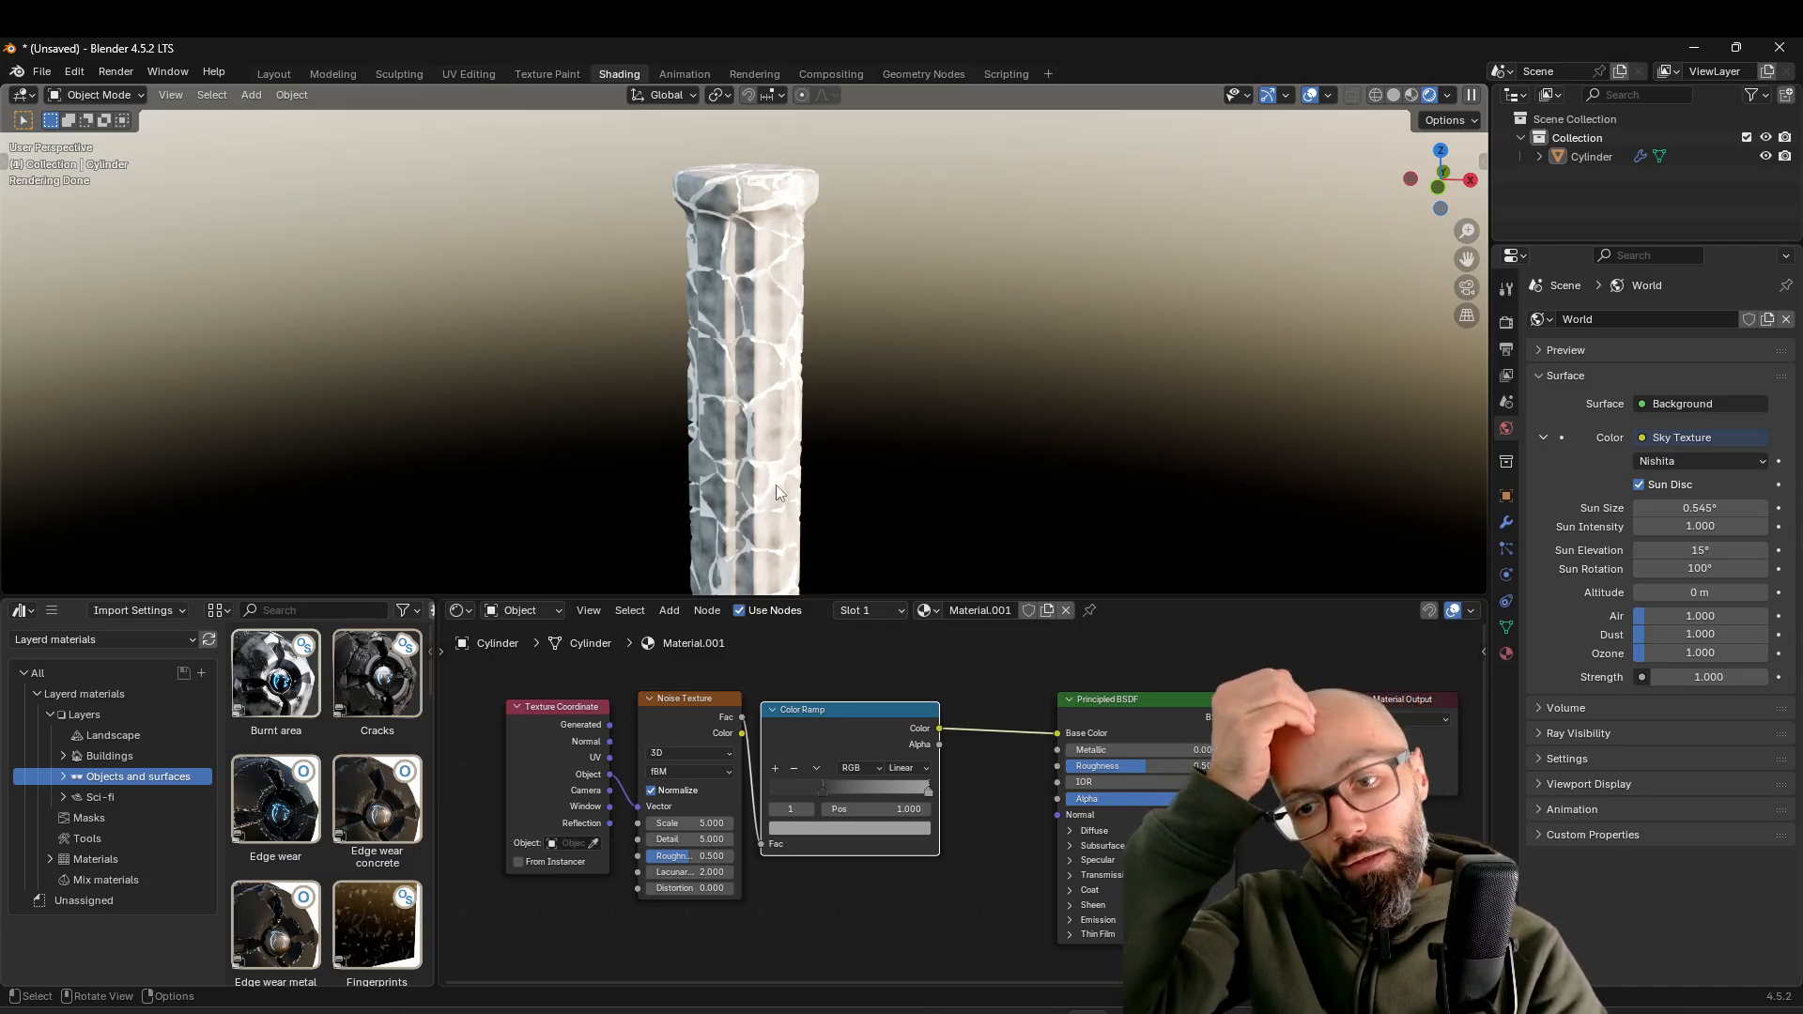
# Assign Material.001 as the Inside Material of the column's OCD_L01 damage modifier
pyautogui.click(1506, 522)
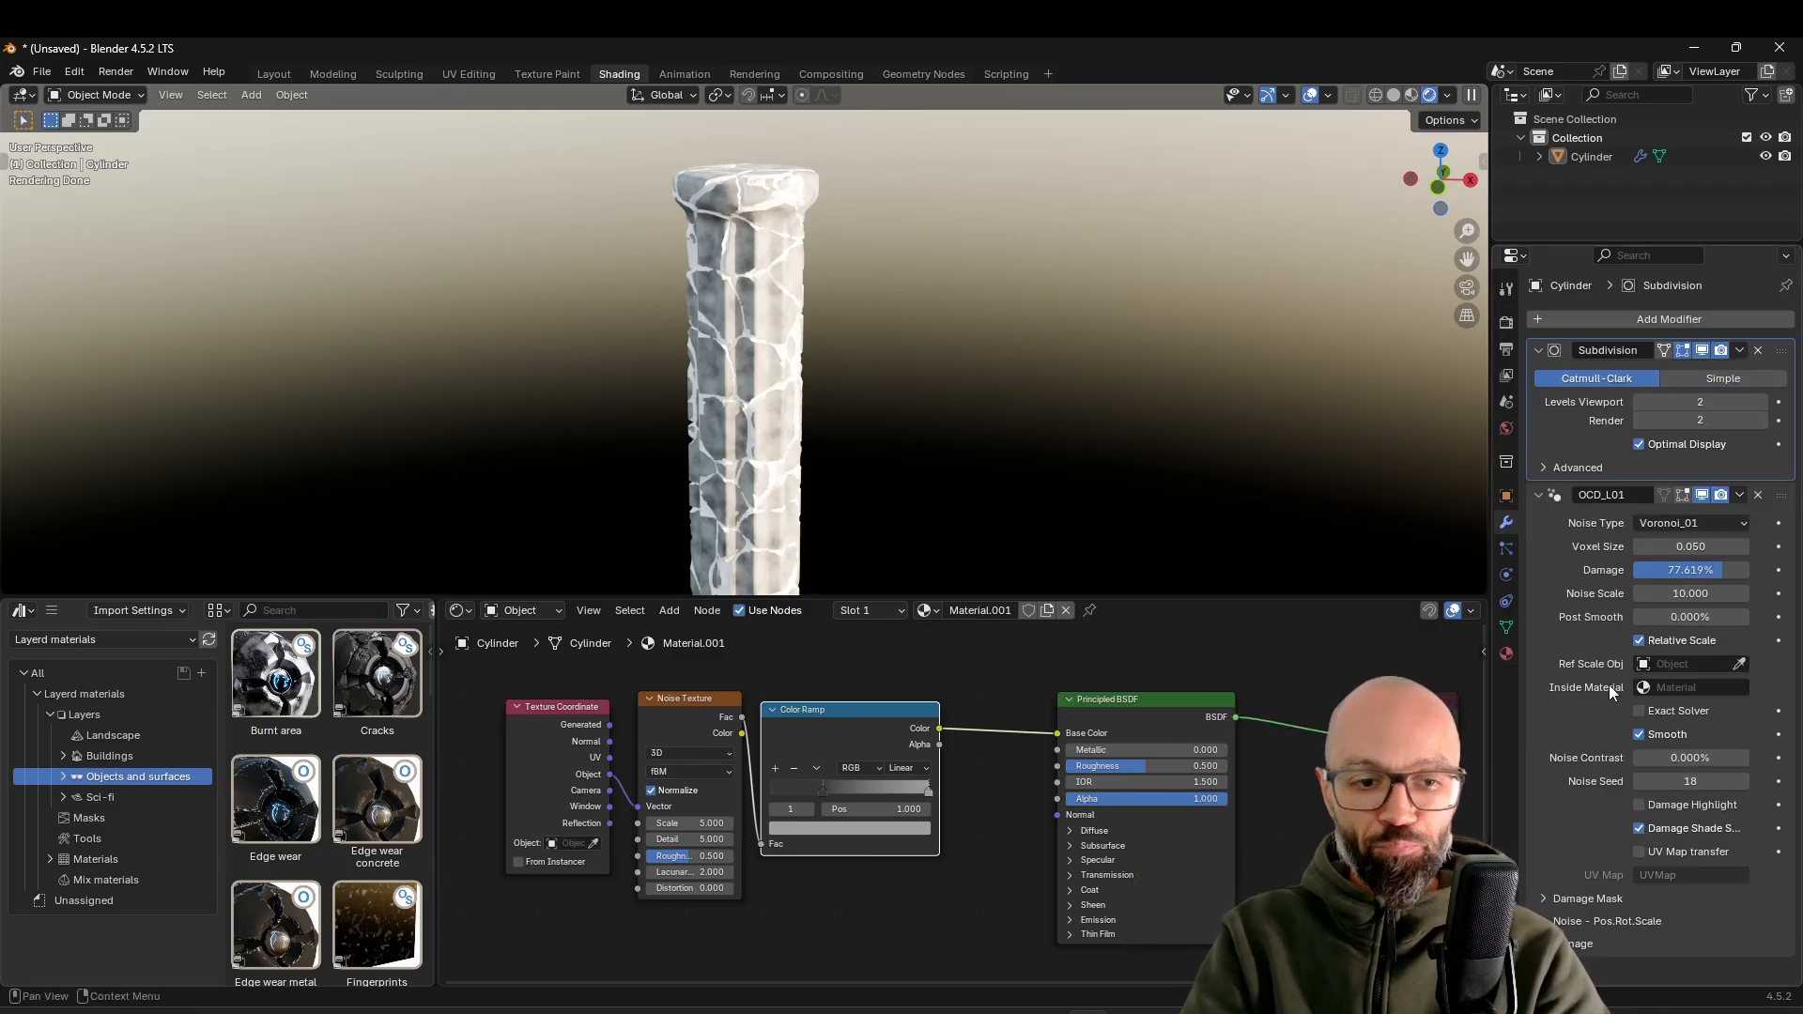
pyautogui.click(1679, 687)
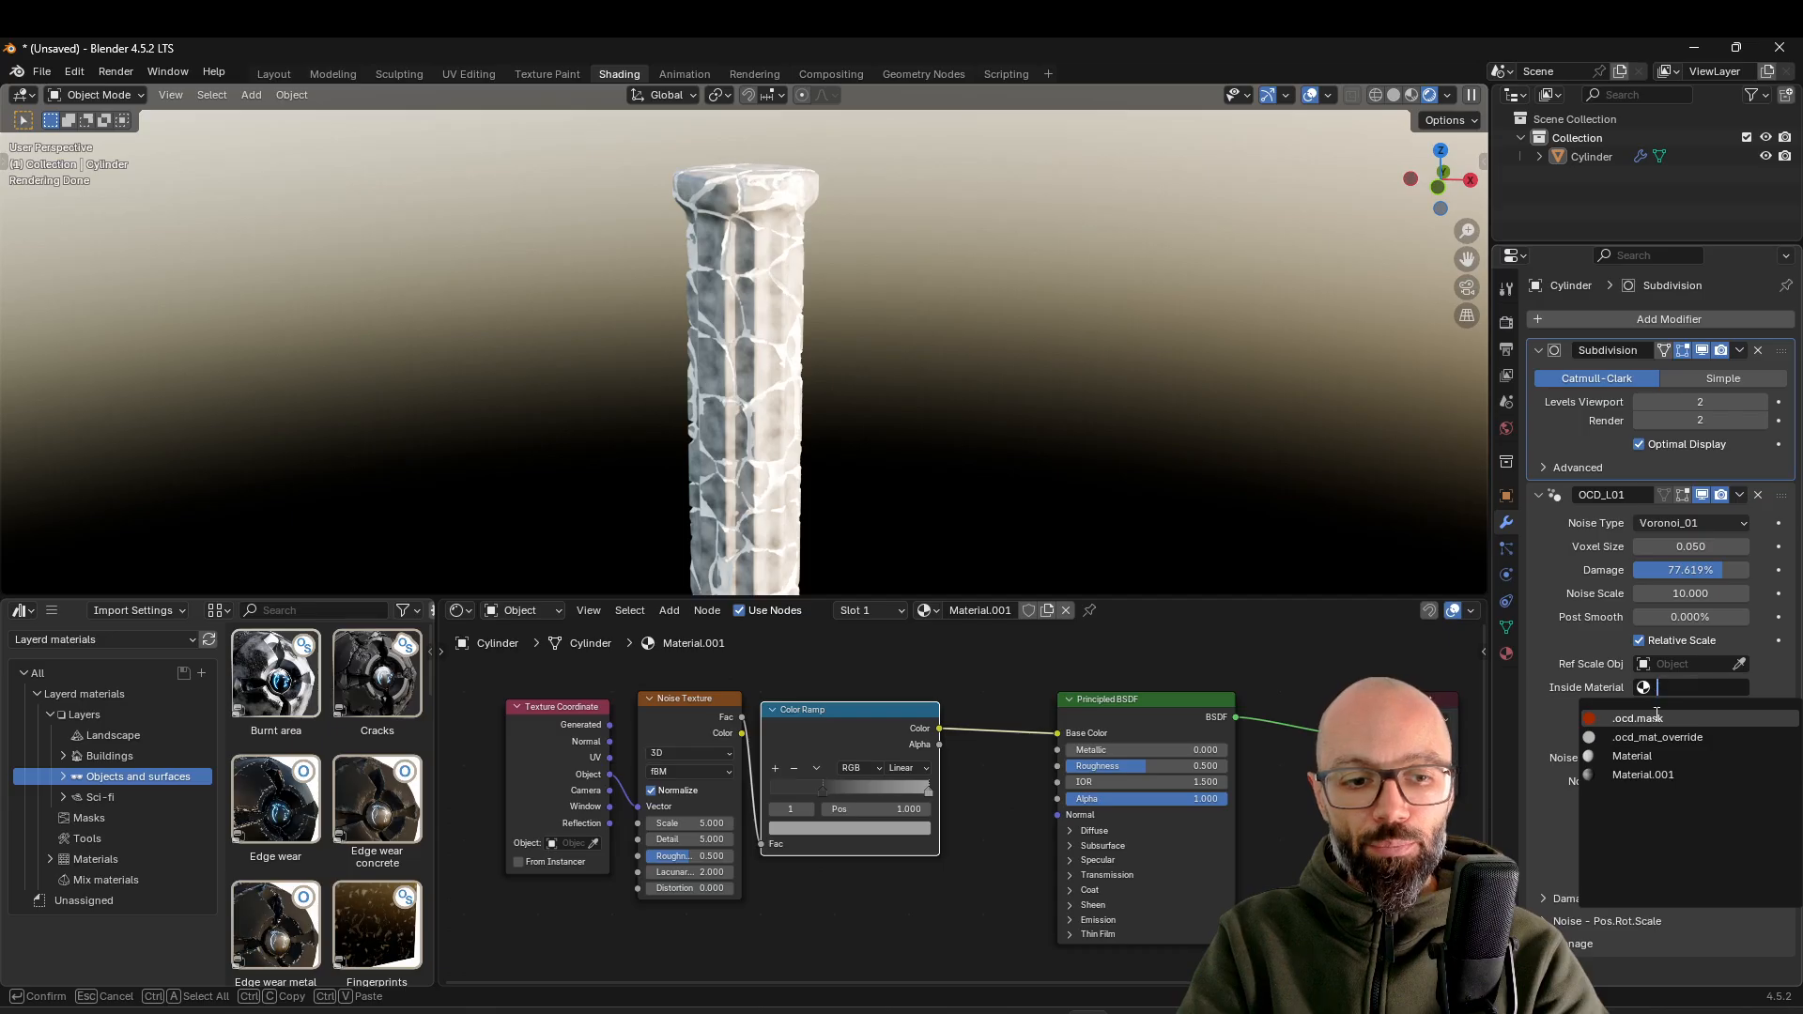
pyautogui.click(1644, 775)
pyautogui.scroll(2, 850, 357)
pyautogui.moveTo(844, 345); pyautogui.dragTo(946, 342, button='middle')
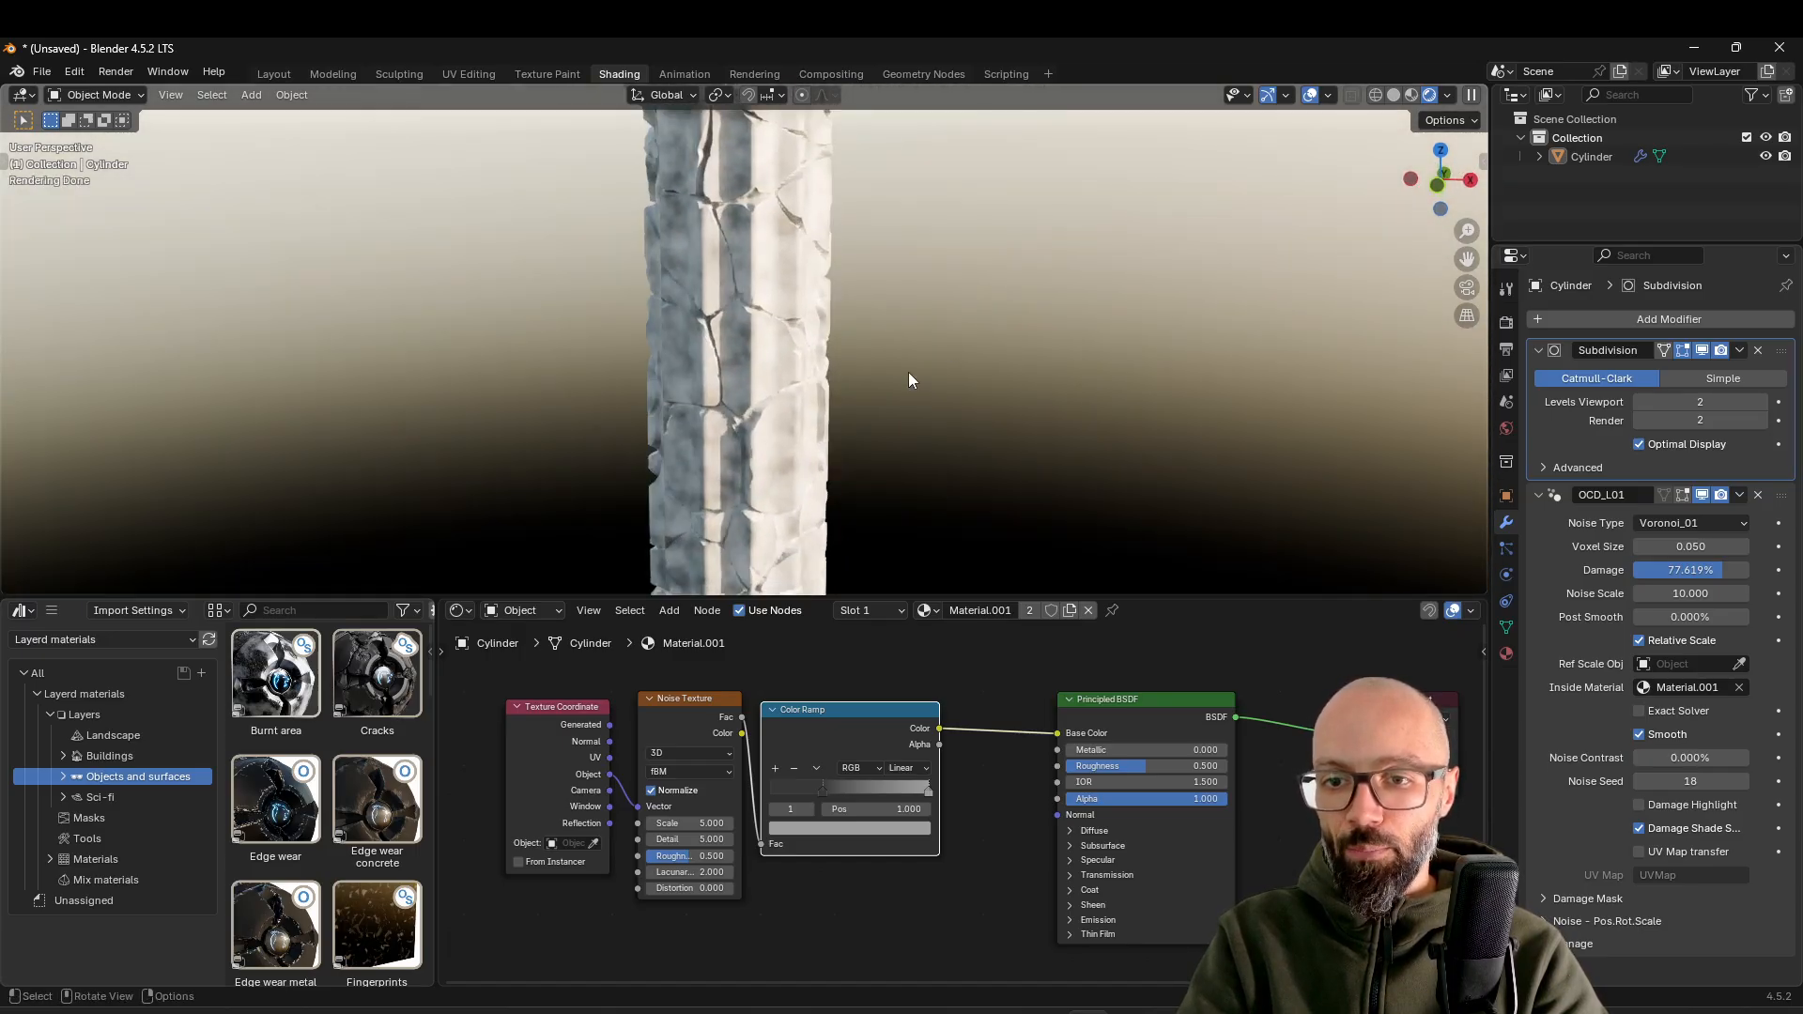
# Add an Ambient Occlusion node above the noise nodes and shift the Principled BSDF away to make room
pyautogui.scroll(-3, 889, 778)
pyautogui.moveTo(887, 749); pyautogui.dragTo(858, 793)
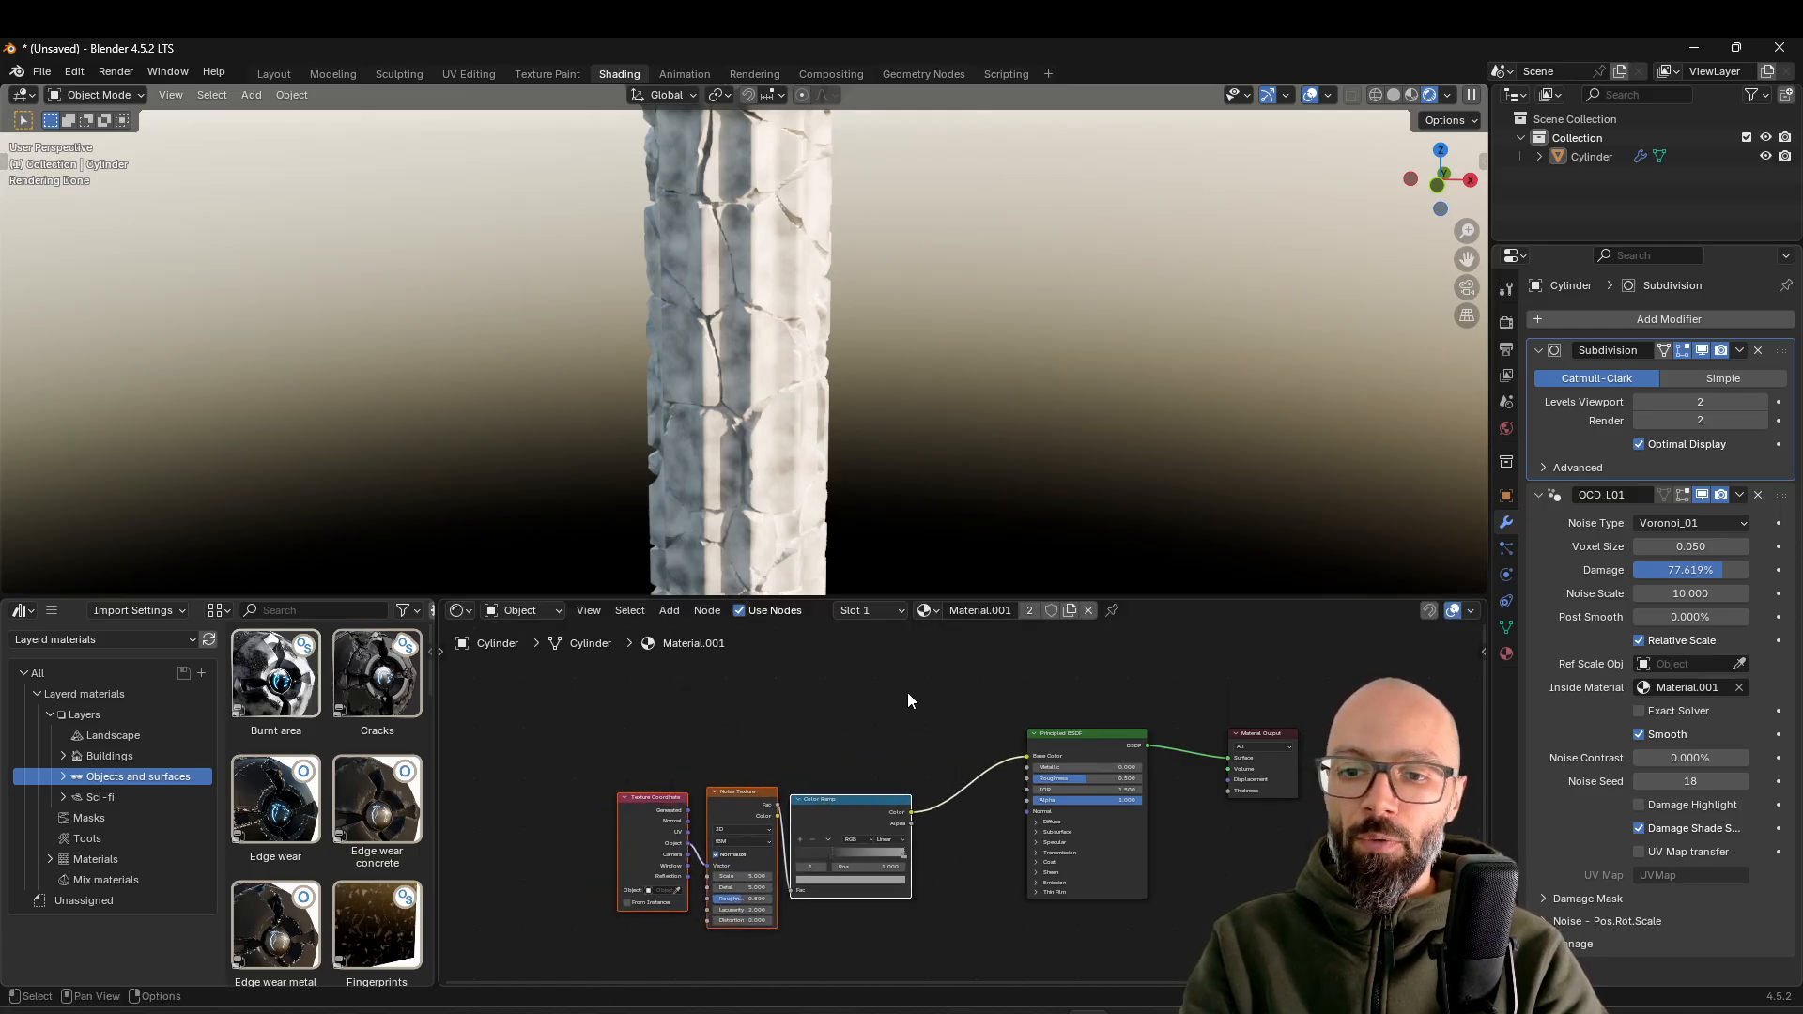
pyautogui.scroll(-1, 907, 700)
pyautogui.scroll(-2, 868, 424)
pyautogui.hotkey('shift', 'a')
pyautogui.write('amb')
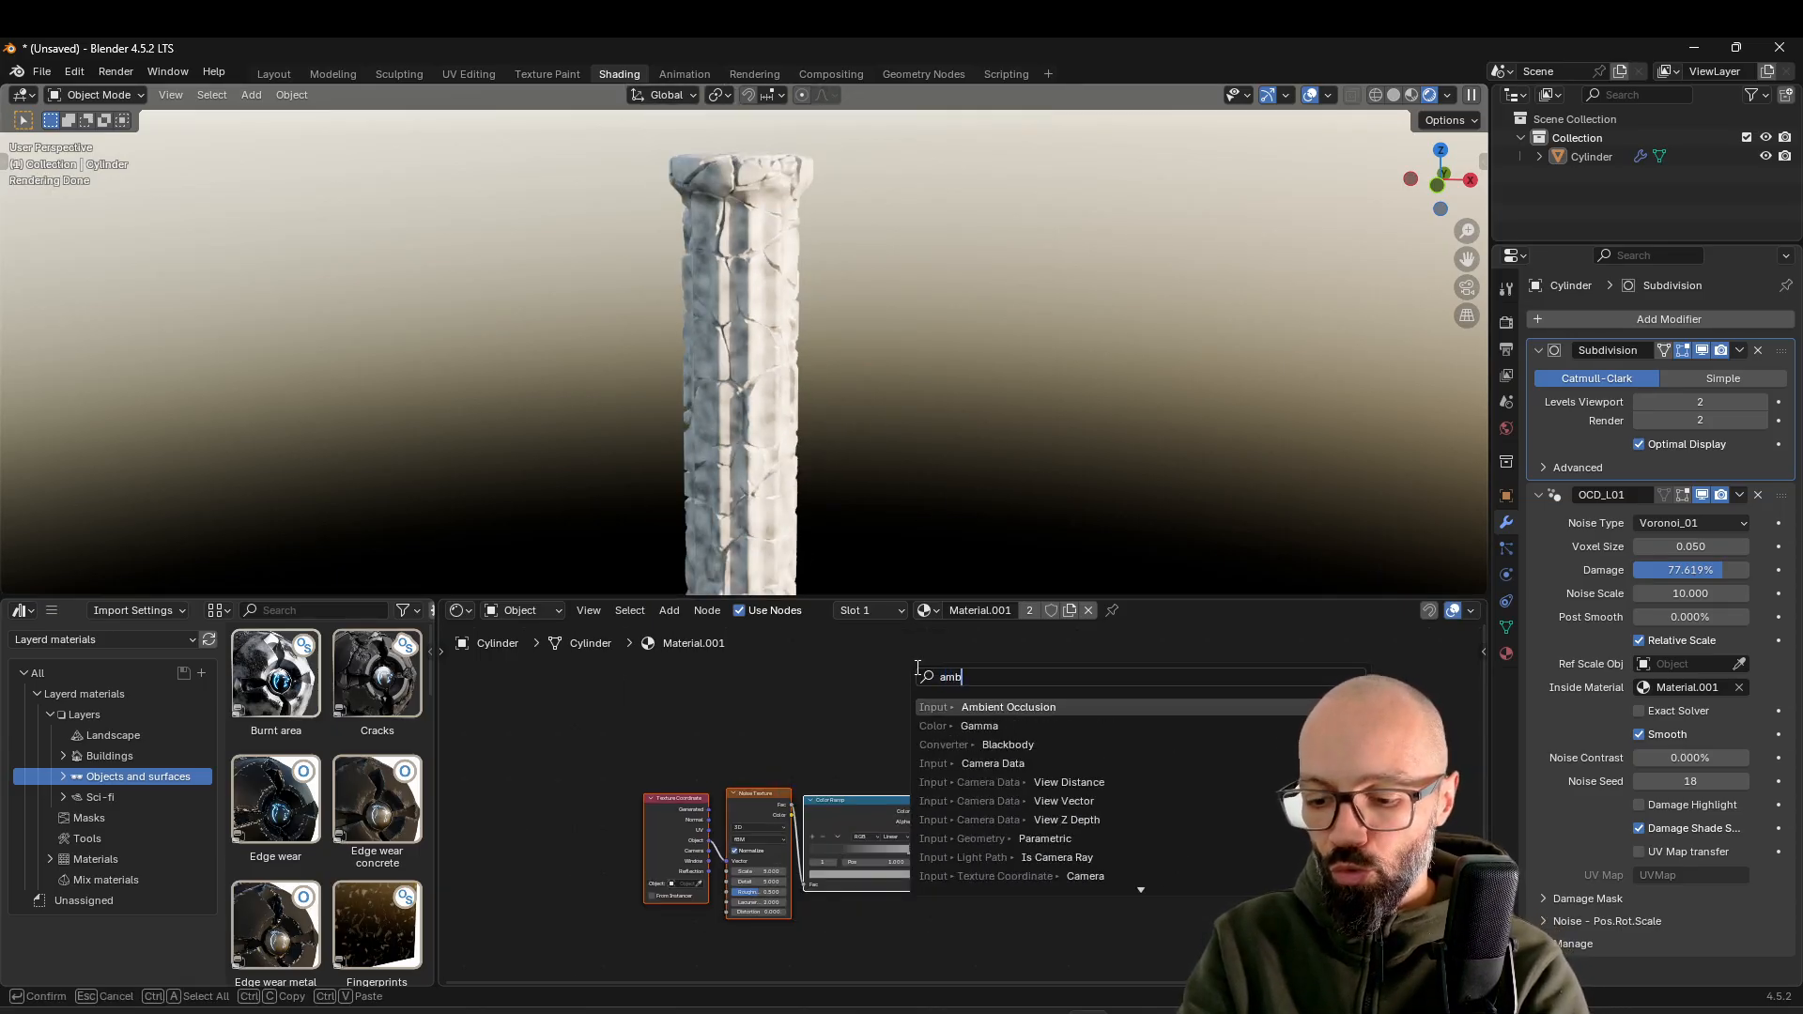
pyautogui.press('Return')
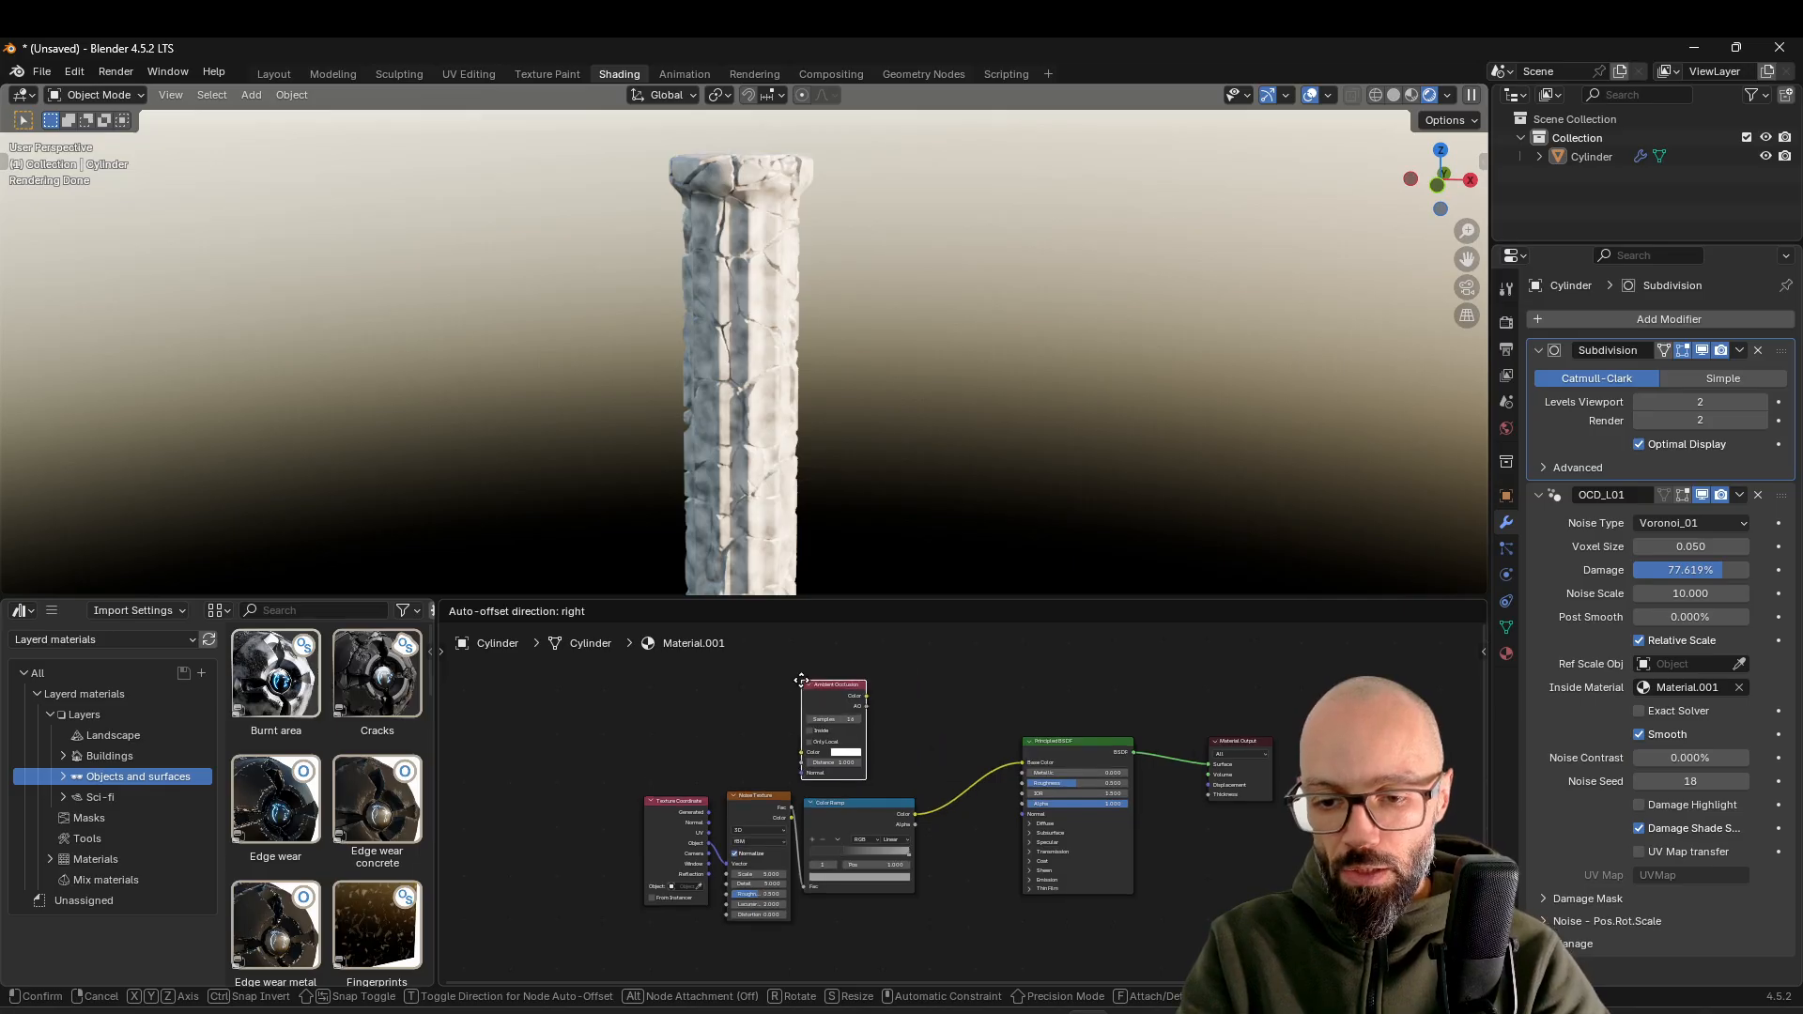
pyautogui.click(817, 685)
pyautogui.scroll(3, 886, 691)
pyautogui.moveTo(817, 733); pyautogui.dragTo(815, 733)
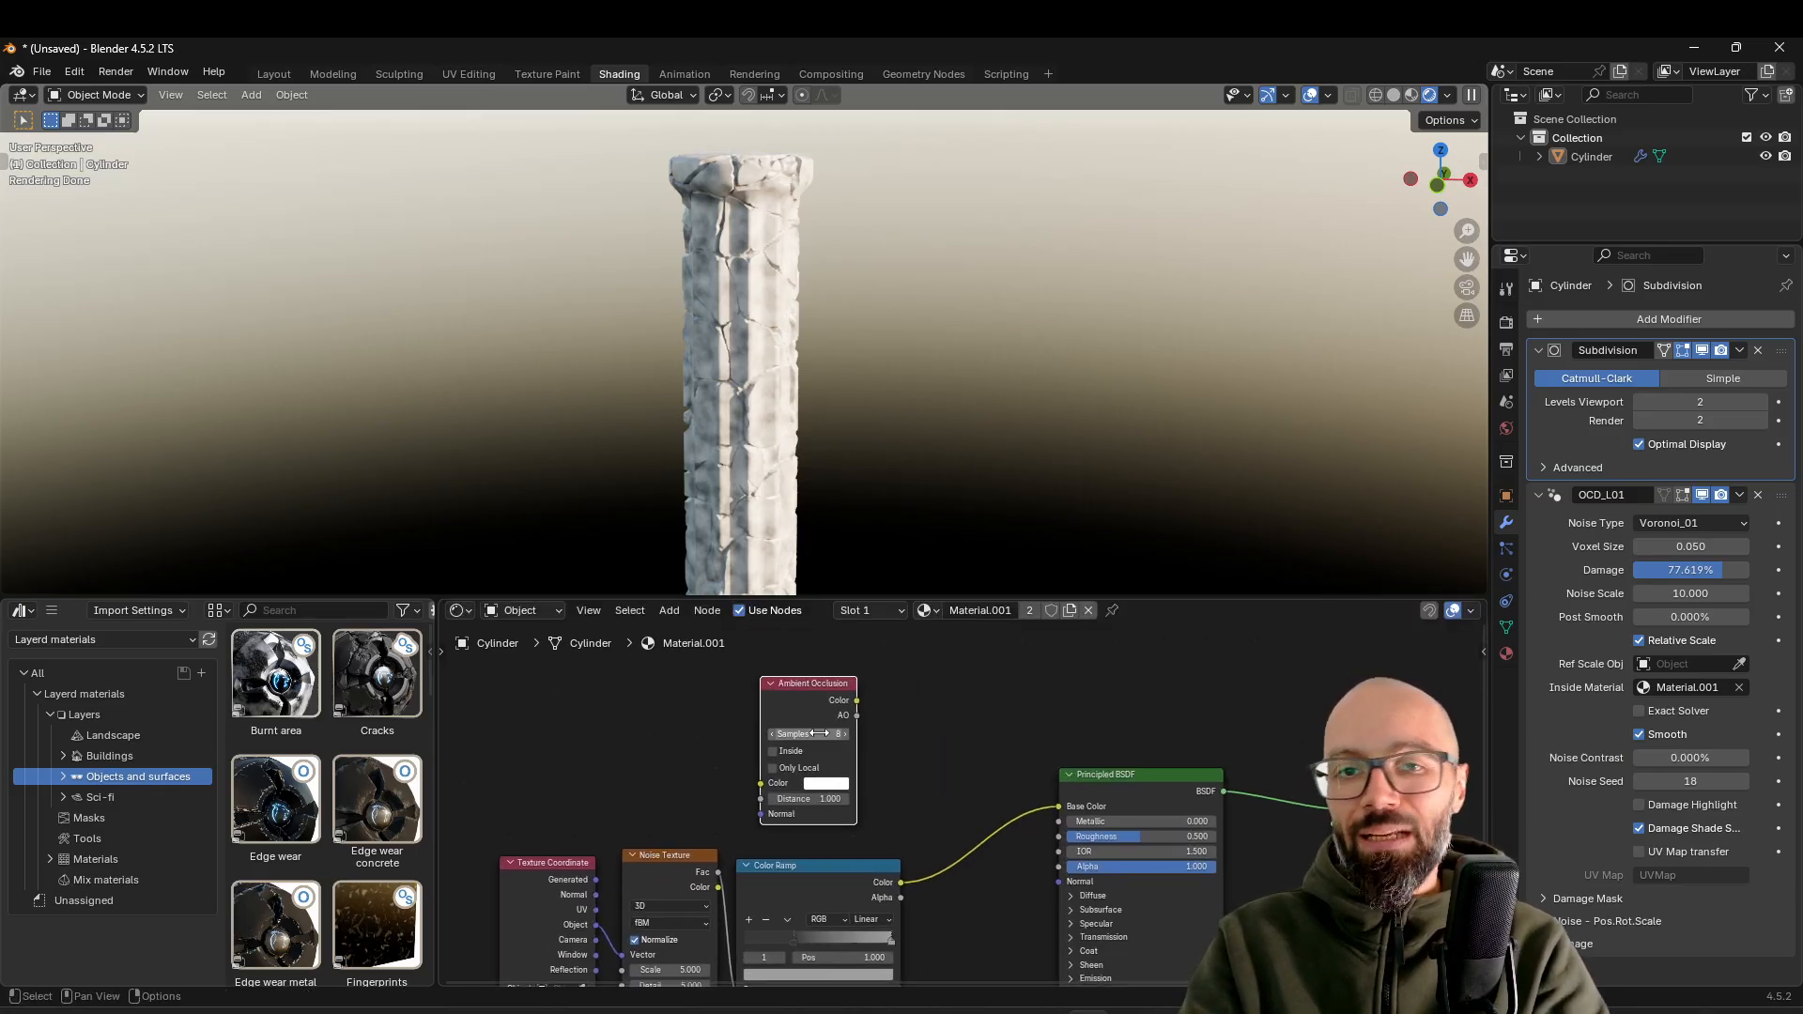
pyautogui.moveTo(1109, 776); pyautogui.dragTo(1190, 780)
pyautogui.moveTo(813, 716); pyautogui.dragTo(814, 690)
# Duplicate the Color Ramp for the Ambient Occlusion node's AO output and reset the copy to its default settings
pyautogui.click(810, 887)
pyautogui.hotkey('shift', 'd')
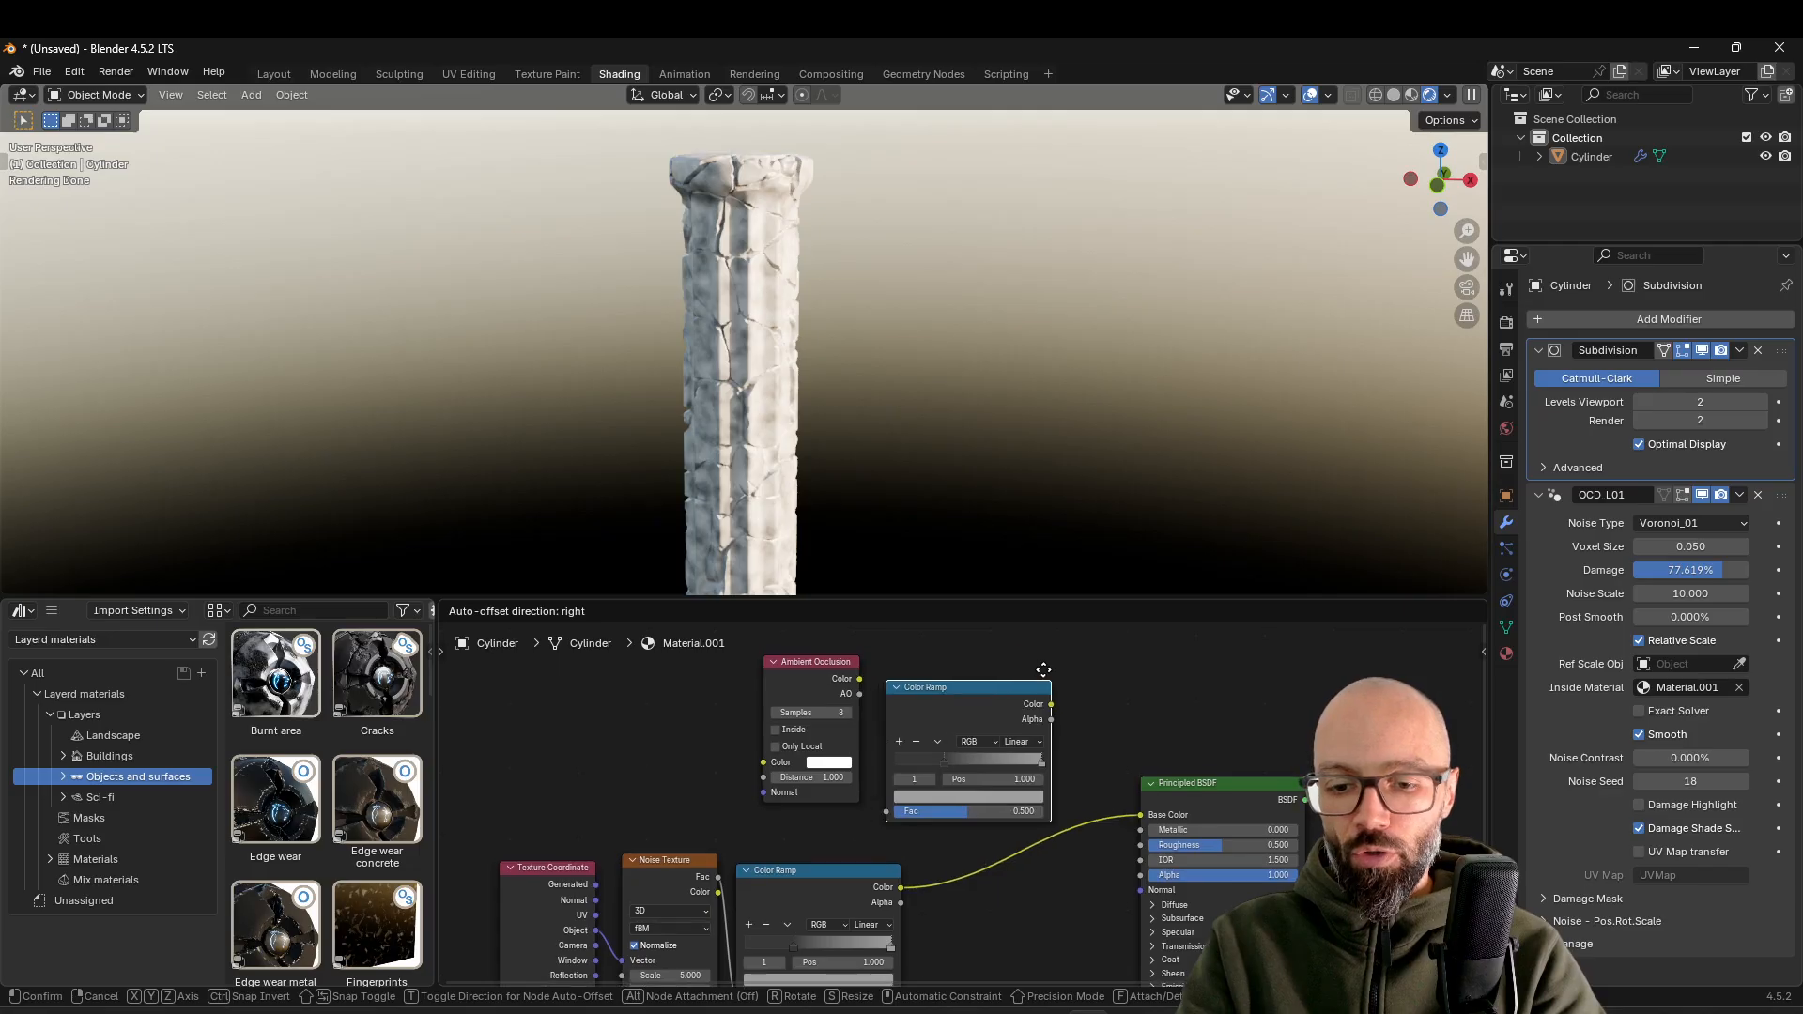
pyautogui.click(1041, 676)
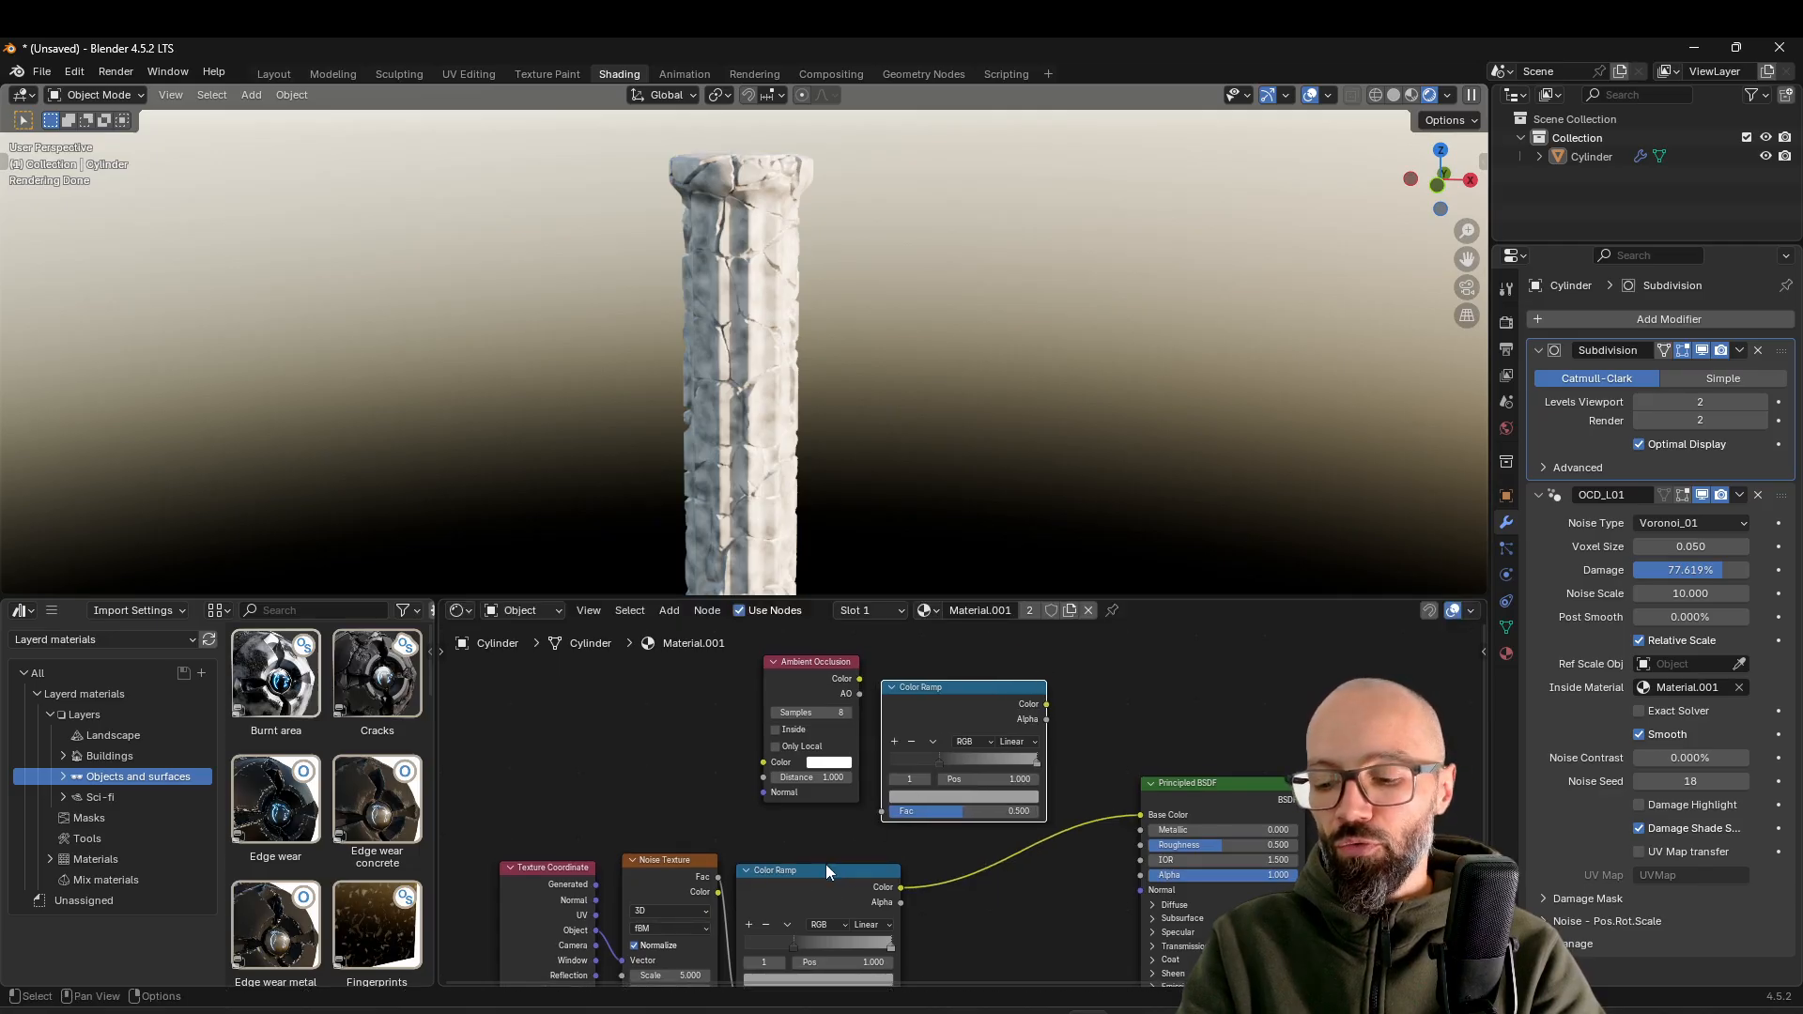
pyautogui.press('g')
pyautogui.click(854, 703)
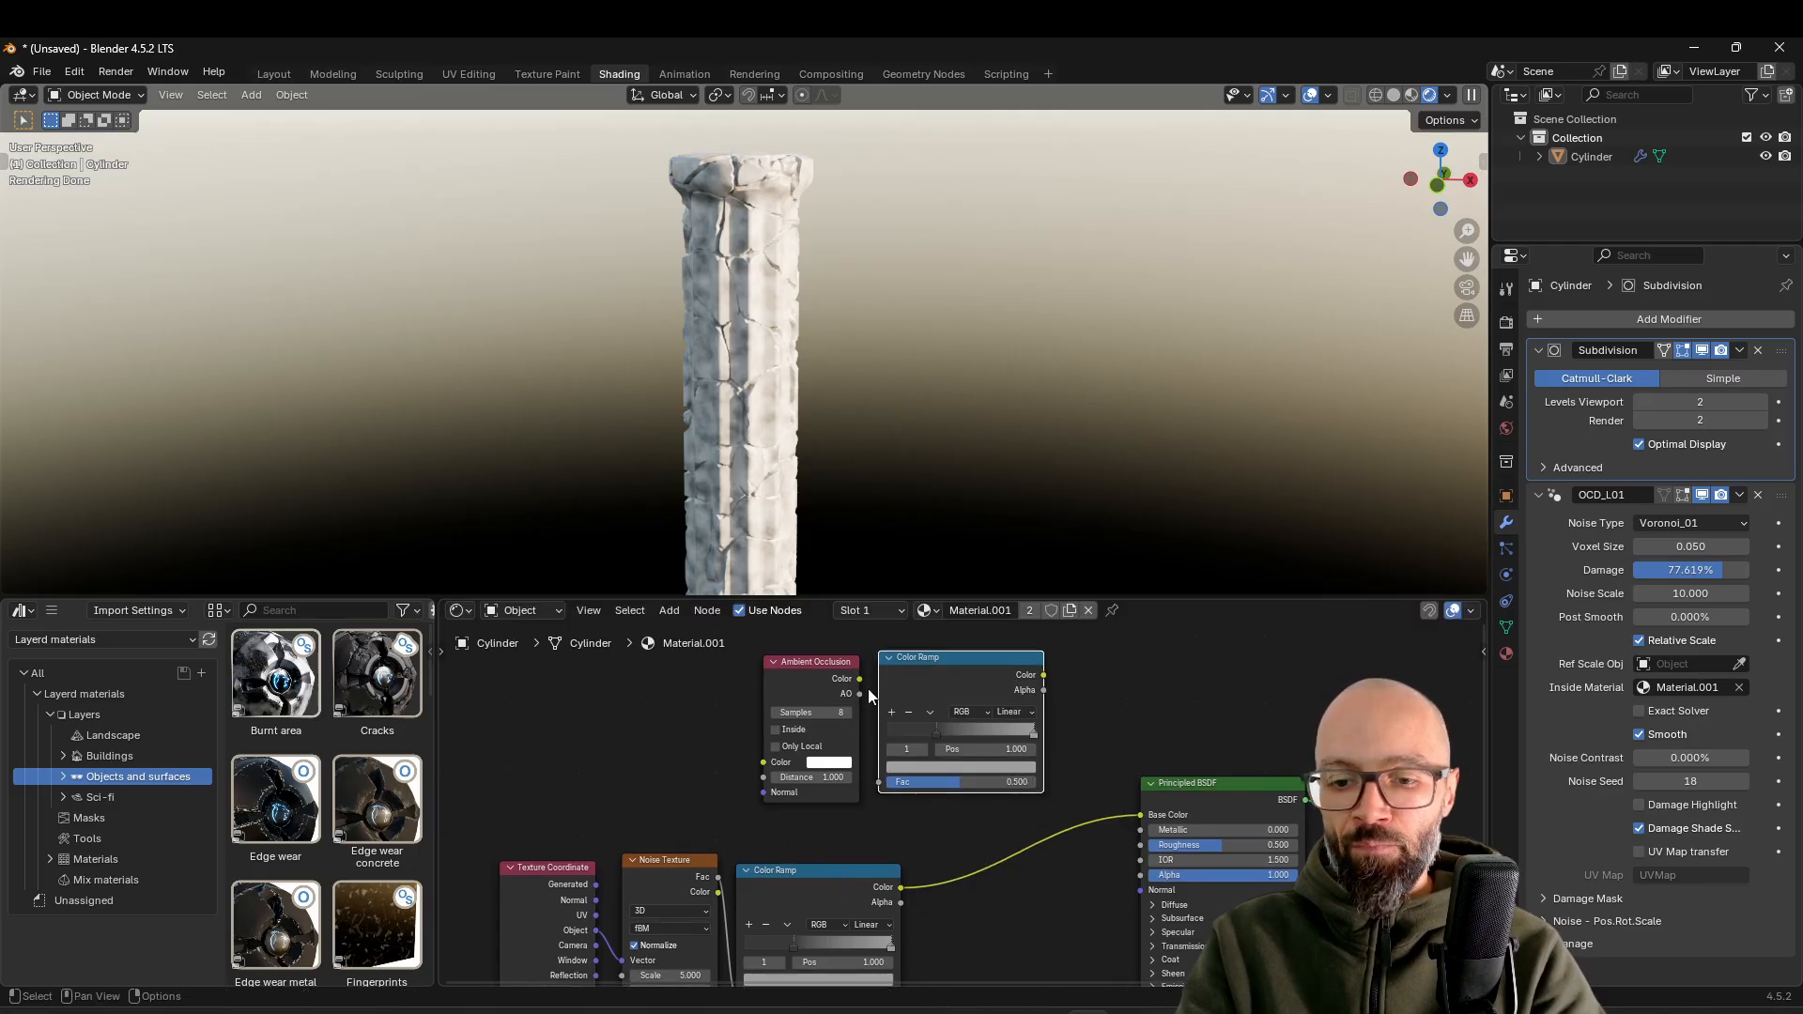
pyautogui.moveTo(859, 694); pyautogui.dragTo(875, 791)
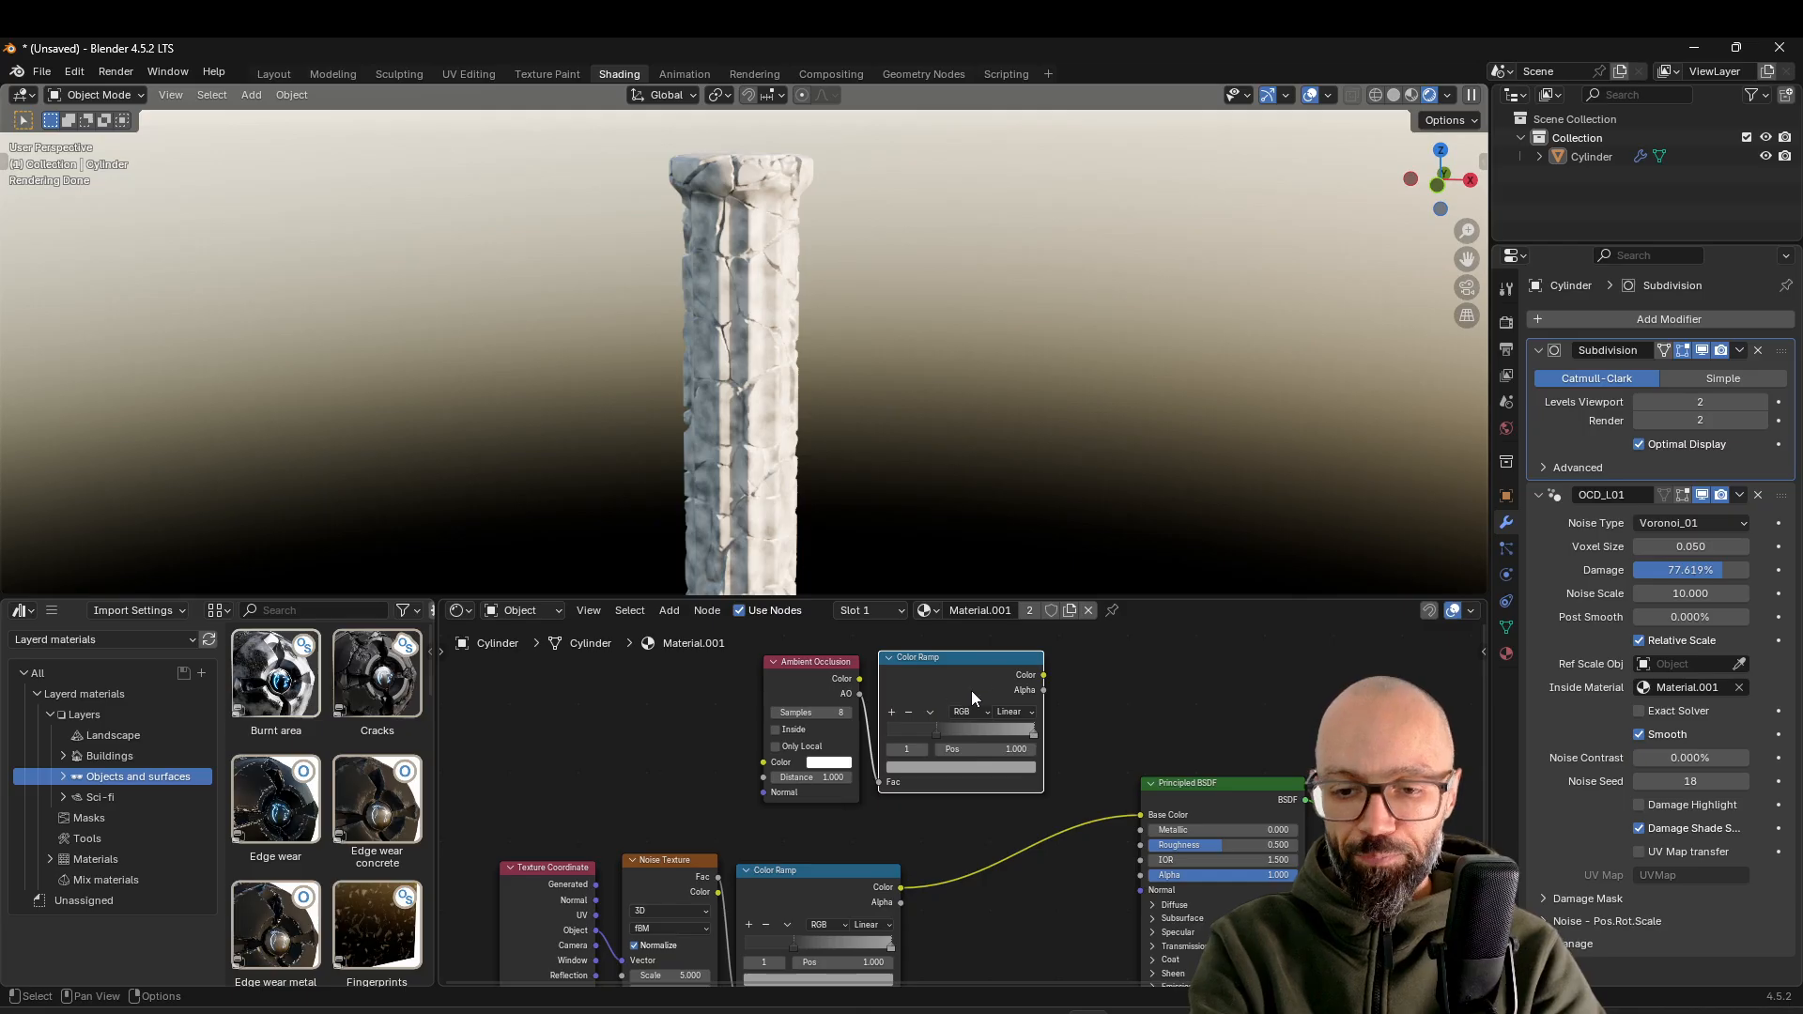
pyautogui.press('BackSpace')
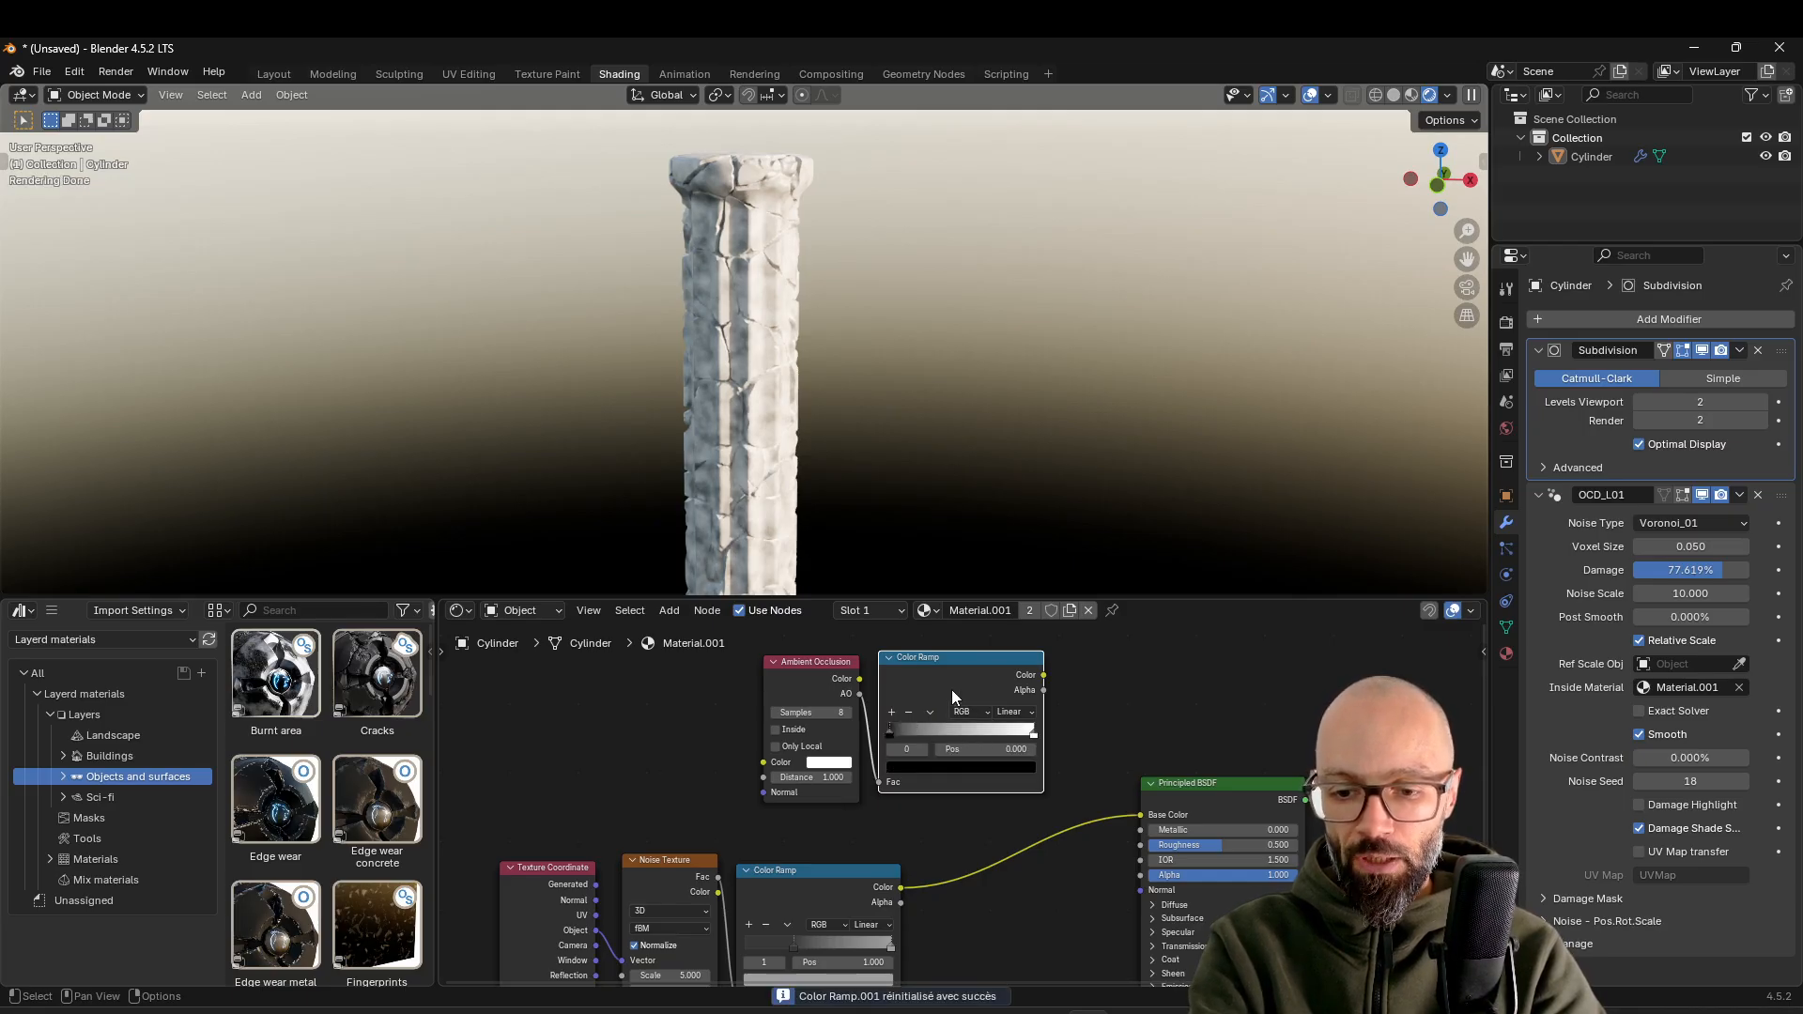
# Move the Principled BSDF and Material Output aside and add a Mix Color node beside the ambient occlusion ramp
pyautogui.moveTo(1013, 761); pyautogui.dragTo(810, 757, button='middle')
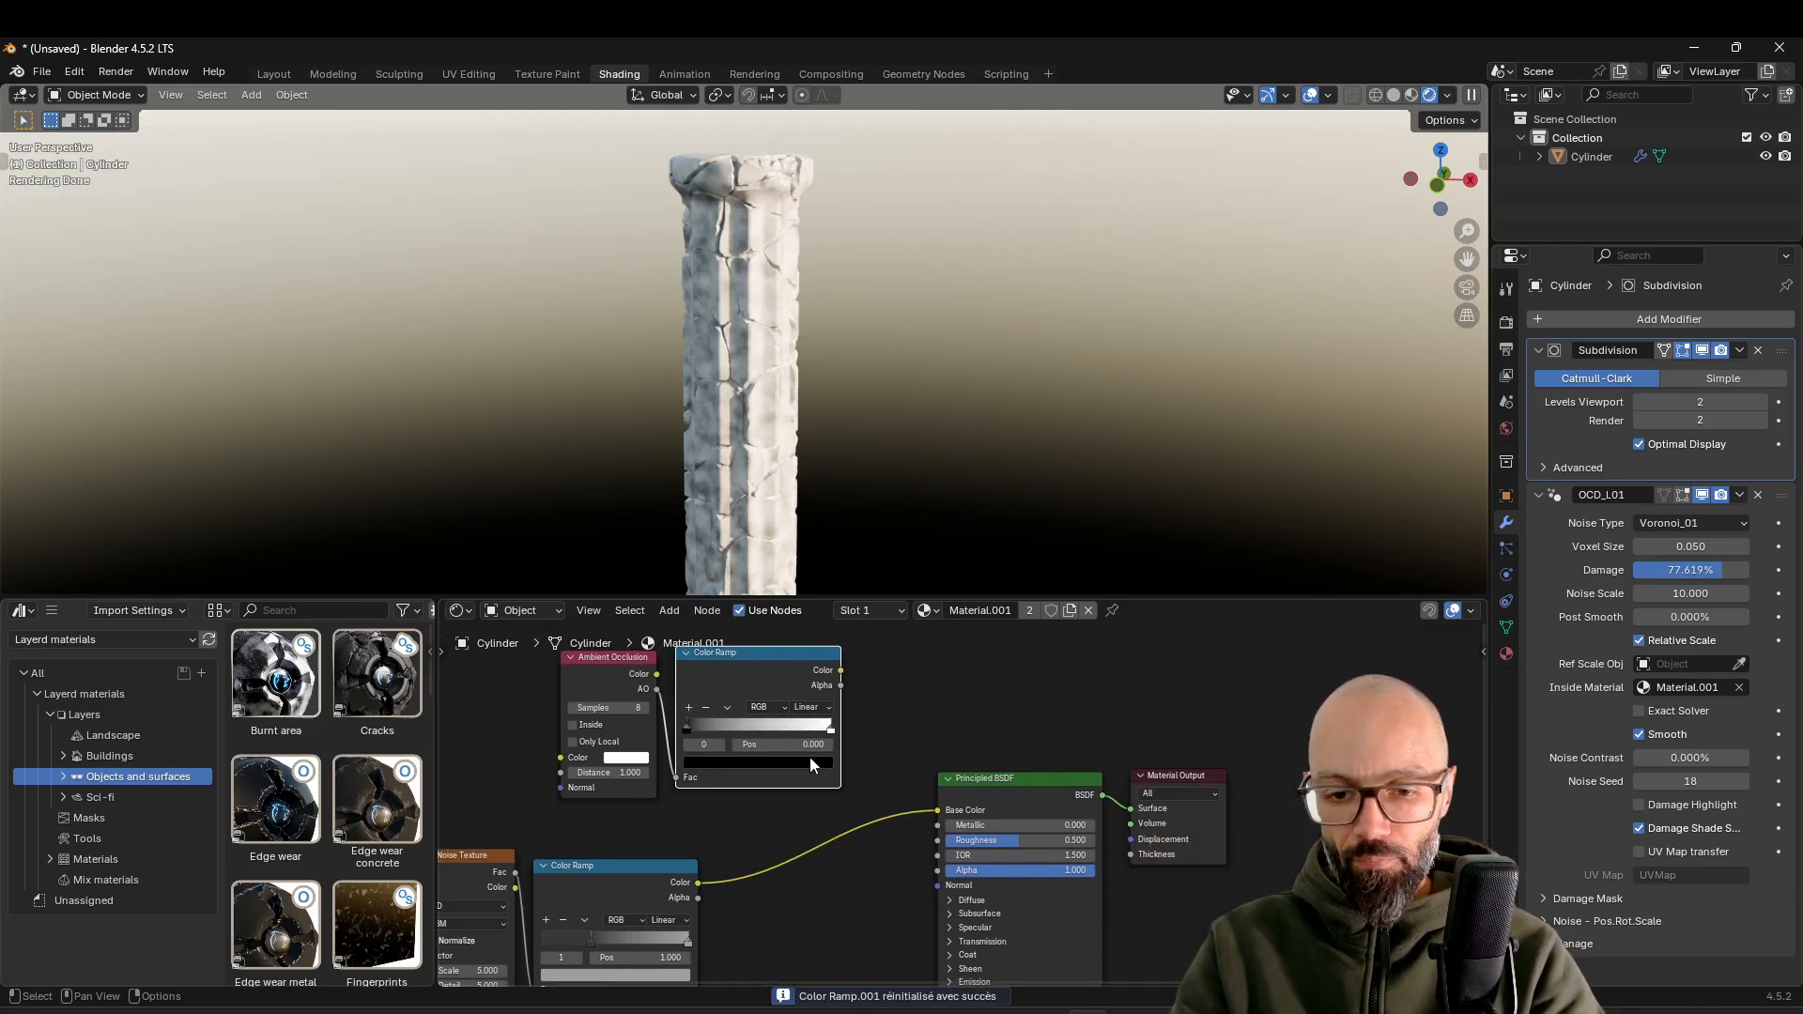
pyautogui.click(1021, 803)
pyautogui.moveTo(1191, 719); pyautogui.dragTo(1055, 787)
pyautogui.press('g')
pyautogui.click(1094, 793)
pyautogui.hotkey('shift', 'a')
pyautogui.write('mixc')
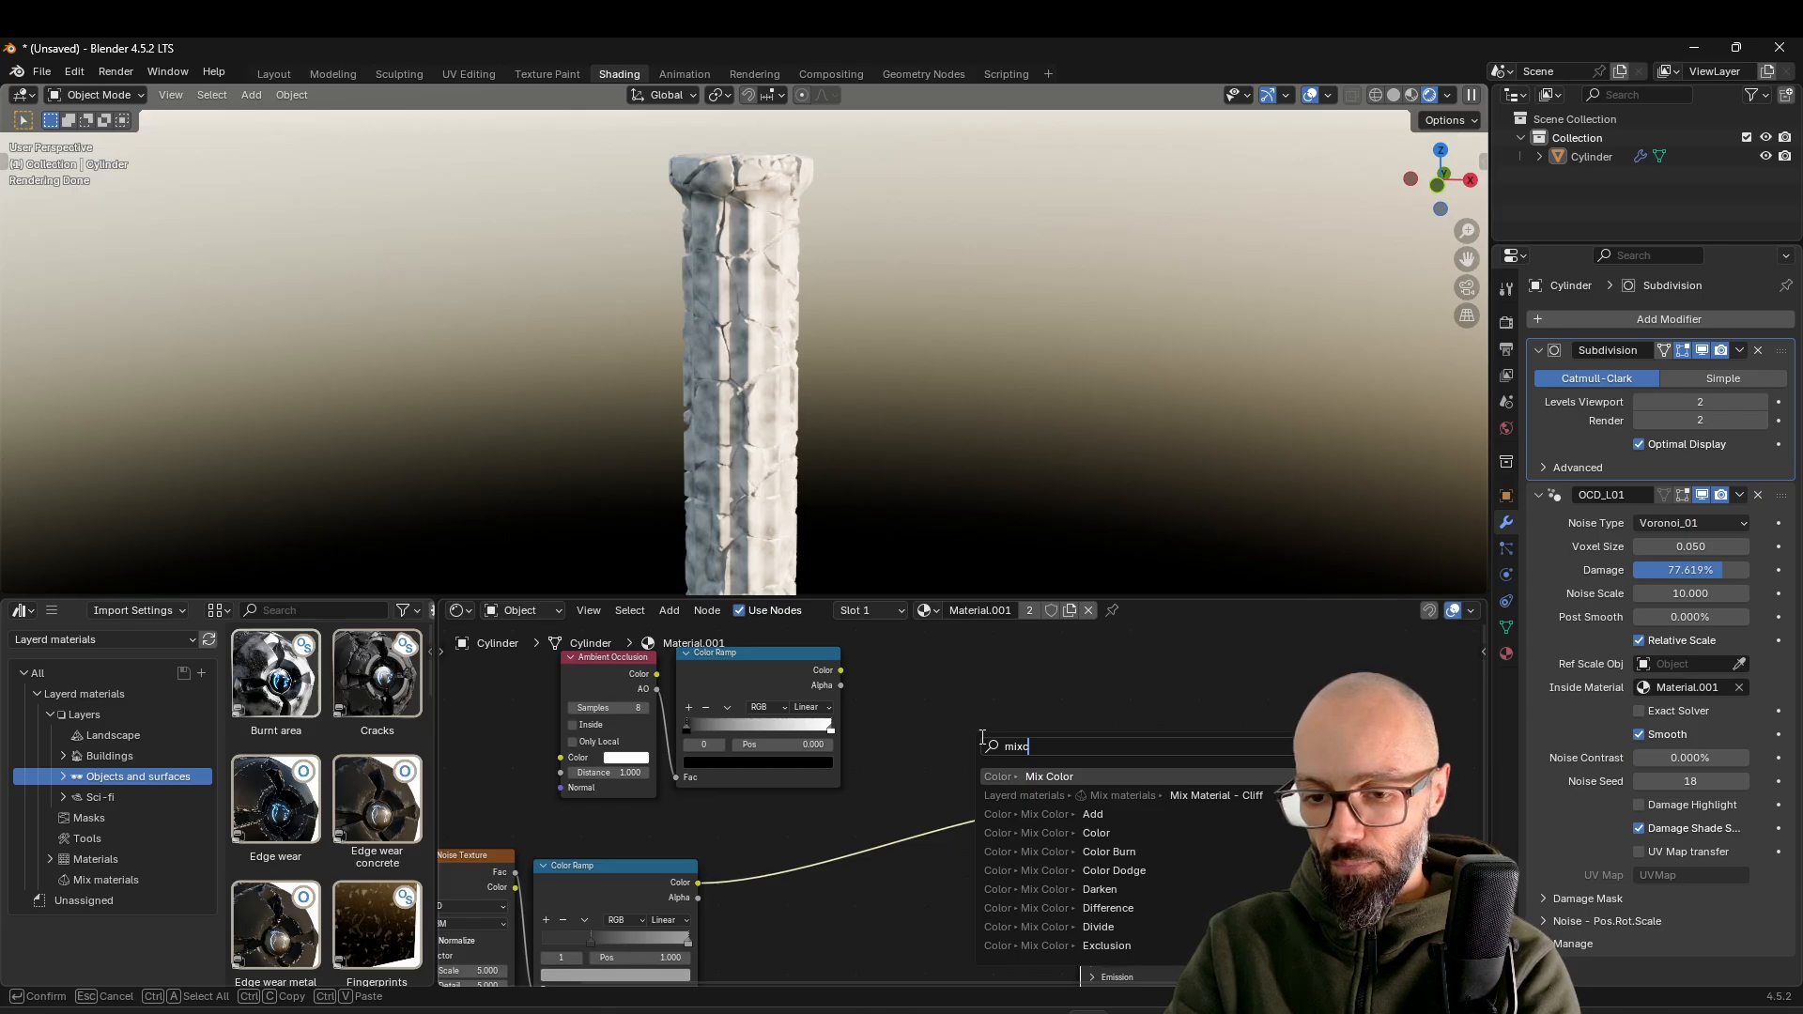
pyautogui.press('Return')
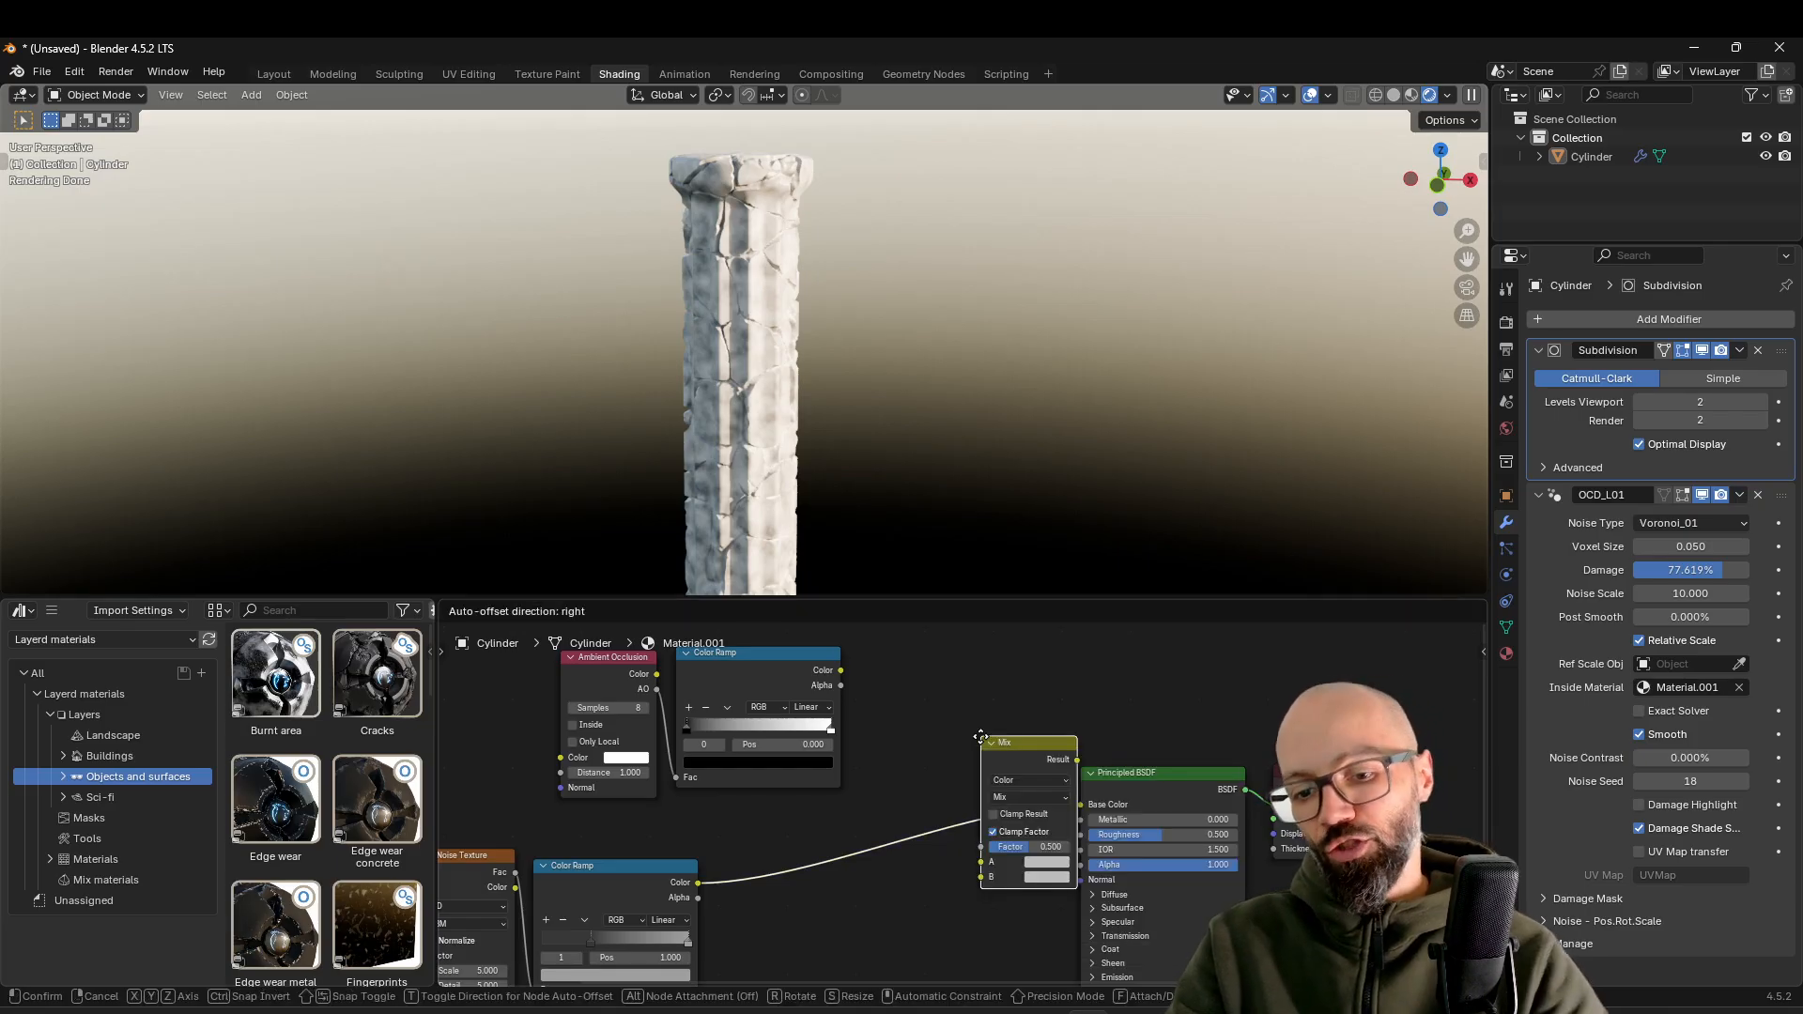
pyautogui.click(886, 670)
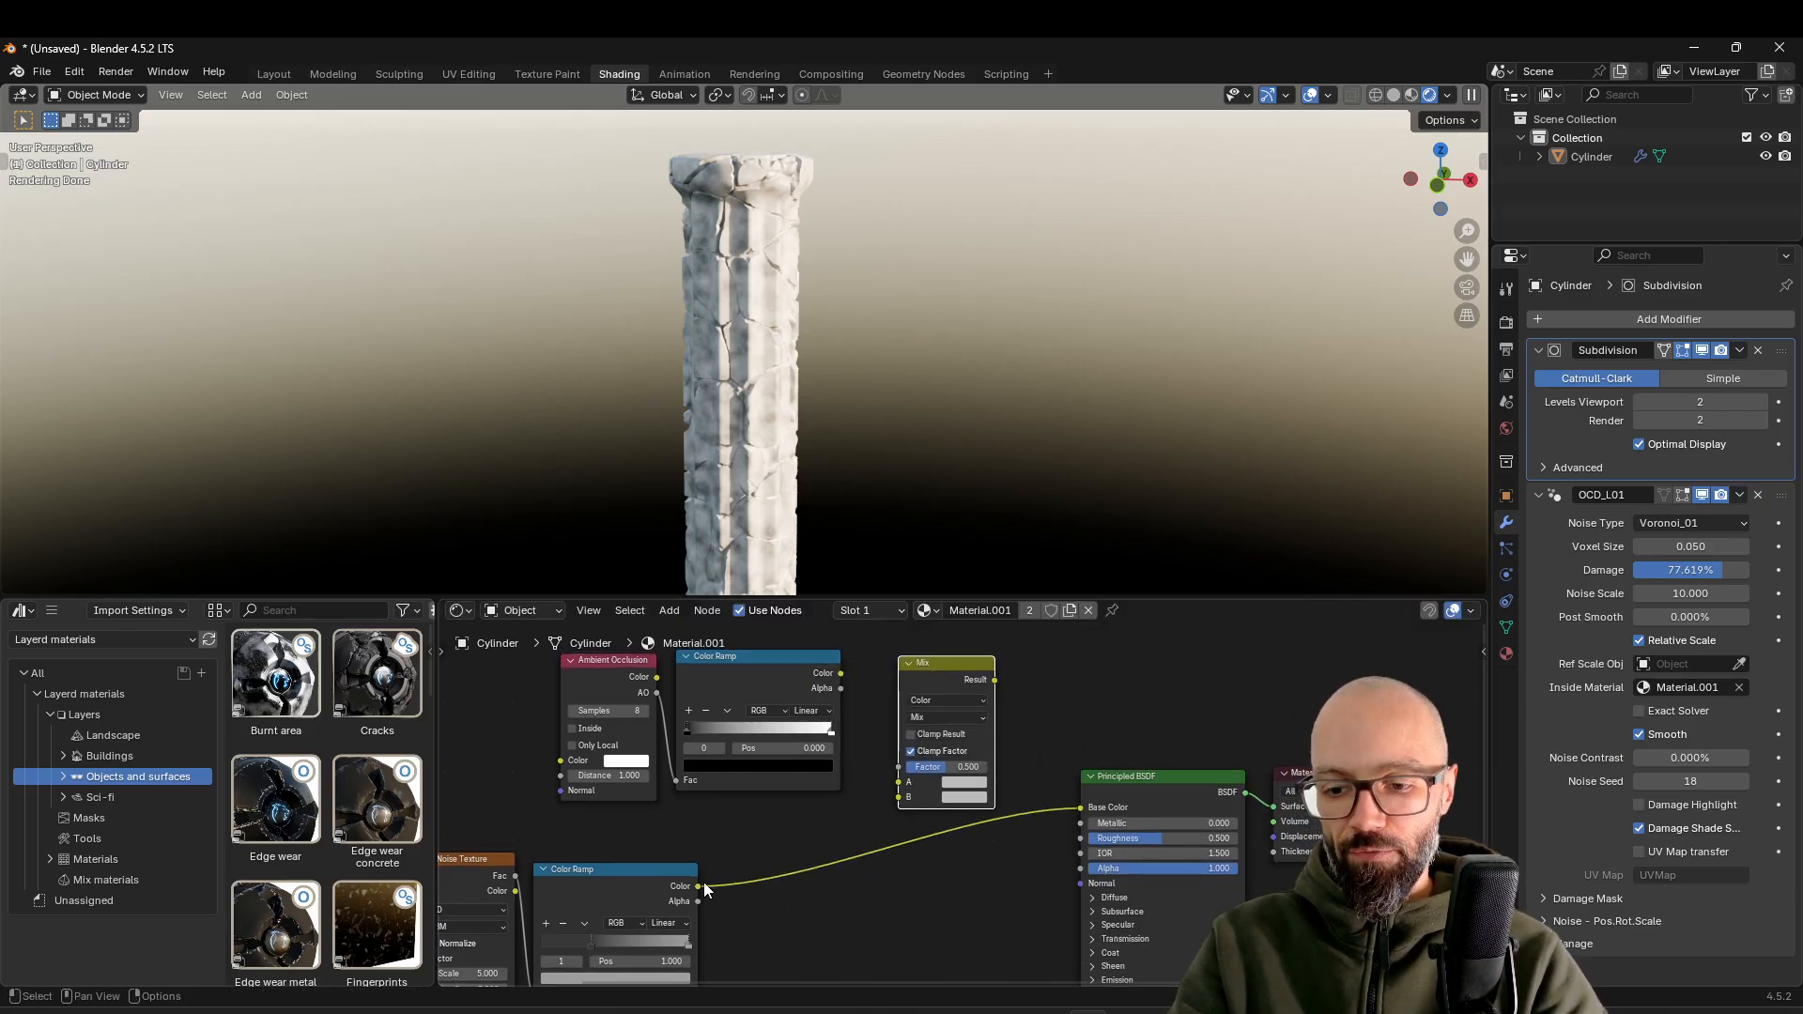
# Connect the occlusion ramp to the Mix node's A, the noise ramp to B, and the Result to Base Color
pyautogui.moveTo(697, 886); pyautogui.dragTo(900, 797)
pyautogui.moveTo(840, 673); pyautogui.dragTo(882, 676)
pyautogui.moveTo(906, 782); pyautogui.dragTo(903, 783)
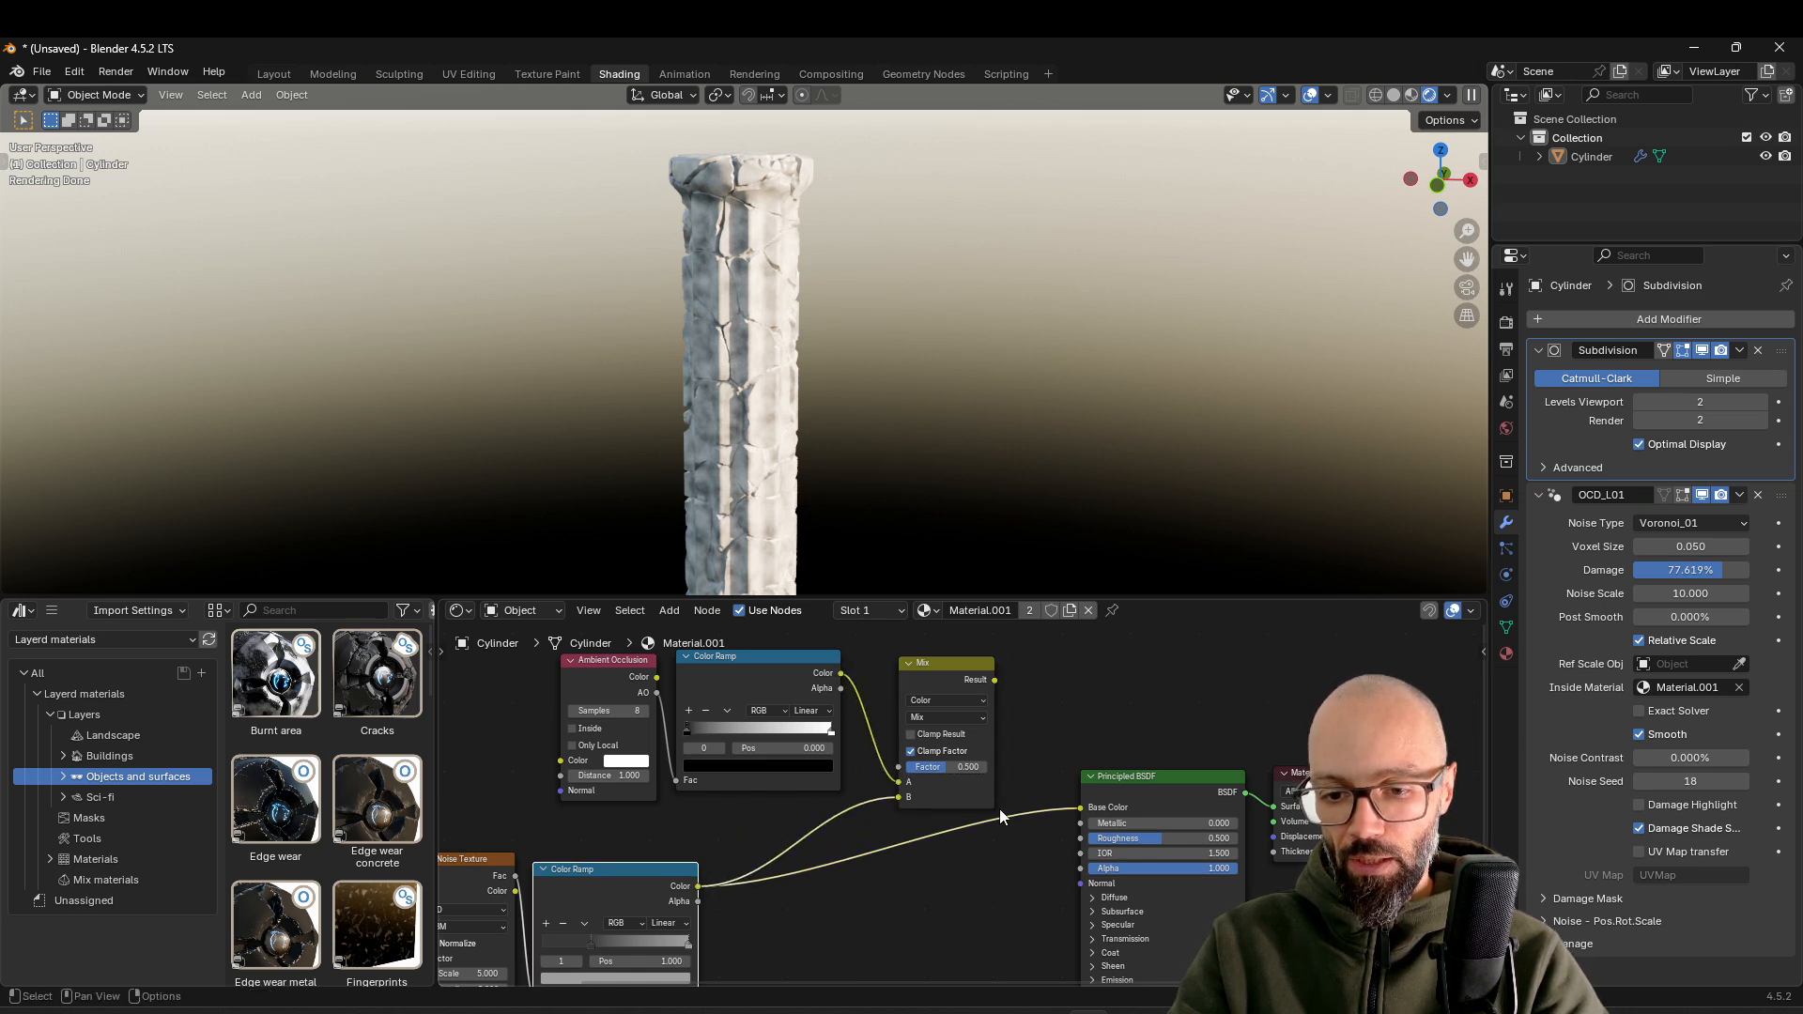
pyautogui.moveTo(995, 680); pyautogui.dragTo(1045, 680)
pyautogui.moveTo(1085, 810); pyautogui.dragTo(1085, 809)
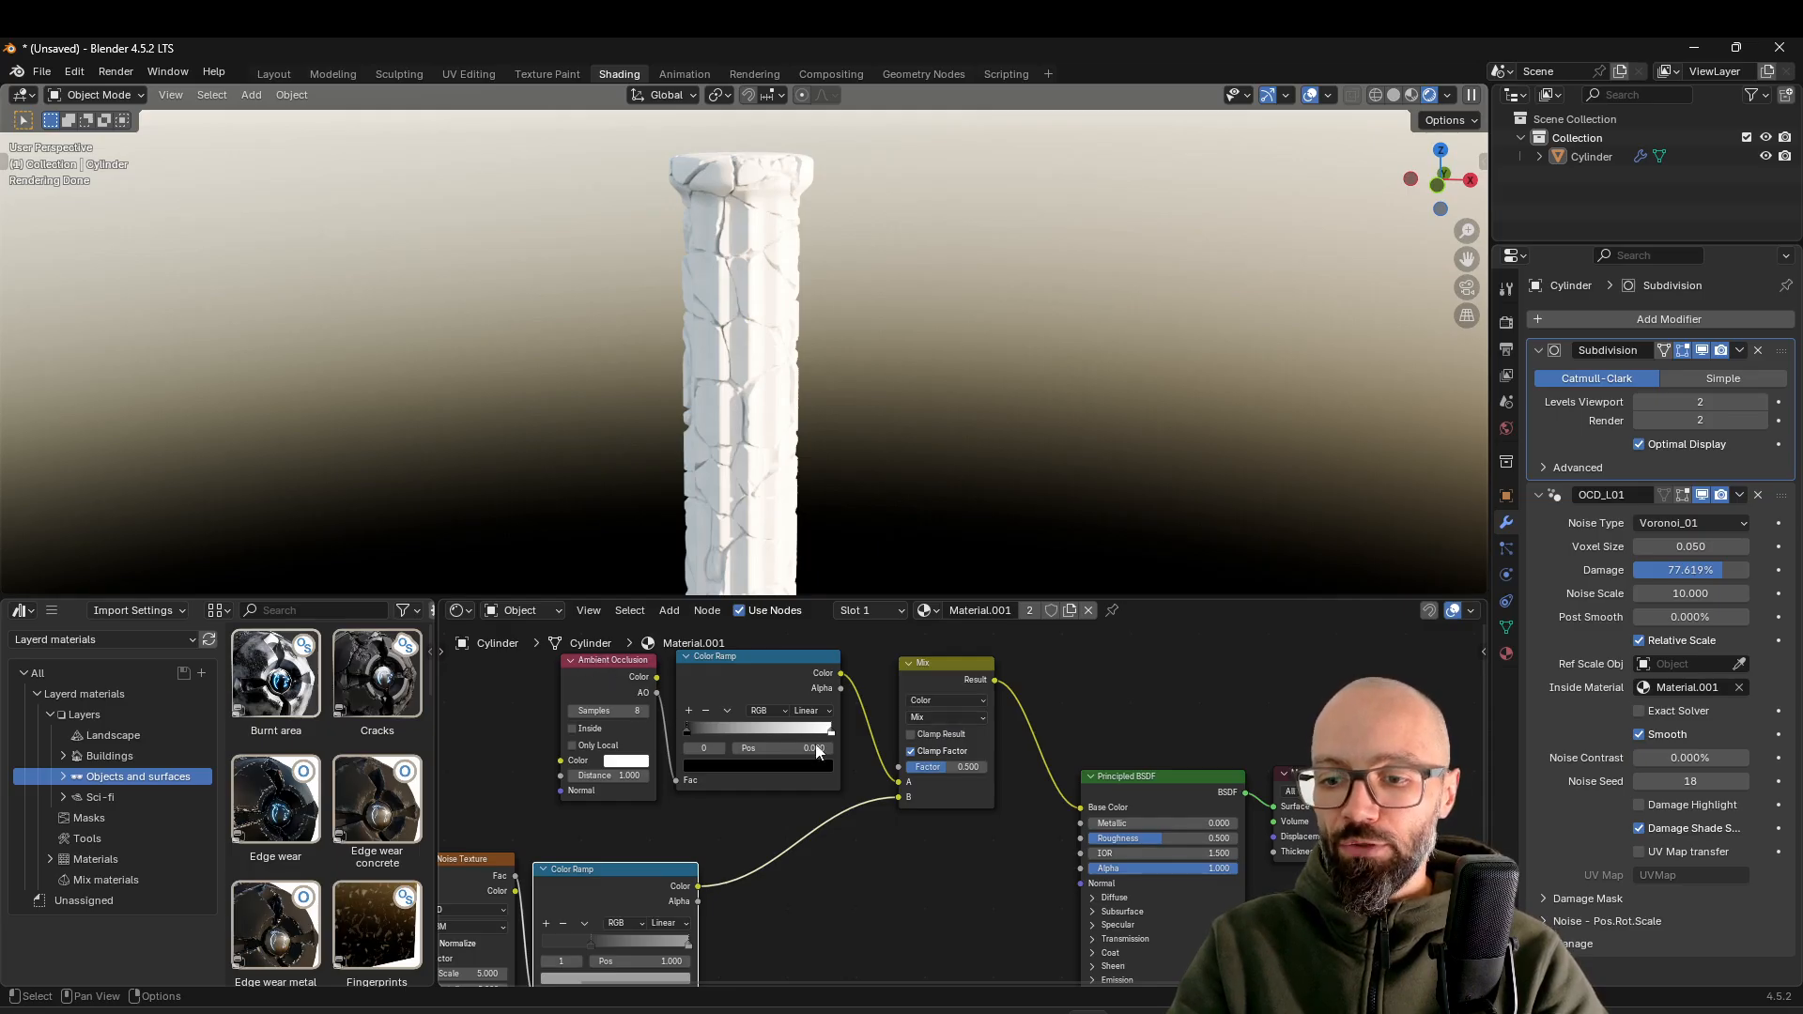
# Set the Mix node's blending mode to Multiply and swap its A and B inputs
pyautogui.click(926, 719)
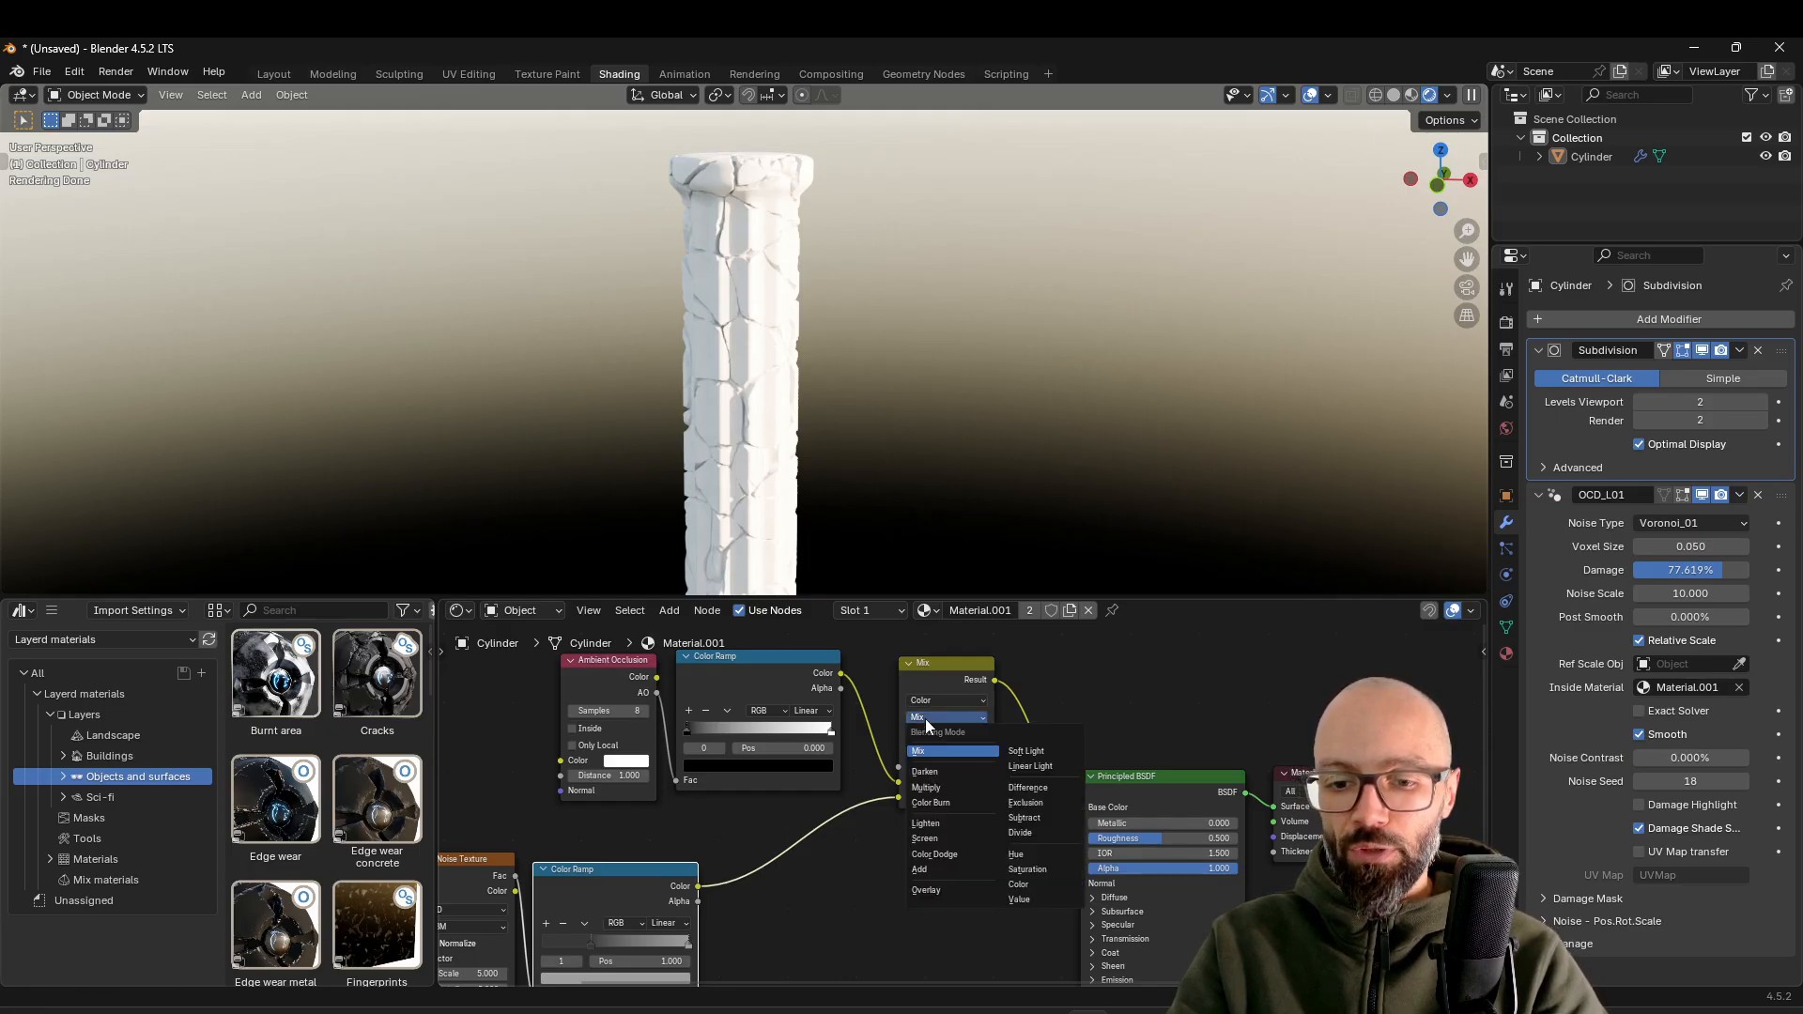
pyautogui.click(930, 772)
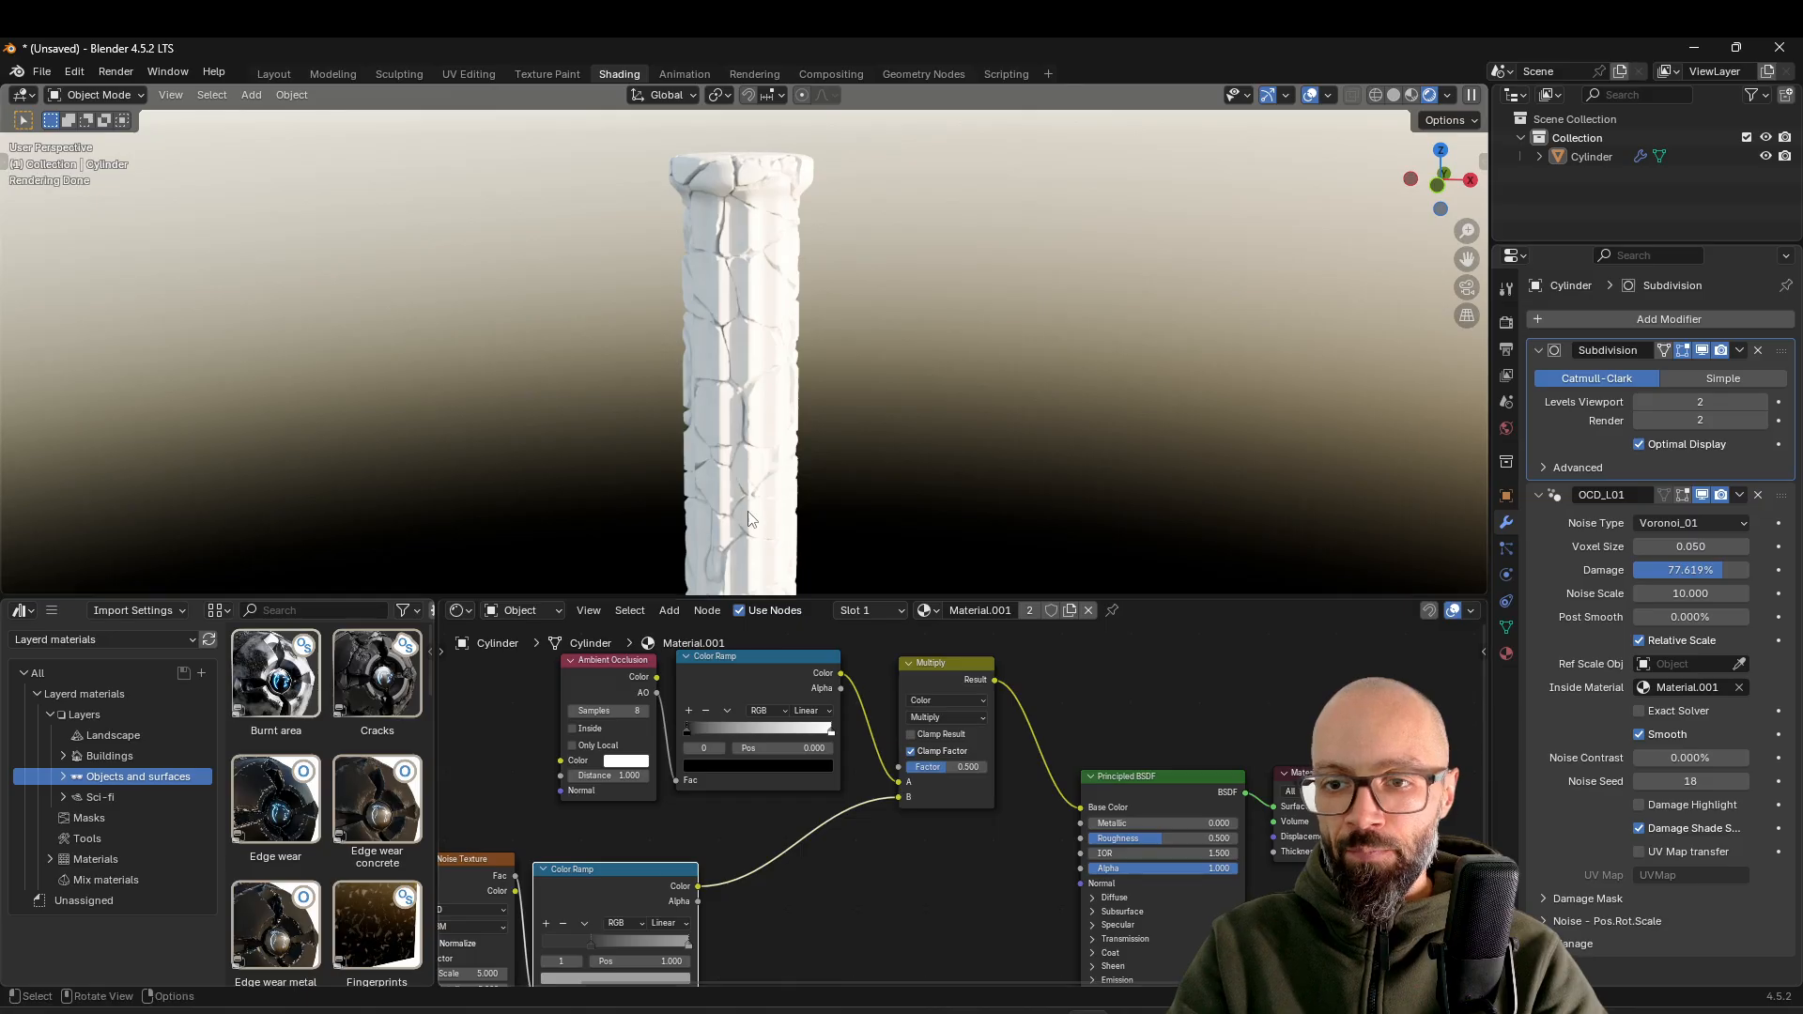
pyautogui.moveTo(899, 787)
pyautogui.mouseDown()
pyautogui.moveTo(878, 793)
pyautogui.moveTo(899, 813)
pyautogui.moveTo(899, 798)
pyautogui.mouseUp()
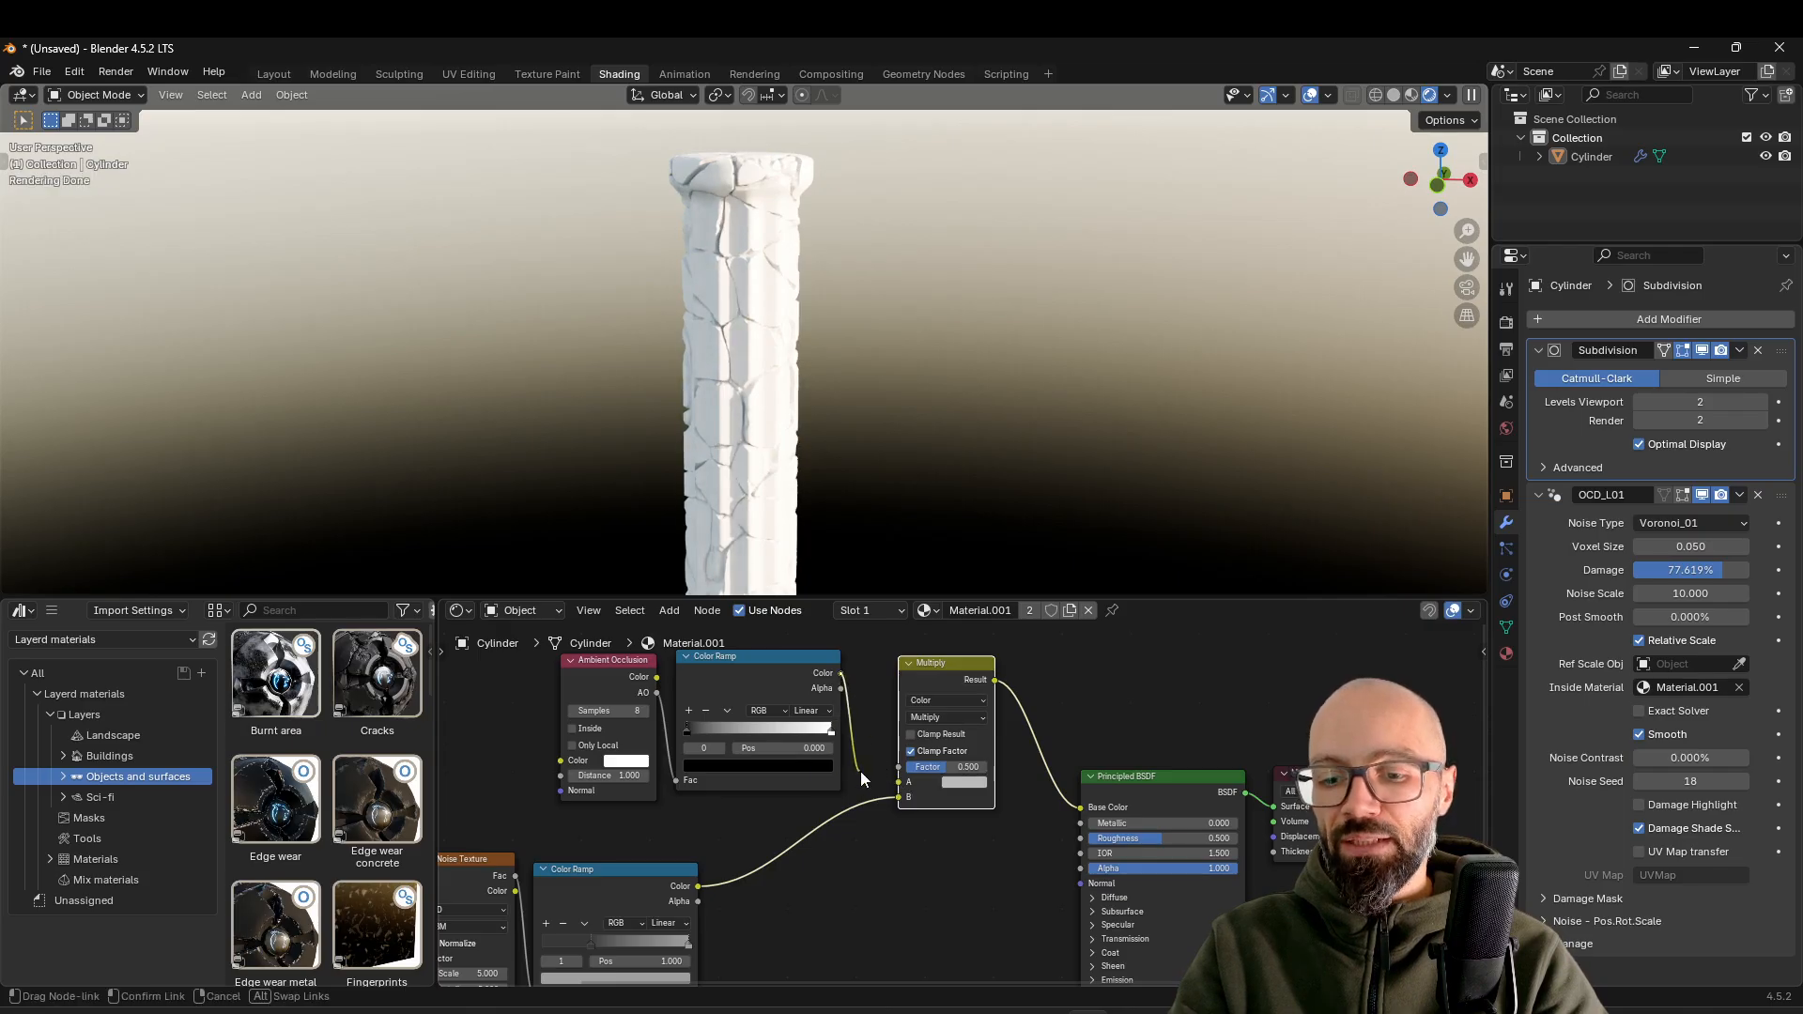
pyautogui.moveTo(865, 773); pyautogui.dragTo(908, 810)
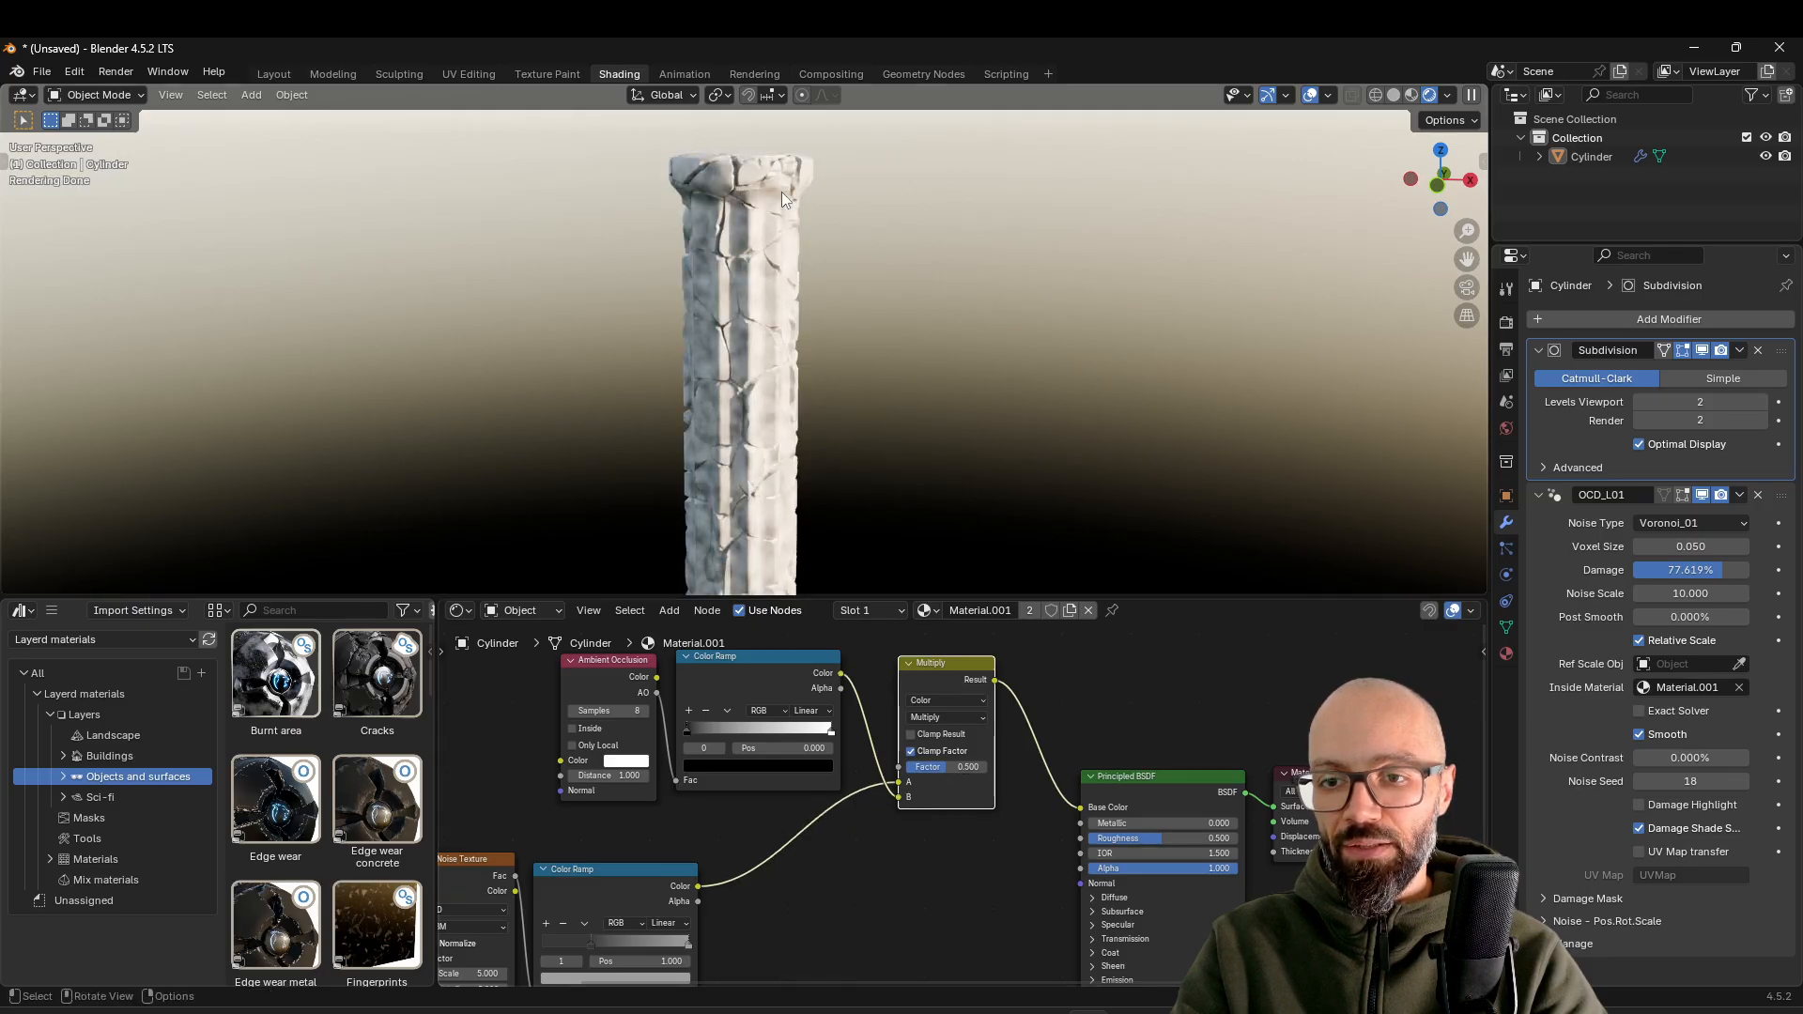
# Set the Multiply node's Factor to 0.8 and move the occlusion ramp's black stop to 0.882
pyautogui.scroll(5, 783, 244)
pyautogui.scroll(-3, 903, 447)
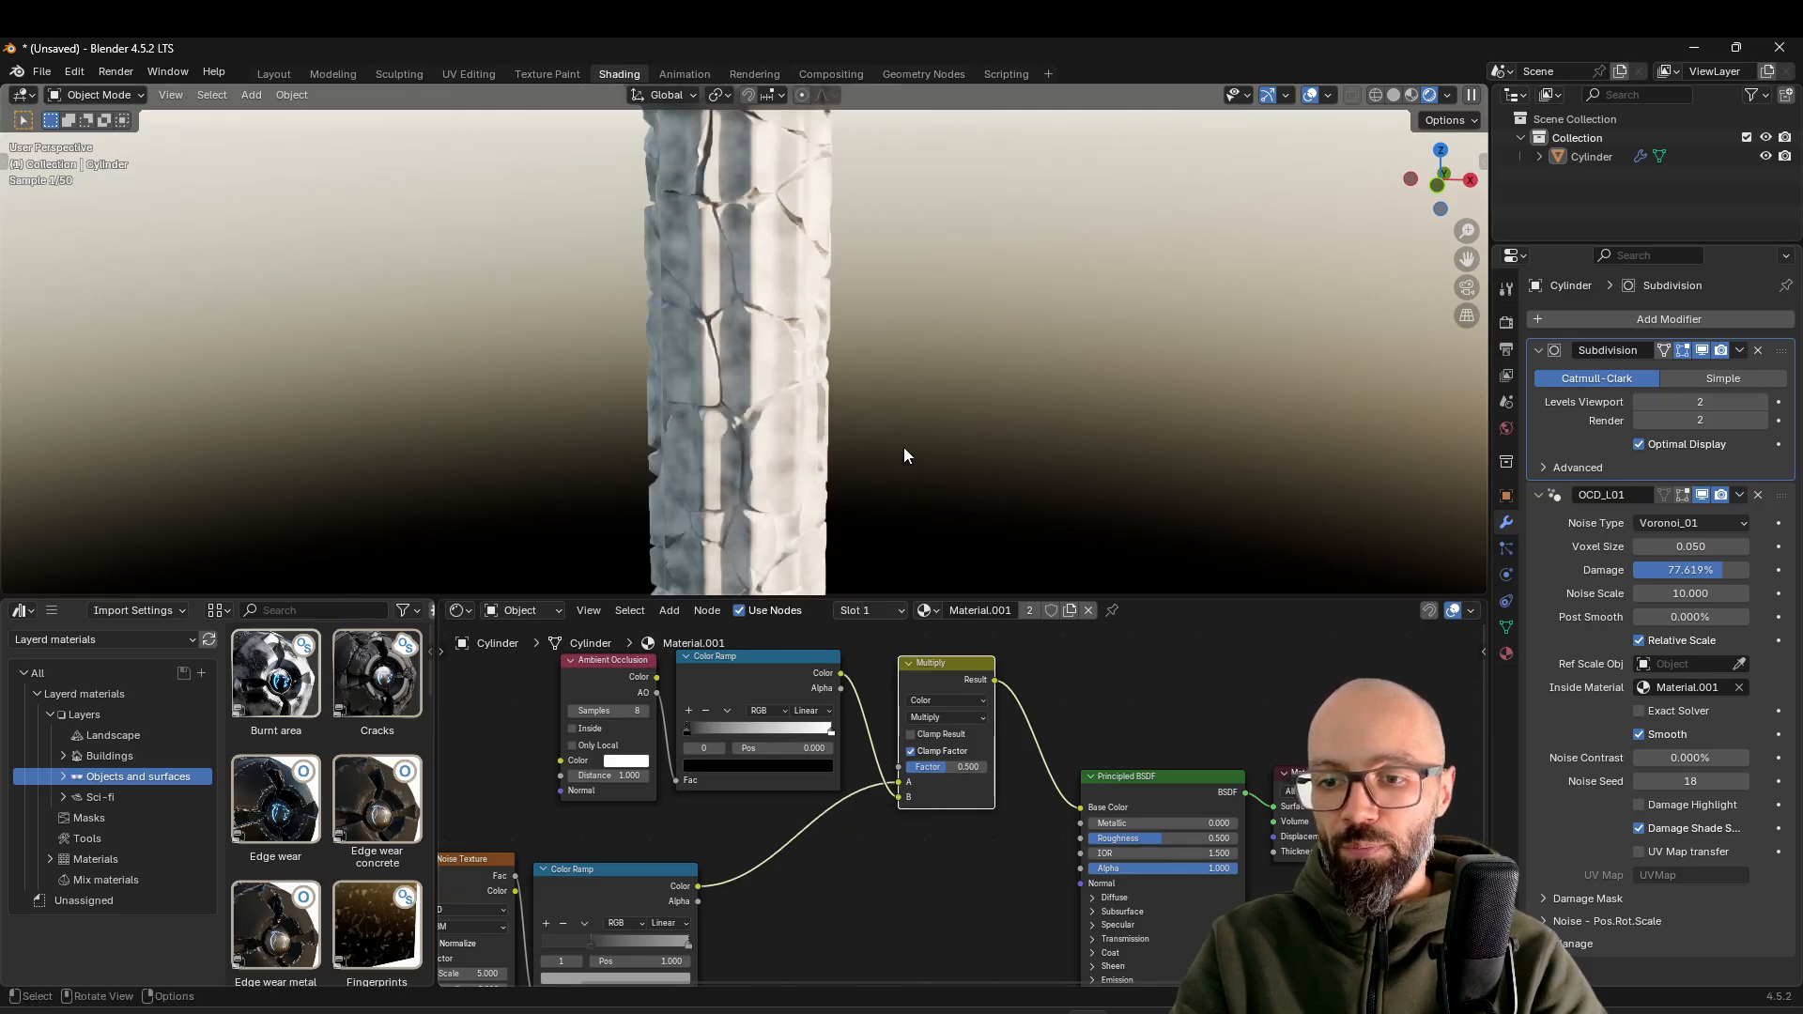
pyautogui.moveTo(949, 766); pyautogui.dragTo(971, 766)
pyautogui.scroll(-3, 887, 440)
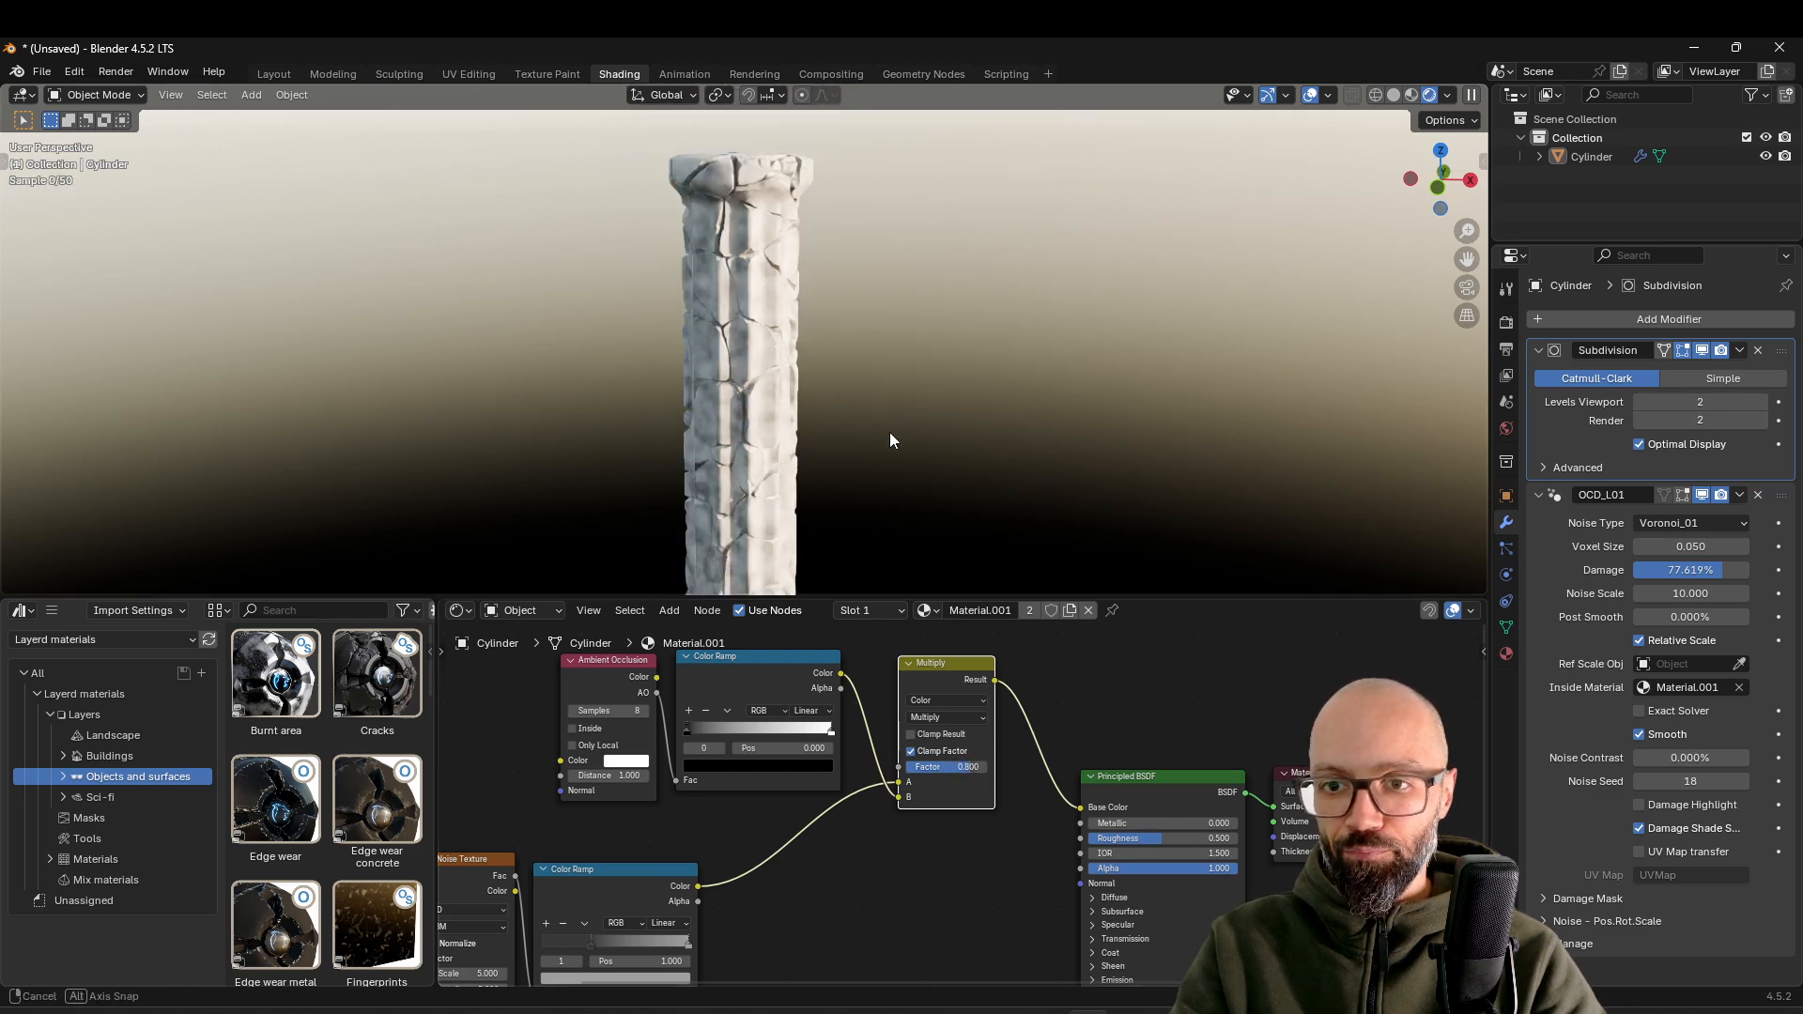
pyautogui.moveTo(805, 733); pyautogui.dragTo(843, 734)
pyautogui.moveTo(835, 564); pyautogui.dragTo(792, 410, button='middle')
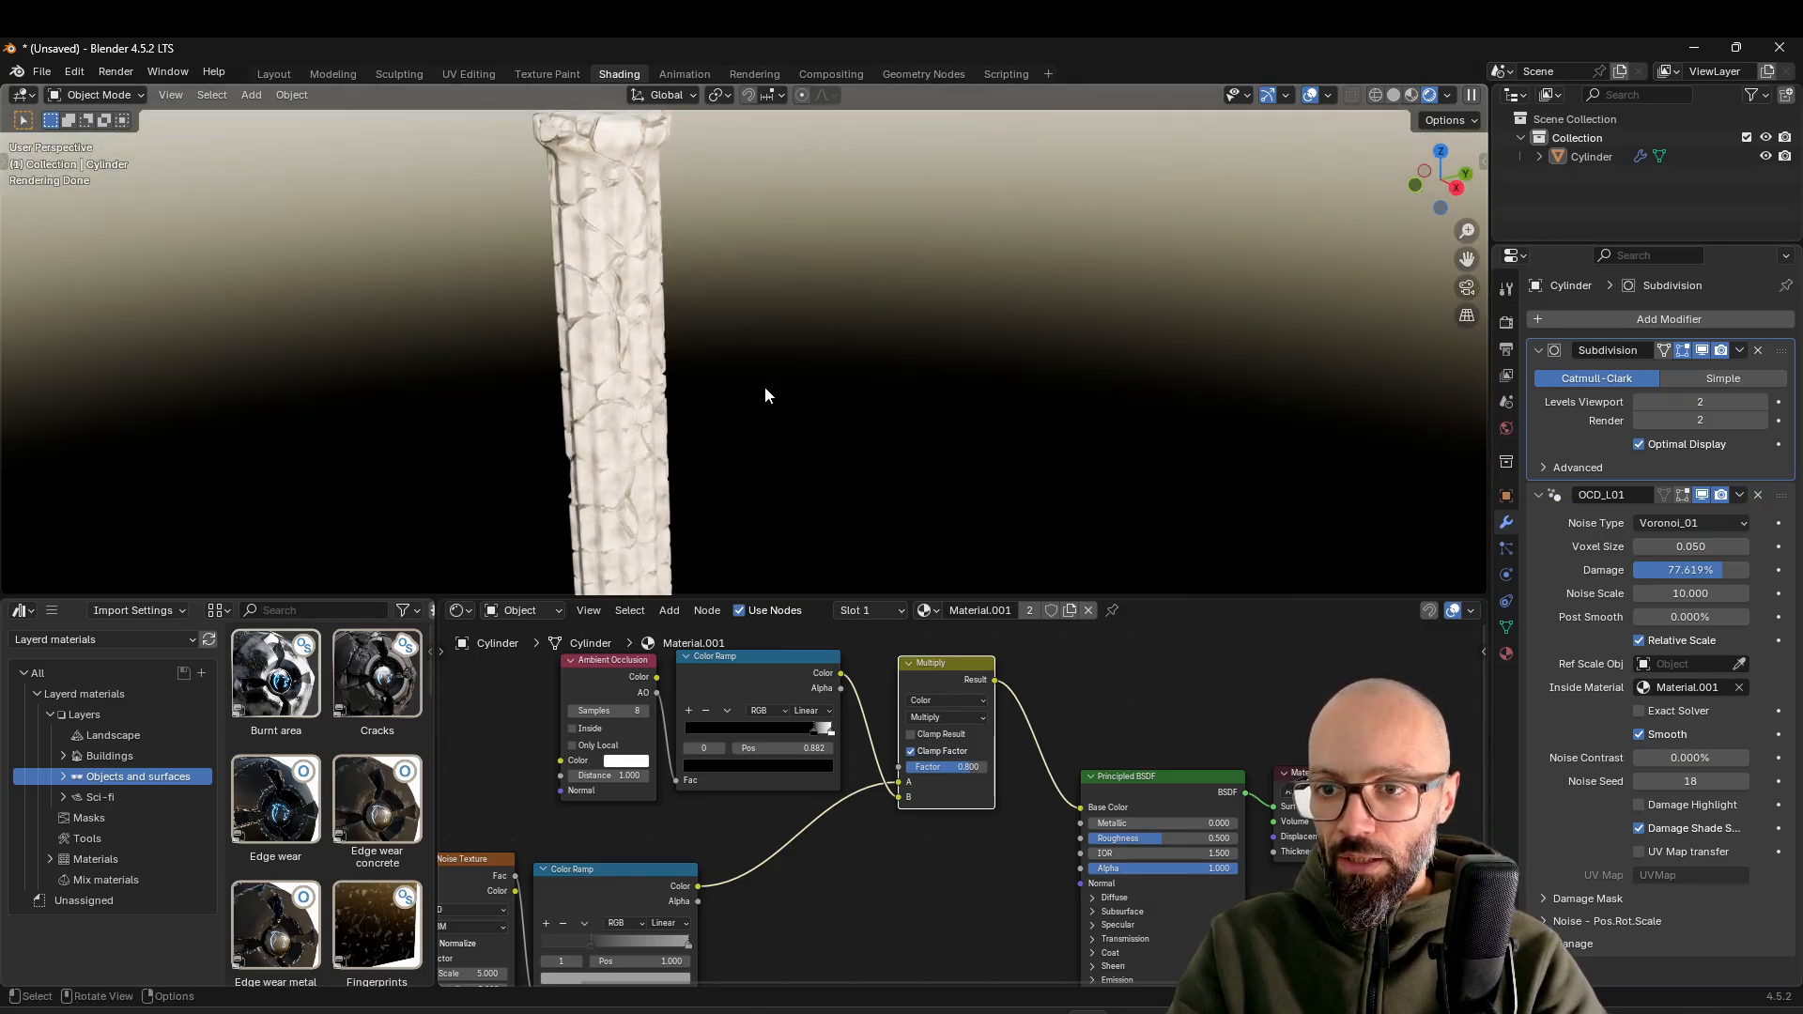
# Move the black stop of the ambient occlusion Color Ramp to position 0.977
pyautogui.scroll(6, 526, 318)
pyautogui.keyDown('shift'); pyautogui.moveTo(486, 317); pyautogui.dragTo(610, 322, button='middle'); pyautogui.keyUp('shift')
pyautogui.moveTo(804, 724)
pyautogui.mouseDown()
pyautogui.moveTo(729, 736)
pyautogui.moveTo(802, 742)
pyautogui.mouseUp()
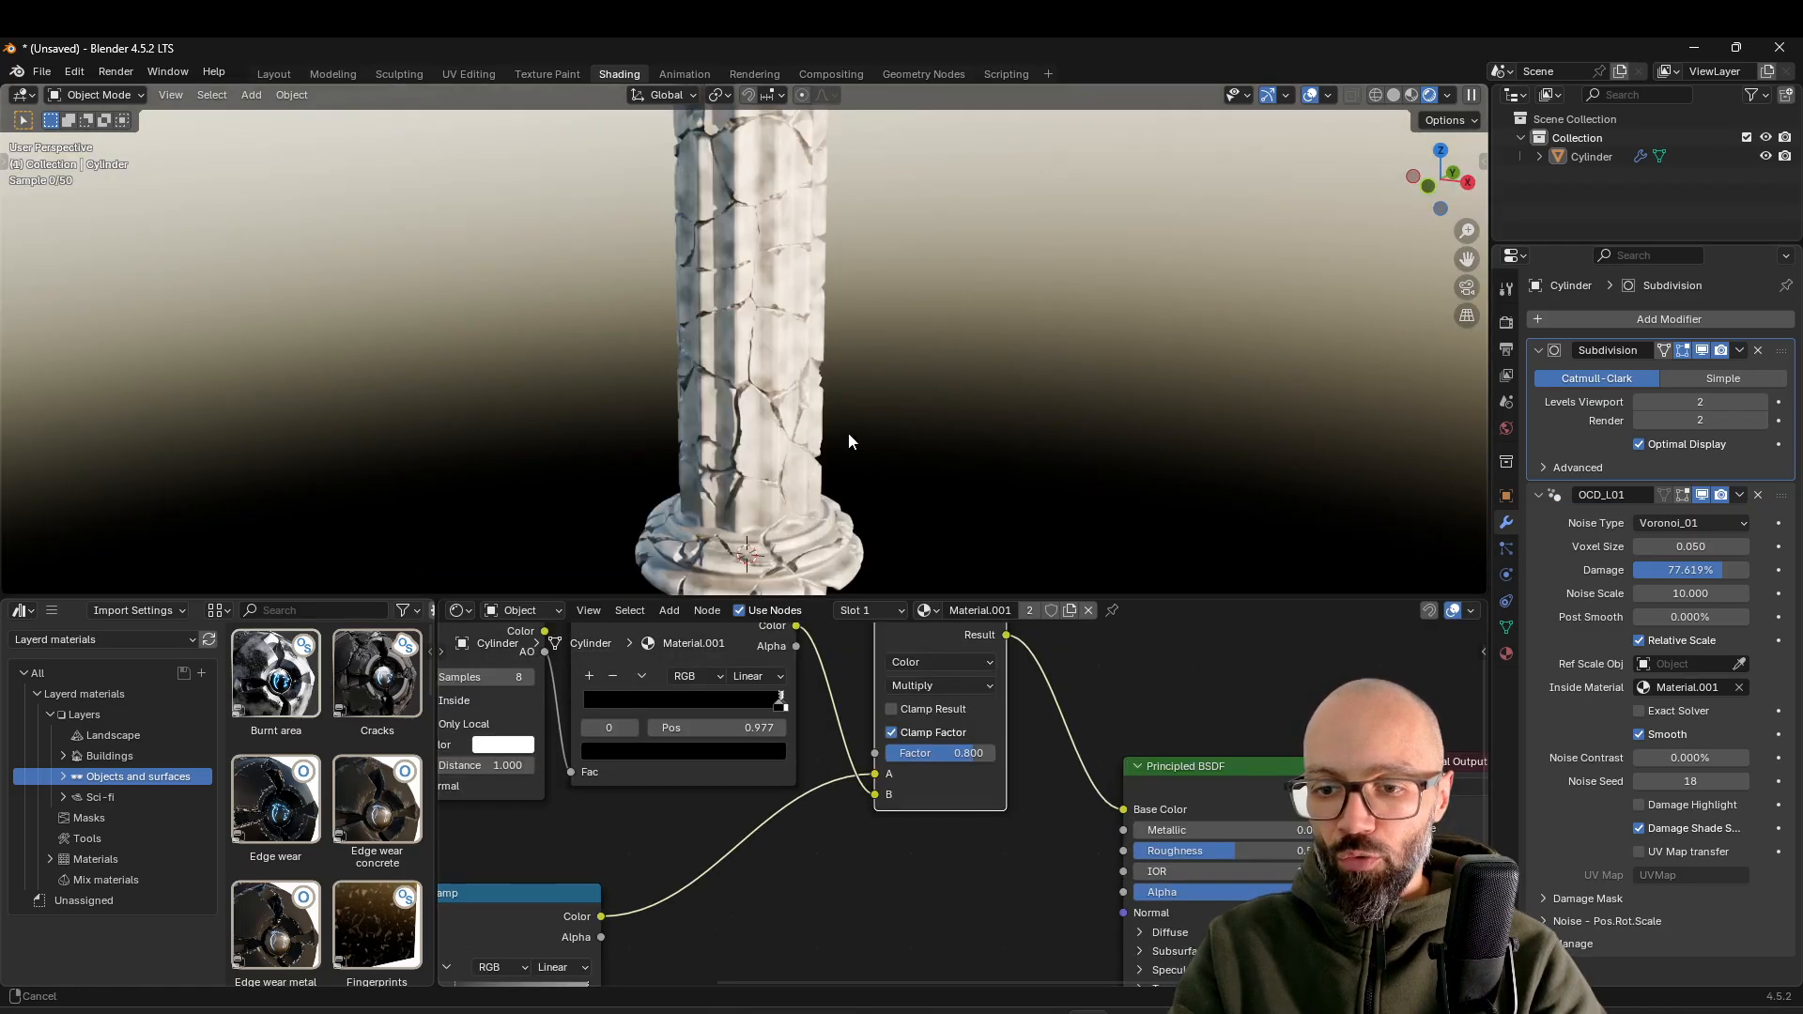
pyautogui.scroll(4, 849, 432)
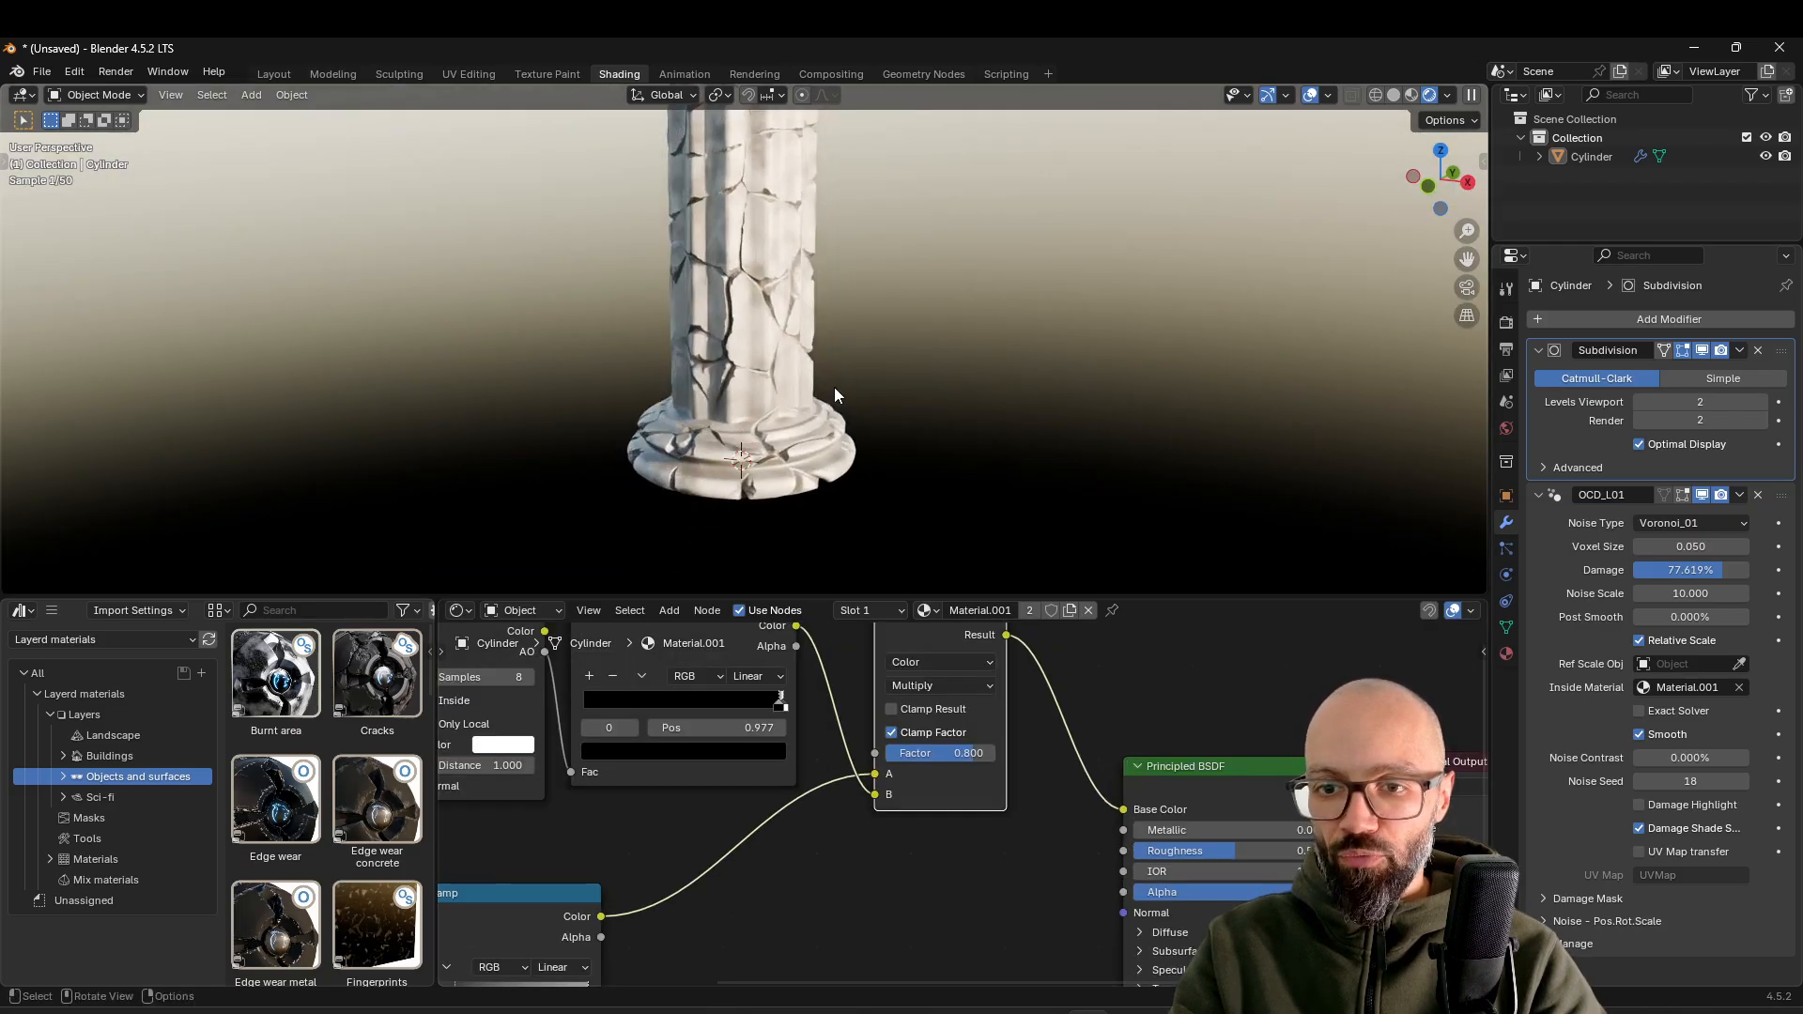
# Set the Ambient Occlusion node's Distance to 0.070 and the Multiply node's Factor to 1.000
pyautogui.moveTo(538, 745); pyautogui.dragTo(672, 789, button='middle')
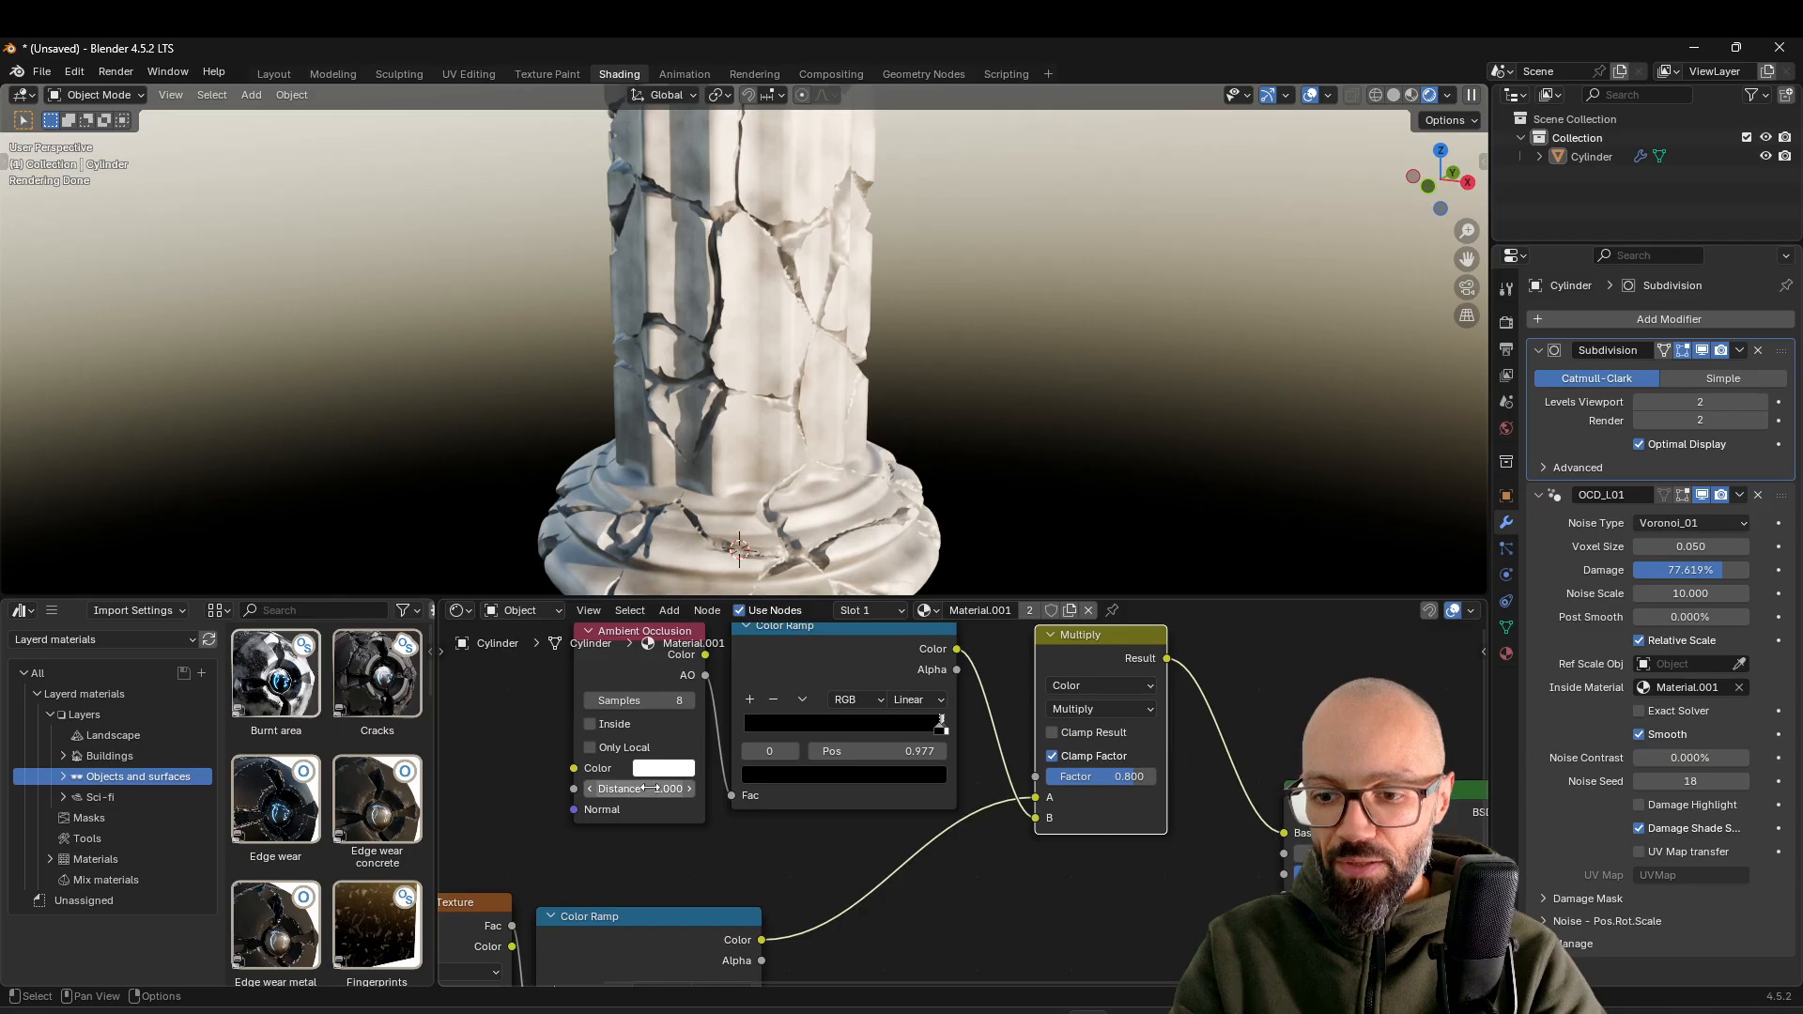
pyautogui.moveTo(668, 791)
pyautogui.mouseDown()
pyautogui.moveTo(597, 791)
pyautogui.moveTo(665, 795)
pyautogui.mouseUp()
pyautogui.moveTo(1114, 778); pyautogui.dragTo(1162, 777)
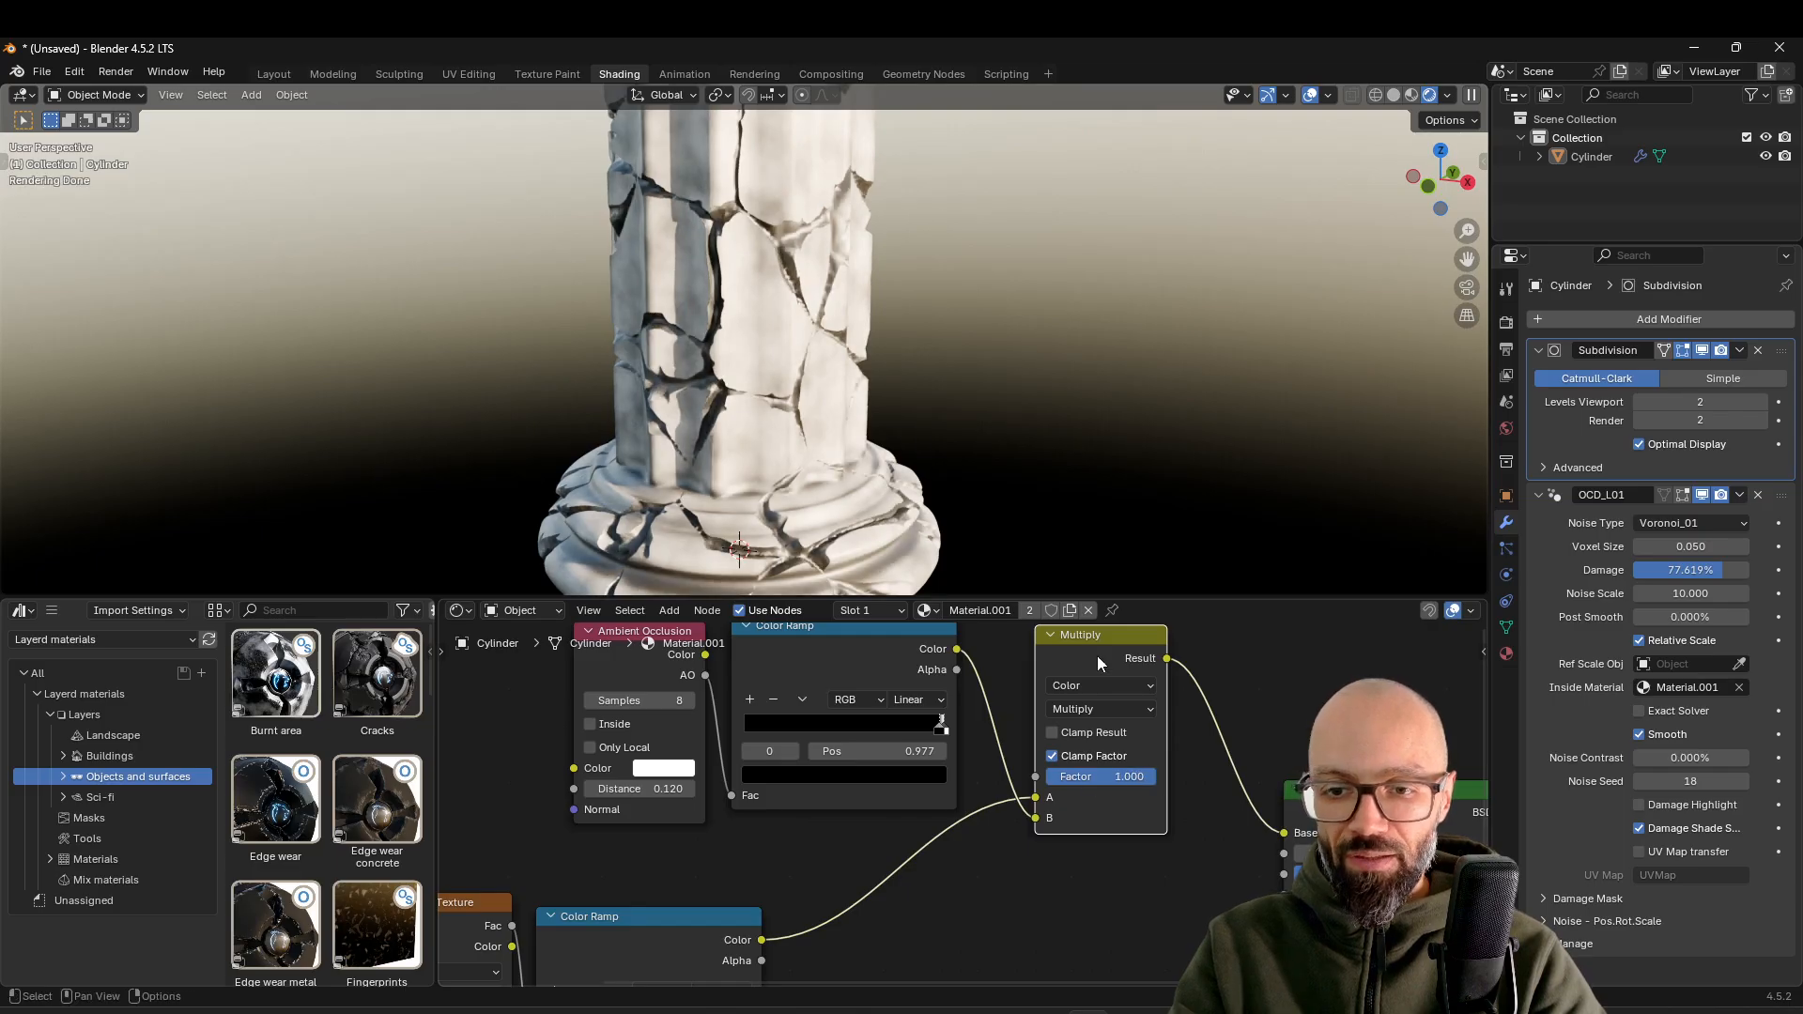
pyautogui.moveTo(668, 789); pyautogui.dragTo(635, 789)
# Check the cracks along the column and move the occlusion ramp's black stop to position 0.800
pyautogui.moveTo(774, 393); pyautogui.dragTo(860, 426, button='middle')
pyautogui.scroll(-3, 718, 464)
pyautogui.scroll(-2, 856, 418)
pyautogui.keyDown('shift'); pyautogui.moveTo(847, 354); pyautogui.dragTo(879, 594, button='middle'); pyautogui.keyUp('shift')
pyautogui.scroll(-3, 850, 423)
pyautogui.moveTo(845, 424); pyautogui.dragTo(740, 405, button='middle')
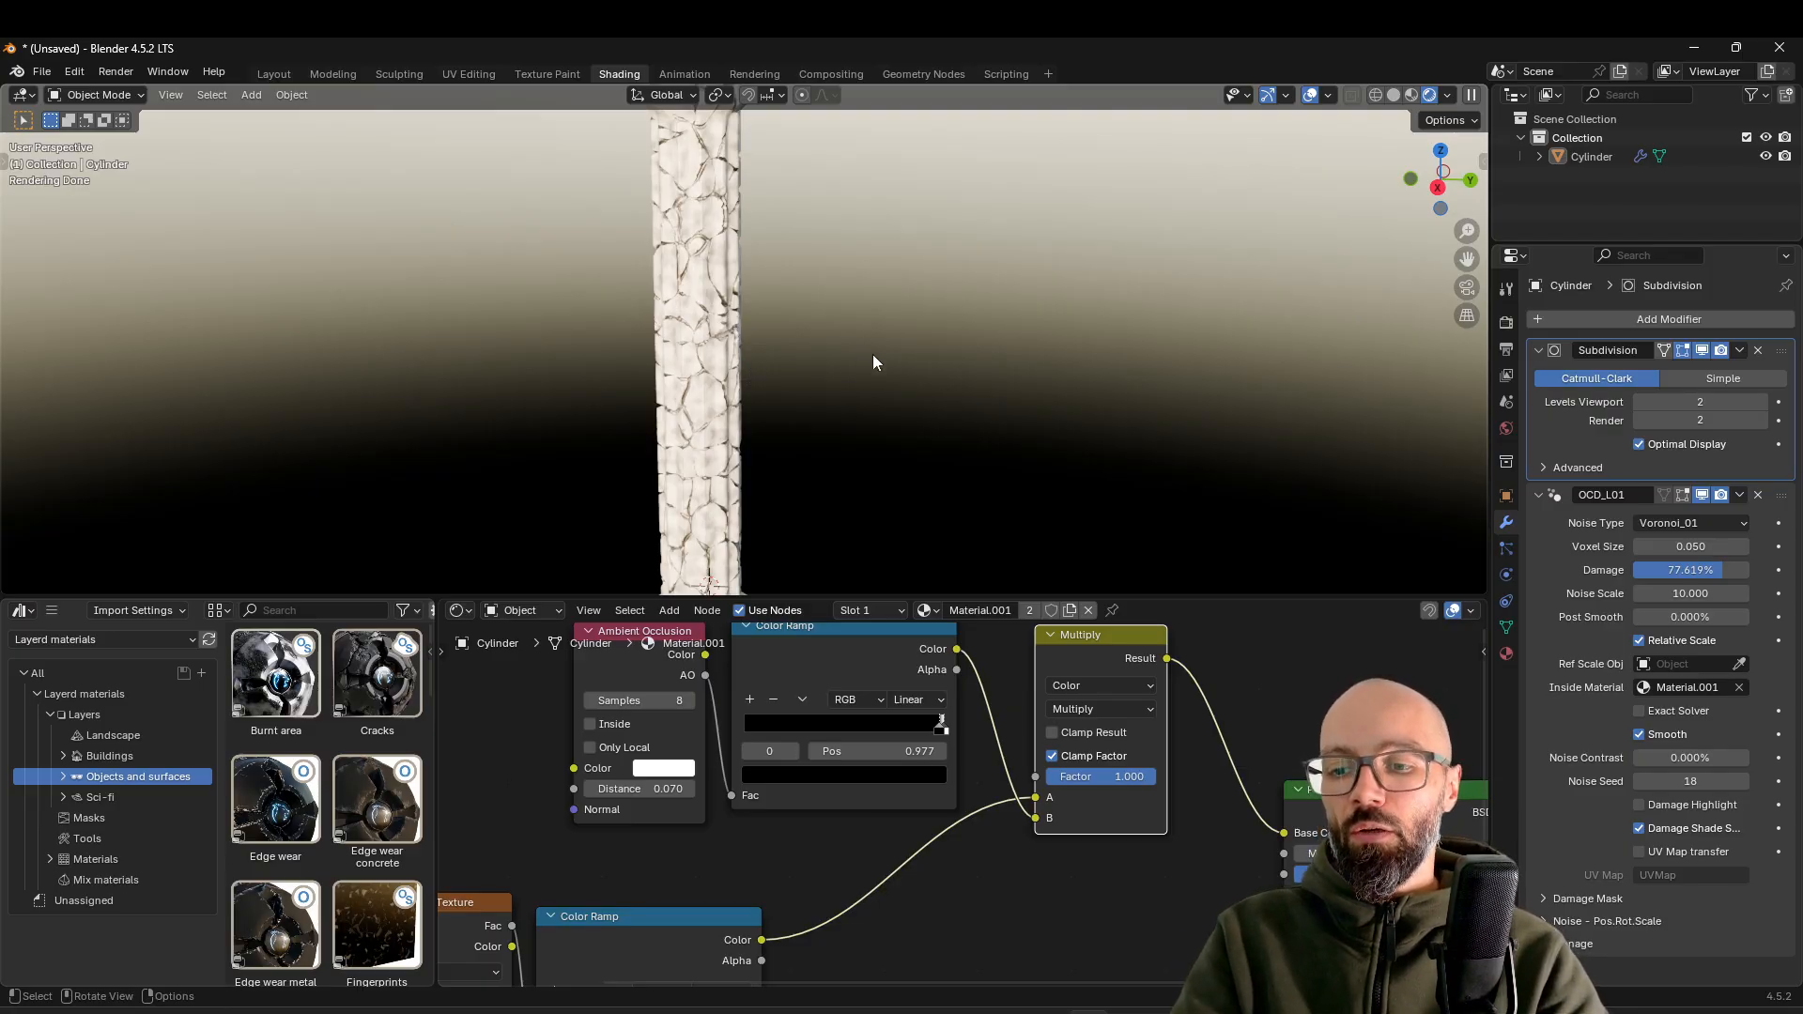
pyautogui.scroll(-3, 909, 353)
pyautogui.moveTo(947, 353)
pyautogui.mouseDown(button='middle')
pyautogui.moveTo(1039, 357)
pyautogui.moveTo(976, 353)
pyautogui.mouseUp(button='middle')
pyautogui.moveTo(941, 725); pyautogui.dragTo(881, 738)
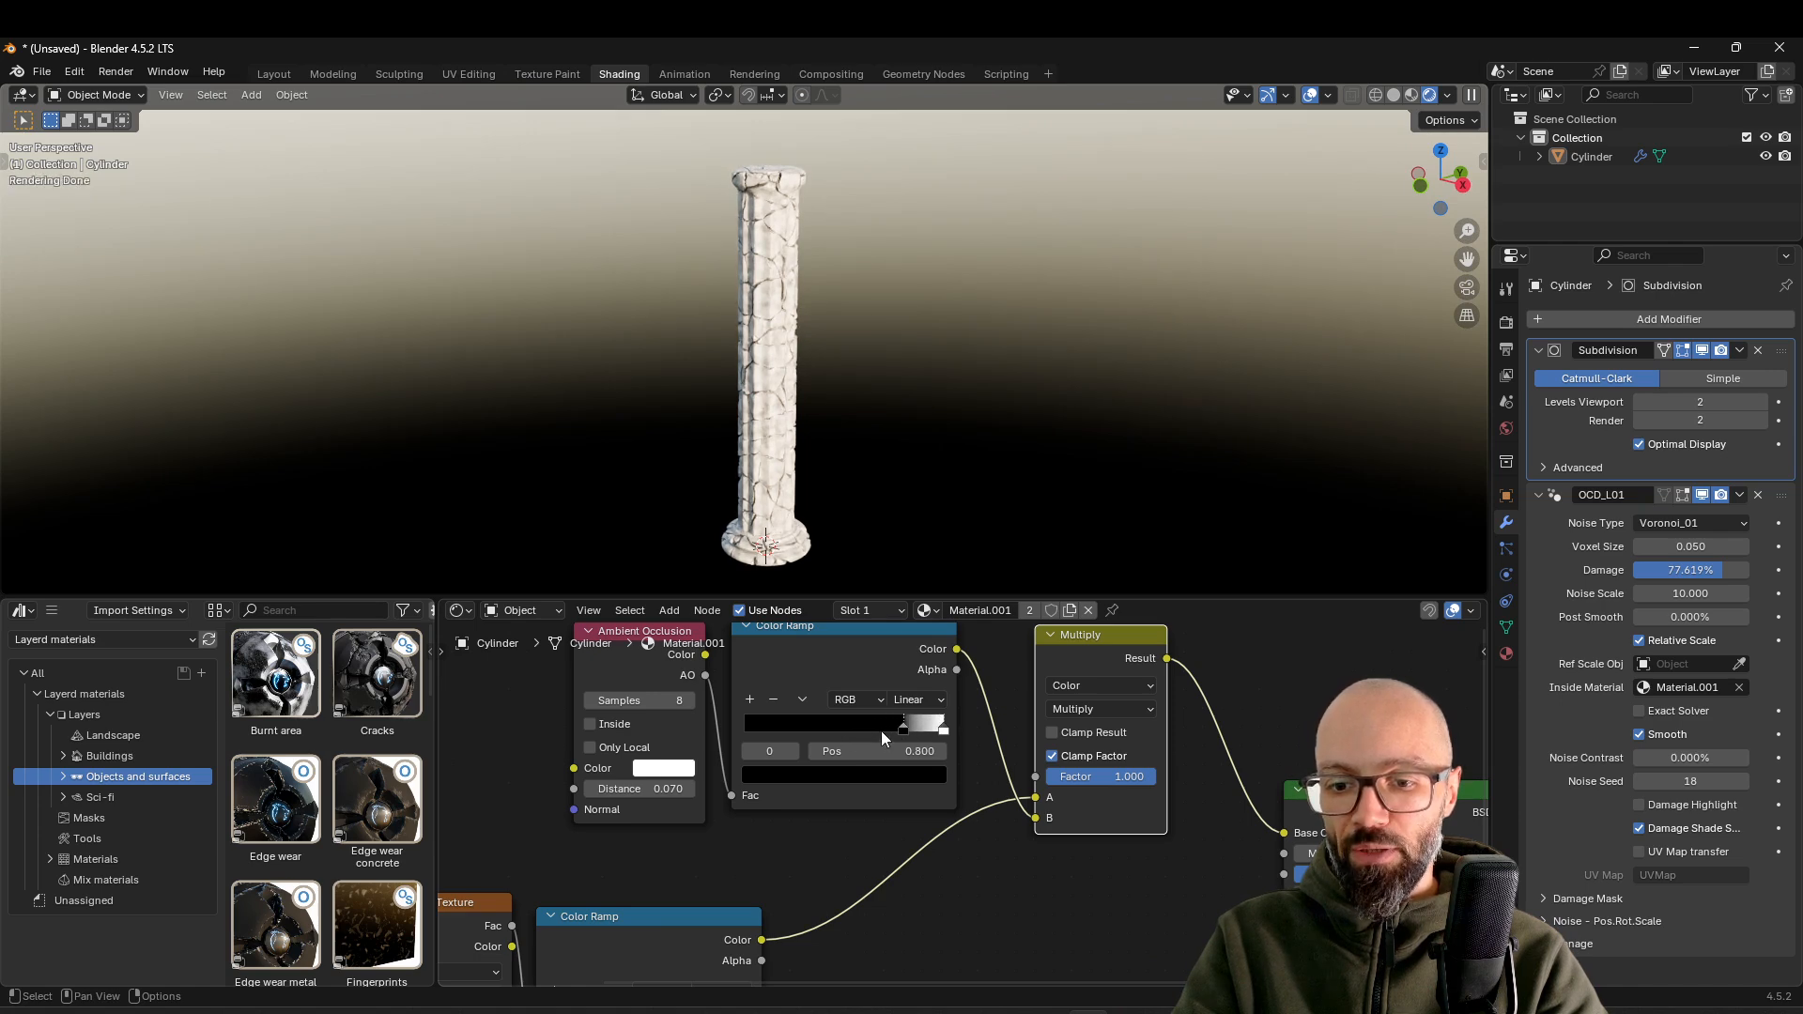
# Set the Principled BSDF's Roughness to 1.000 and check the column's surface up close and as a whole
pyautogui.scroll(3, 813, 373)
pyautogui.scroll(4, 814, 373)
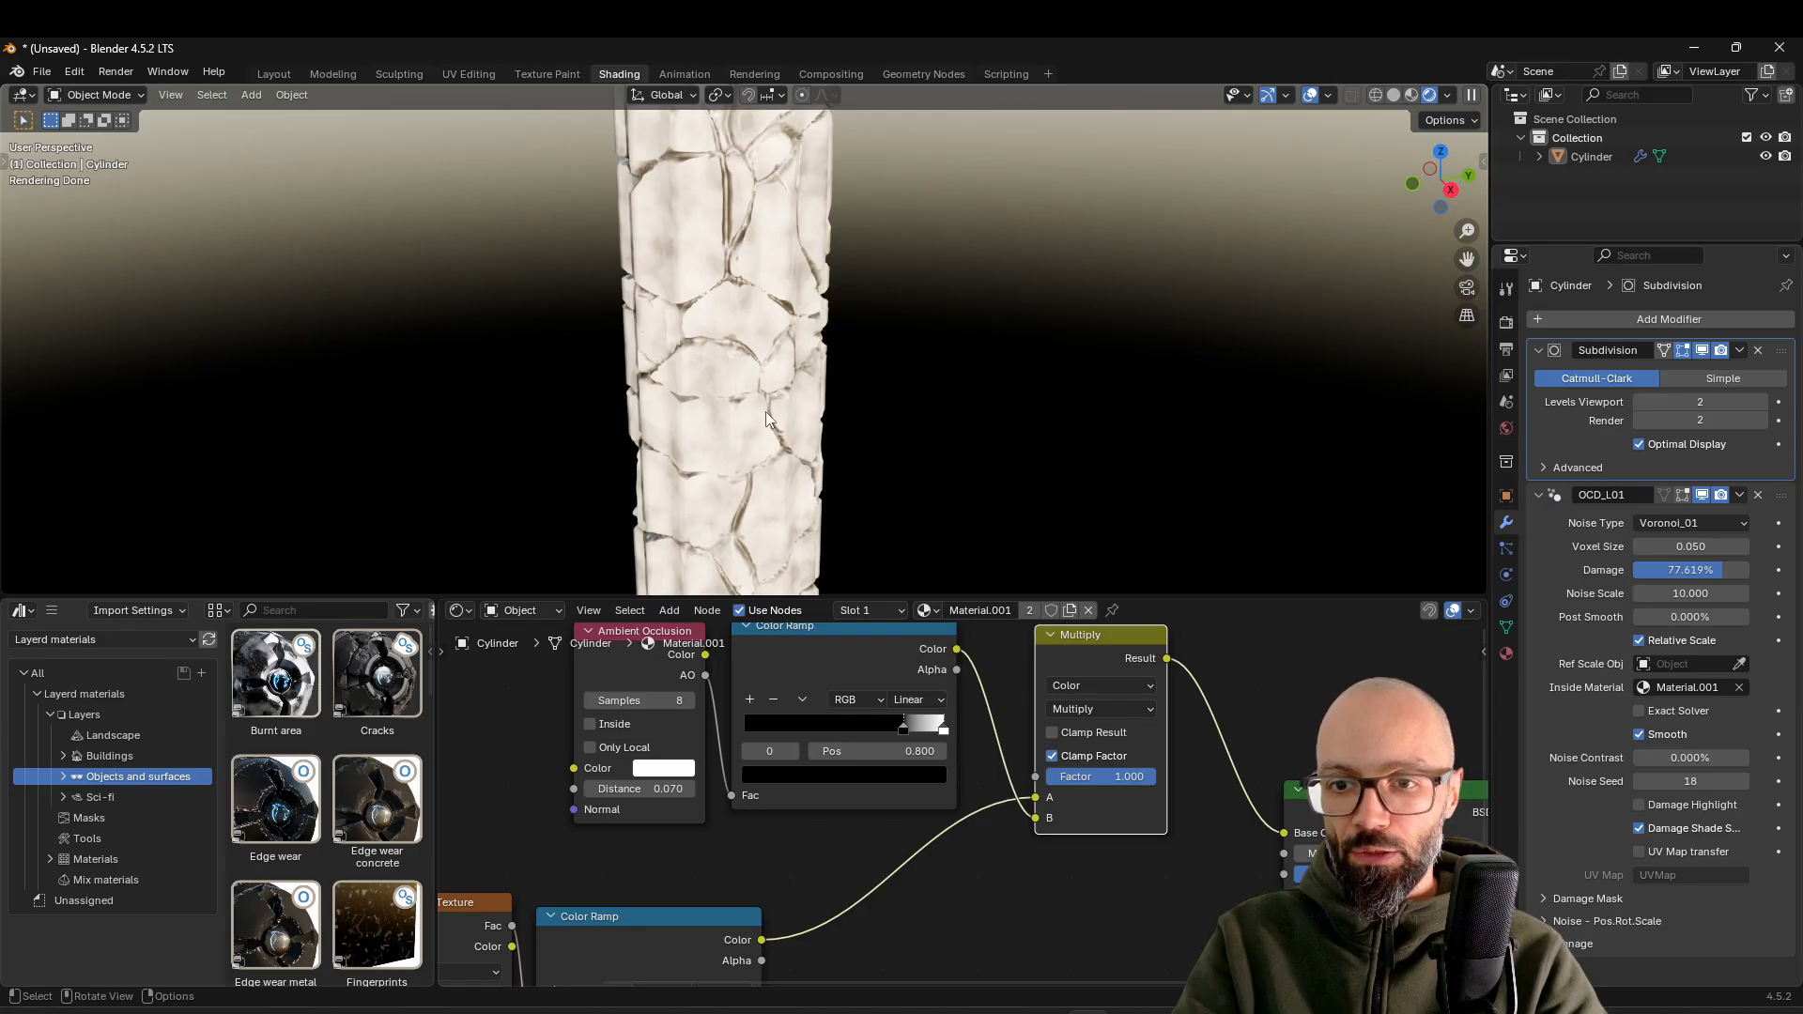
pyautogui.scroll(-6, 862, 435)
pyautogui.moveTo(864, 437); pyautogui.dragTo(837, 392, button='middle')
pyautogui.scroll(2, 836, 393)
pyautogui.moveTo(1285, 861); pyautogui.dragTo(917, 792, button='middle')
pyautogui.moveTo(988, 802); pyautogui.dragTo(1125, 796)
pyautogui.scroll(6, 789, 440)
pyautogui.moveTo(787, 435)
pyautogui.mouseDown(button='middle')
pyautogui.moveTo(811, 408)
pyautogui.moveTo(775, 432)
pyautogui.mouseUp(button='middle')
pyautogui.moveTo(674, 496); pyautogui.dragTo(799, 510, button='middle')
pyautogui.scroll(-6, 902, 449)
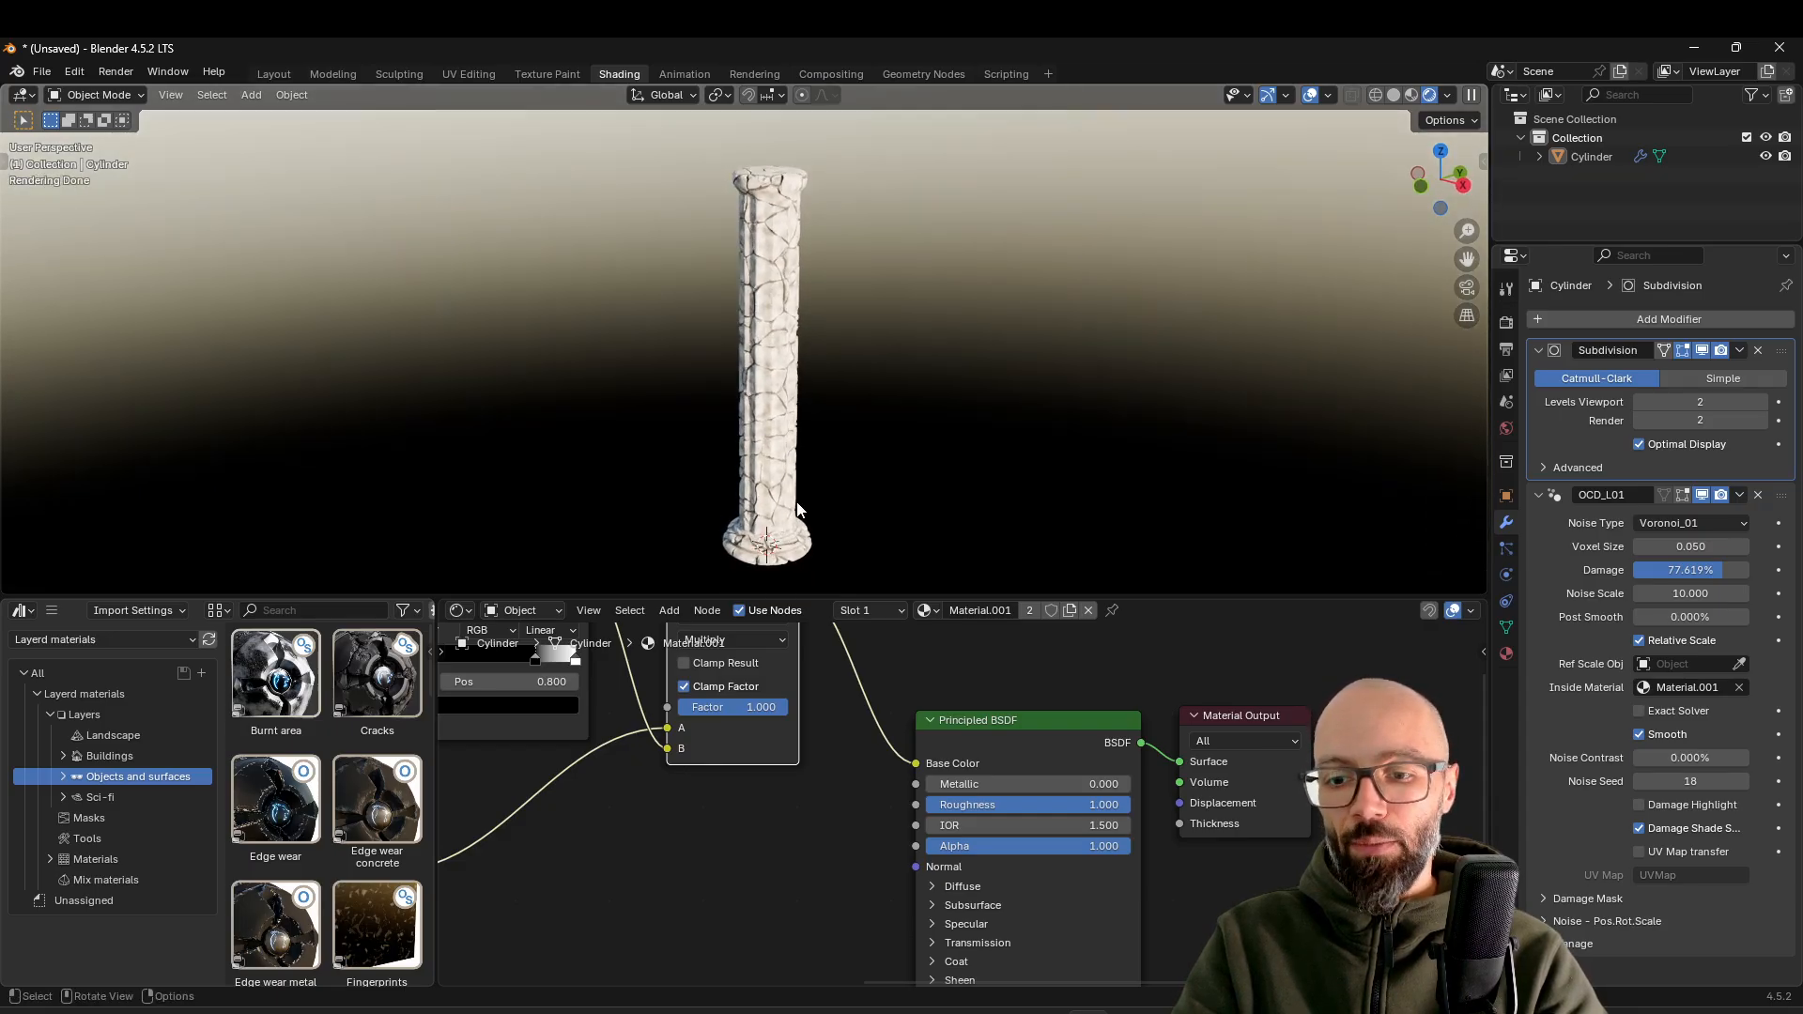